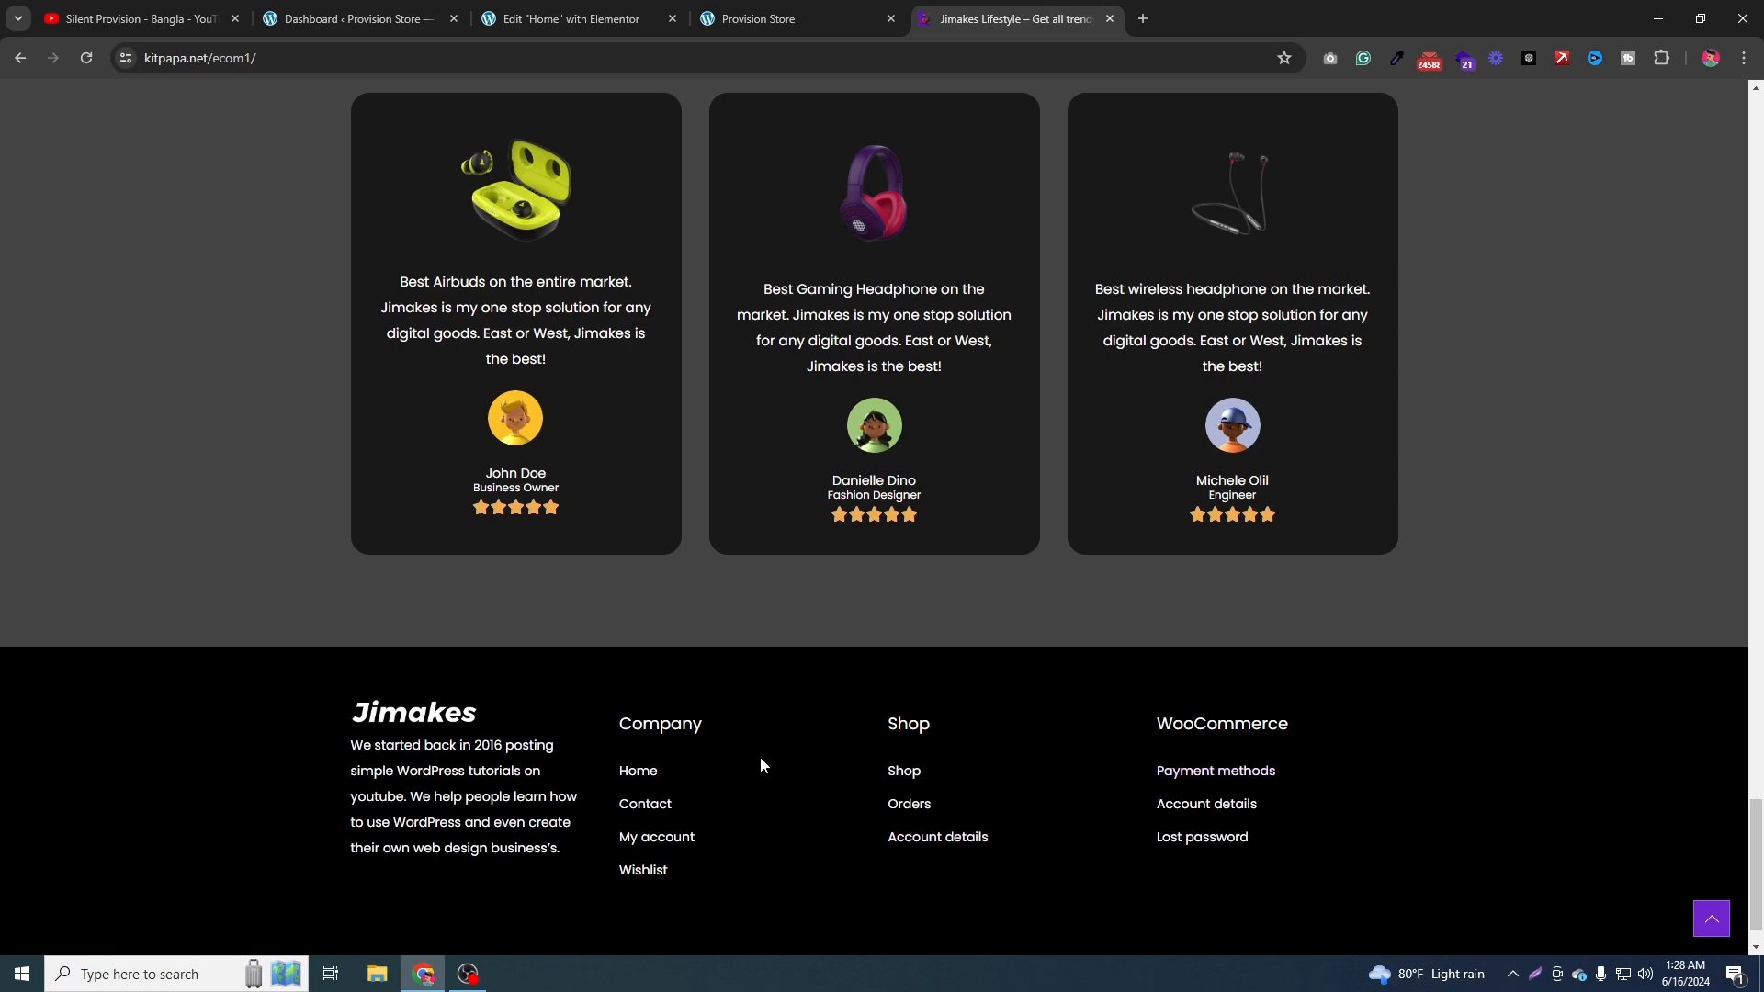
Look over the Jimakes reference page, from its footer up through the product sections.
scroll(761, 766, down, 1)
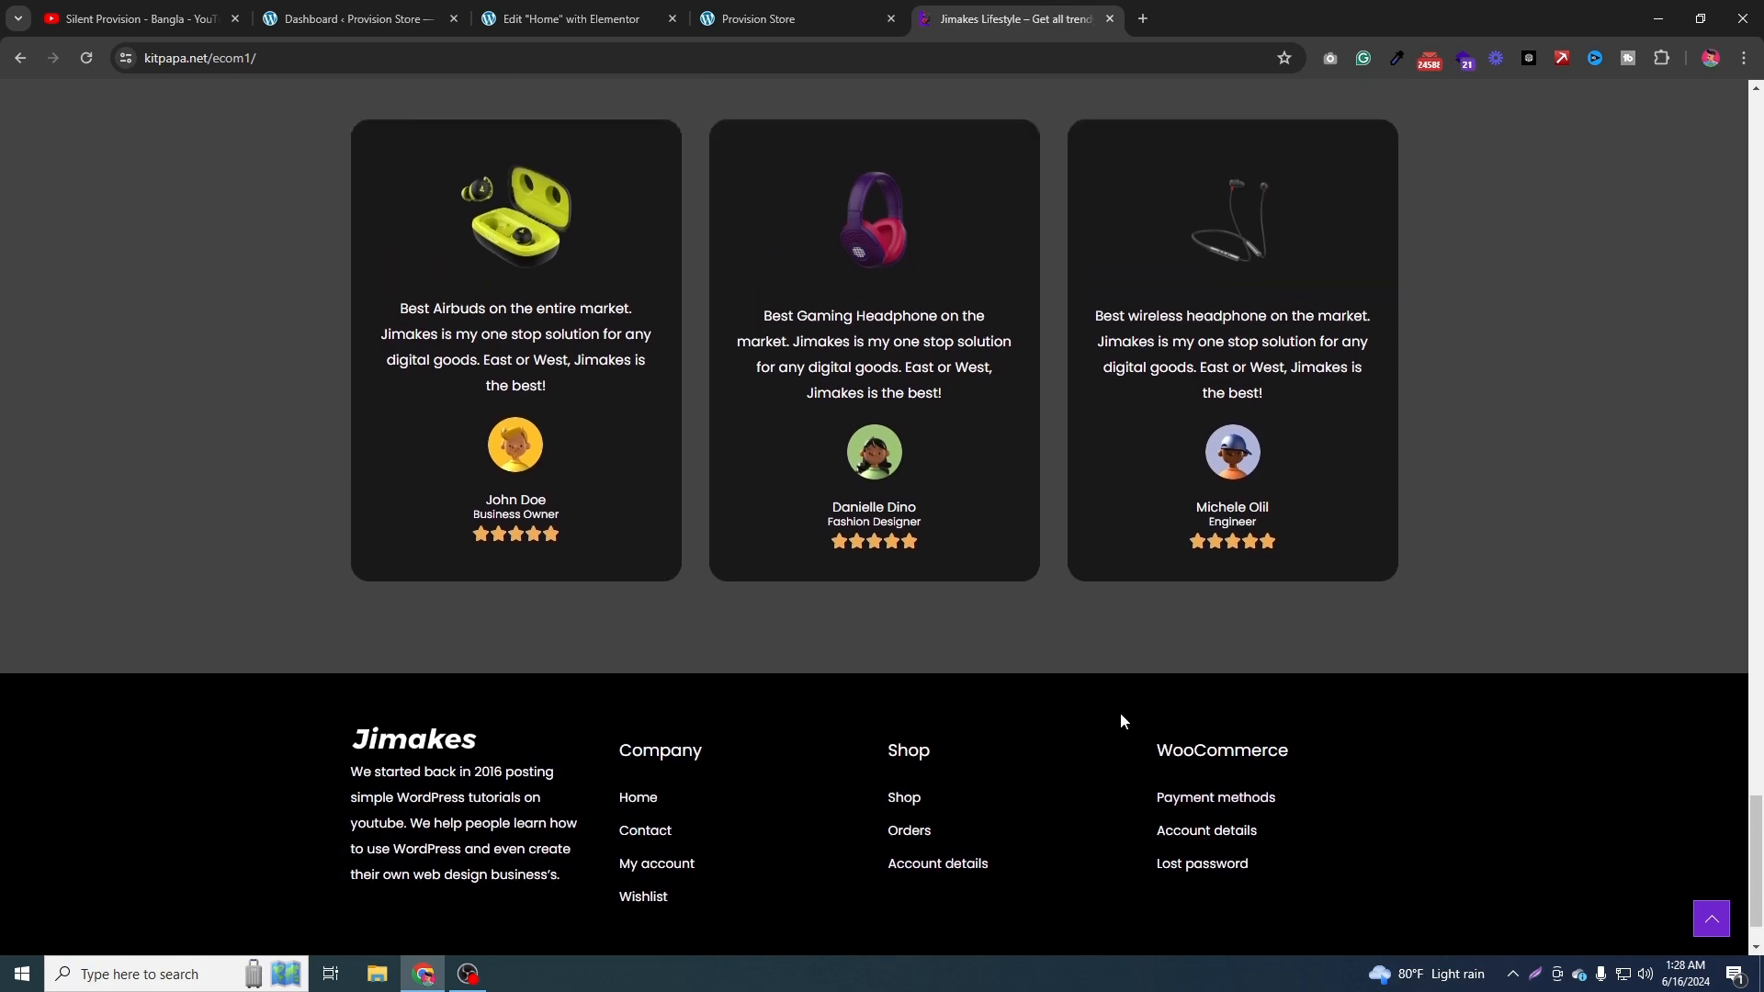
scroll(1121, 713, up, 15)
scroll(1066, 709, up, 15)
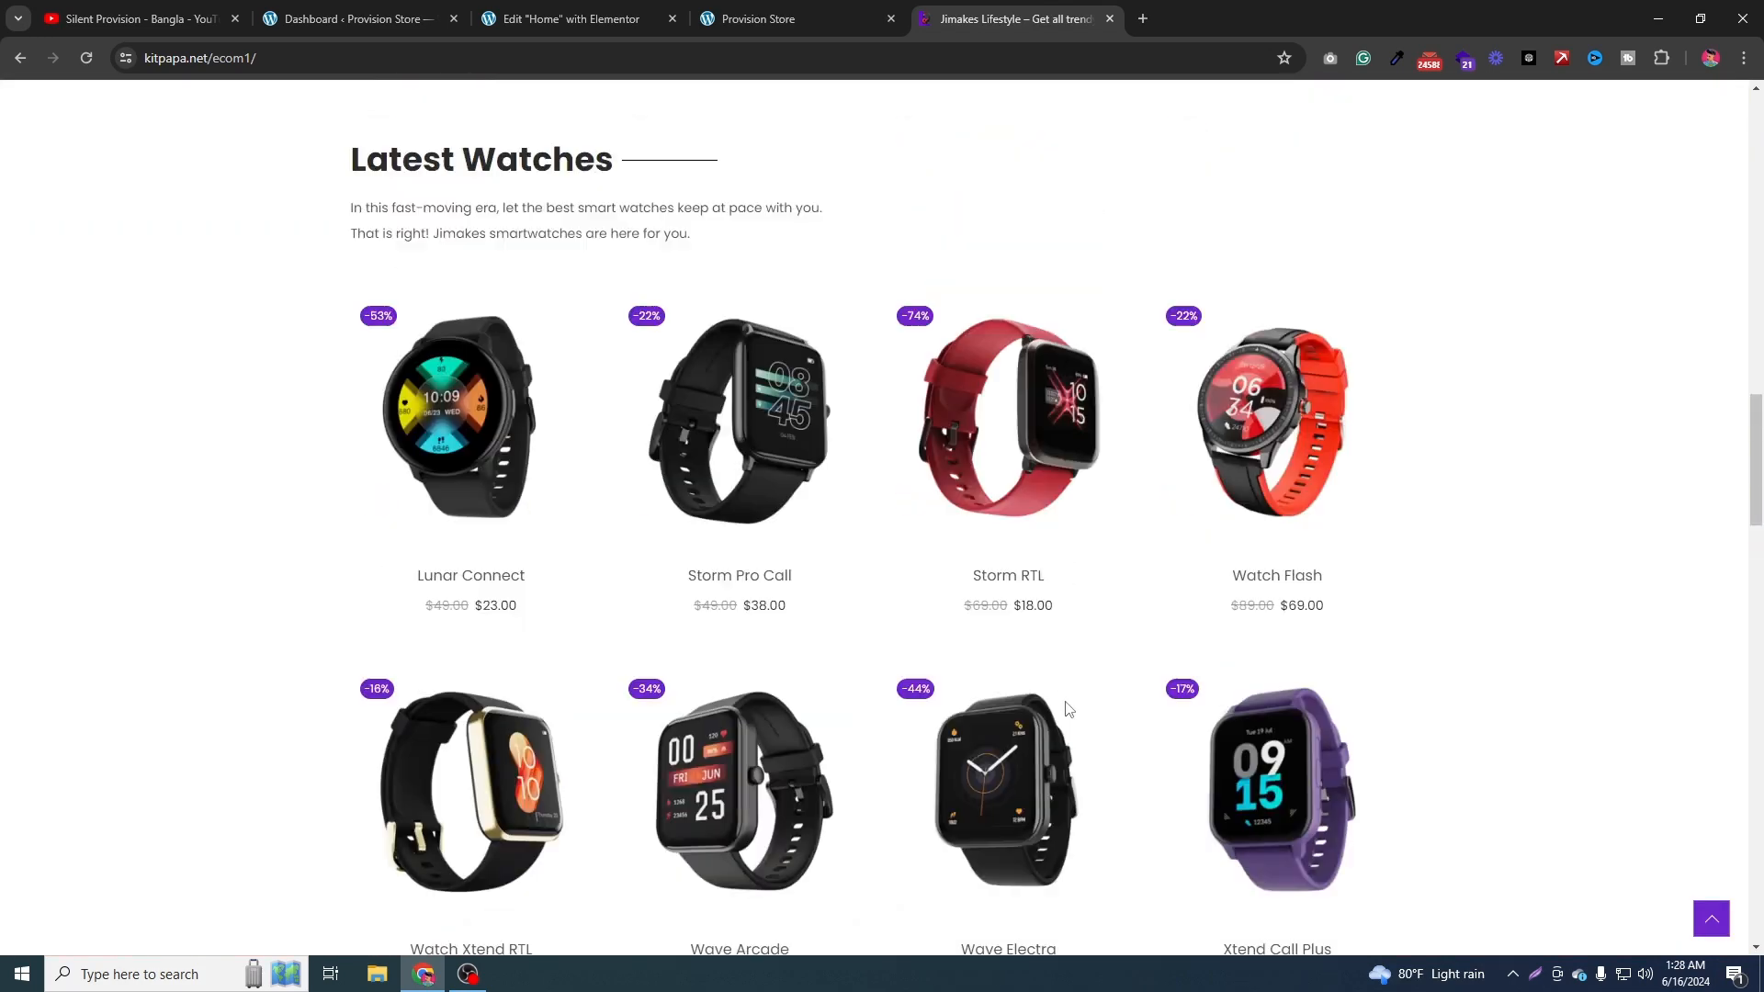
scroll(1180, 286, up, 5)
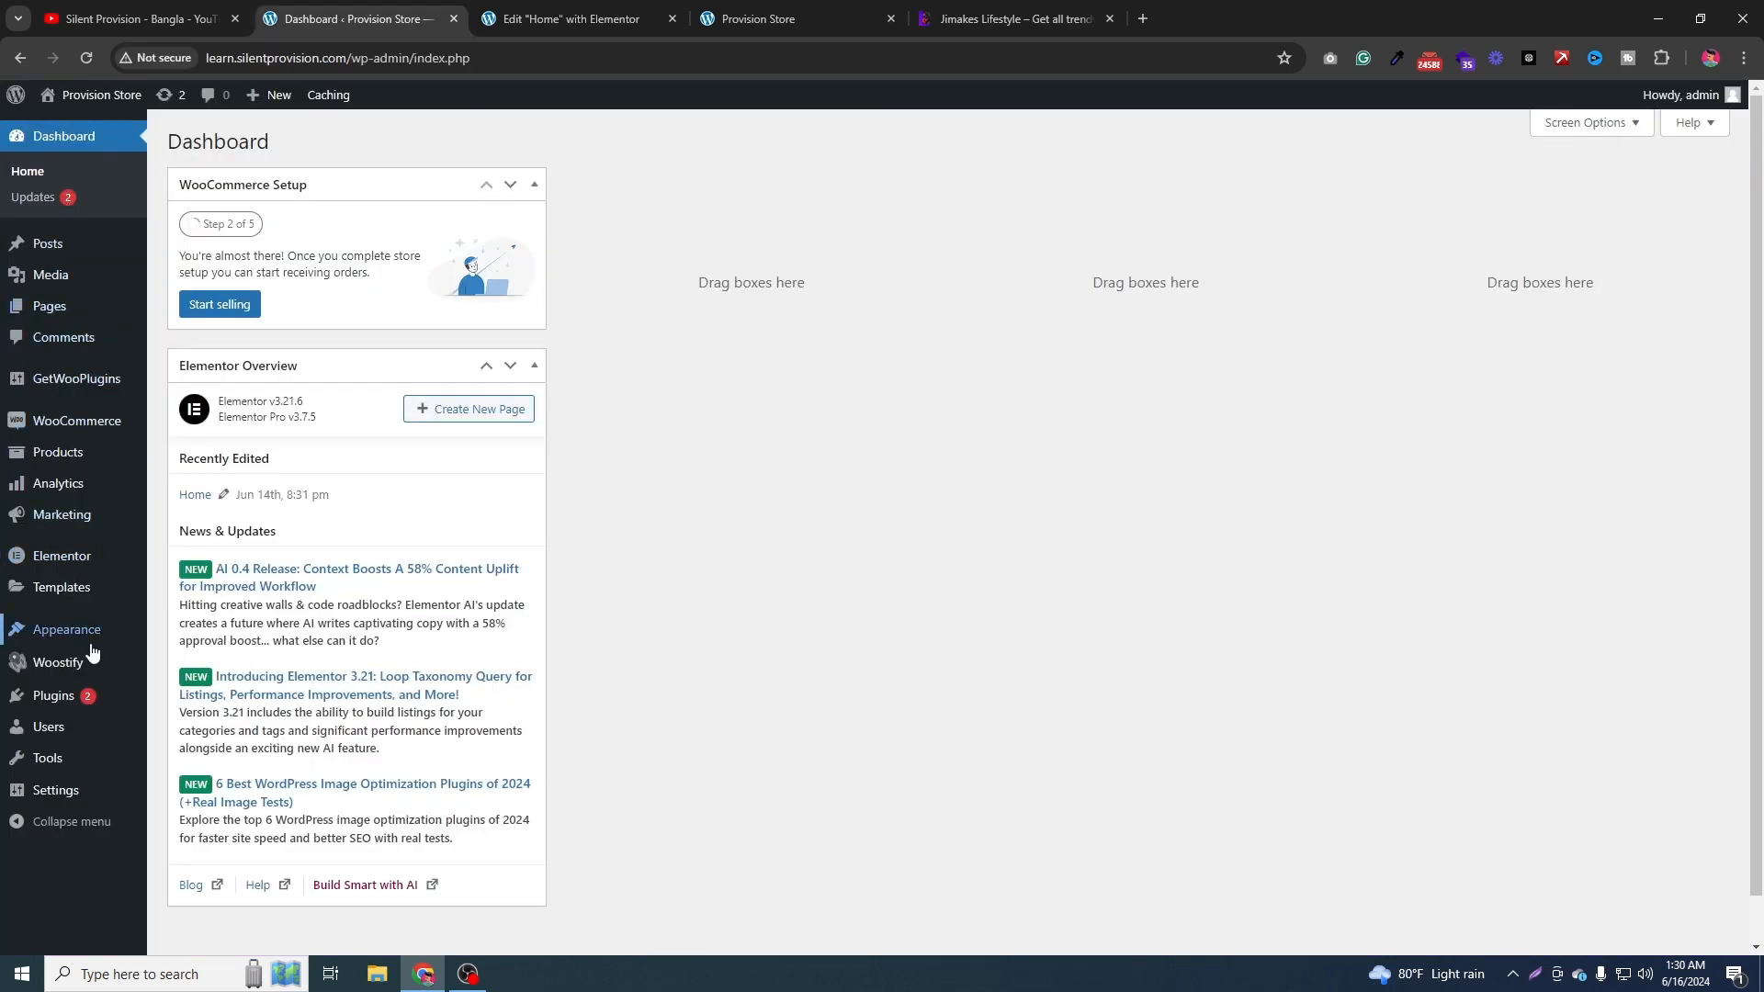
Create a Footer template named "Main Footer" from the site's saved Elementor templates.
click(55, 599)
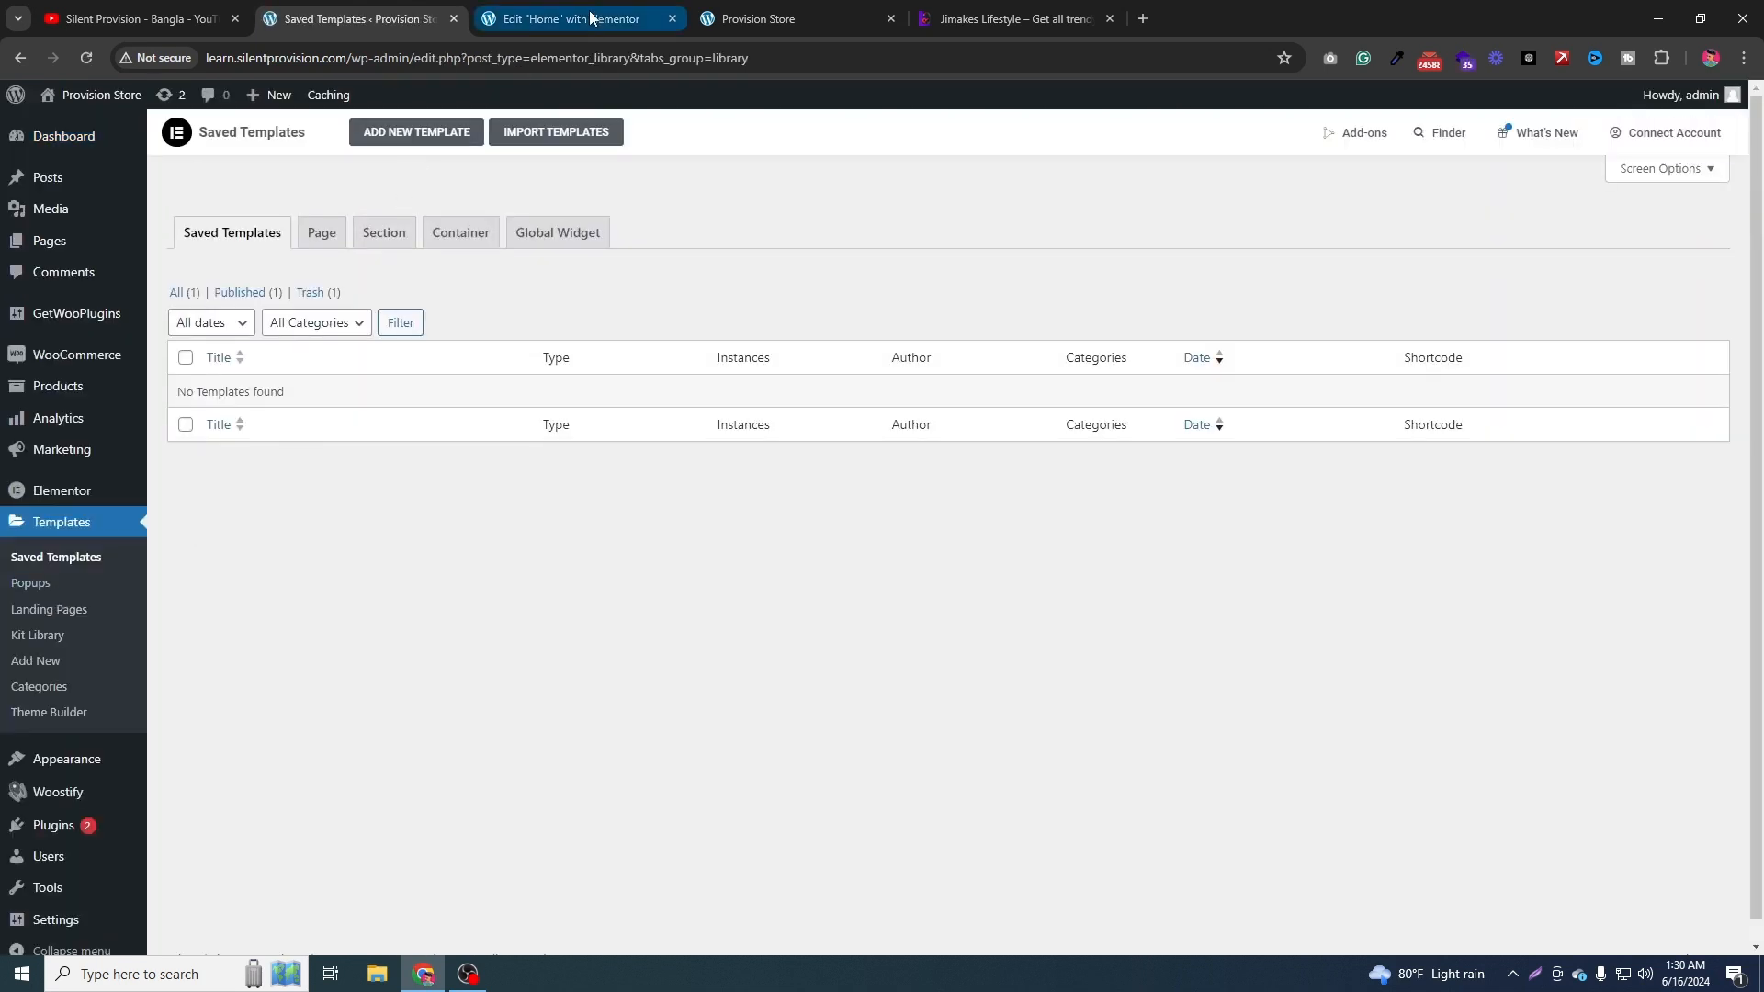
click(394, 251)
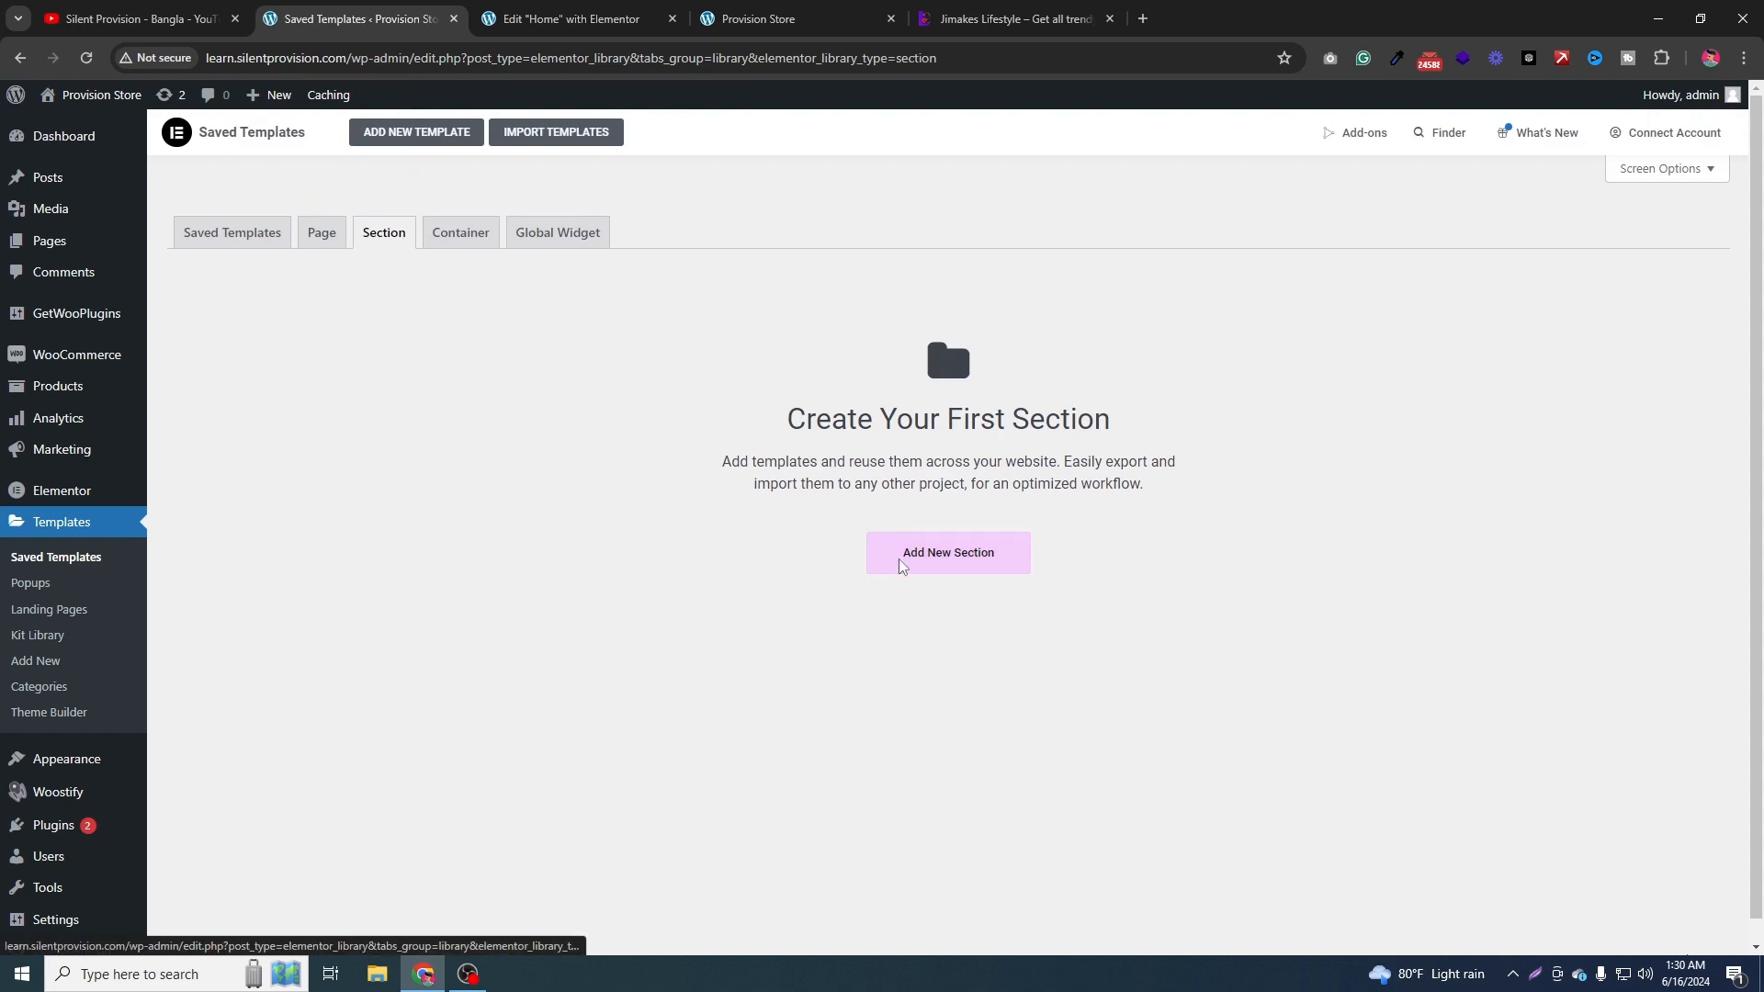
click(890, 548)
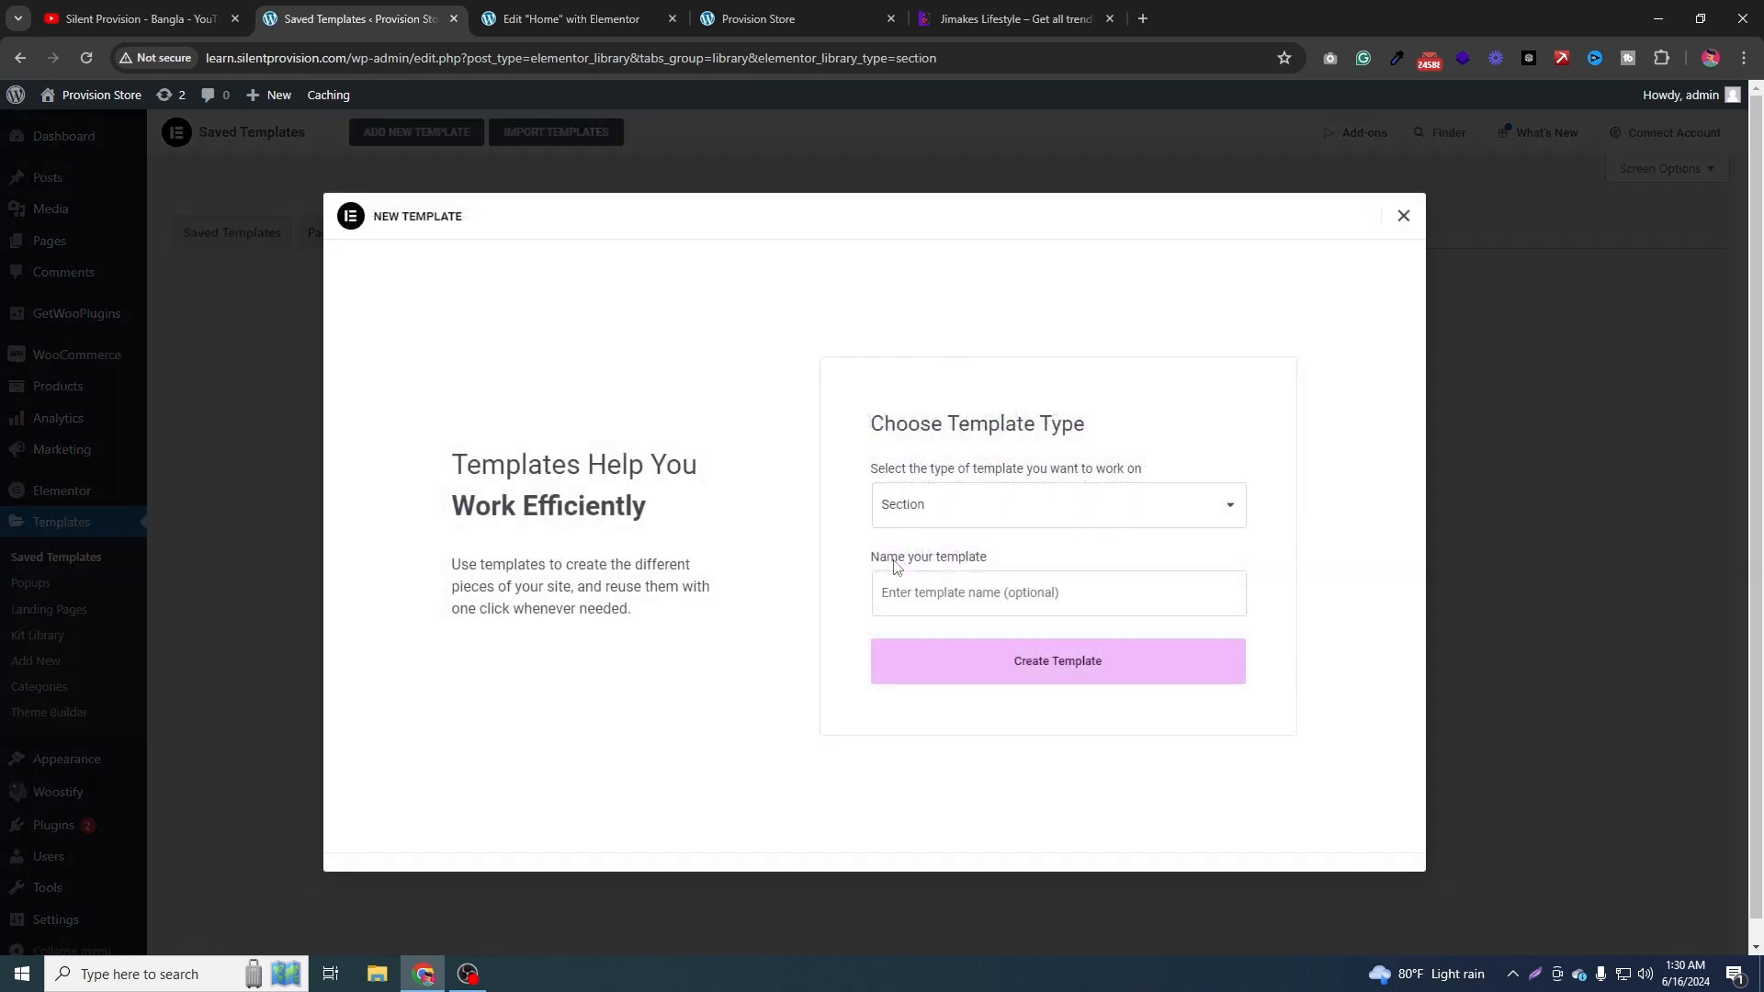
click(992, 516)
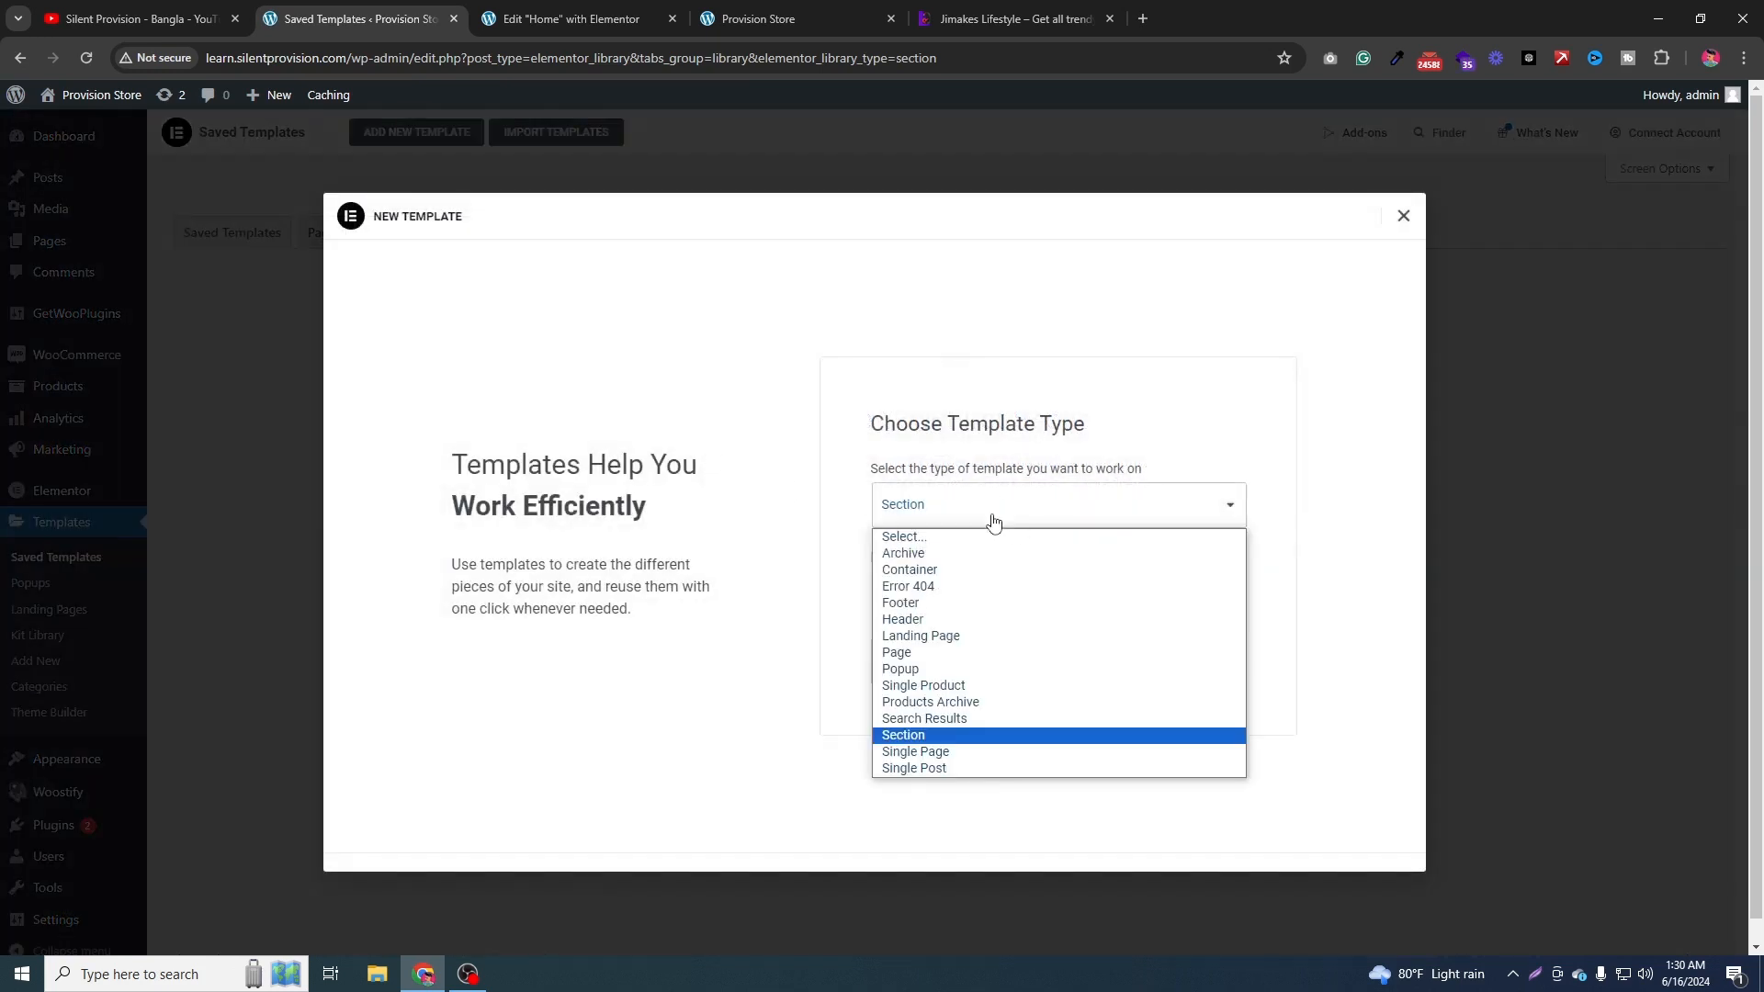
click(924, 611)
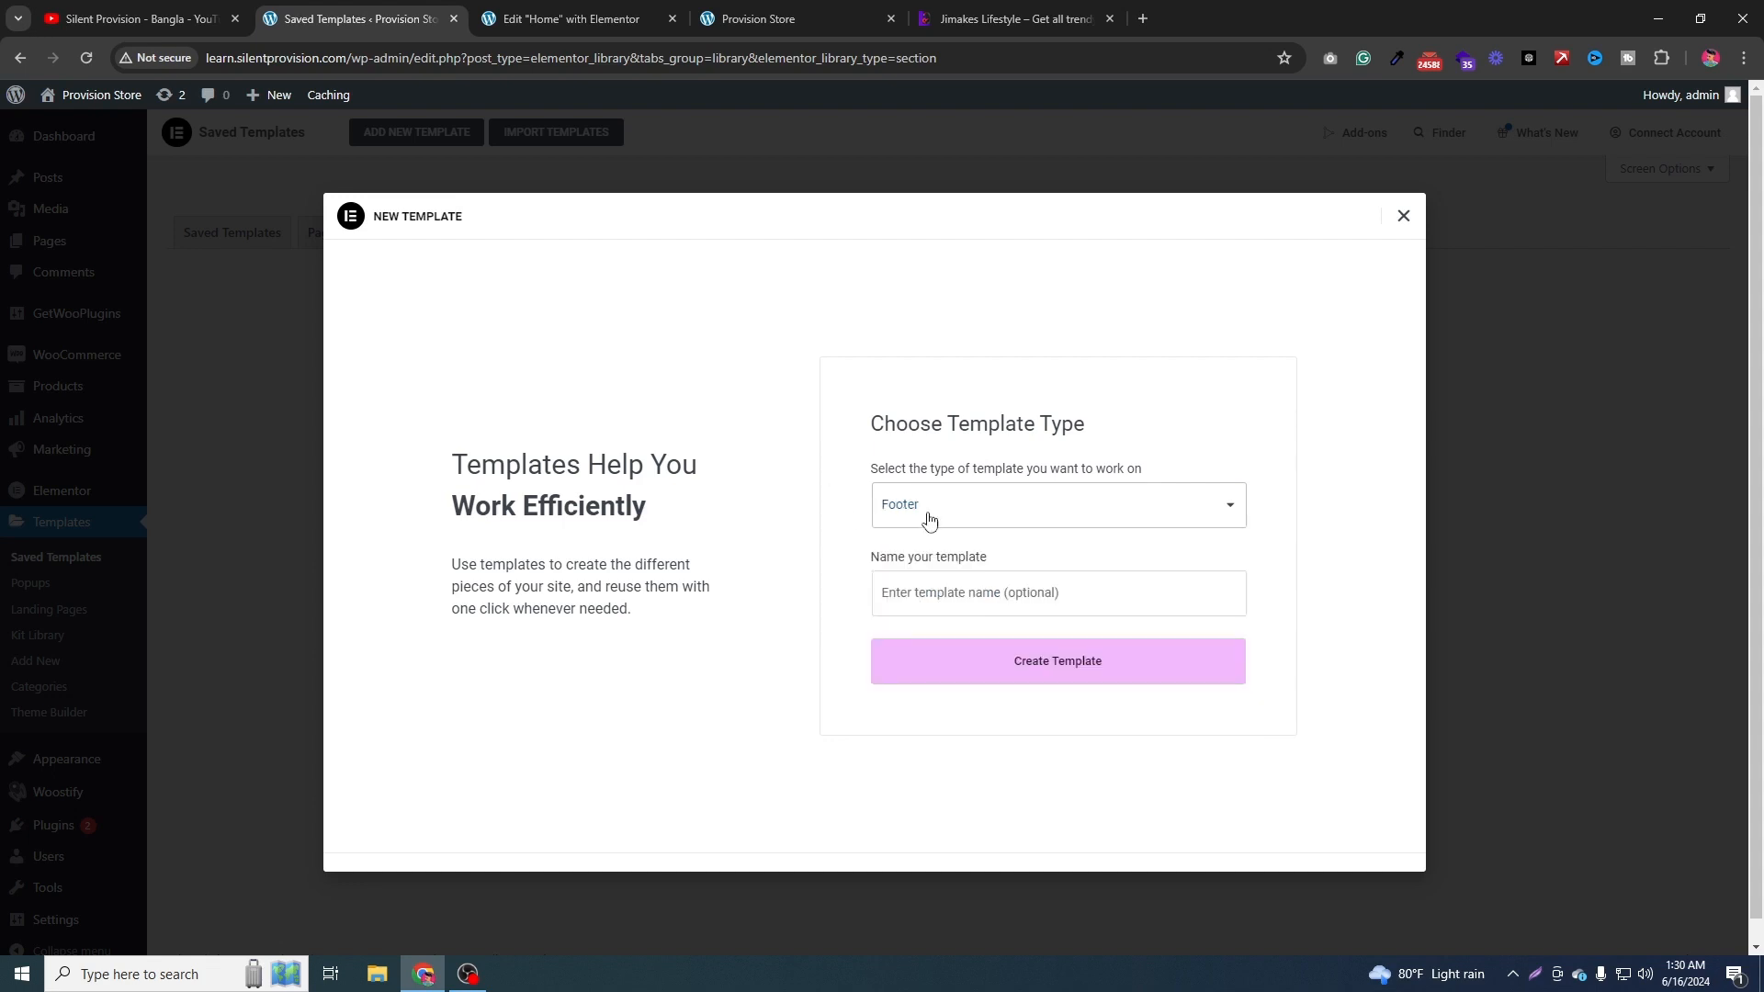
click(938, 590)
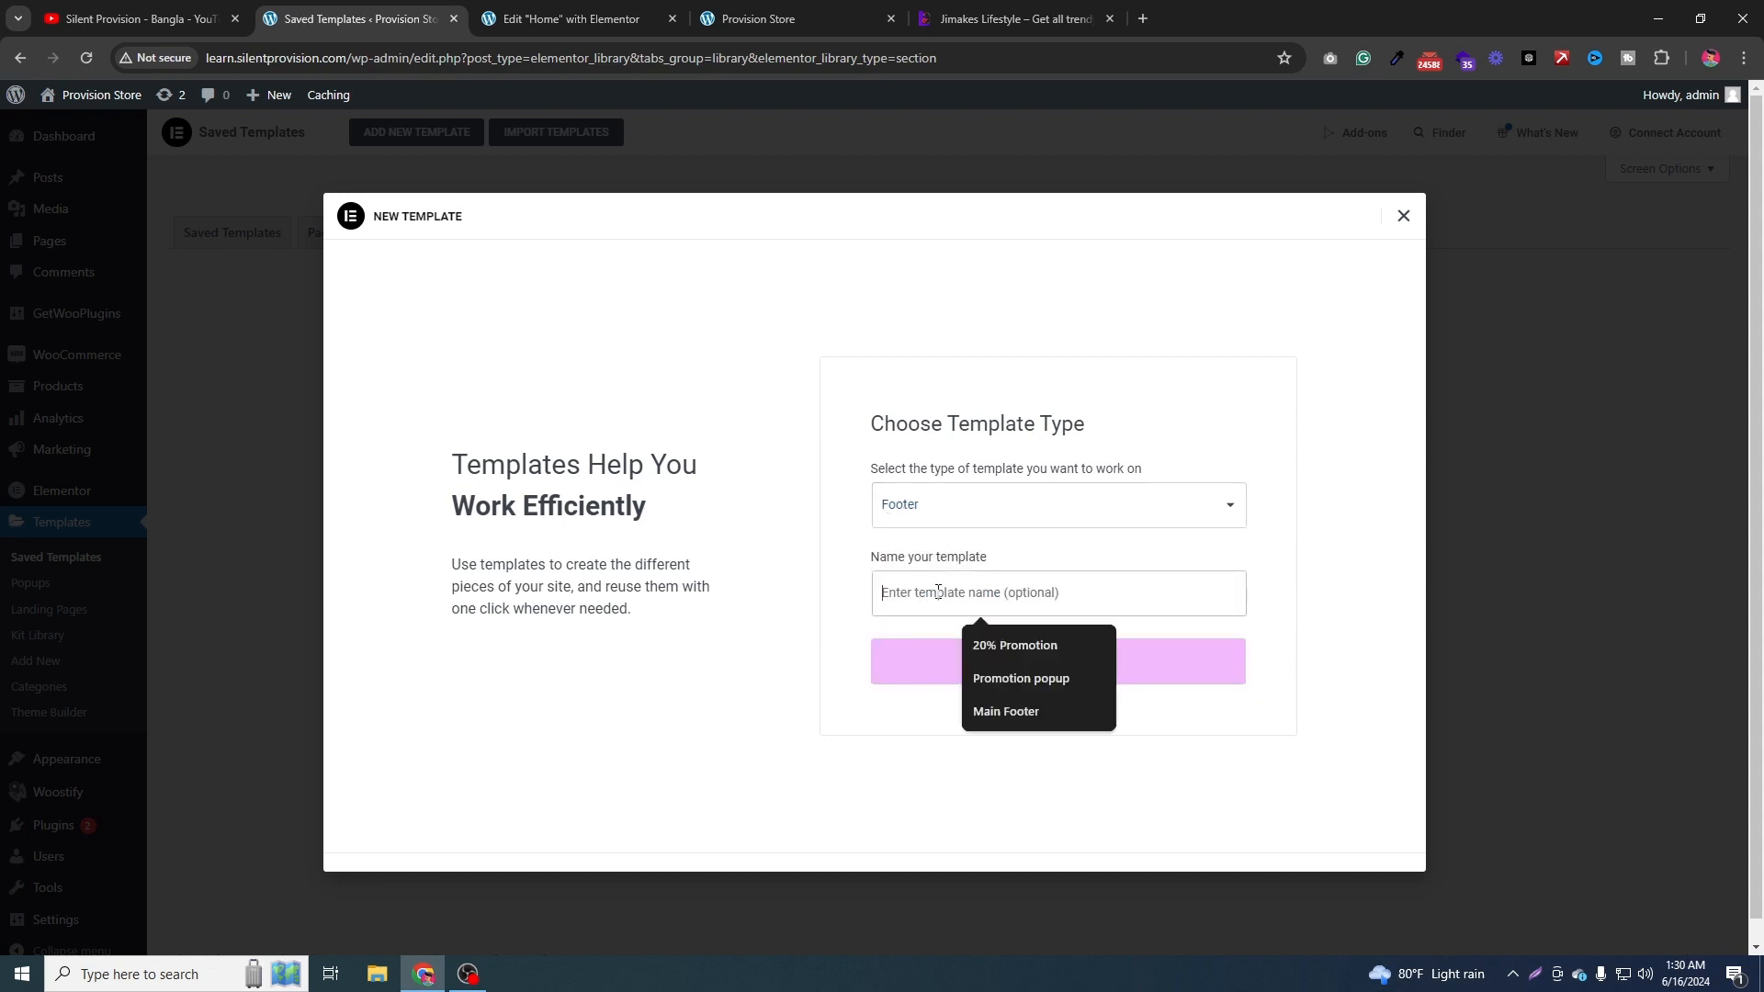
text(Main Foo)
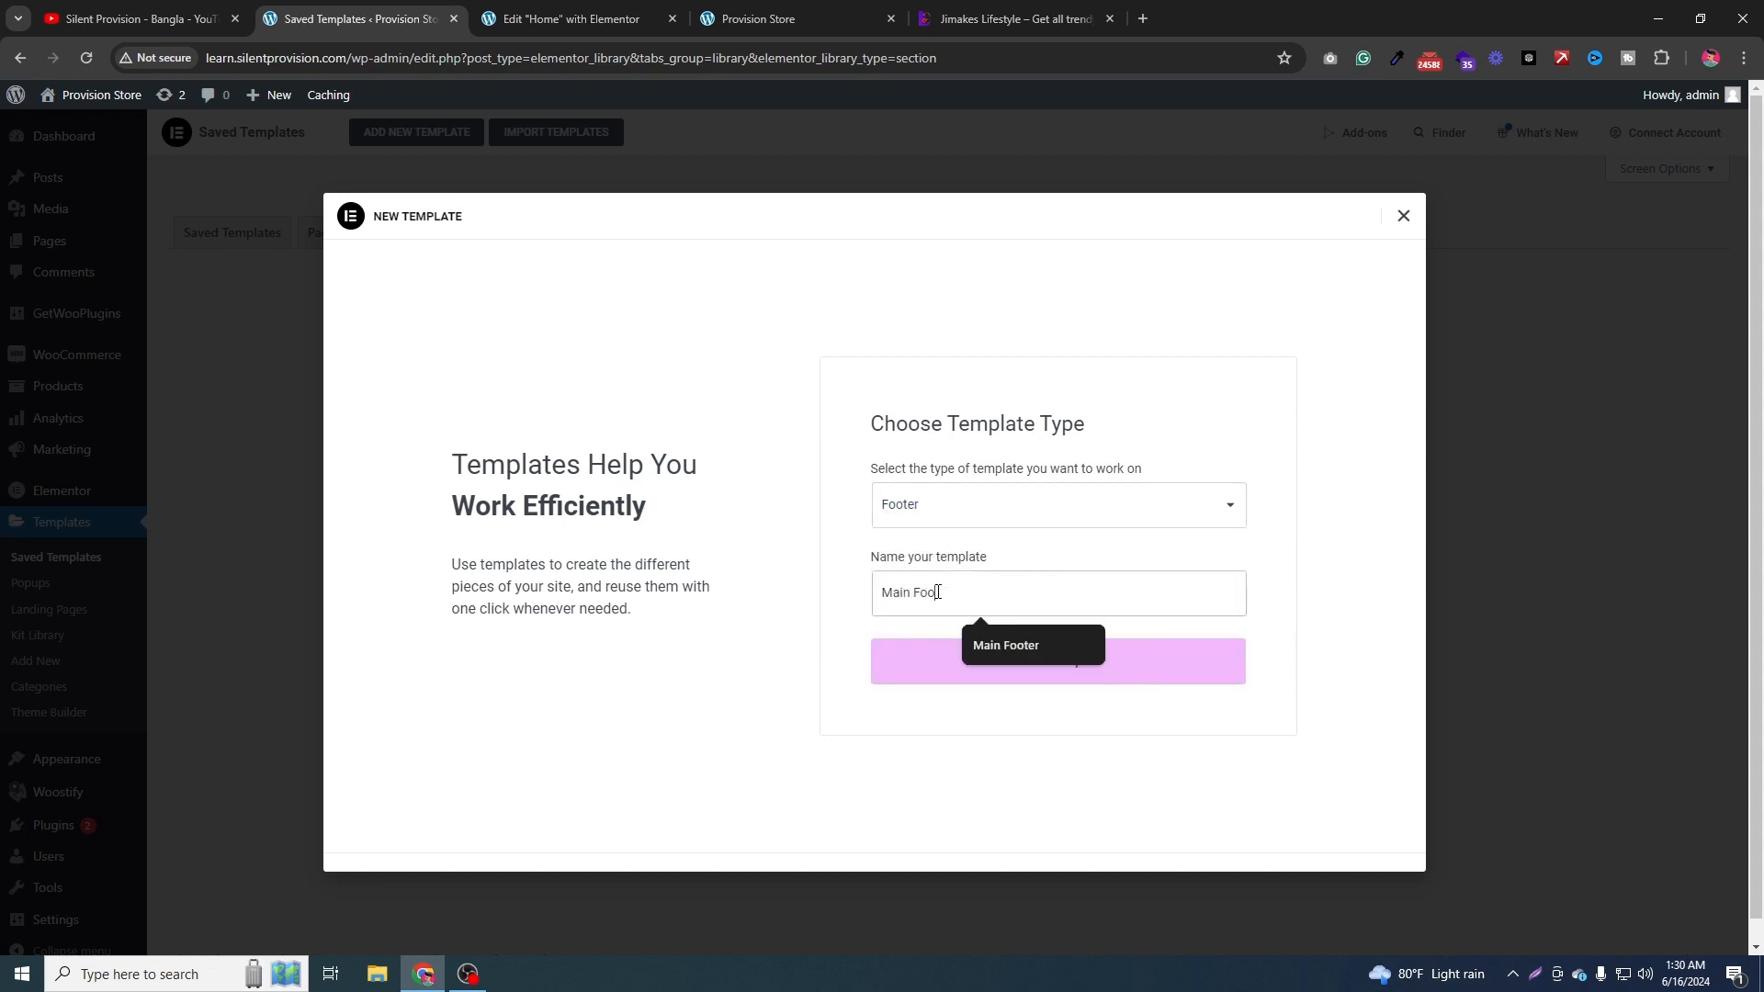
text(ter)
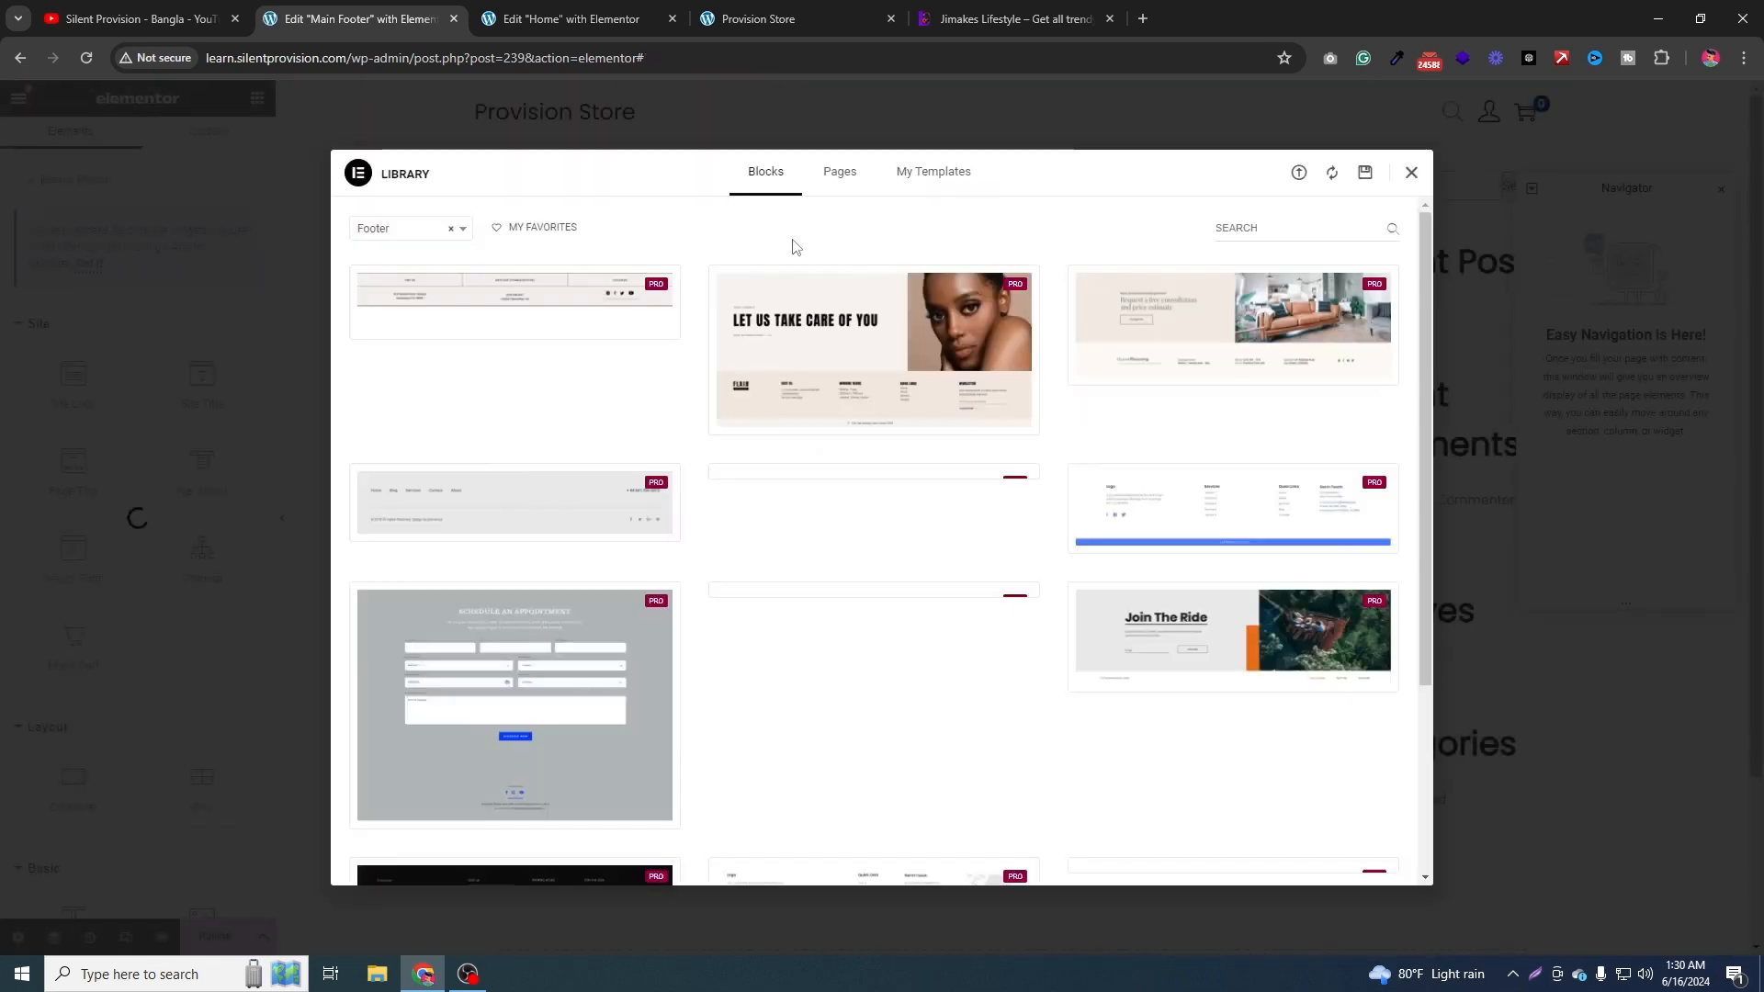
Compare the library's ready-made footer blocks with the Jimakes reference footer, and close the library without inserting one.
scroll(861, 565, down, 3)
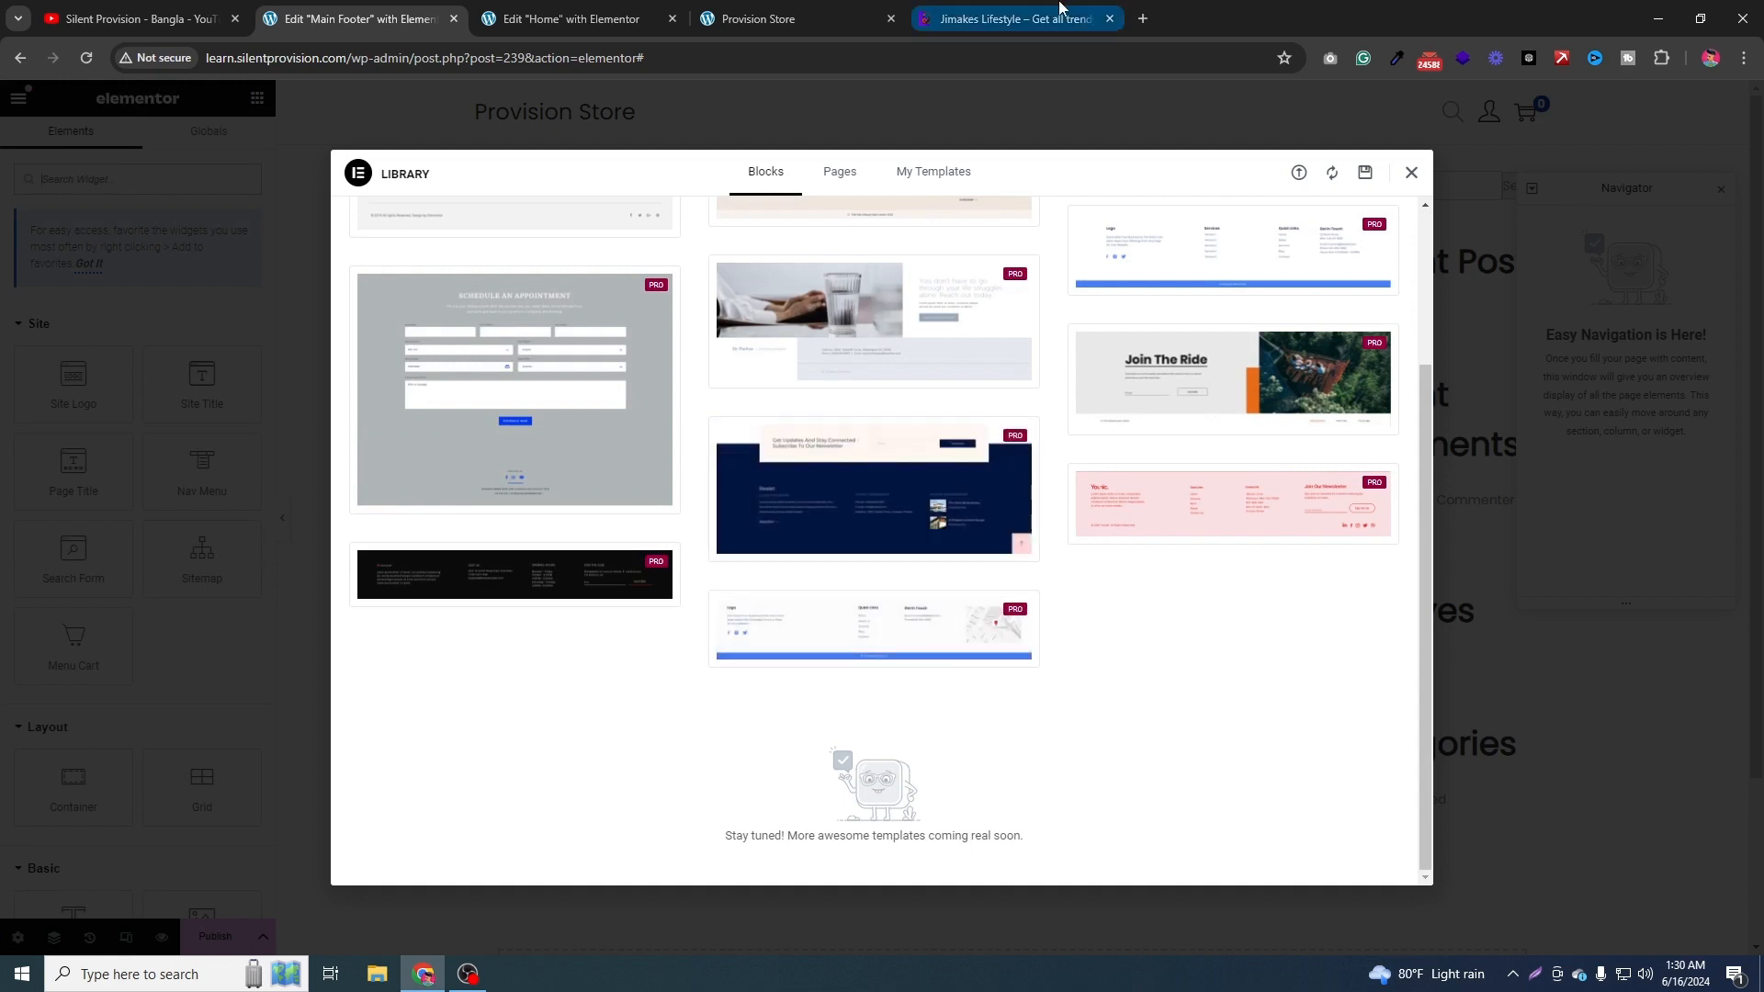
click(1015, 19)
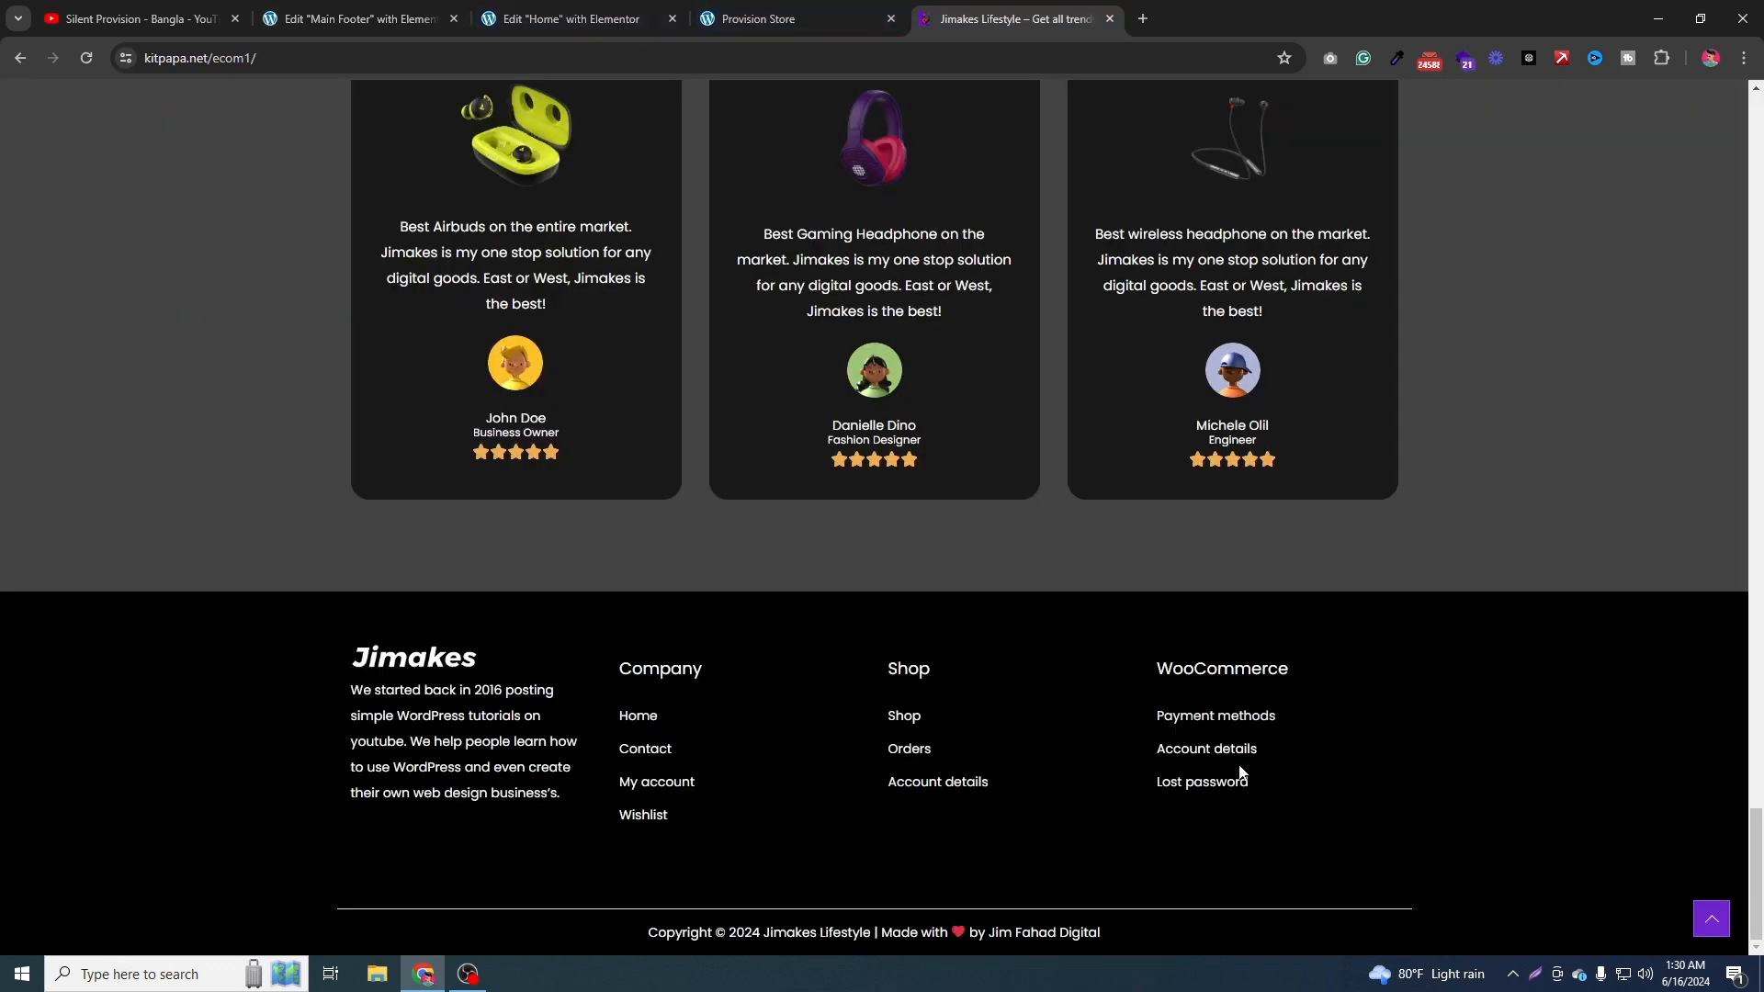
click(572, 18)
click(785, 11)
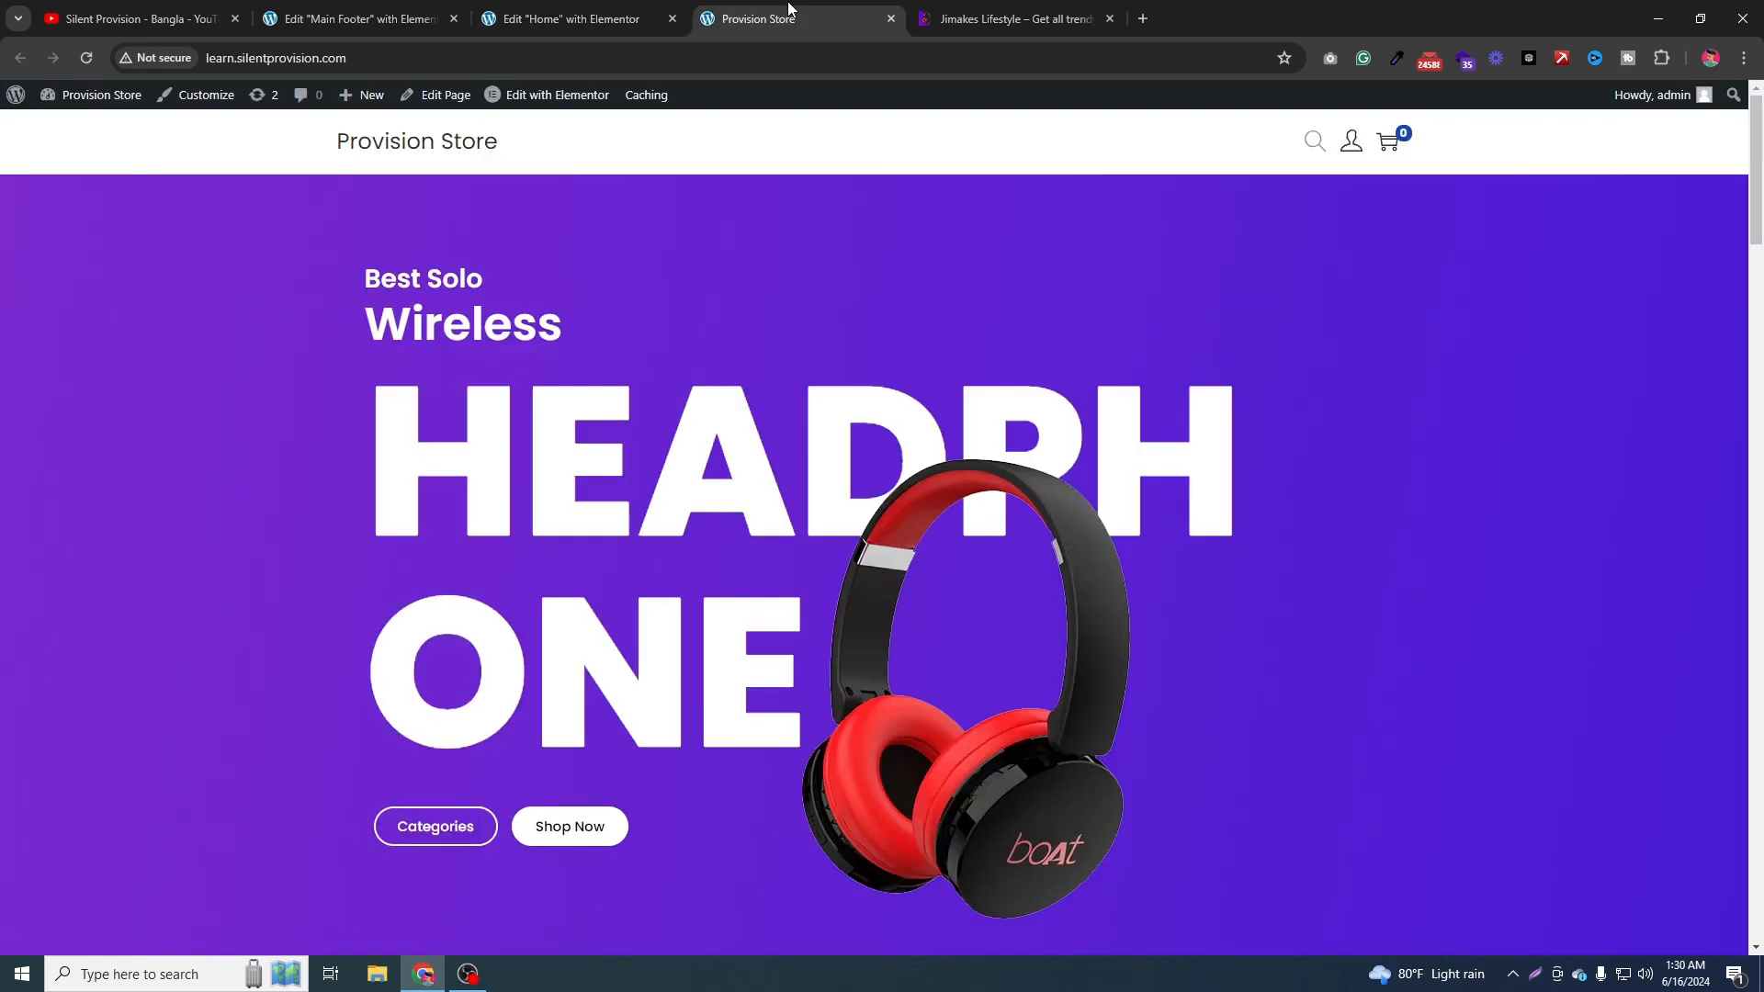
click(414, 11)
scroll(965, 474, up, 3)
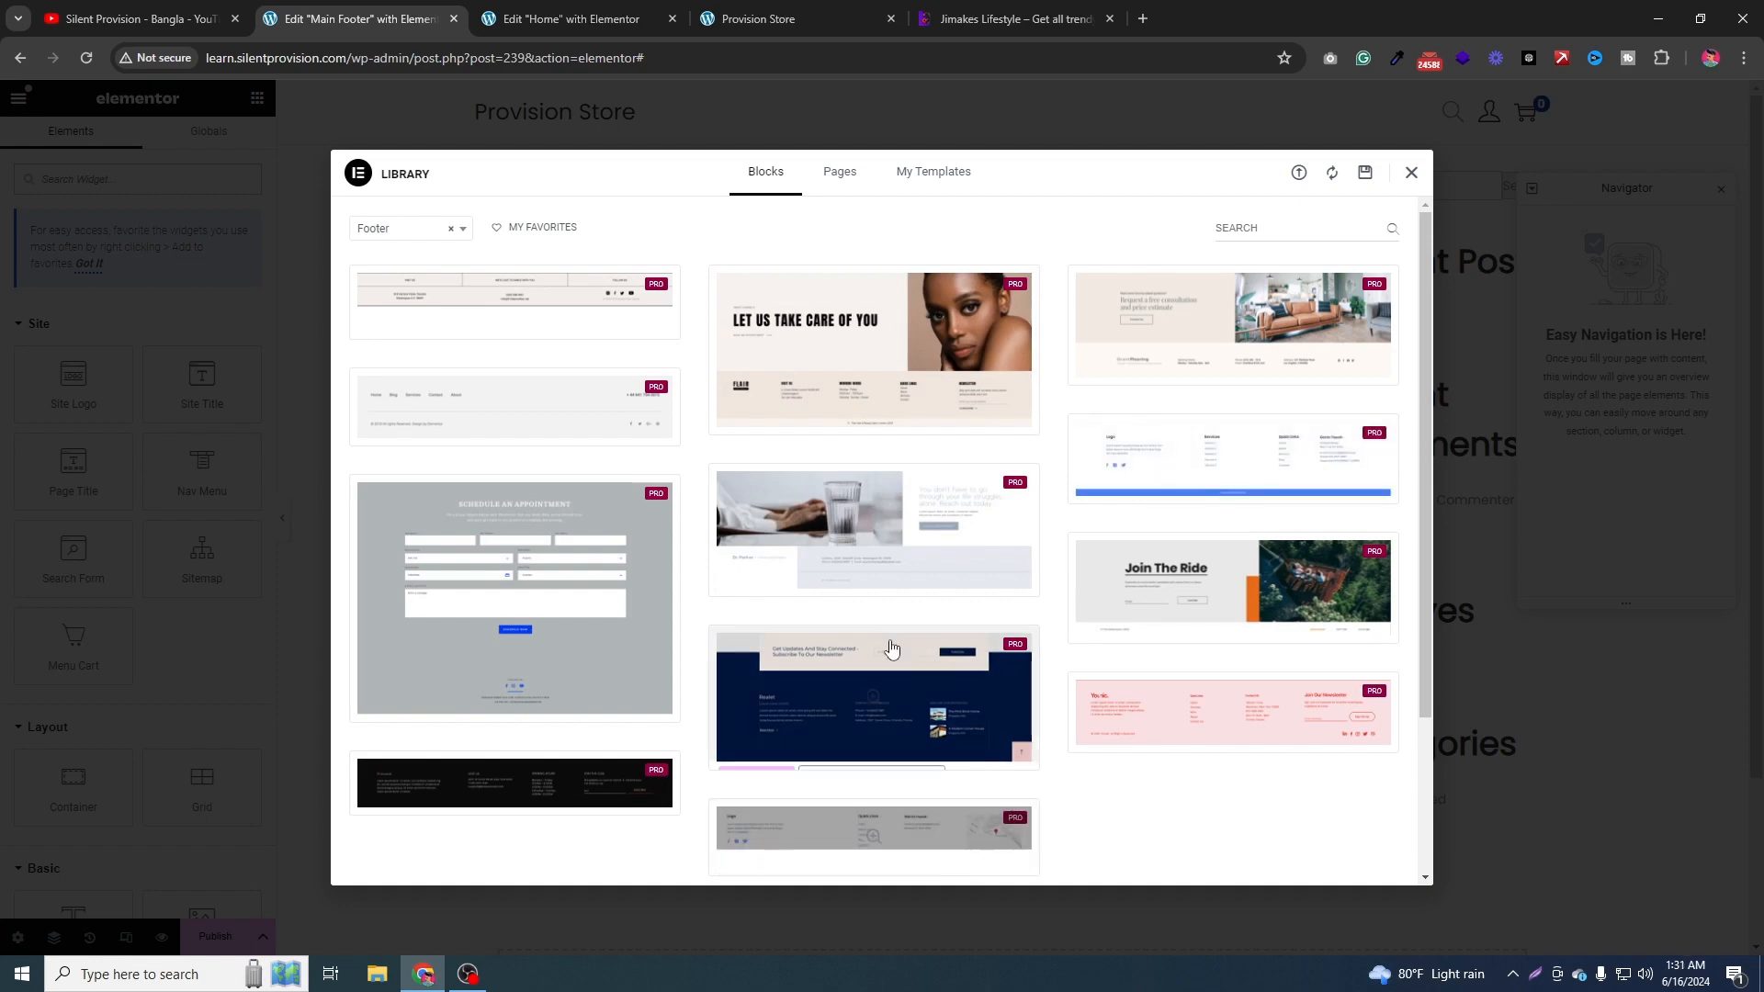
click(1069, 7)
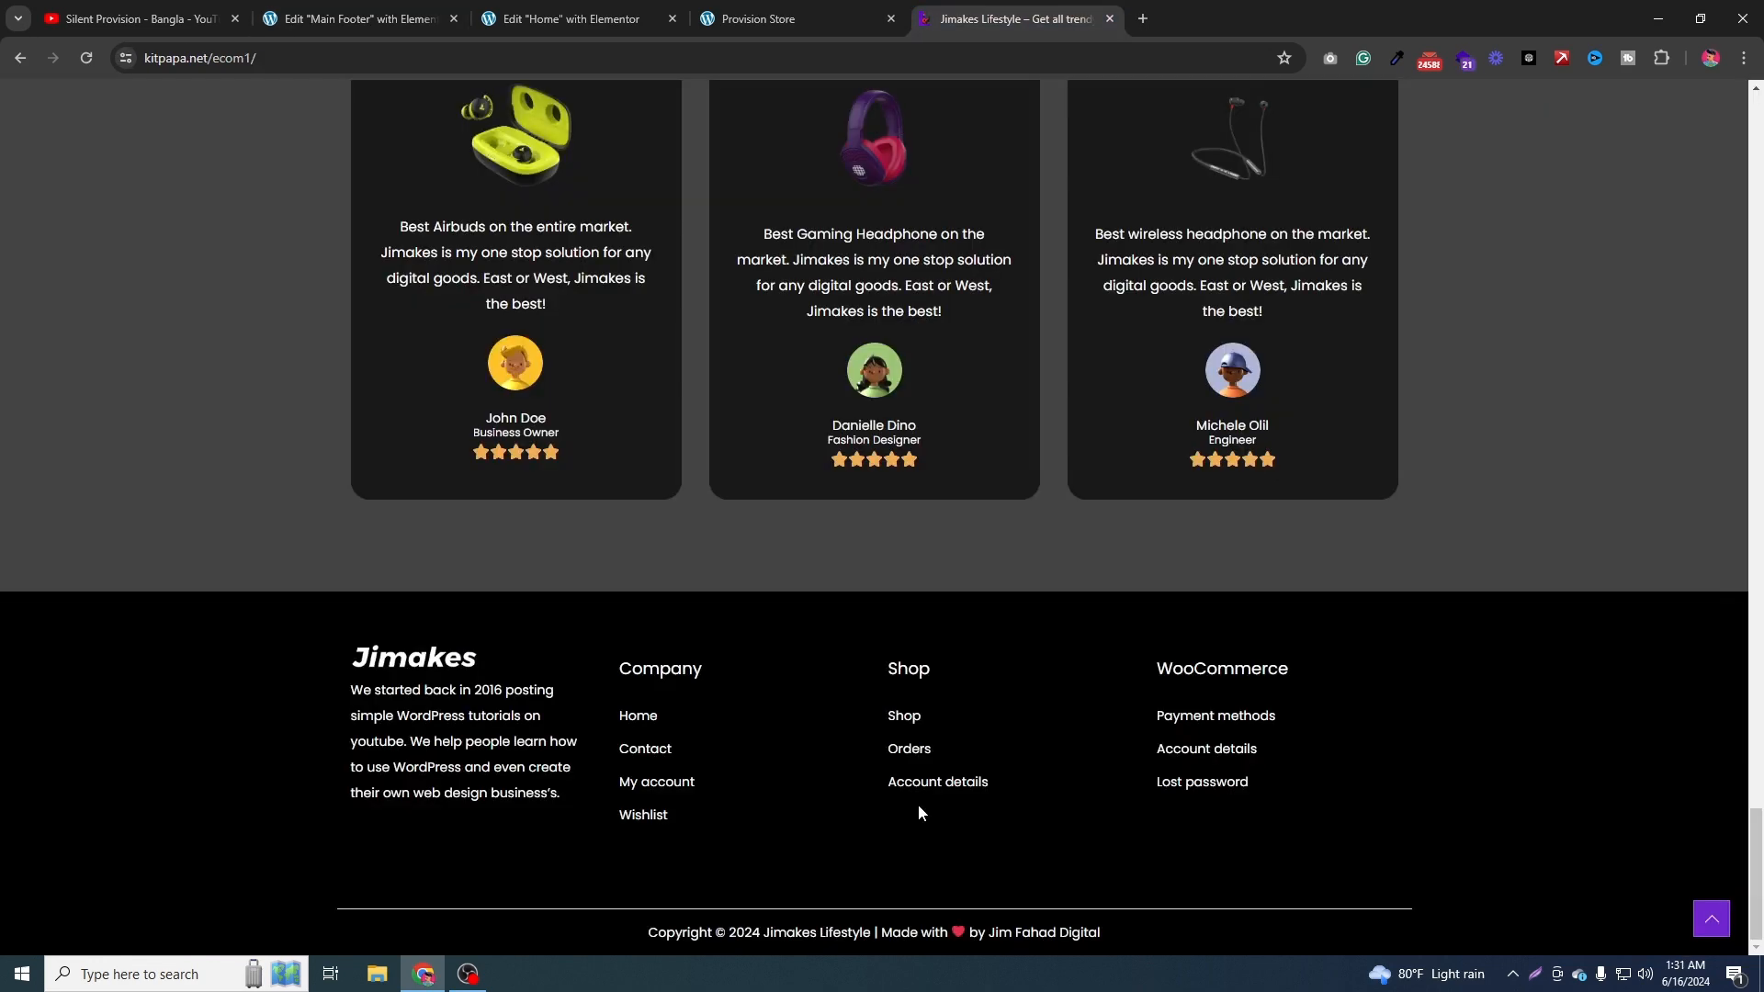
click(391, 11)
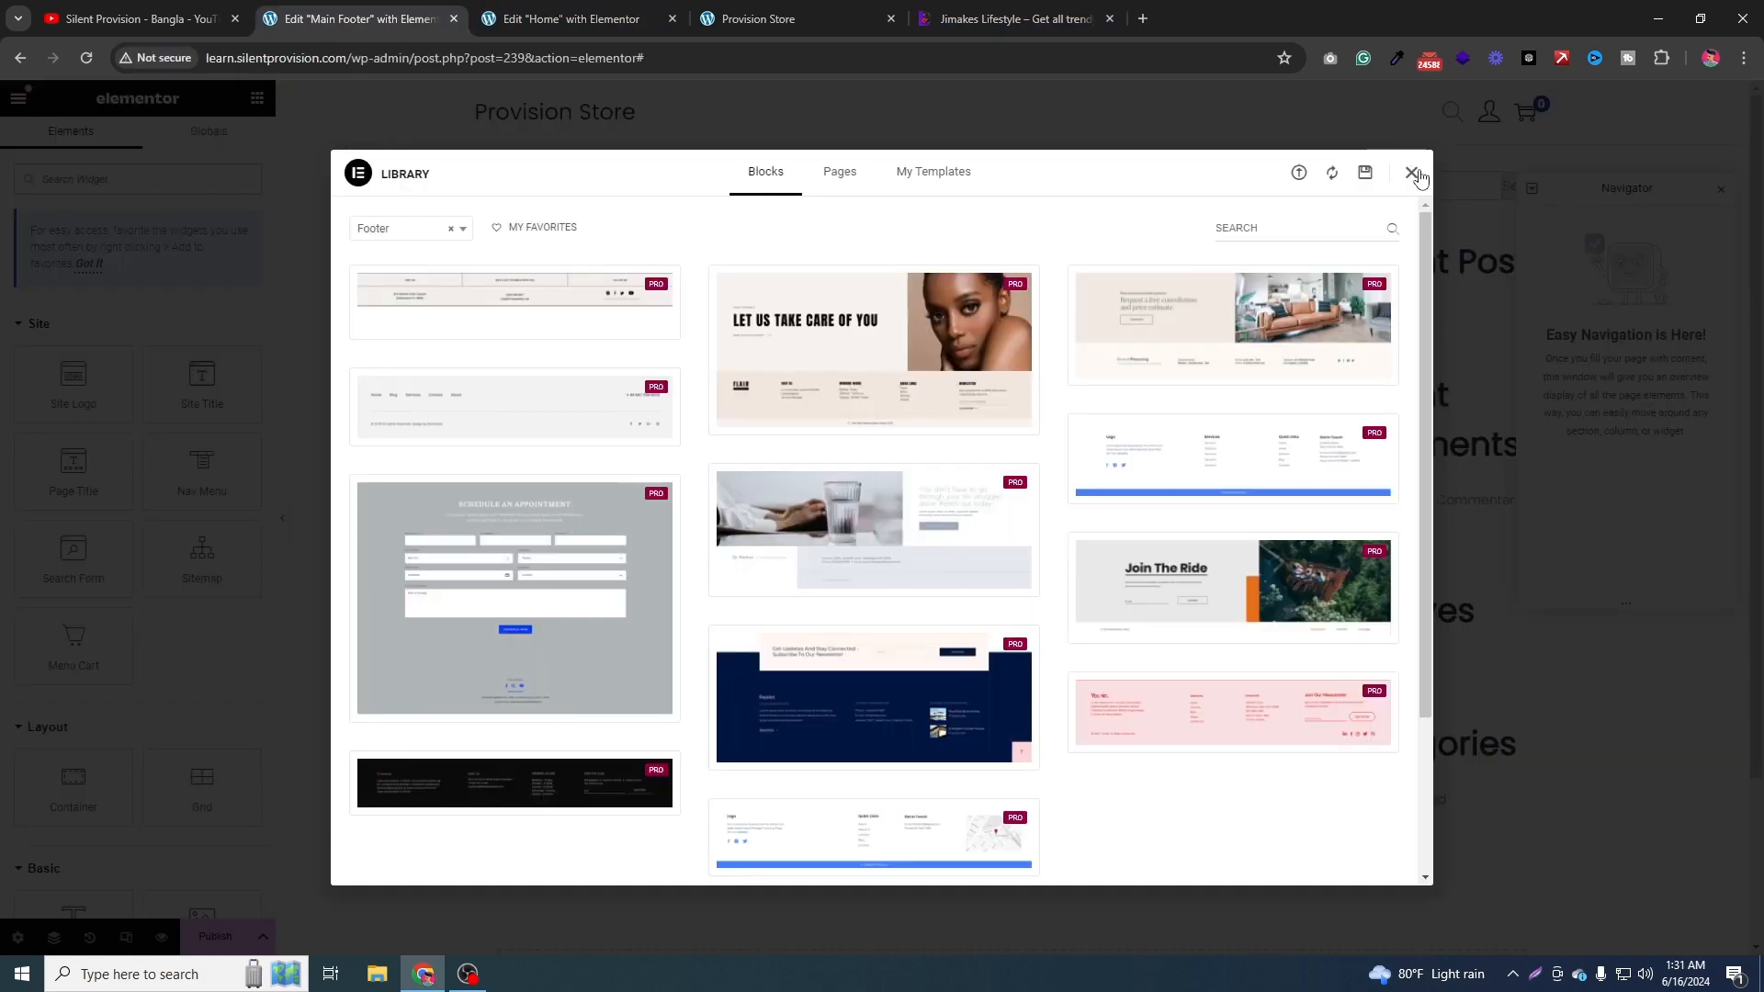
click(1413, 174)
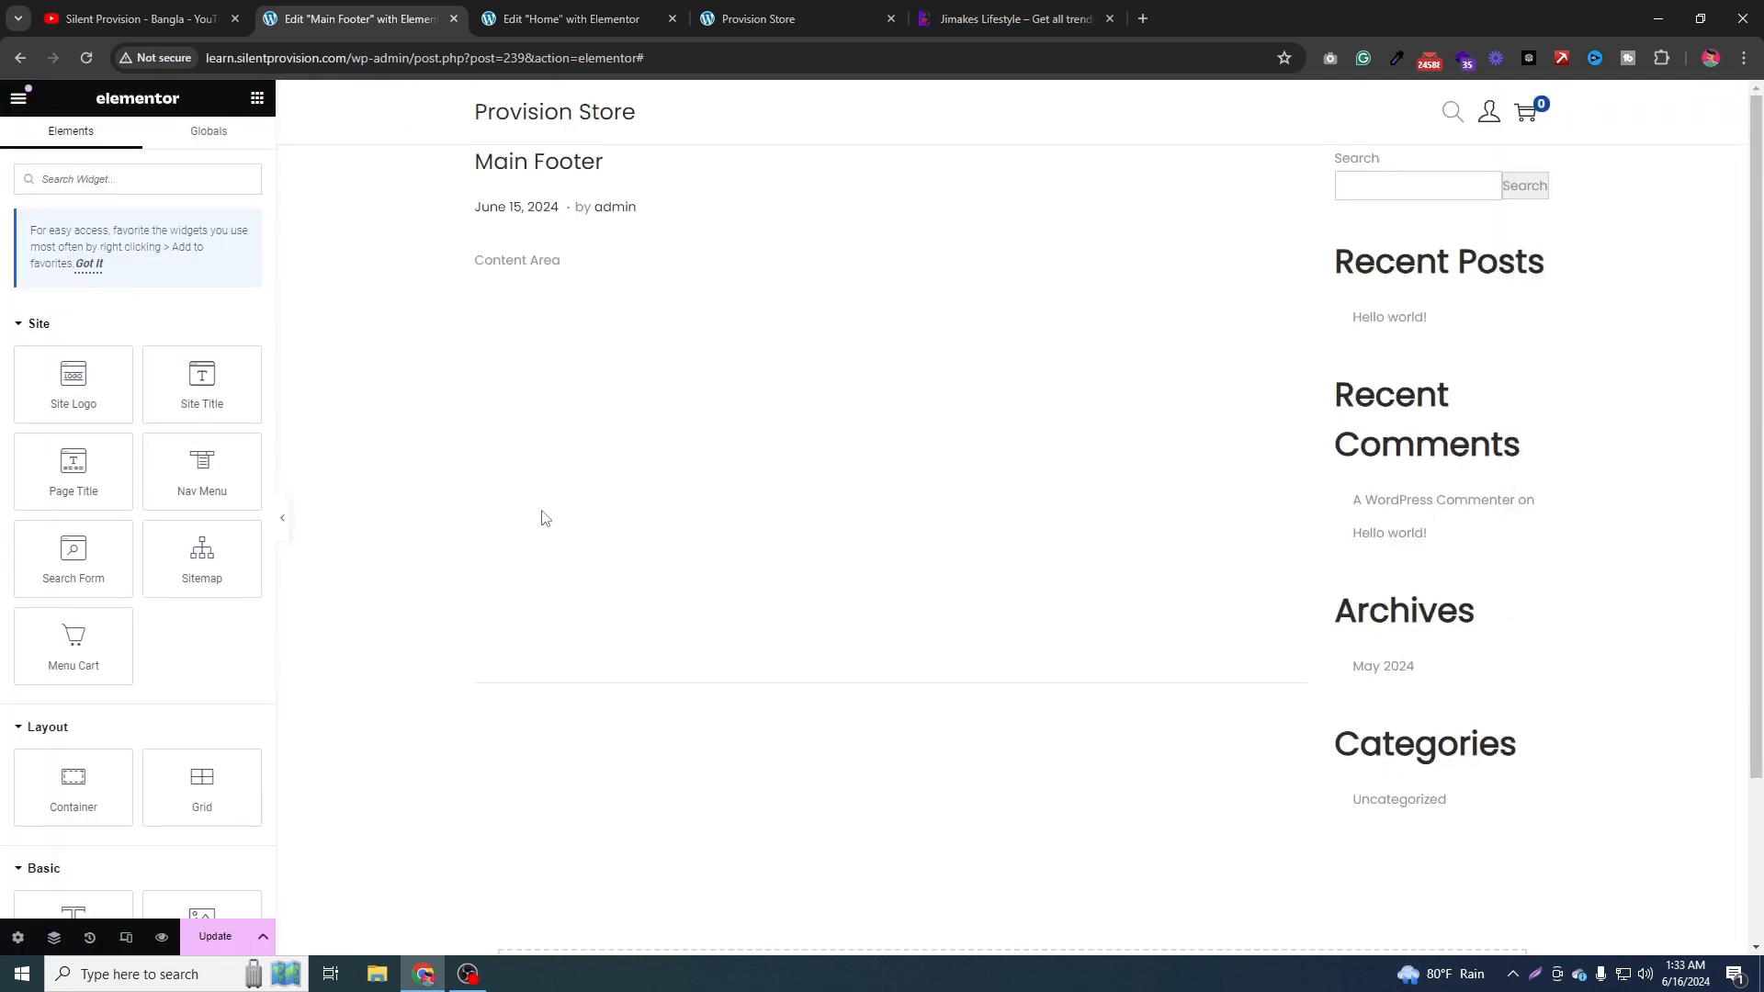
Add a single-column, downward-direction container in the empty widget area at the end of the Main Footer template.
scroll(698, 496, down, 2)
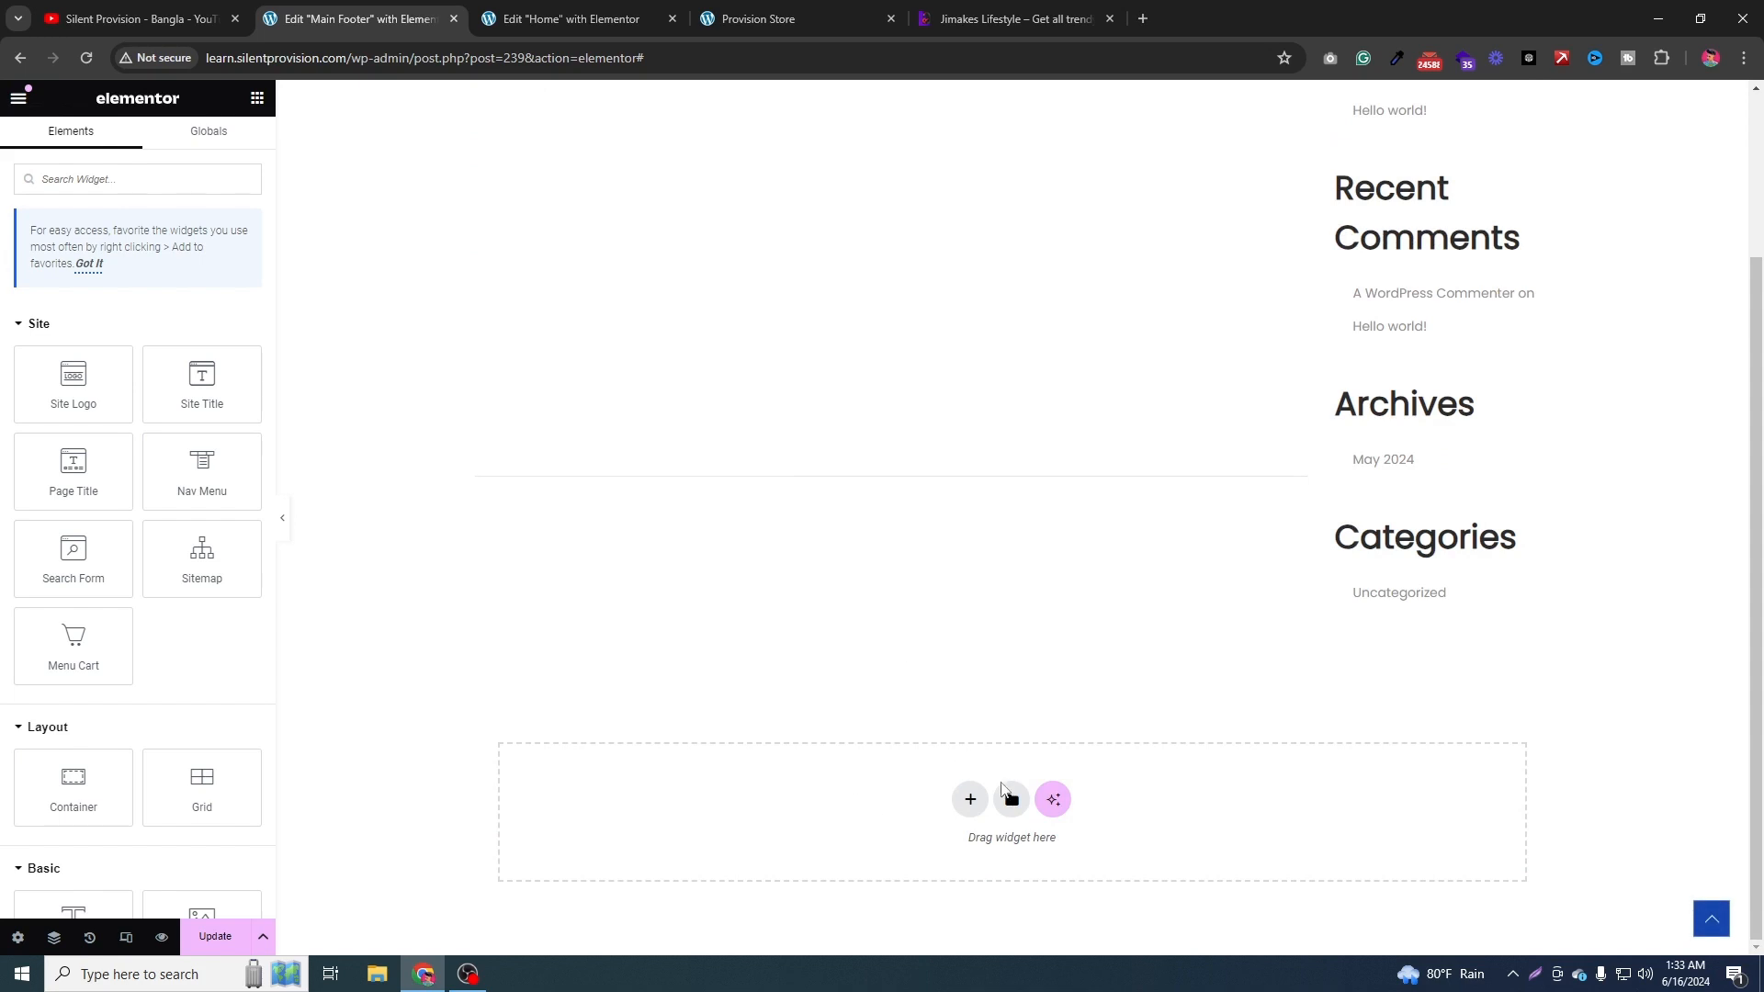
scroll(796, 358, up, 2)
scroll(1195, 505, down, 2)
scroll(1277, 294, up, 2)
scroll(1048, 441, down, 2)
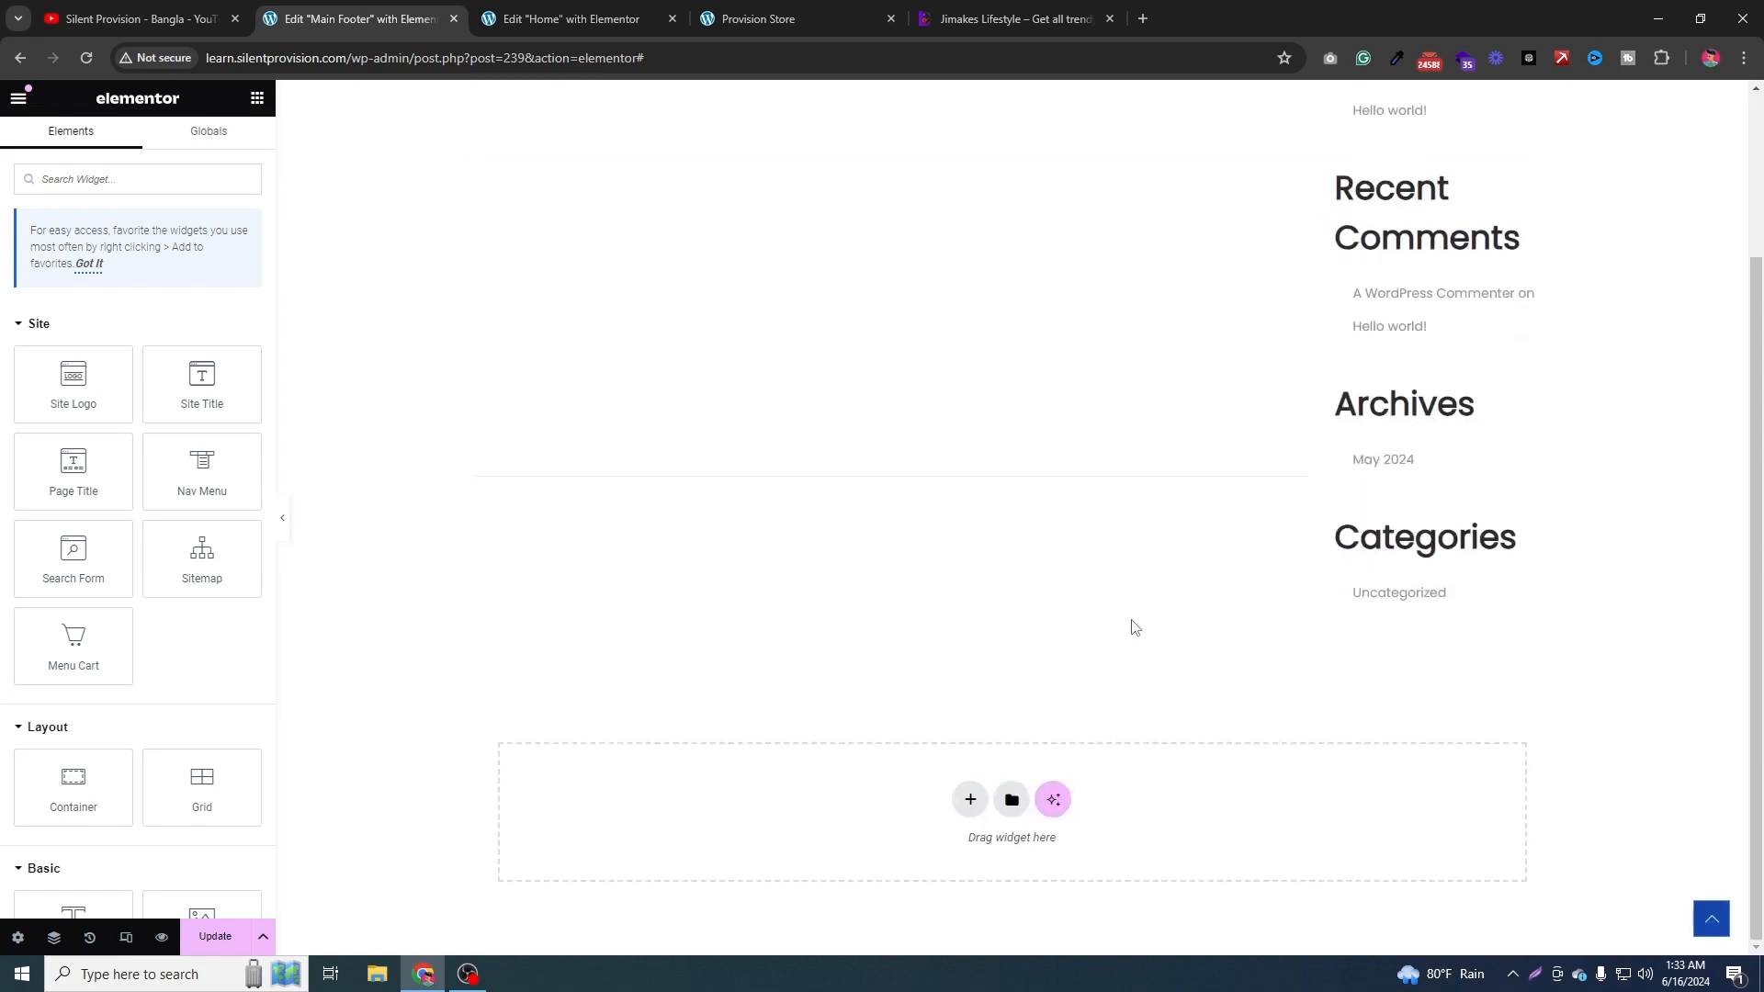
click(969, 800)
click(958, 846)
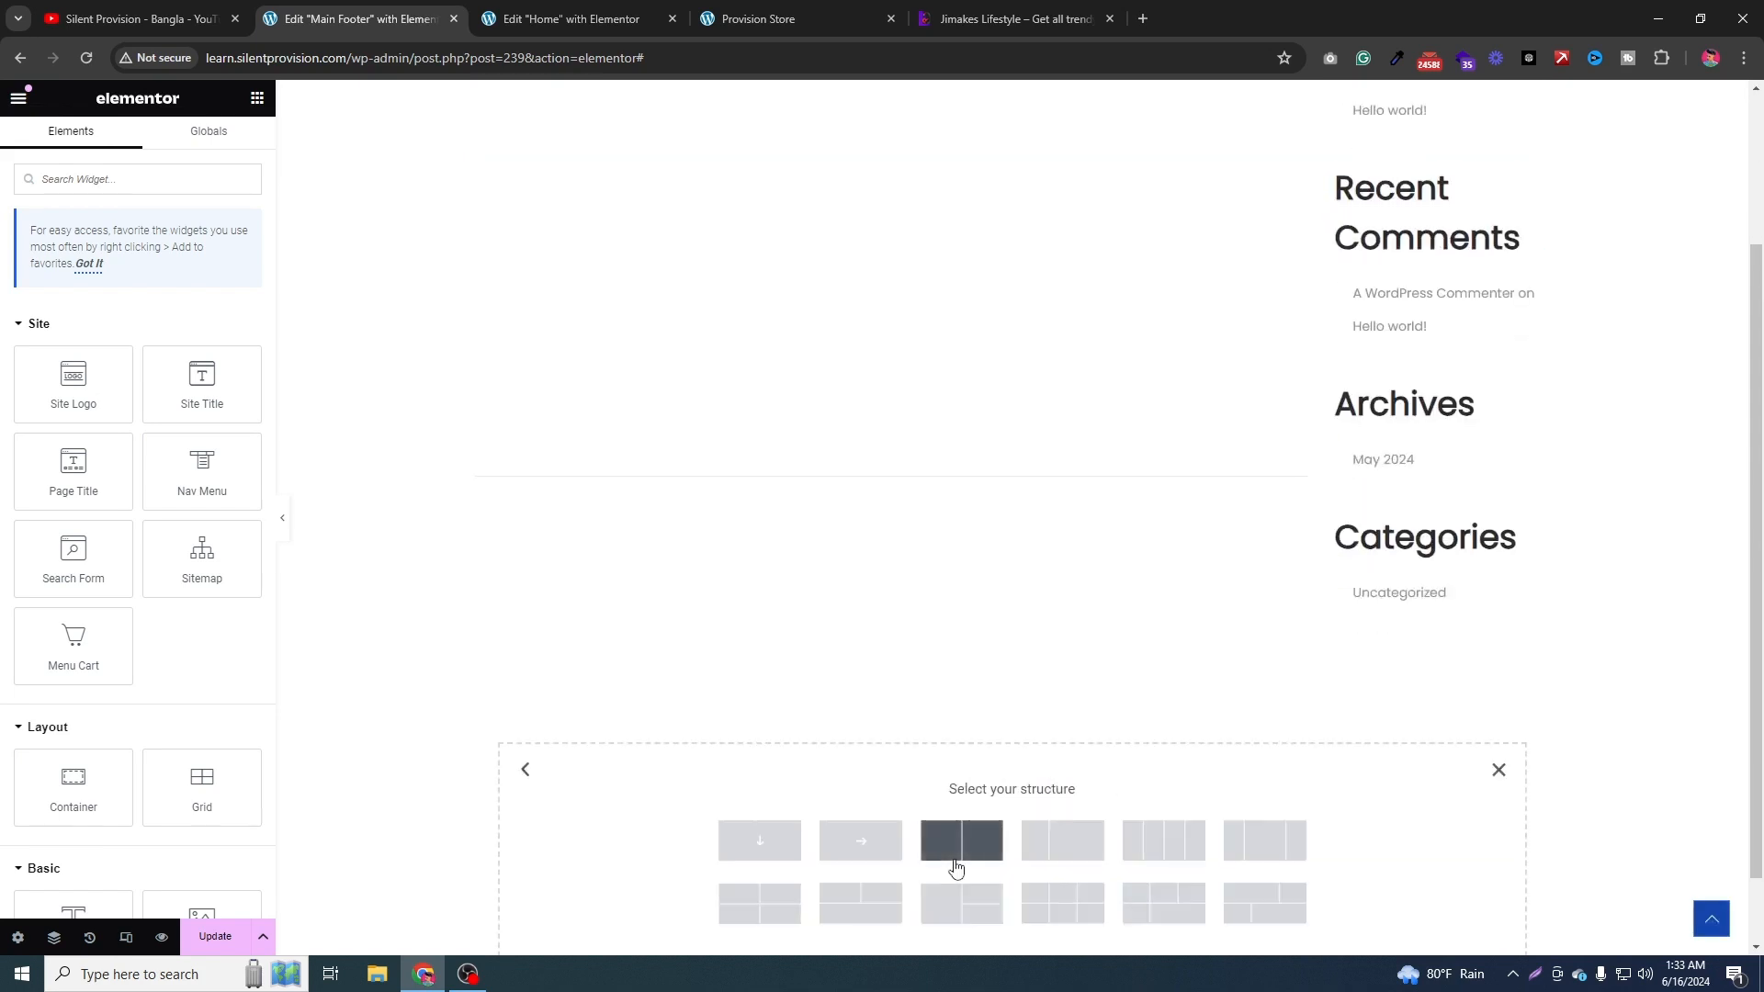
click(760, 842)
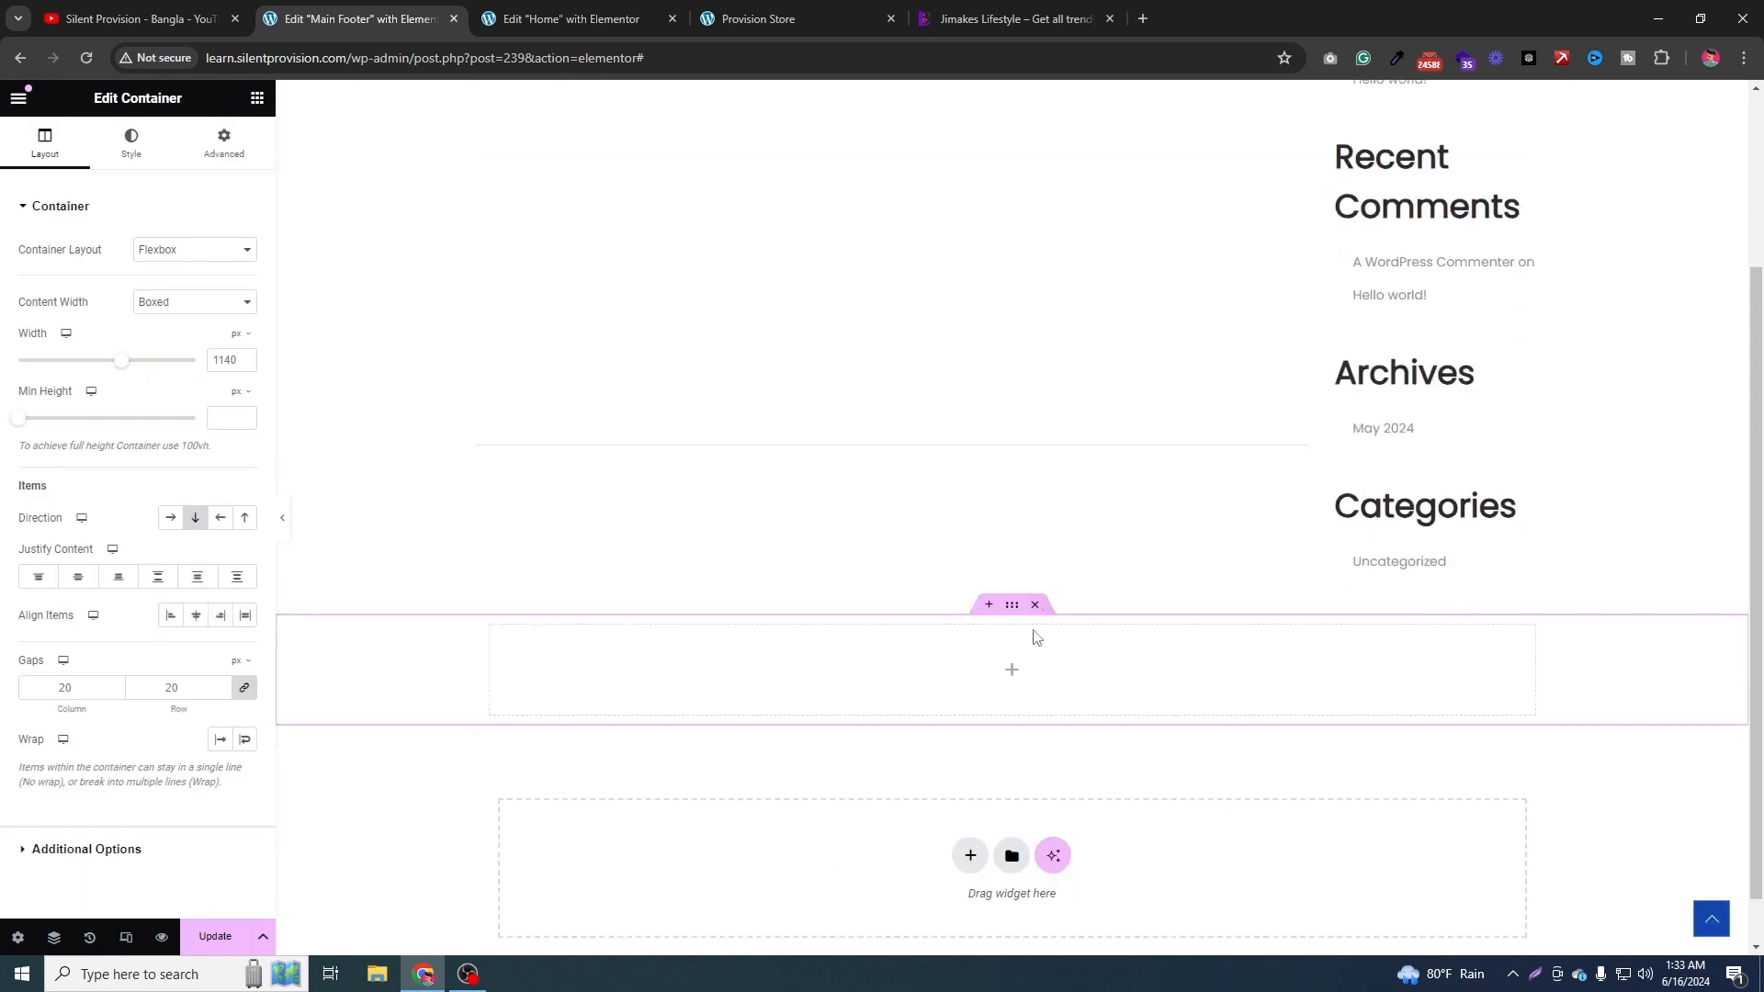
Examine the Jimakes footer's column layout by outlining its four columns on a temporary screen capture, and return to the Main Footer template.
click(991, 11)
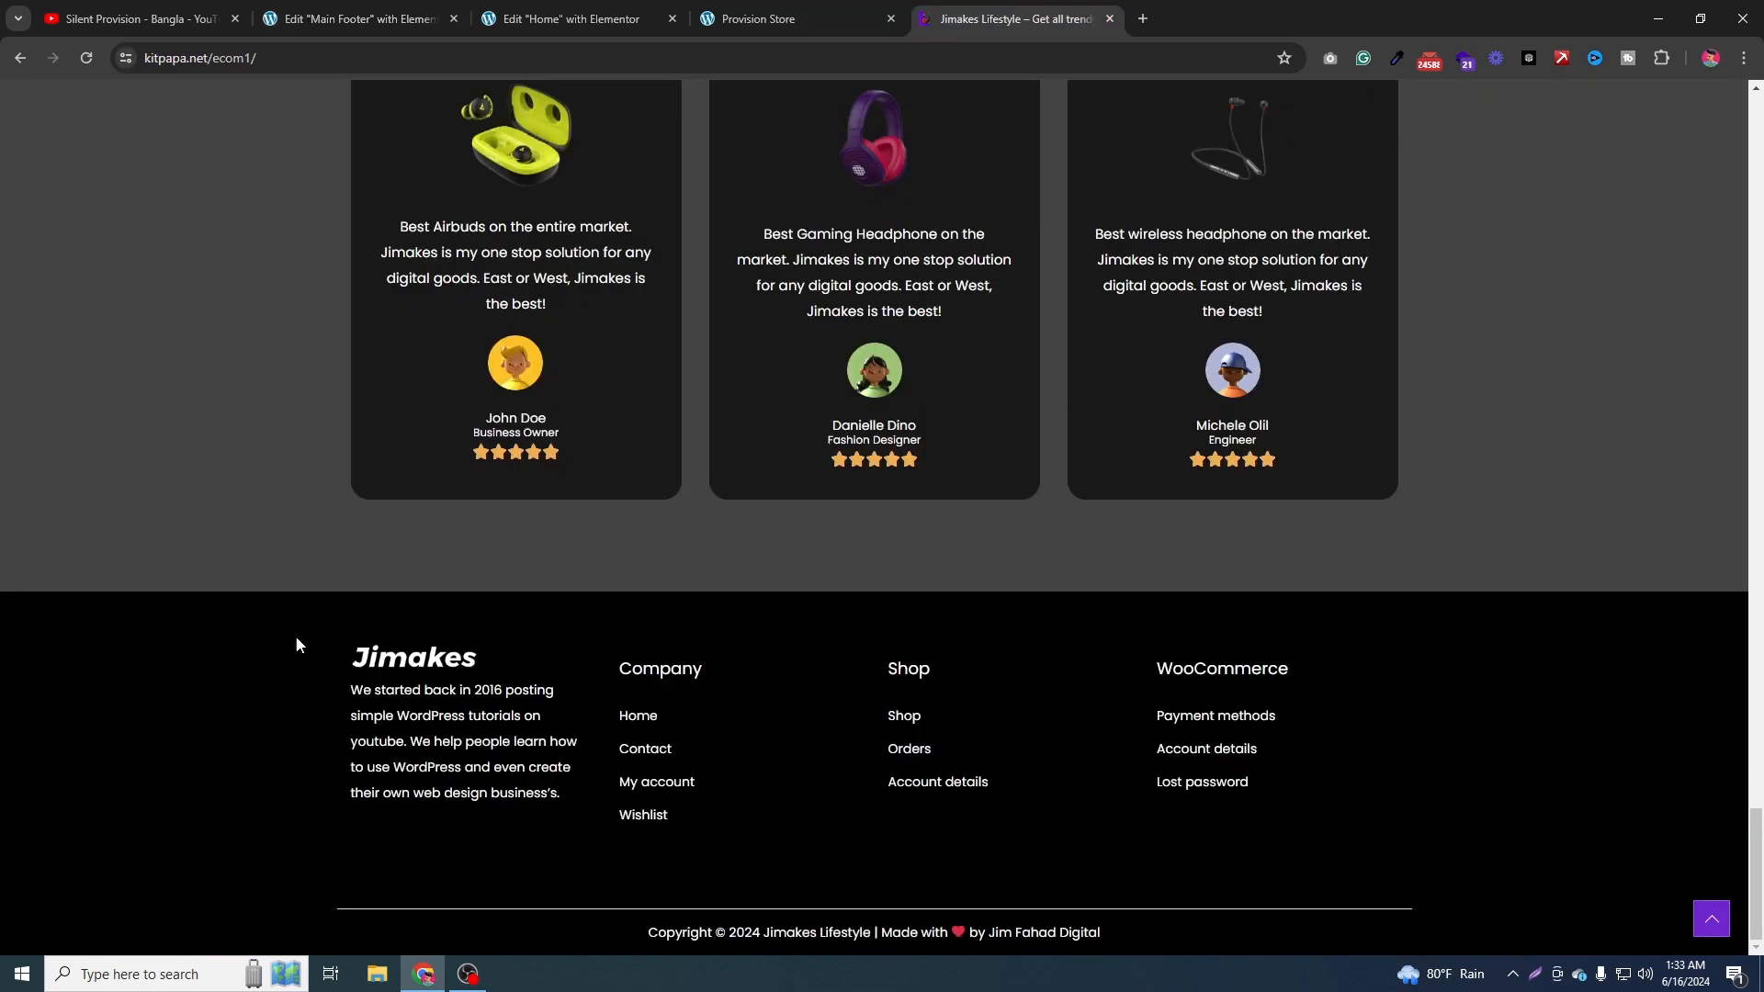
key(Print)
drag(307, 573, 1354, 874)
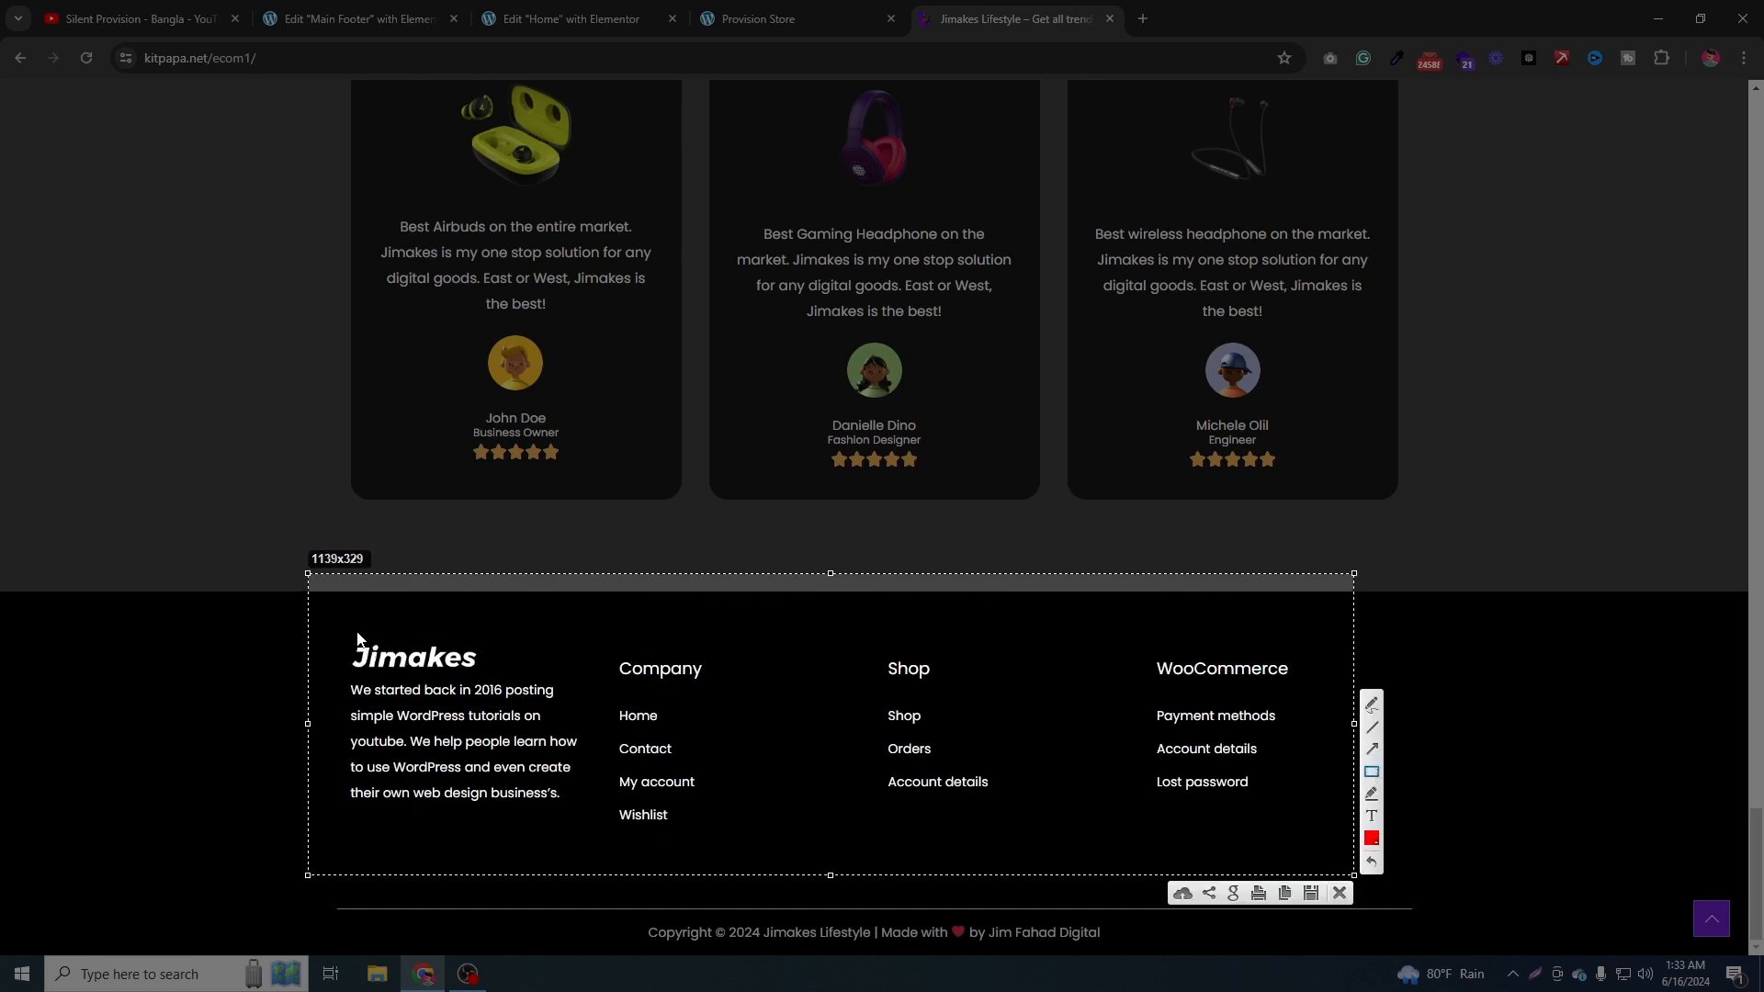
drag(358, 639, 589, 819)
mouse_move(609, 639)
mouse_down()
mouse_move(654, 863)
mouse_move(724, 919)
mouse_up()
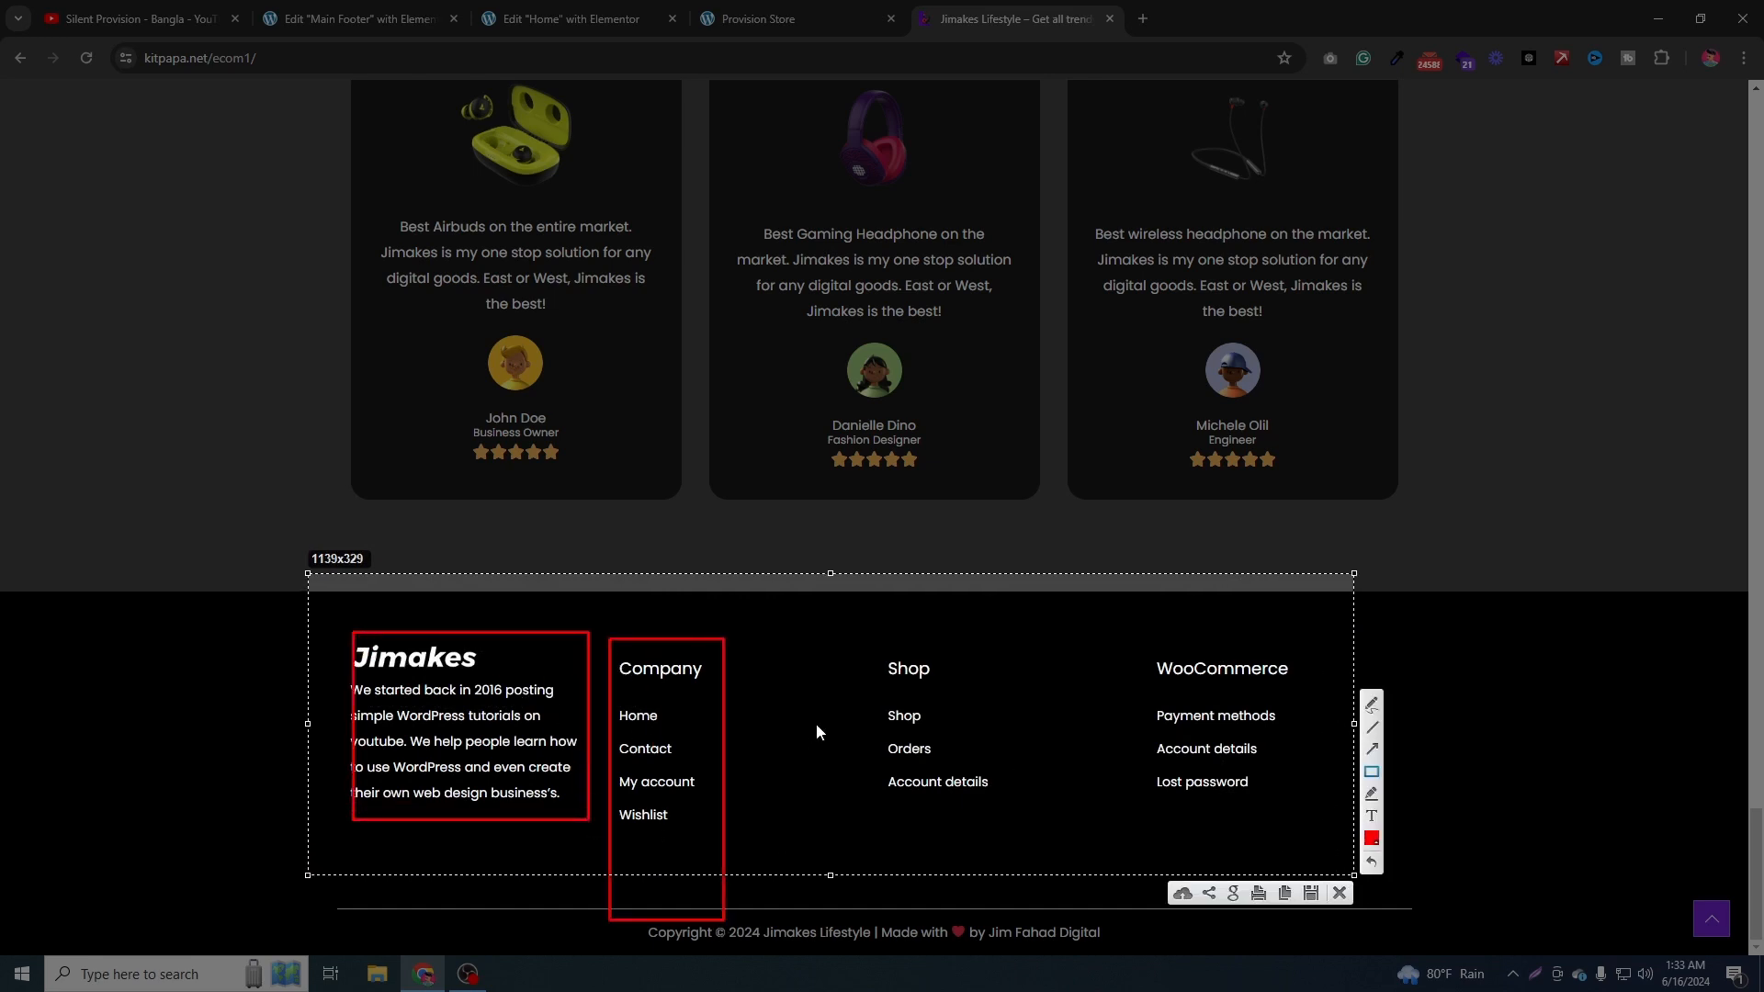
drag(873, 629, 1091, 832)
drag(1154, 628, 1325, 904)
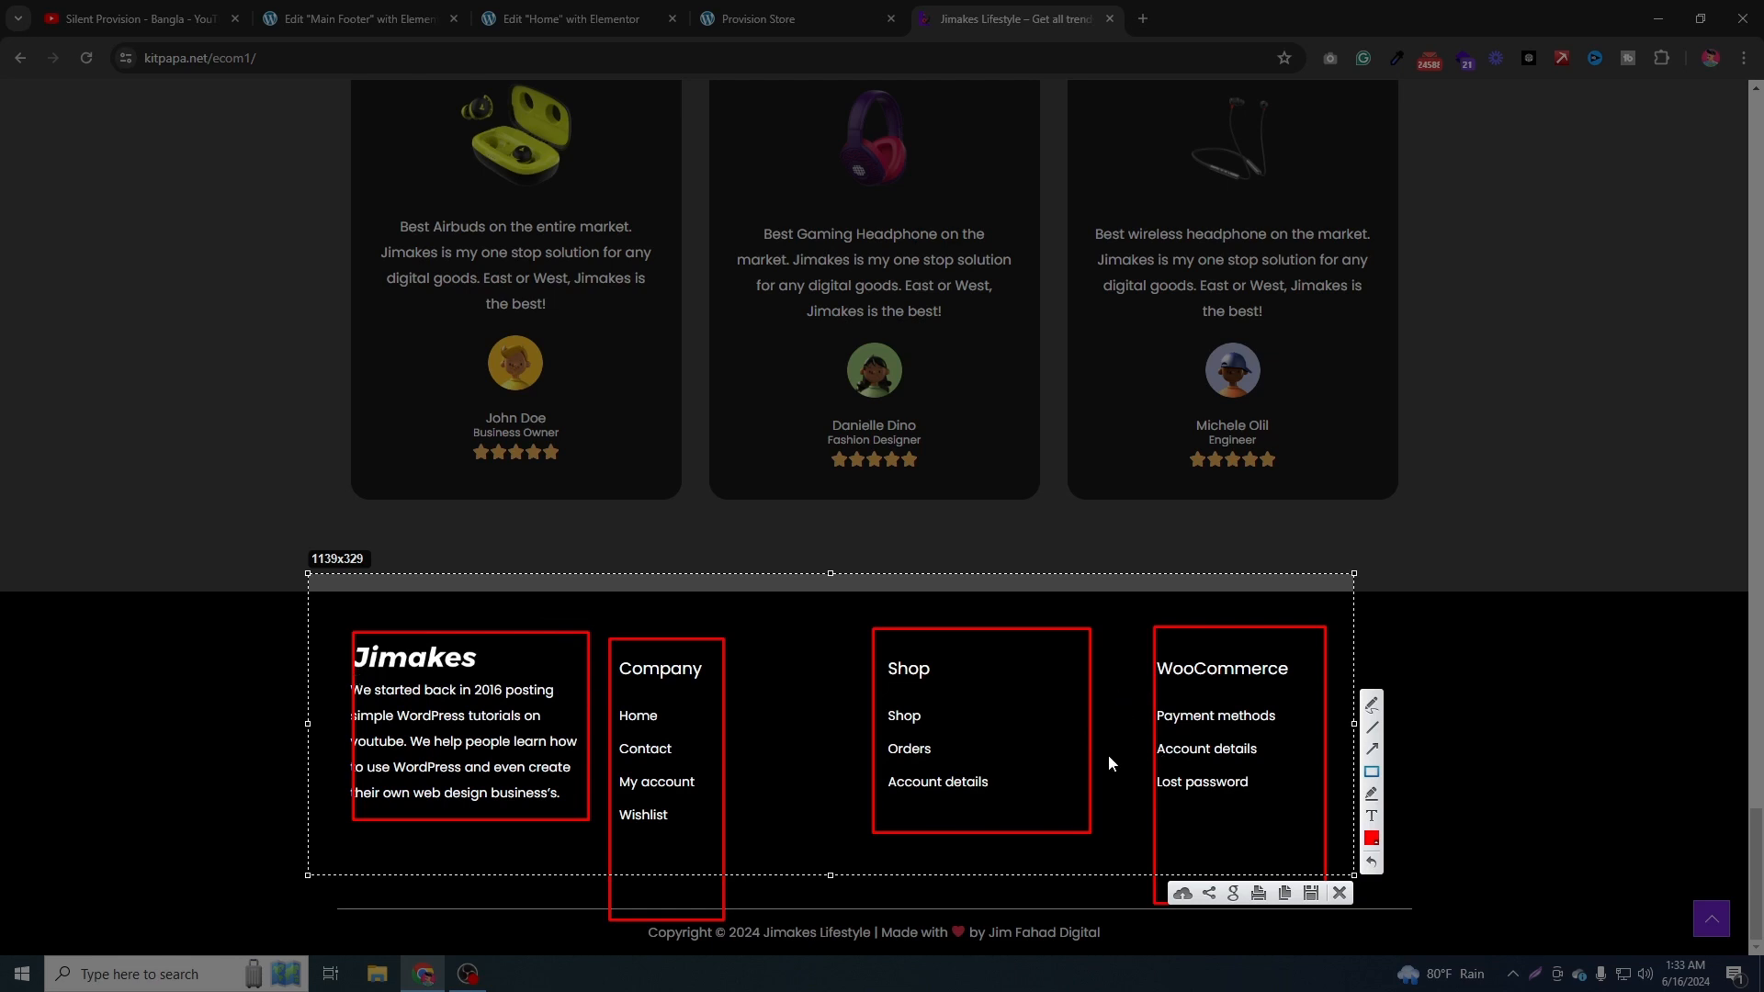
click(1339, 894)
click(410, 8)
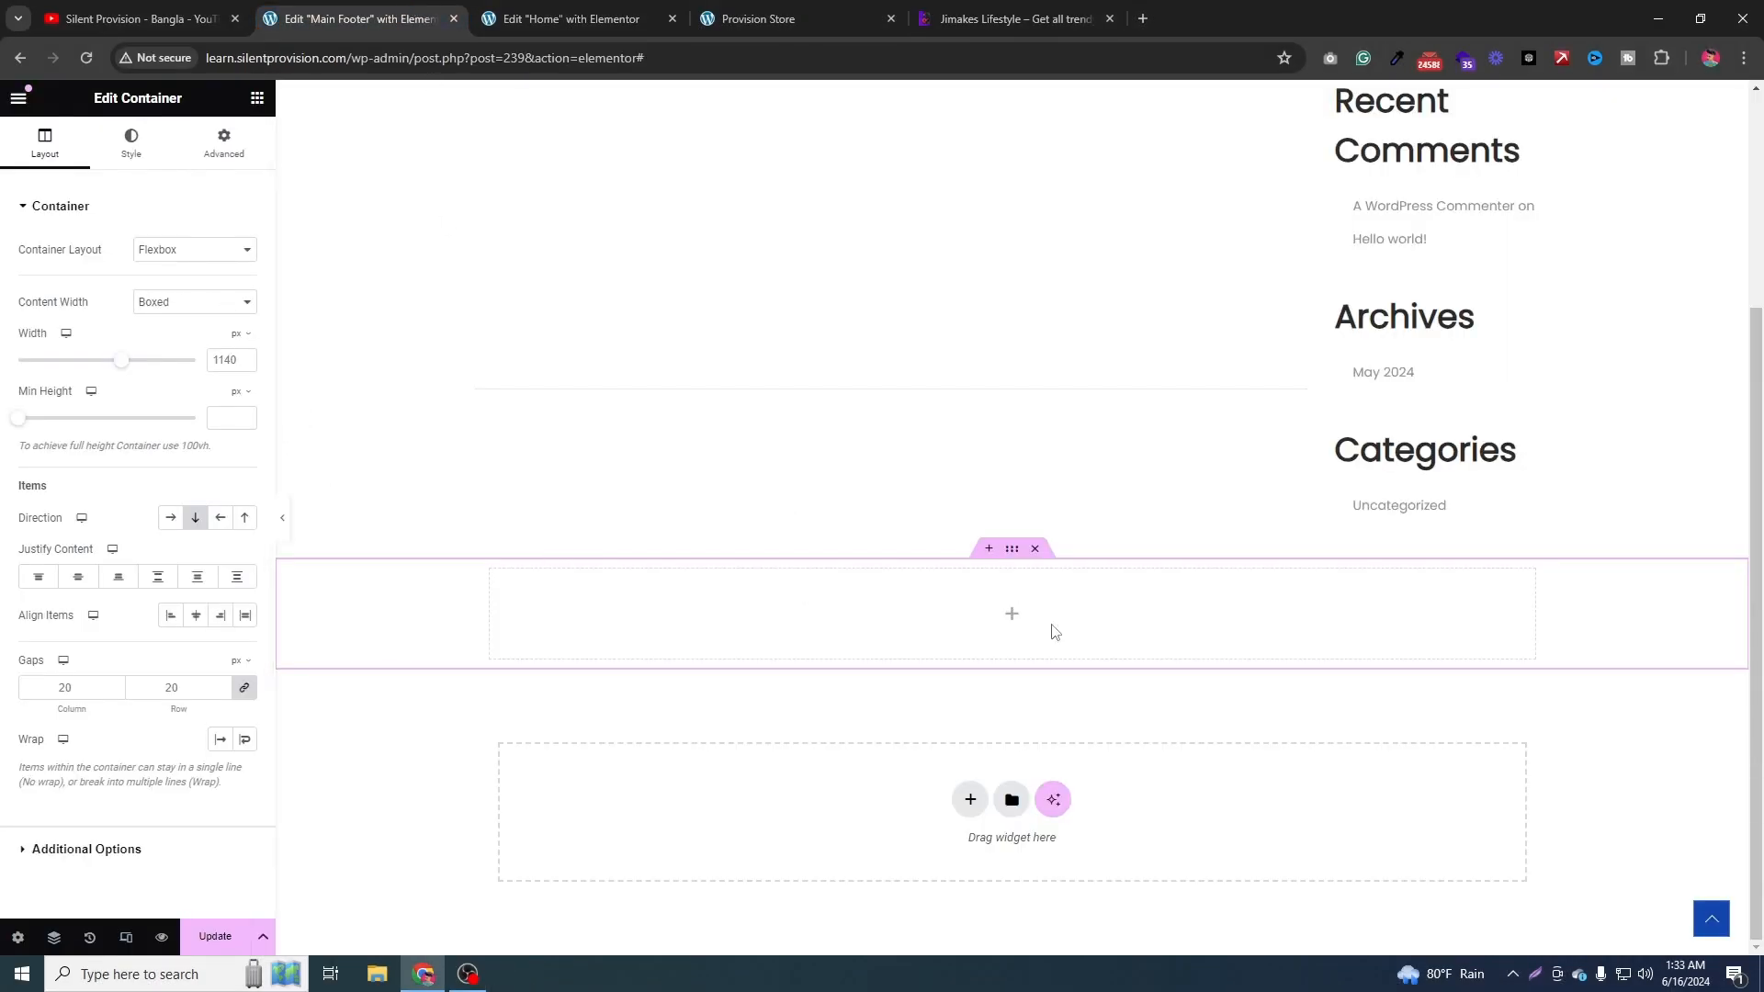
Nest a new container inside the footer template's main container.
click(257, 98)
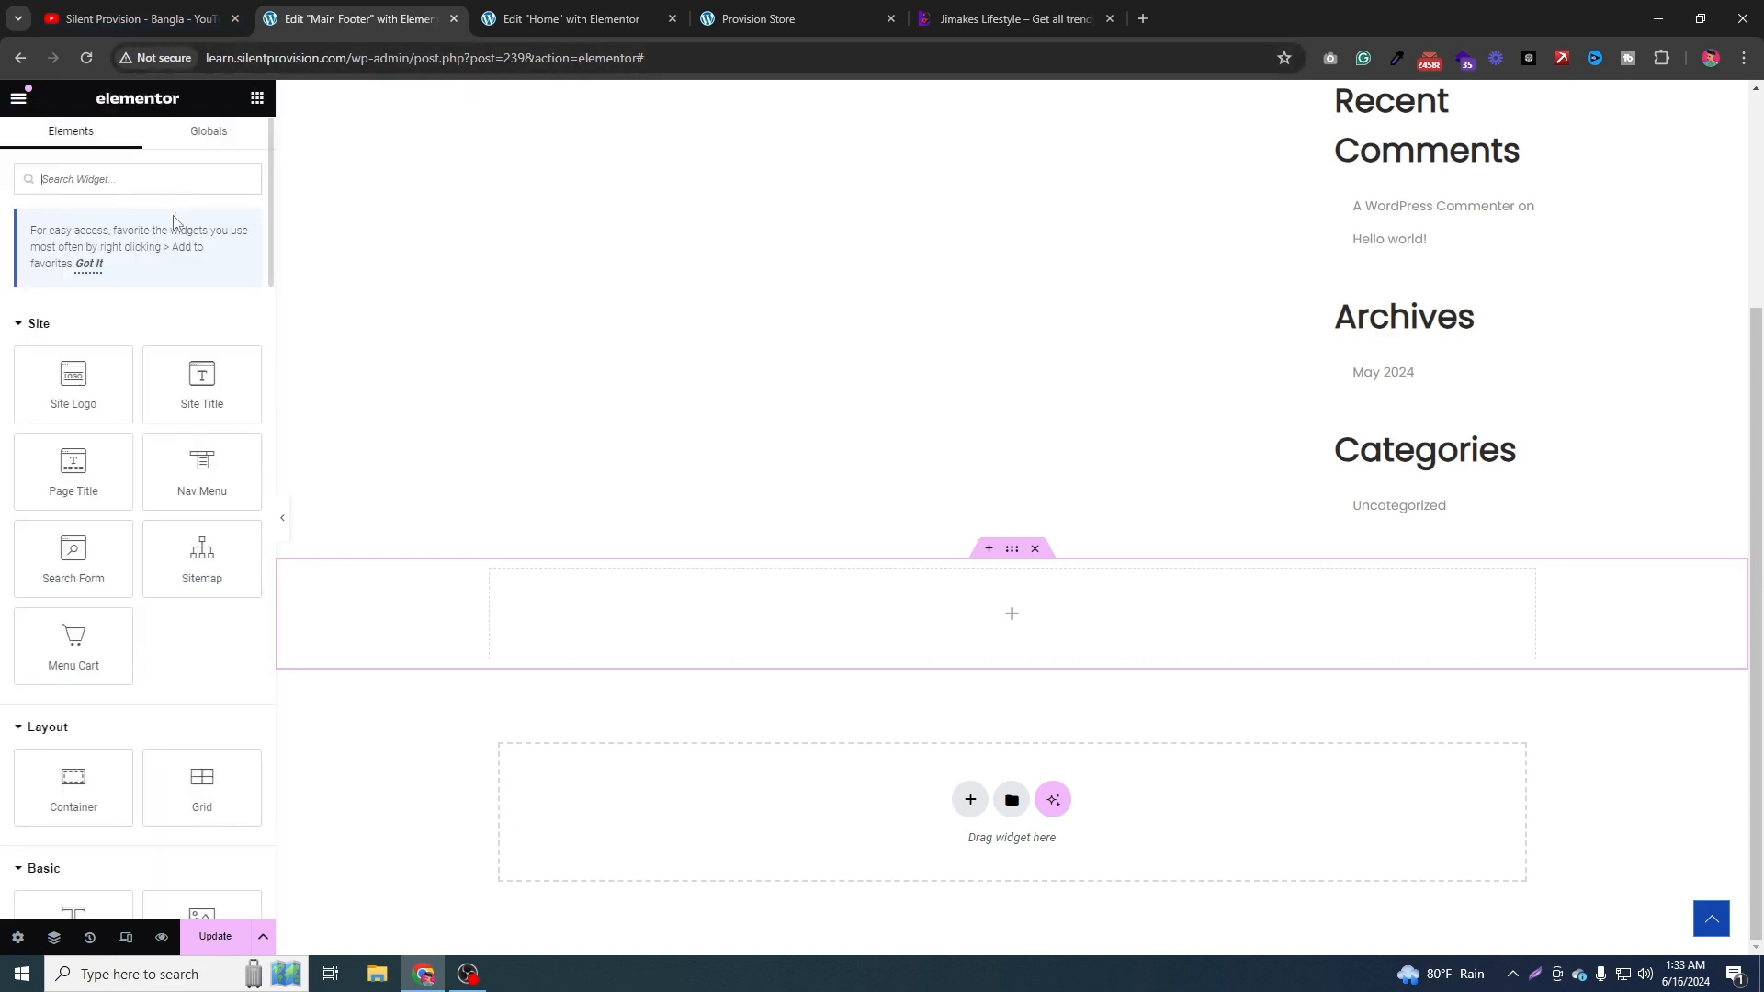
scroll(88, 497, down, 3)
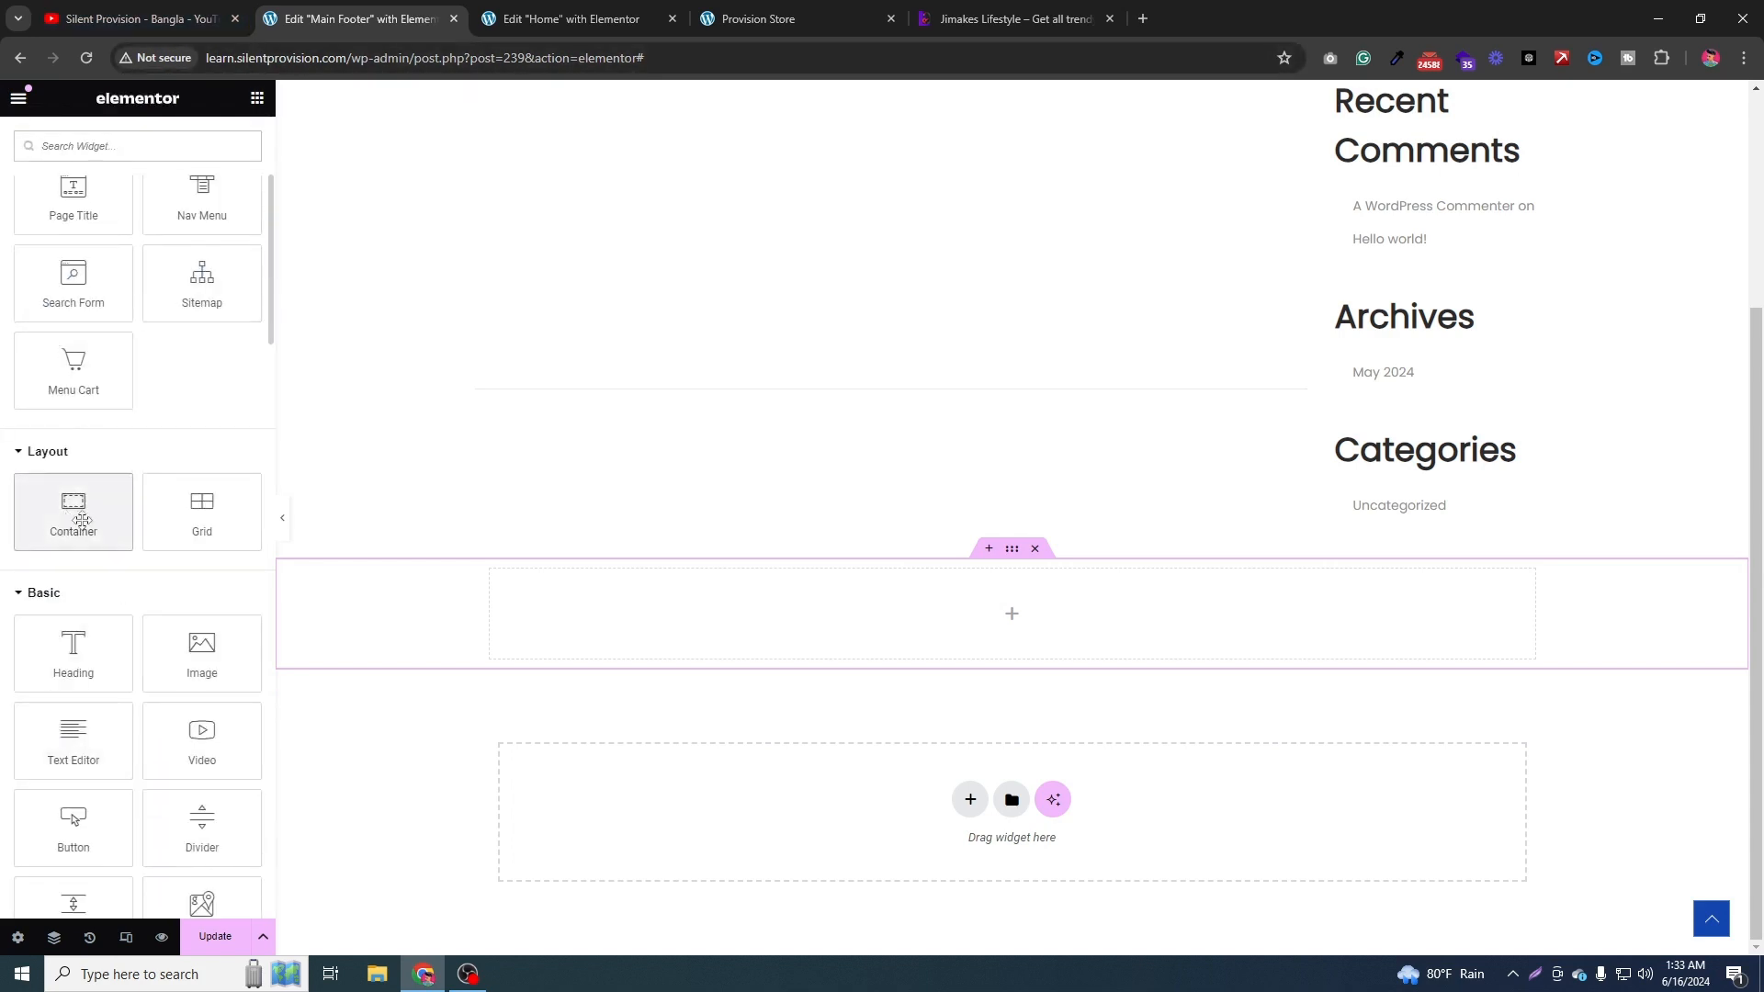
drag(69, 507, 669, 610)
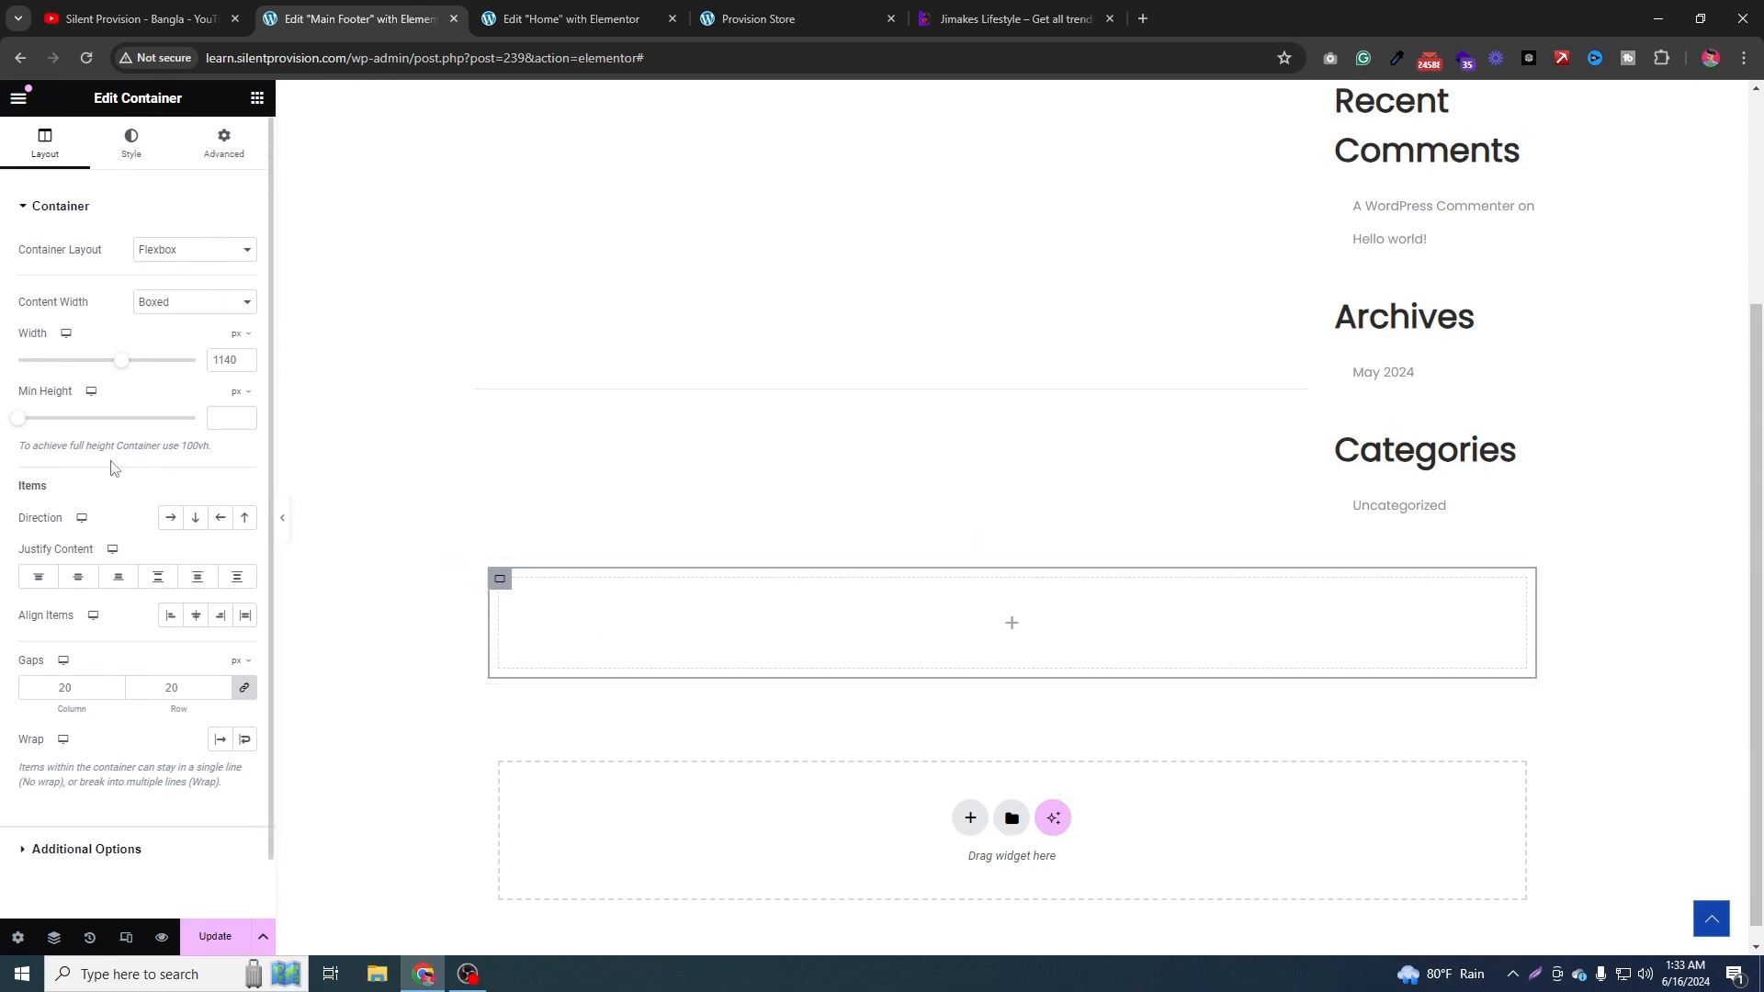
Rename the nested container "Left" and set its content width to Full Width.
click(53, 937)
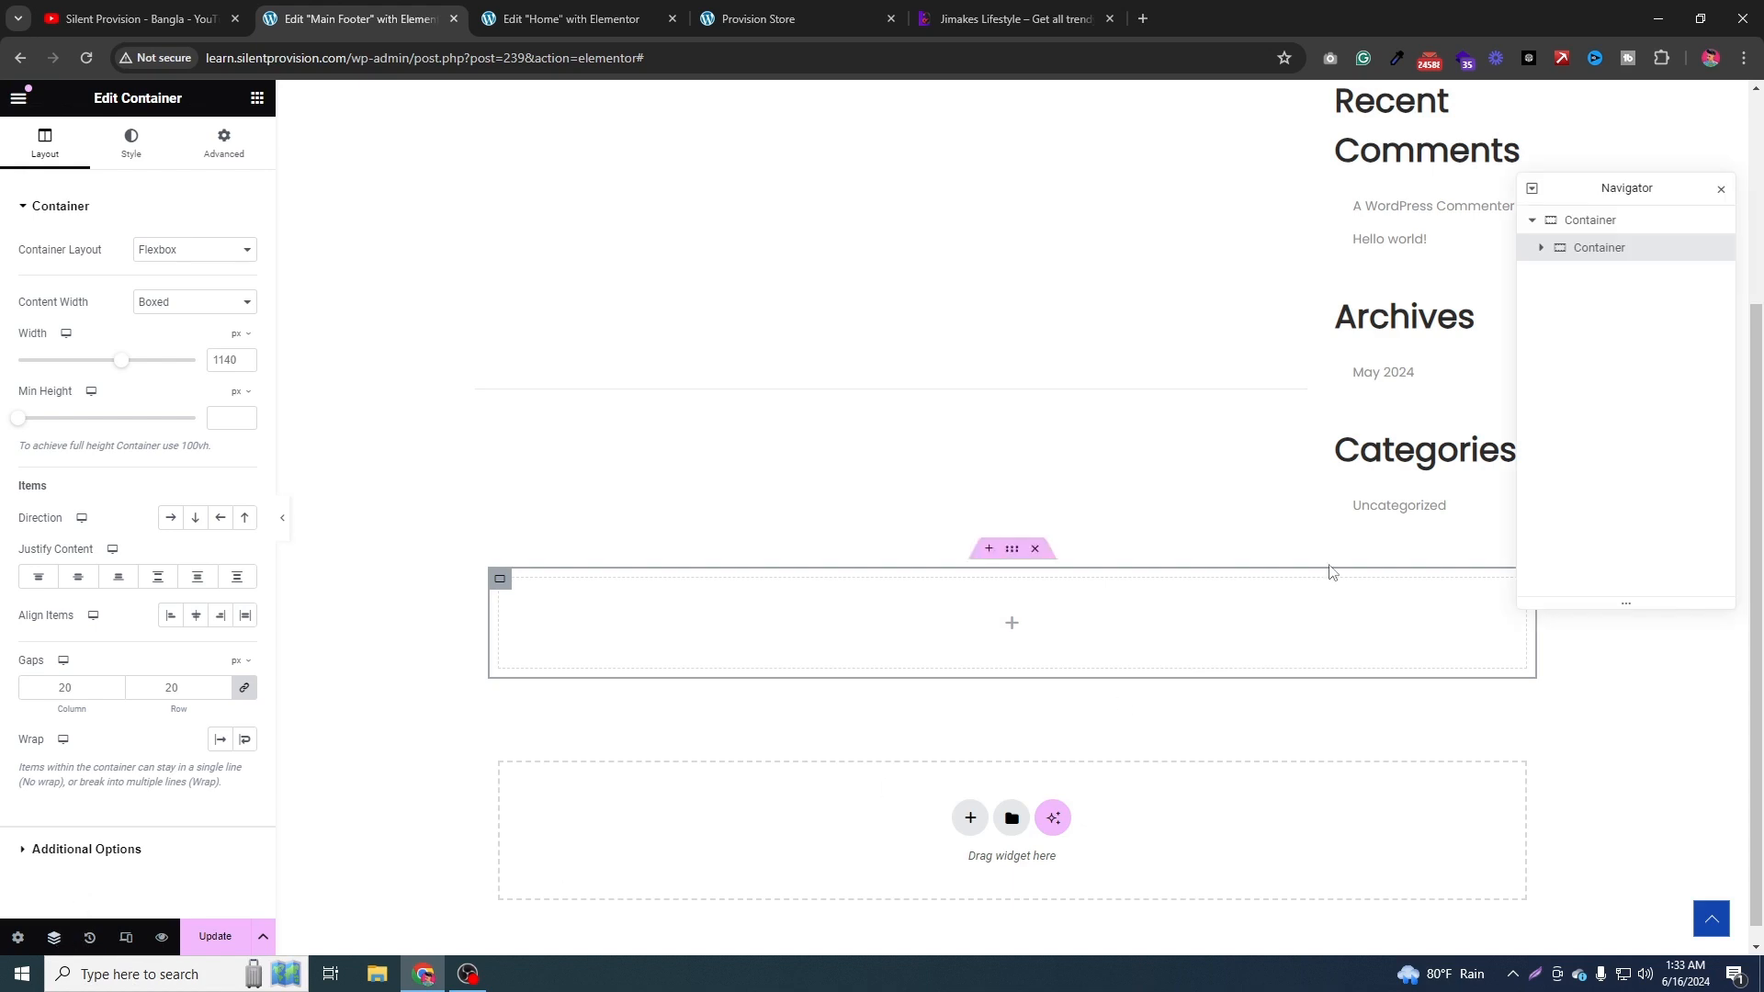
double_click(1600, 249)
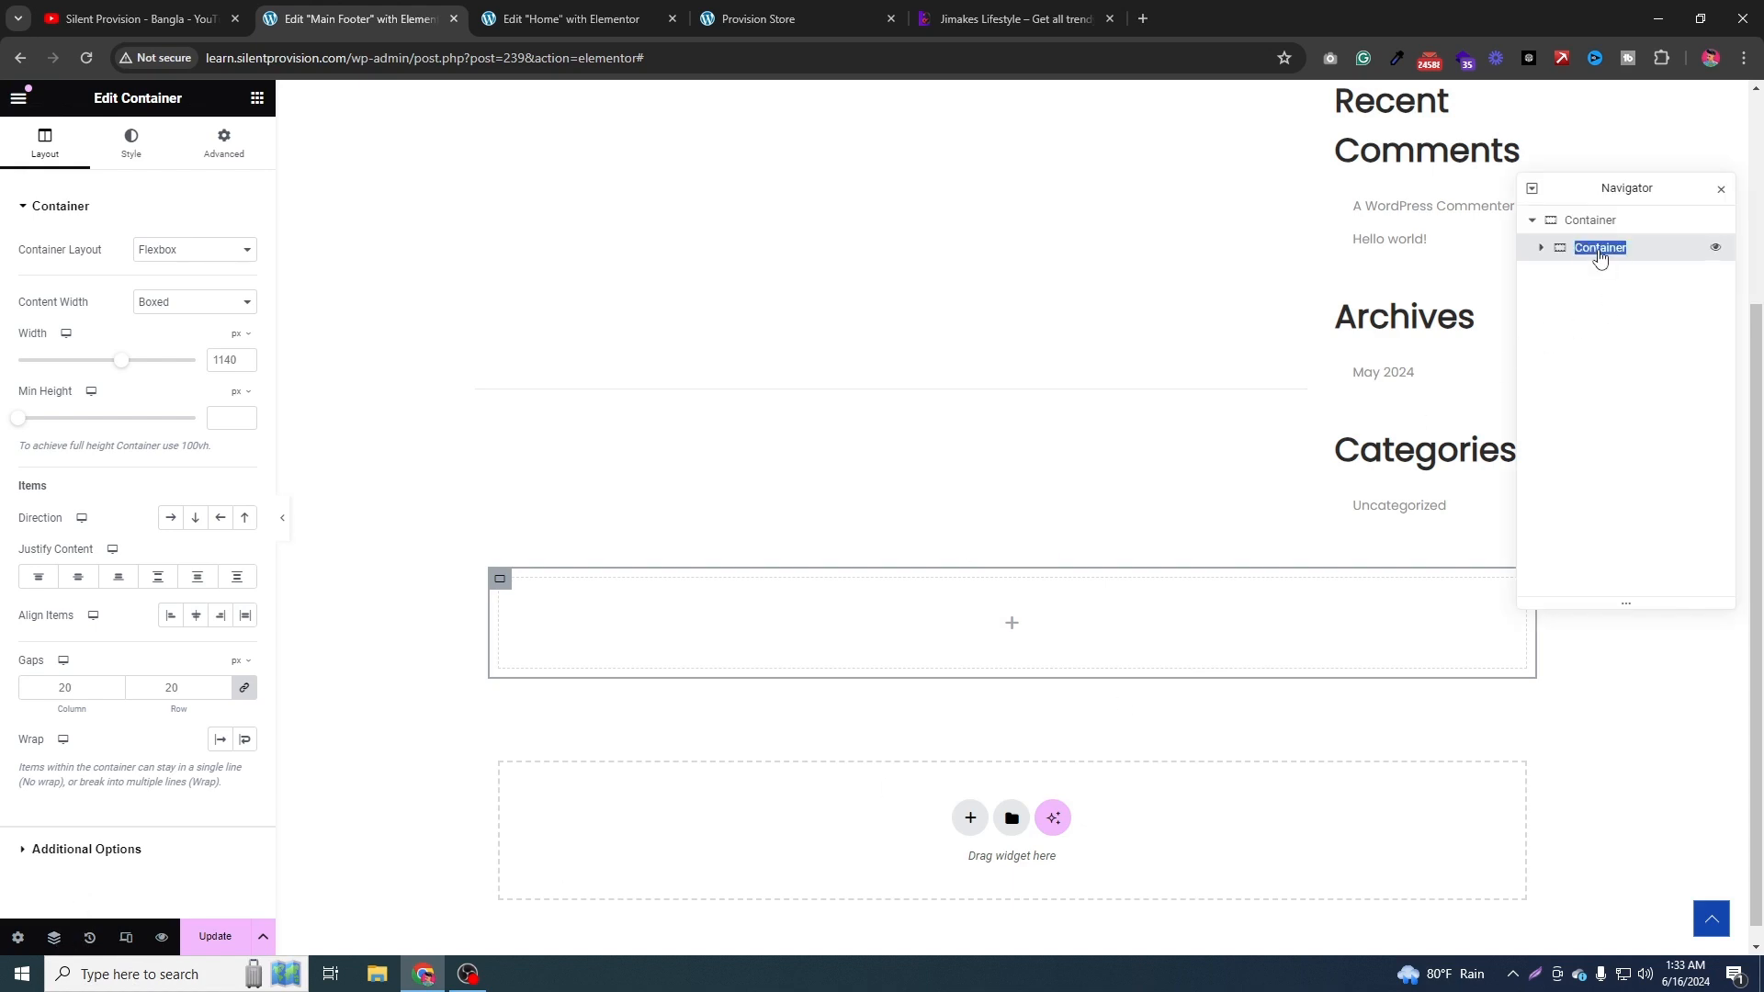
text(Left)
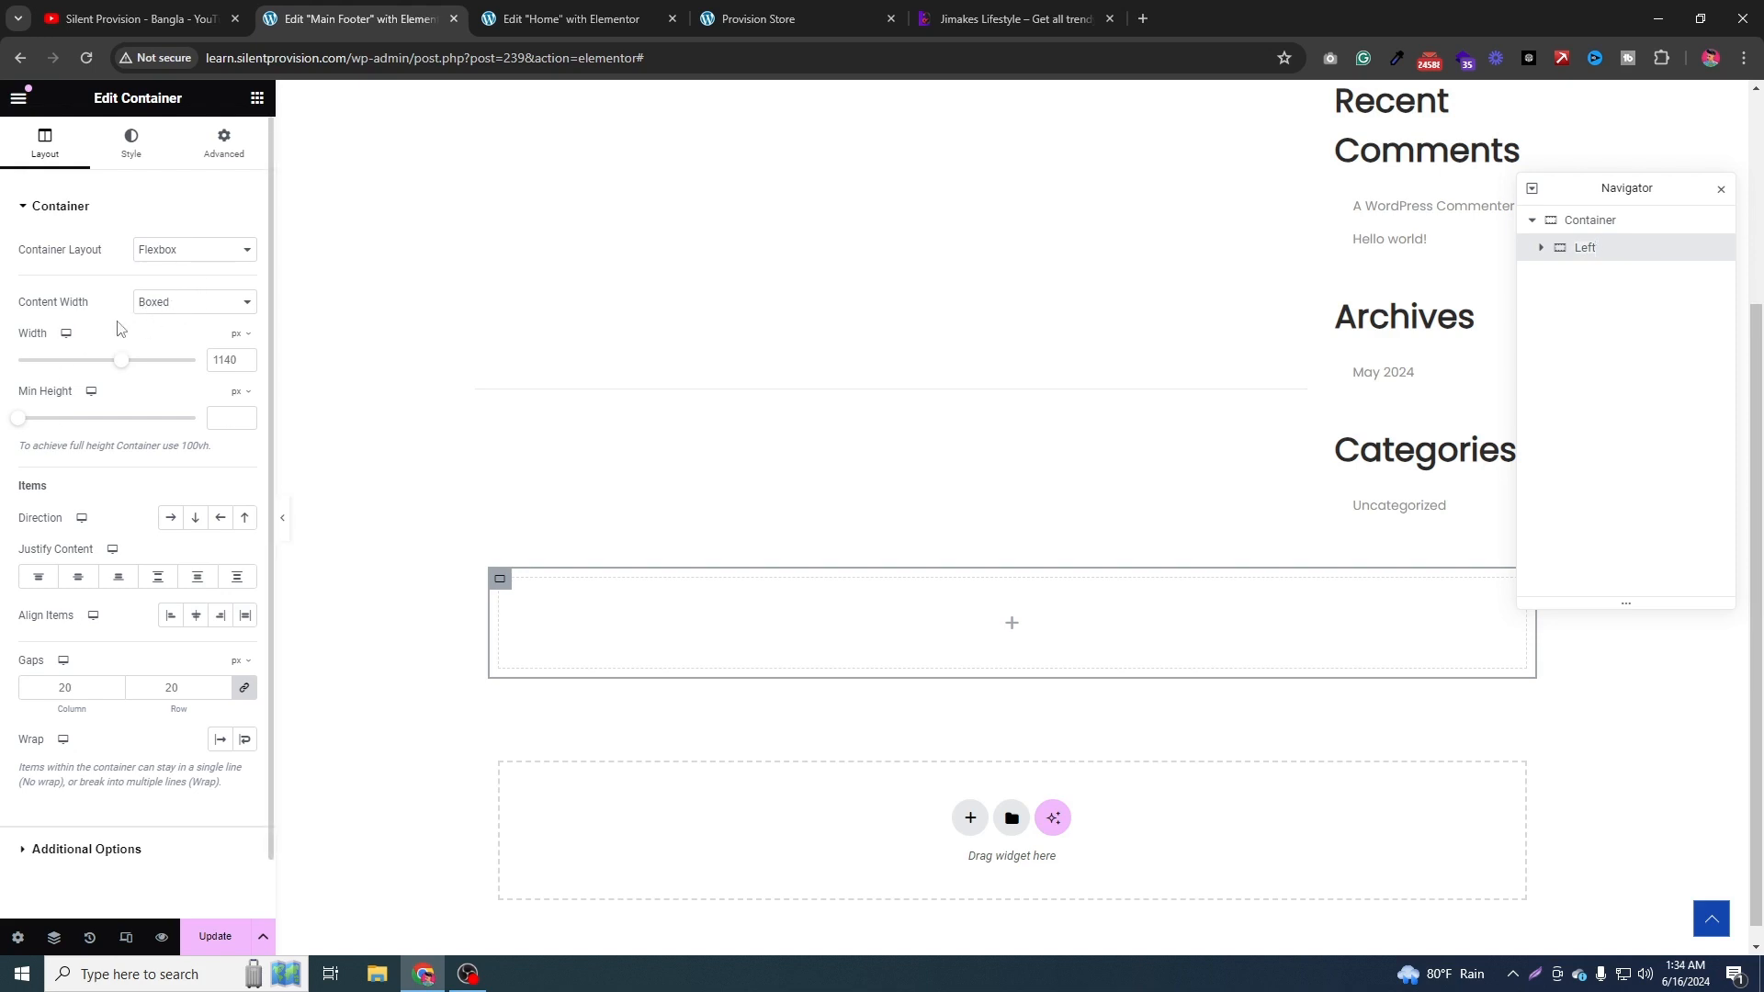
click(182, 311)
click(180, 335)
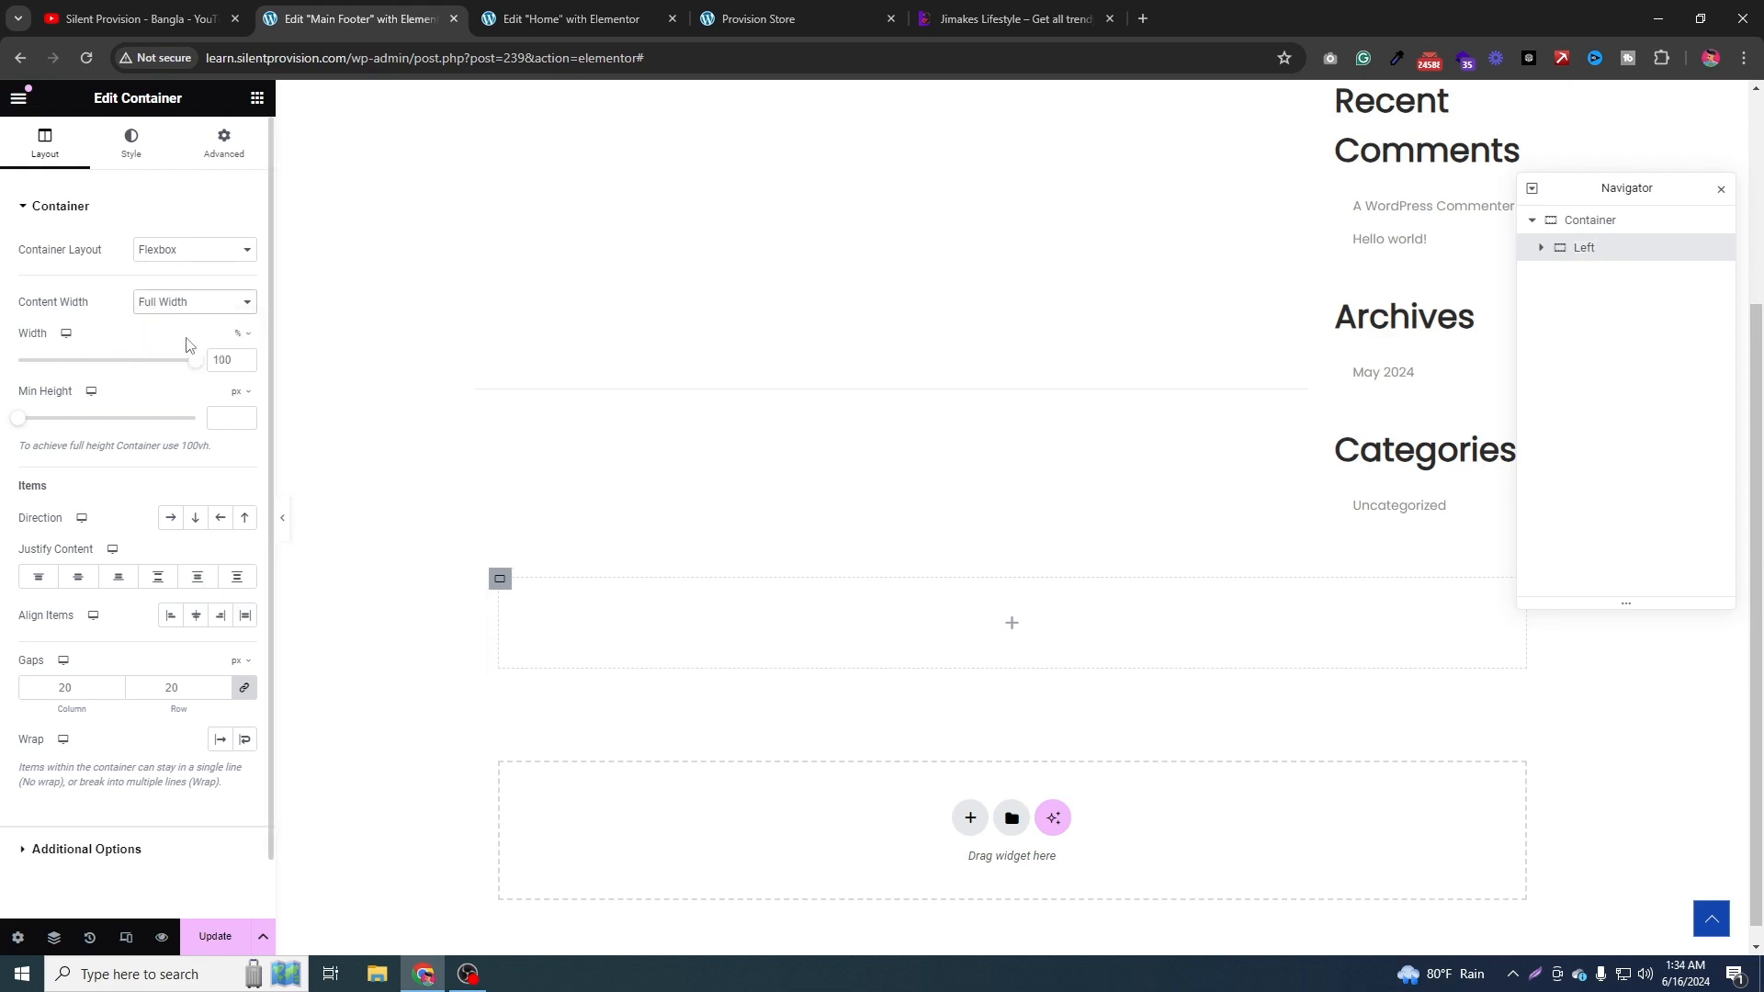
Switch to the Jimakes reference page to check how its footer columns are arranged.
key(ctrl+Tab)
key(ctrl+Tab)
key(ctrl+Tab)
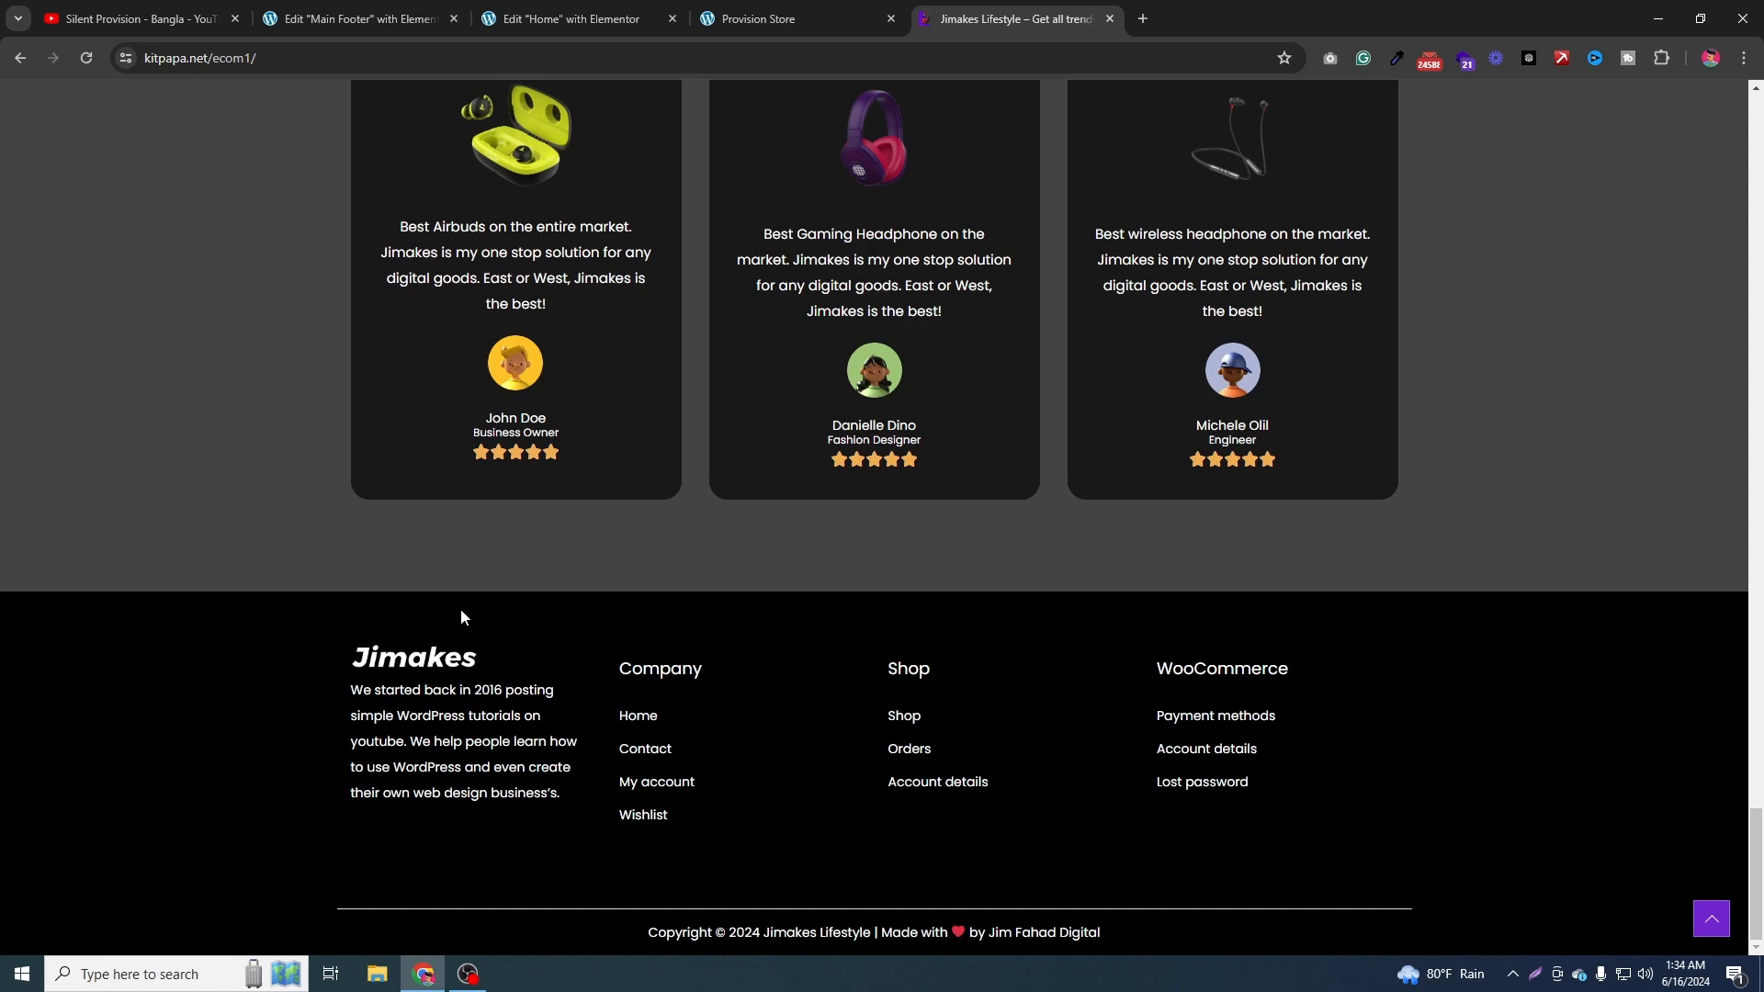
Switch to the Provision Store home page to check how the site title appears in its header.
click(354, 18)
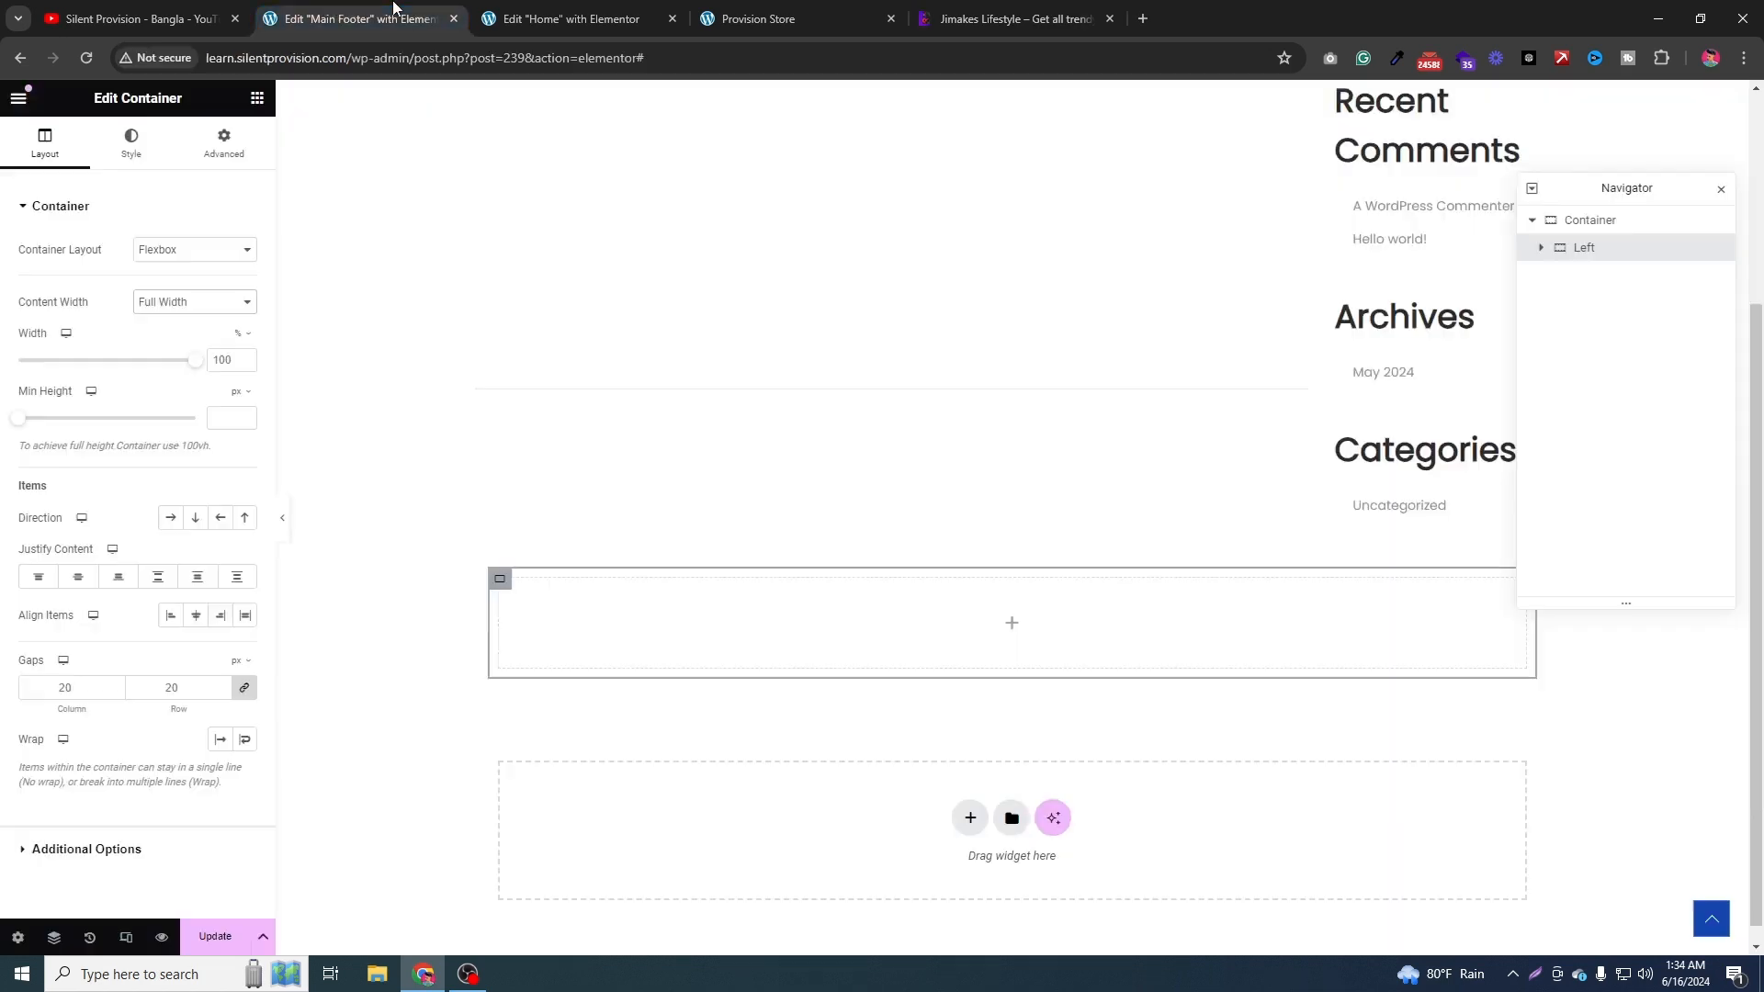
click(746, 18)
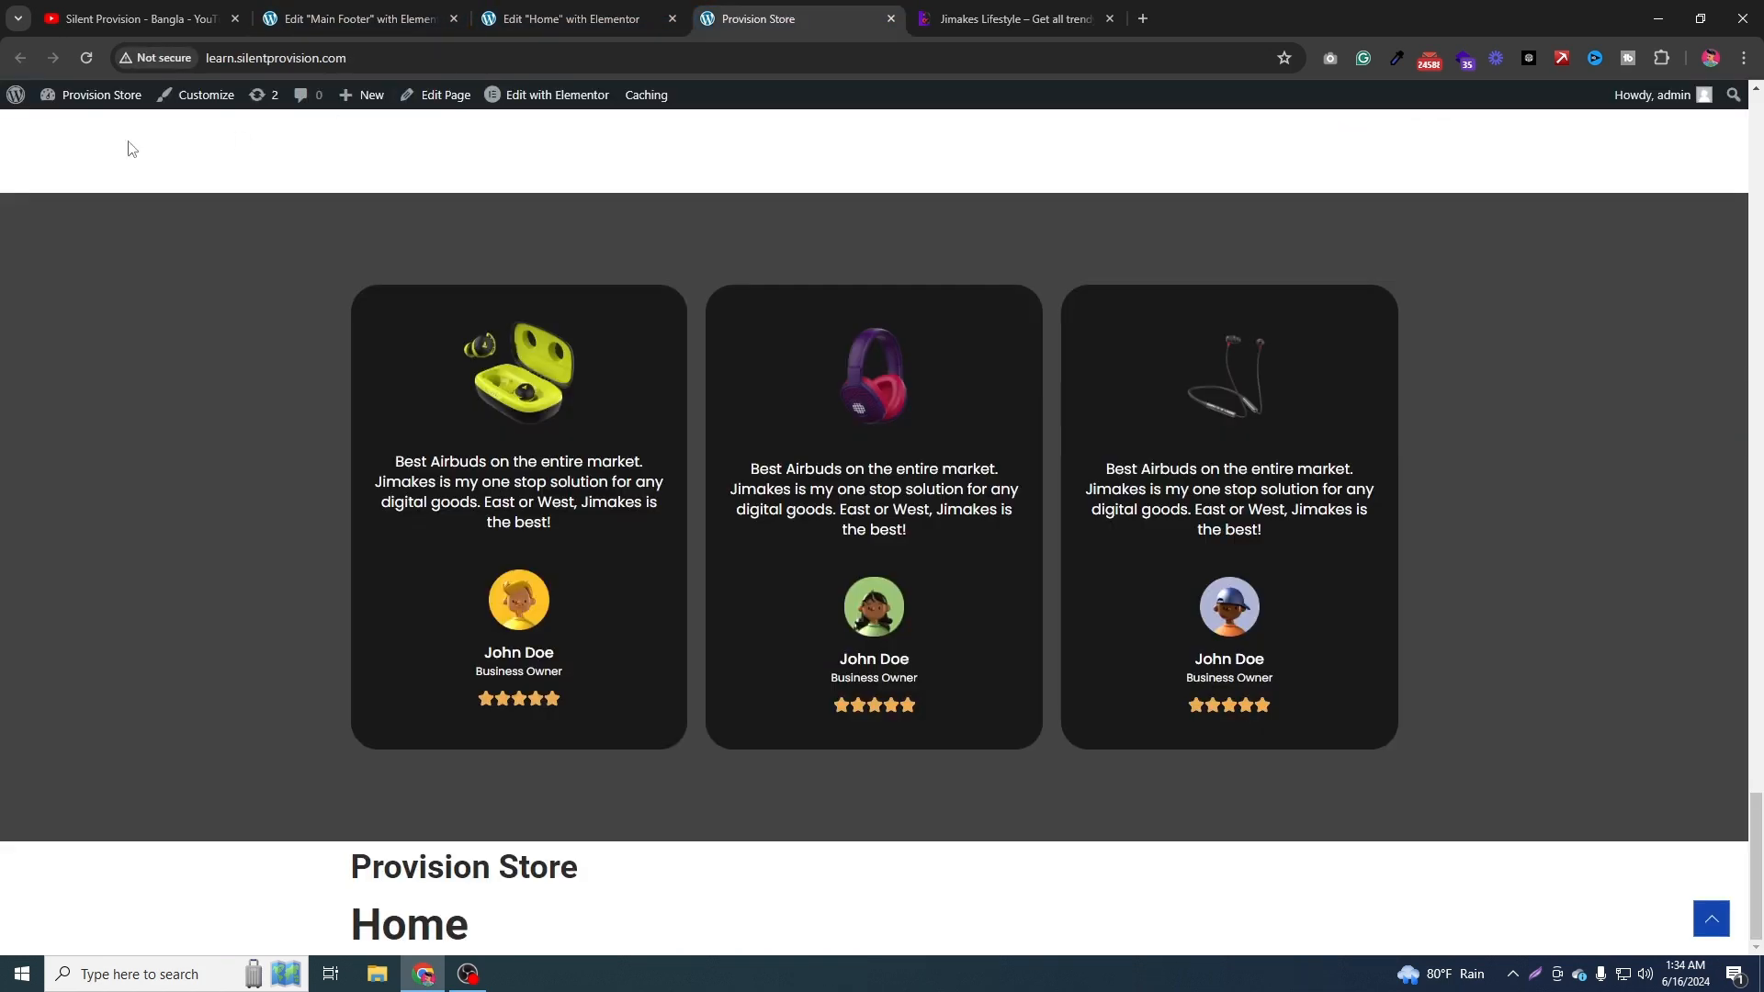
scroll(359, 287, up, 6)
drag(1762, 669, 1753, 39)
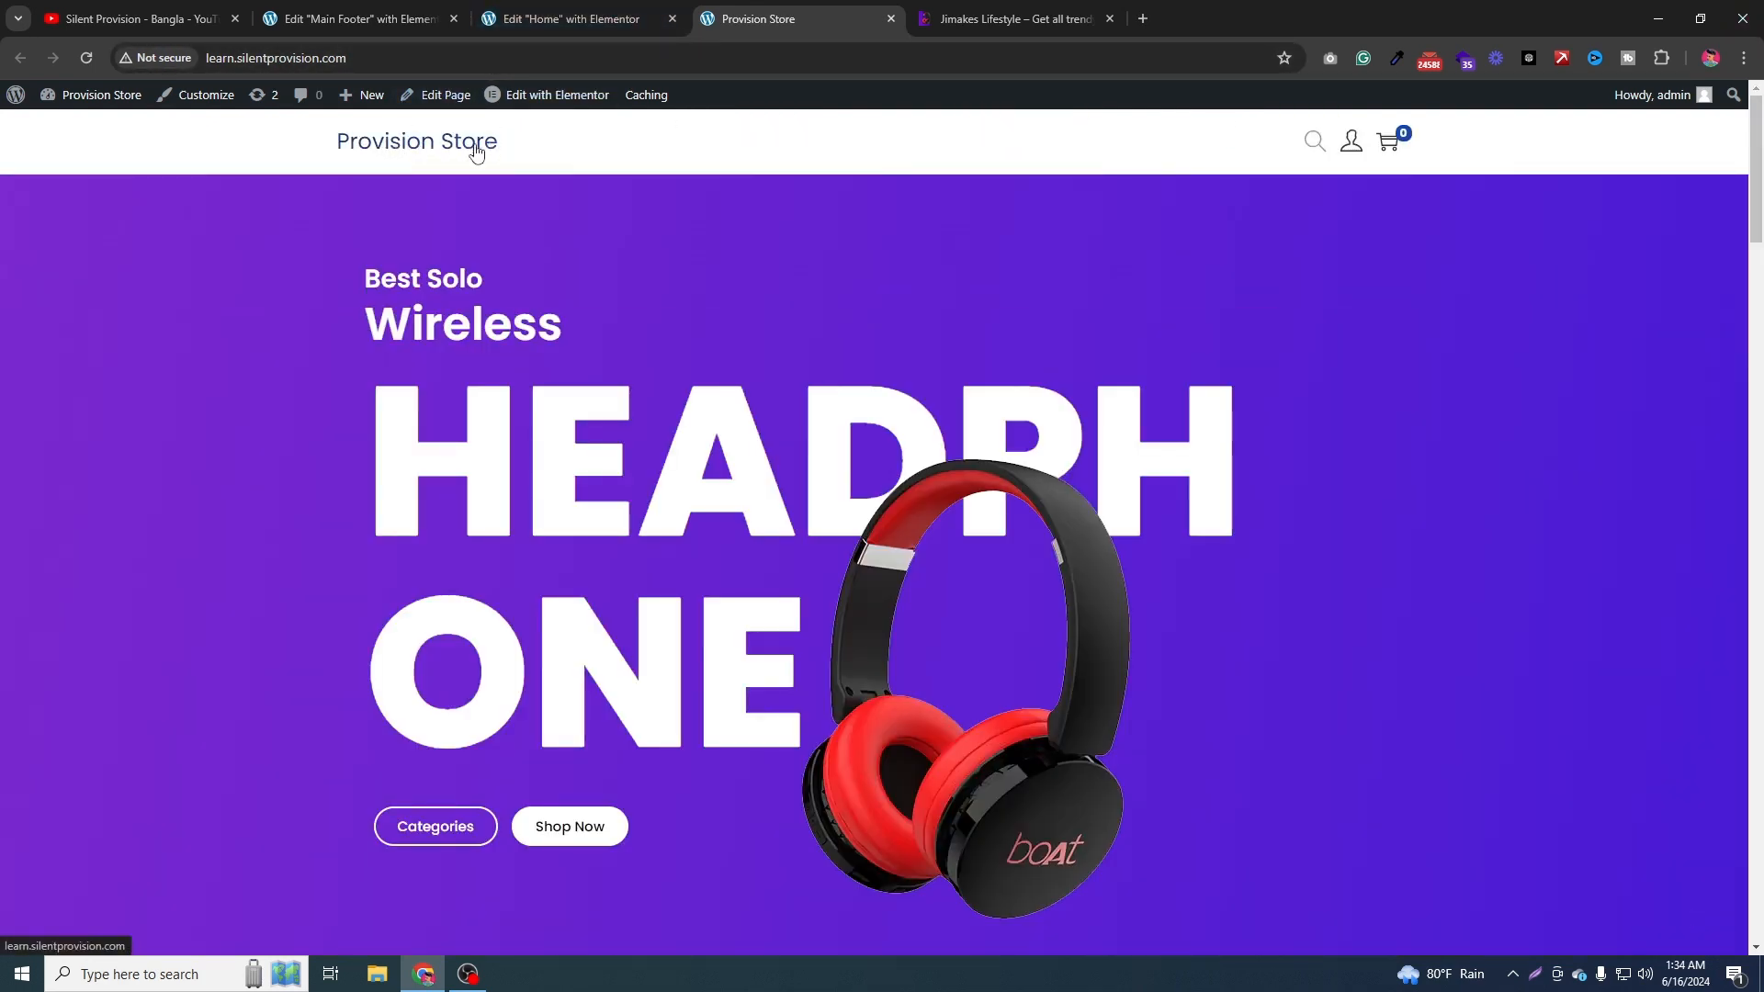
Return to the Main Footer template and add a Site Title widget inside the Left container.
click(350, 13)
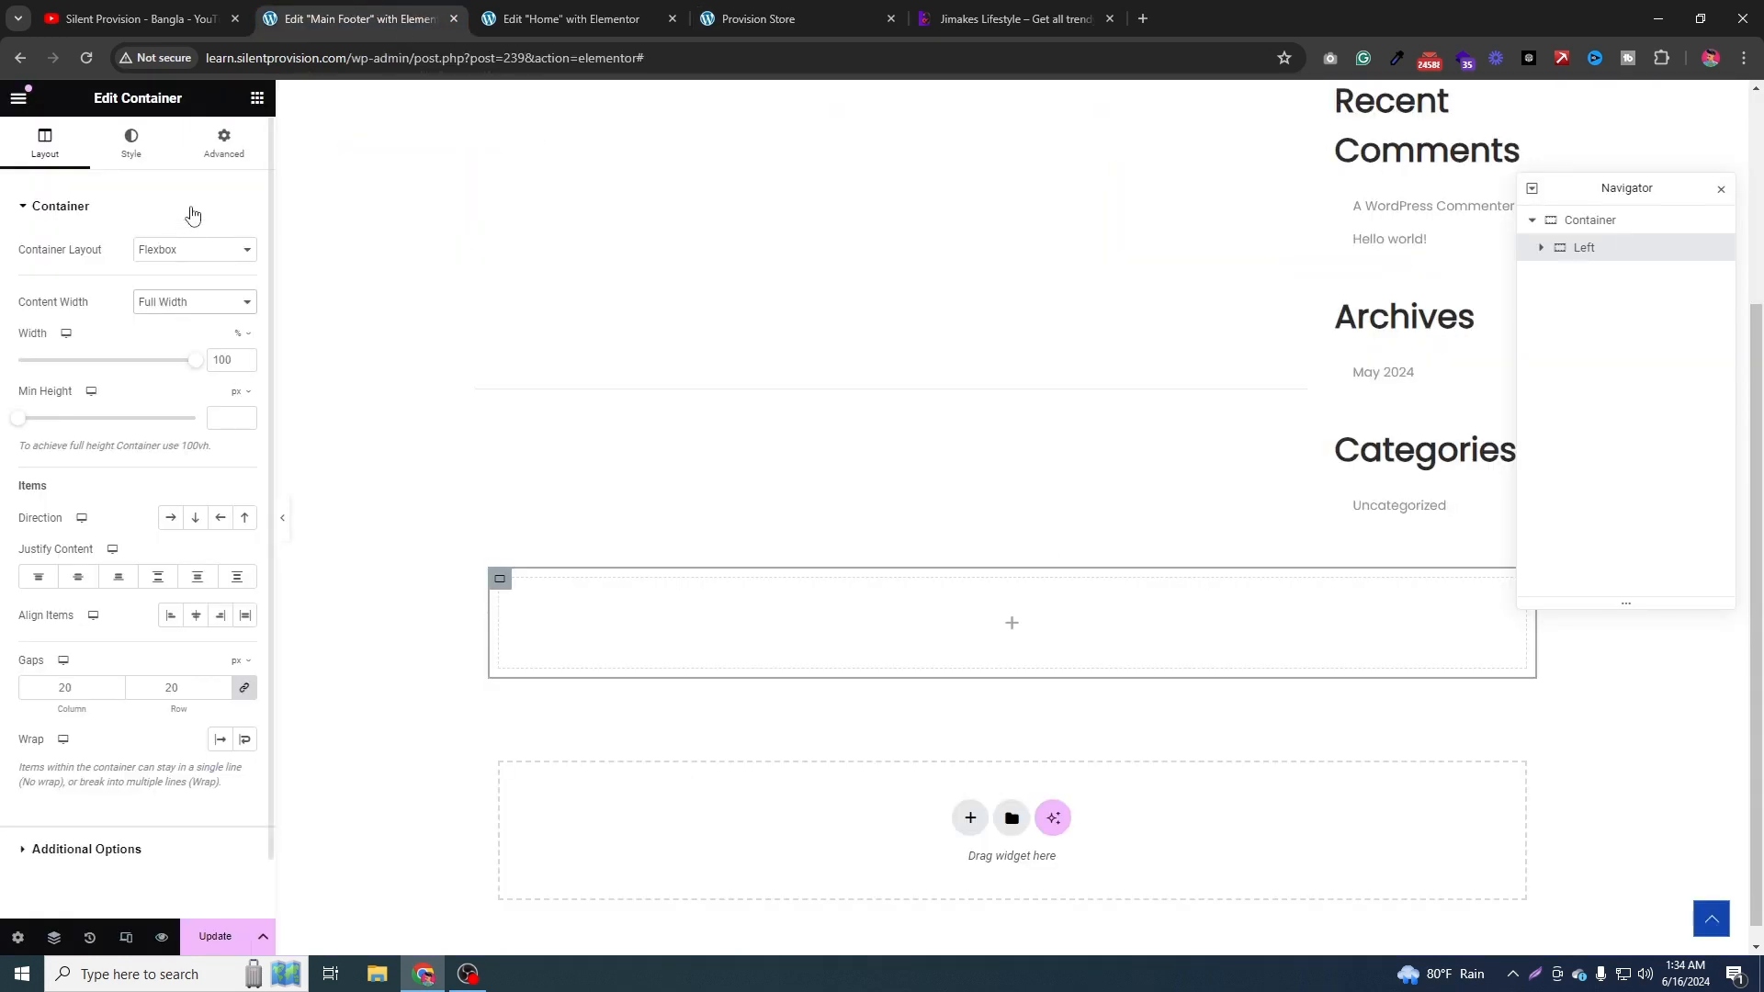
click(257, 97)
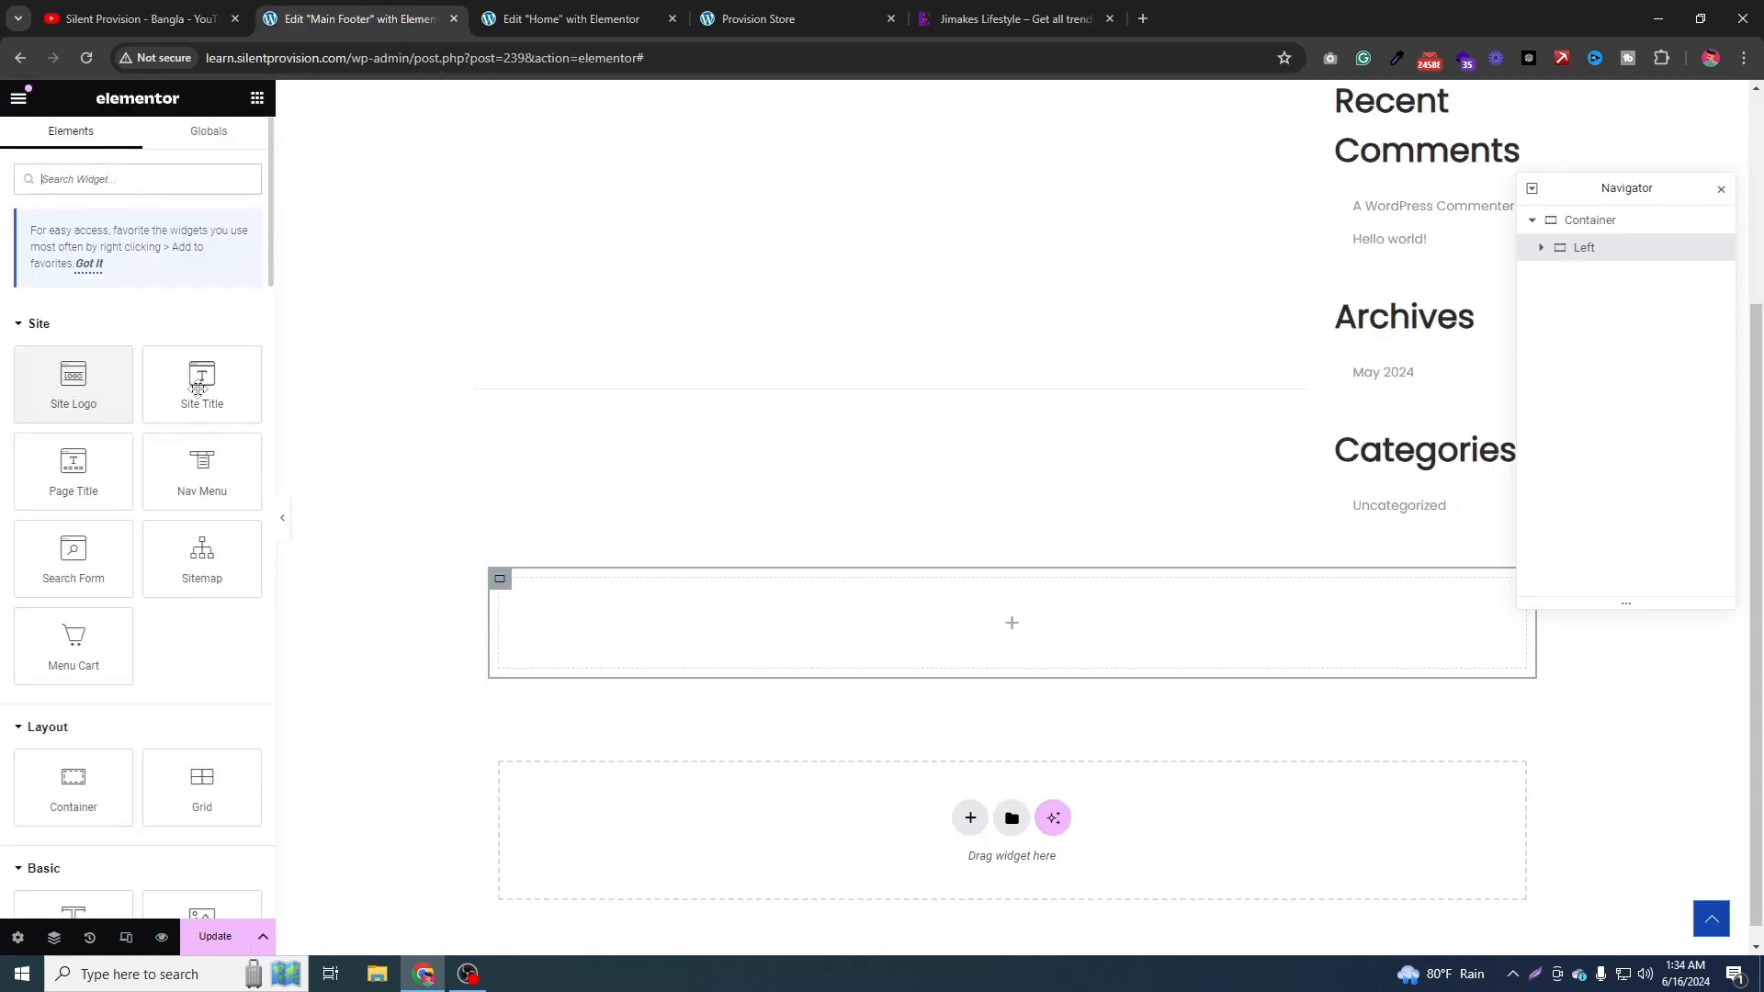
drag(197, 388, 630, 624)
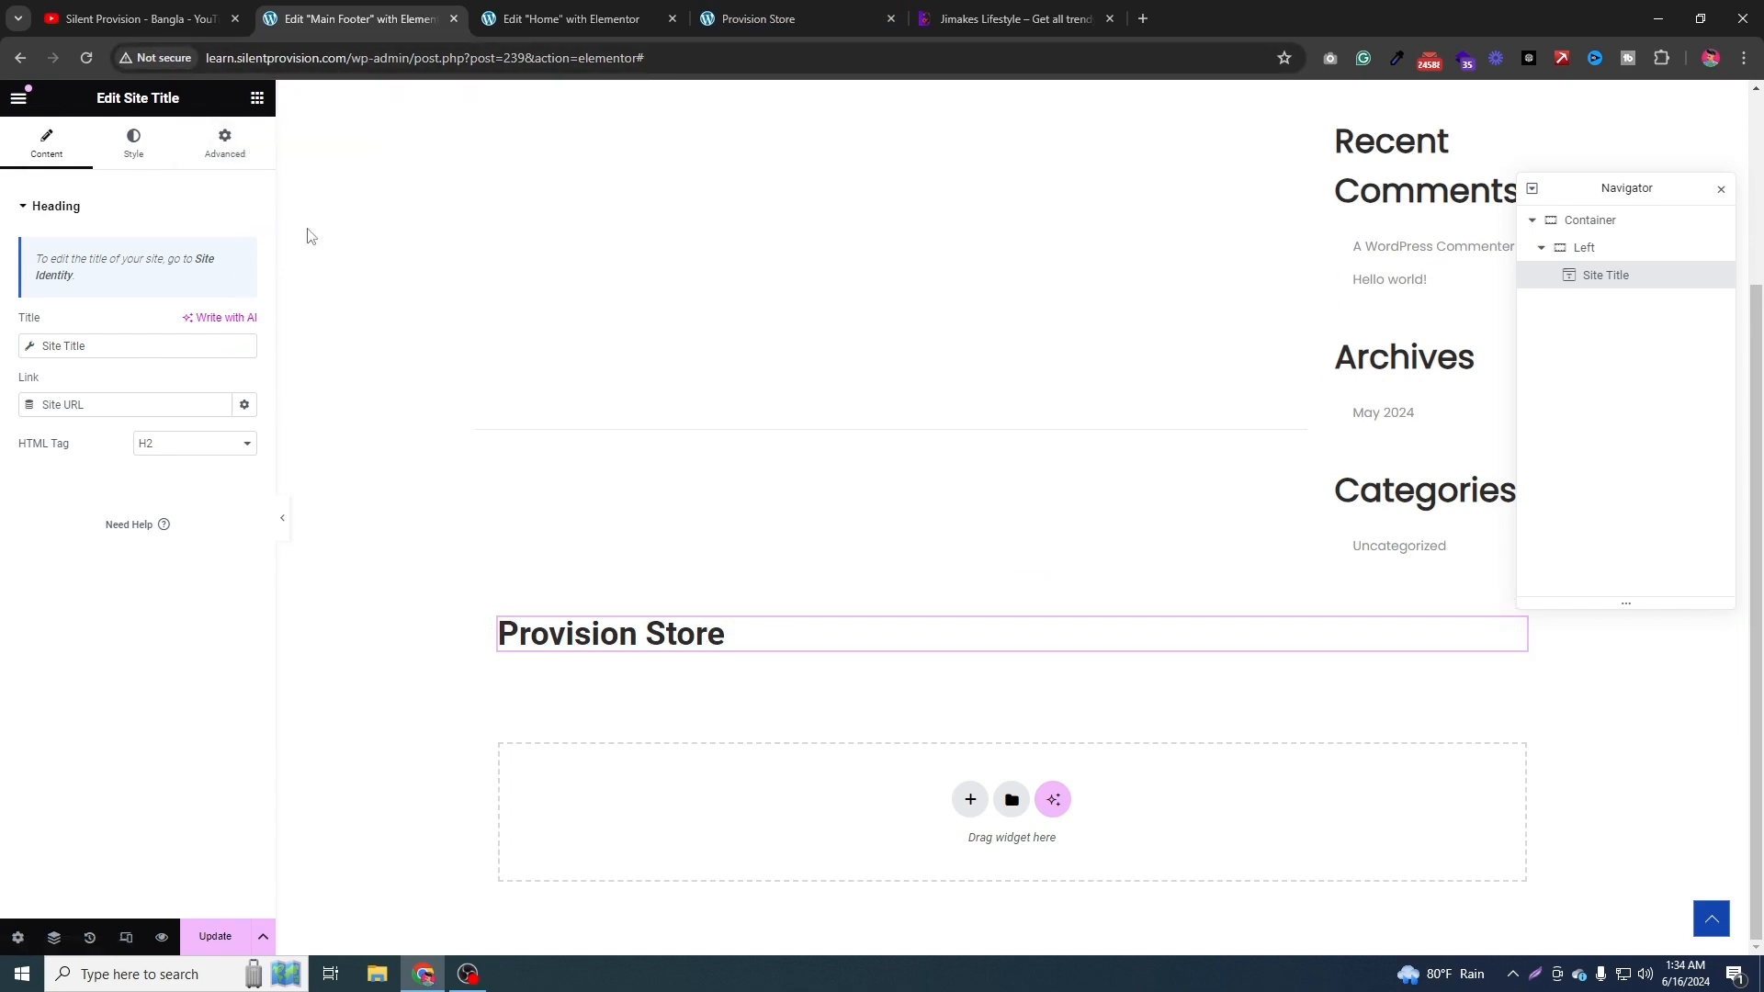
Copy the "We started back in 2016" description paragraph from the Jimakes reference footer.
click(703, 11)
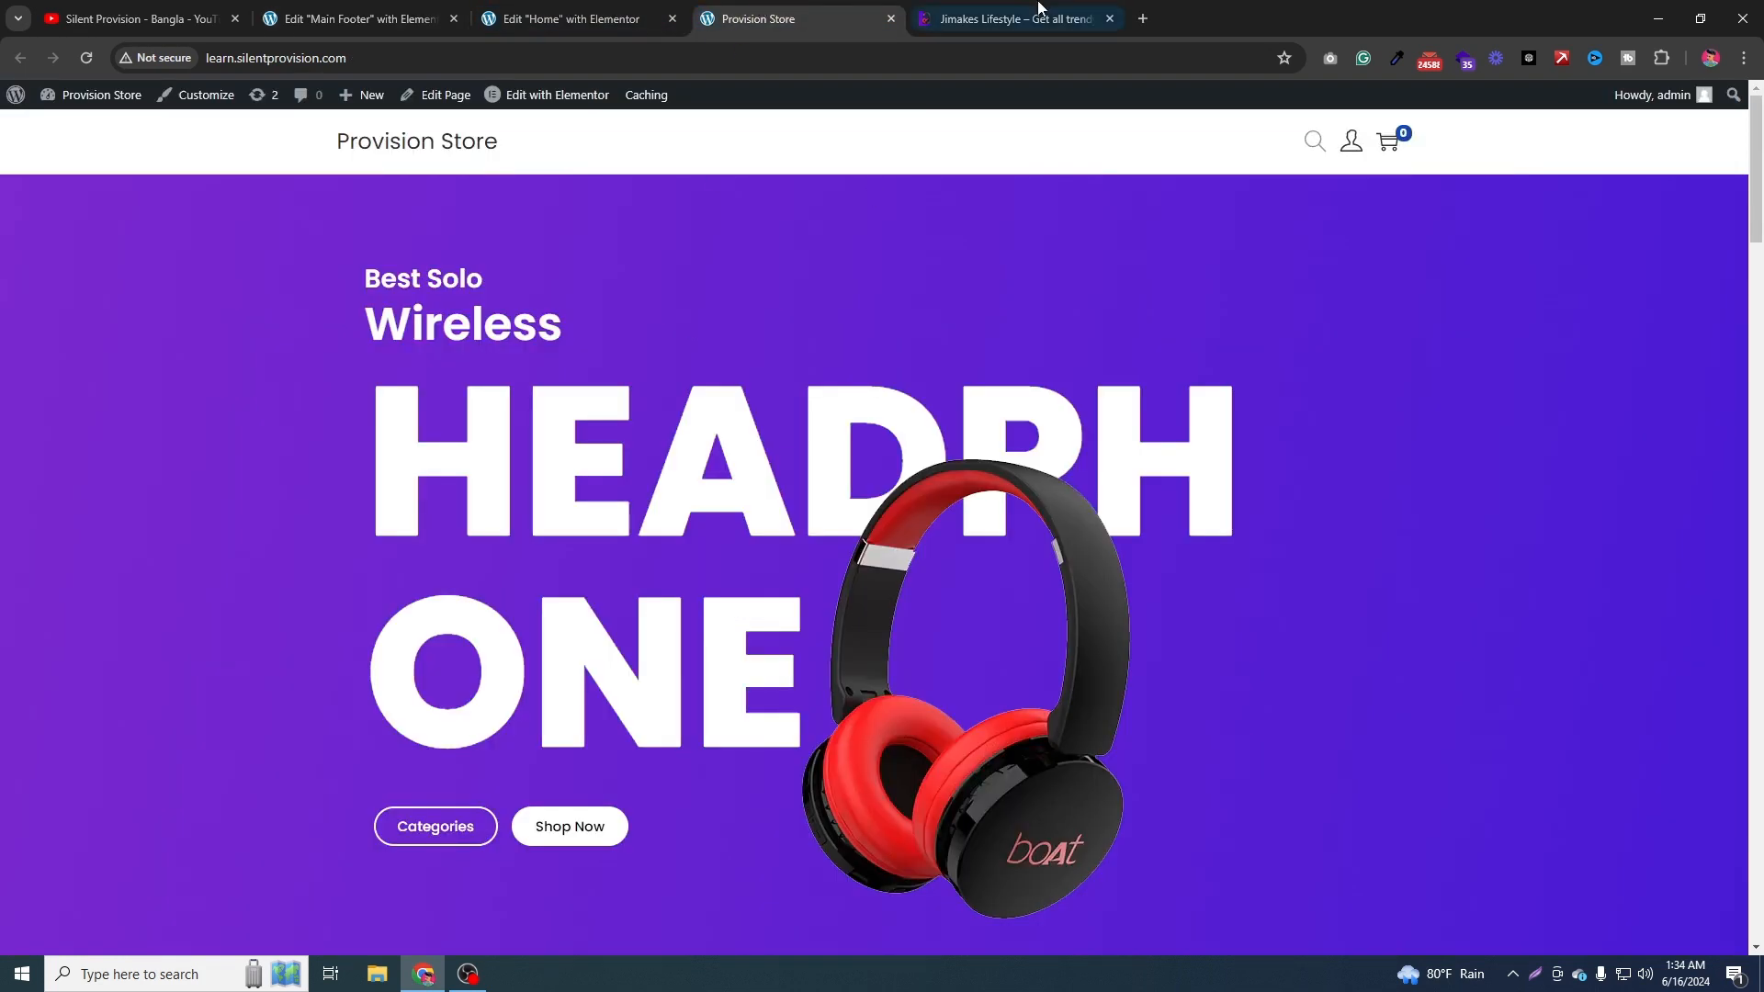
click(992, 19)
triple_click(555, 771)
key(ctrl+c)
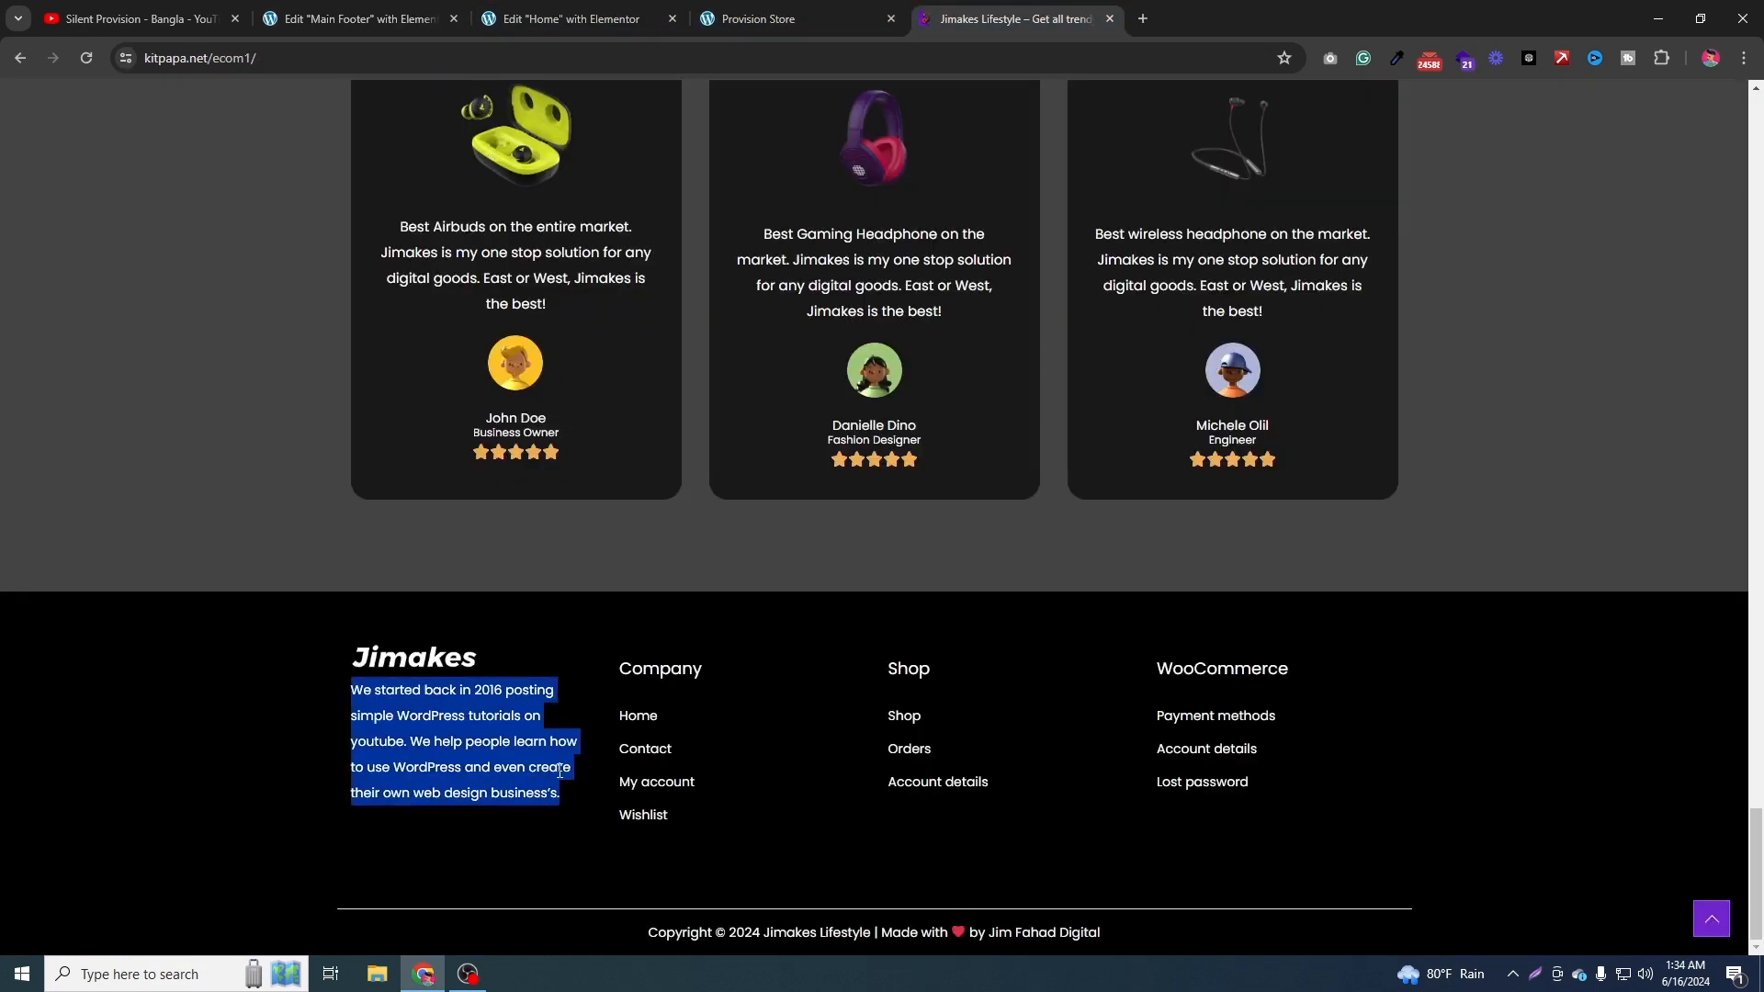
Add a Text Editor widget below the site title in the Main Footer template.
click(404, 11)
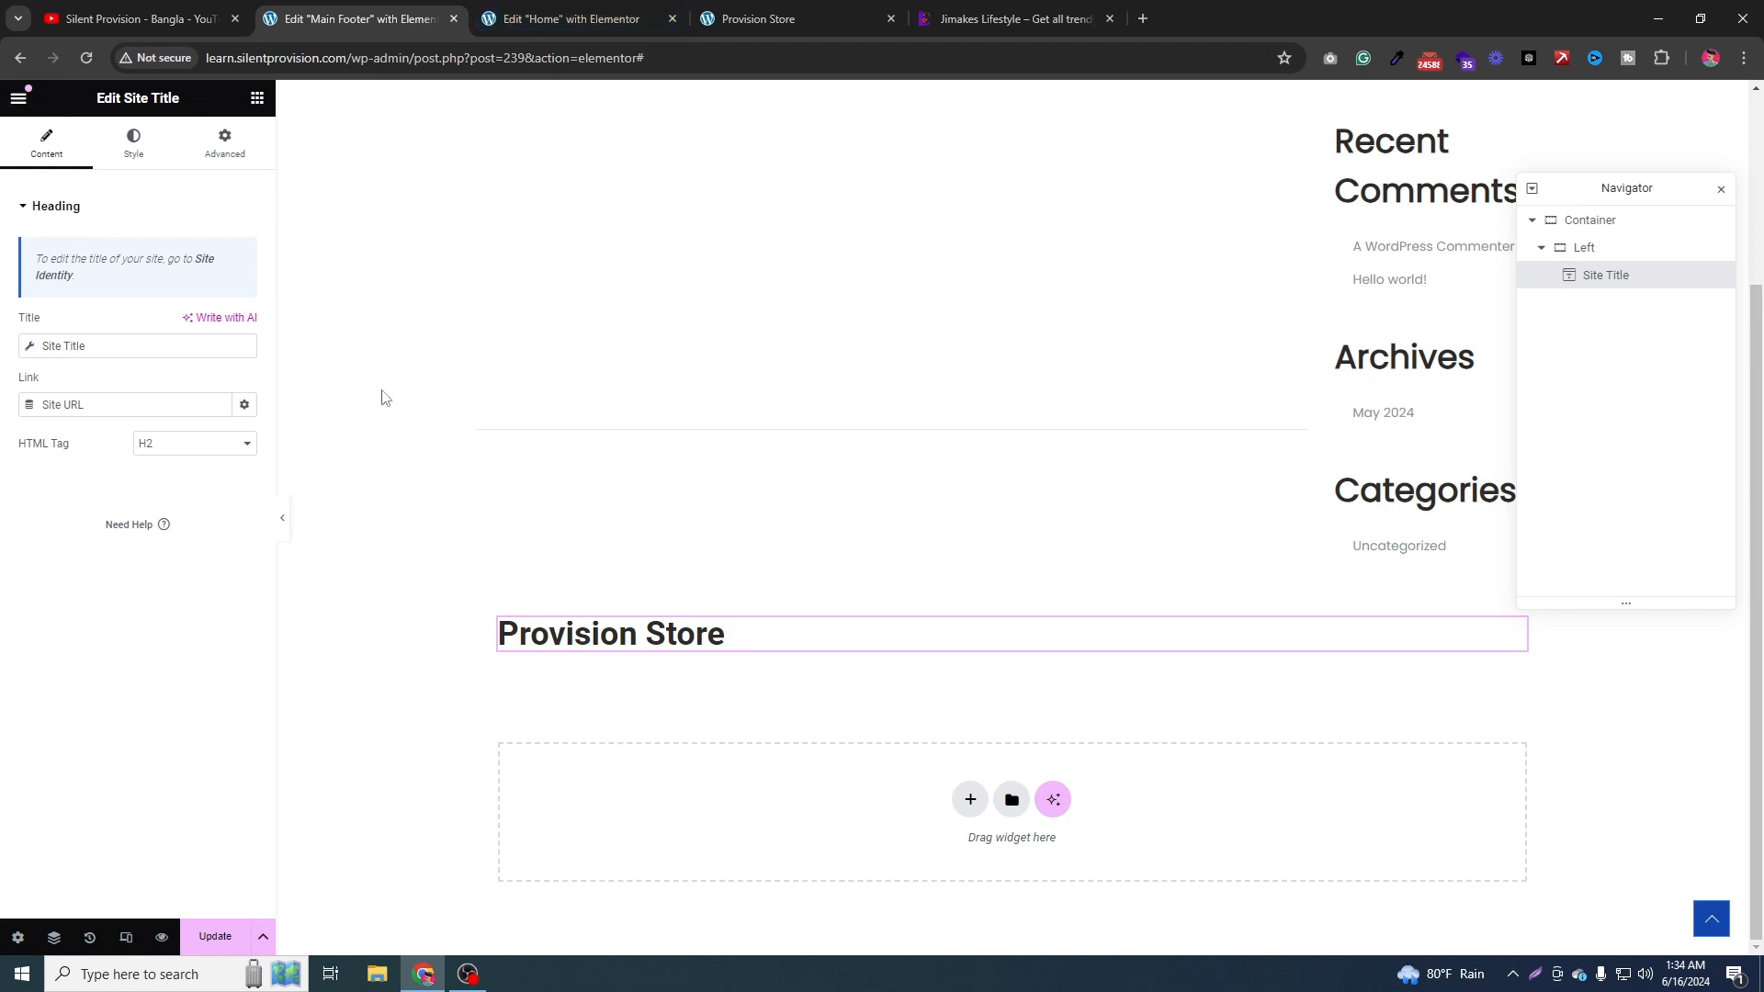
click(257, 97)
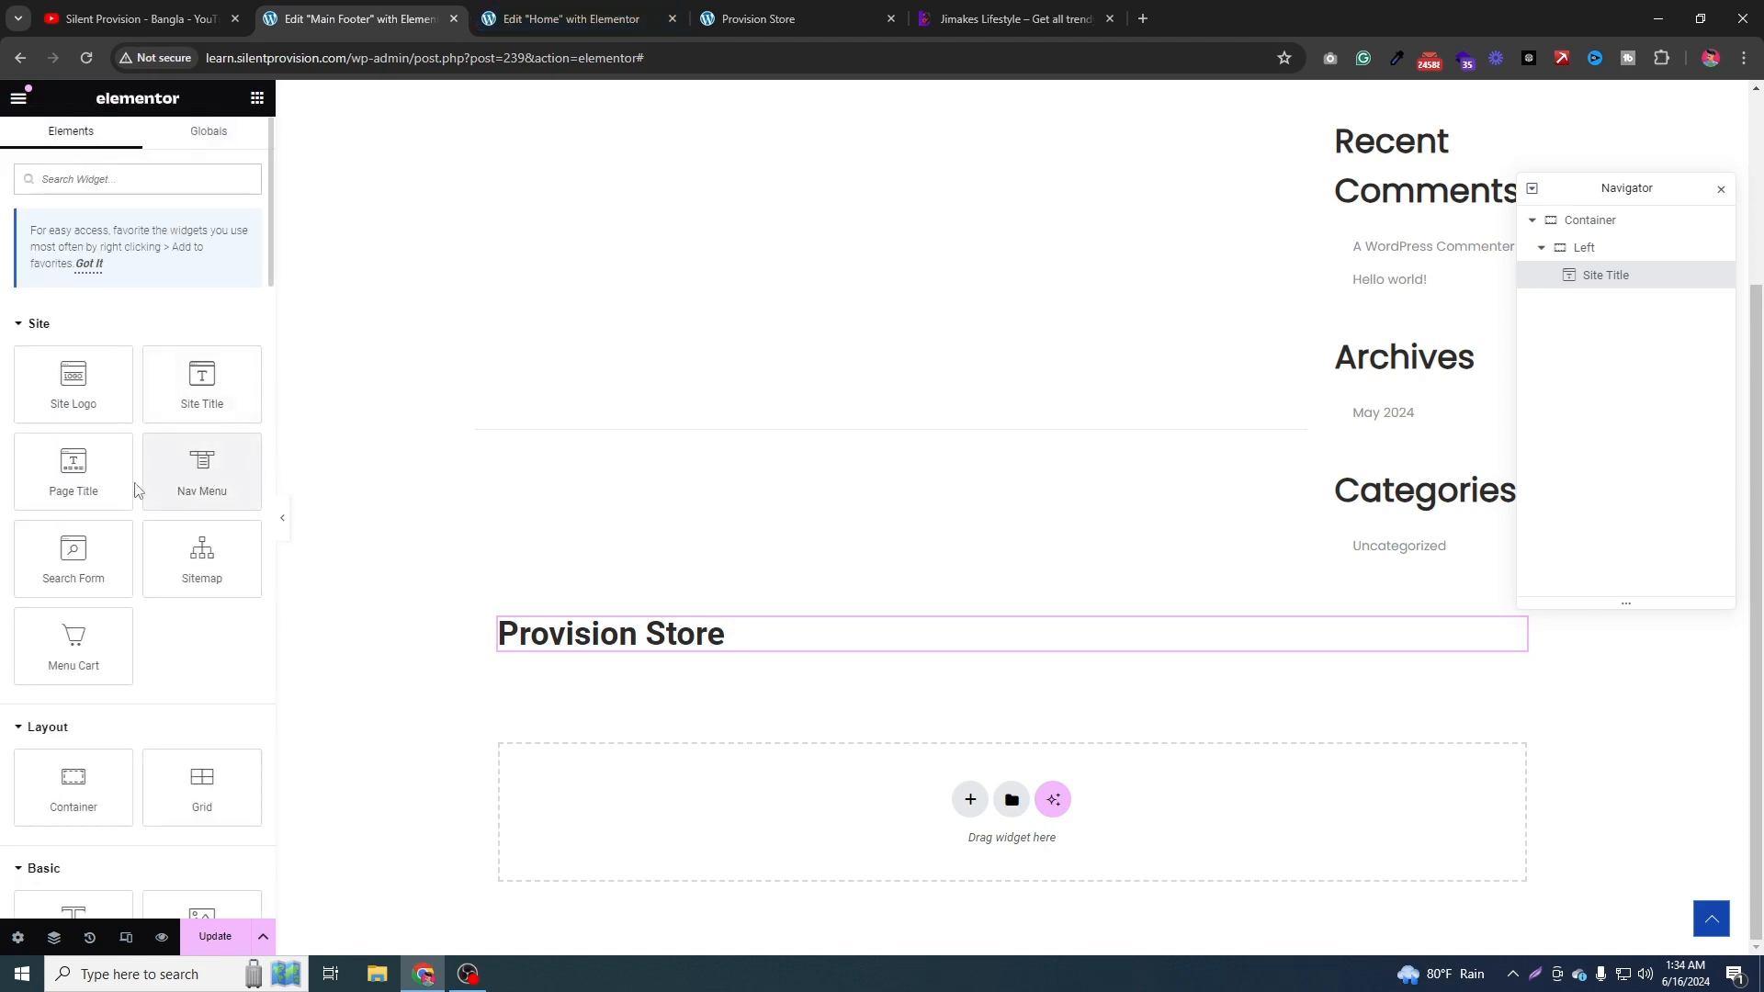
scroll(151, 623, down, 1)
scroll(151, 623, down, 3)
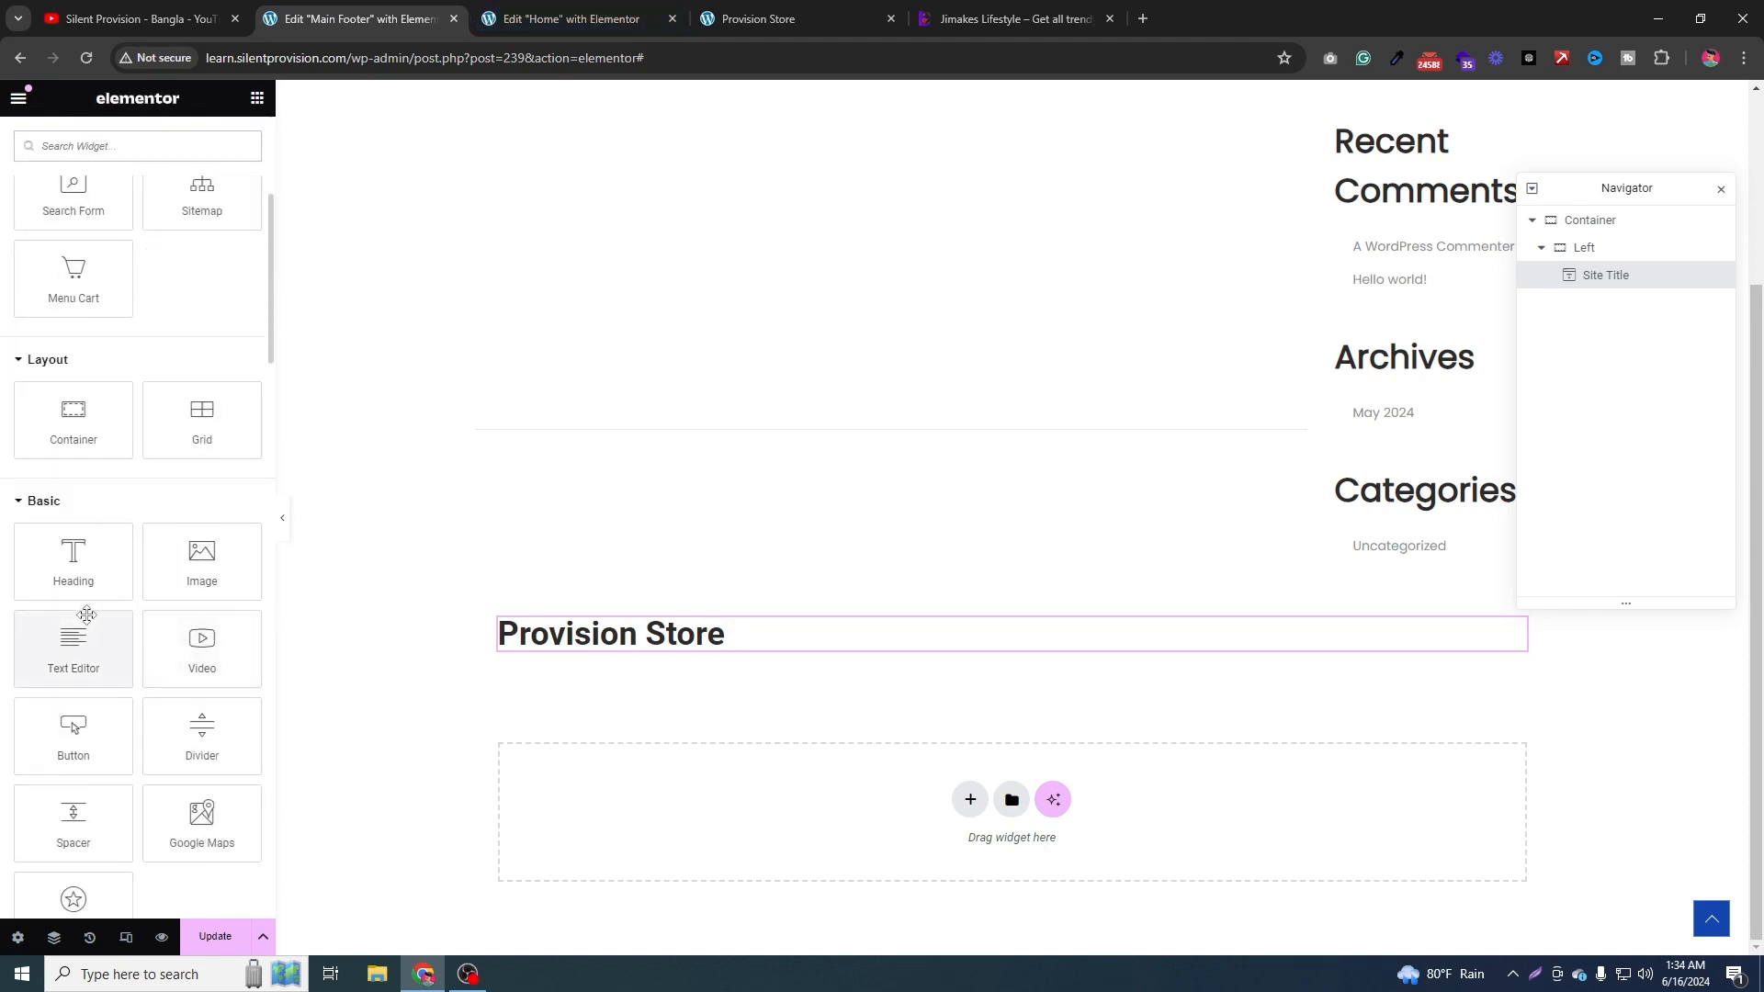
drag(83, 624, 670, 658)
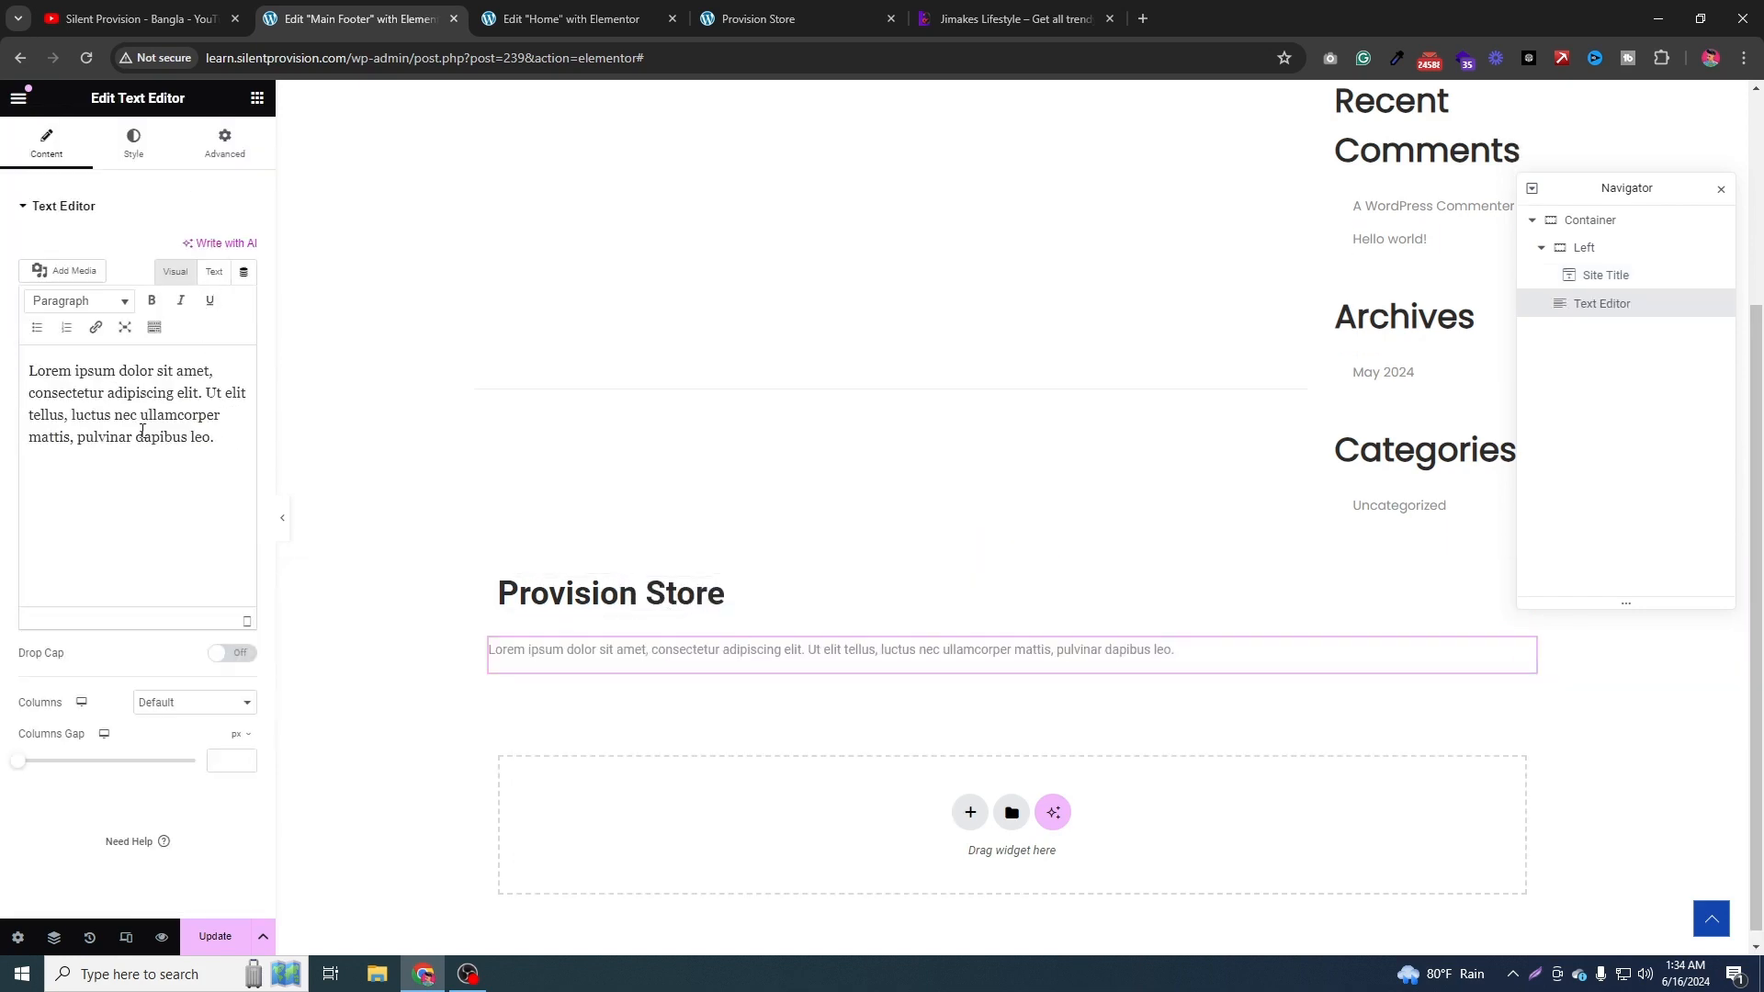
Replace the text widget's placeholder with the copied description paragraph and remove the trailing blank line.
key(ctrl+a)
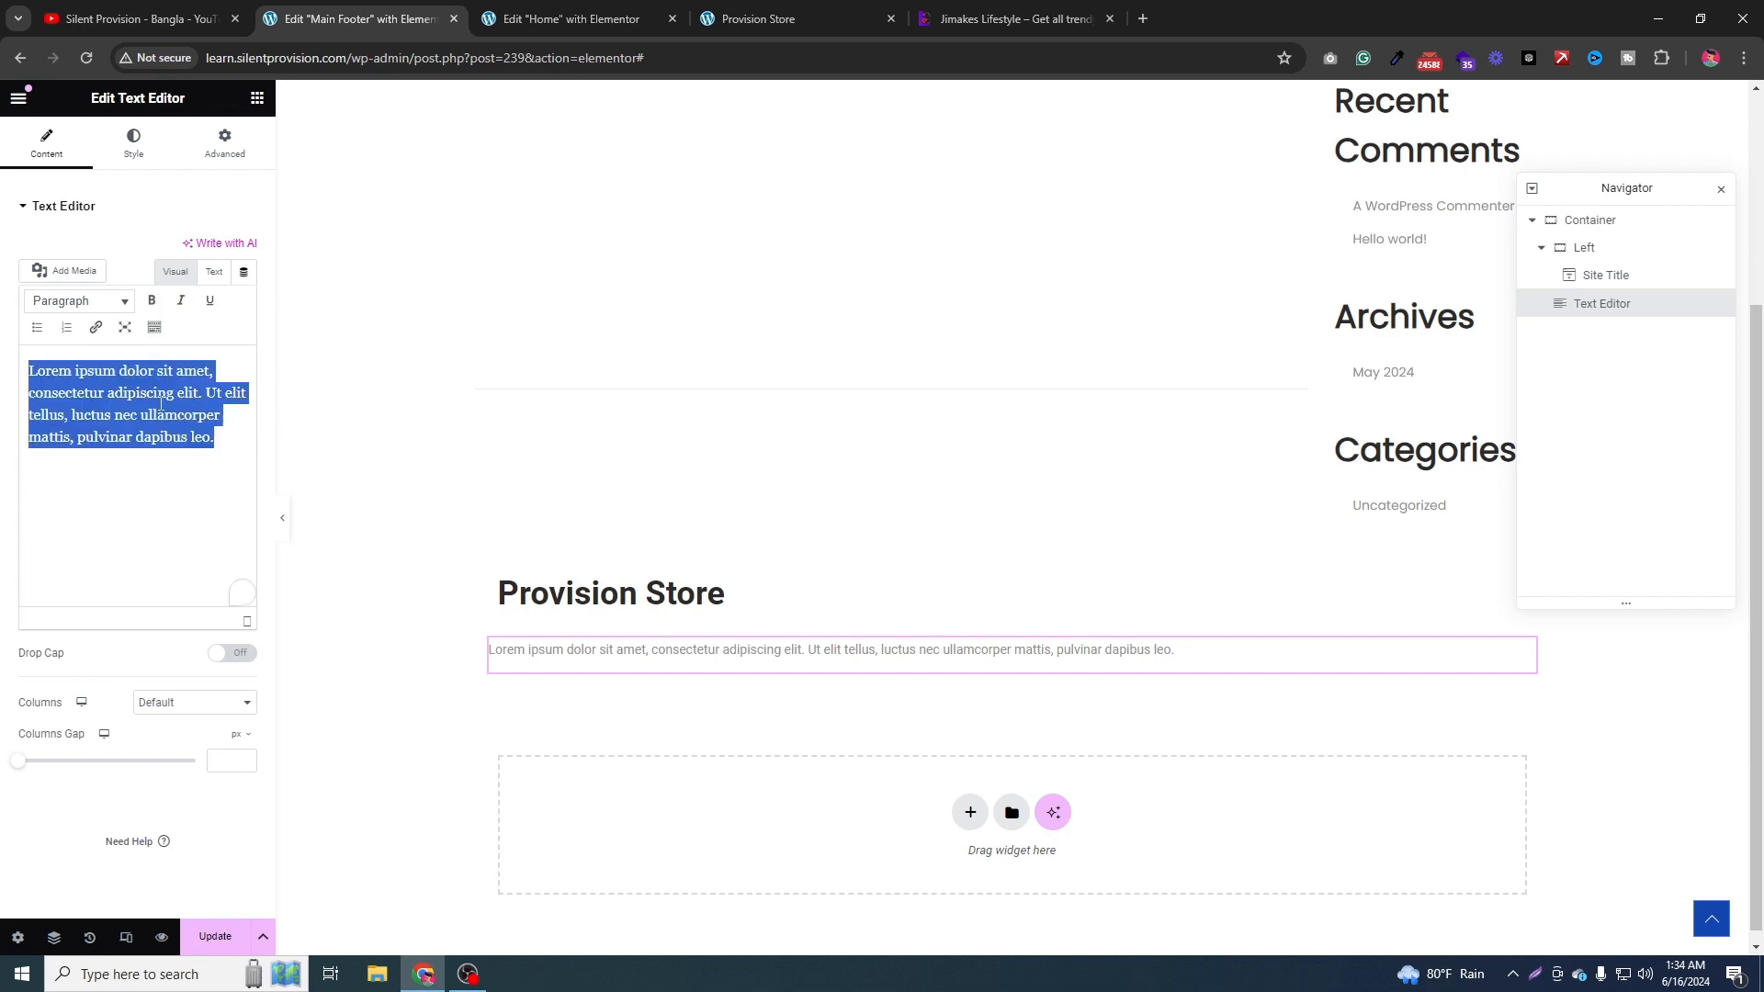
key(ctrl+v)
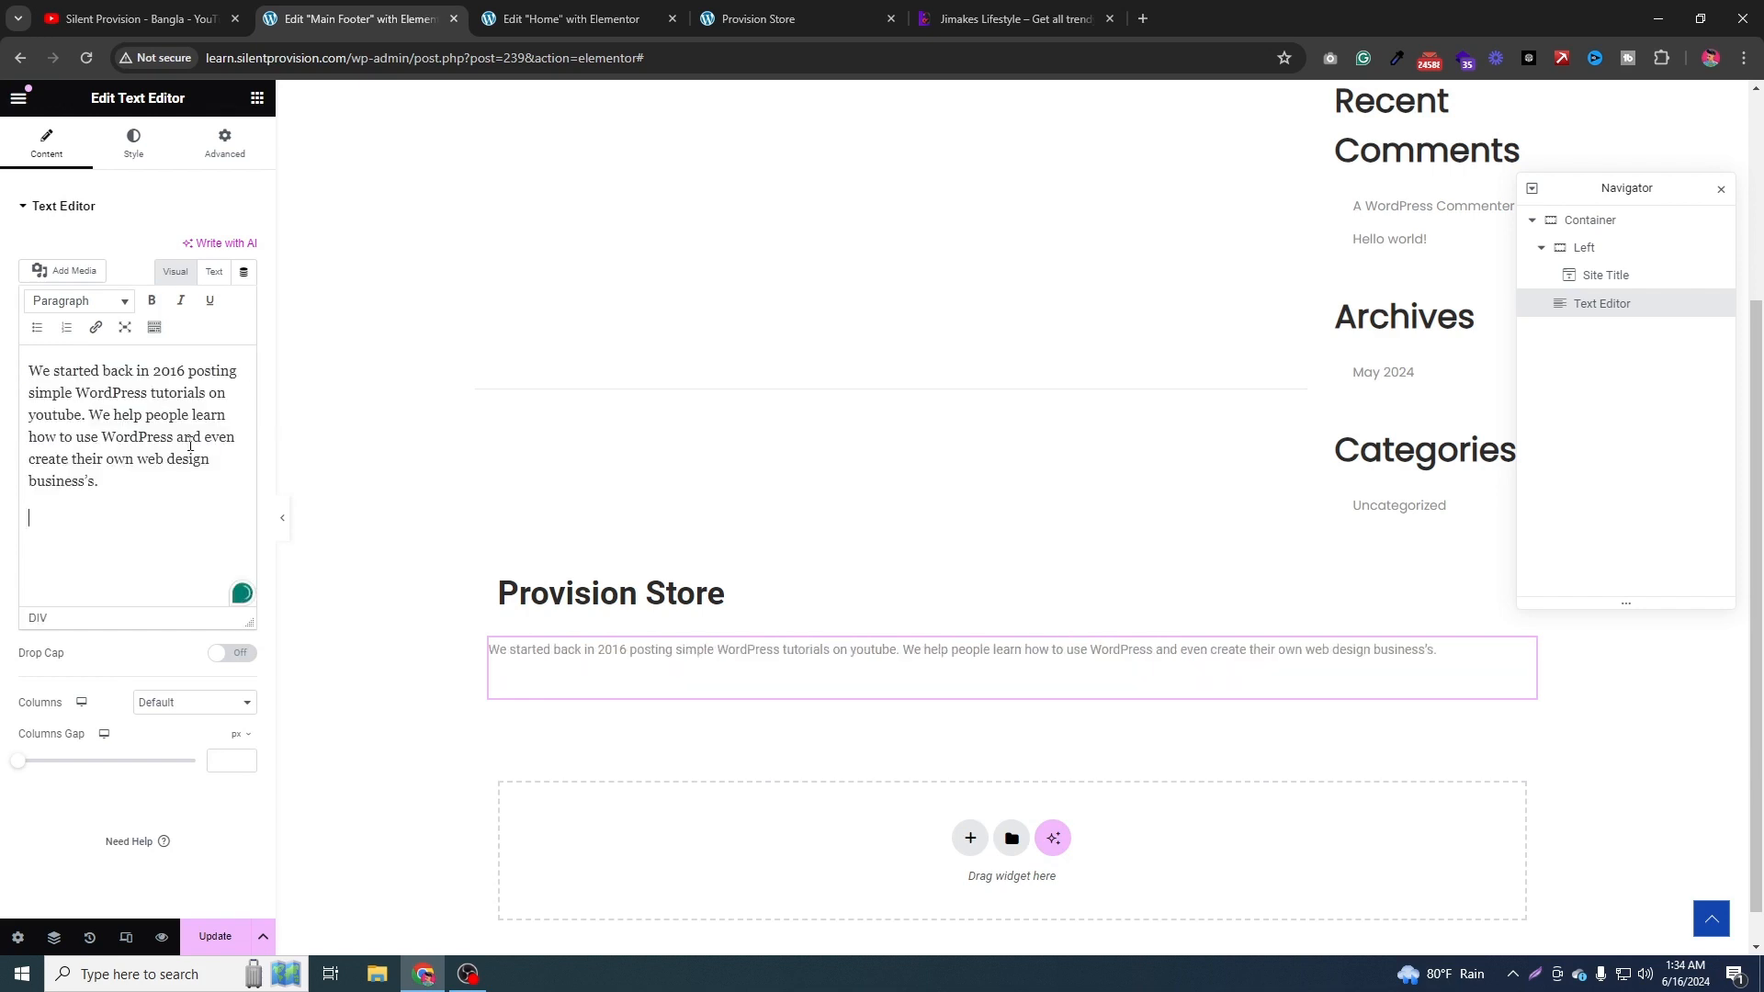
key(BackSpace)
key(BackSpace)
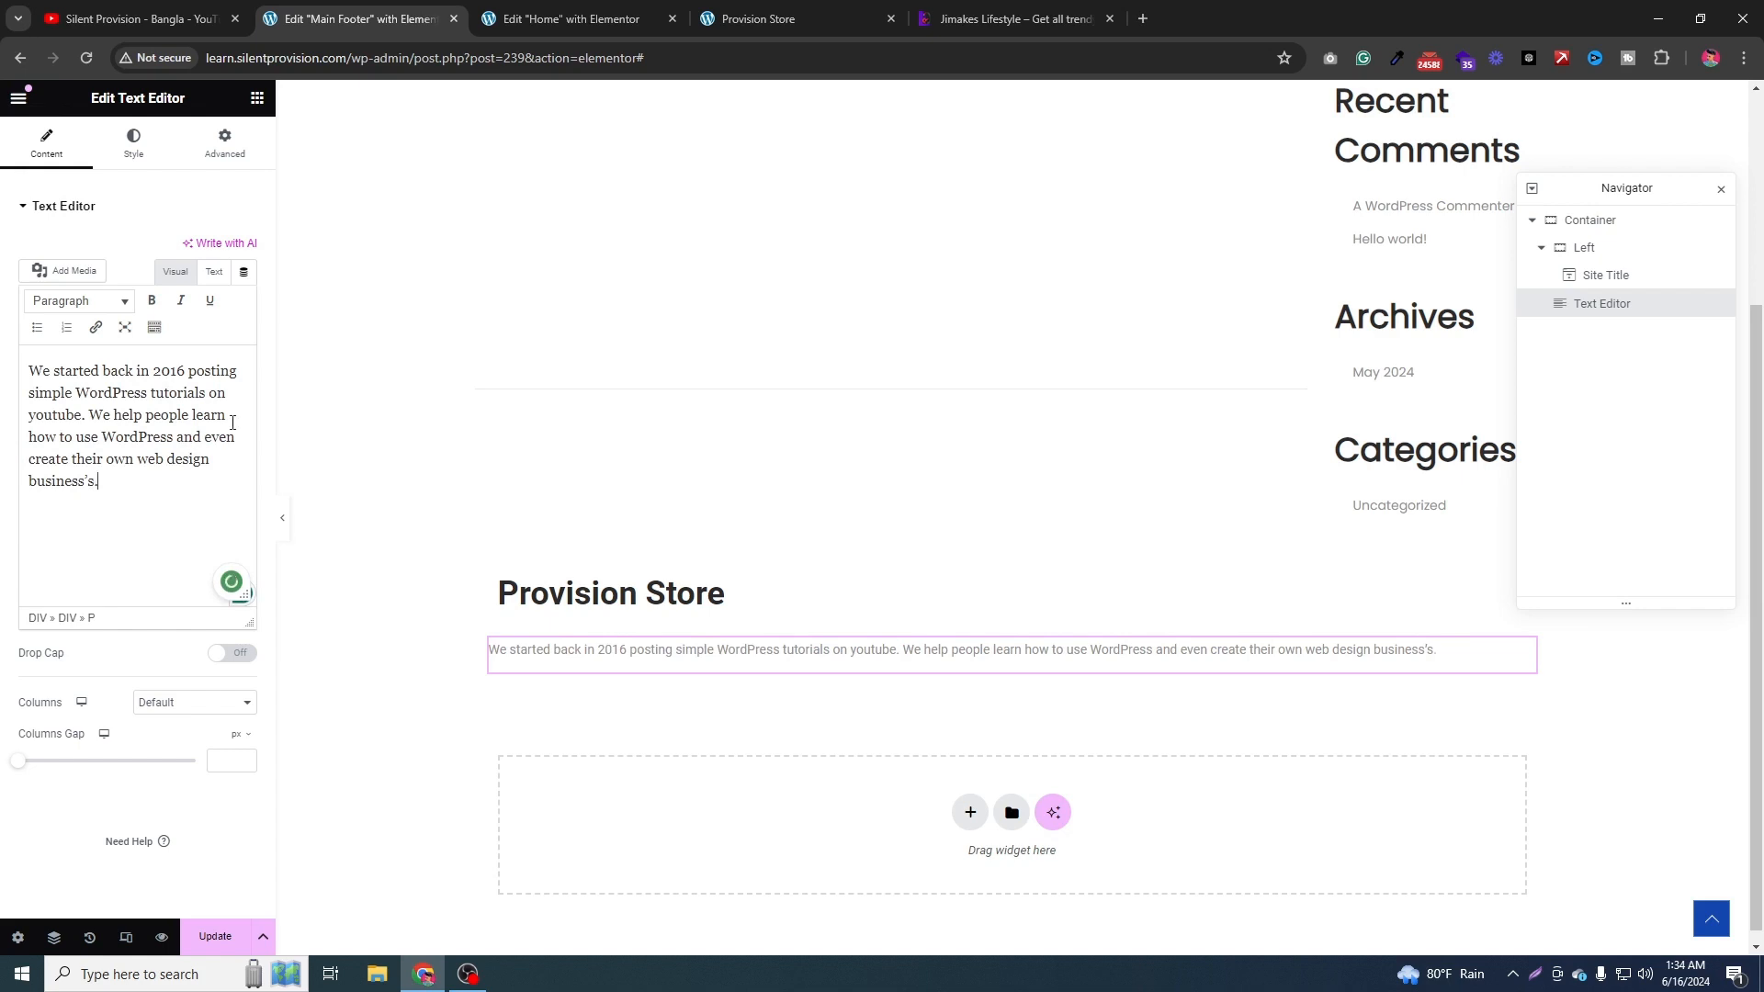
Set the description text's typography to the Poppins font at 18 px.
click(133, 144)
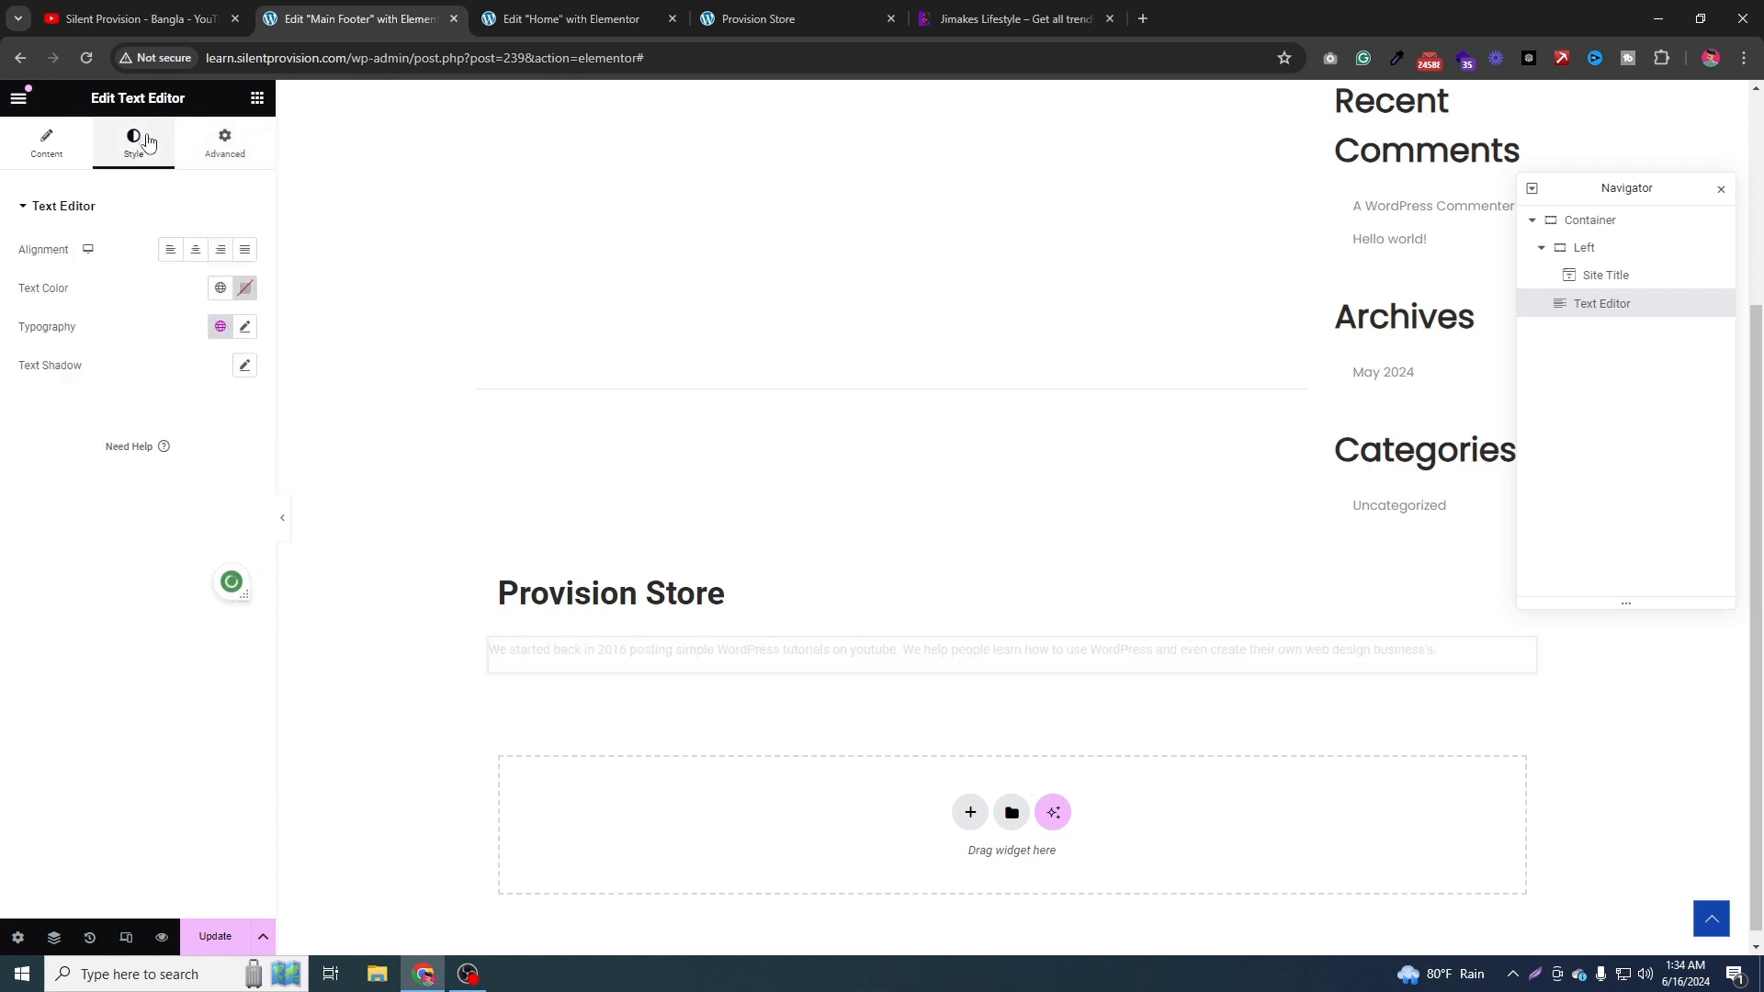
click(244, 327)
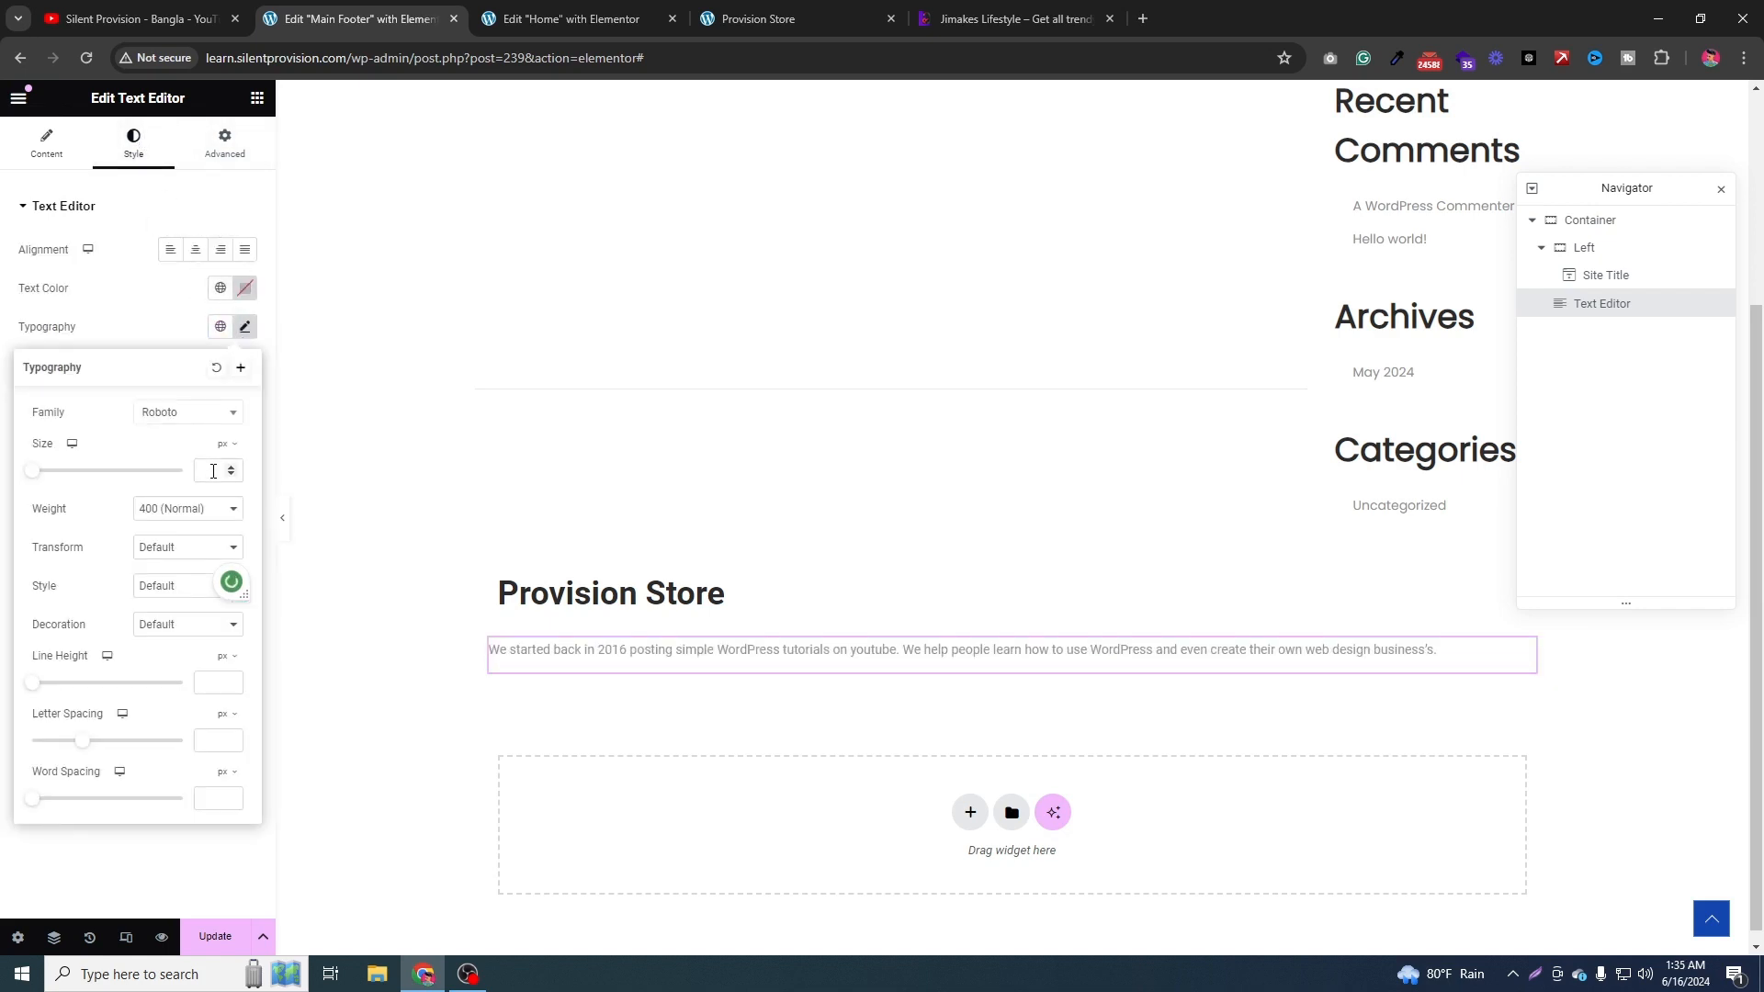
click(210, 416)
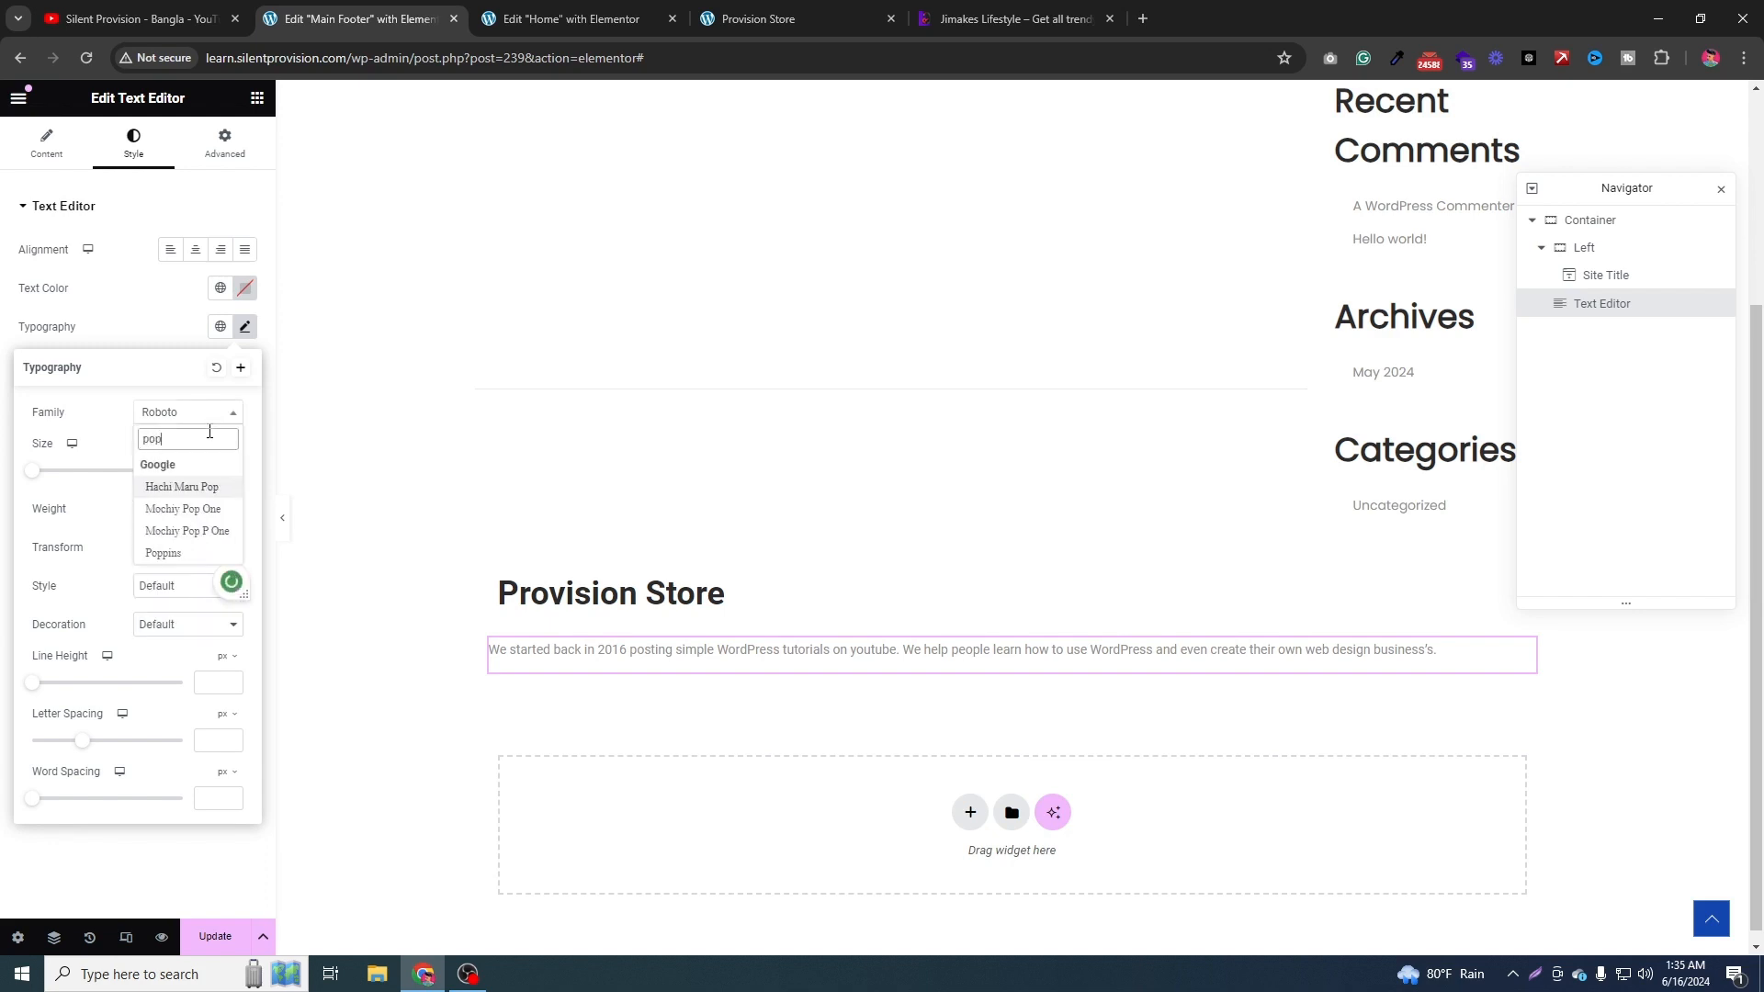
text(p)
key(Return)
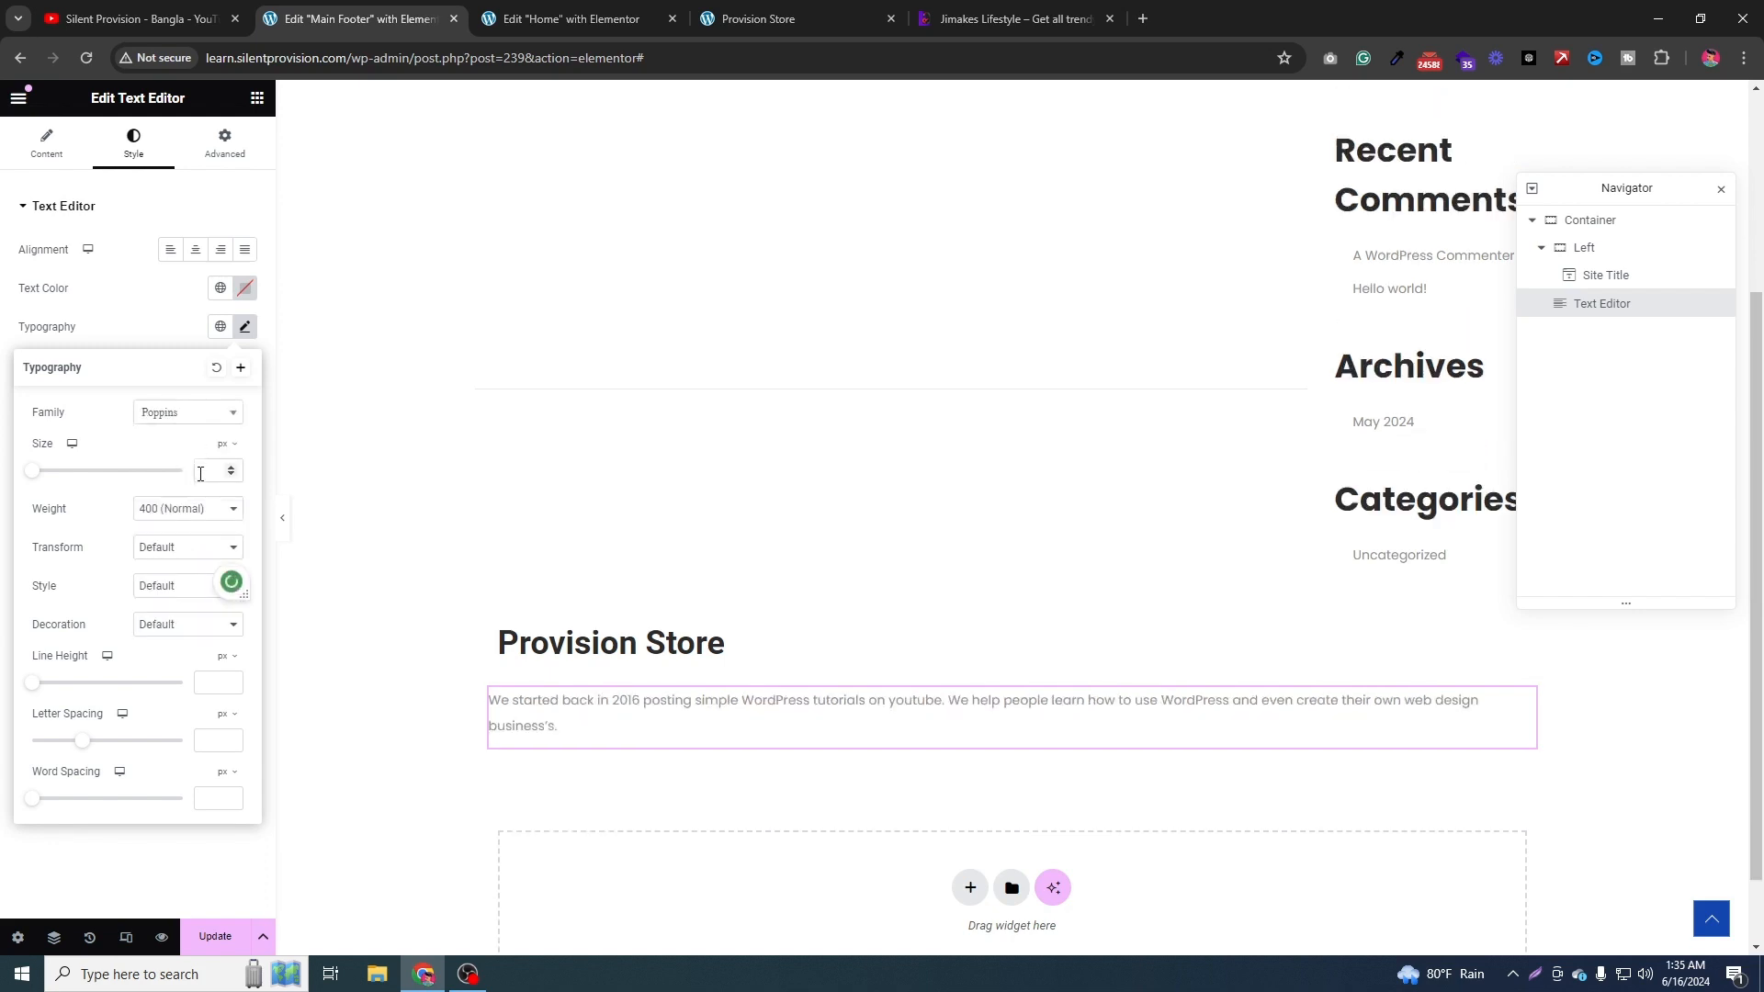
click(223, 474)
text(18)
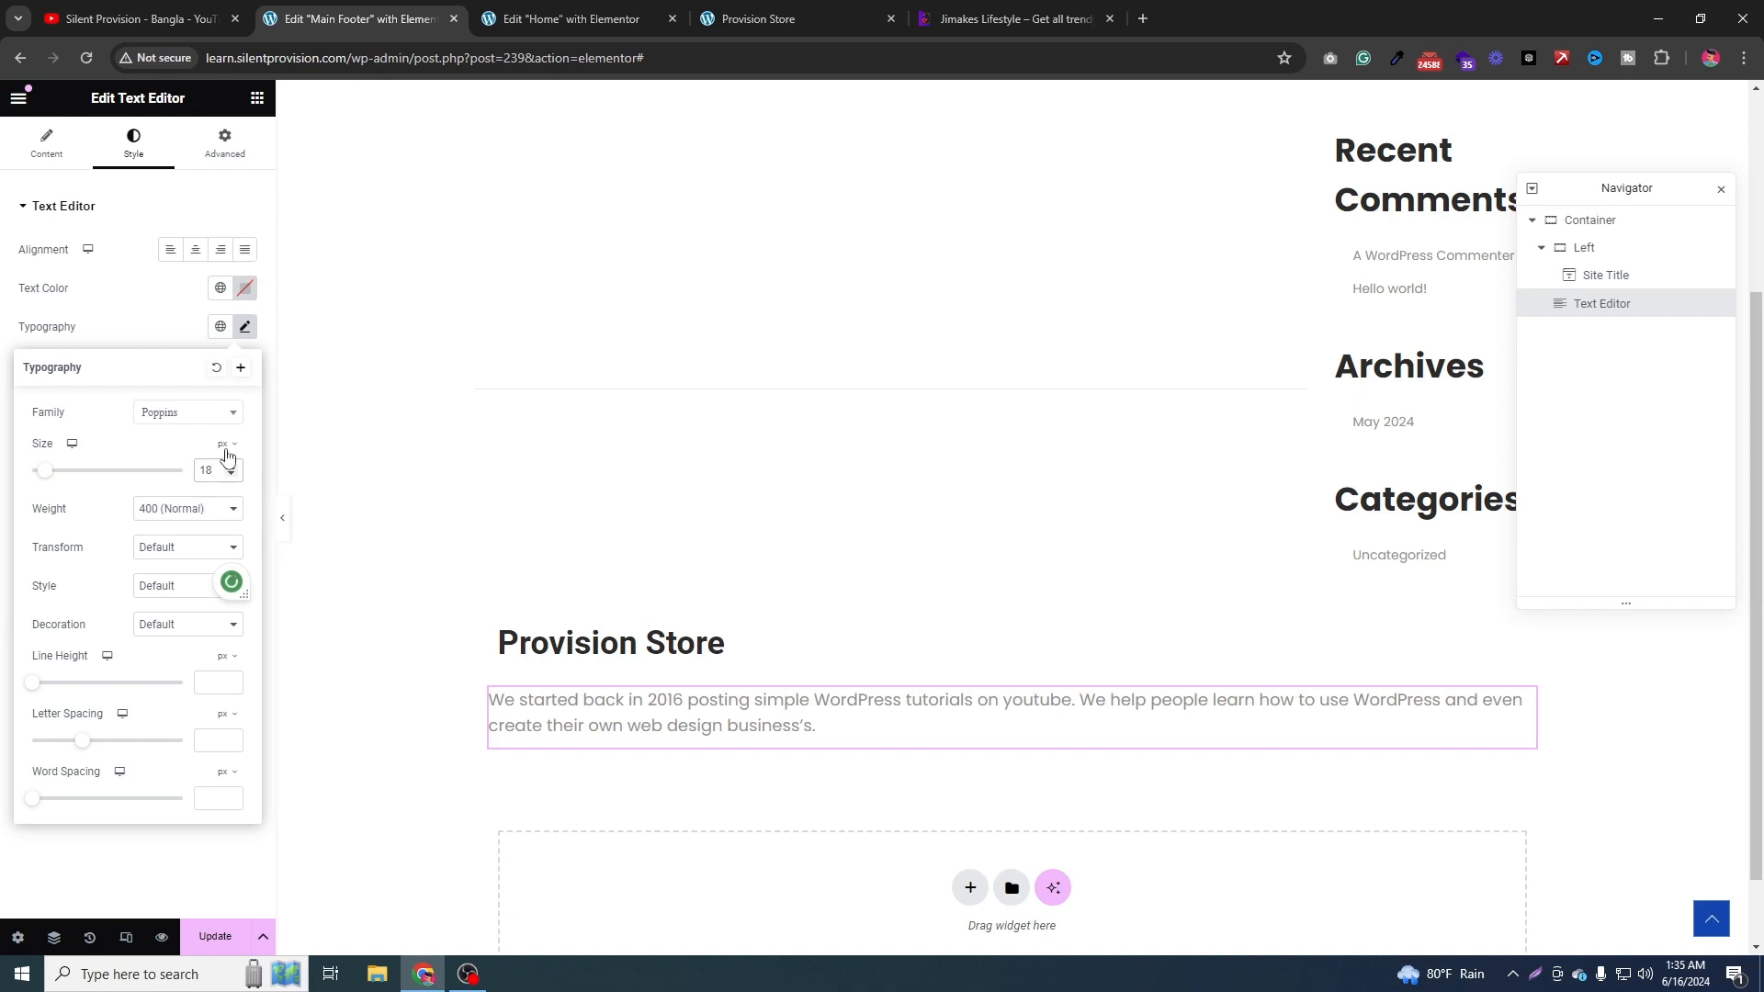
Set the description text's color to white (#FFFFFF).
click(244, 288)
click(196, 406)
drag(196, 406, 82, 358)
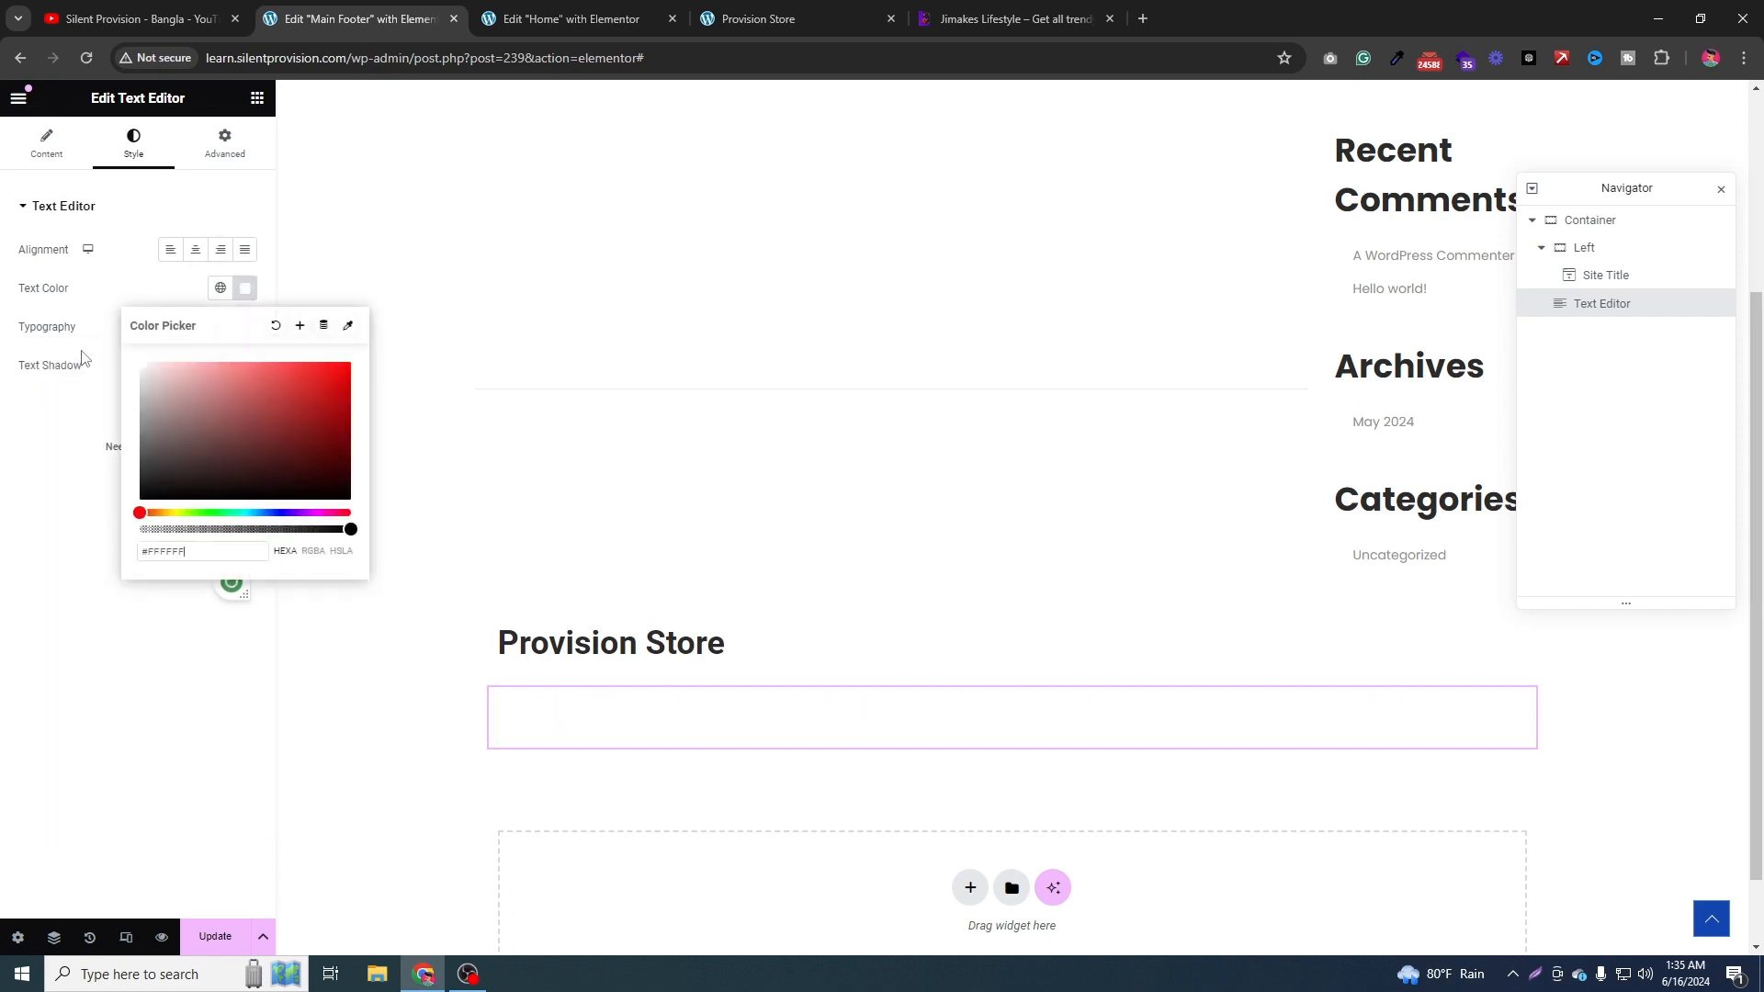
Check the Jimakes footer's colors, and set the Provision Store site title's text color to white (#FFFFFF).
click(772, 19)
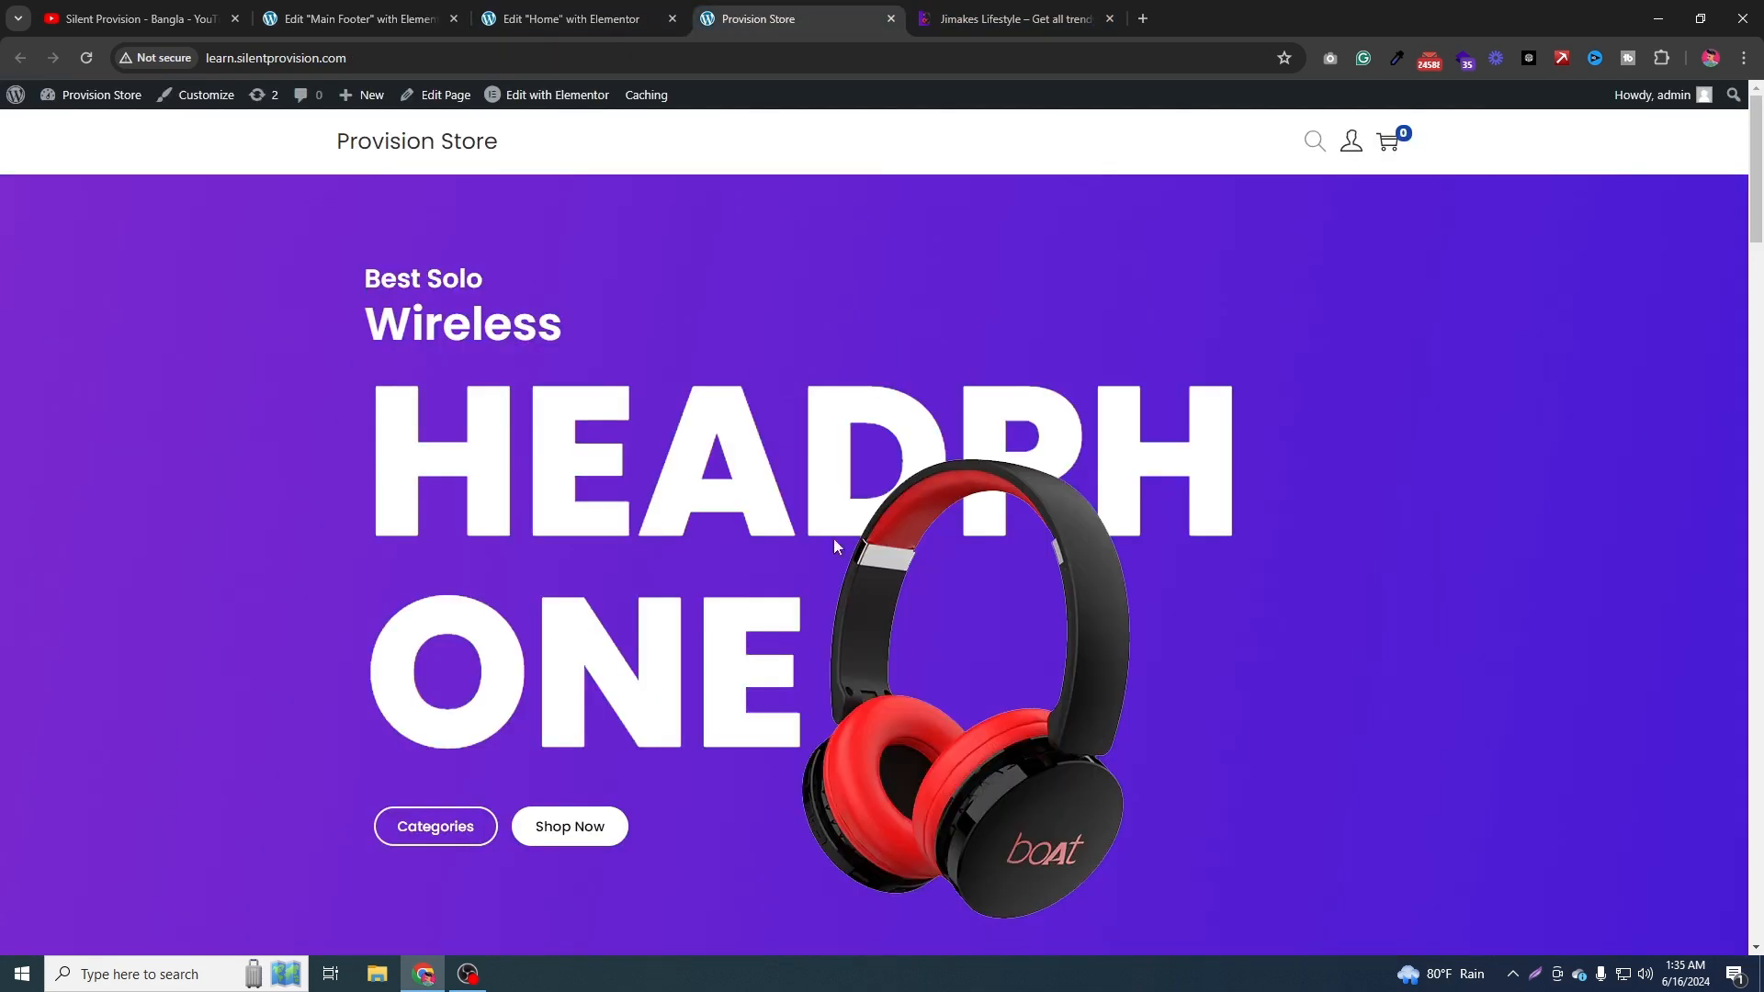
click(1028, 9)
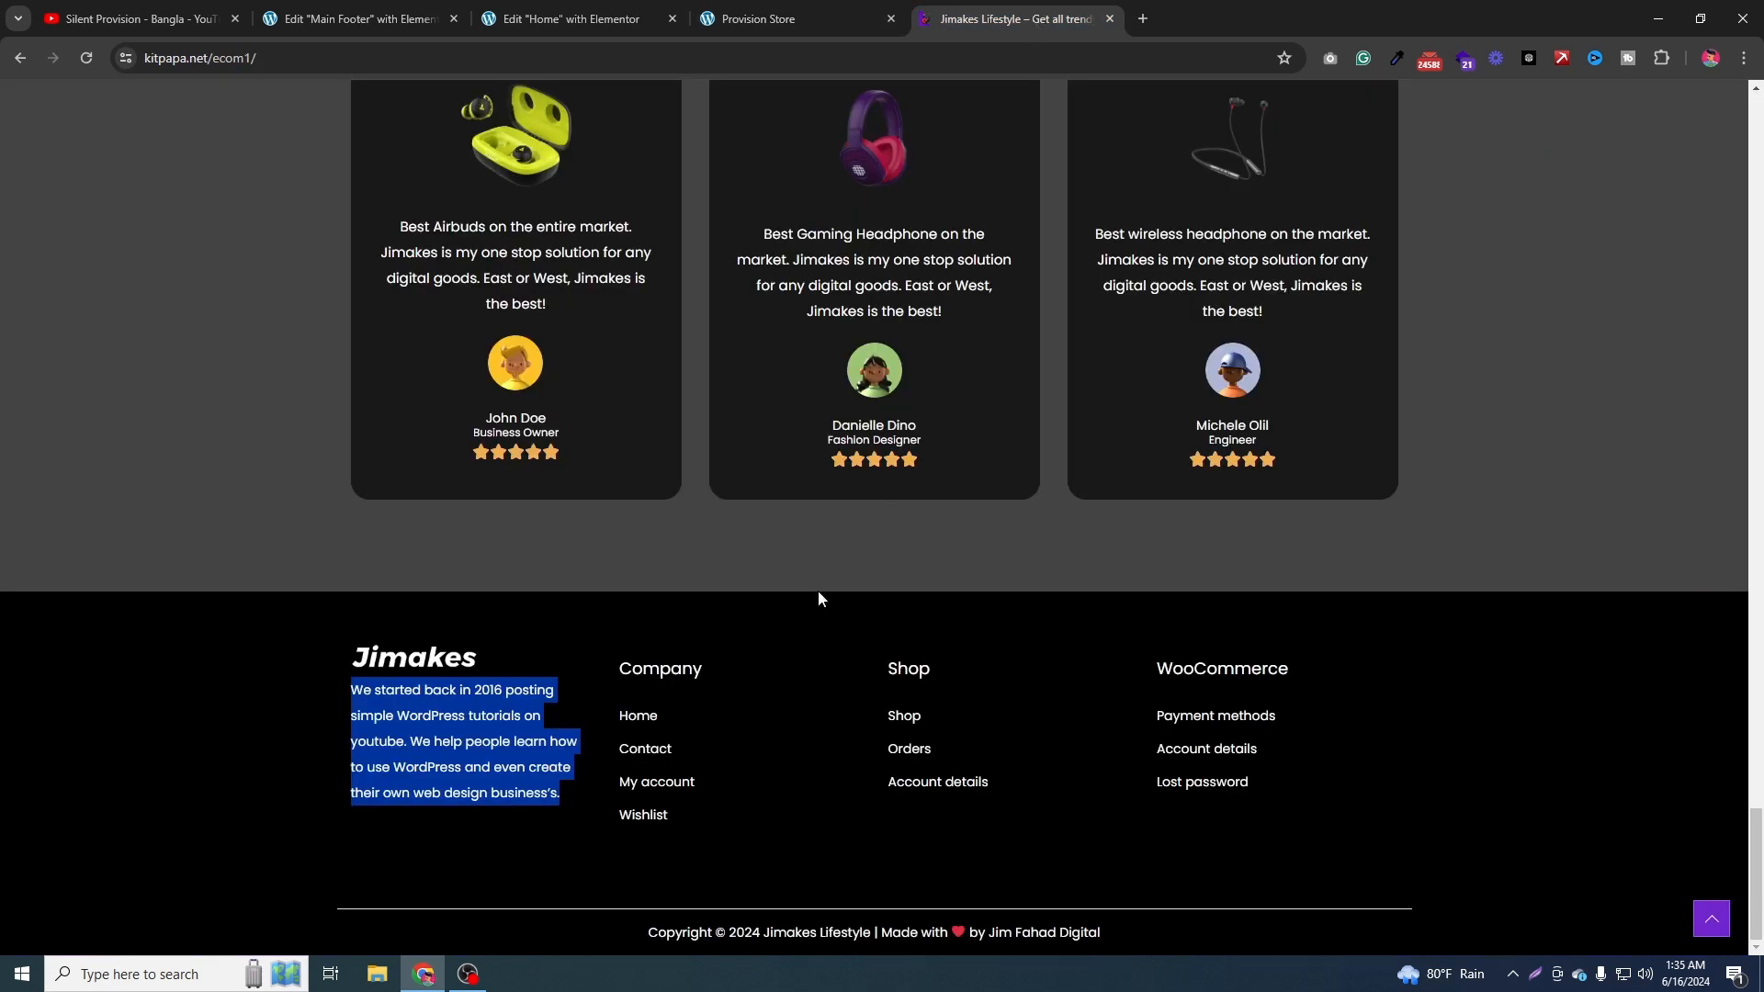
click(408, 8)
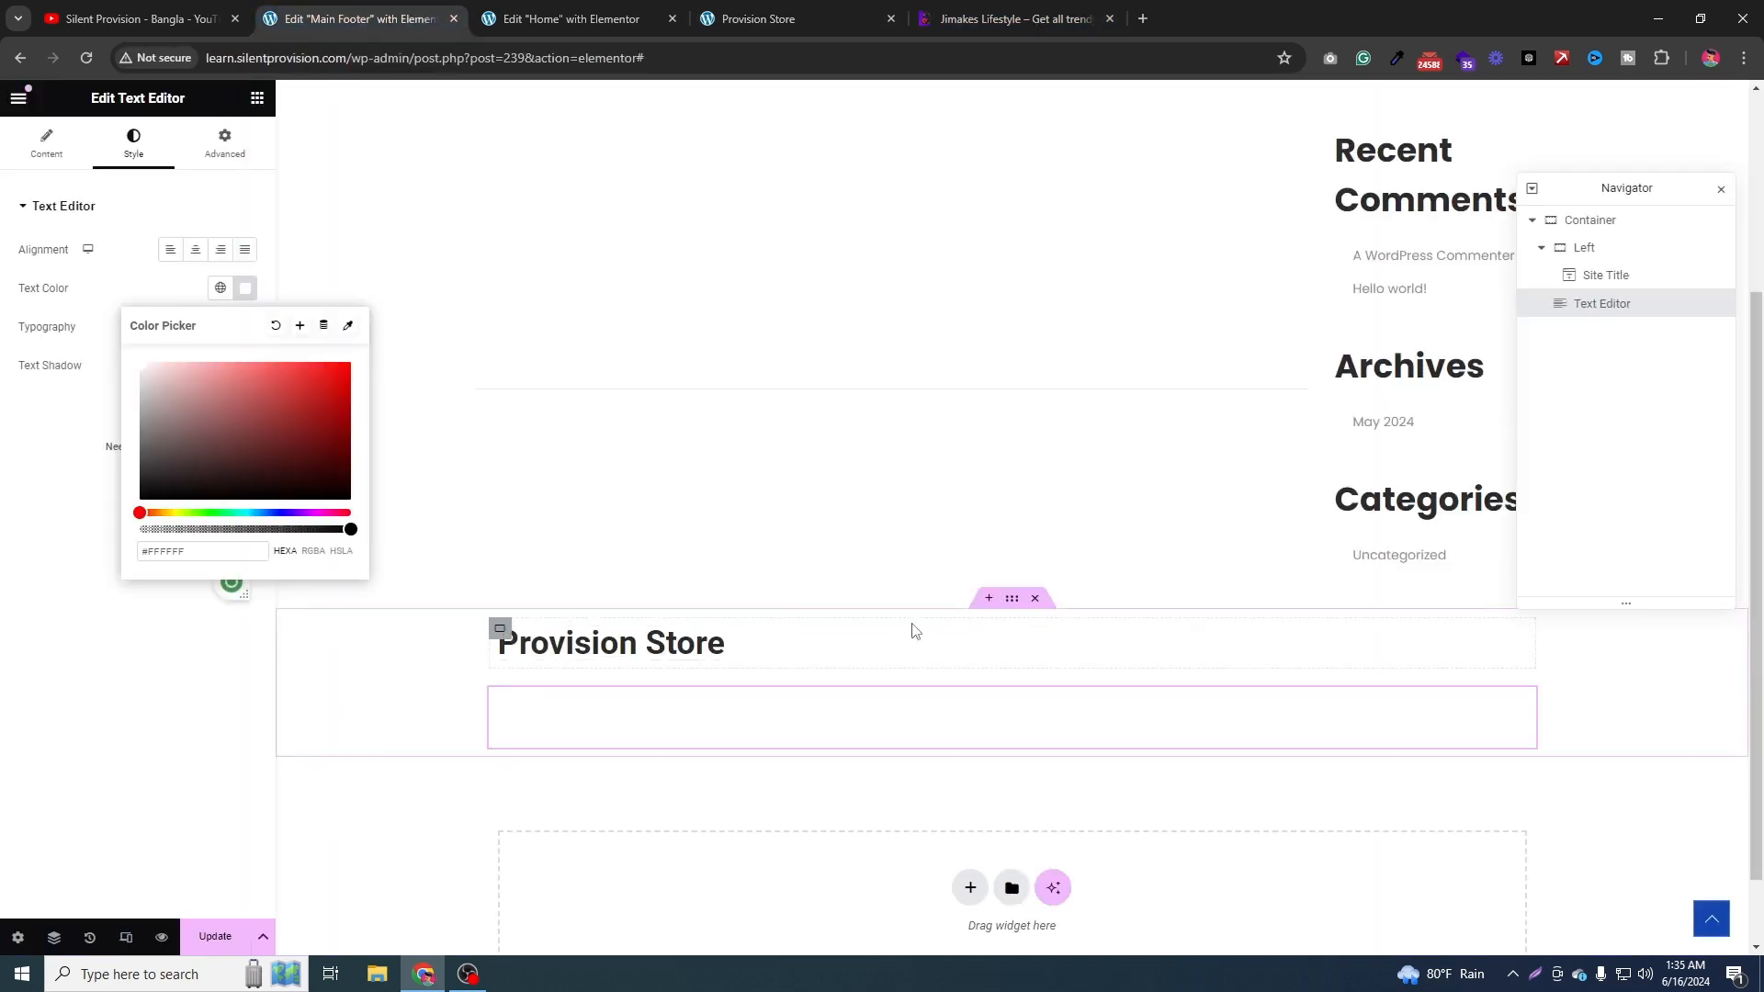
click(1008, 663)
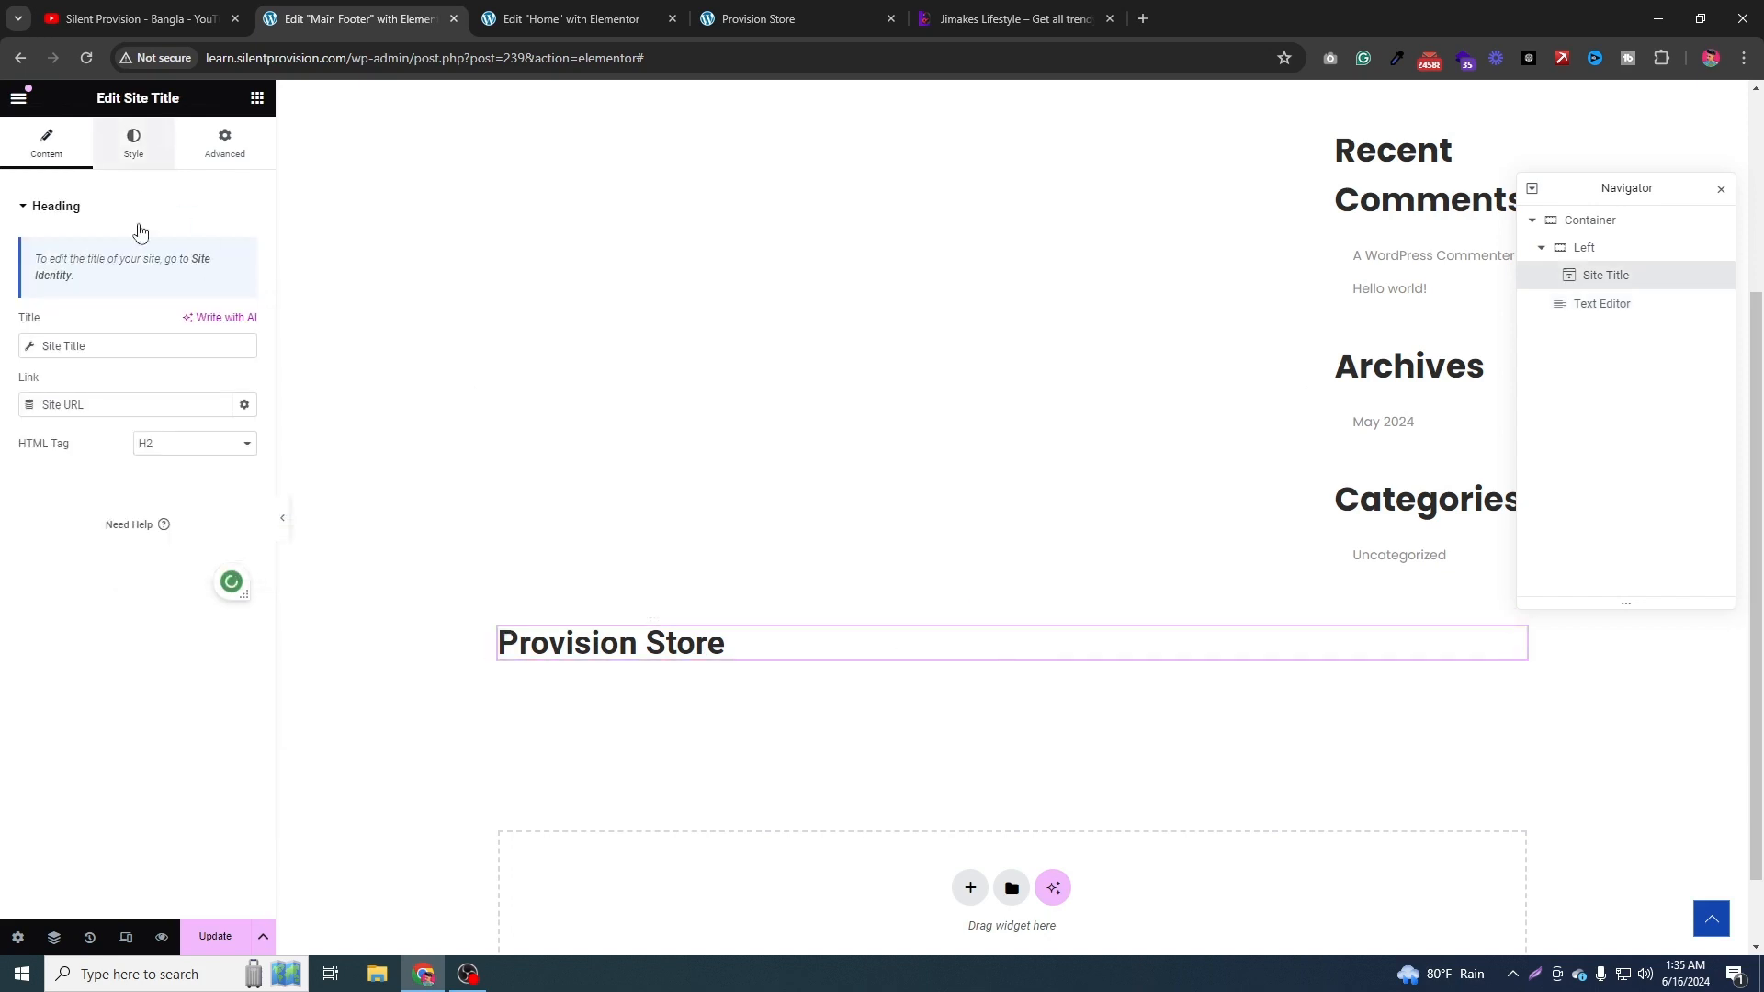
click(134, 142)
click(245, 288)
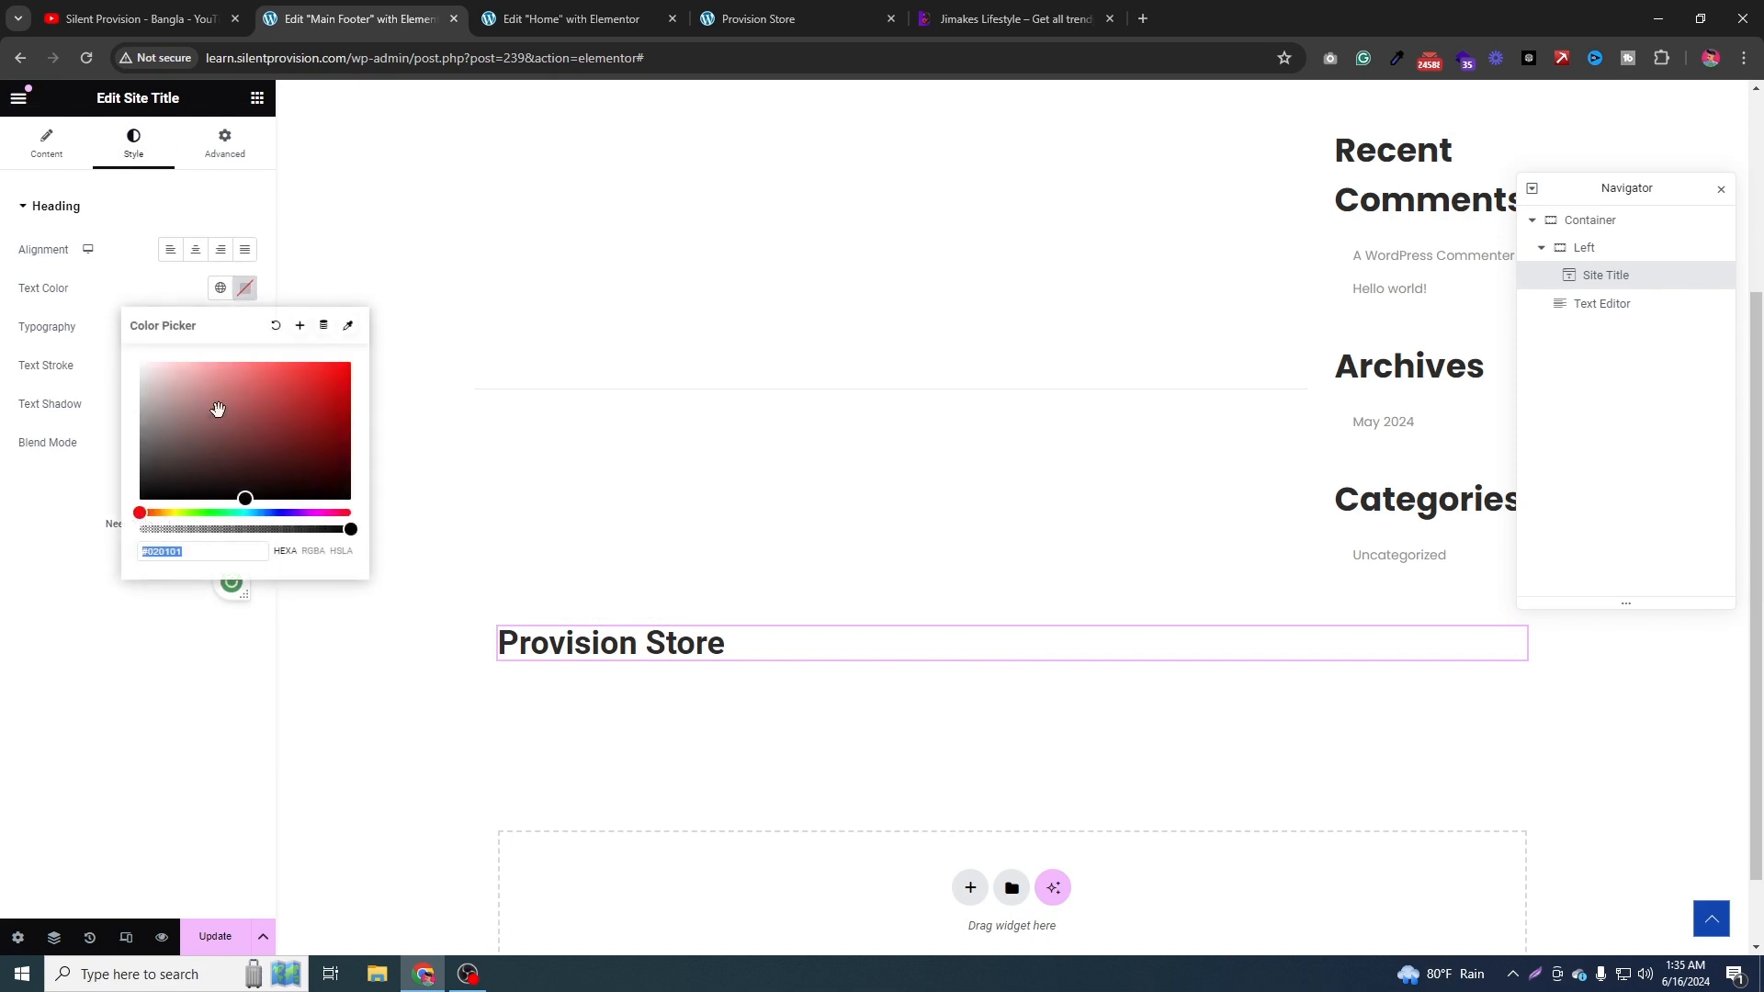
drag(218, 409, 140, 363)
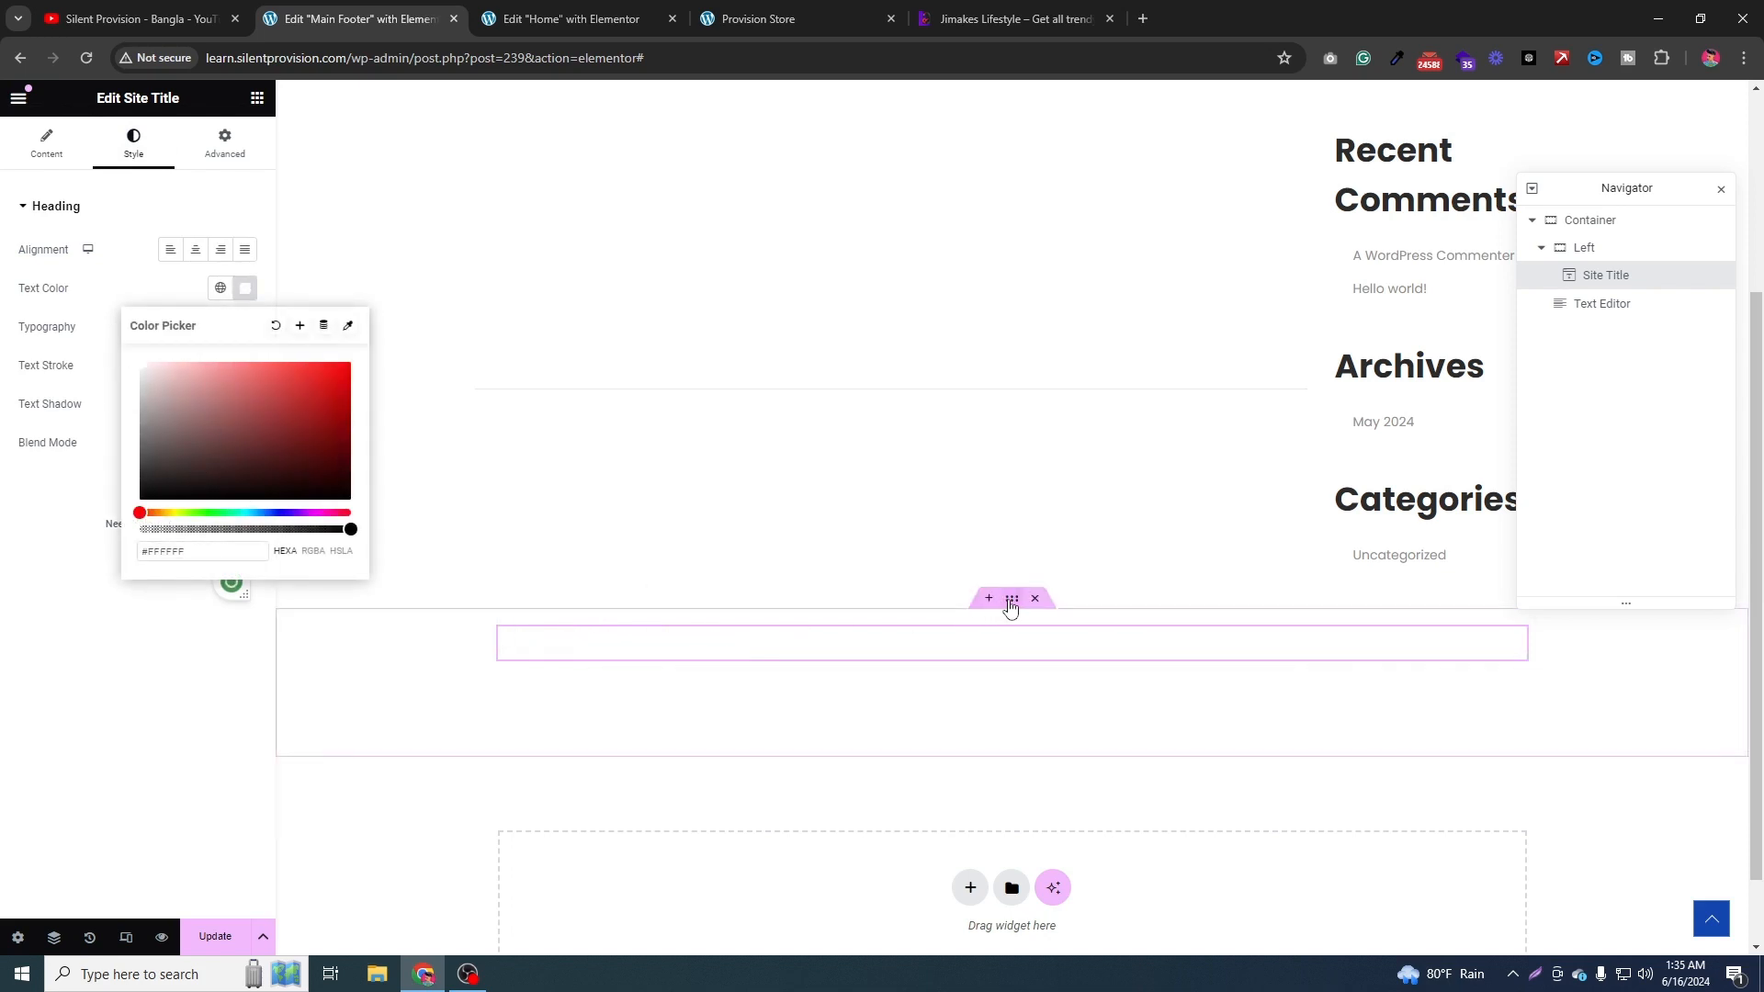
Give the footer's main container a Classic background in black (#000000).
click(1012, 602)
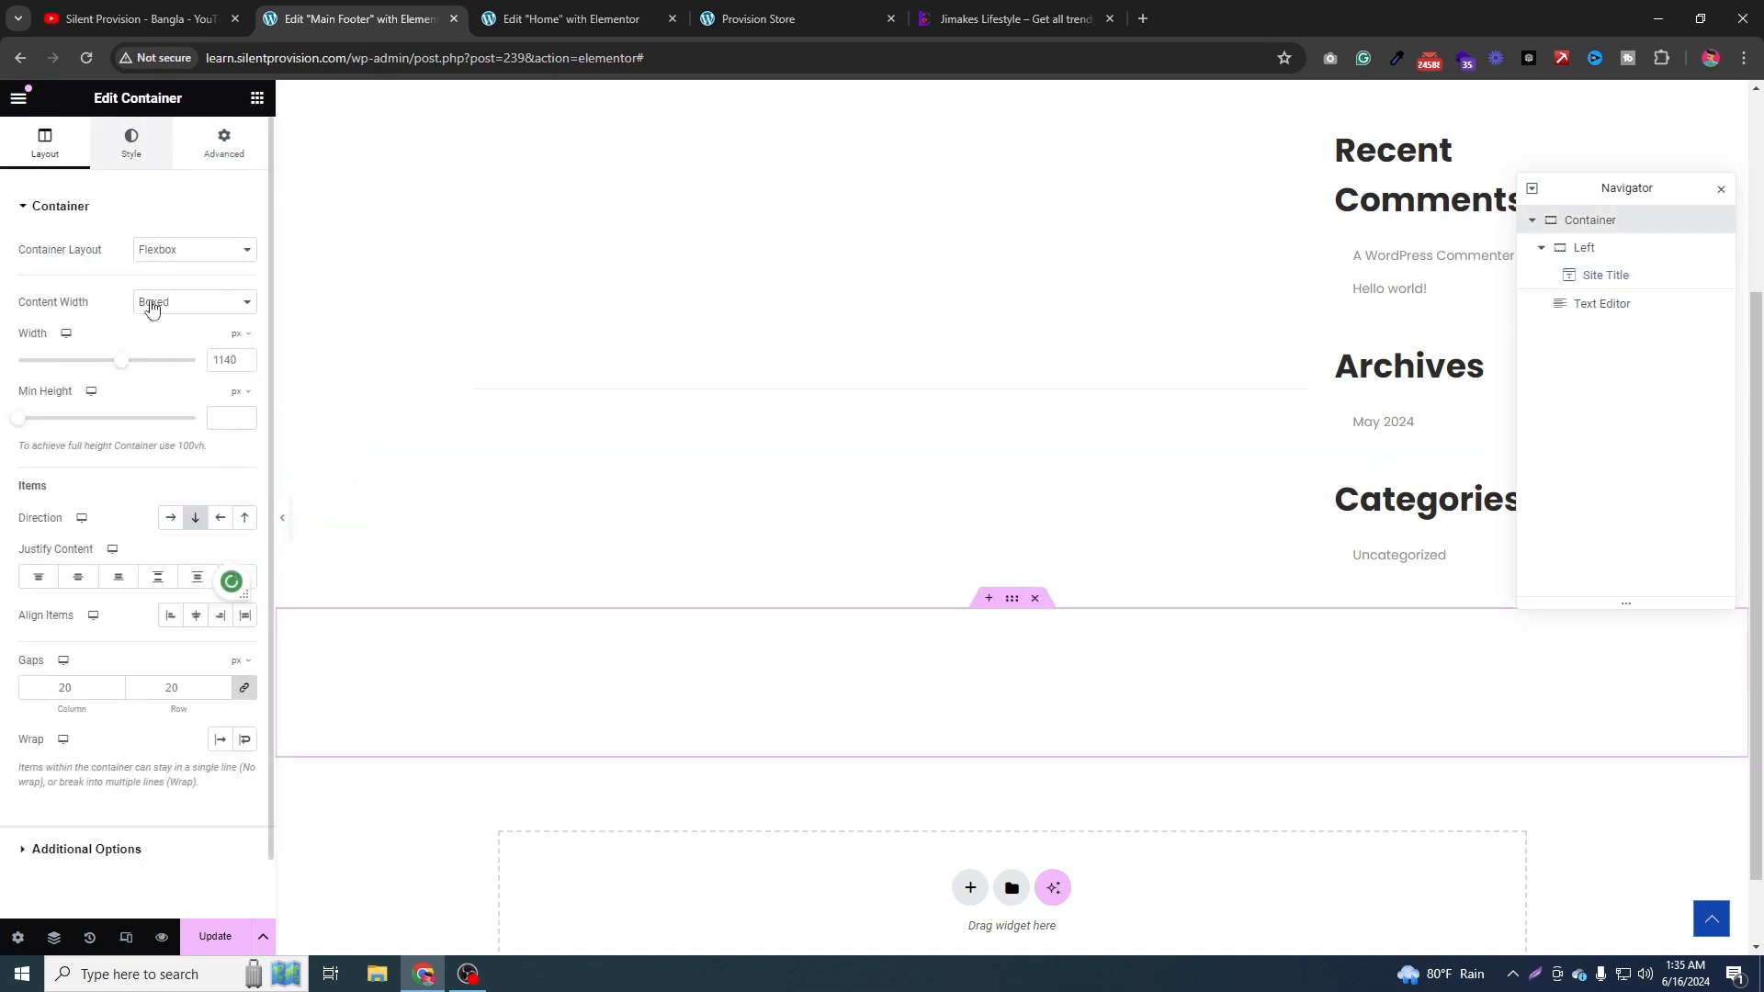
click(131, 142)
click(170, 288)
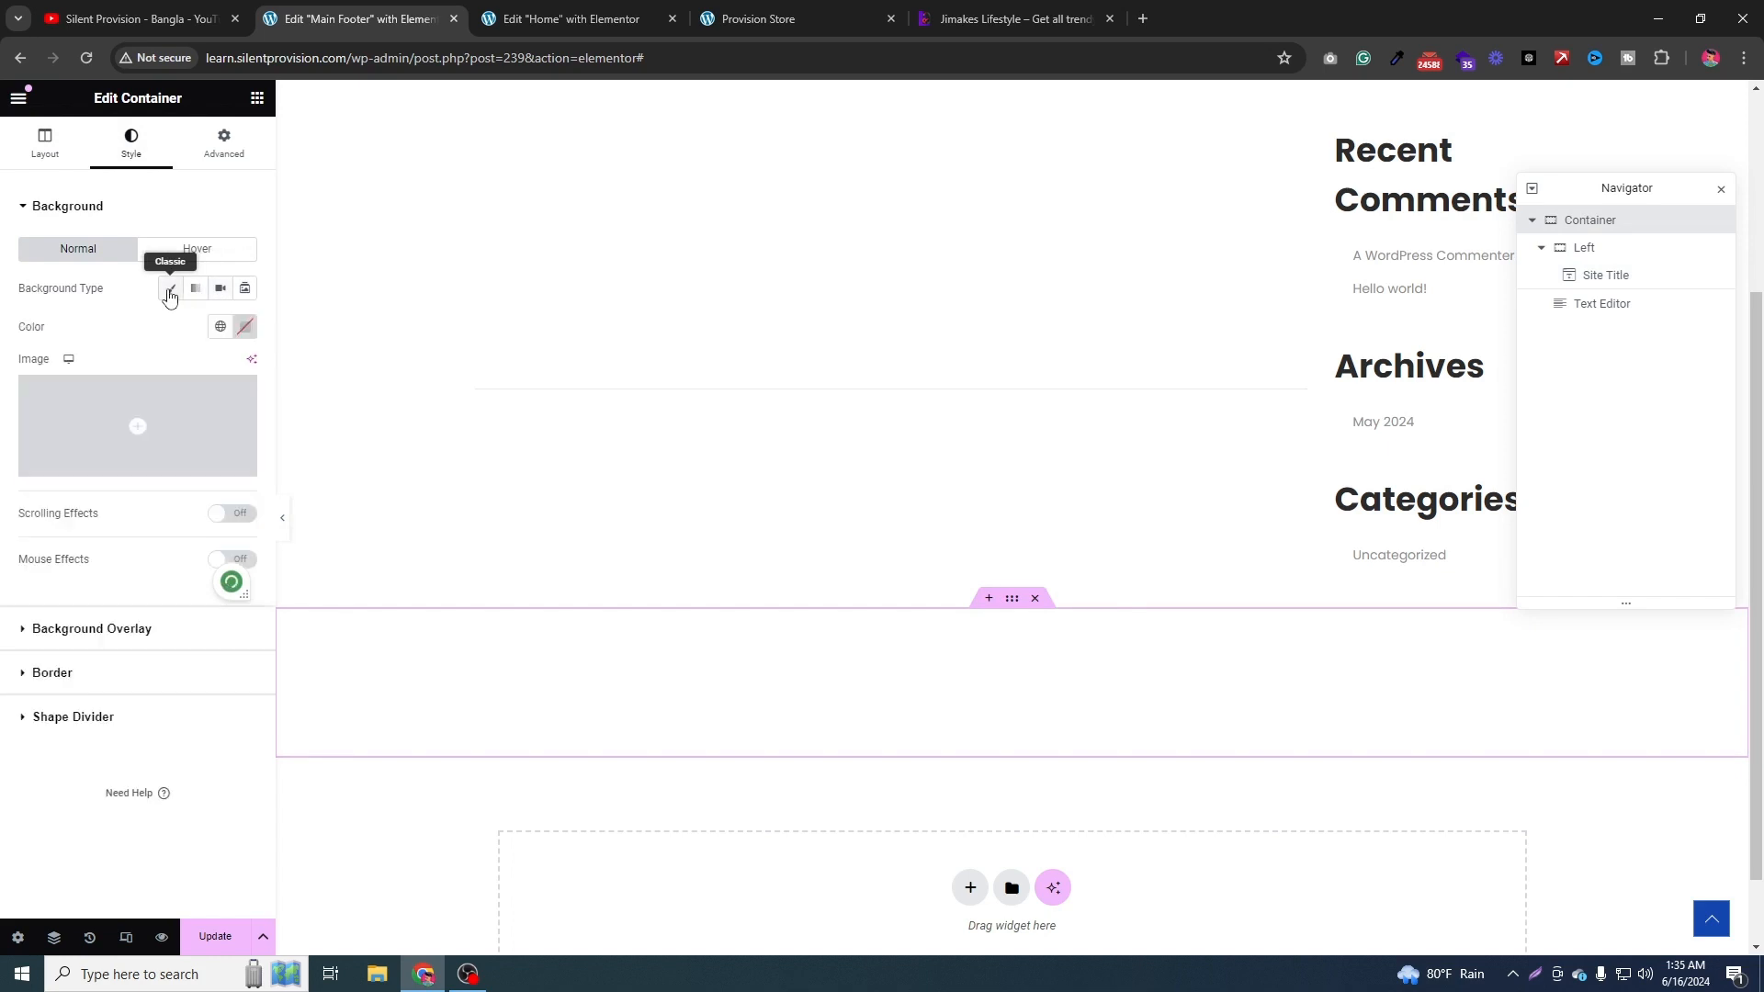
click(245, 327)
drag(139, 410, 58, 622)
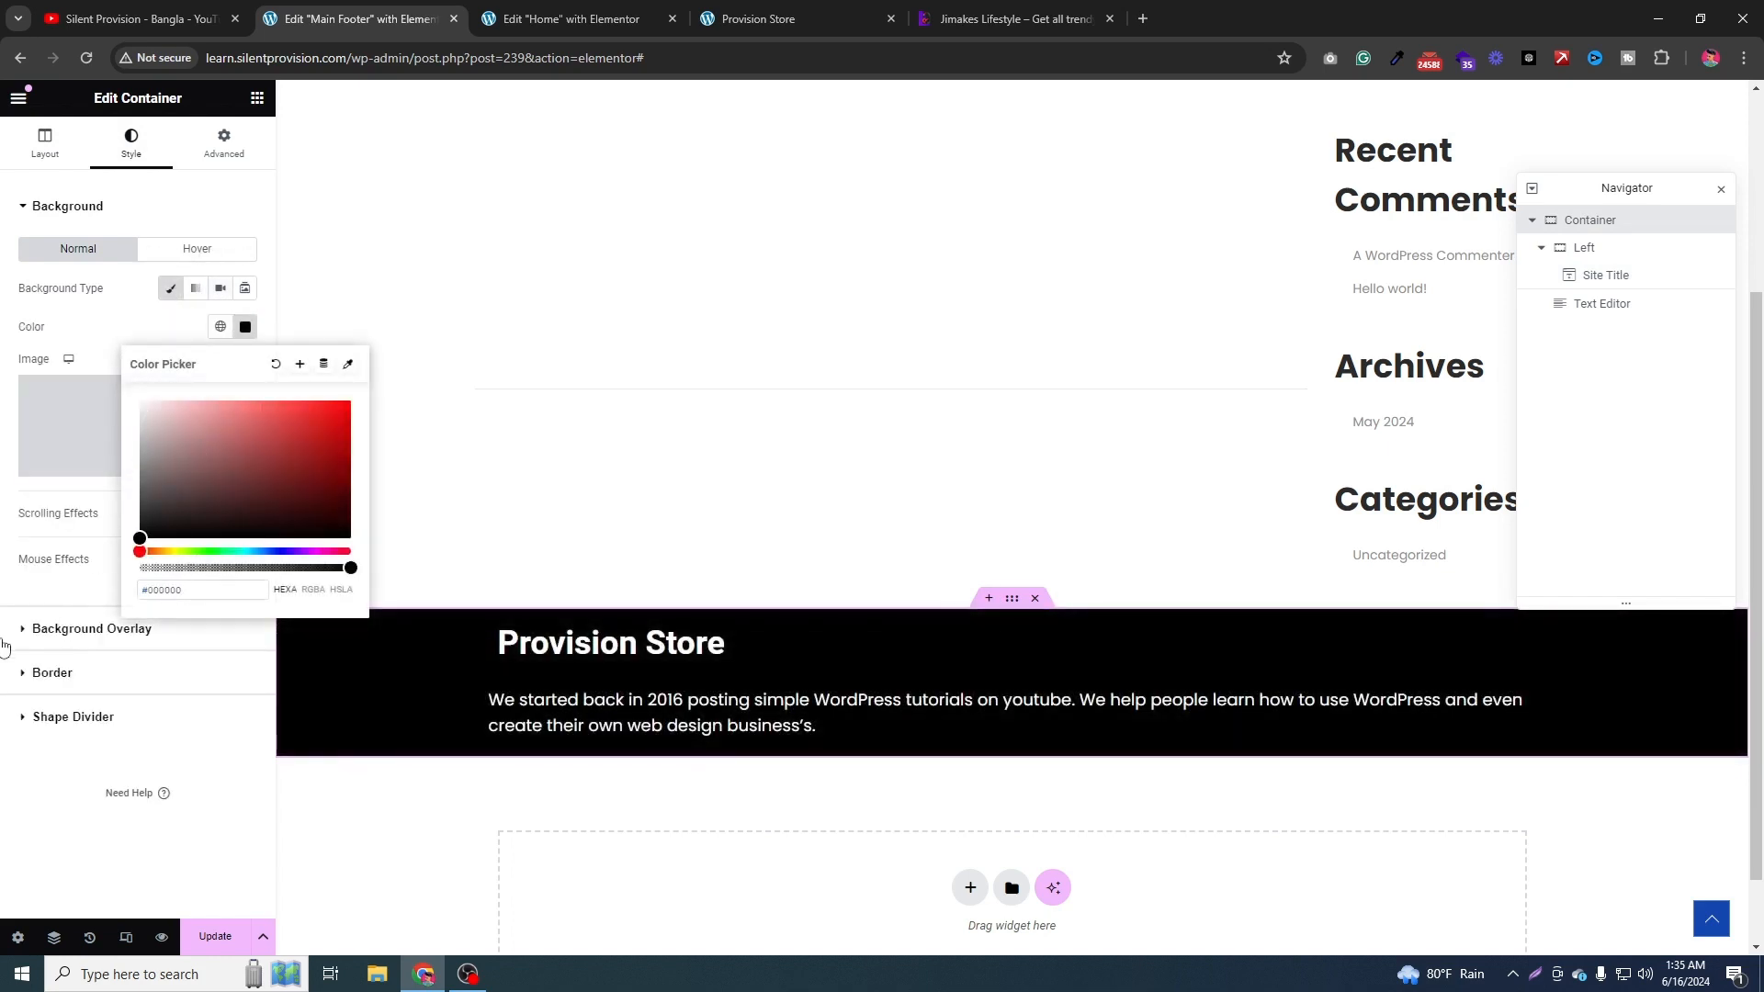
click(19, 588)
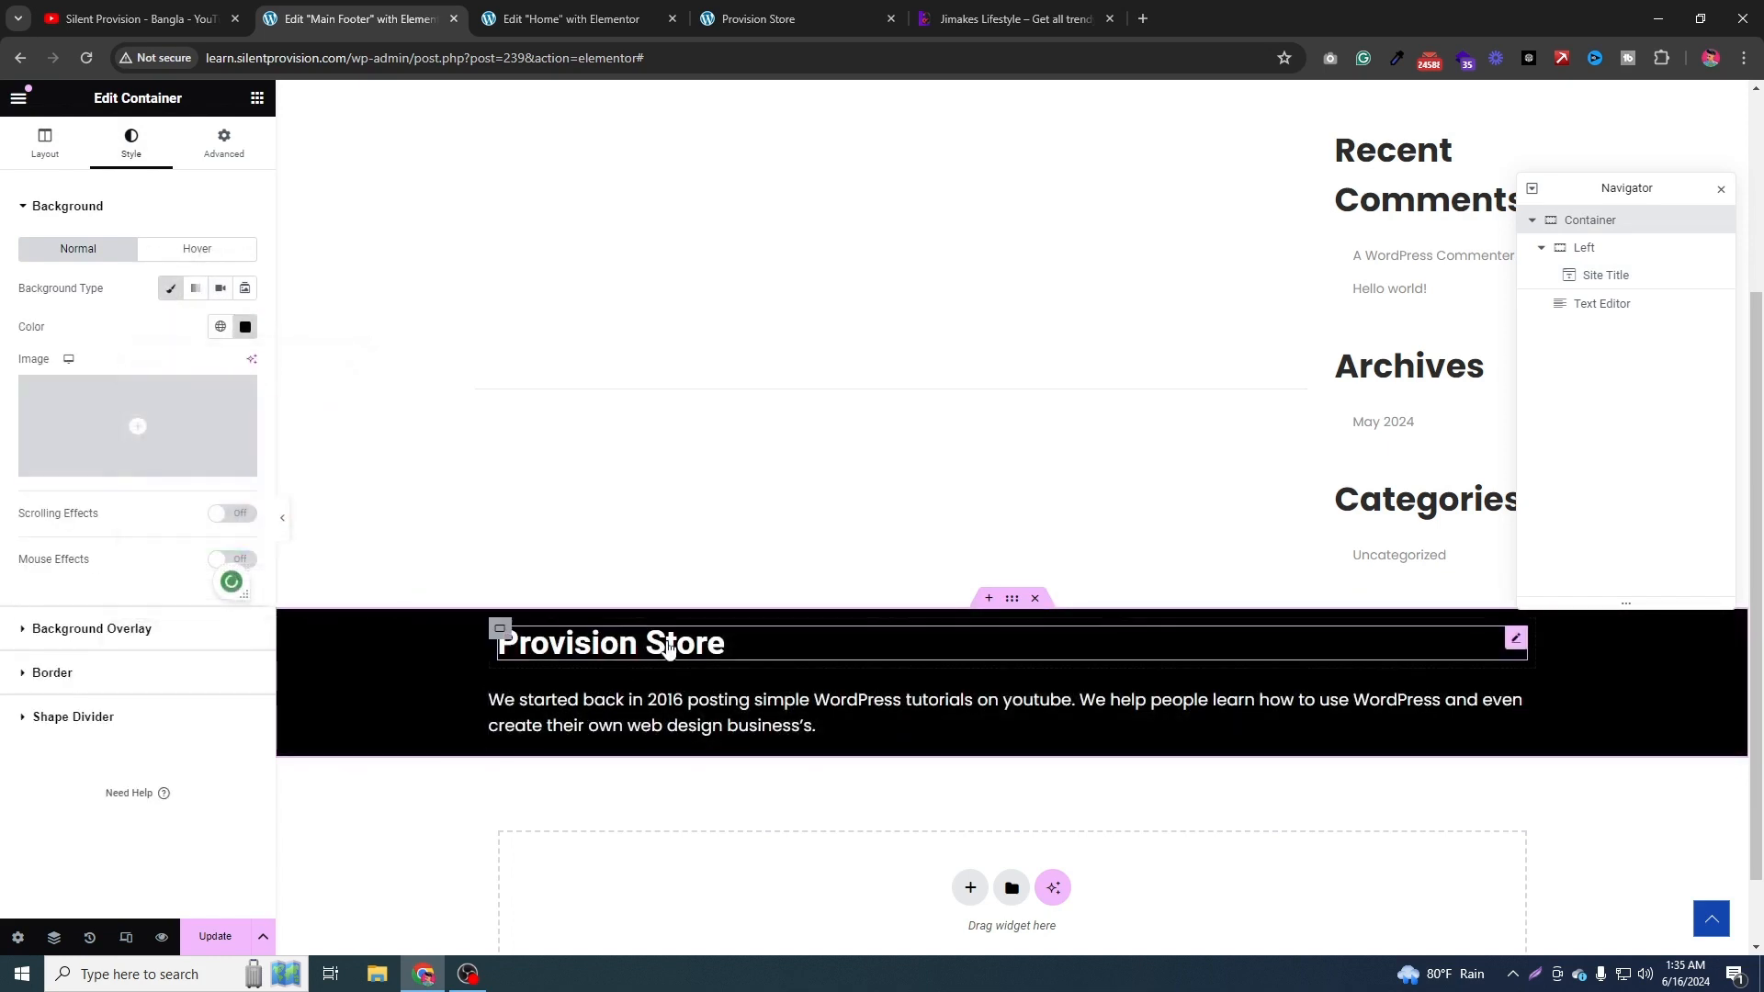
Compare the first column's logo and description with the Jimakes reference footer.
click(841, 13)
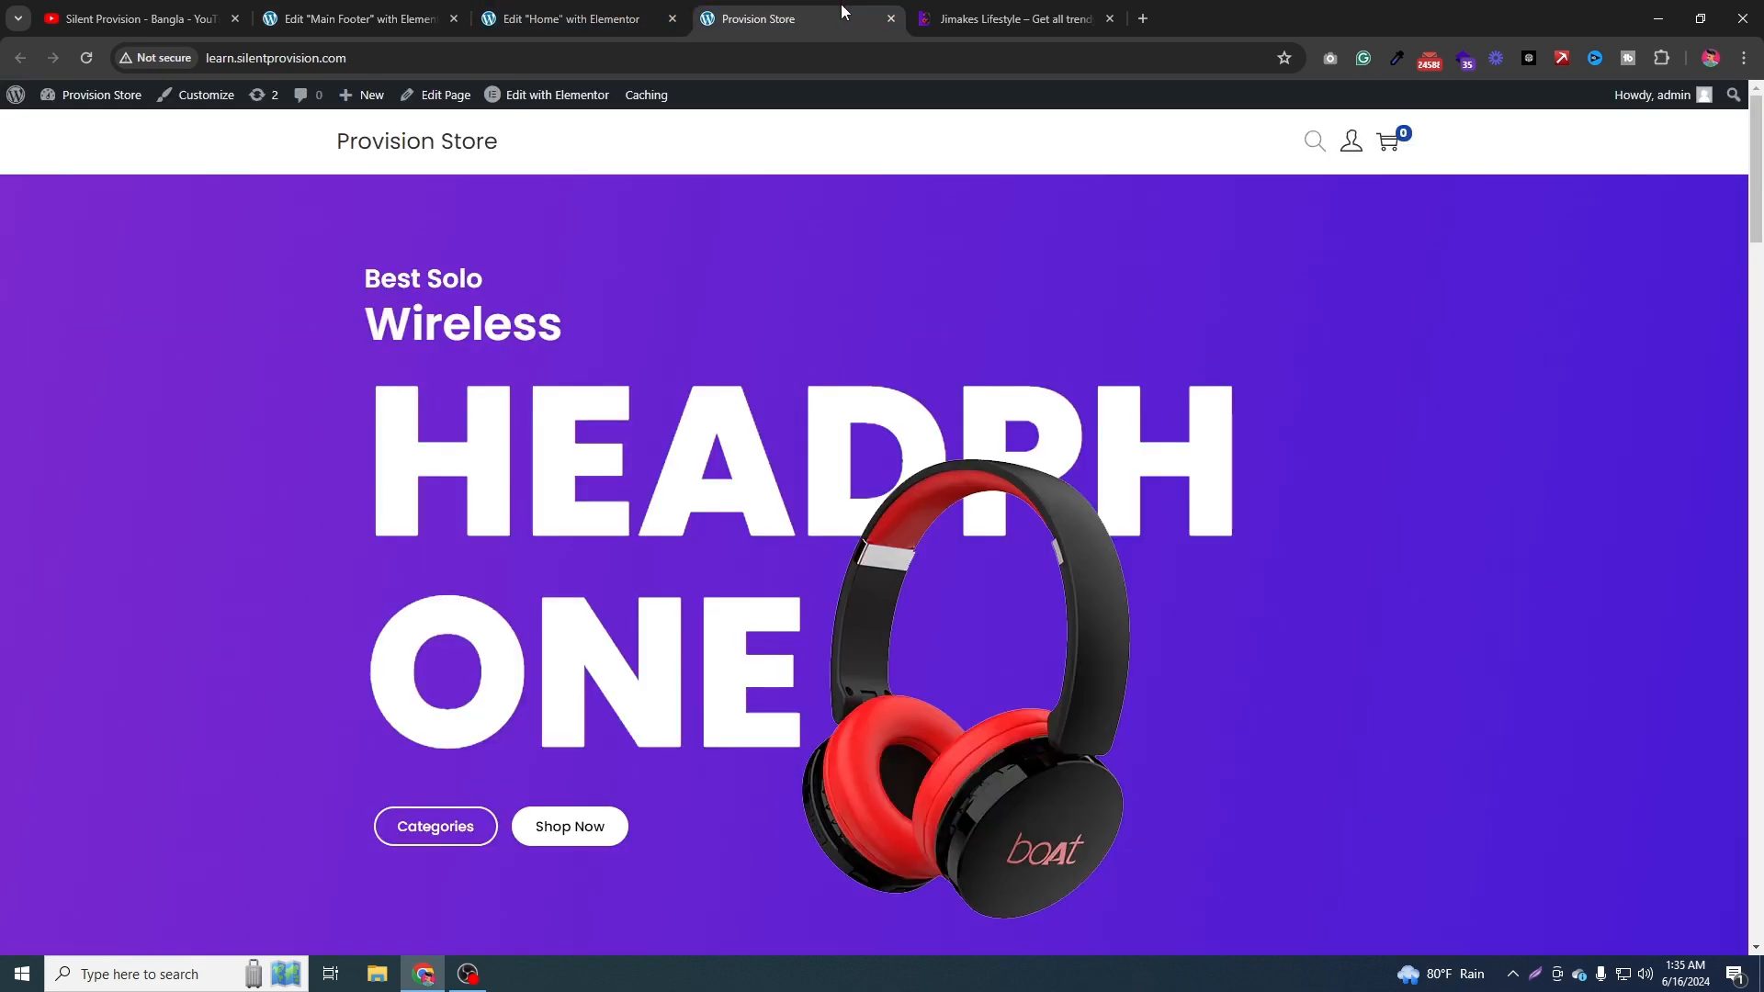
click(1143, 19)
click(1066, 13)
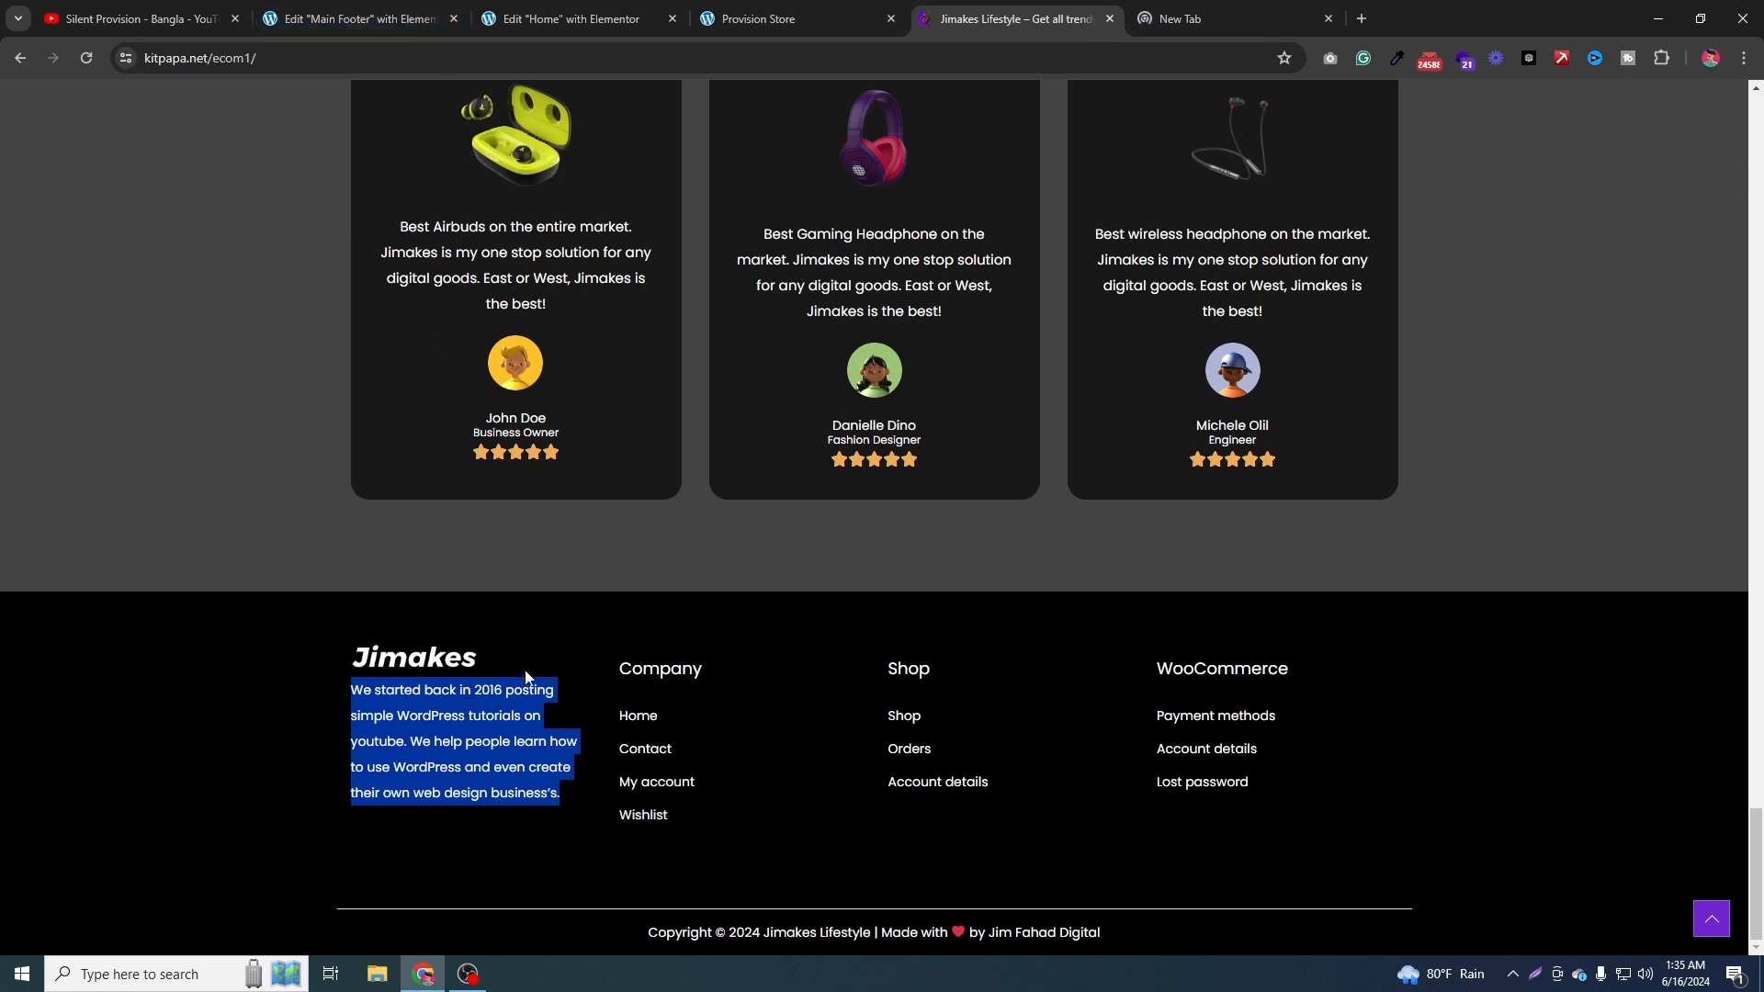
Return to the Main Footer editor and duplicate the Left container, which holds the site title, three times.
click(358, 19)
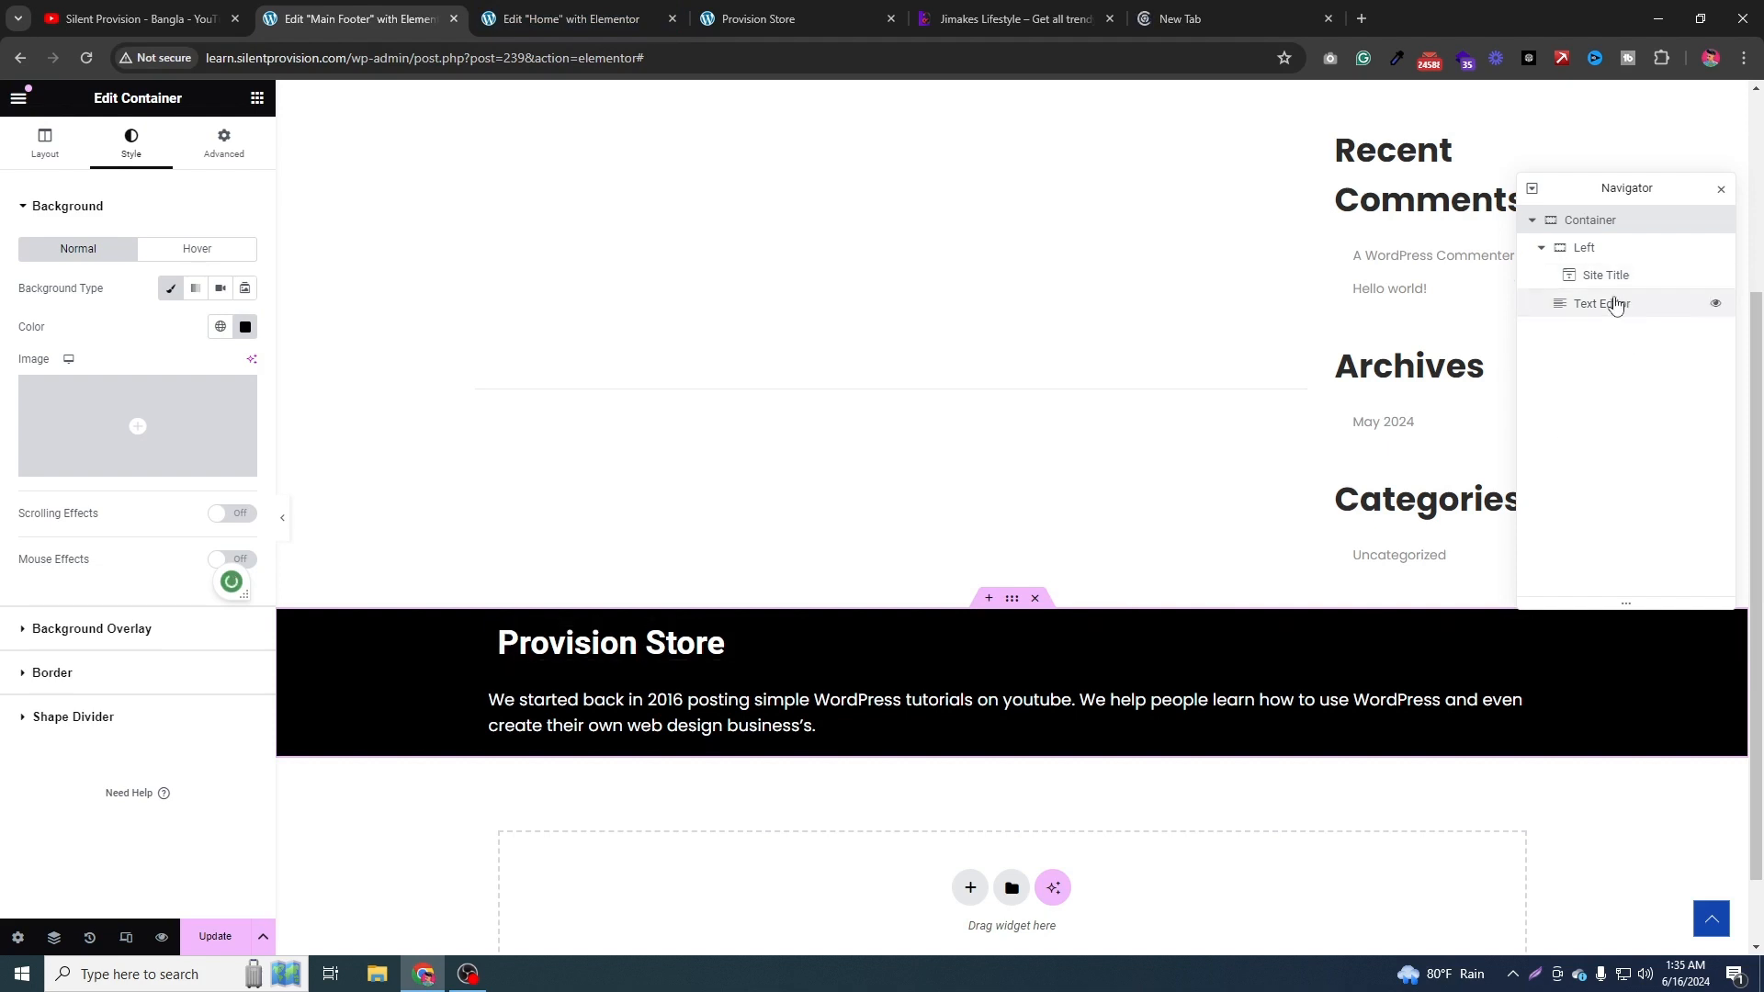
click(1541, 256)
click(1562, 250)
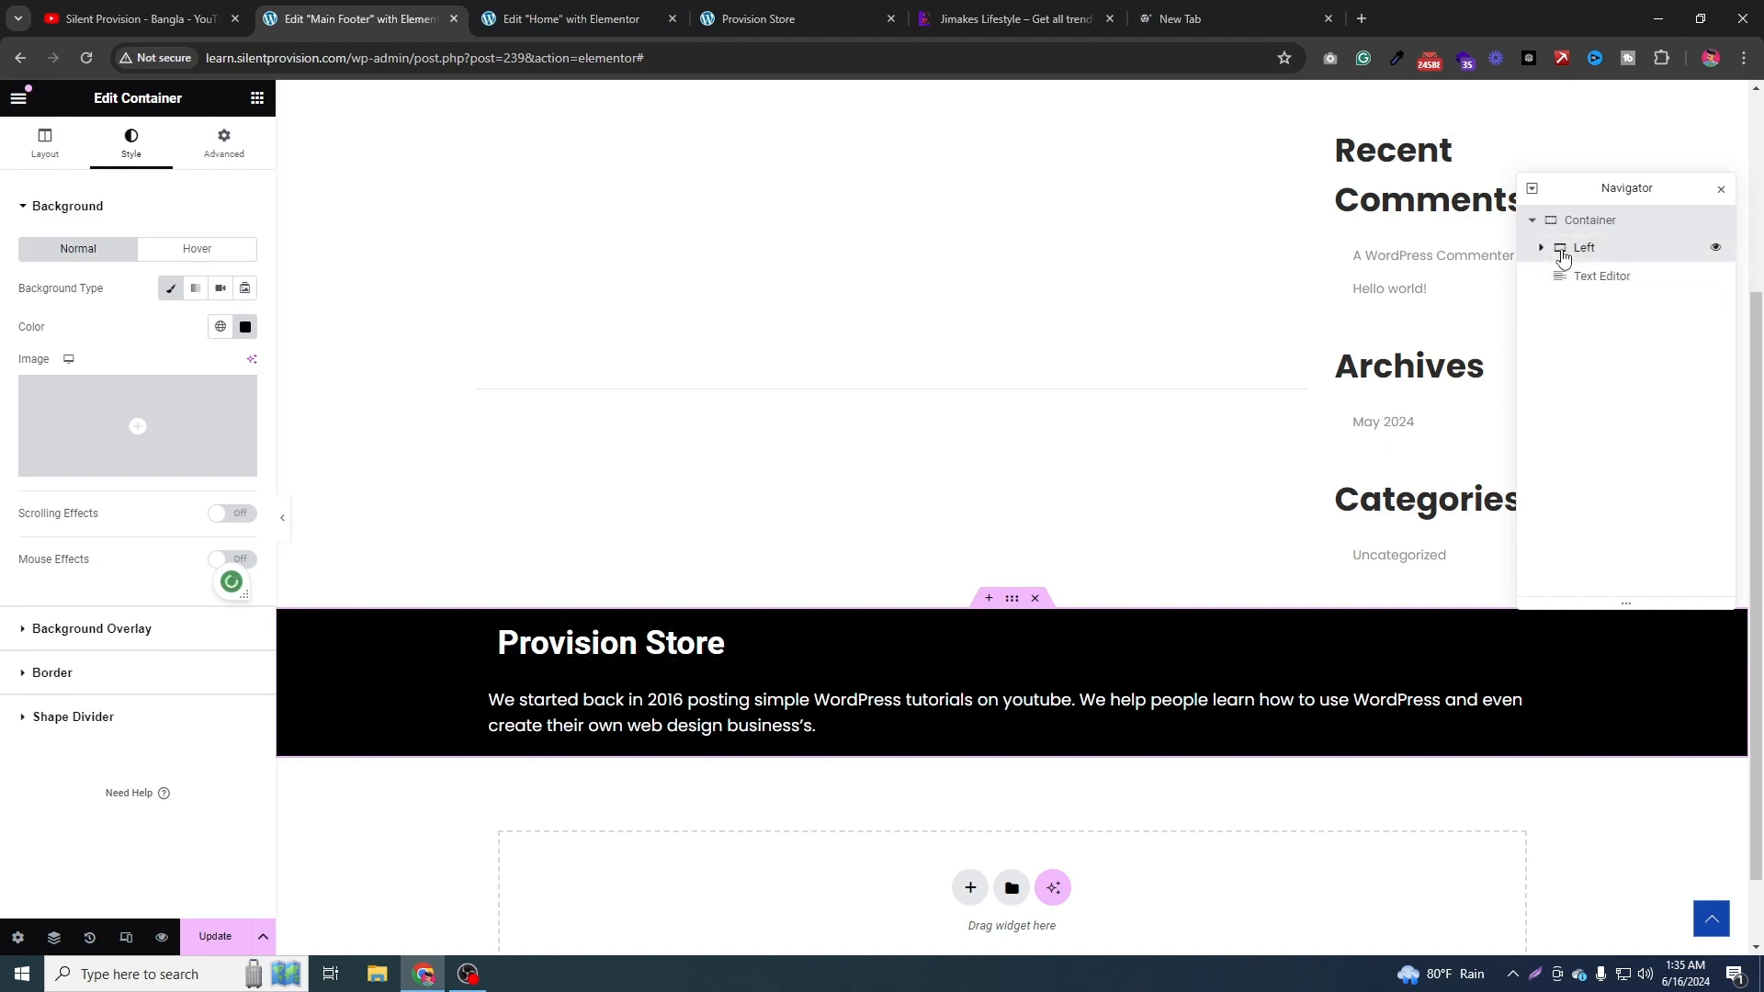
right_click(1564, 257)
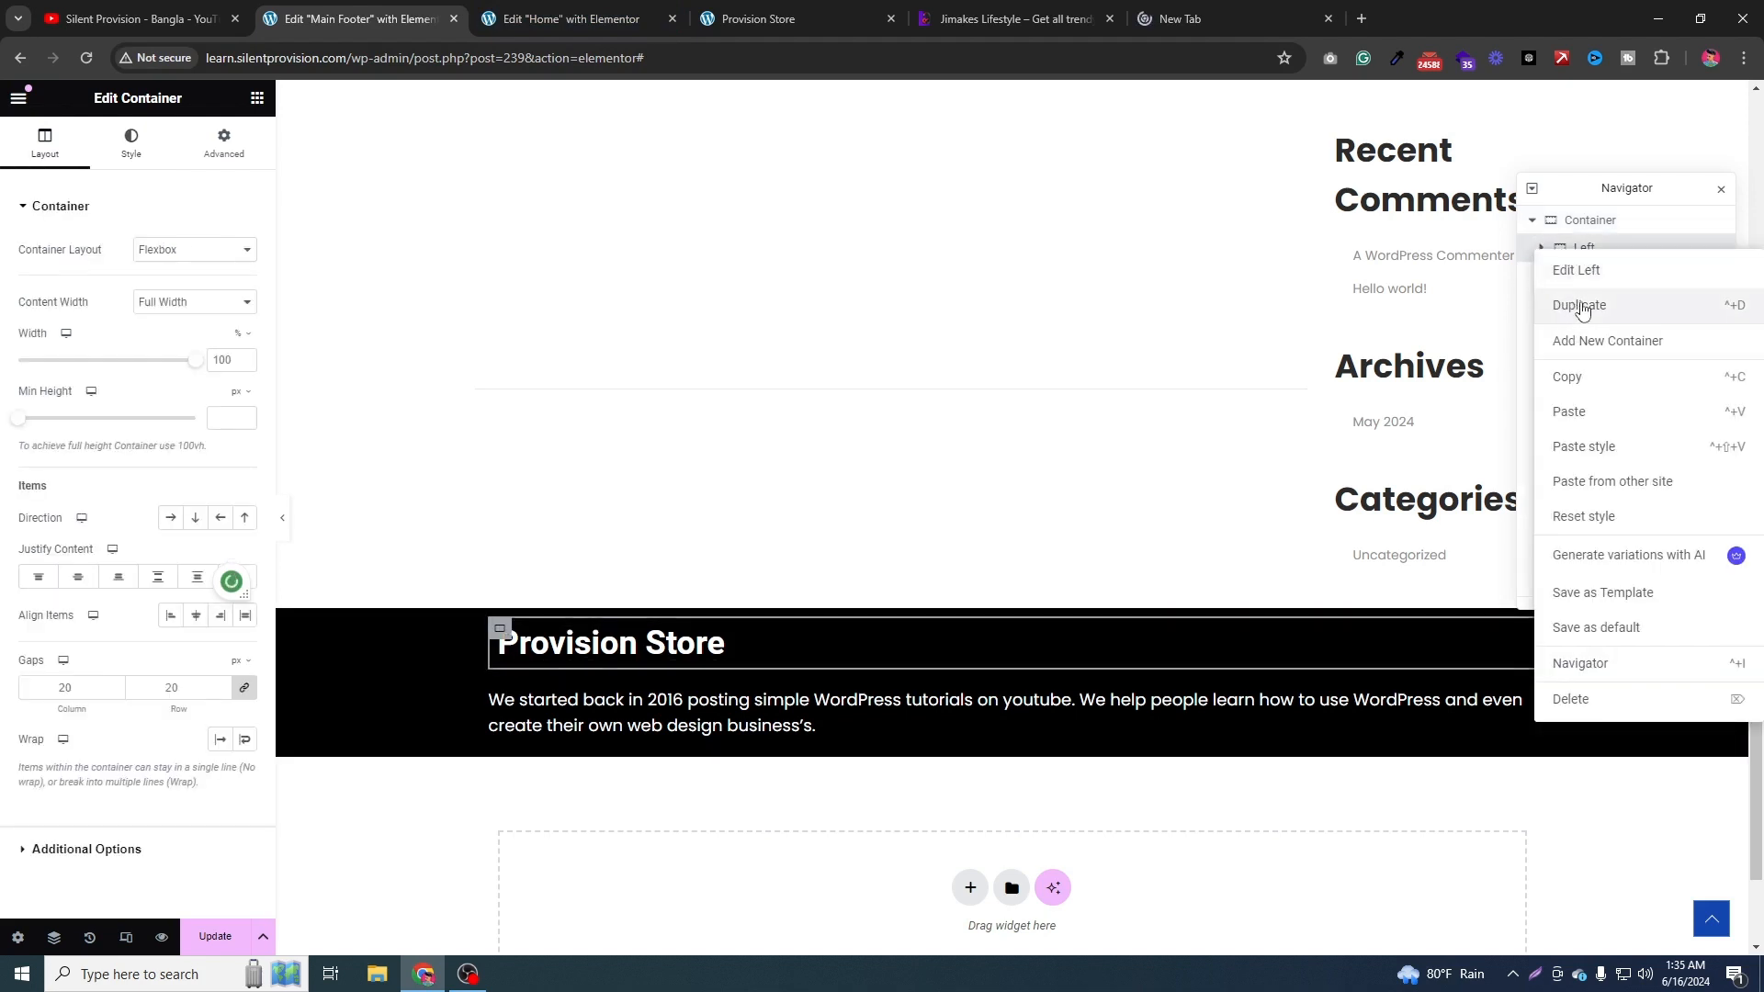
click(1580, 305)
right_click(1586, 276)
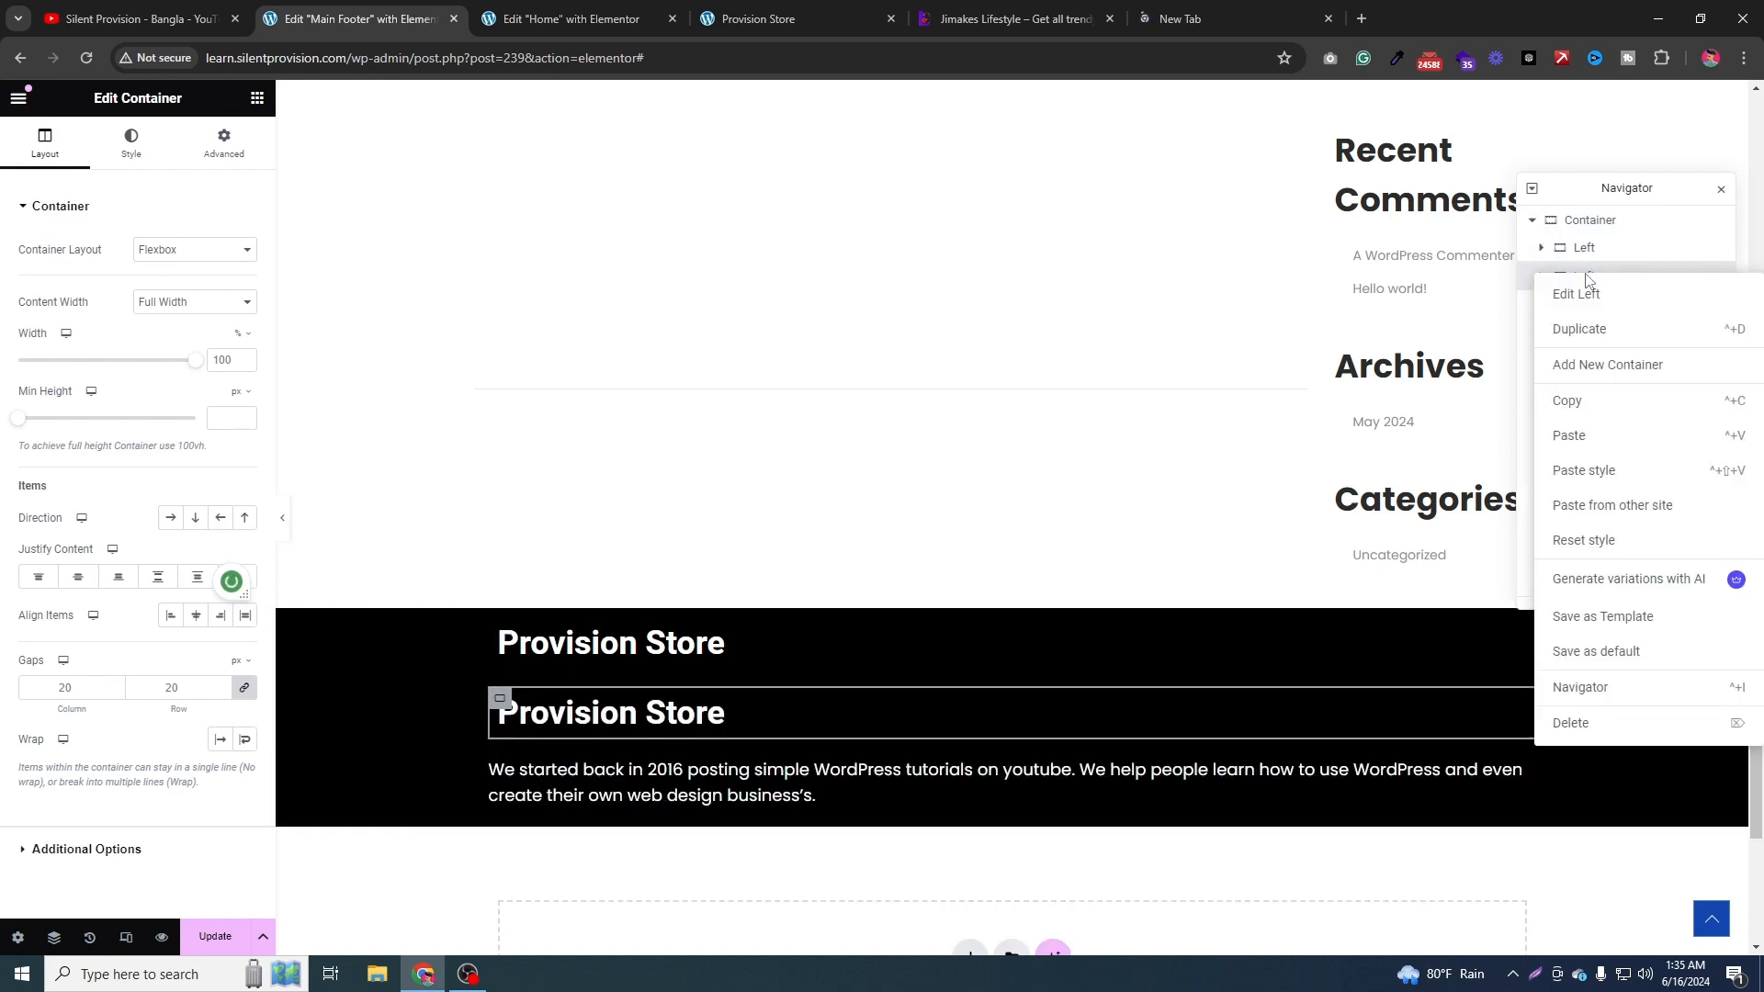
click(1590, 329)
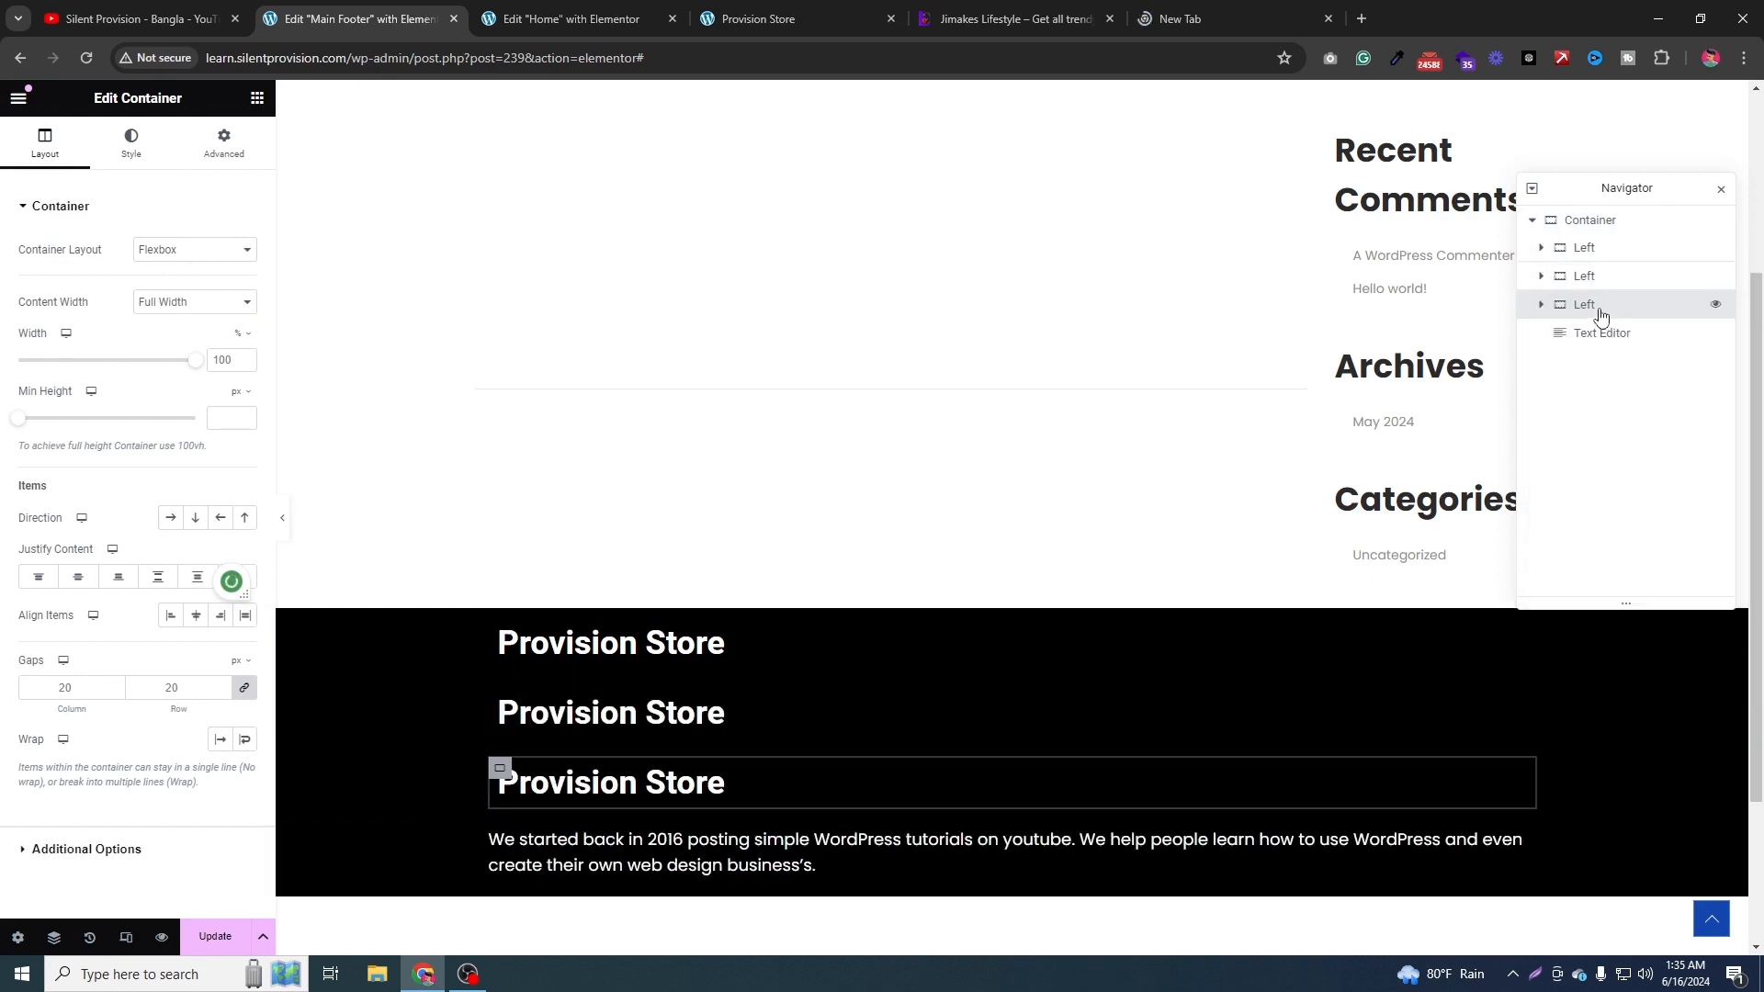
right_click(1600, 316)
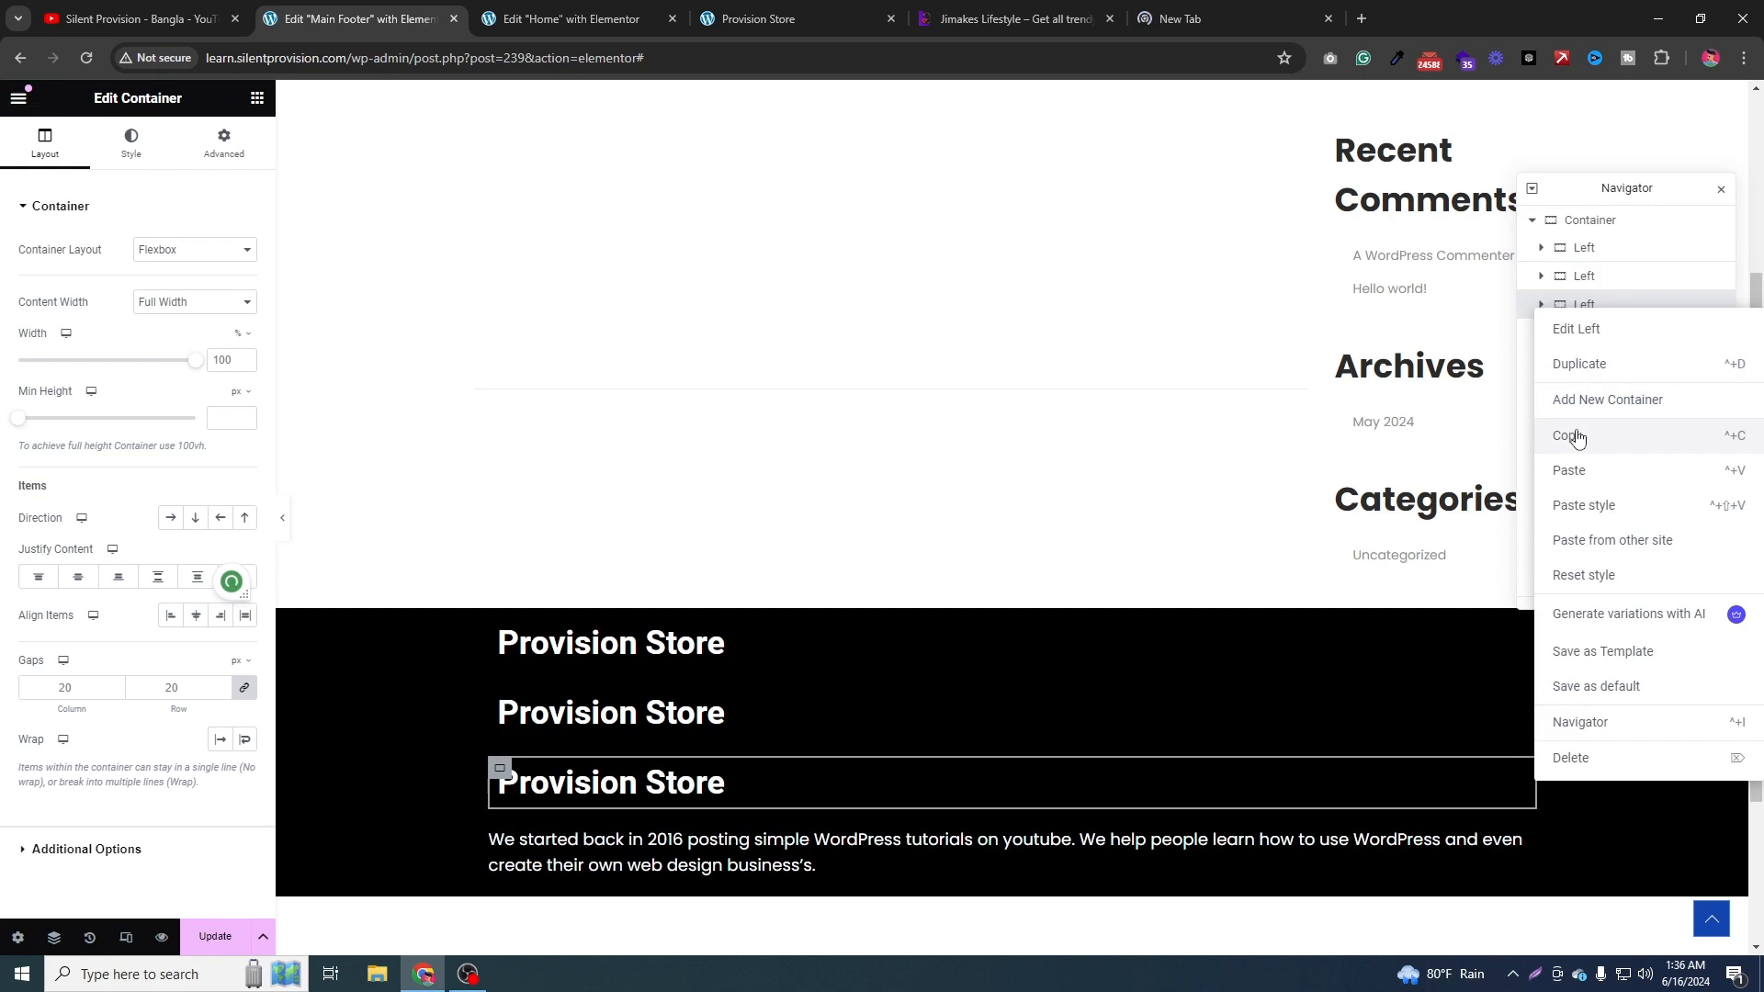
click(1591, 366)
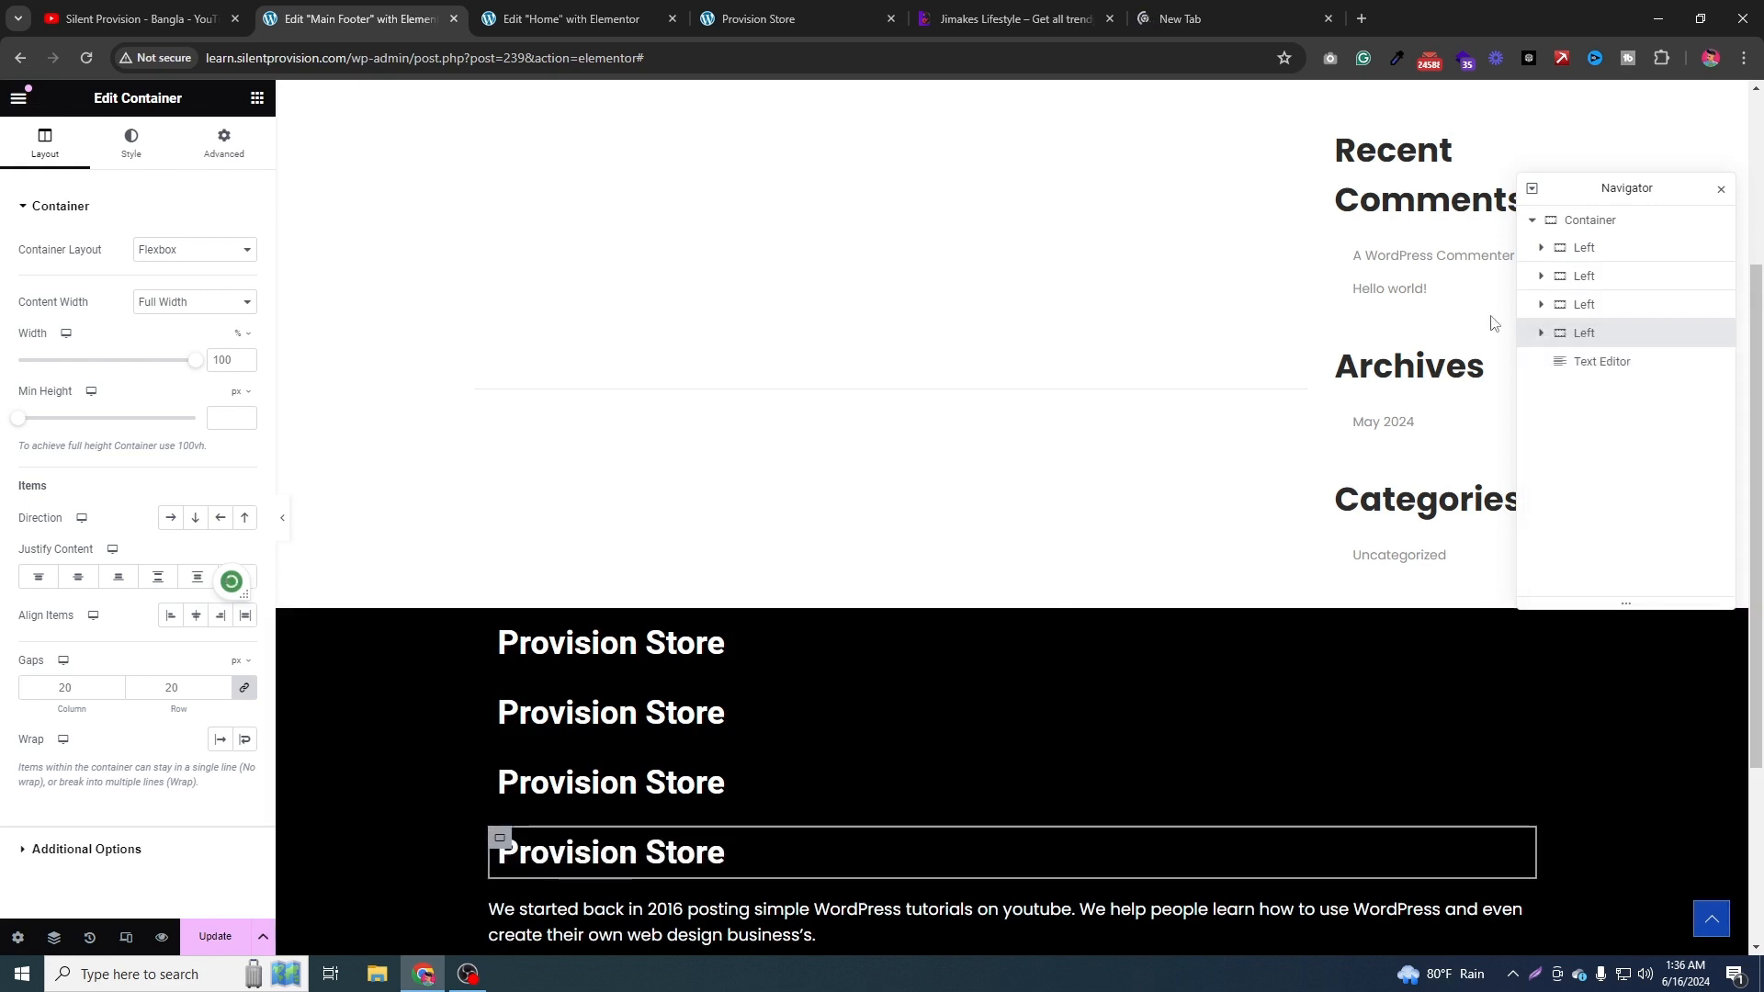
Move the description text into the first Left container, directly below its Provision Store site title.
click(1544, 333)
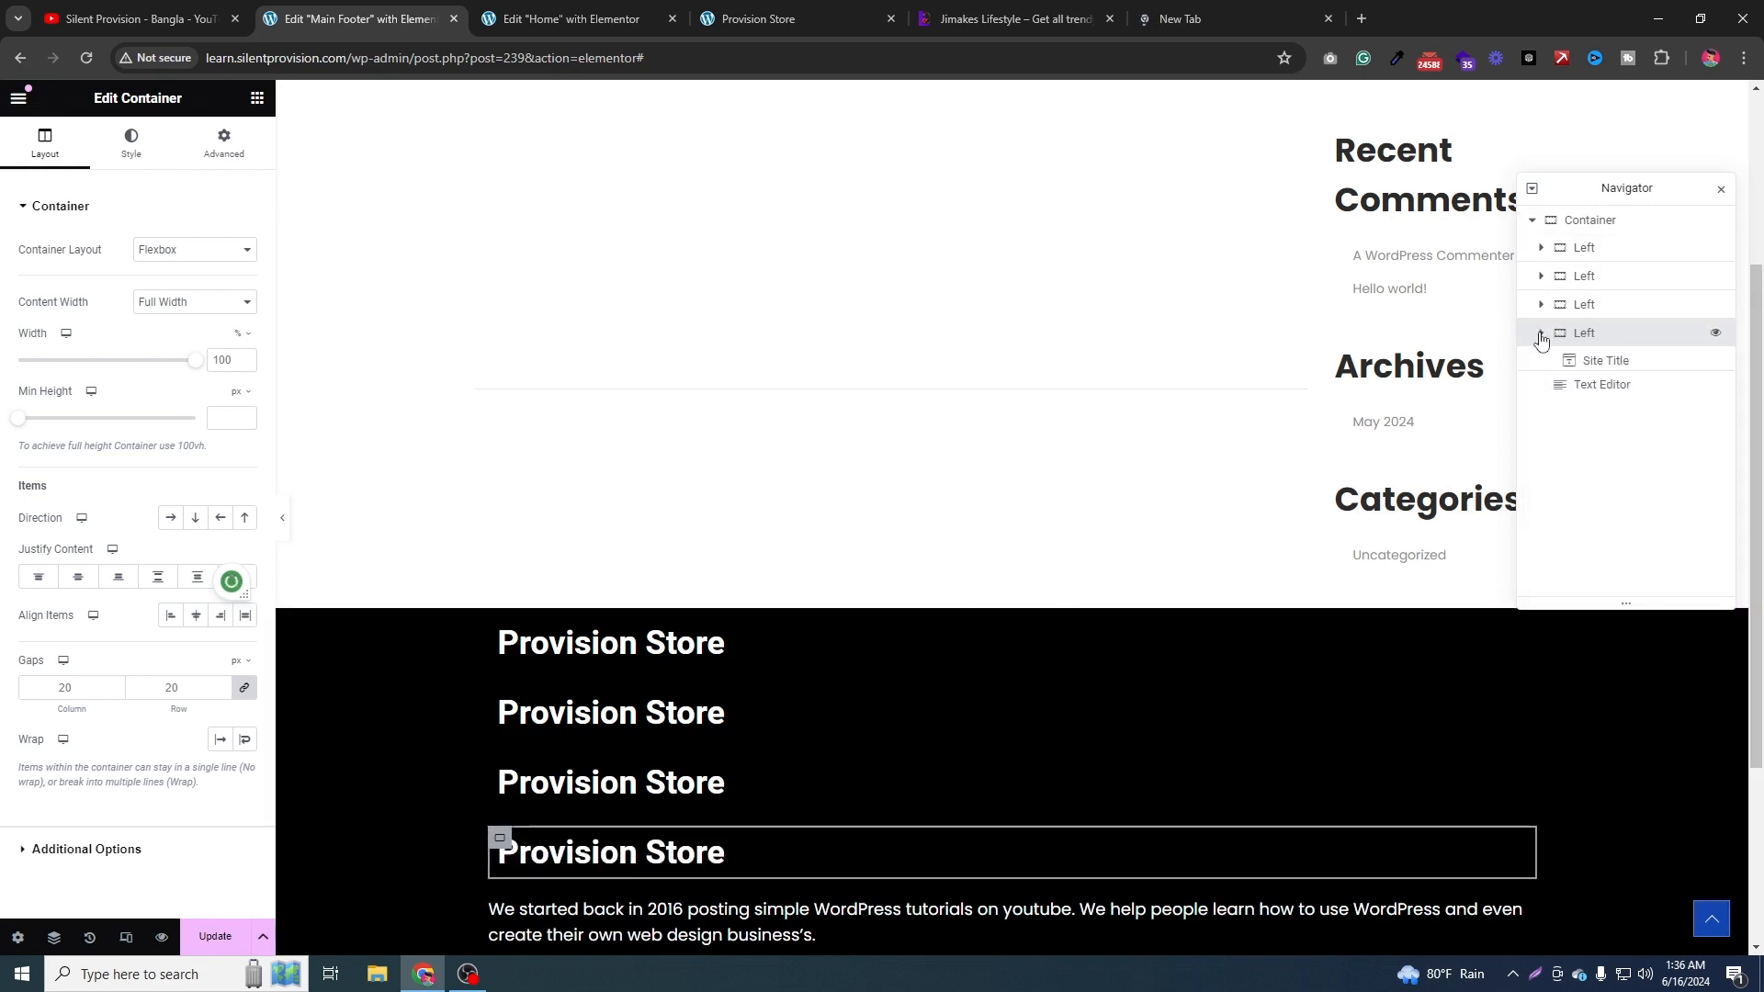
click(1542, 335)
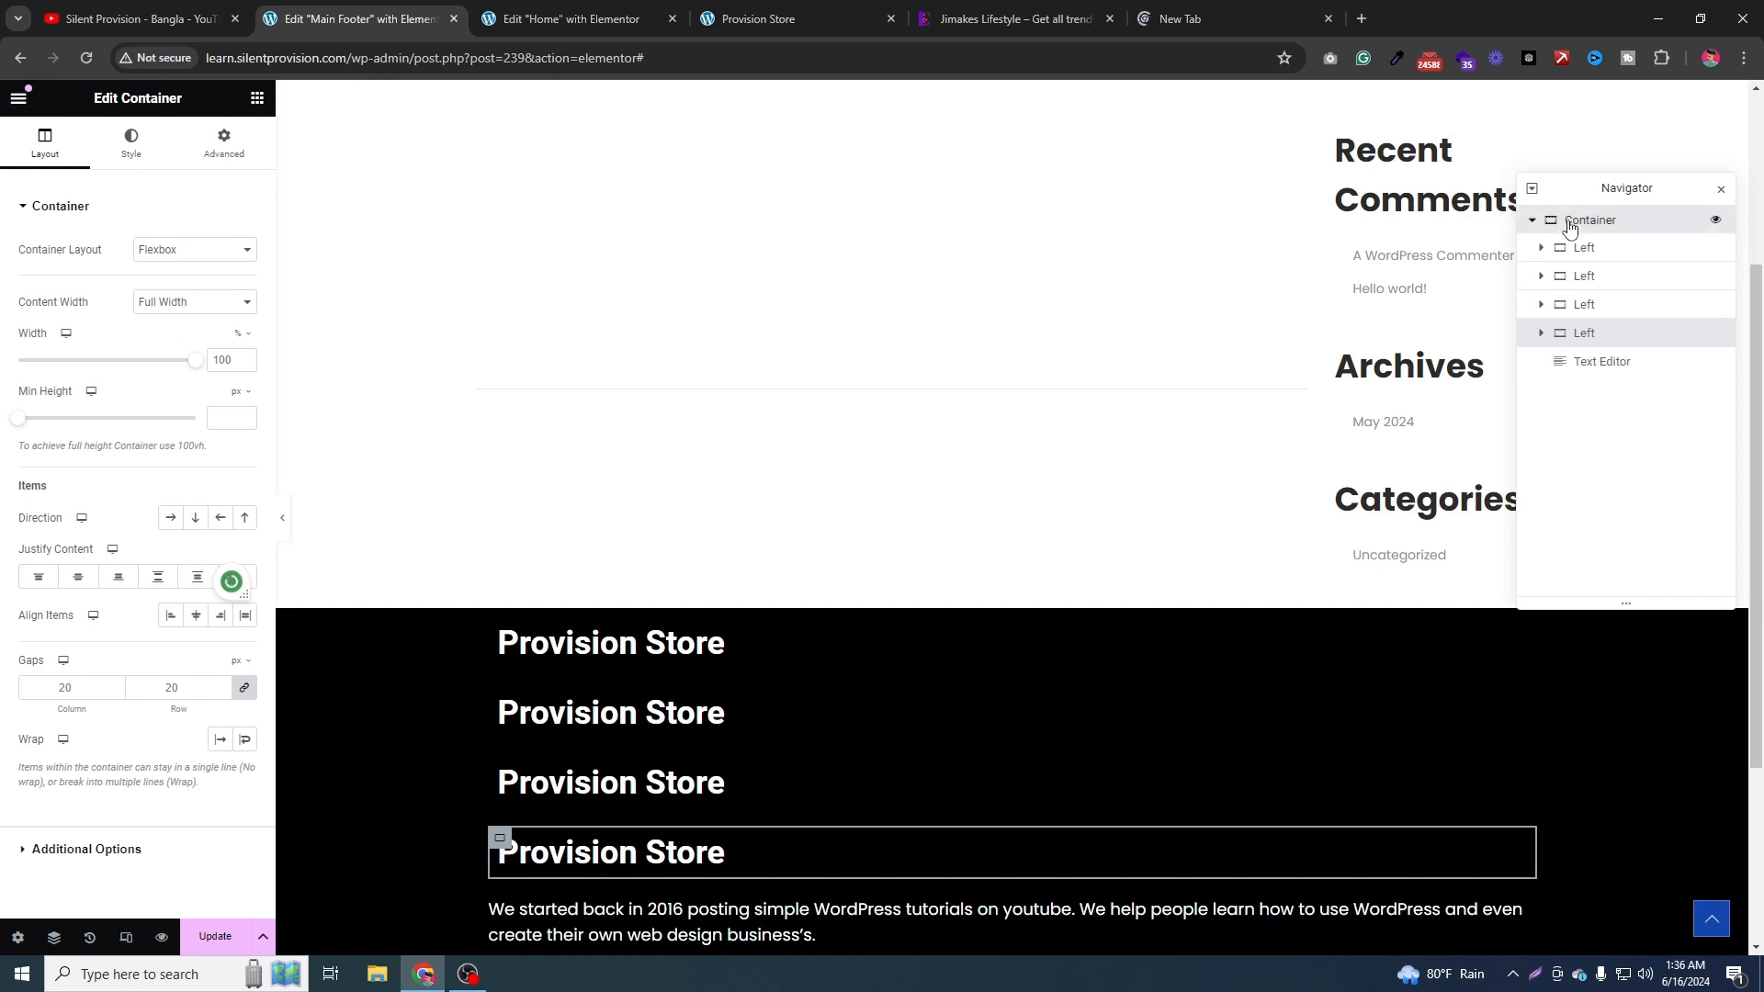
click(1586, 331)
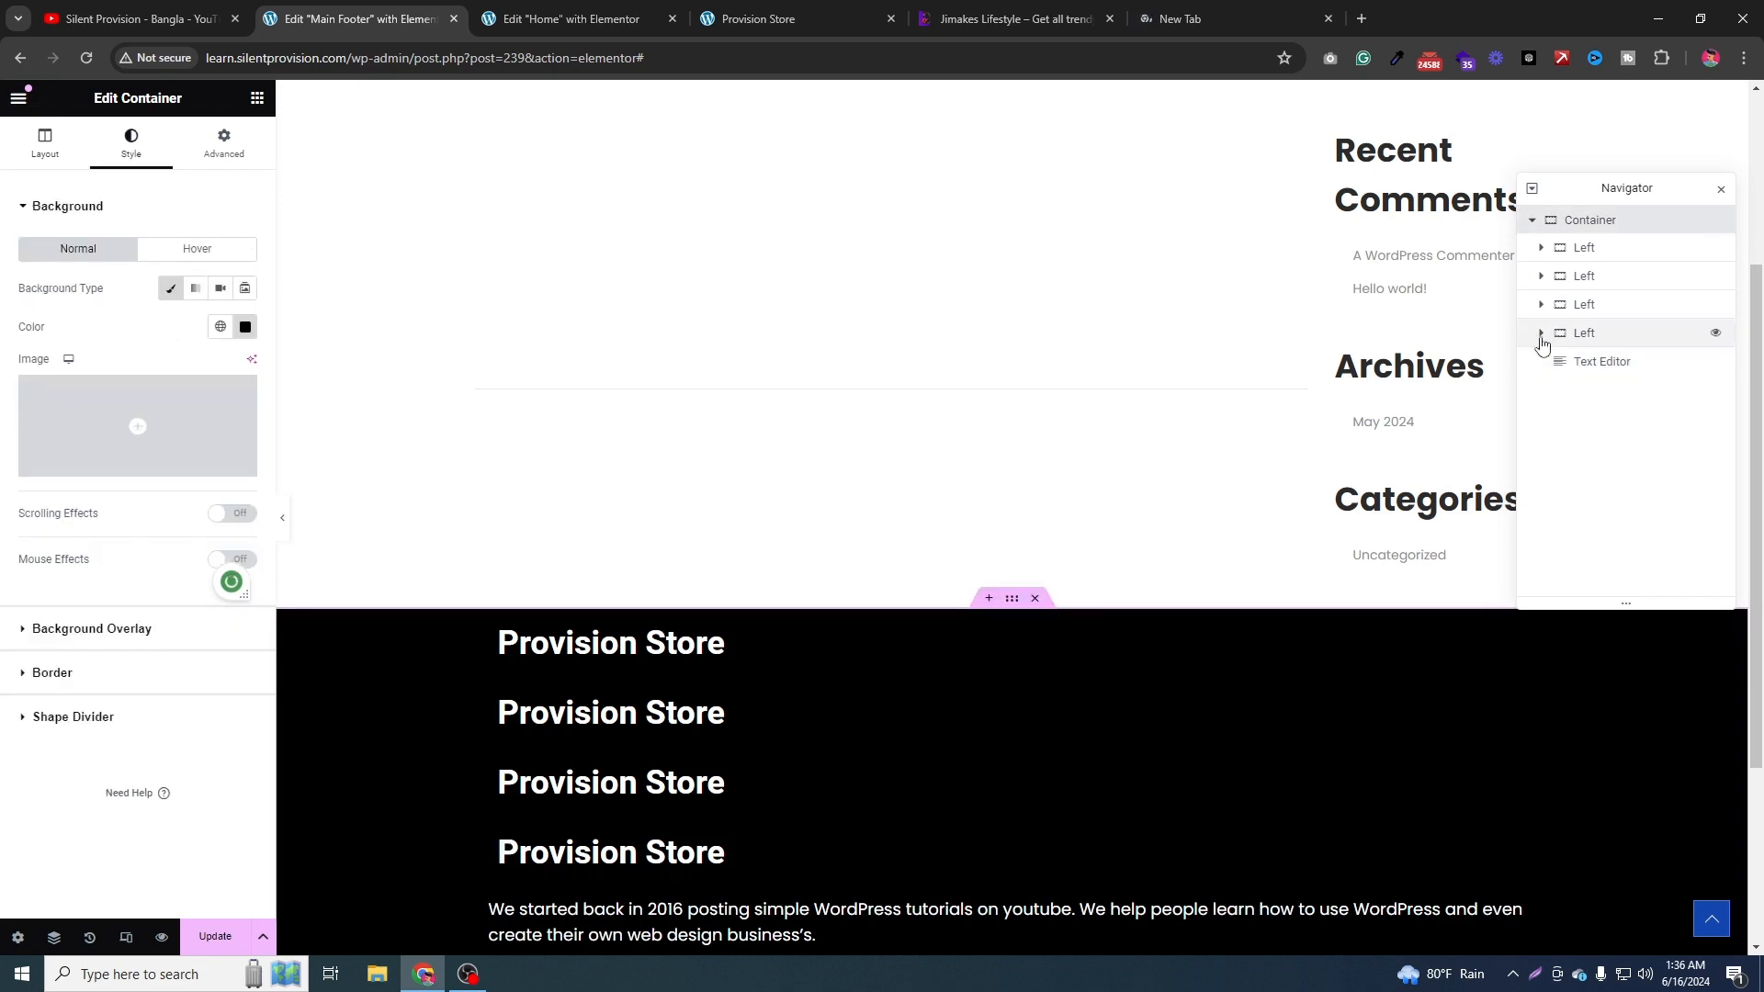
click(1542, 334)
click(1541, 335)
scroll(812, 707, down, 3)
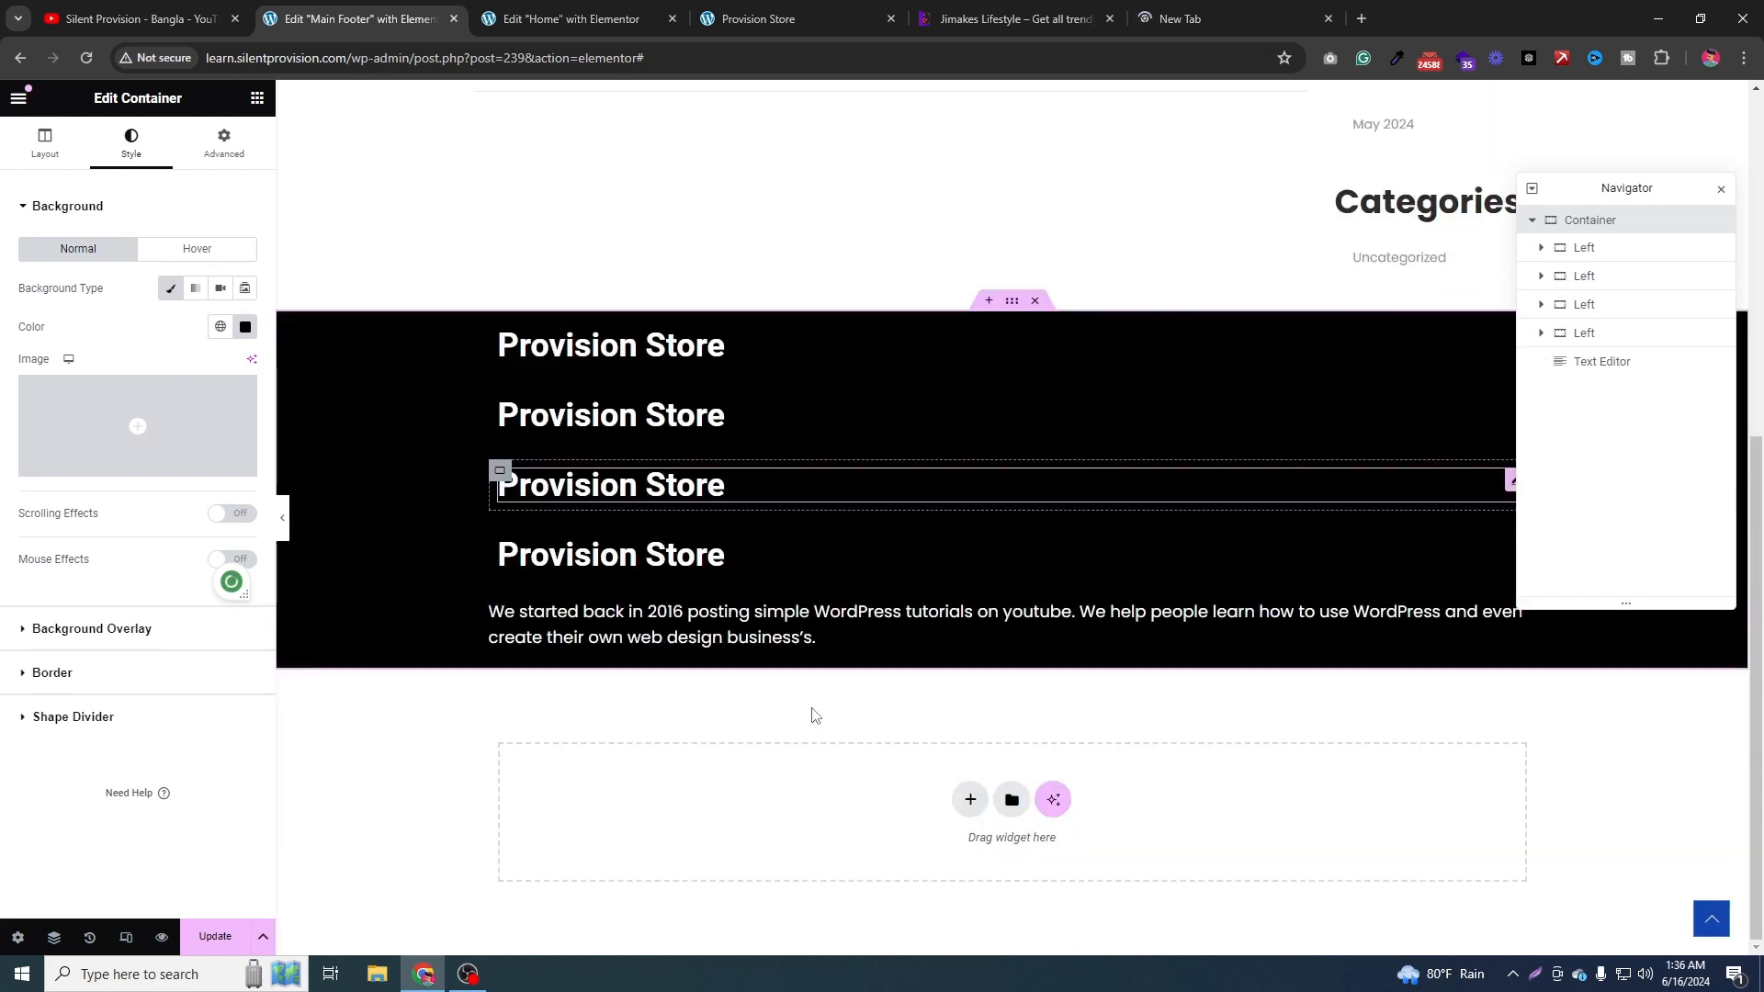
click(1562, 305)
click(1542, 306)
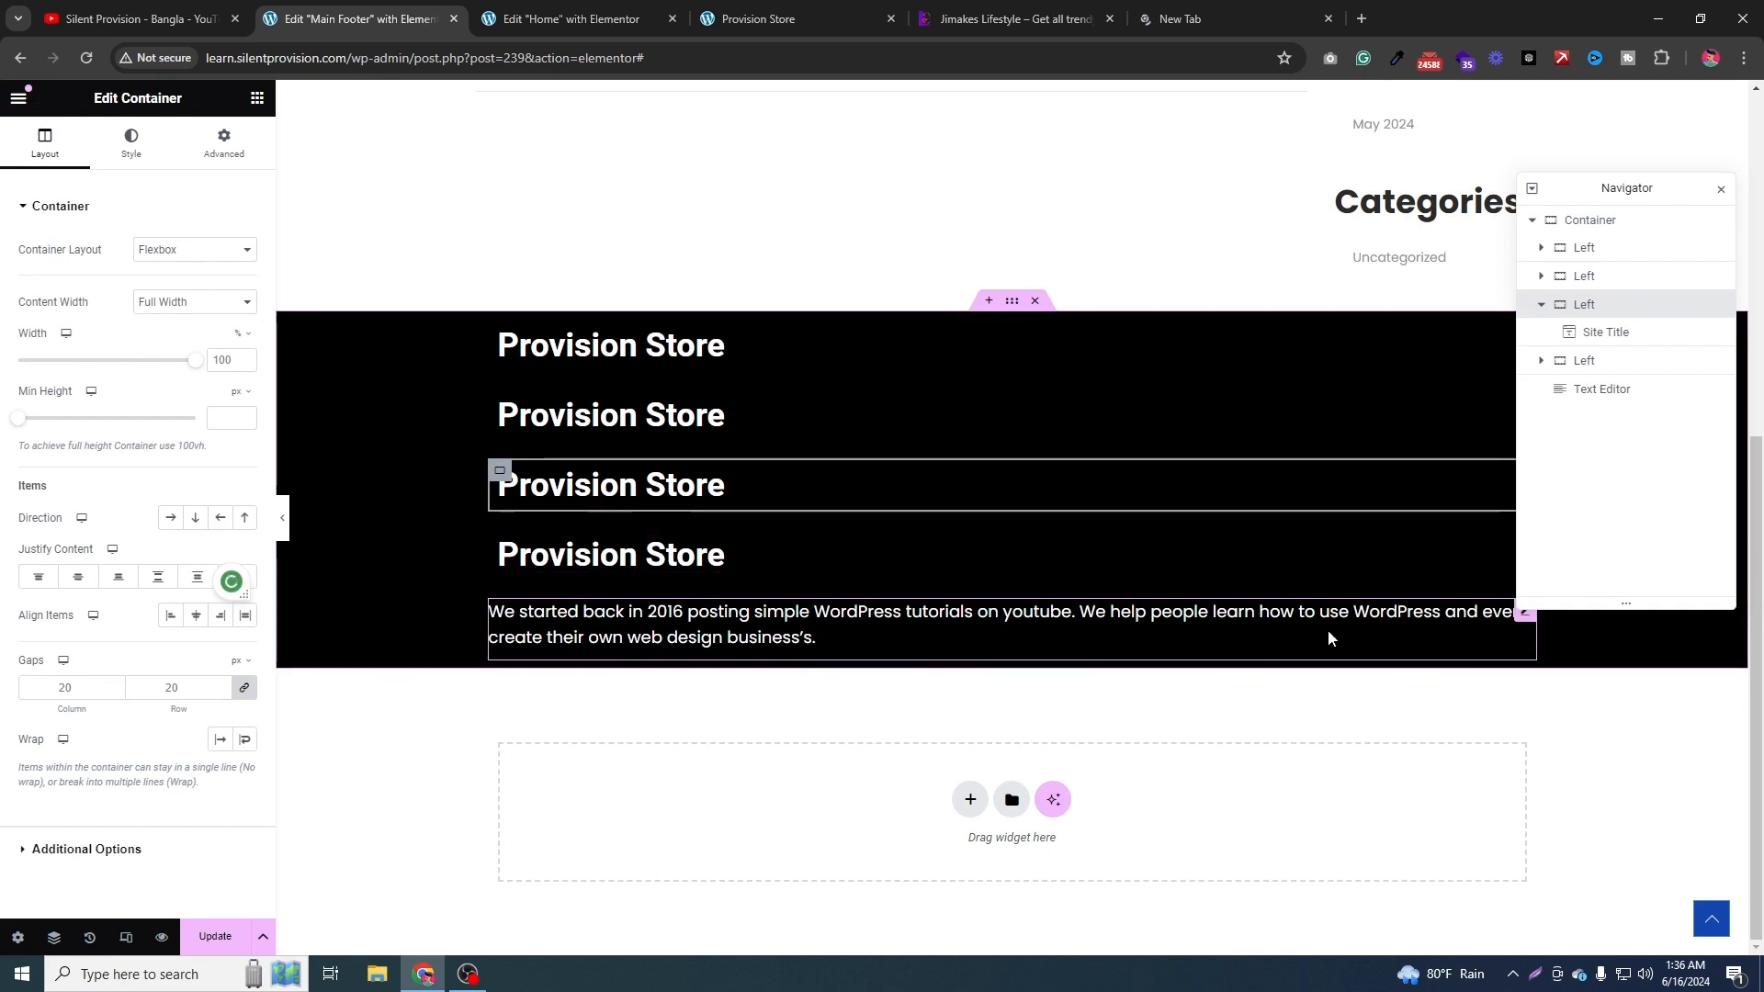
scroll(1470, 625, up, 2)
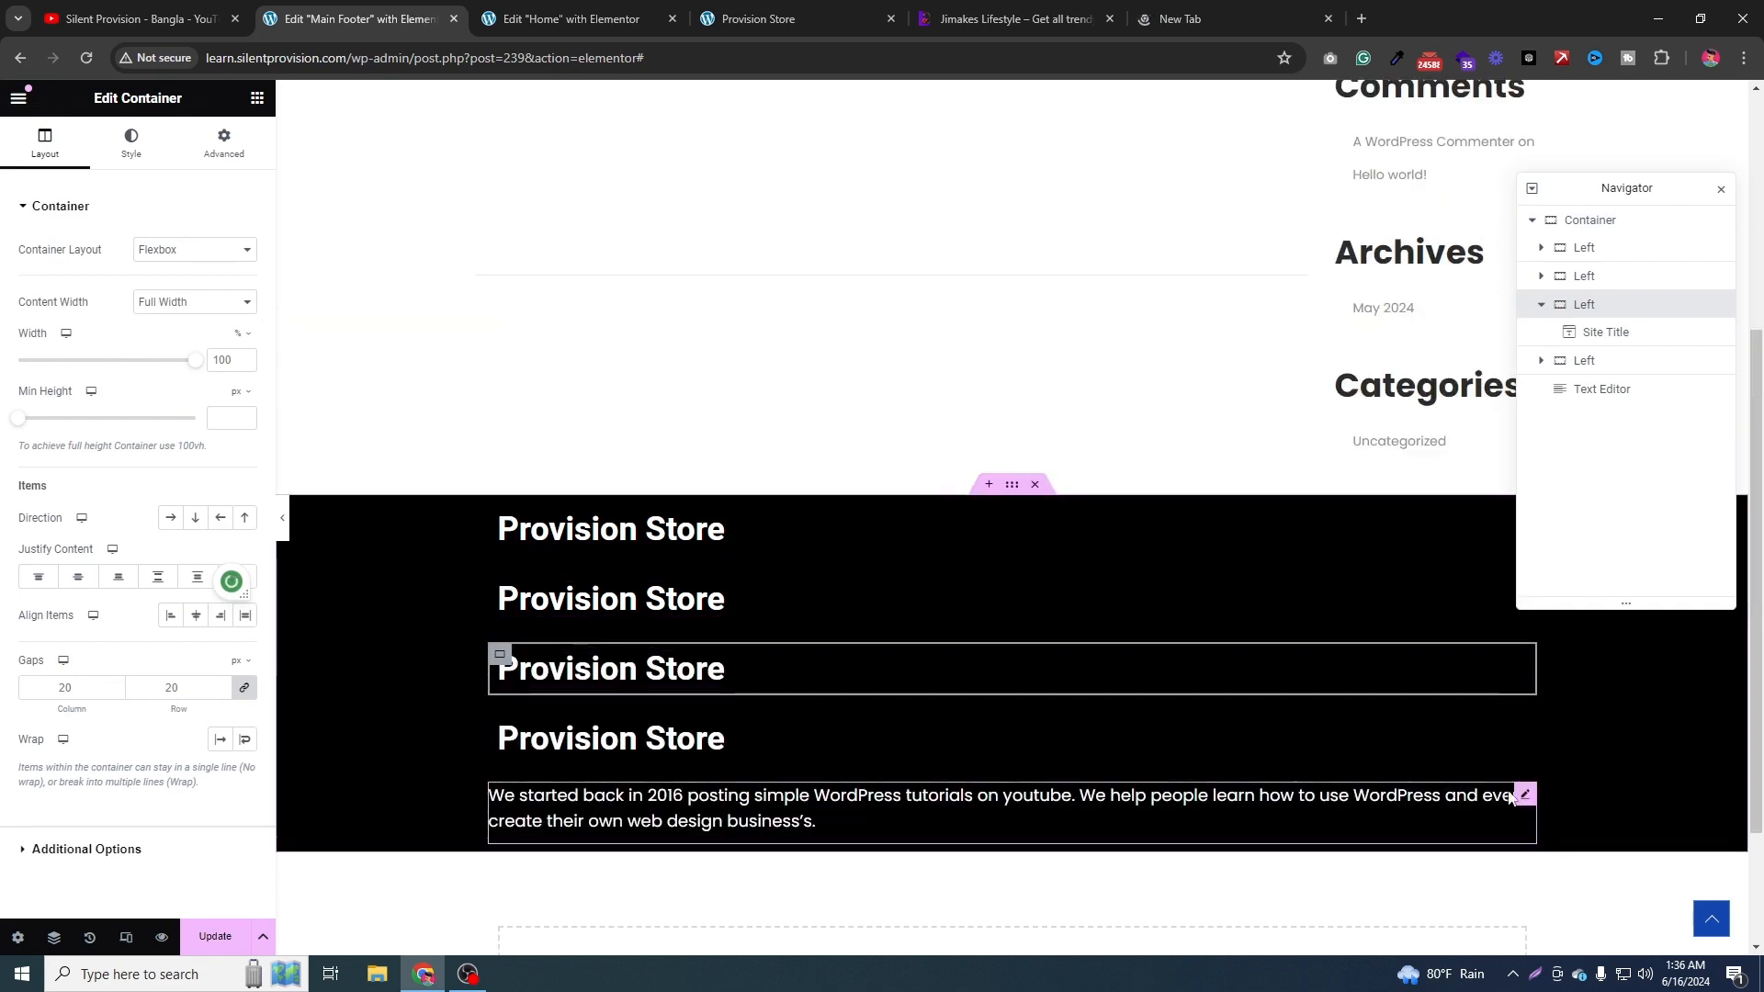
drag(1456, 798, 1445, 548)
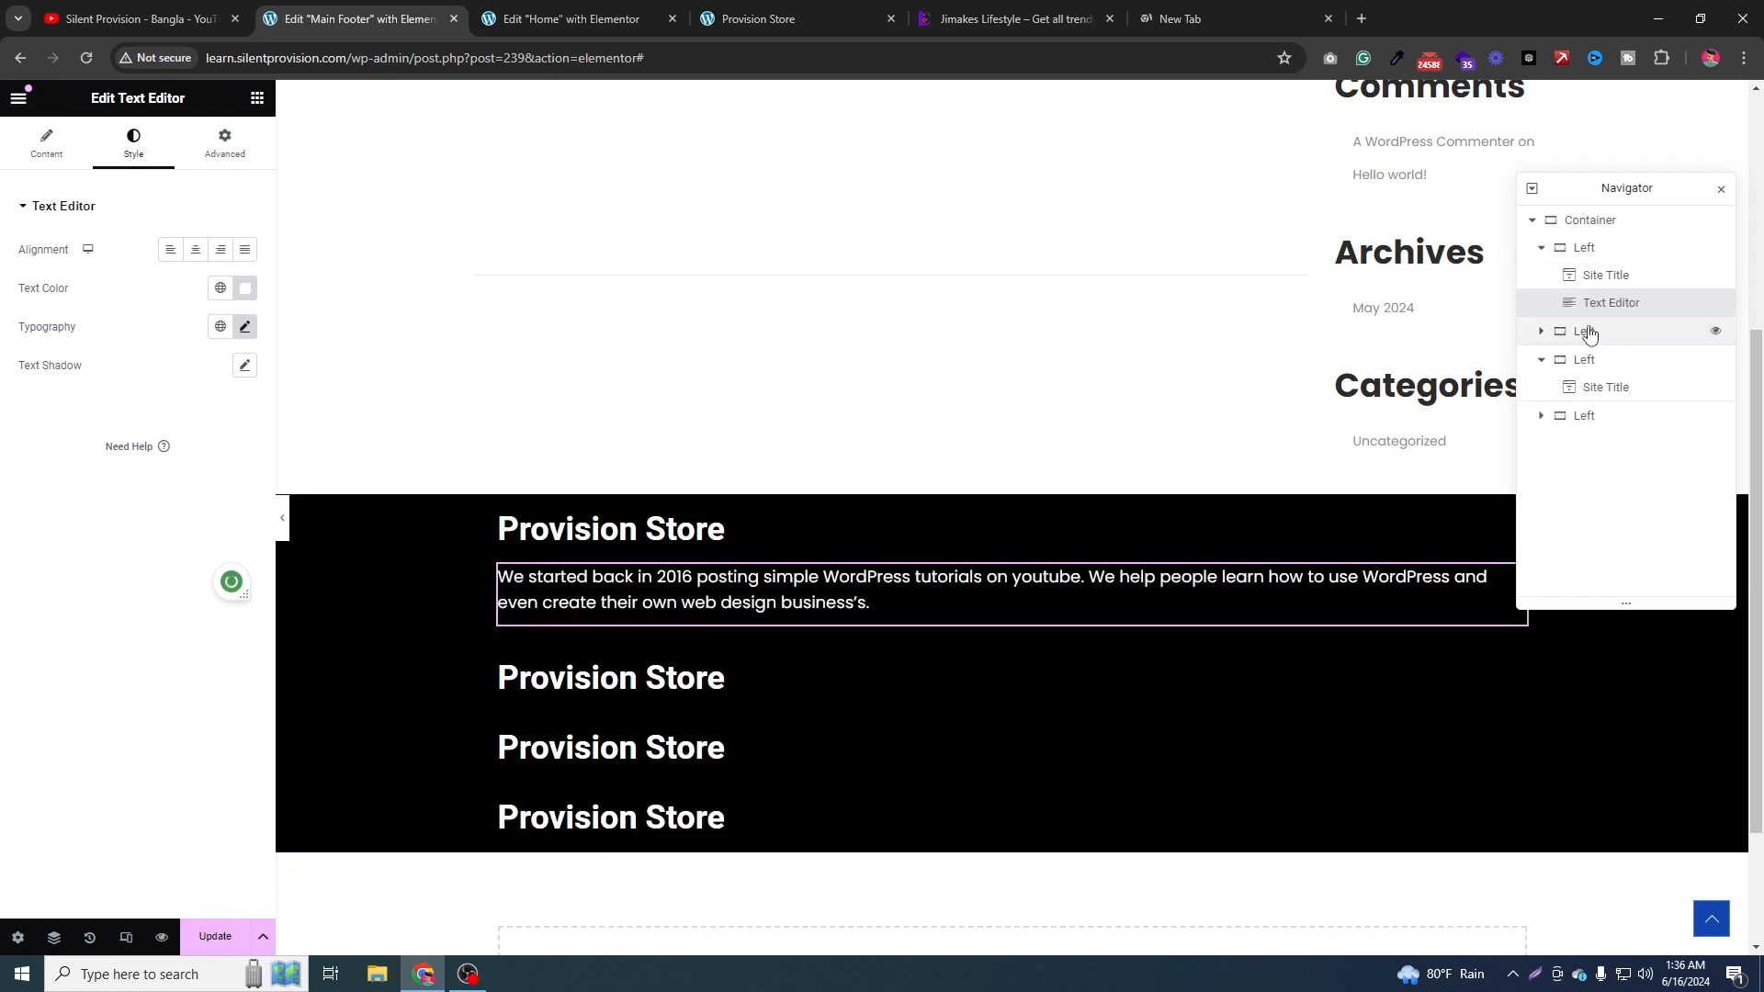
Delete the three duplicated Left containers that hold only a site title.
right_click(1616, 339)
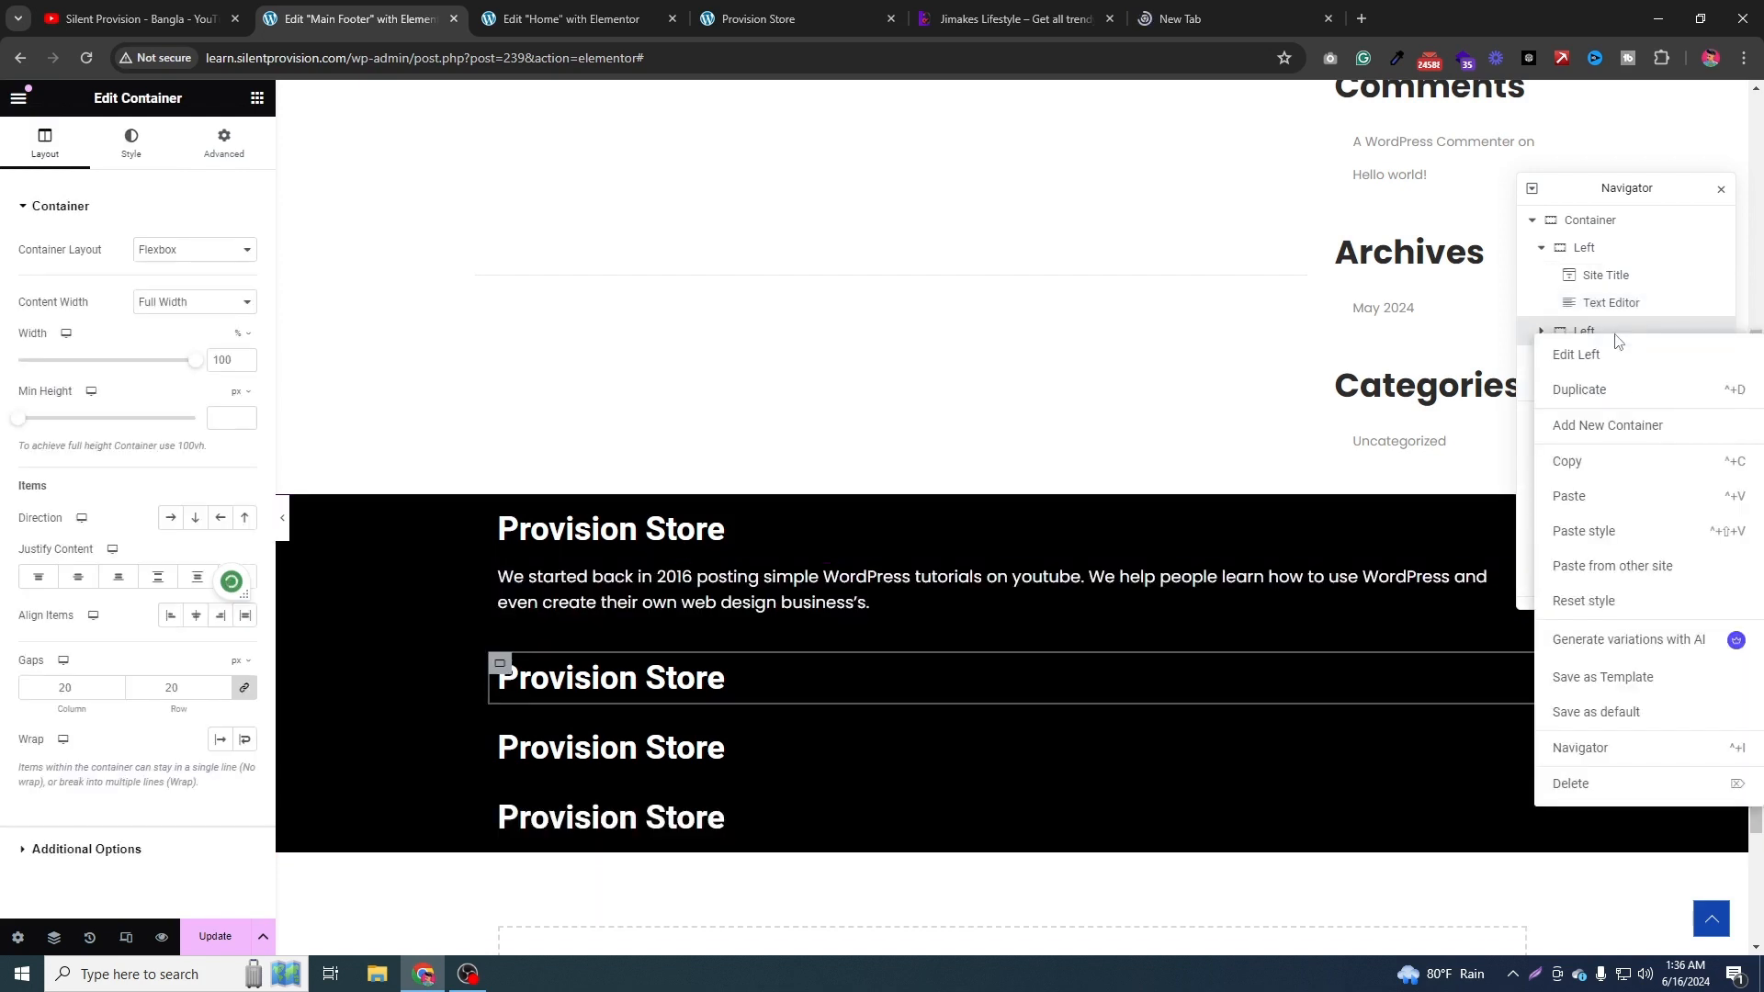
click(1576, 784)
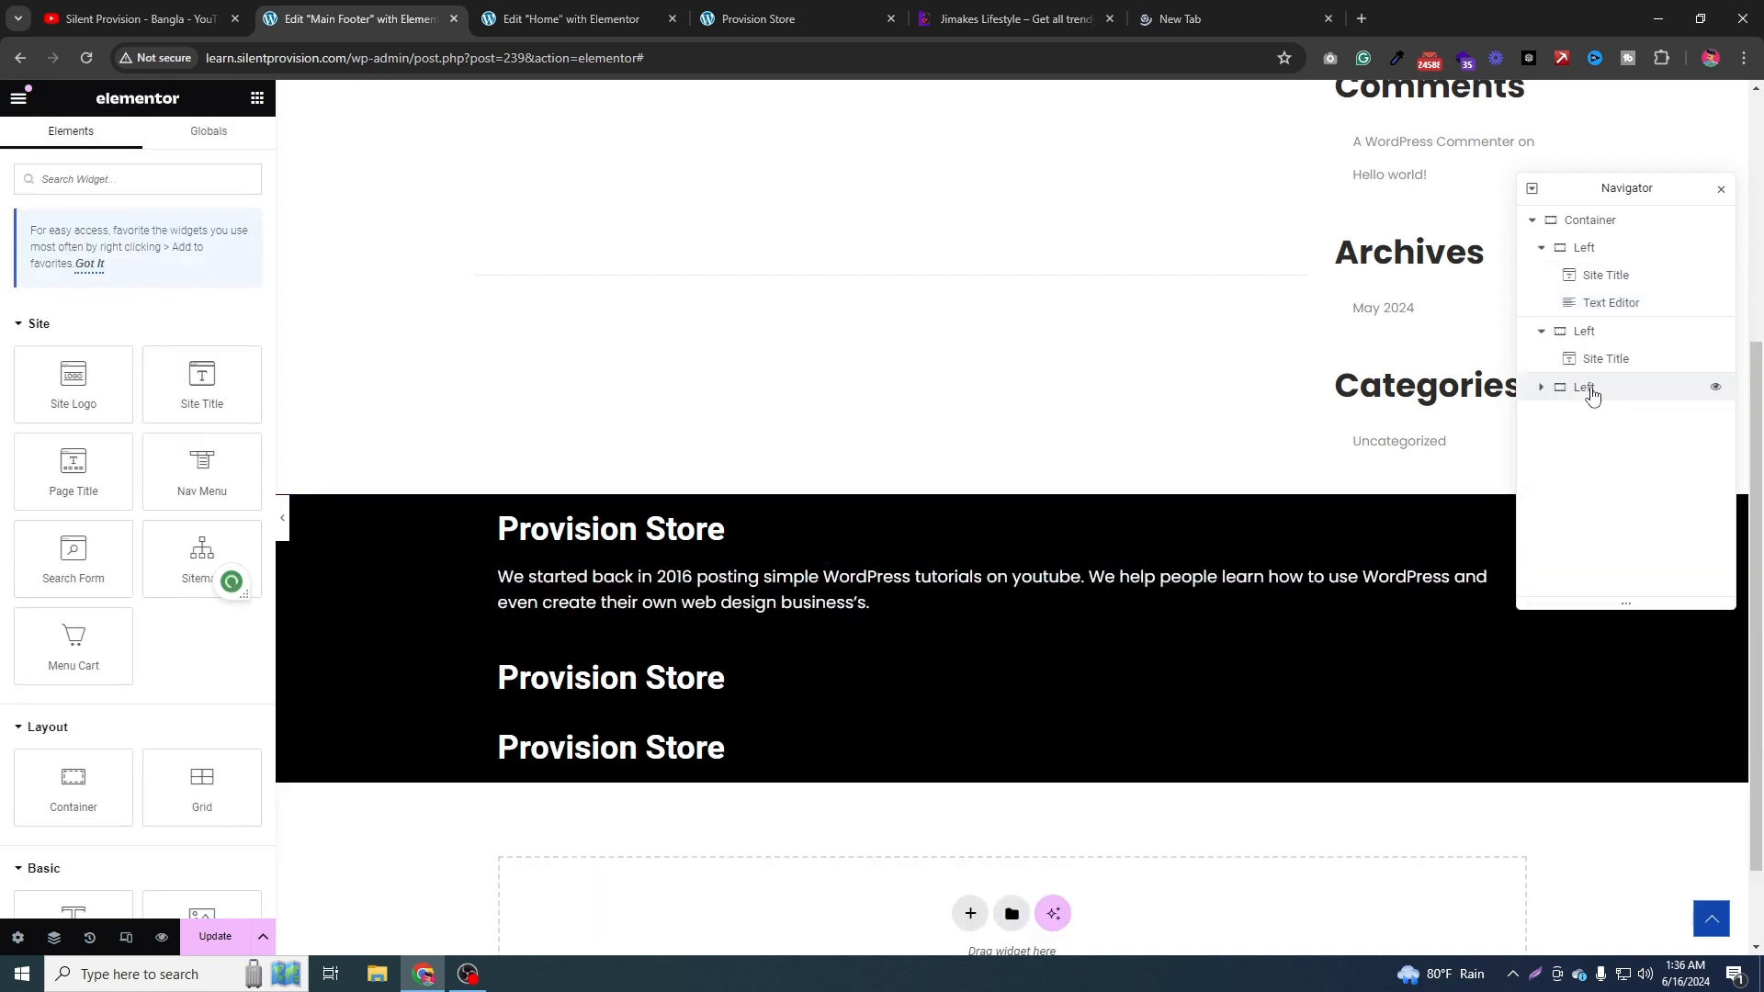
right_click(1592, 393)
click(1614, 784)
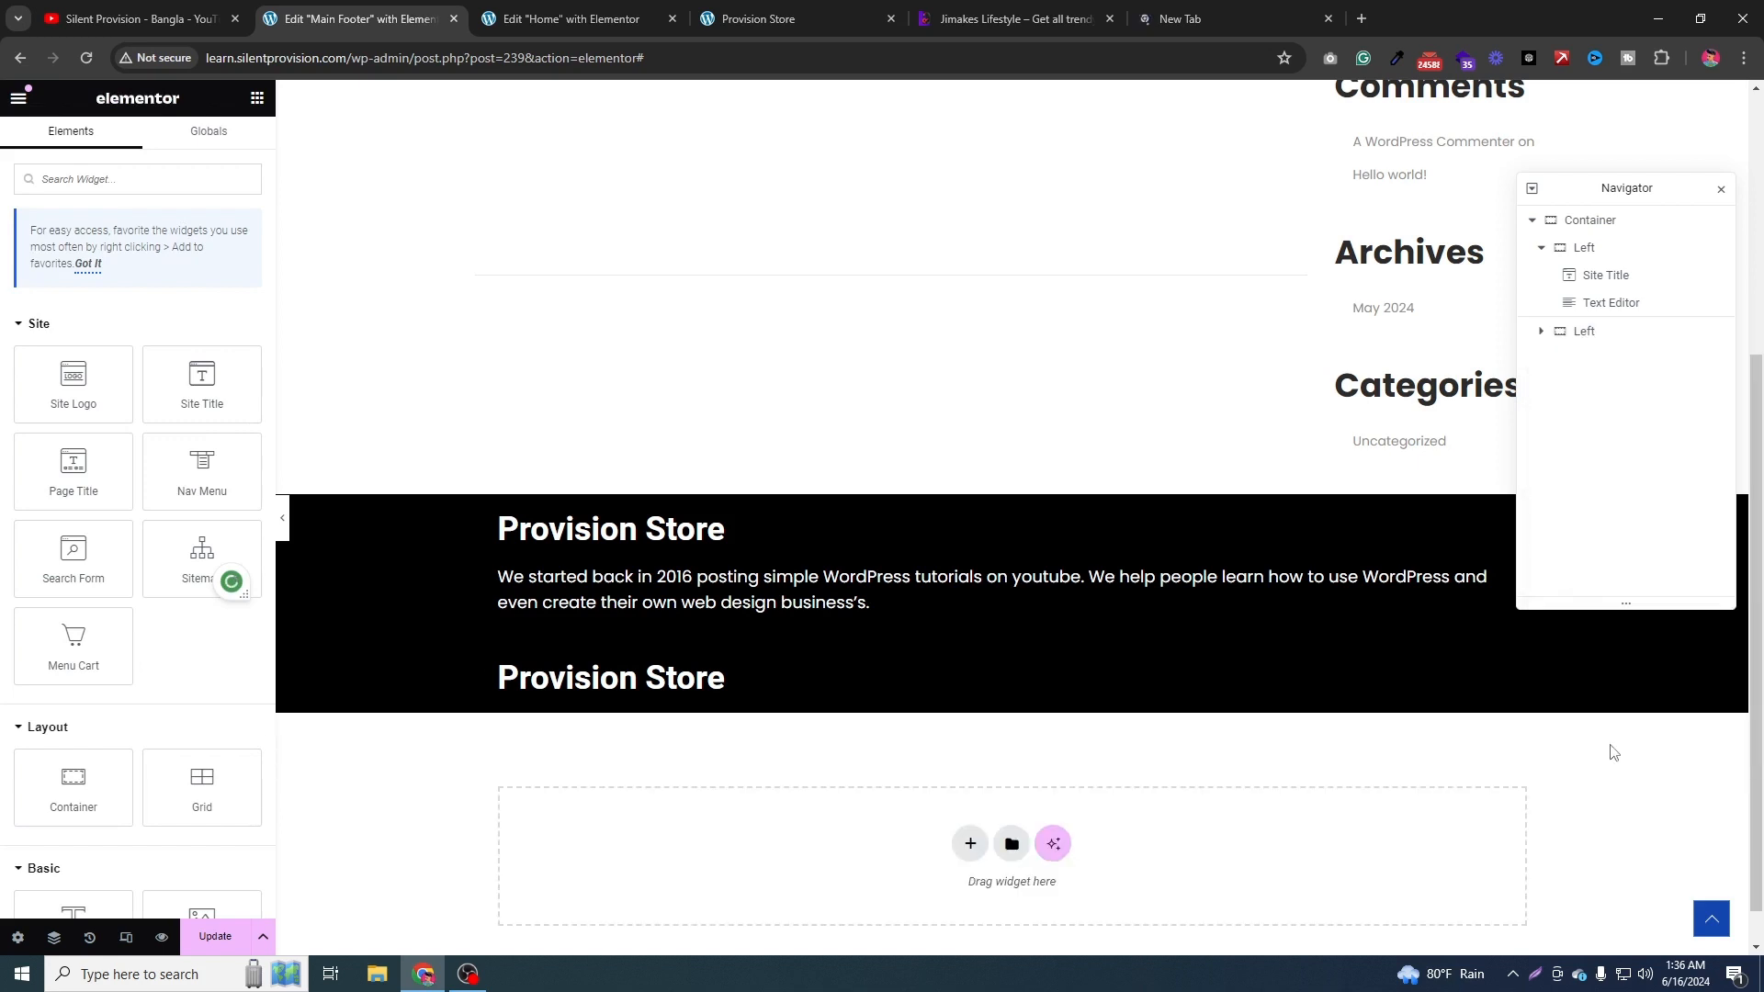
right_click(1597, 333)
key(Delete)
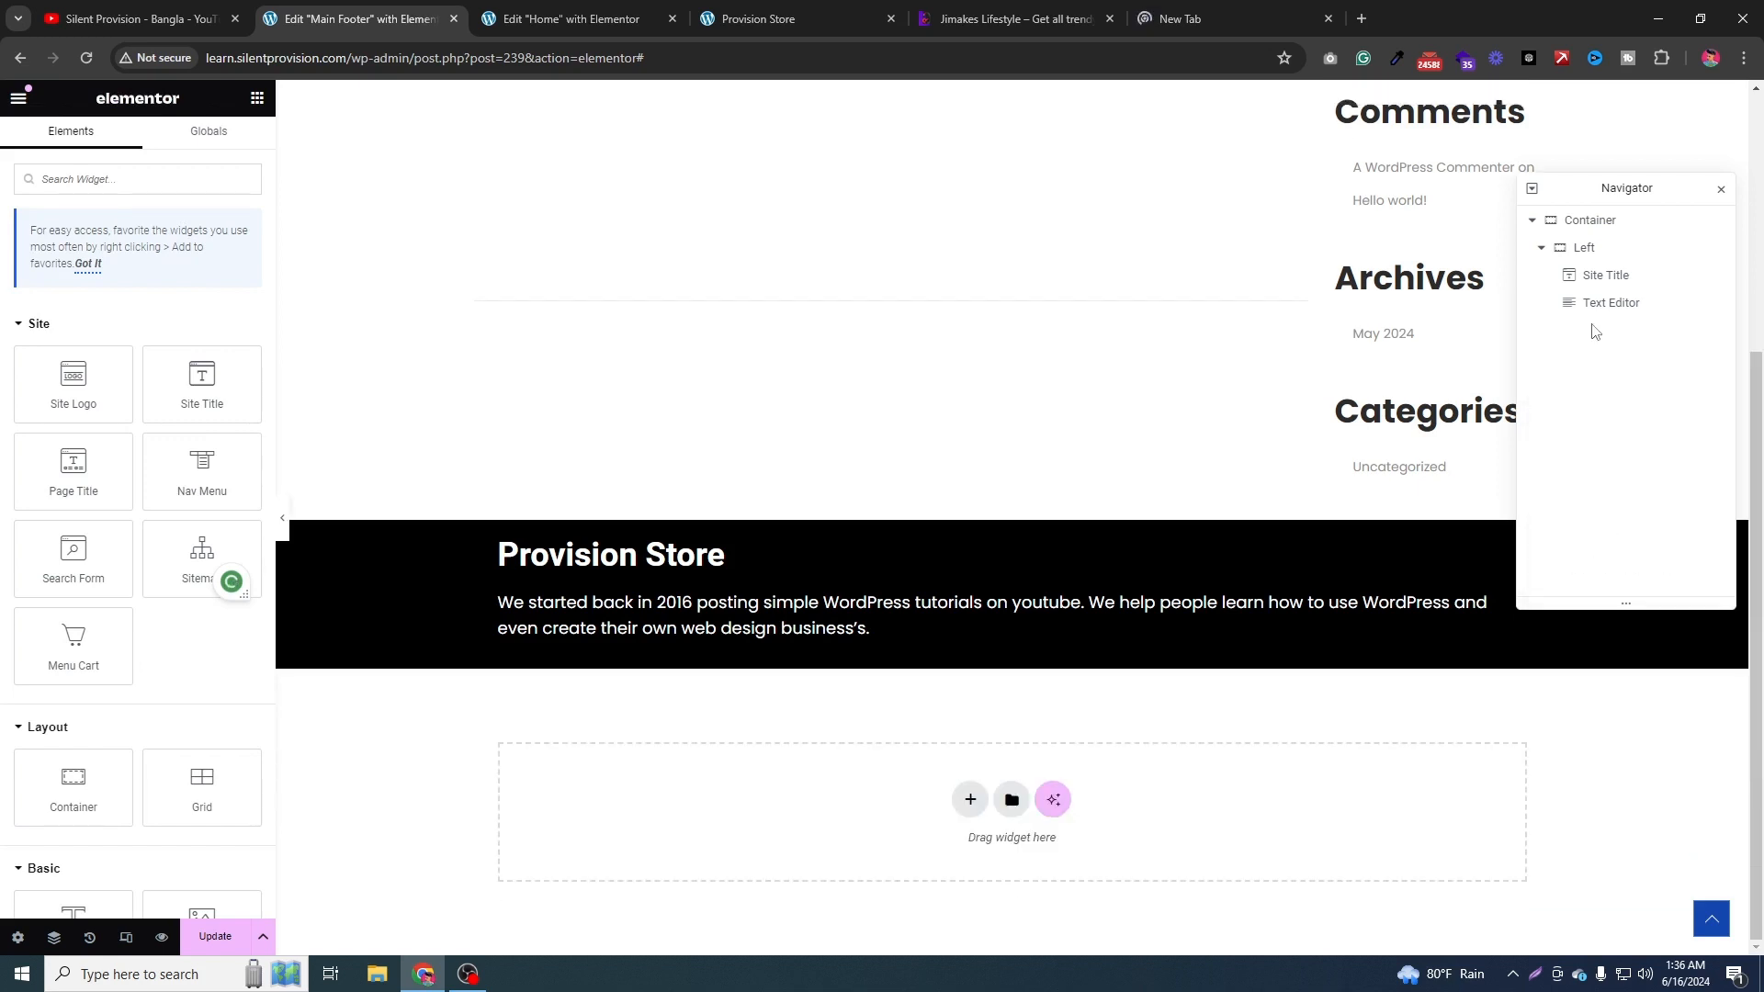
Duplicate the Left container with the site title and description three times to form four footer columns.
click(1544, 253)
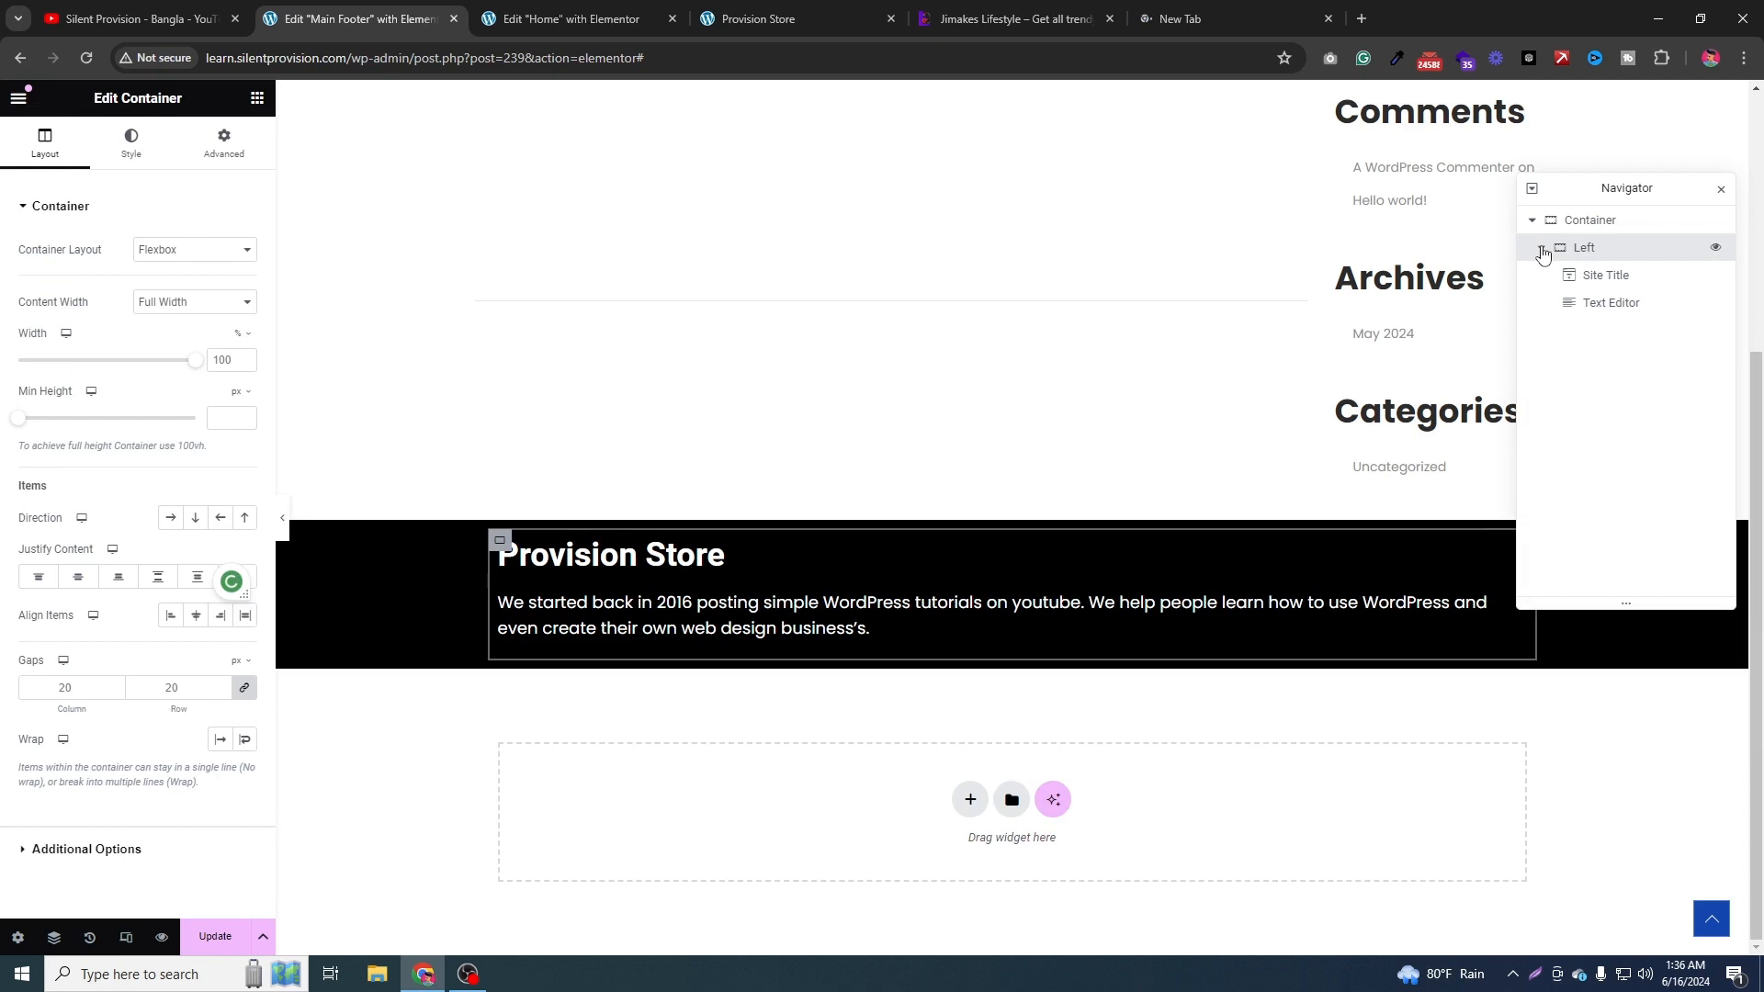
click(1543, 249)
right_click(1587, 253)
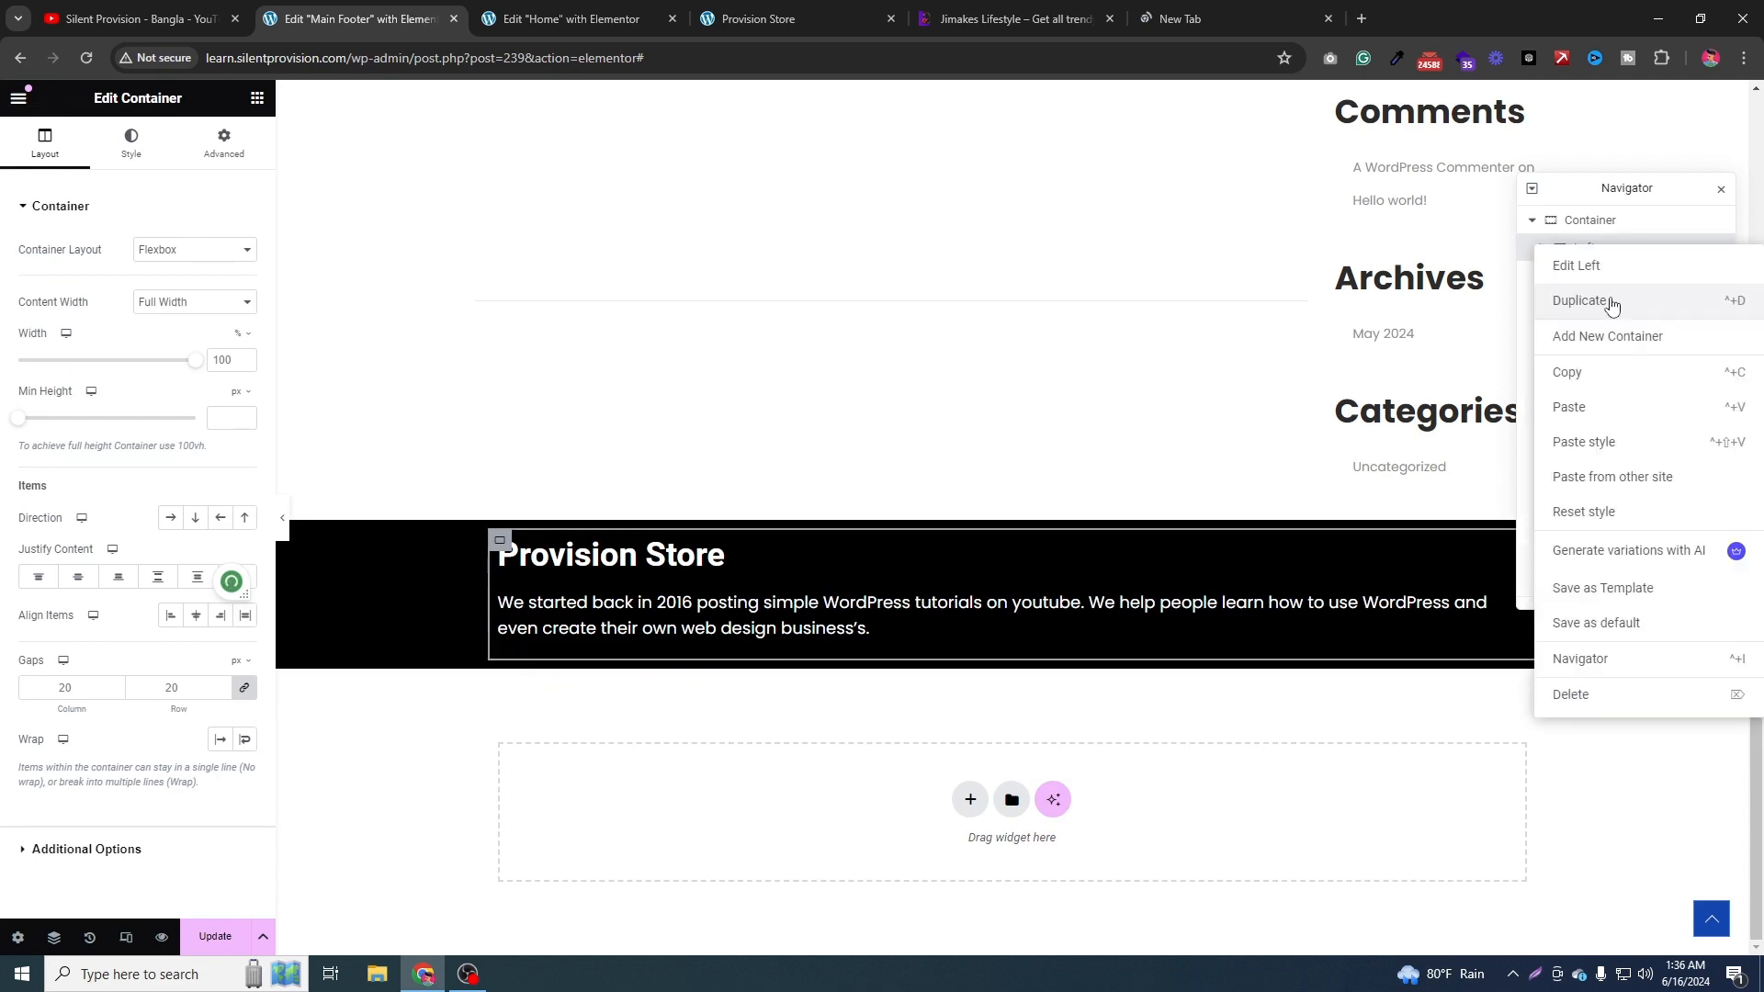
click(1612, 304)
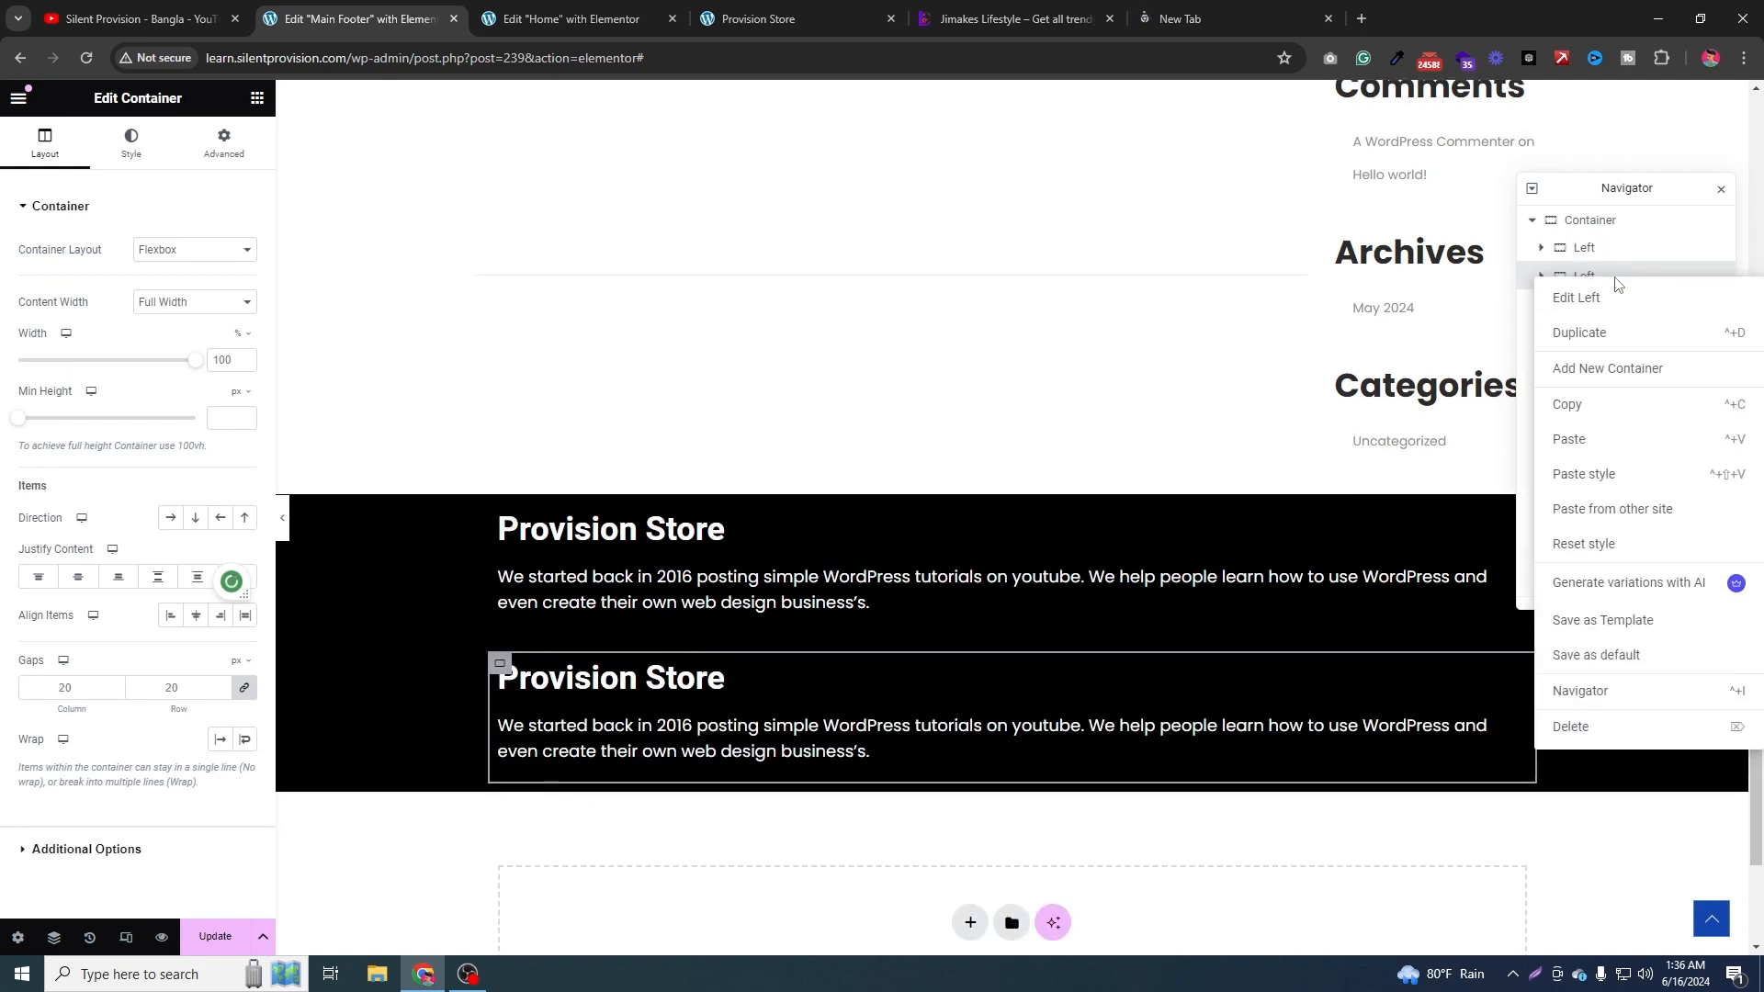
click(1621, 339)
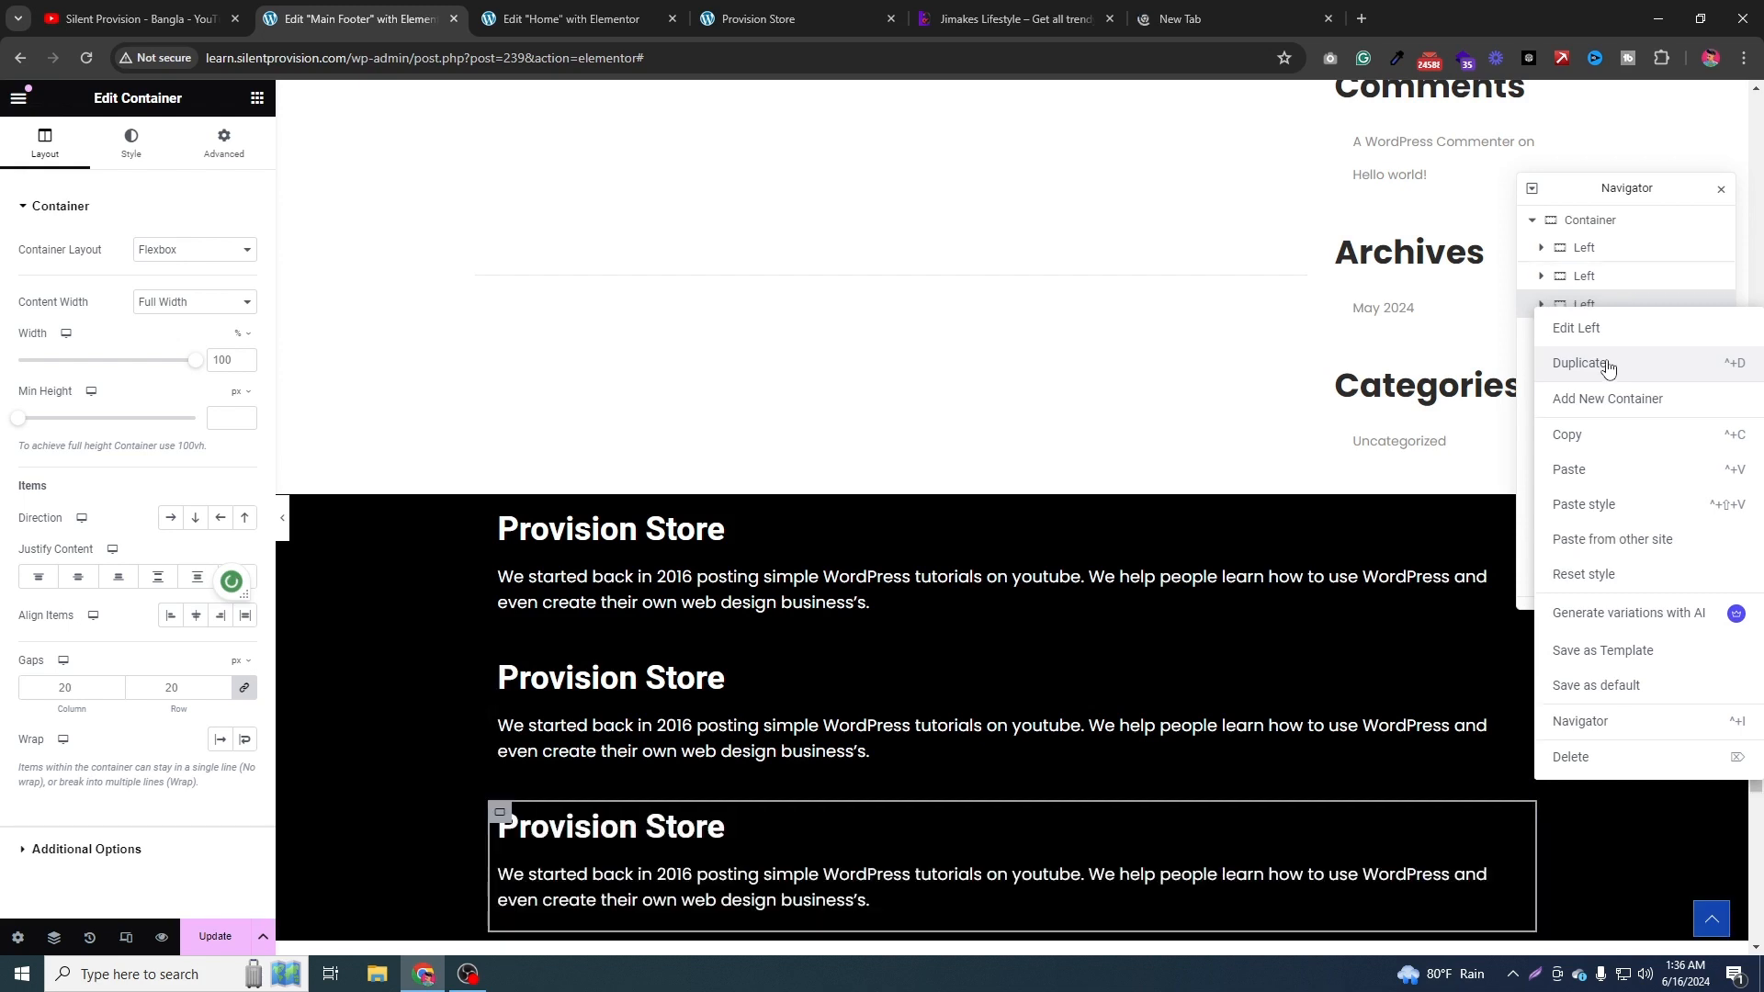
click(1608, 368)
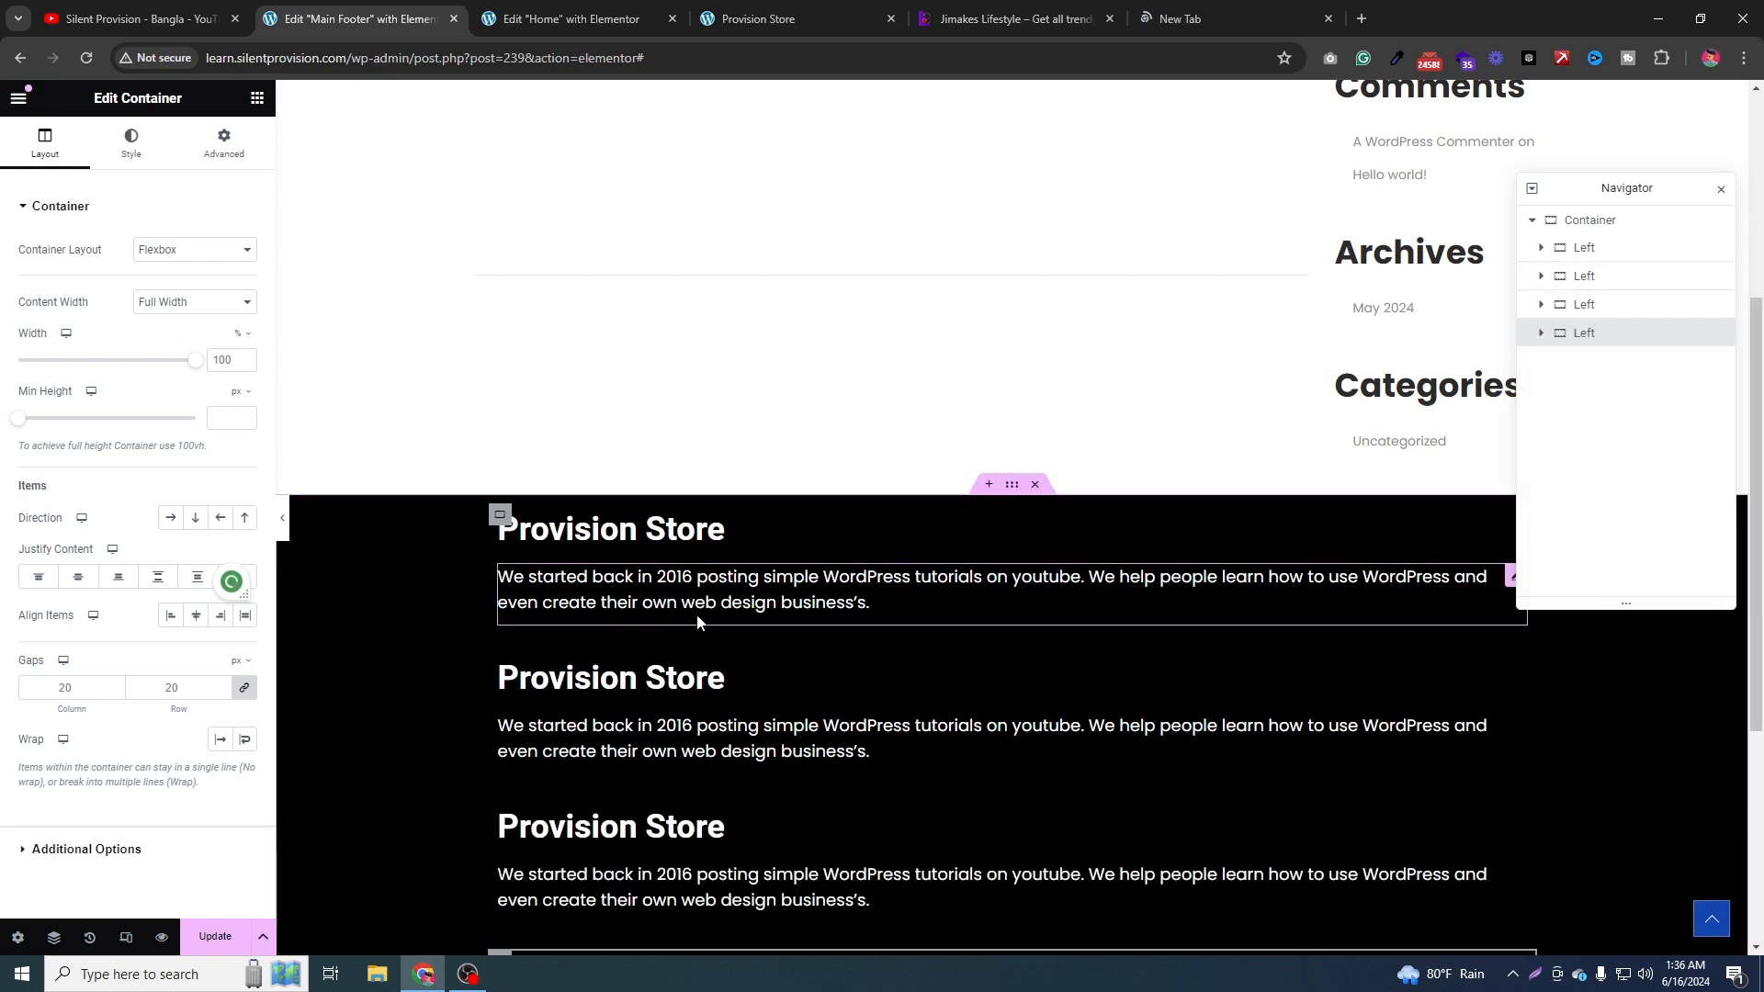
Set the parent container's items direction to Row - horizontal so the four Left containers sit side by side.
scroll(698, 622, down, 2)
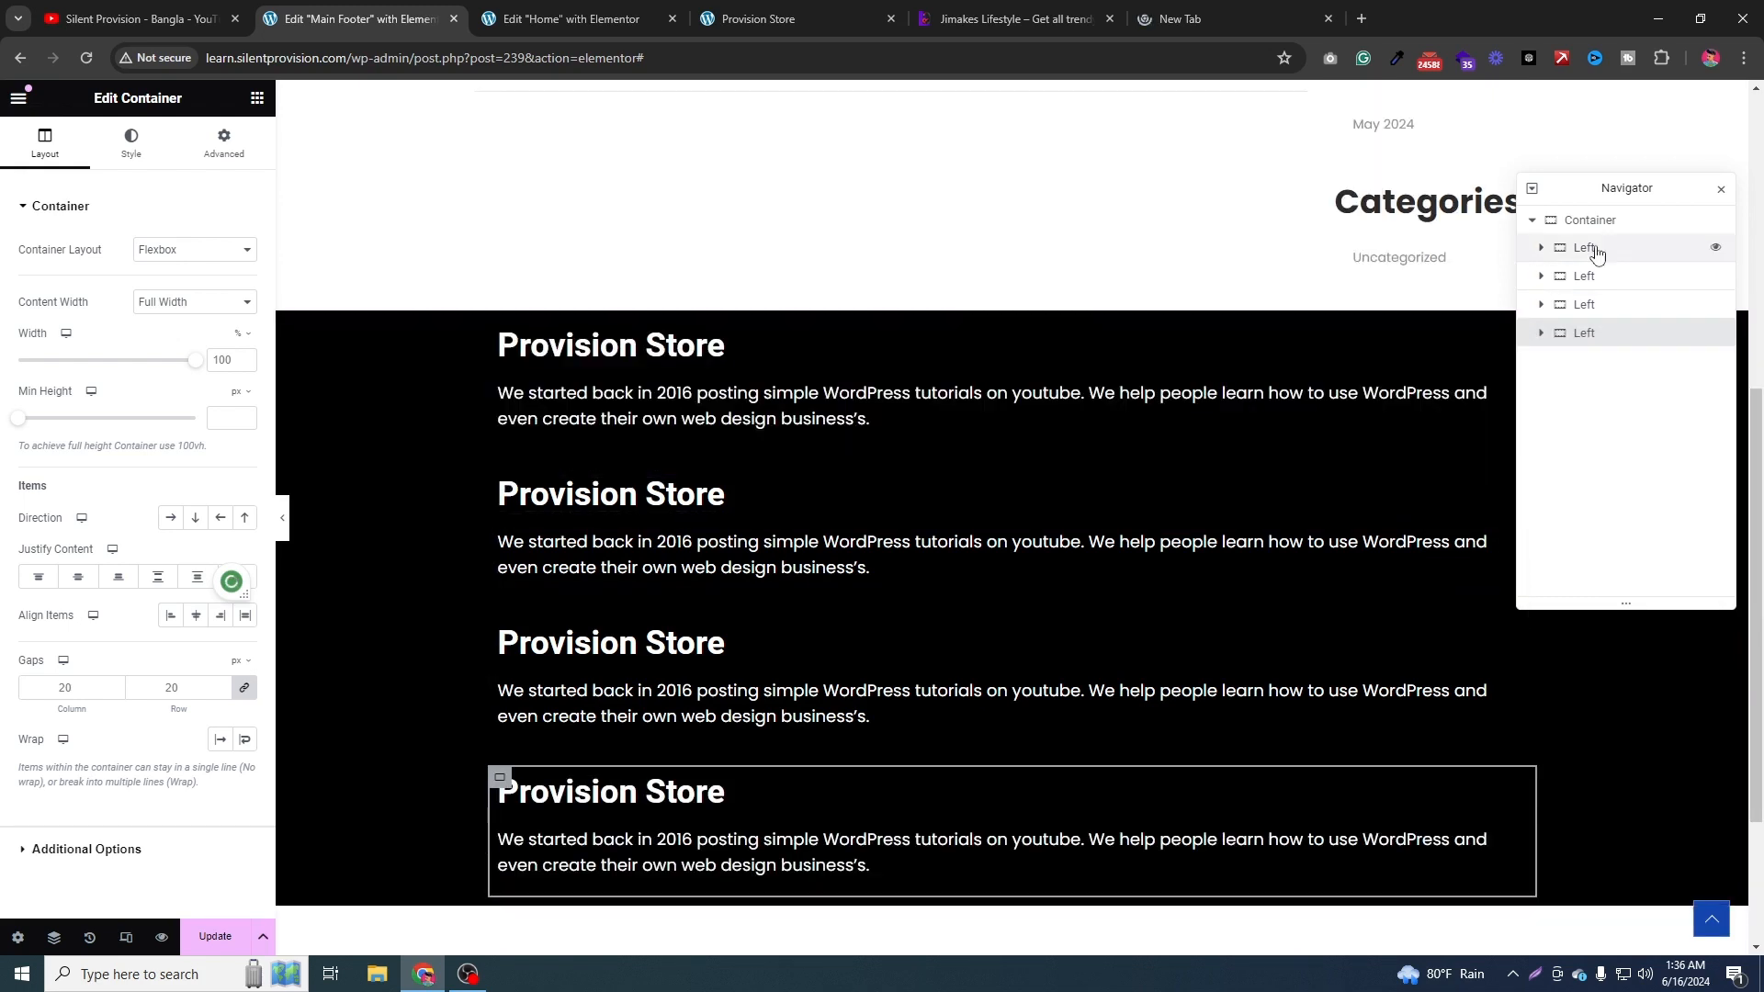
click(1608, 221)
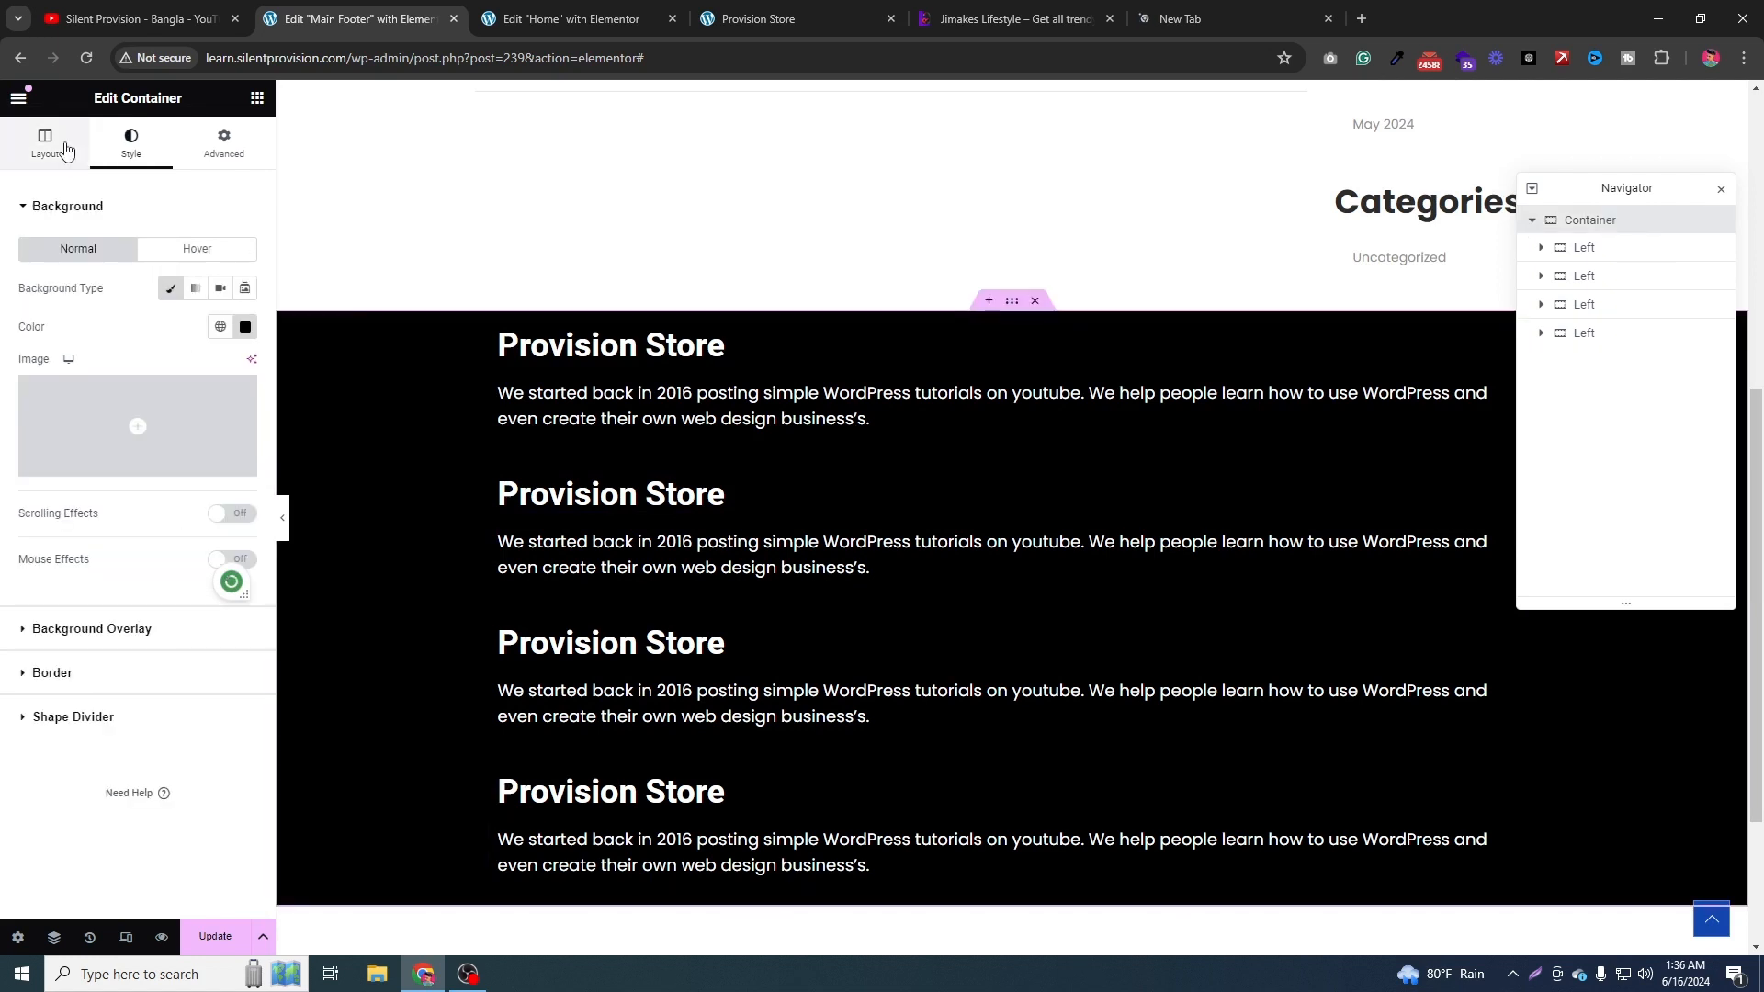
click(46, 147)
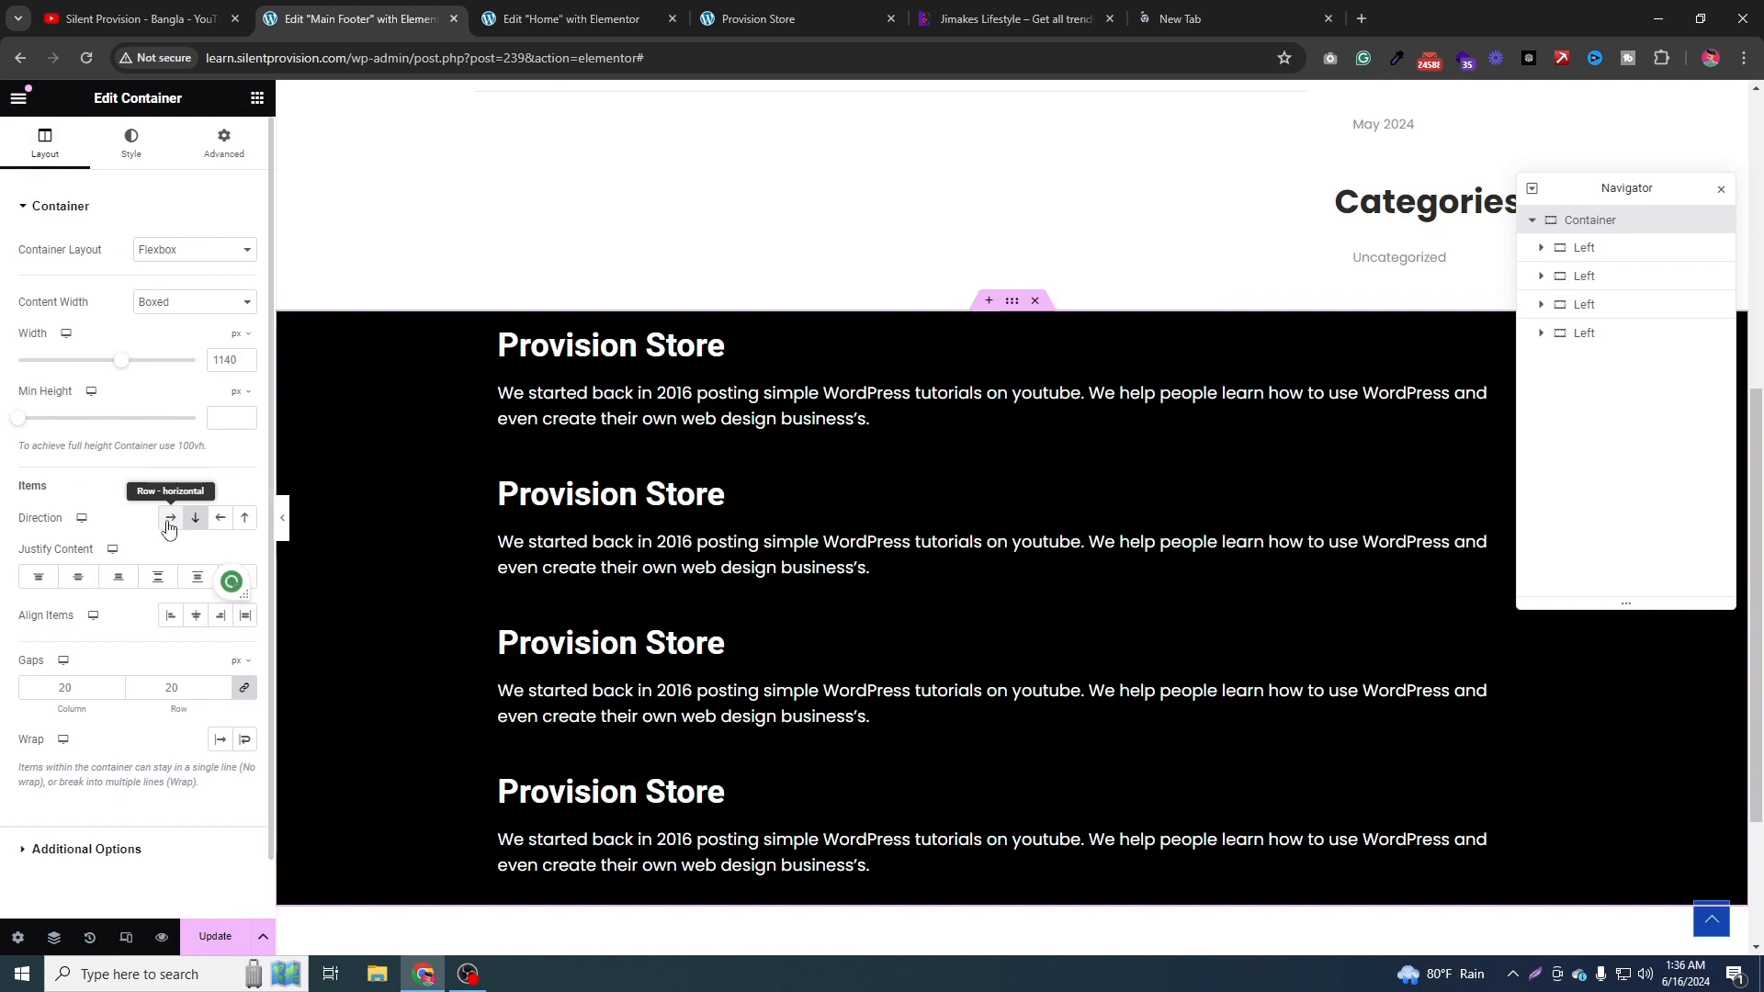
click(170, 519)
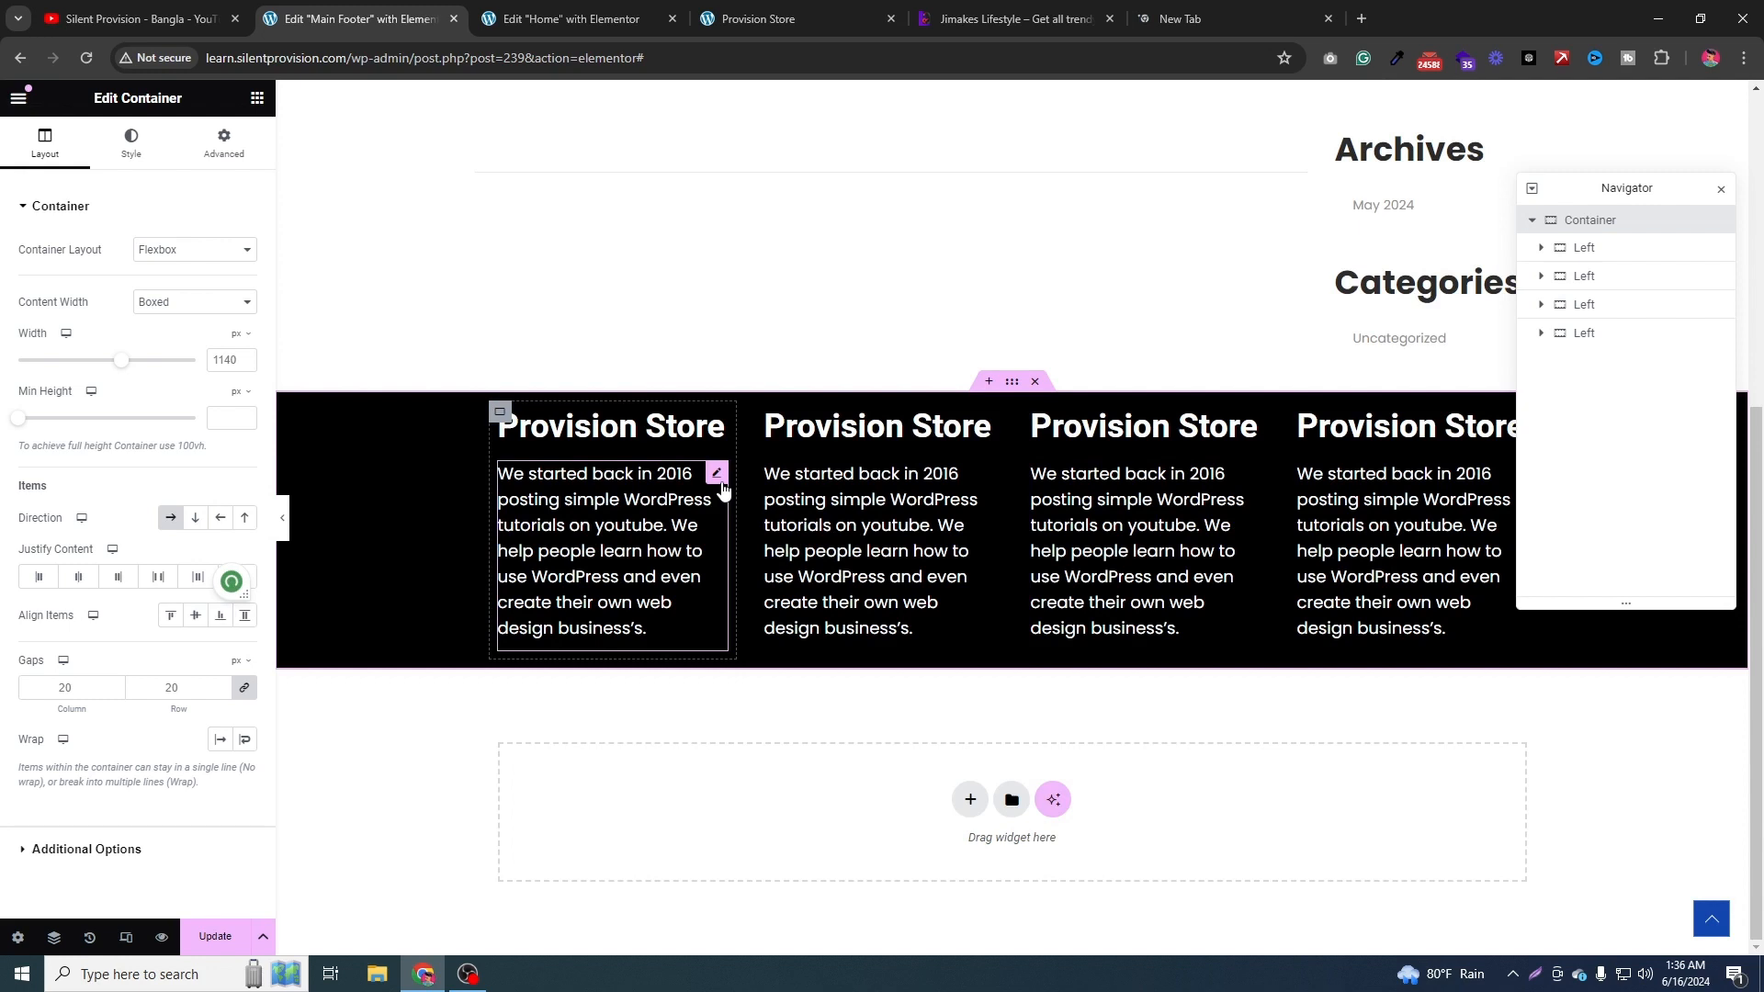
Try a 10 px gap between the footer columns, and set the gap back to 20 px.
double_click(66, 688)
text(10)
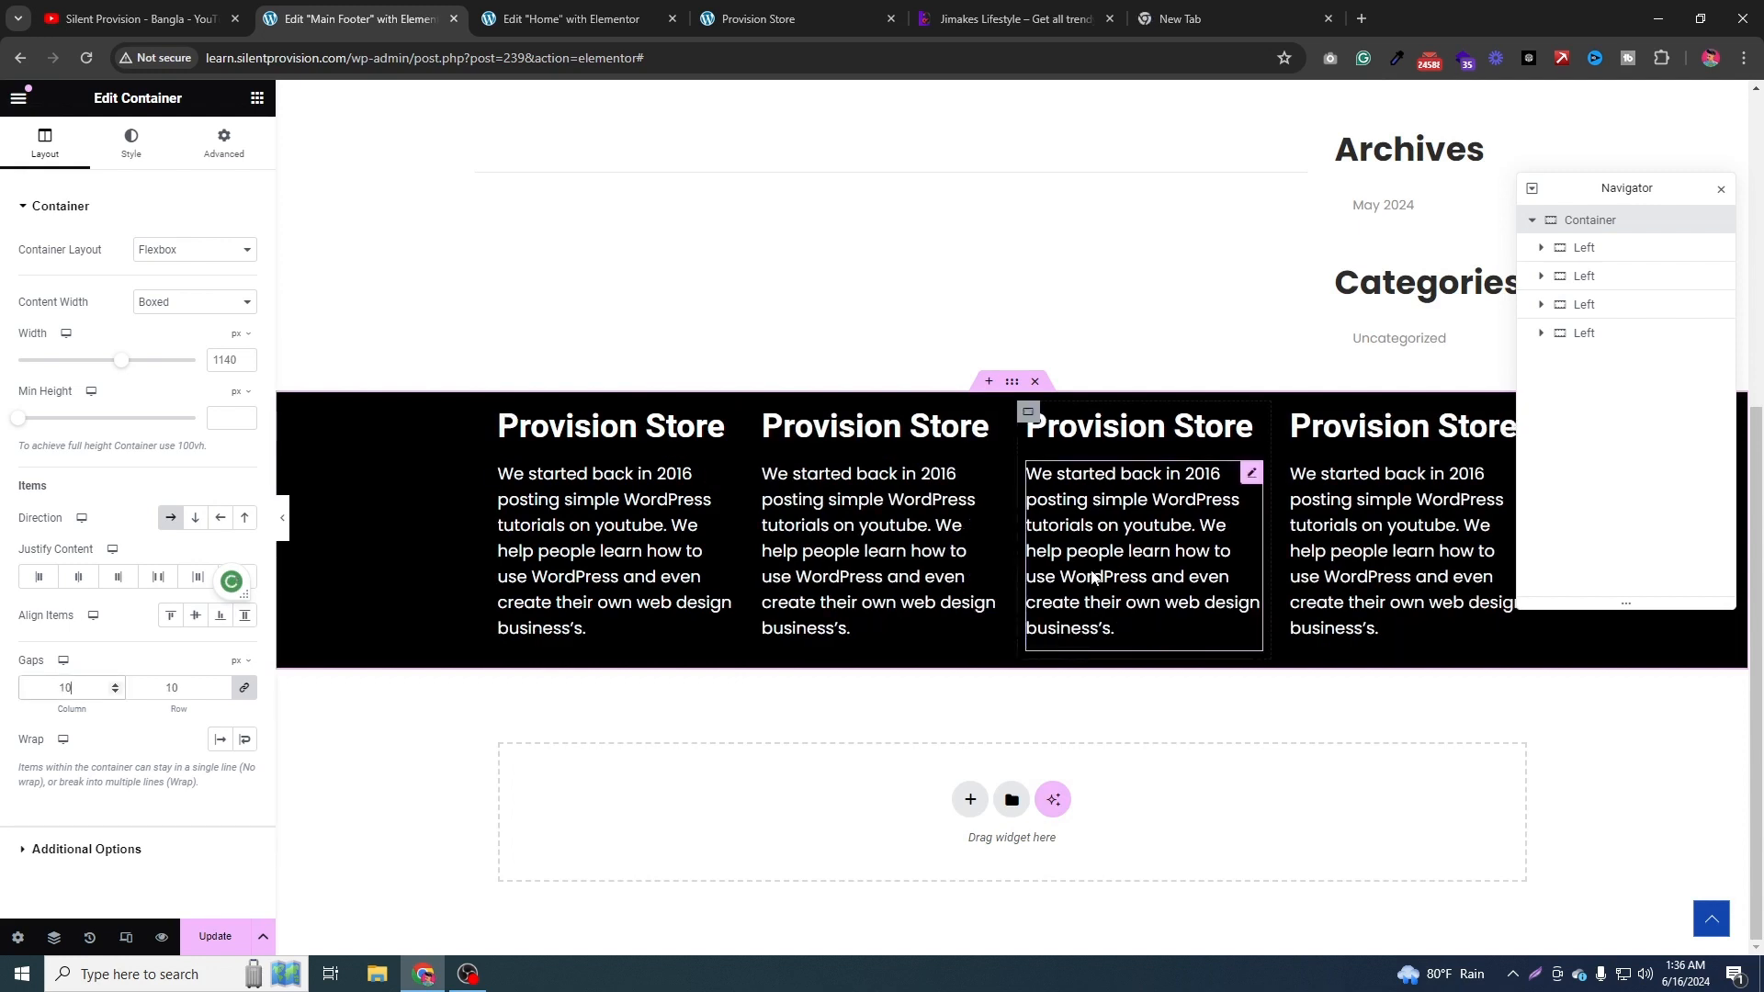
double_click(67, 687)
text(20)
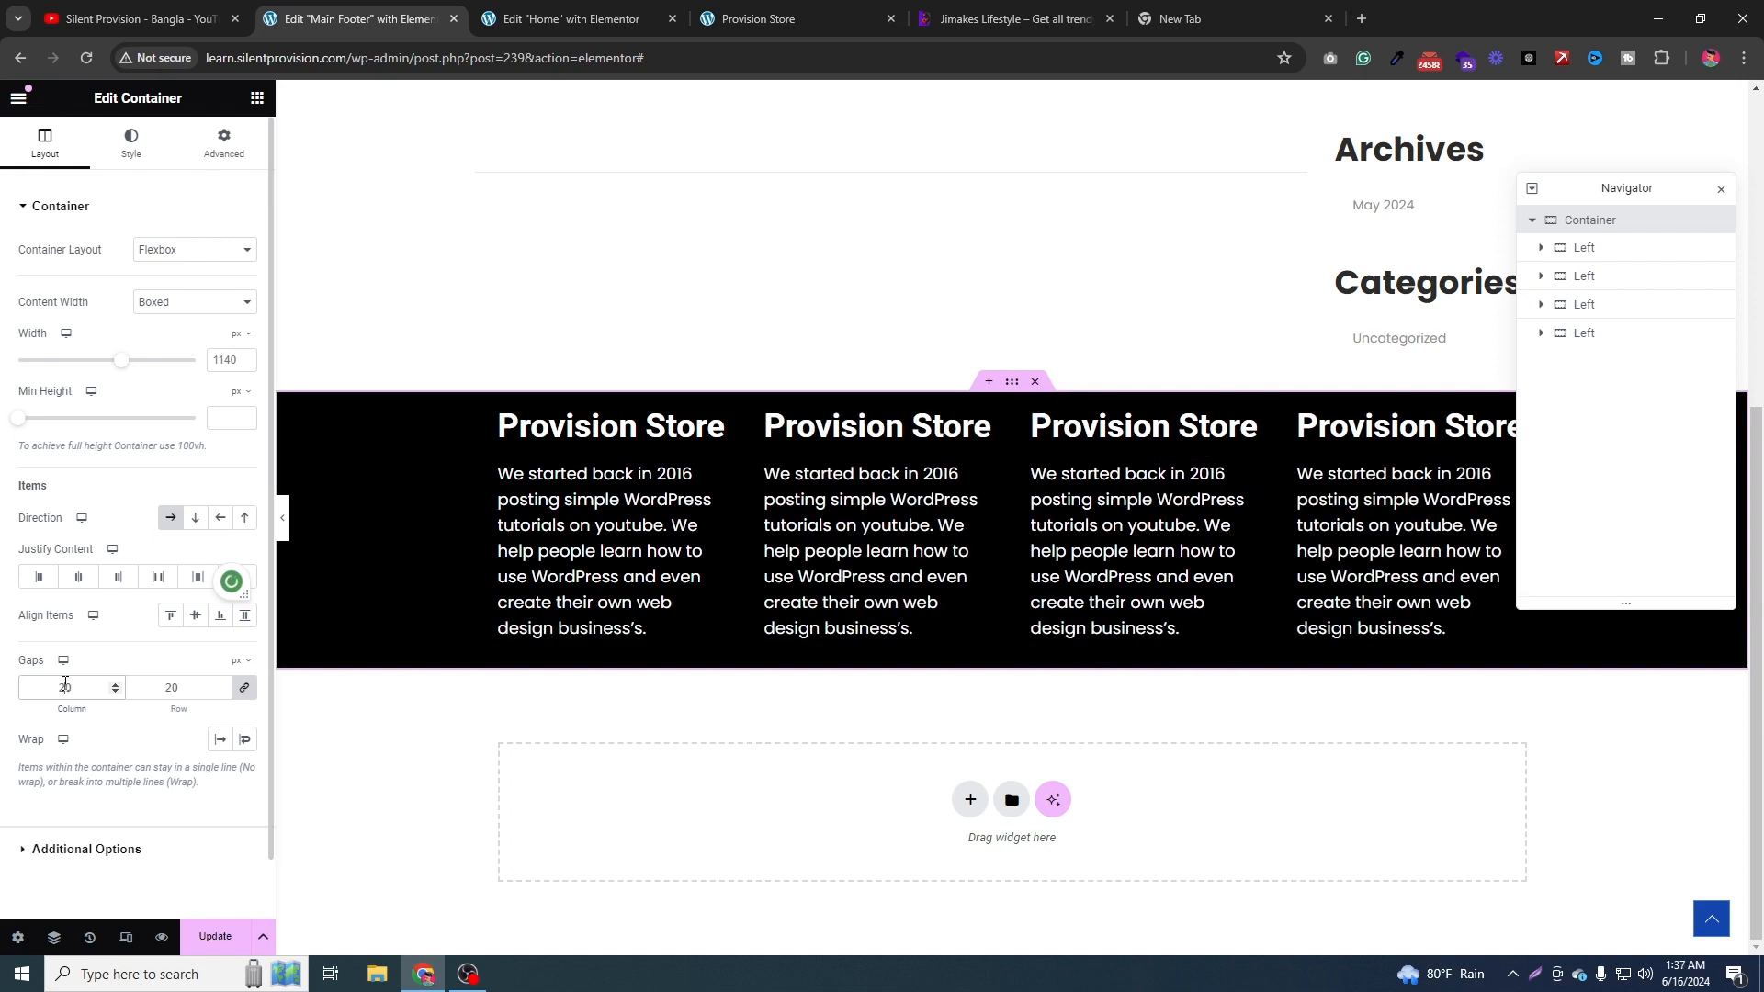
Check the description in the Jimakes footer, and set the font size of the first column's description to 16 px.
scroll(781, 514, up, 1)
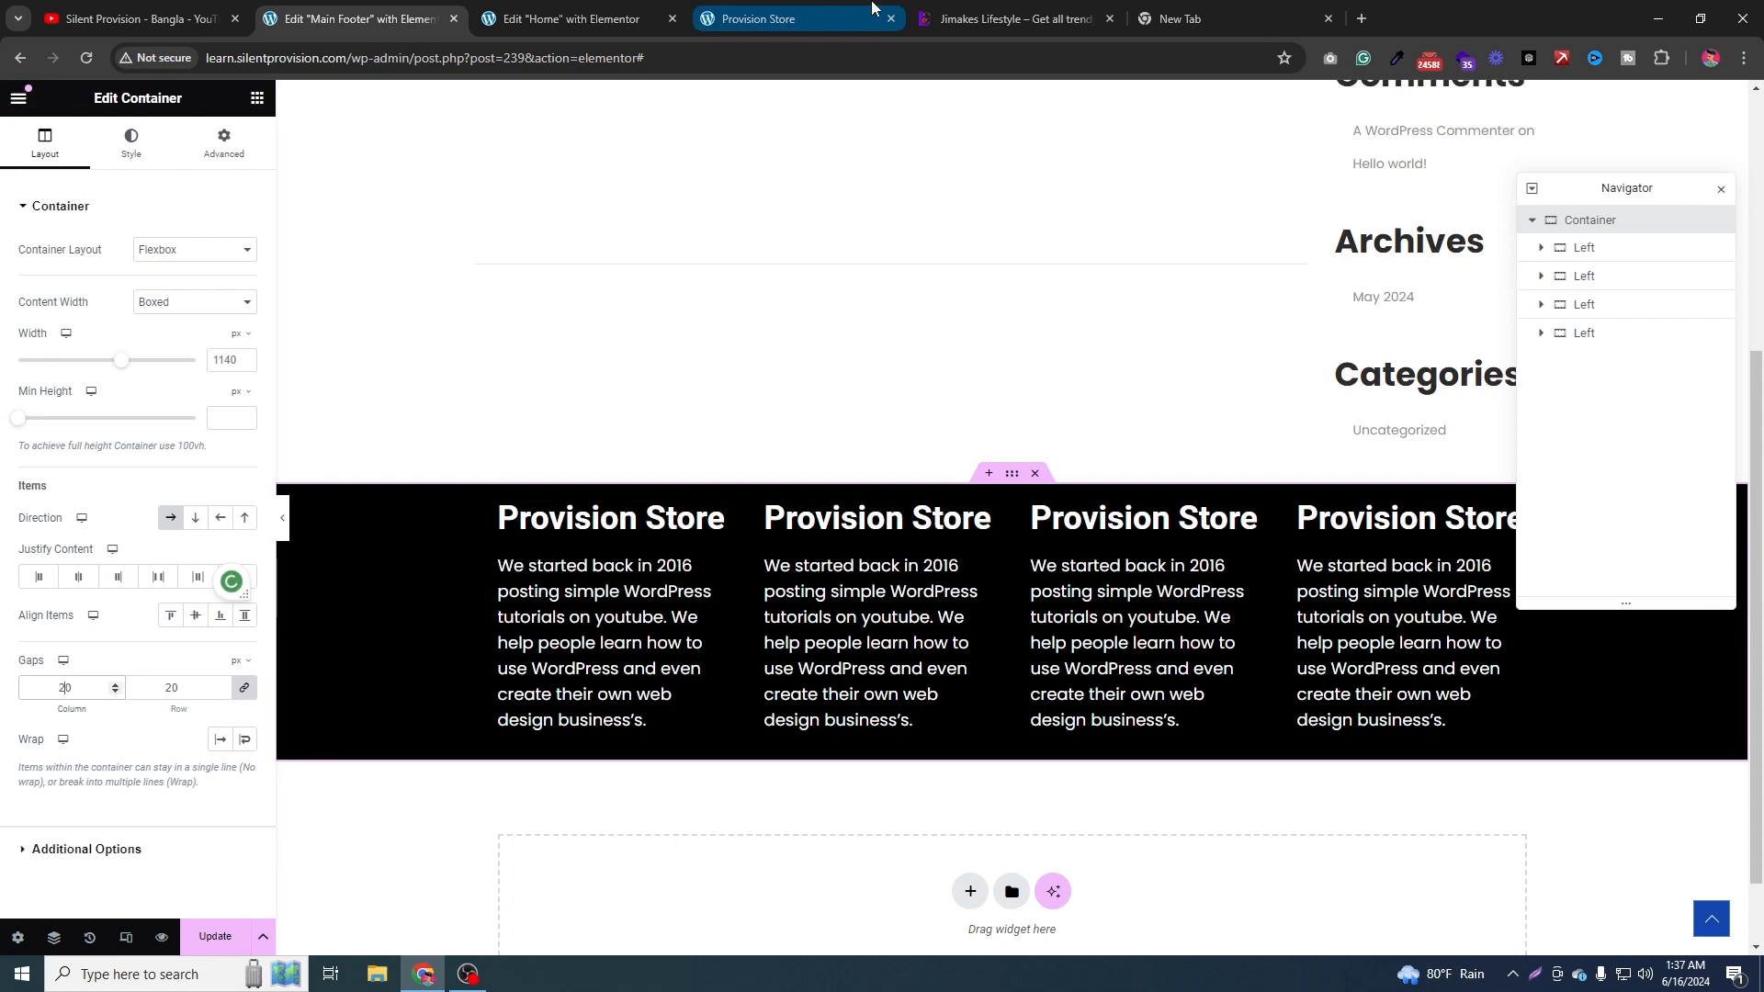
click(1011, 19)
click(535, 816)
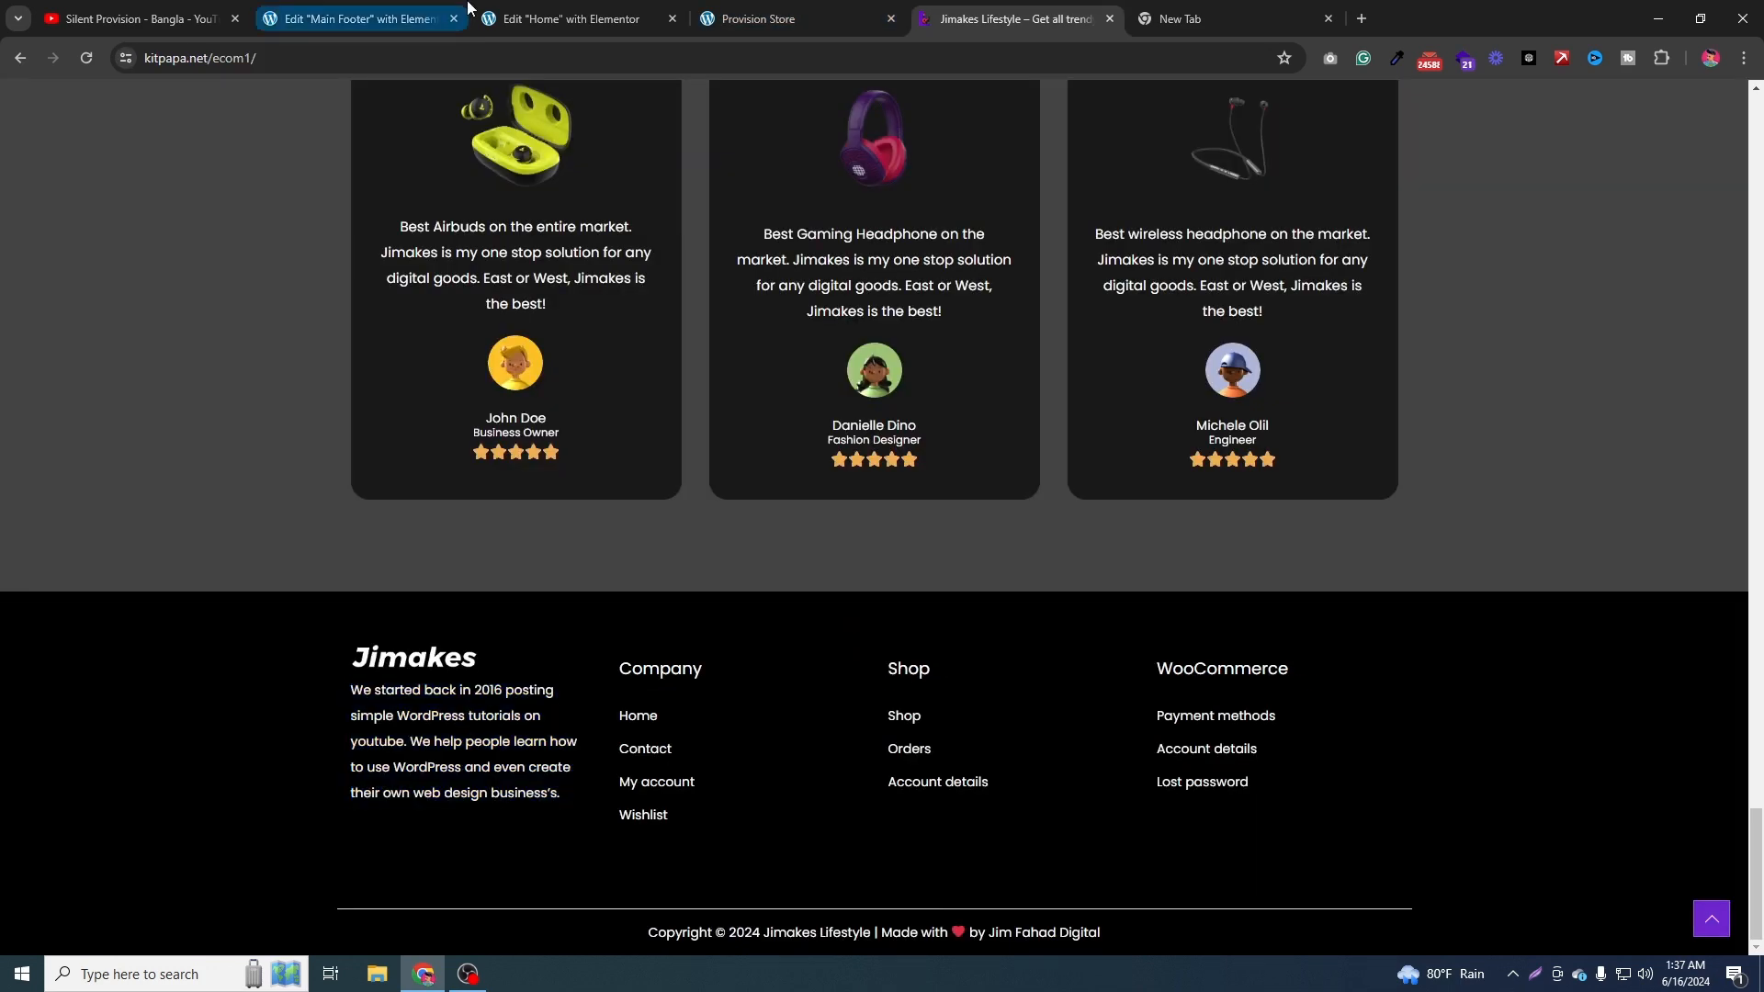
click(465, 10)
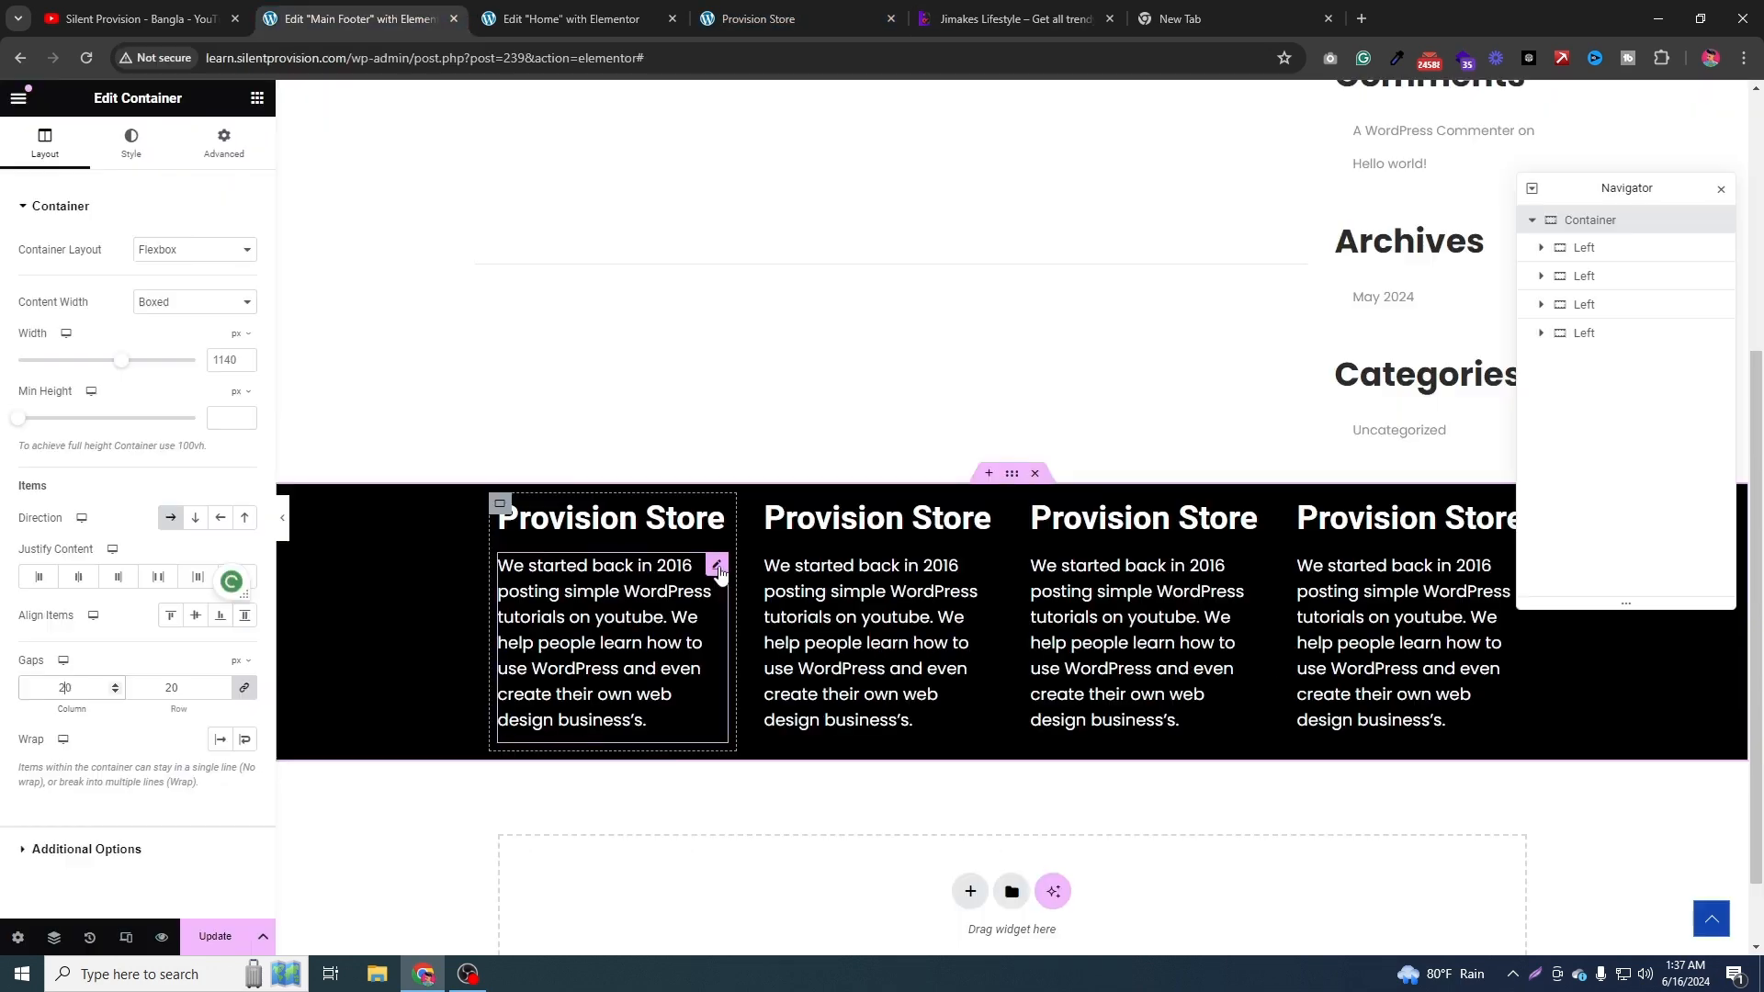
click(717, 566)
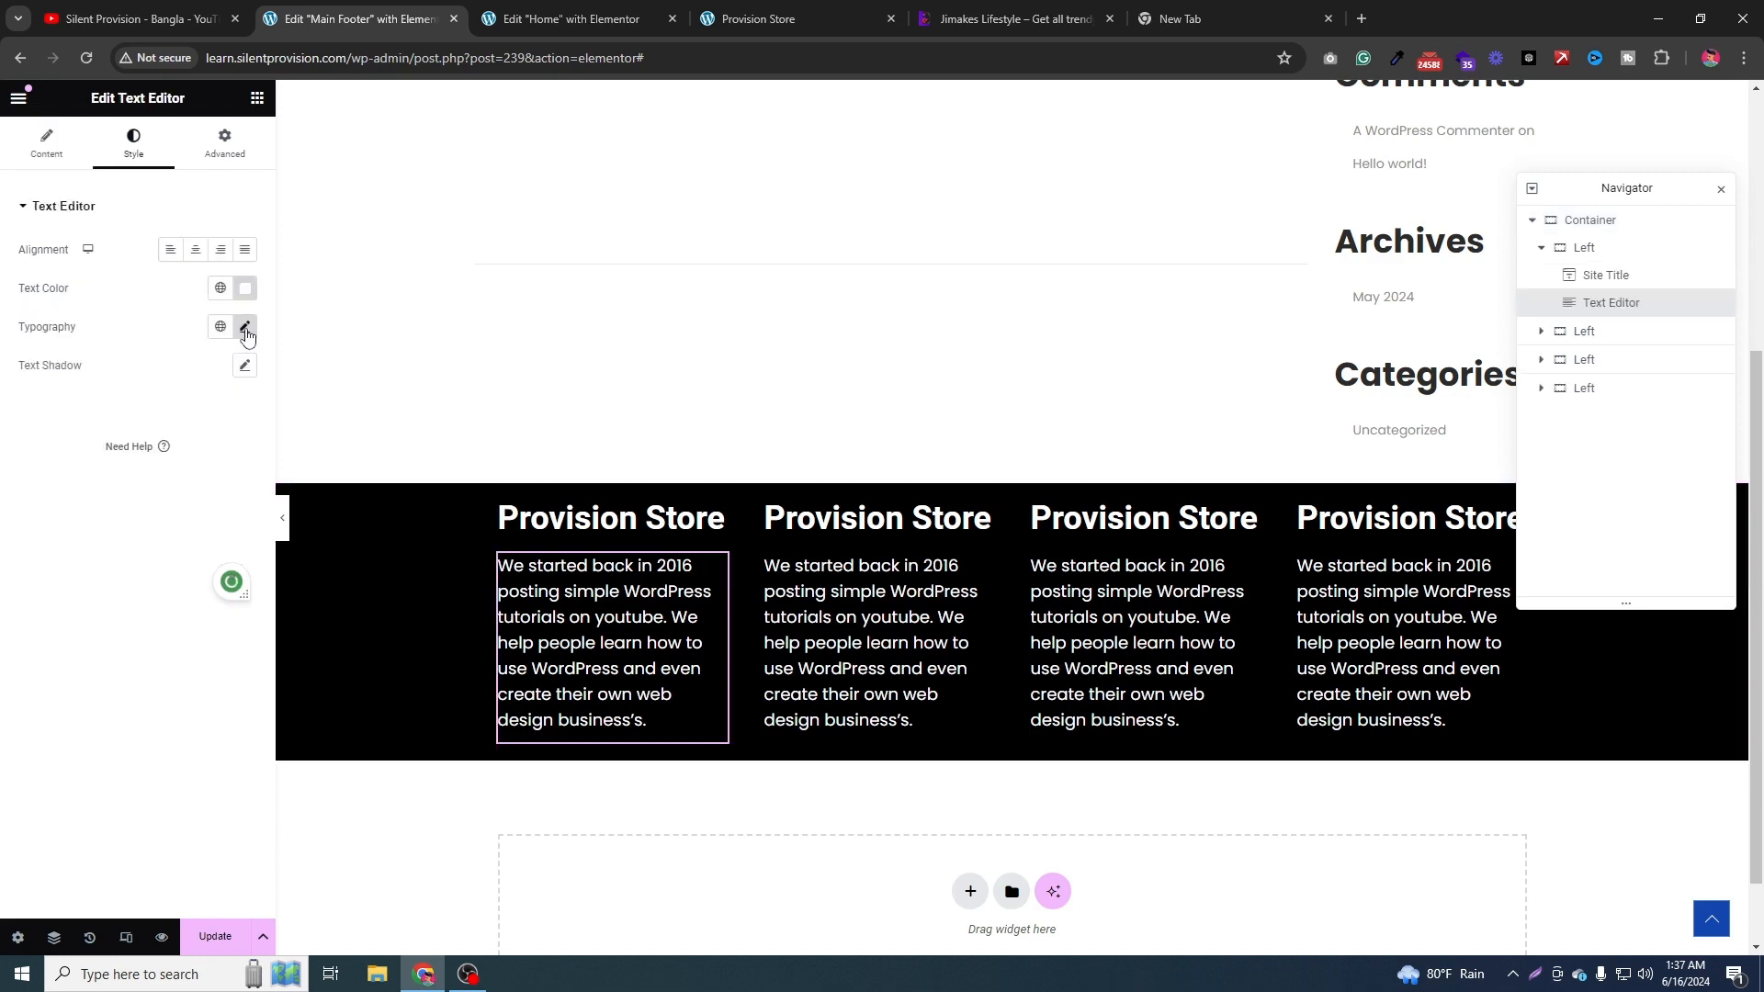
click(245, 328)
click(232, 468)
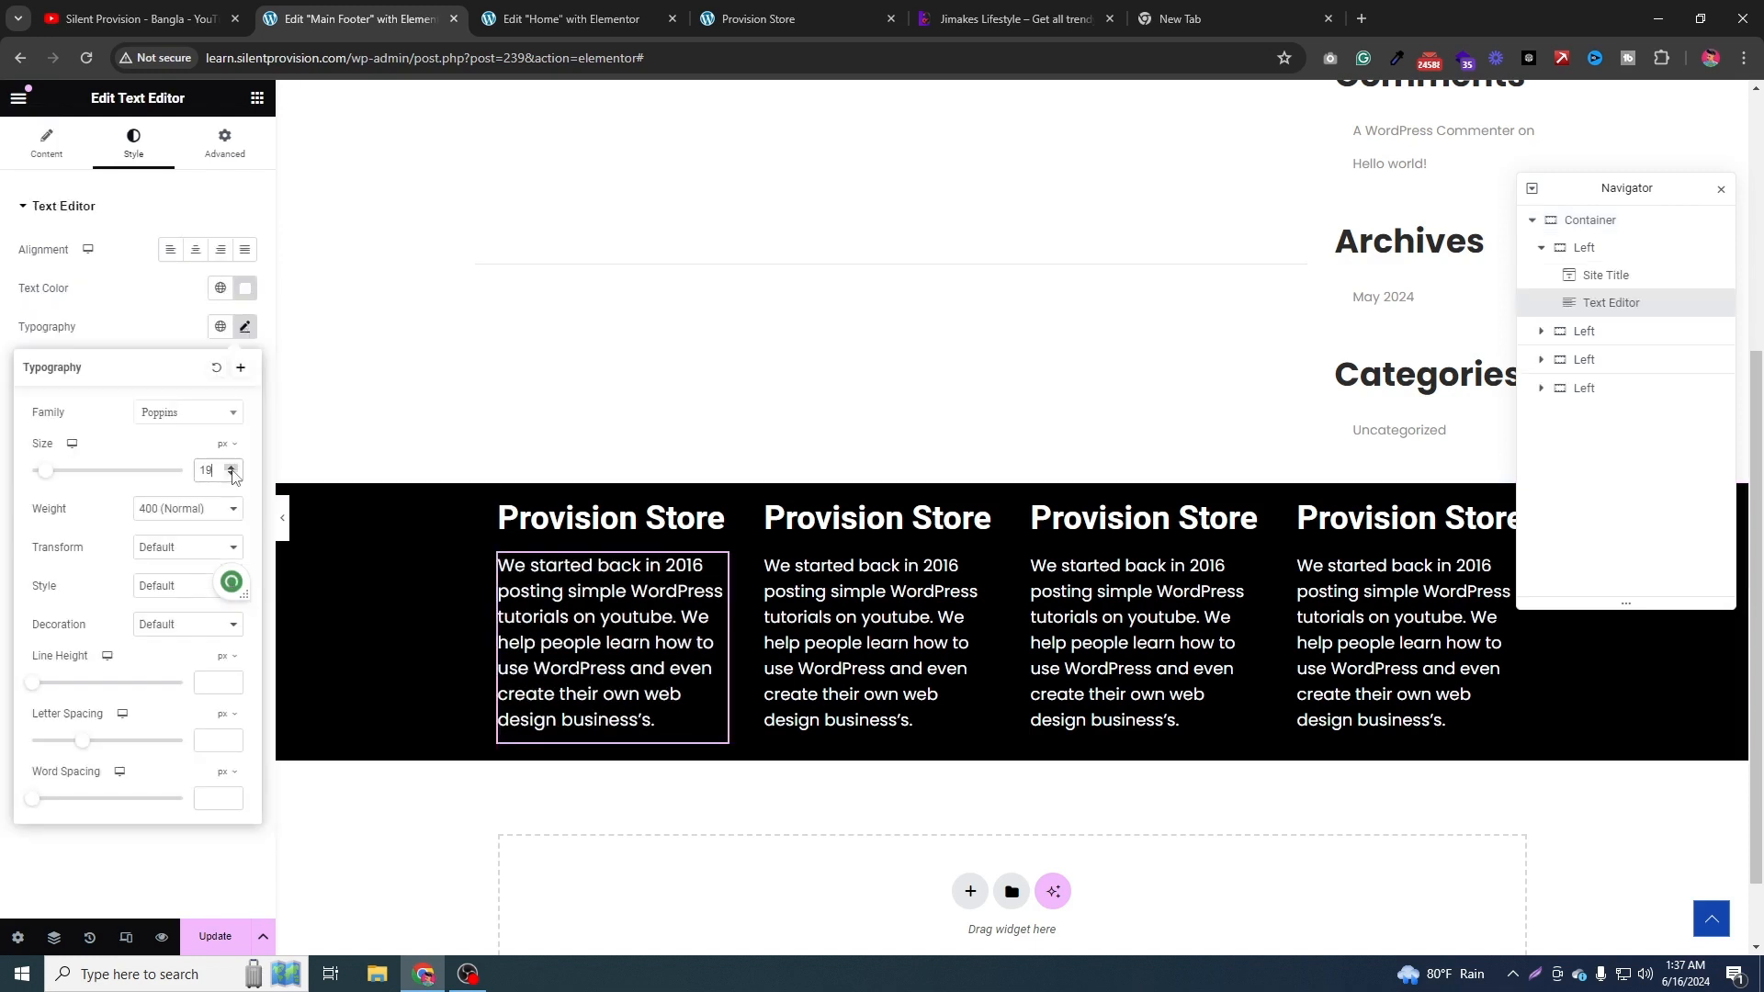
click(231, 474)
click(232, 473)
click(232, 474)
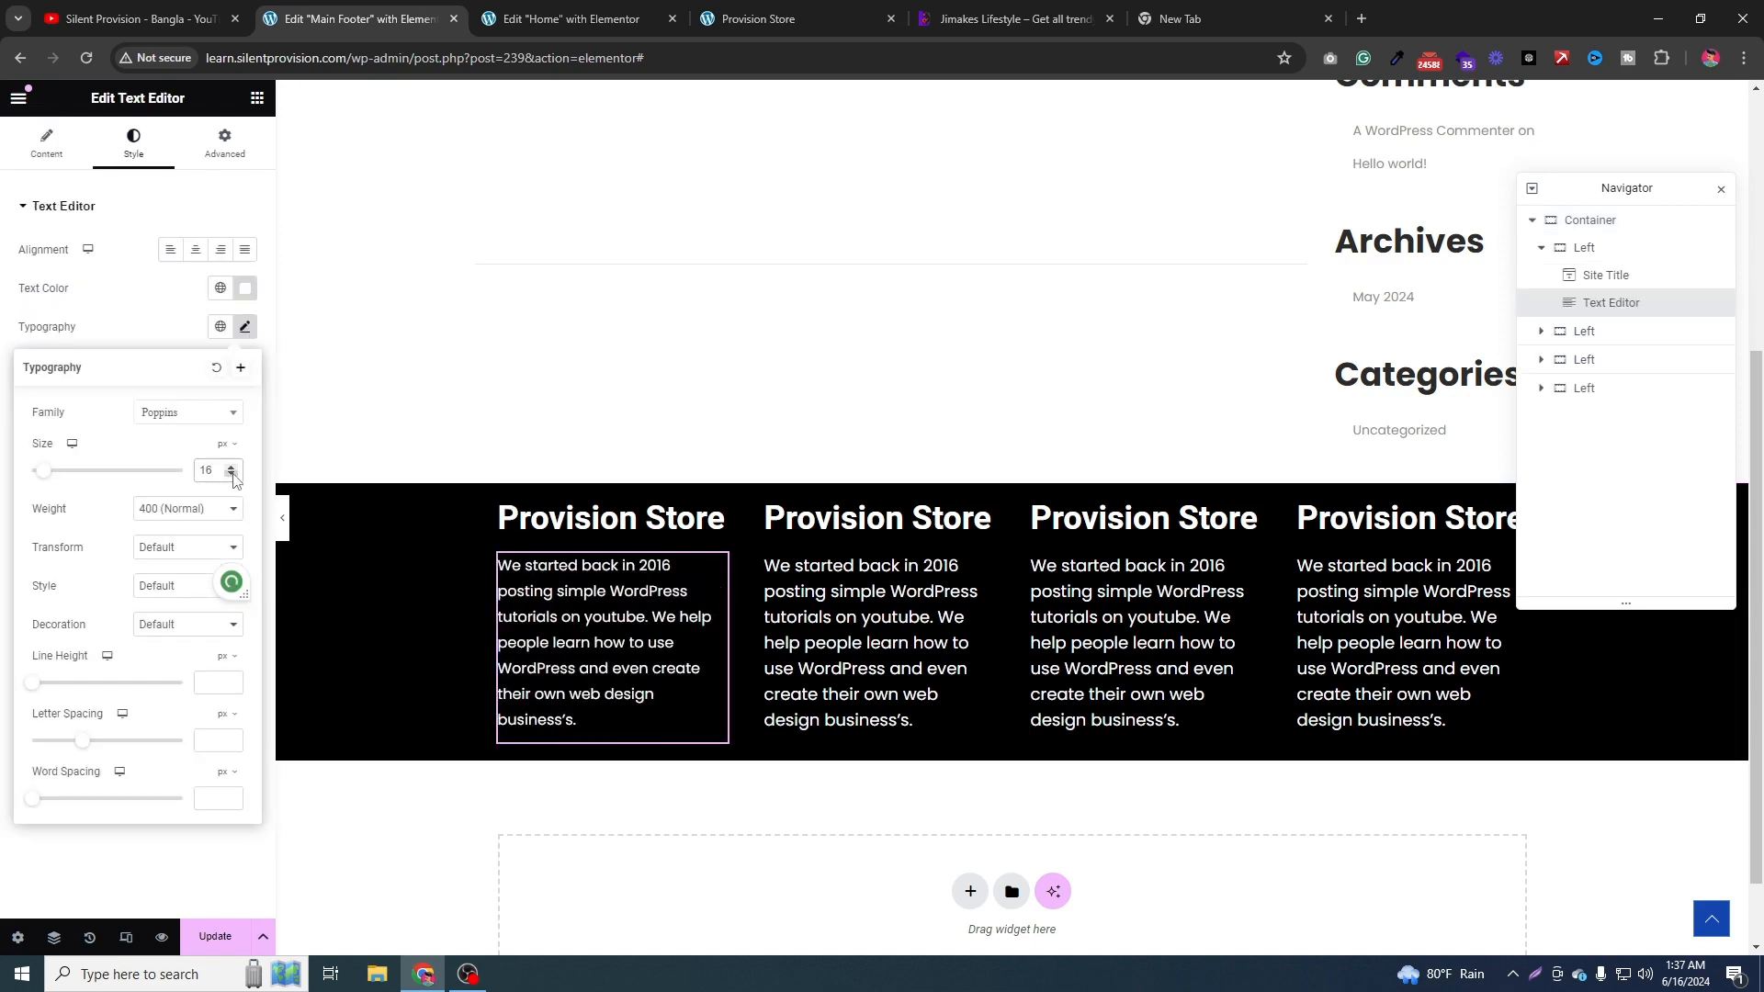
Set the first column's description font size to 14 px, and check the Company column heading in the Jimakes footer.
click(232, 474)
click(231, 474)
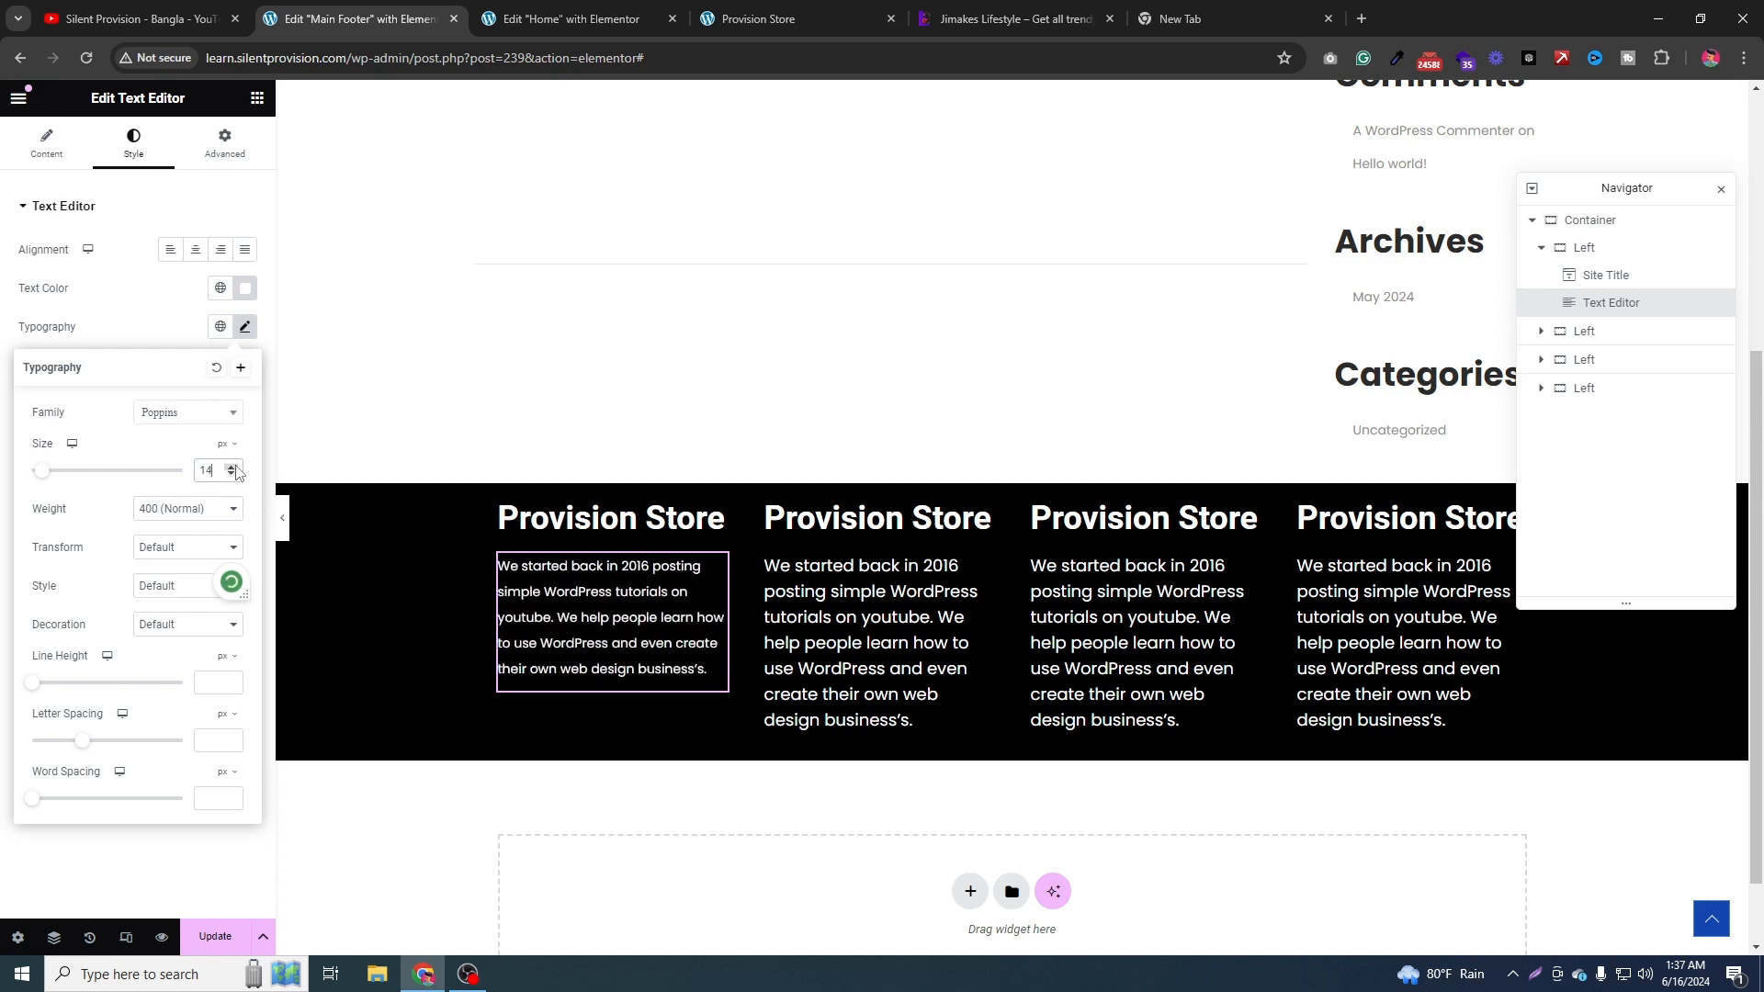
click(1107, 8)
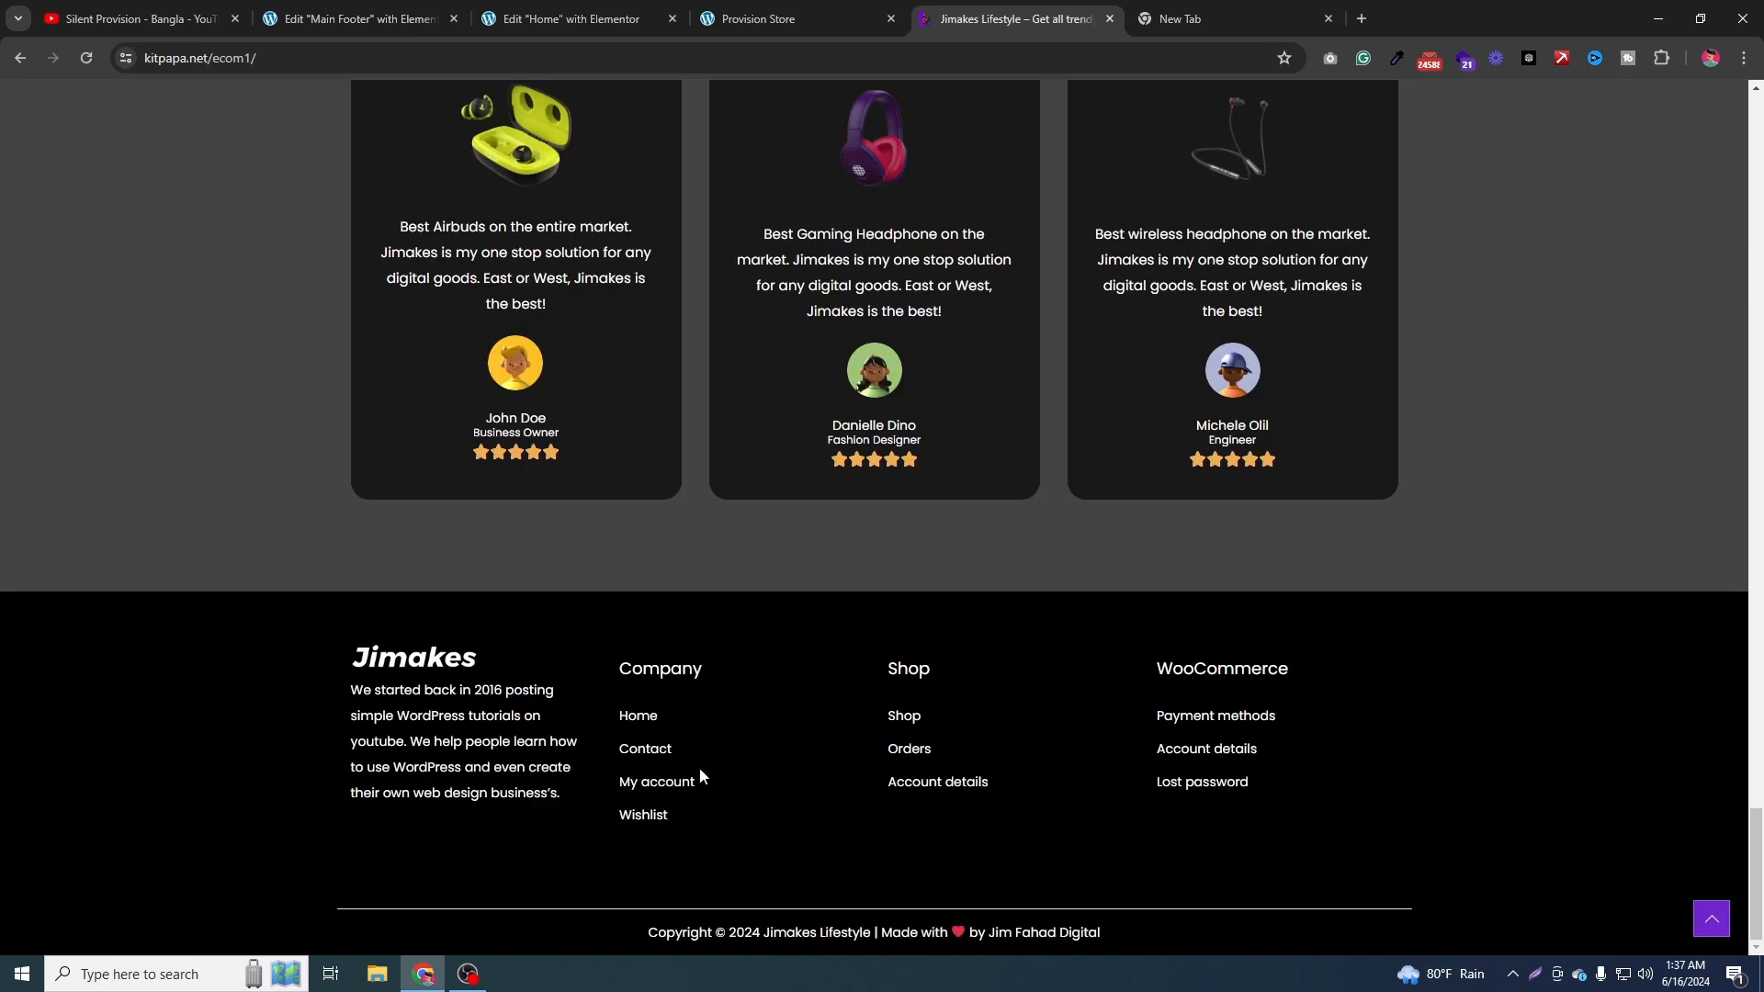
double_click(662, 669)
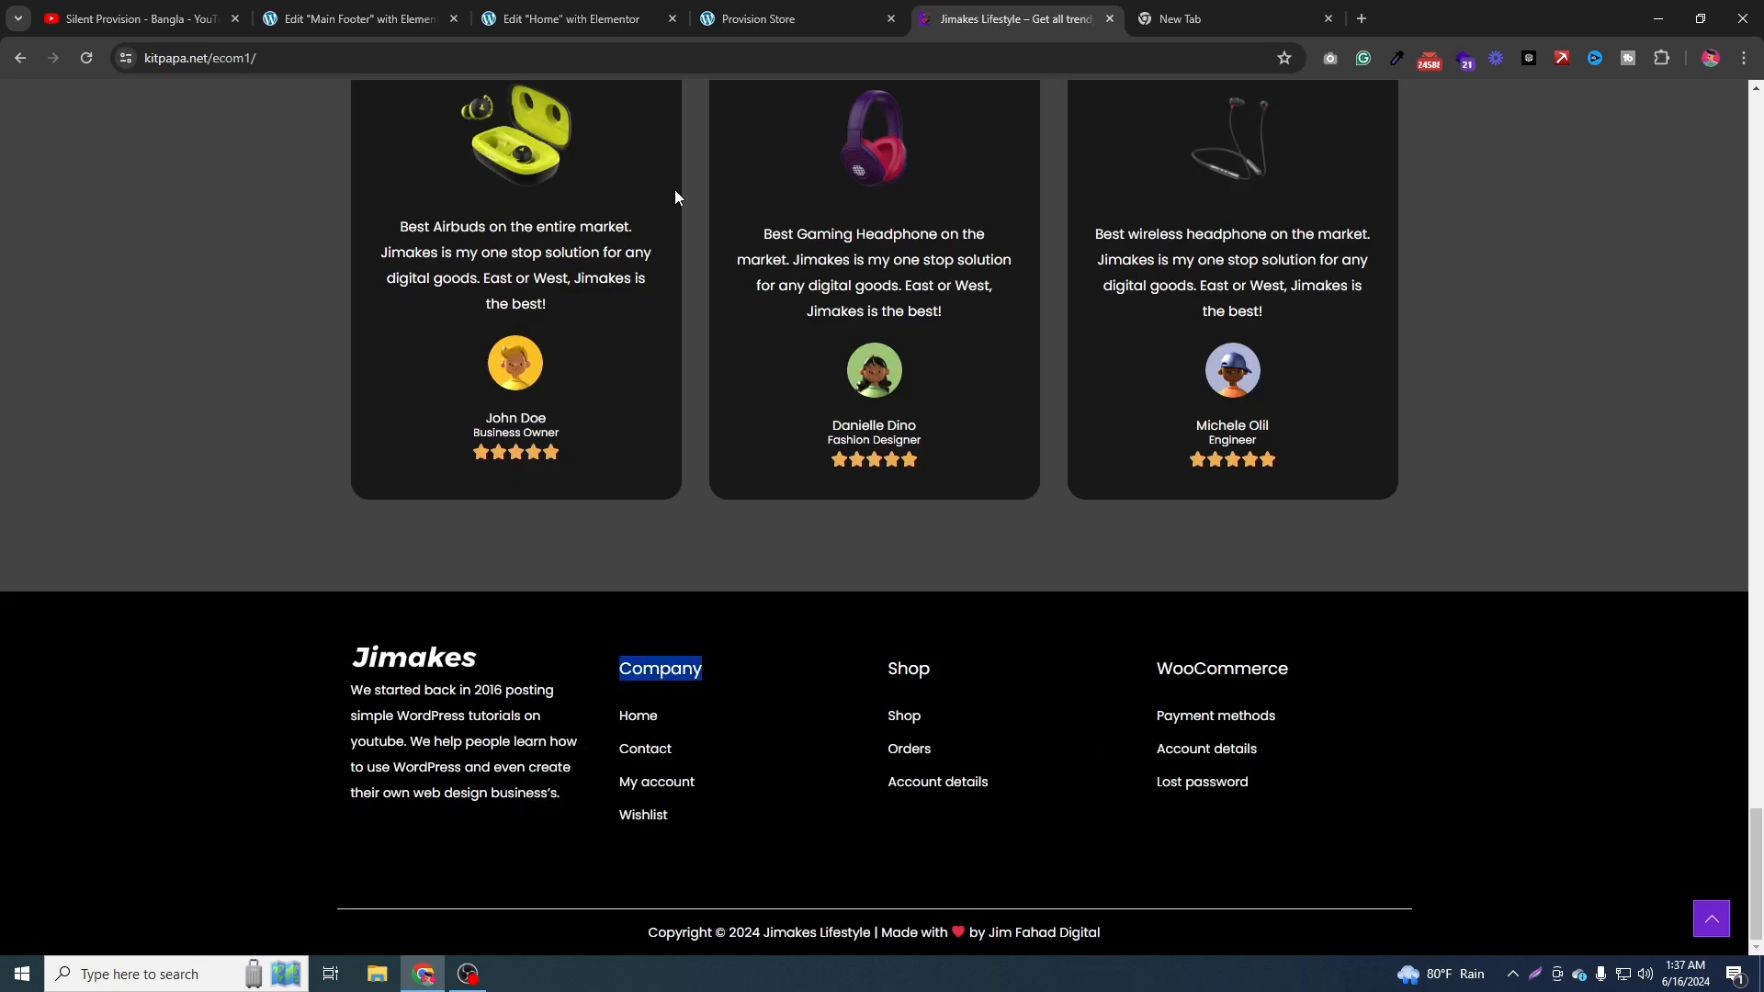
click(625, 11)
click(756, 7)
click(305, 6)
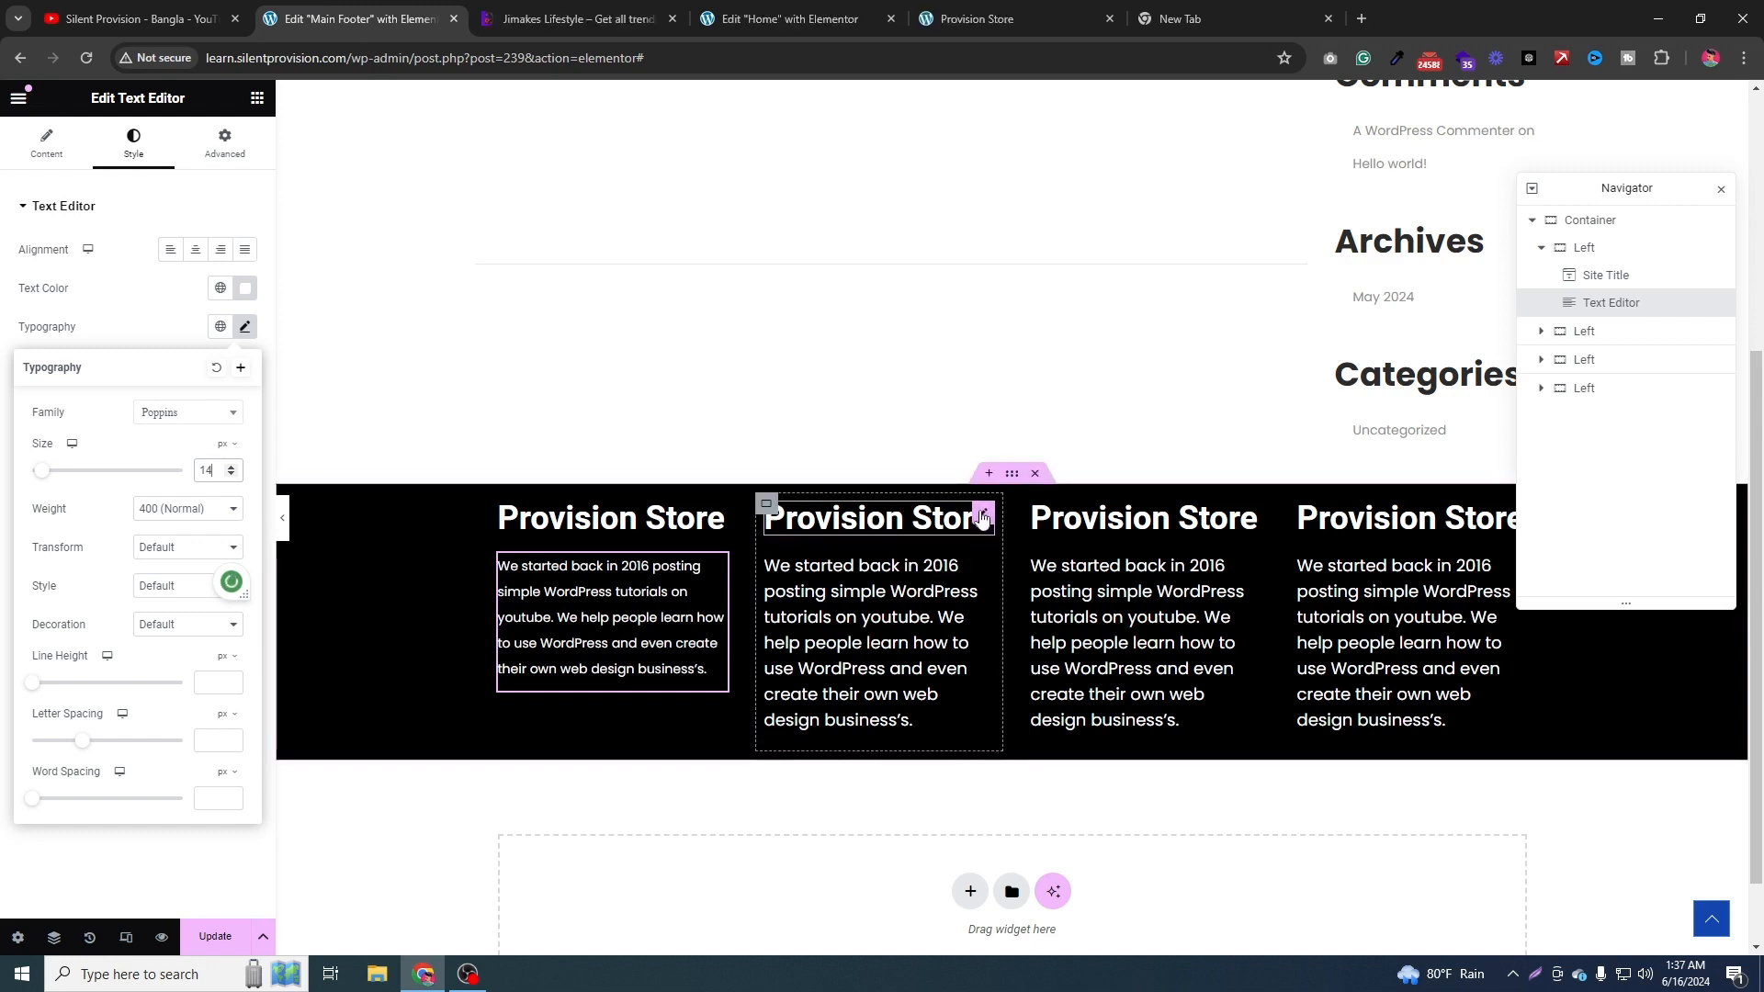
Add a Heading widget titled Company to the second footer column, and delete that column's site title.
click(982, 517)
click(258, 99)
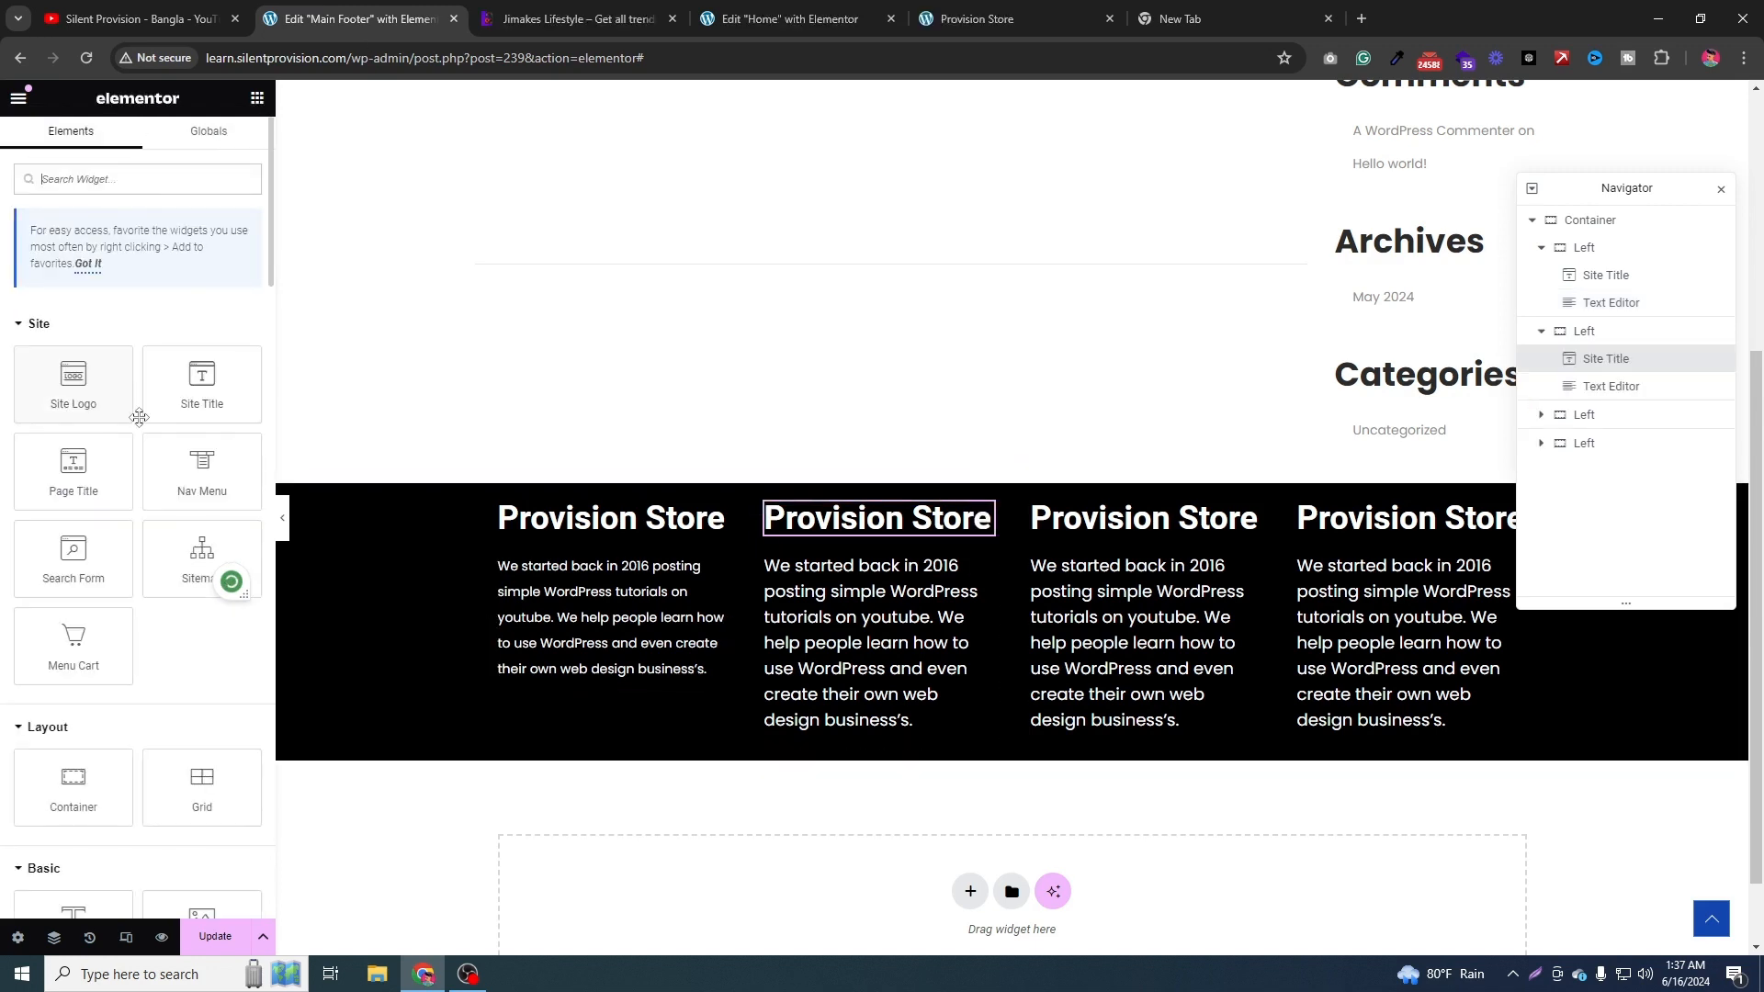
scroll(129, 756, down, 2)
drag(101, 749, 875, 529)
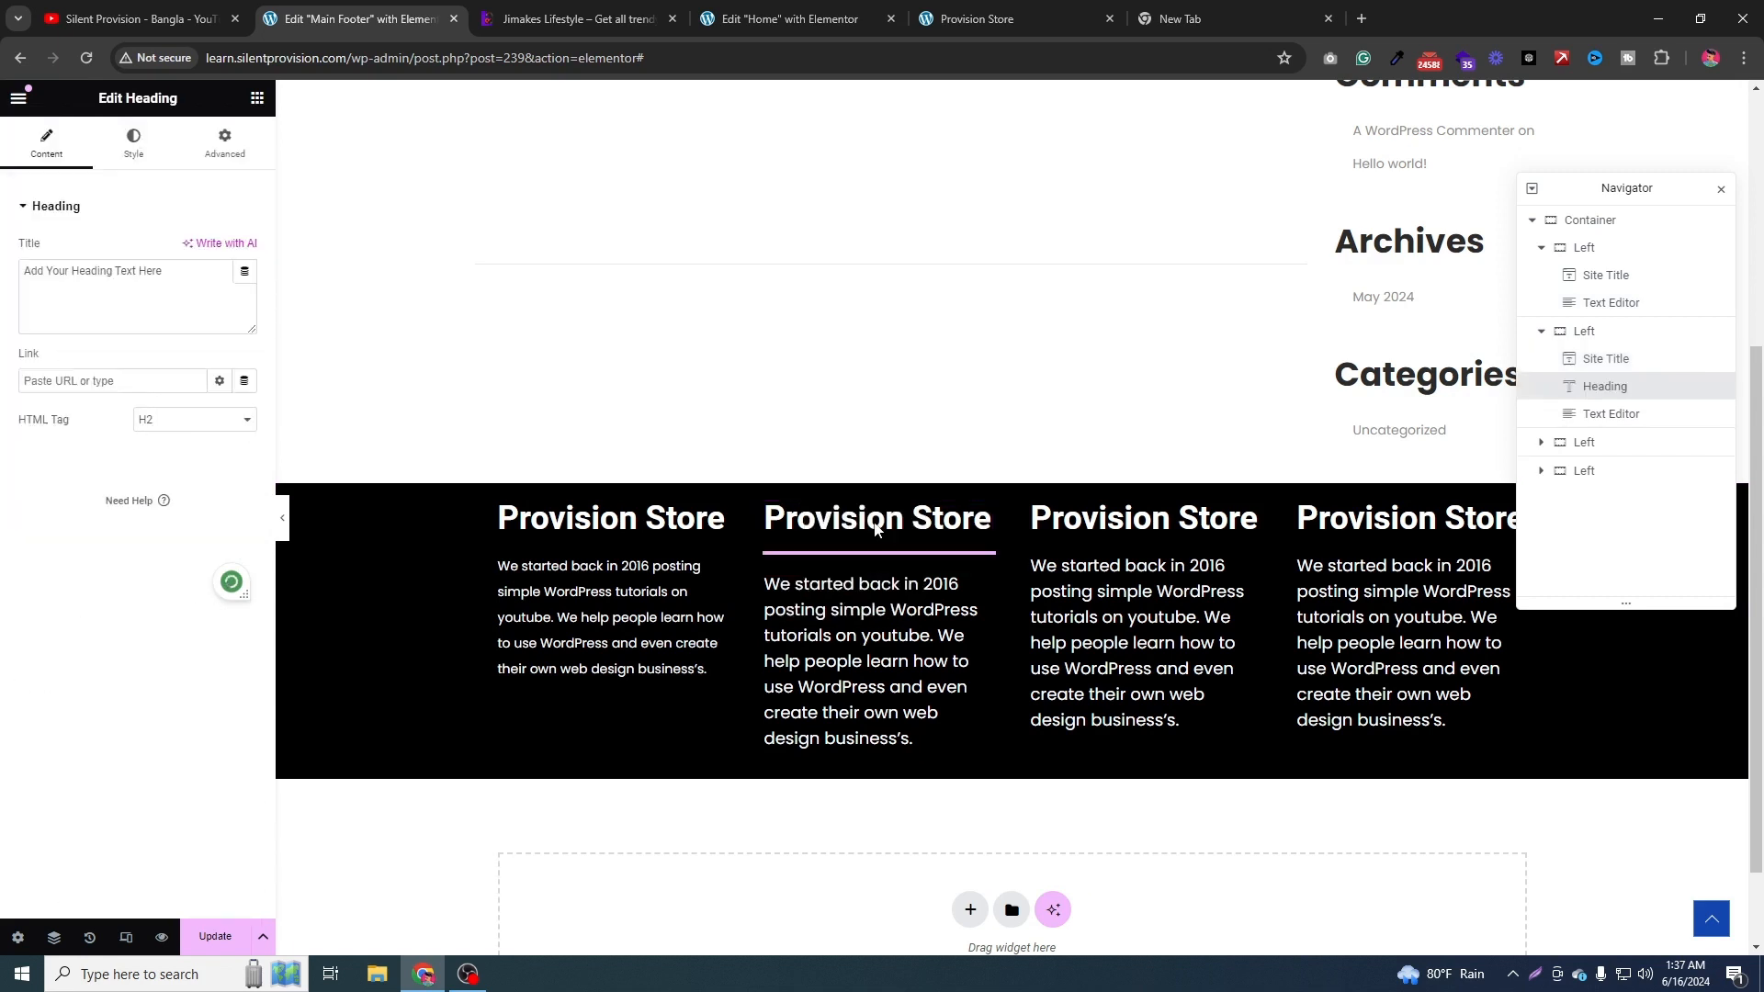
triple_click(145, 291)
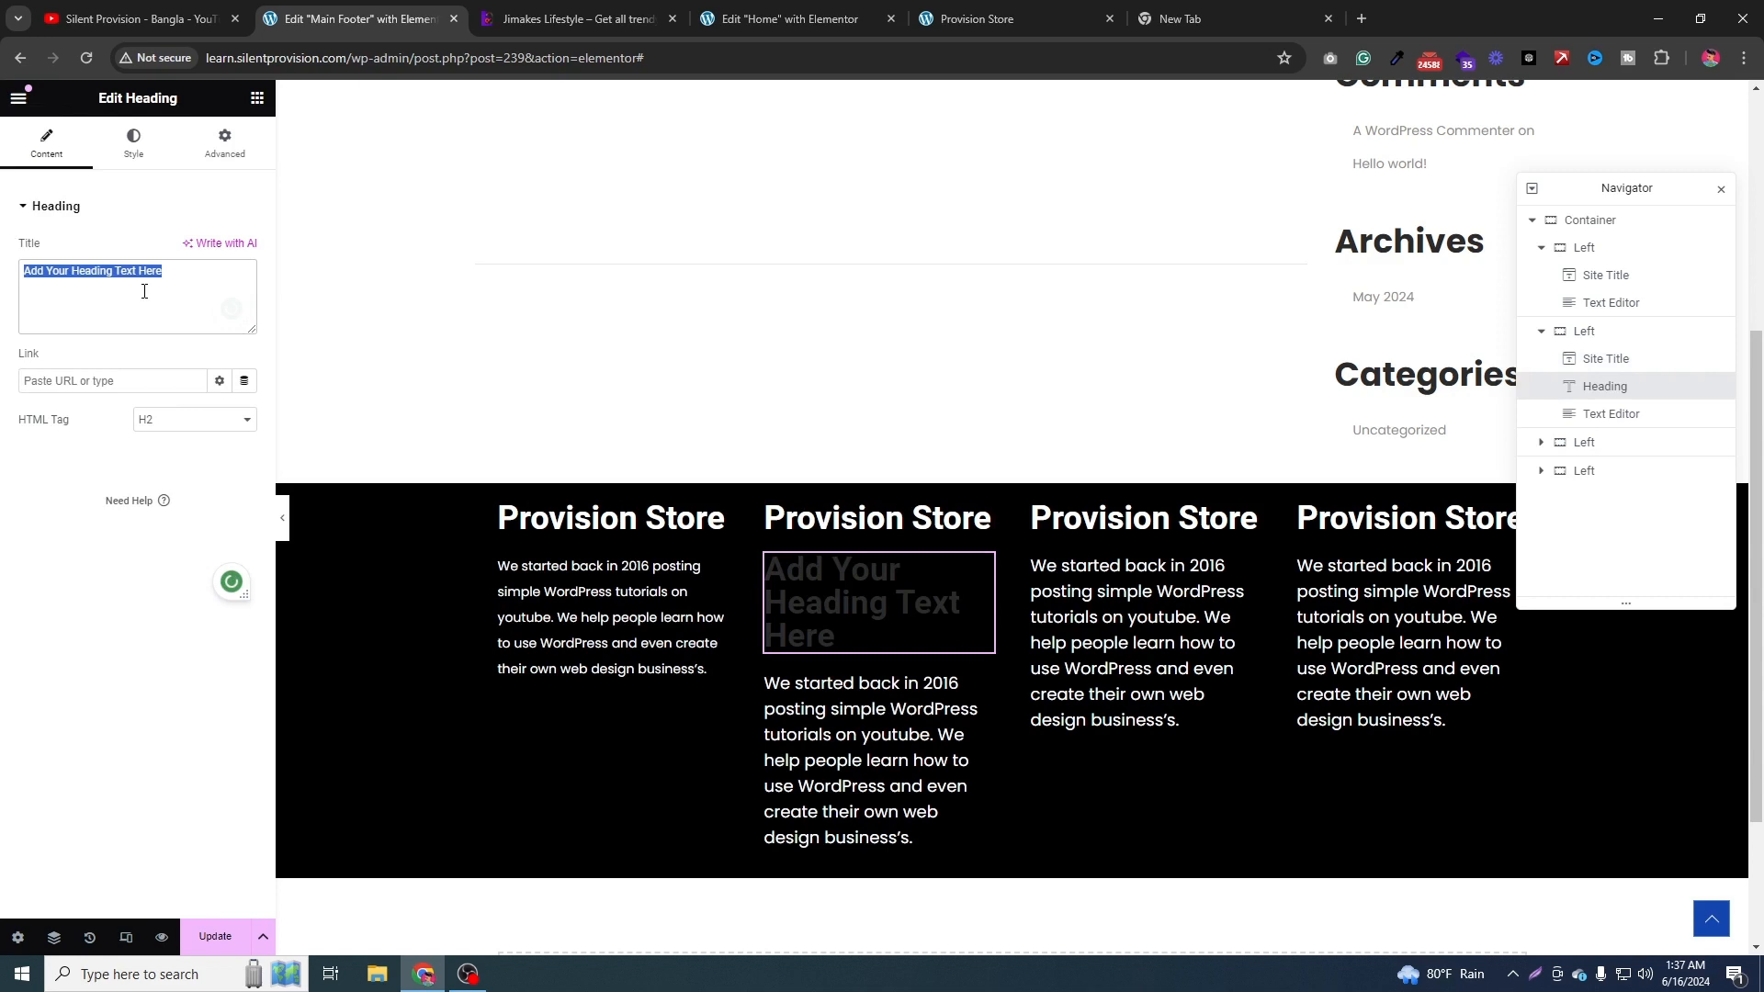
text(Company)
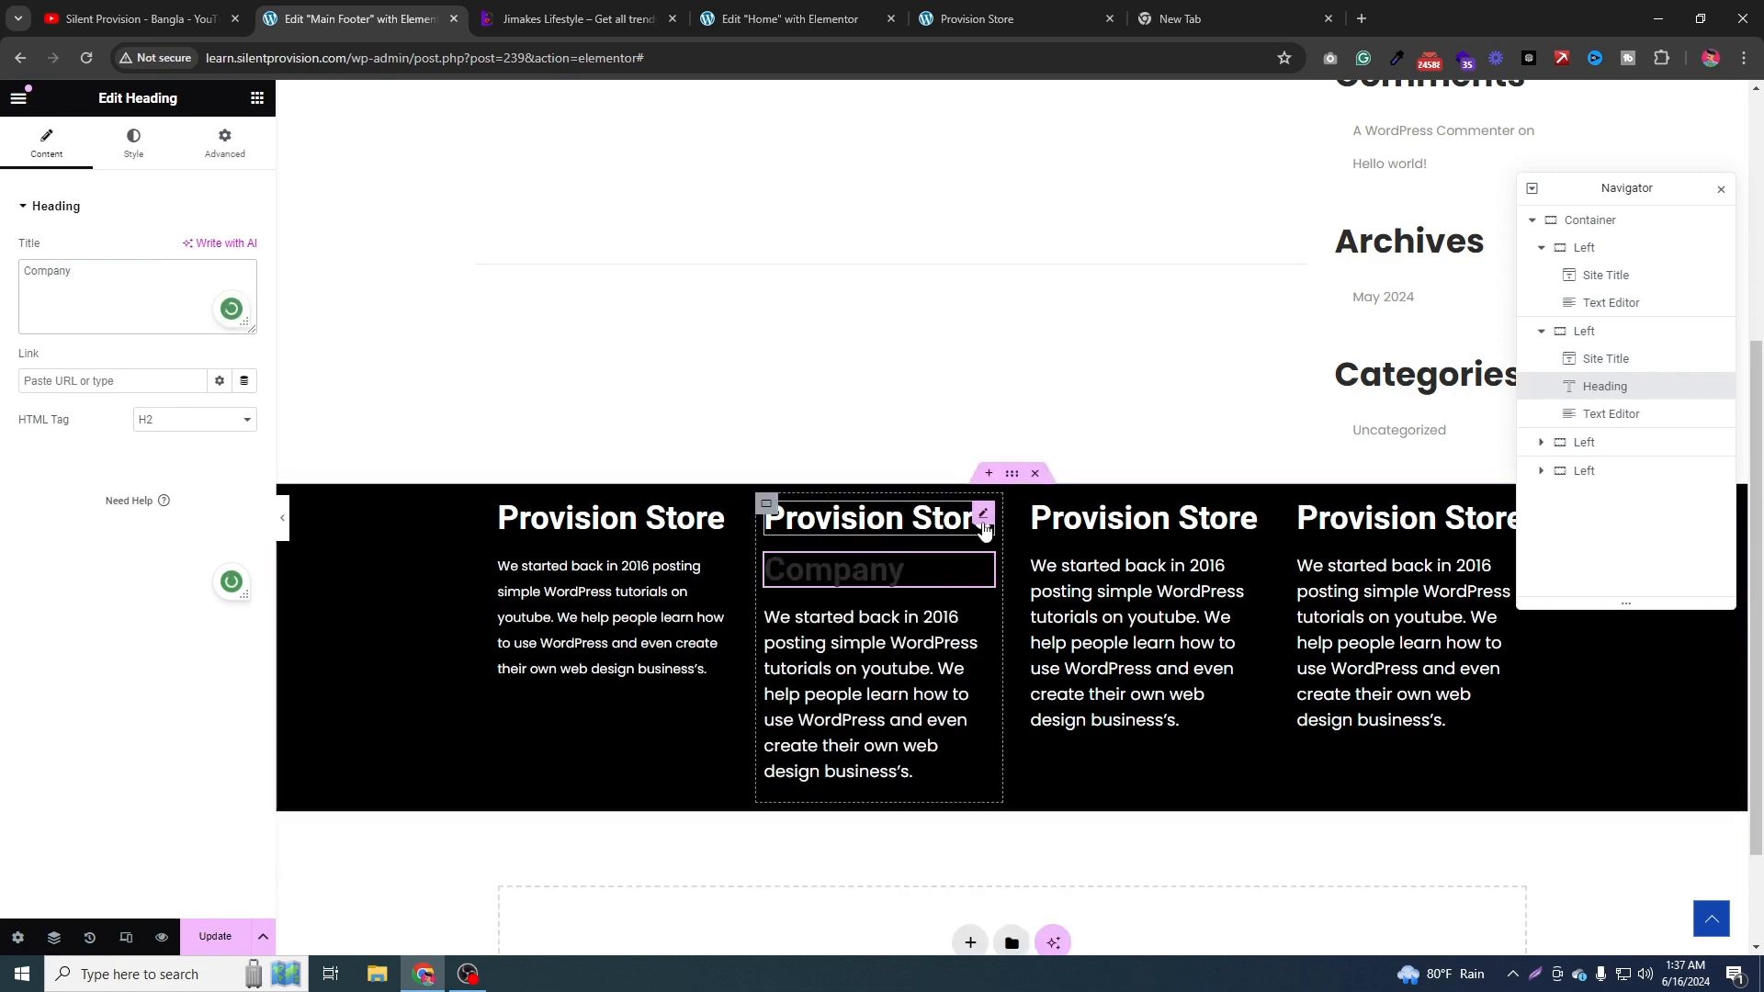
right_click(984, 529)
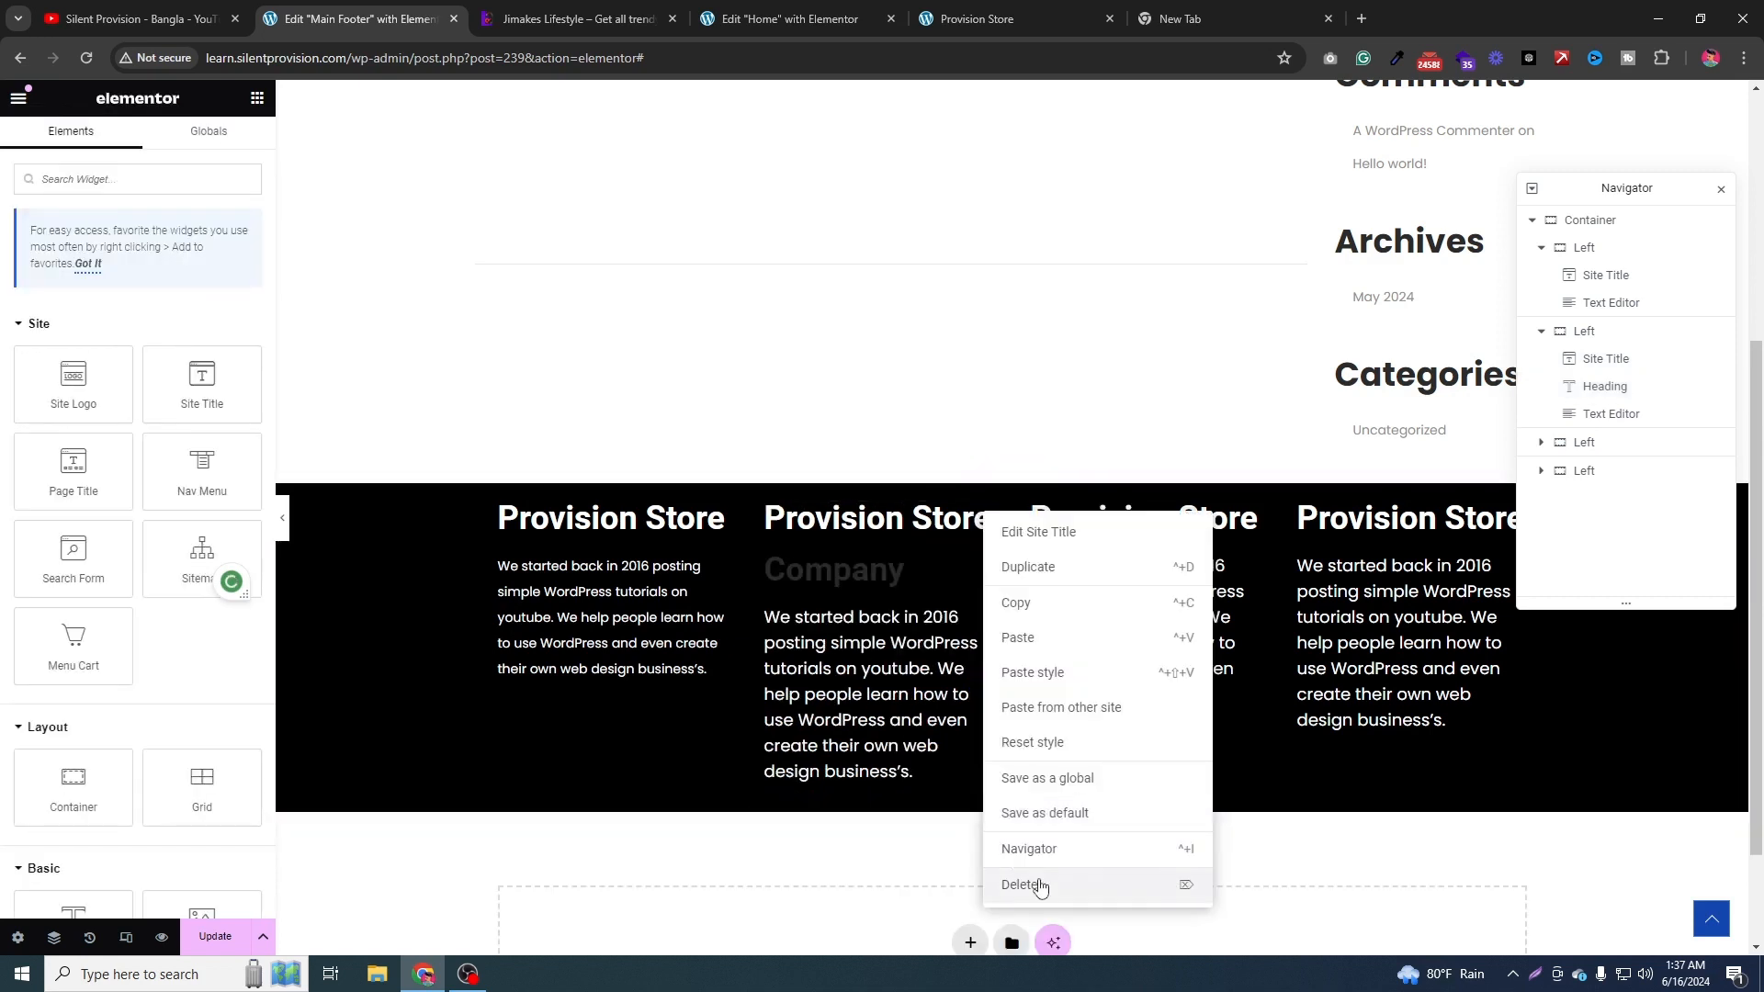
click(1022, 885)
Set the Company heading's text color to white (#FFFFFF) and its font family to Poppins.
click(984, 517)
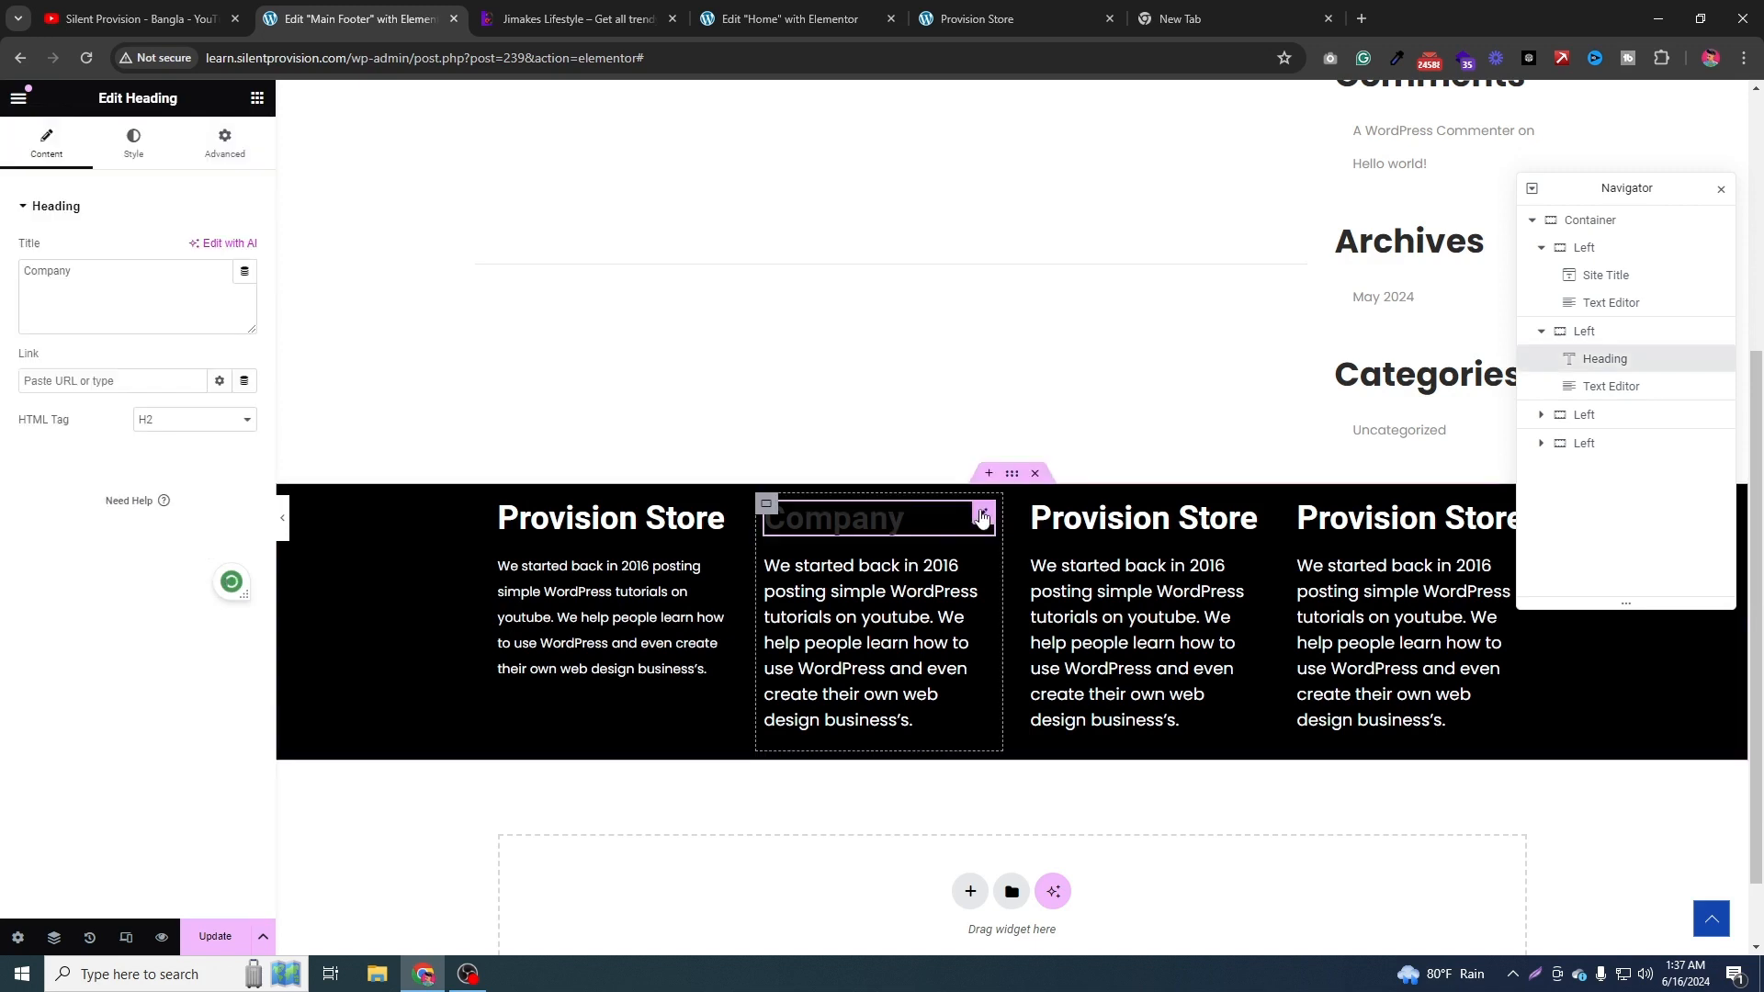
click(155, 153)
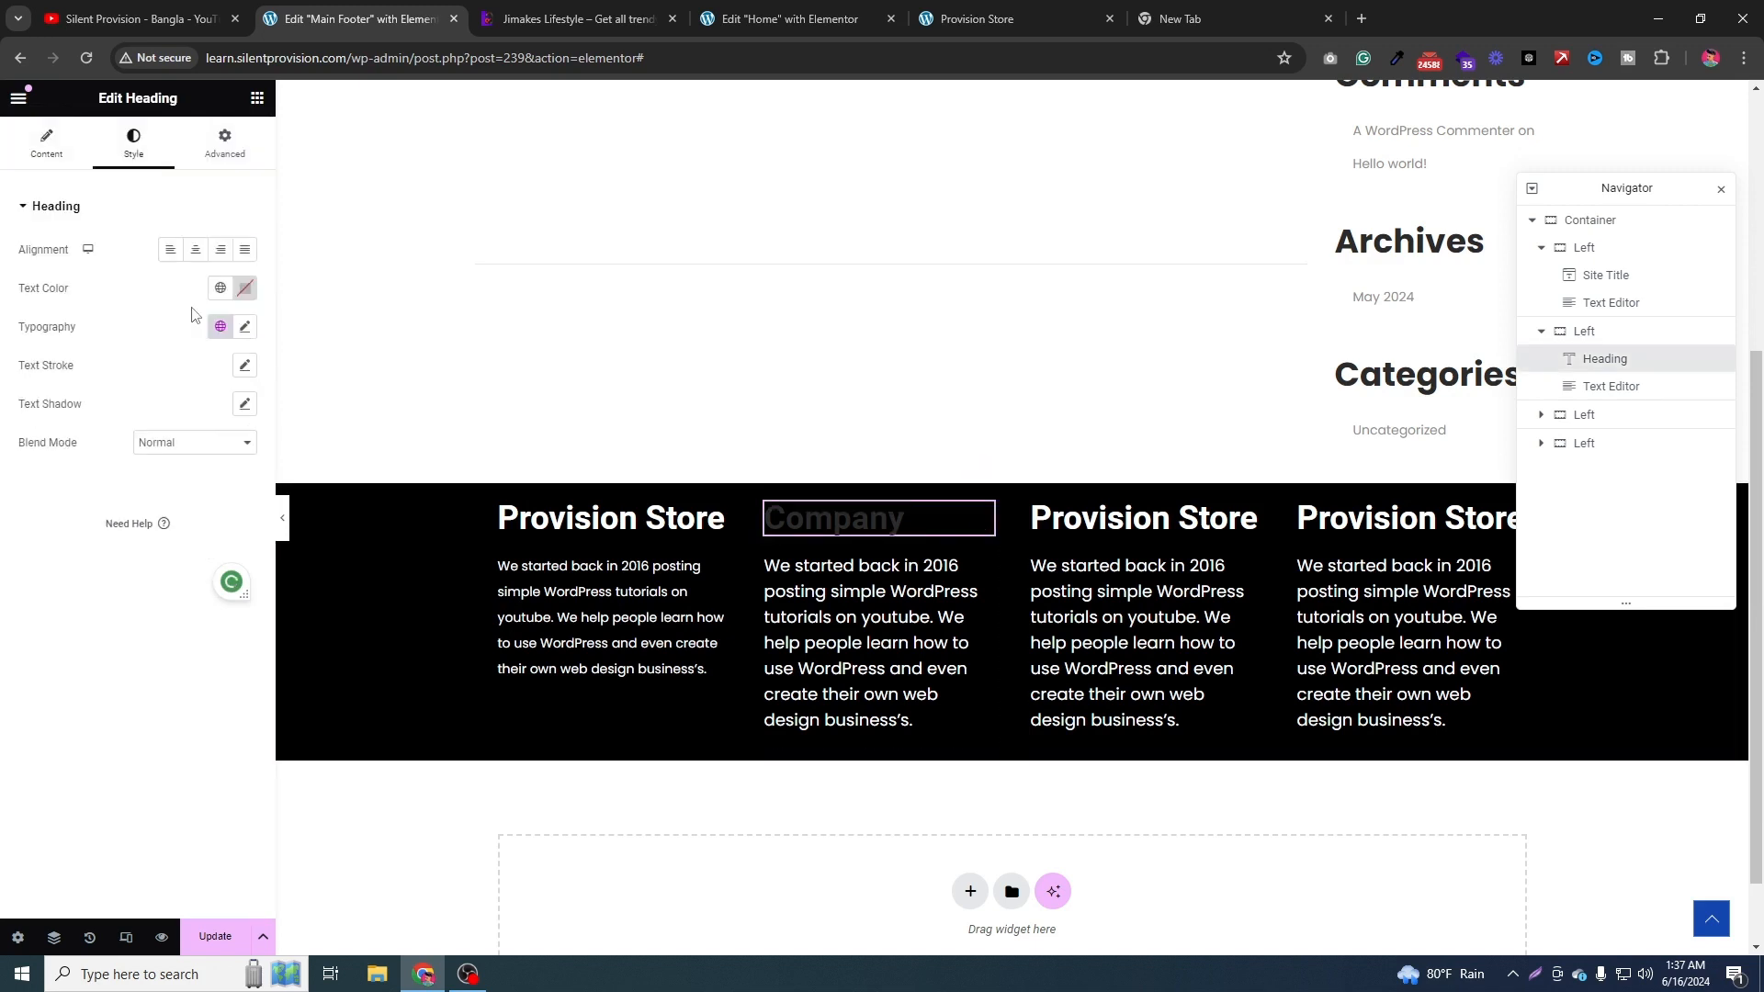
click(245, 287)
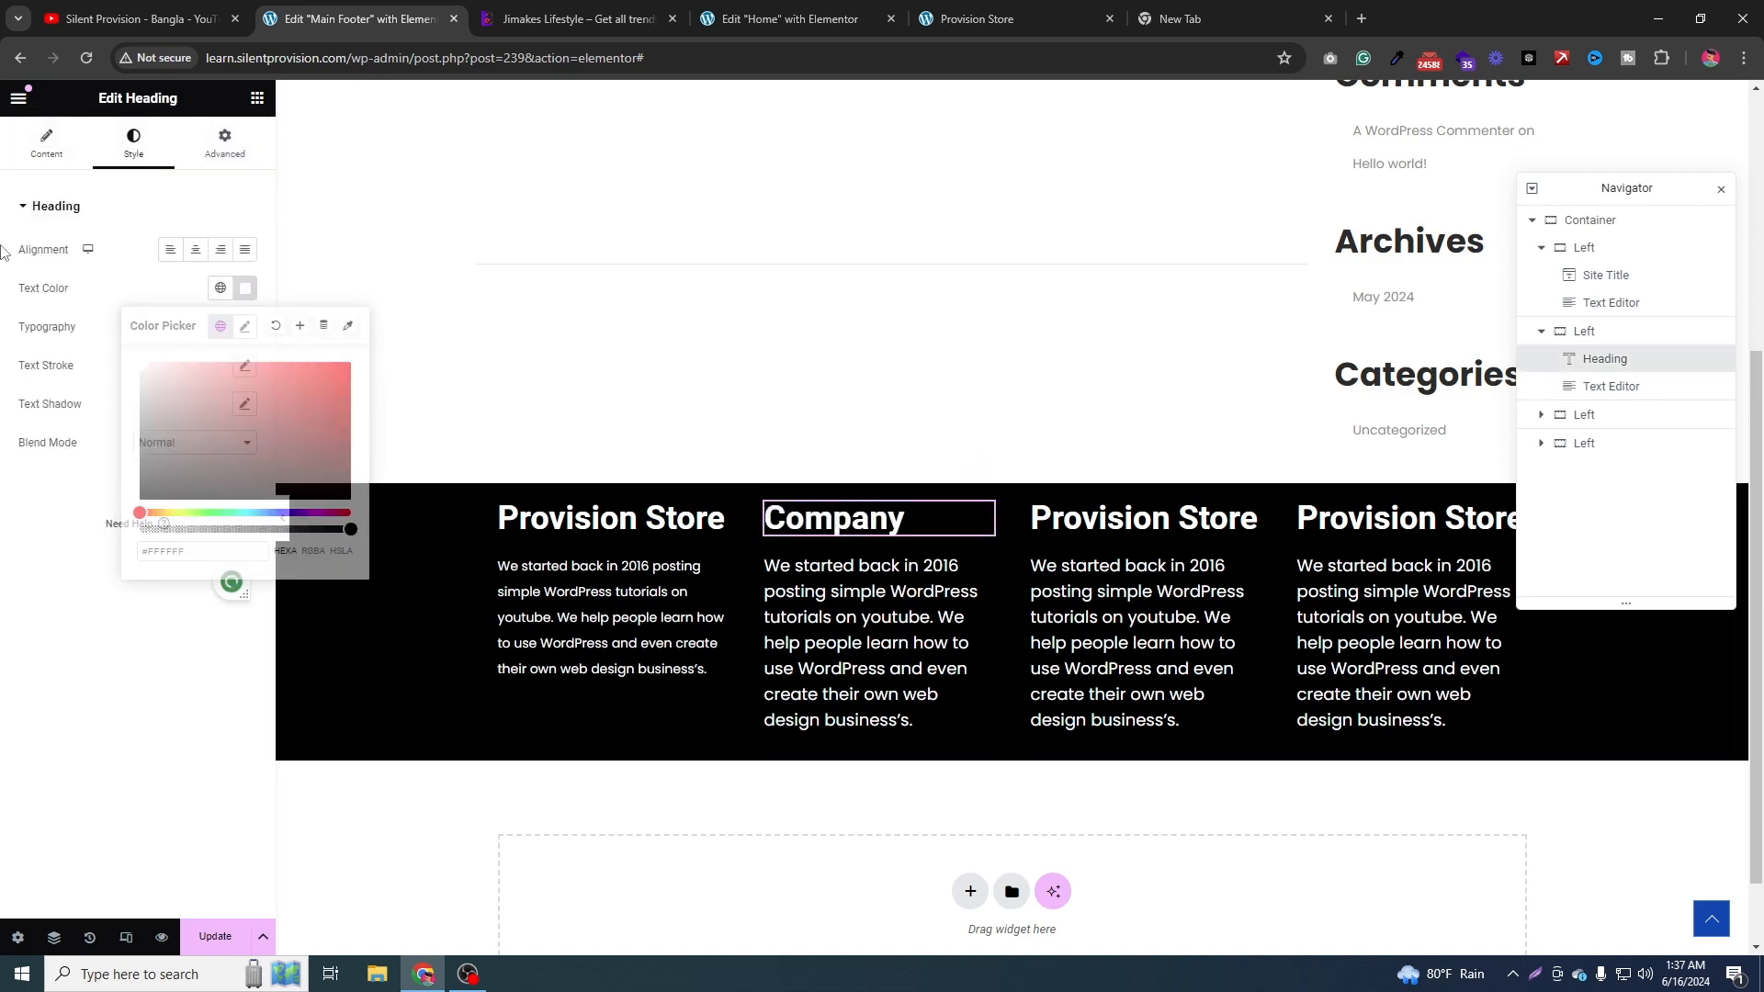
click(244, 326)
click(211, 414)
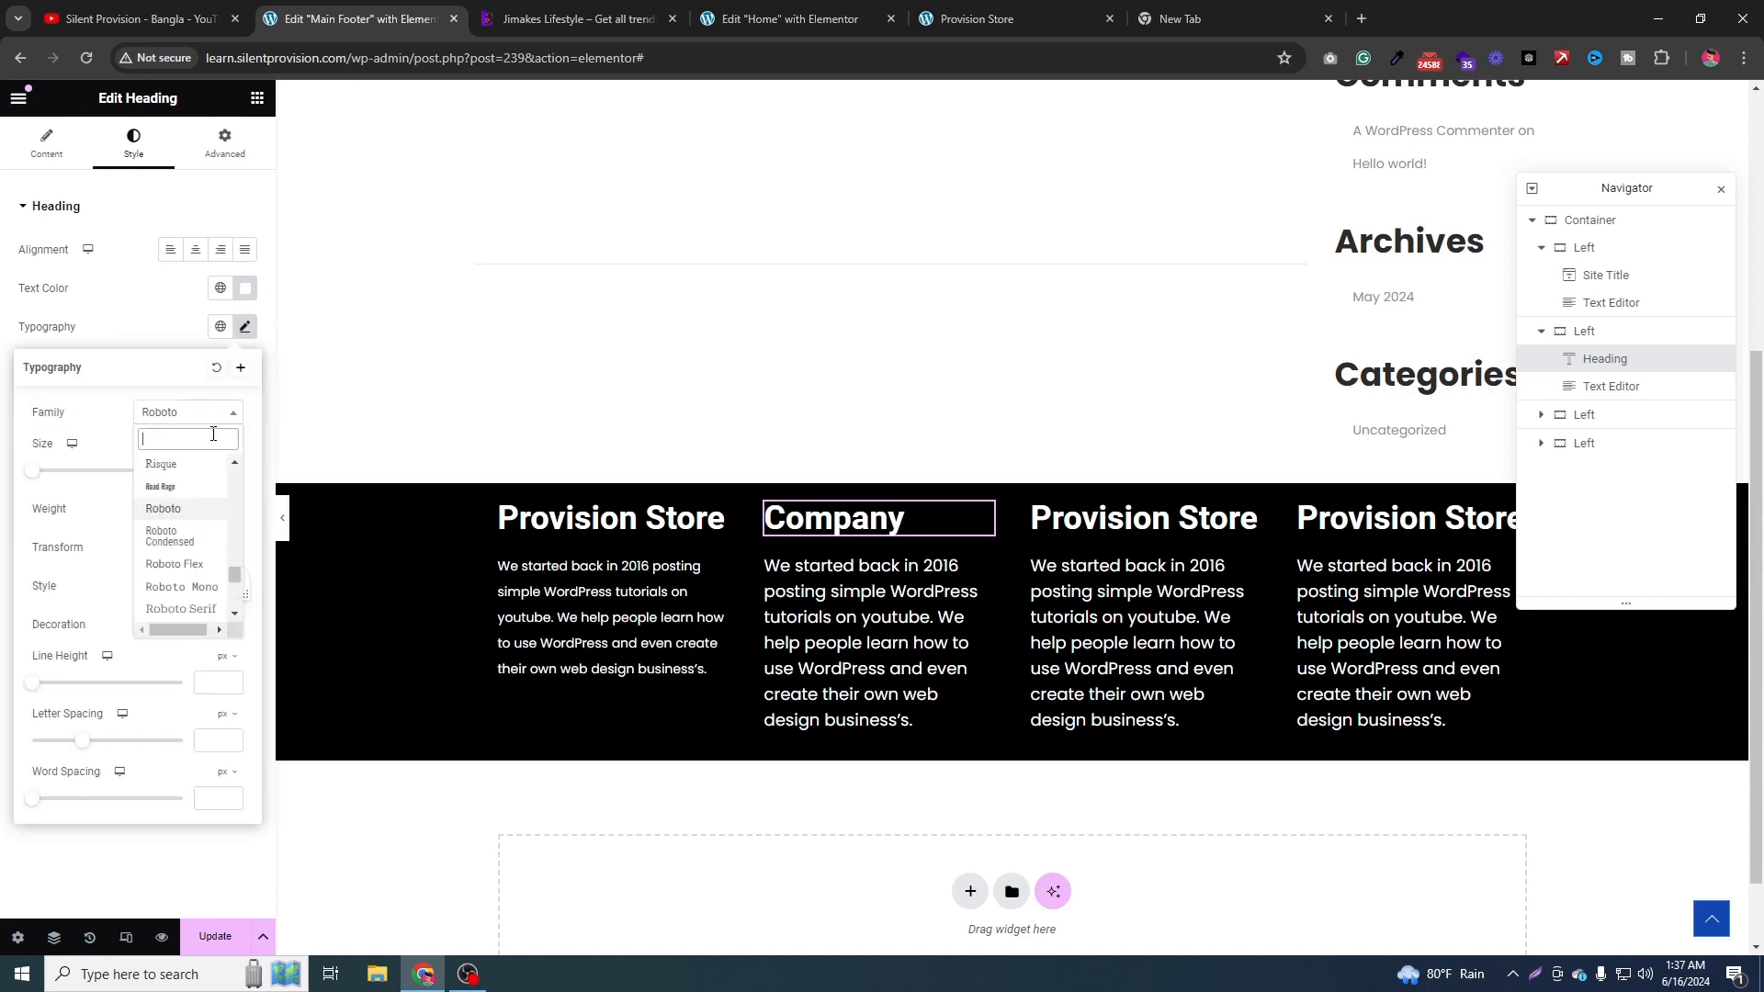
text(popp)
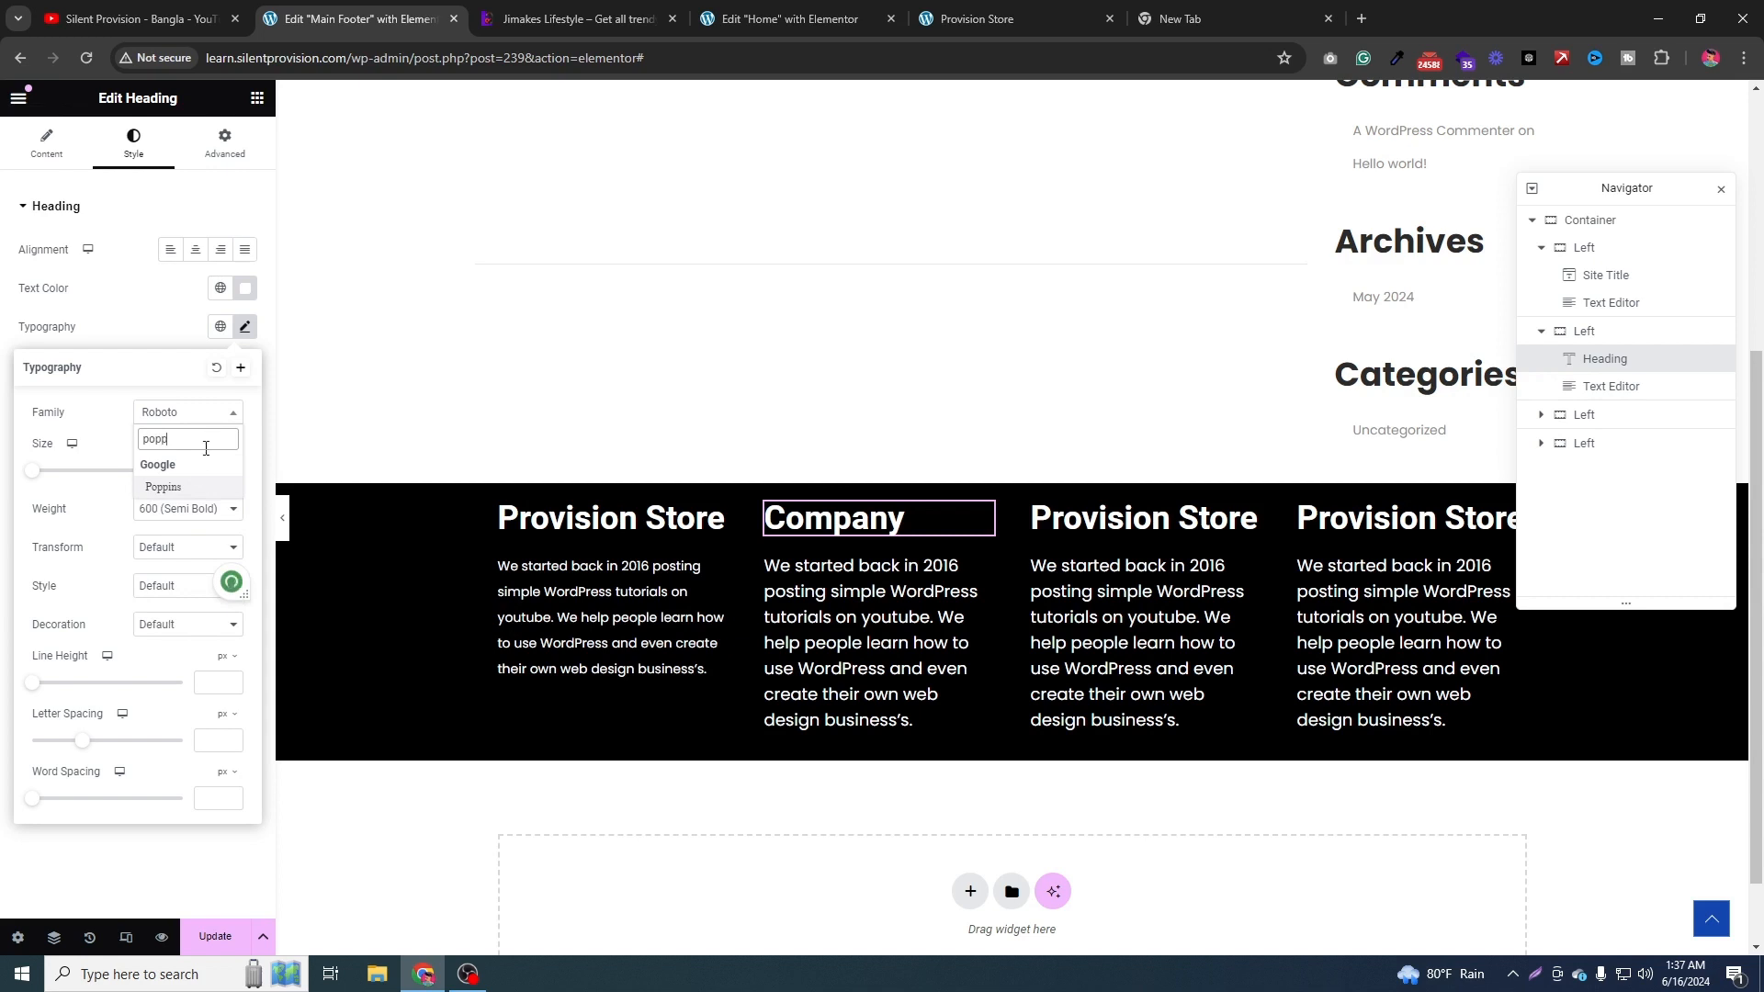
click(199, 488)
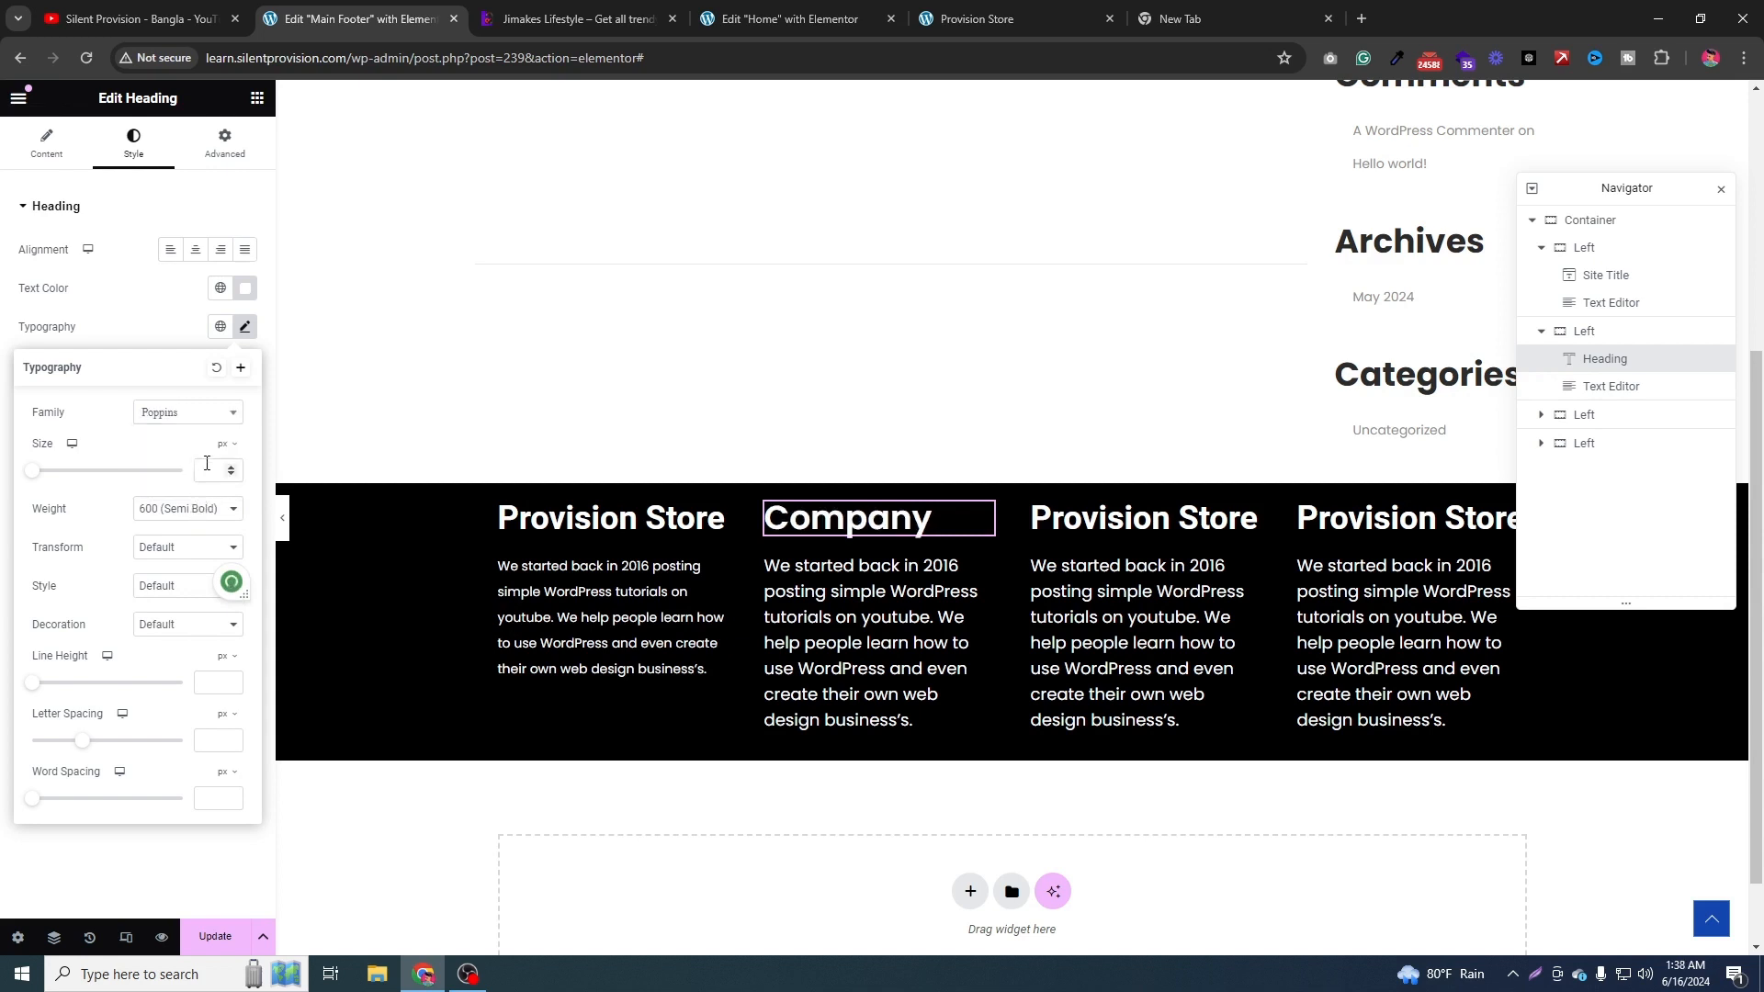
Set the Company heading's font size to 22 px and its weight to 500 (Medium).
click(210, 469)
text(18)
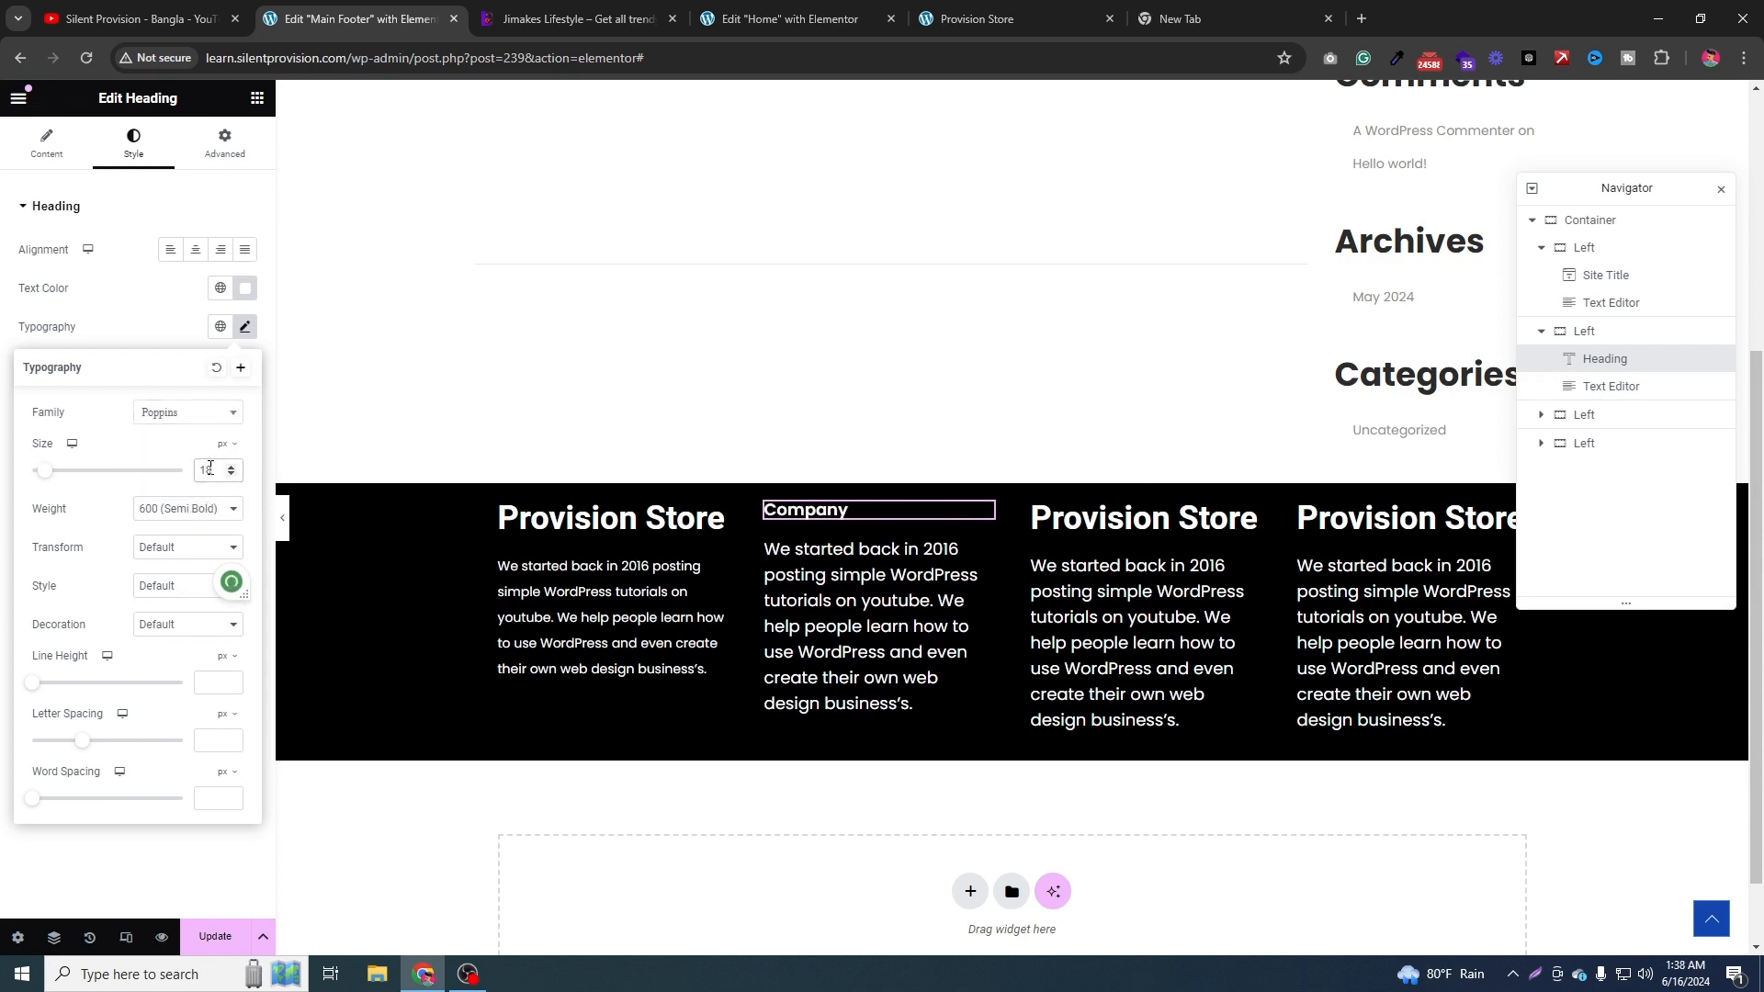
key(BackSpace)
key(BackSpace)
text(22)
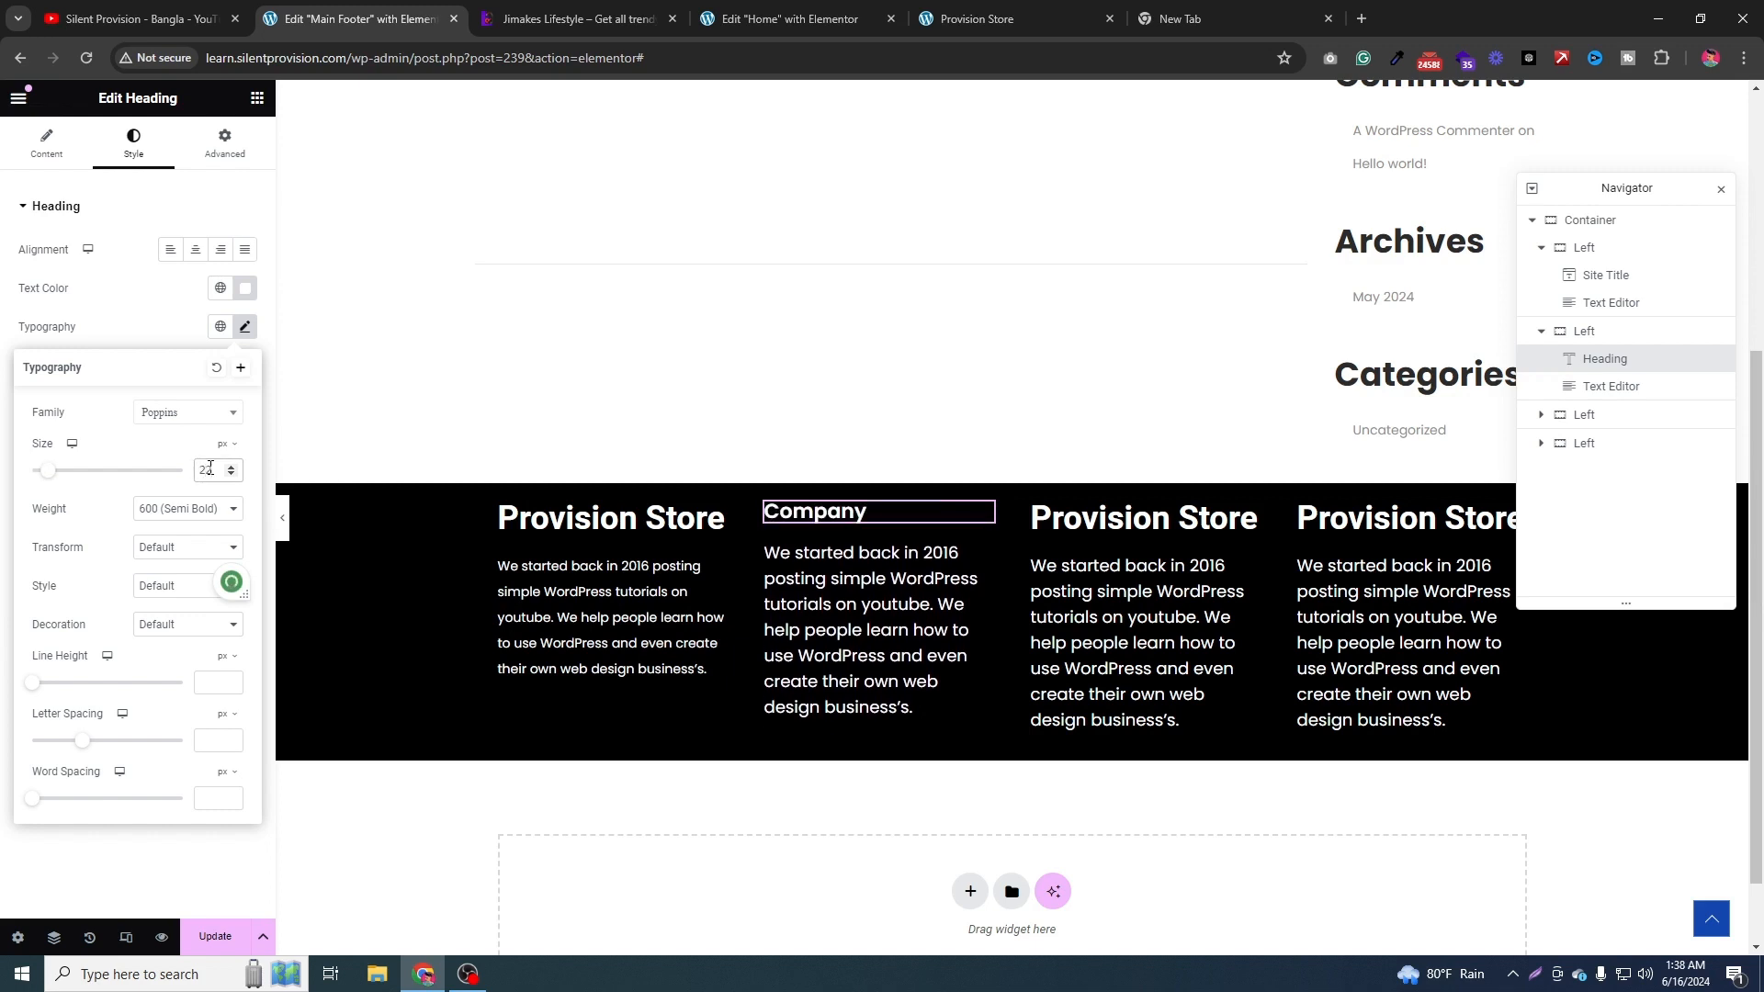
click(223, 508)
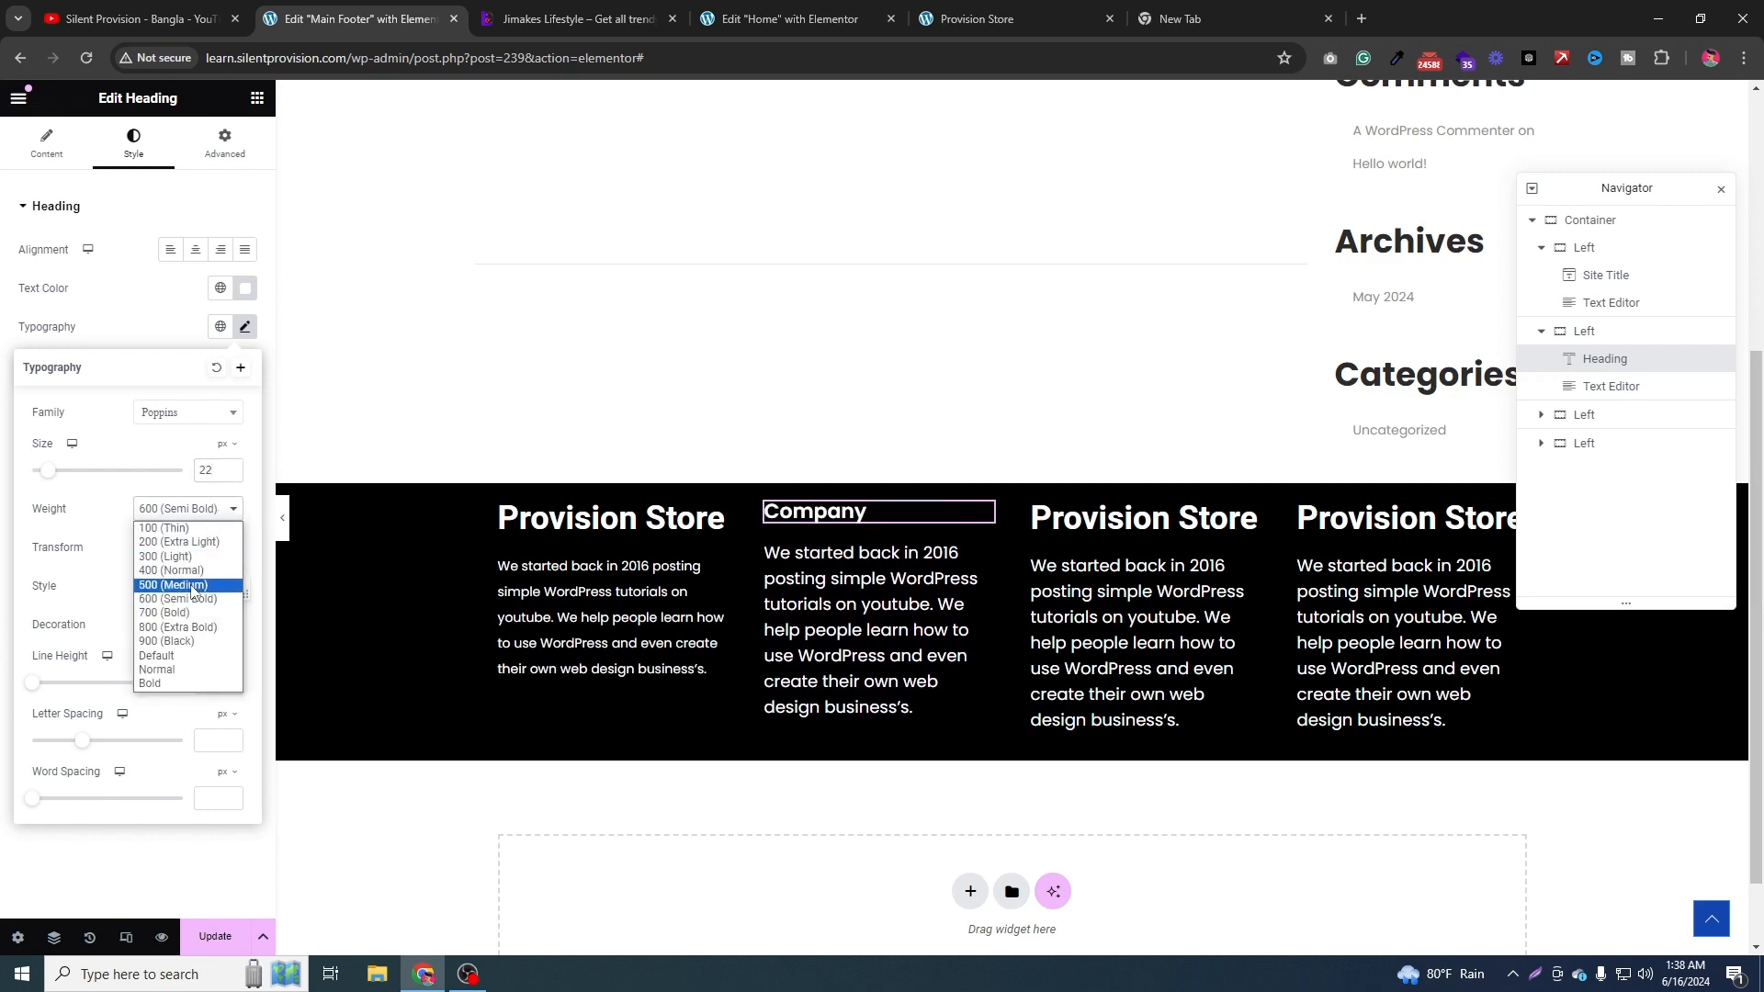
click(191, 585)
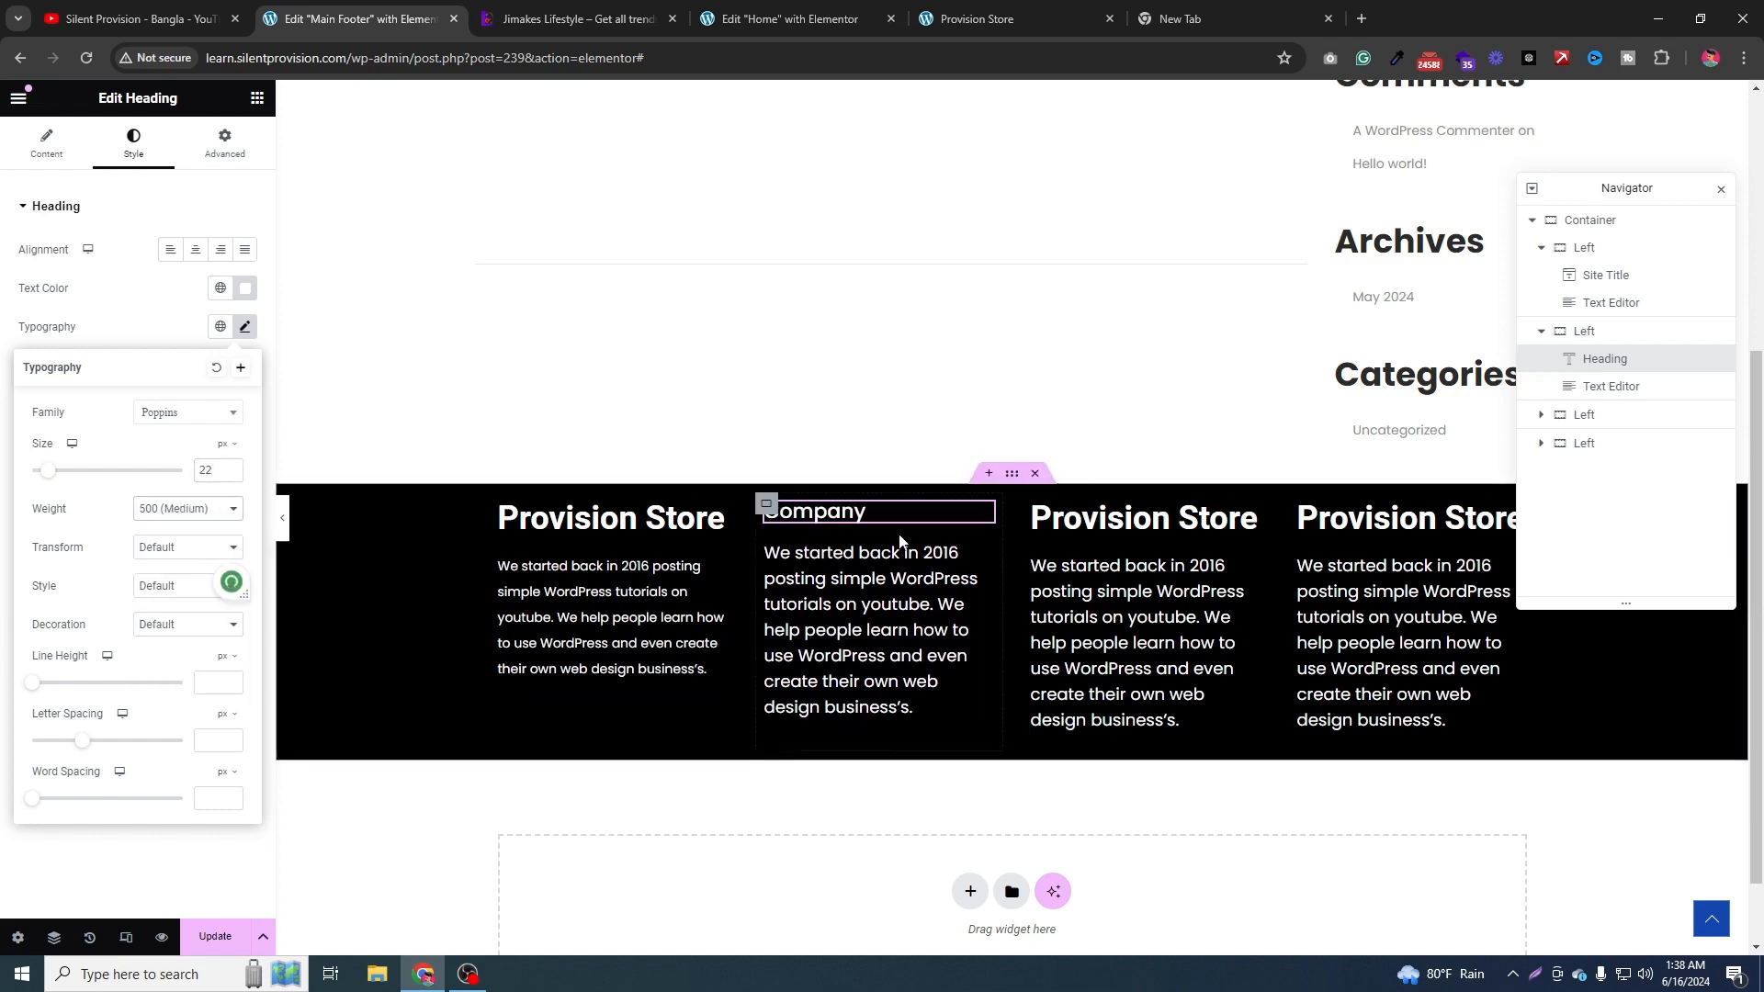
Check the links under Company in the Jimakes footer, and delete the description text from the second footer column.
click(840, 12)
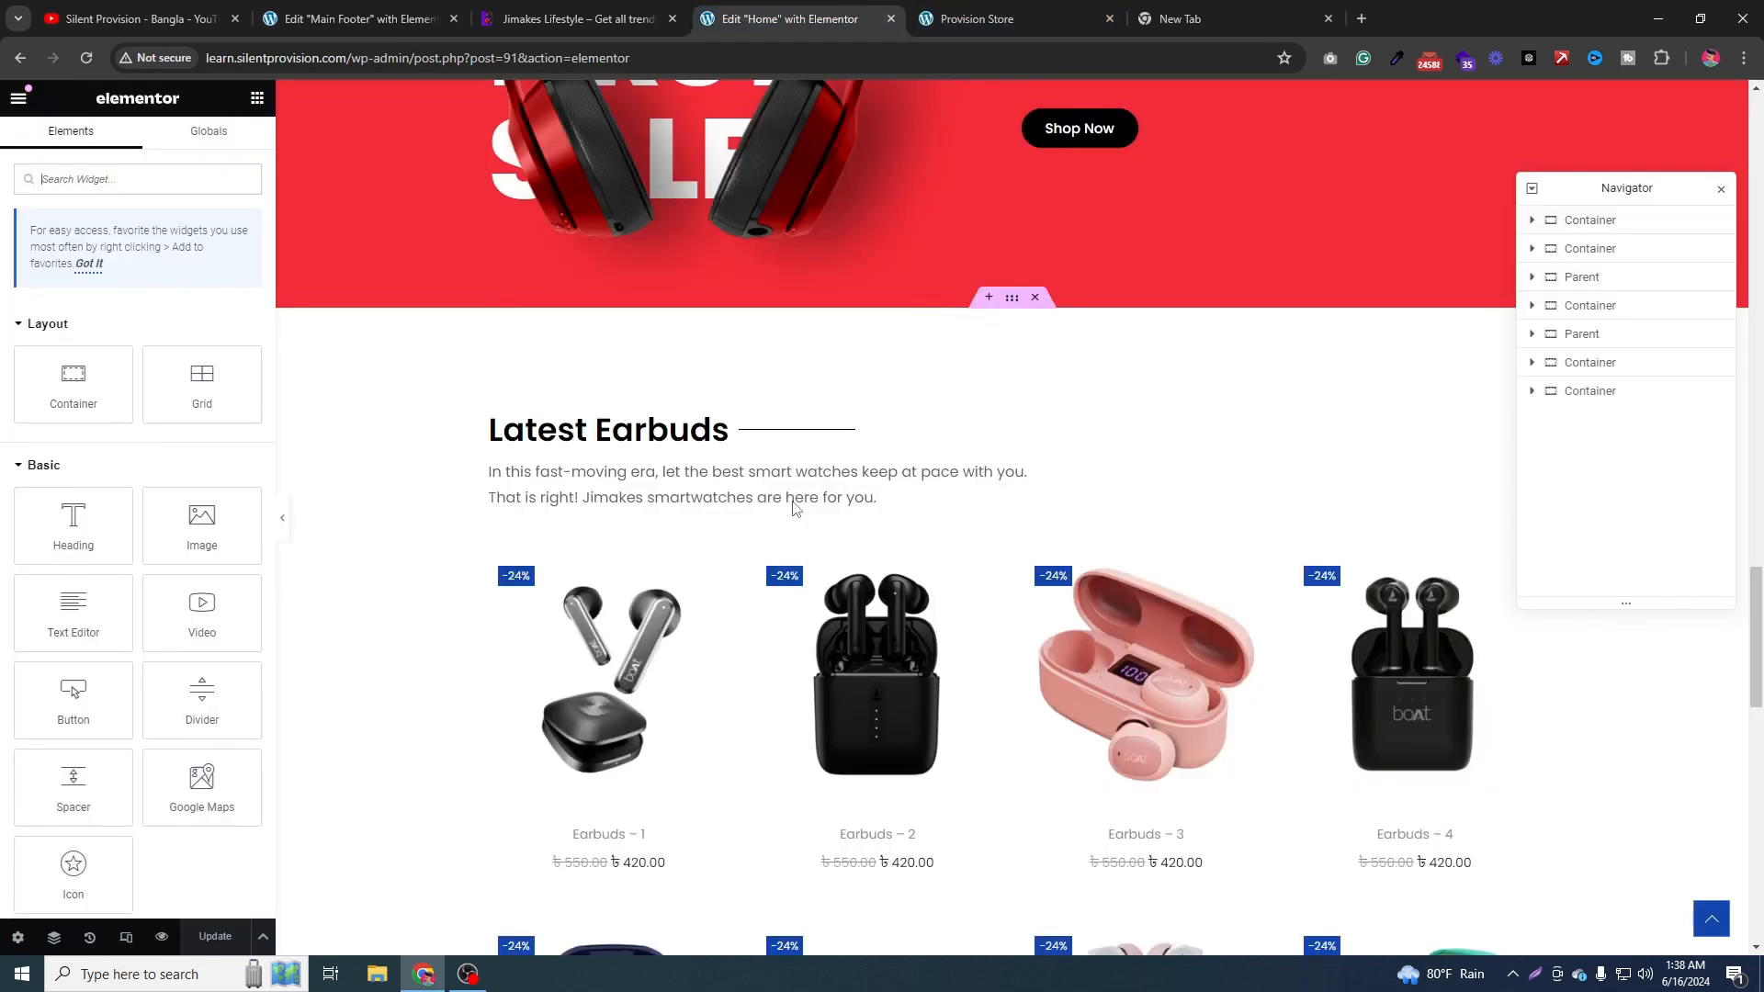
key(ctrl+Tab)
scroll(845, 729, down, 10)
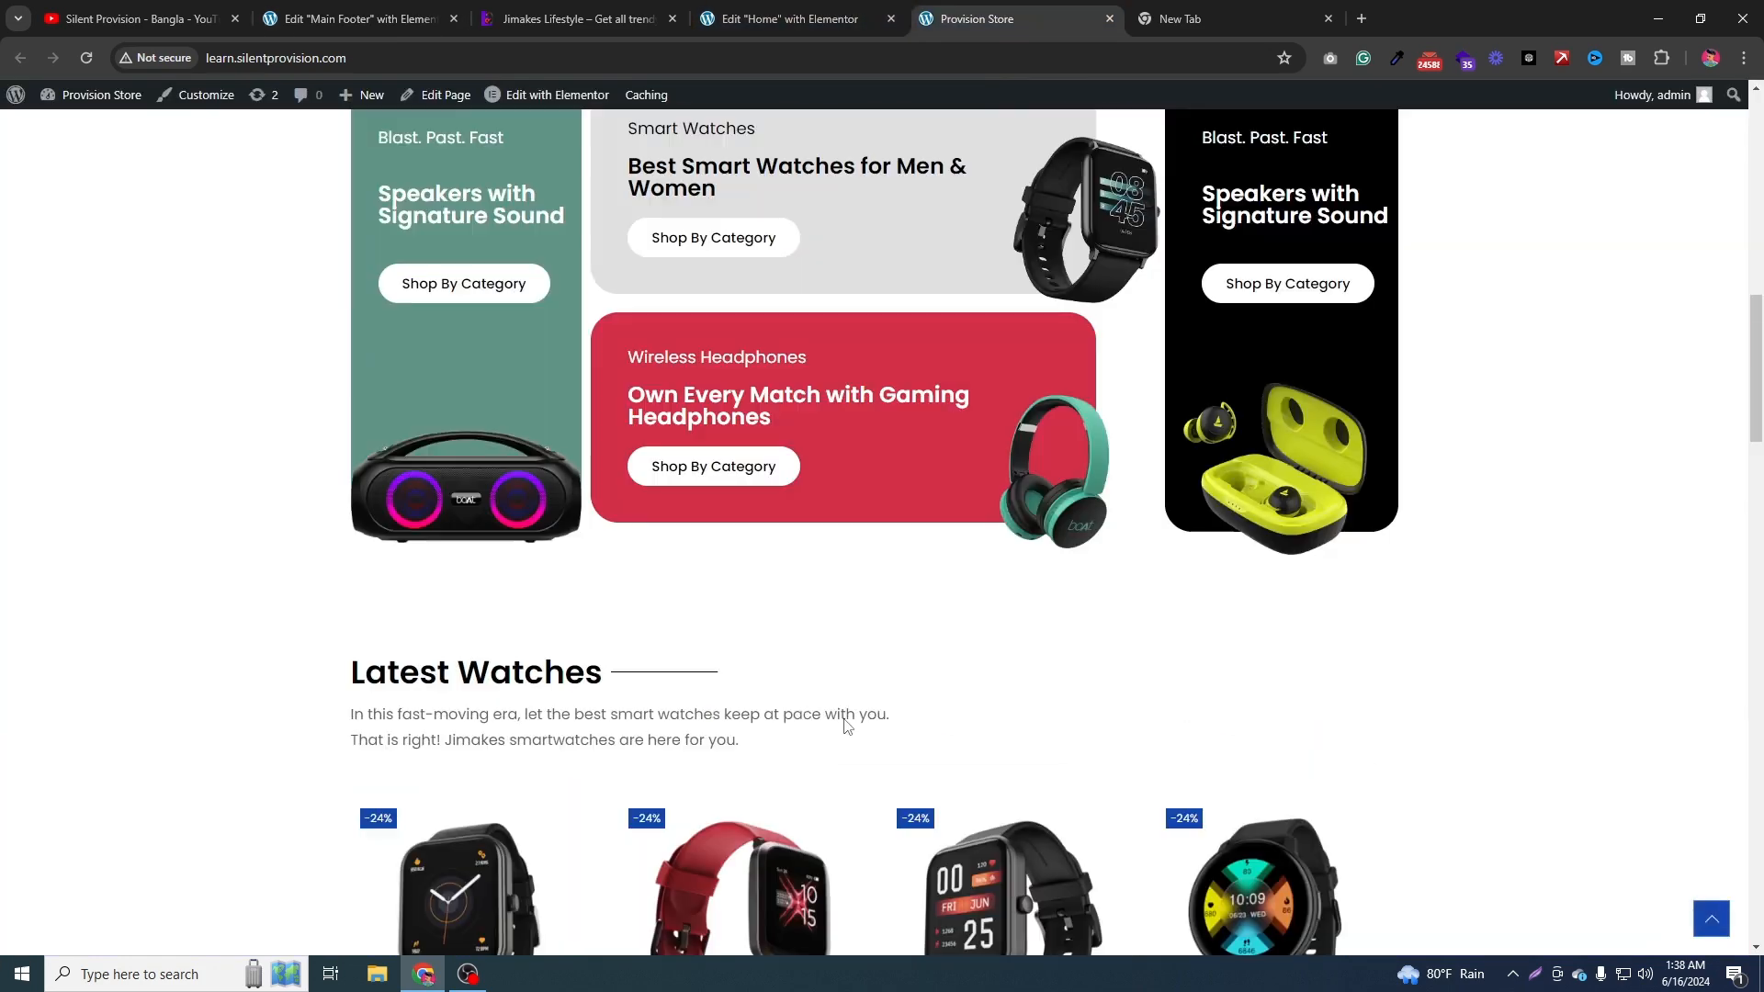
key(ctrl+3)
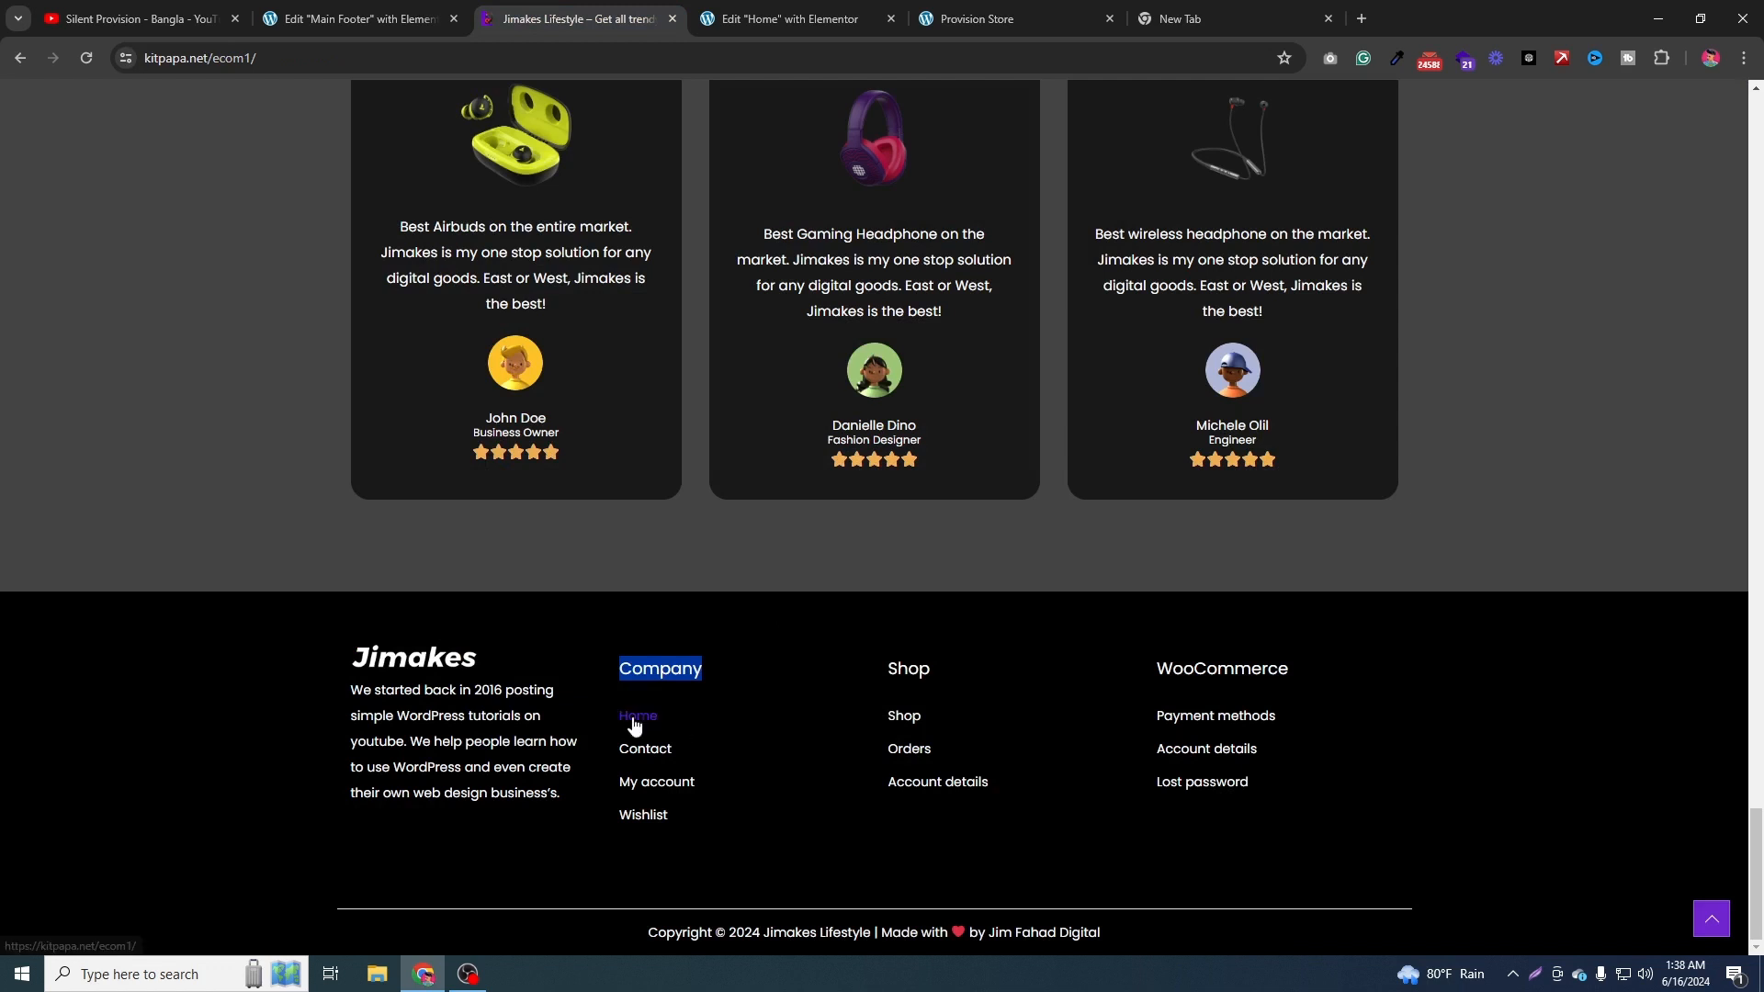
click(420, 9)
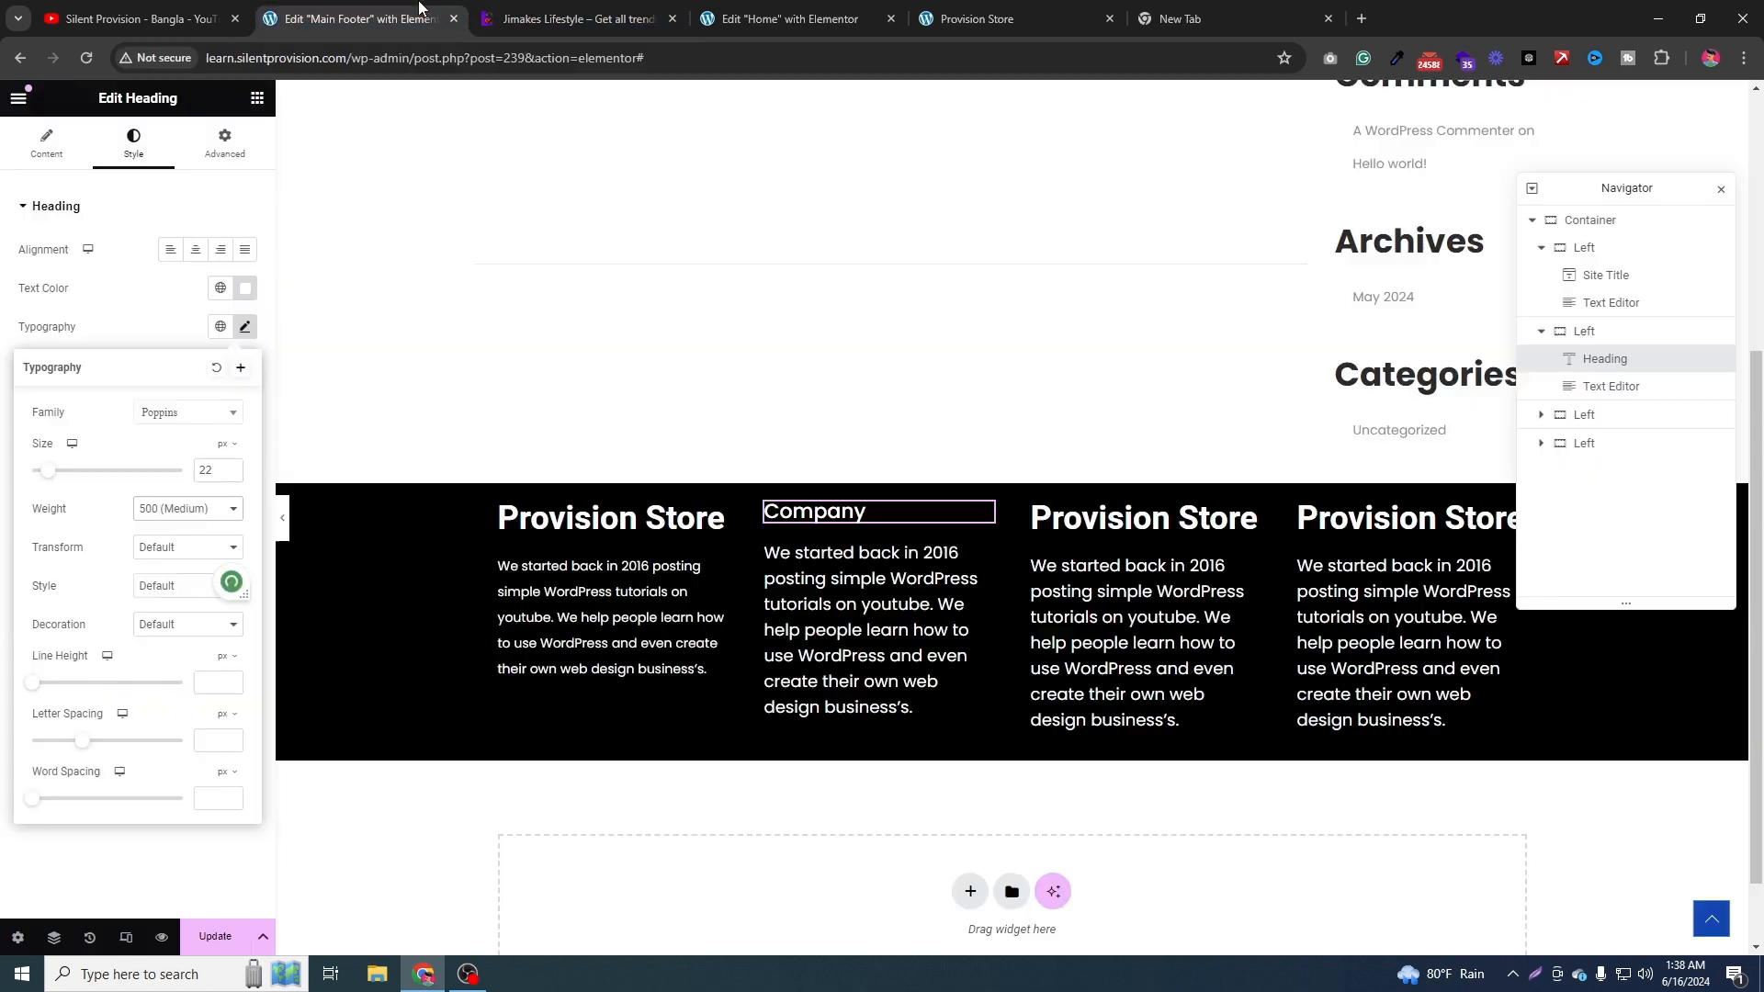
click(258, 99)
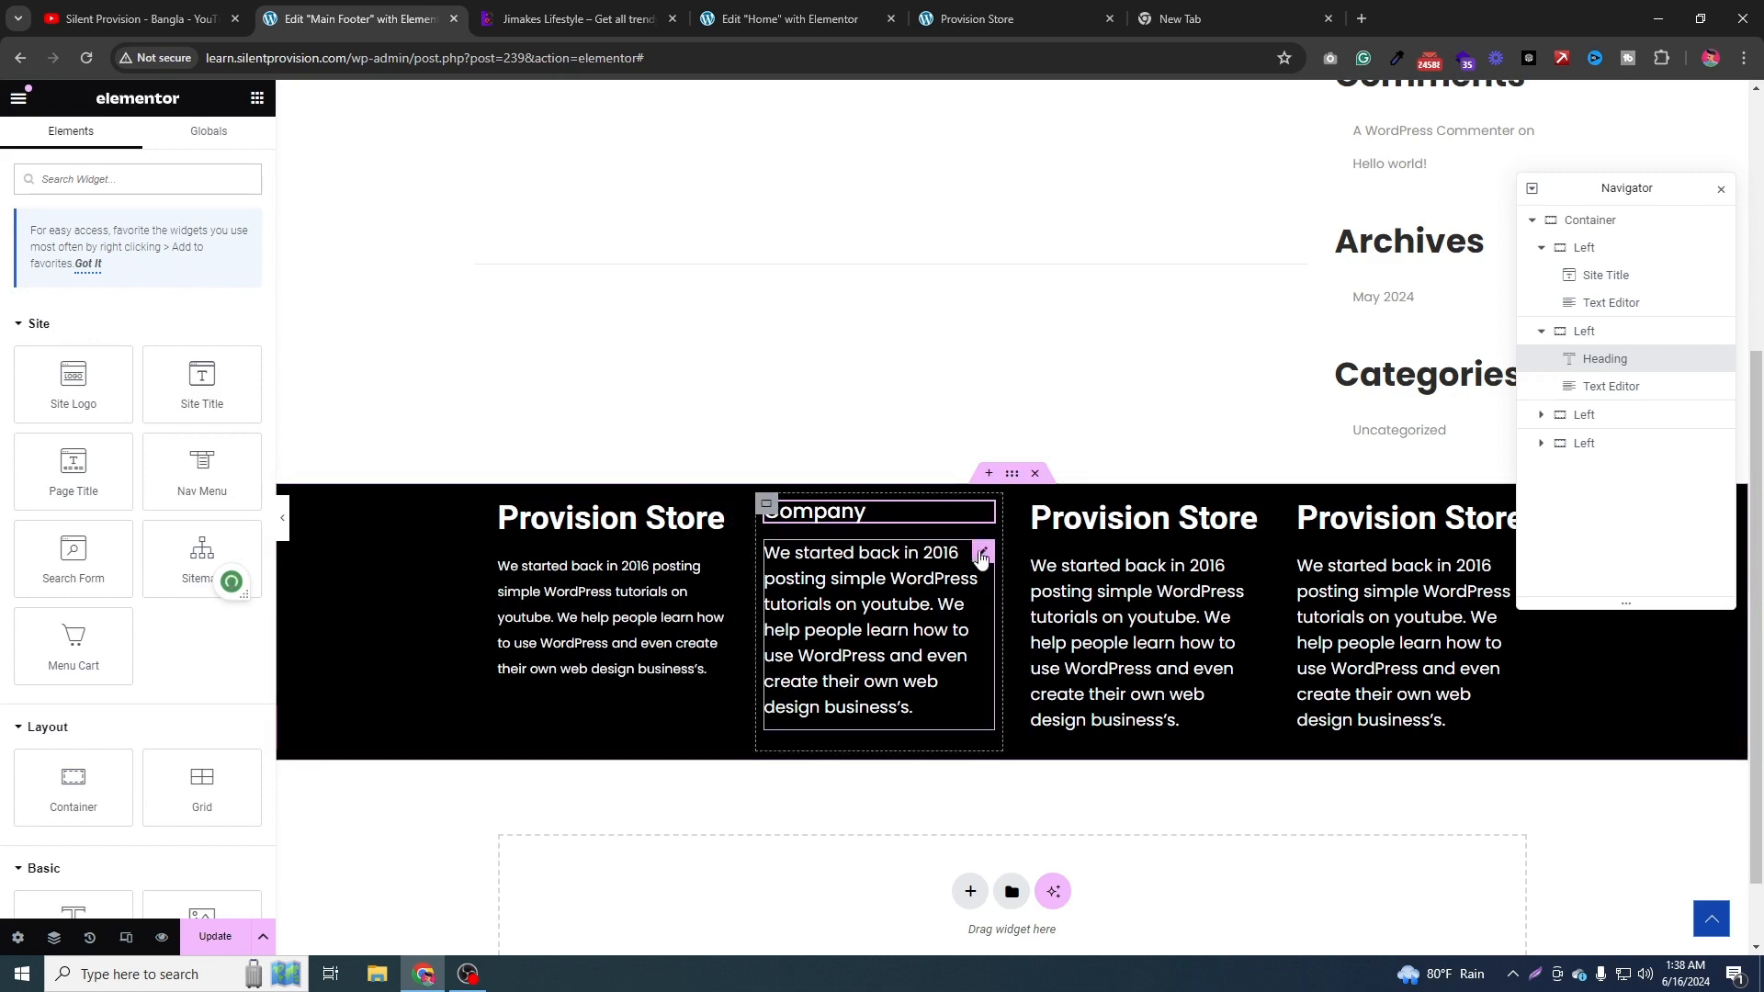
right_click(982, 558)
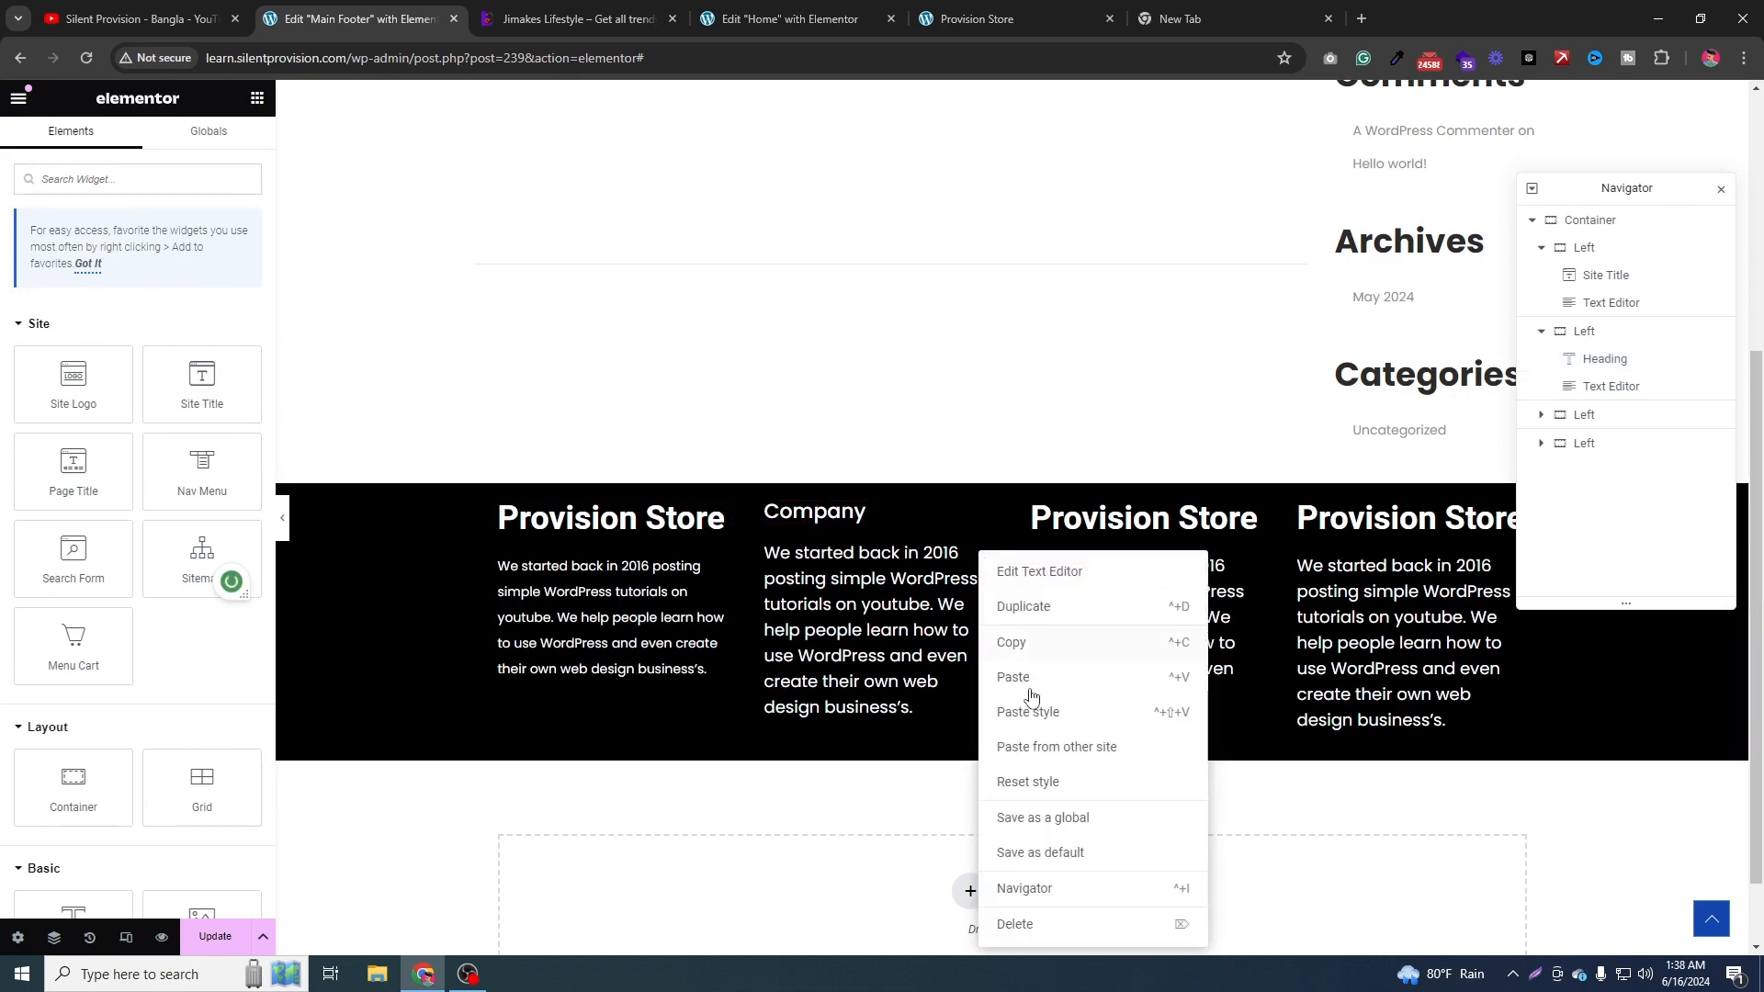
click(1011, 927)
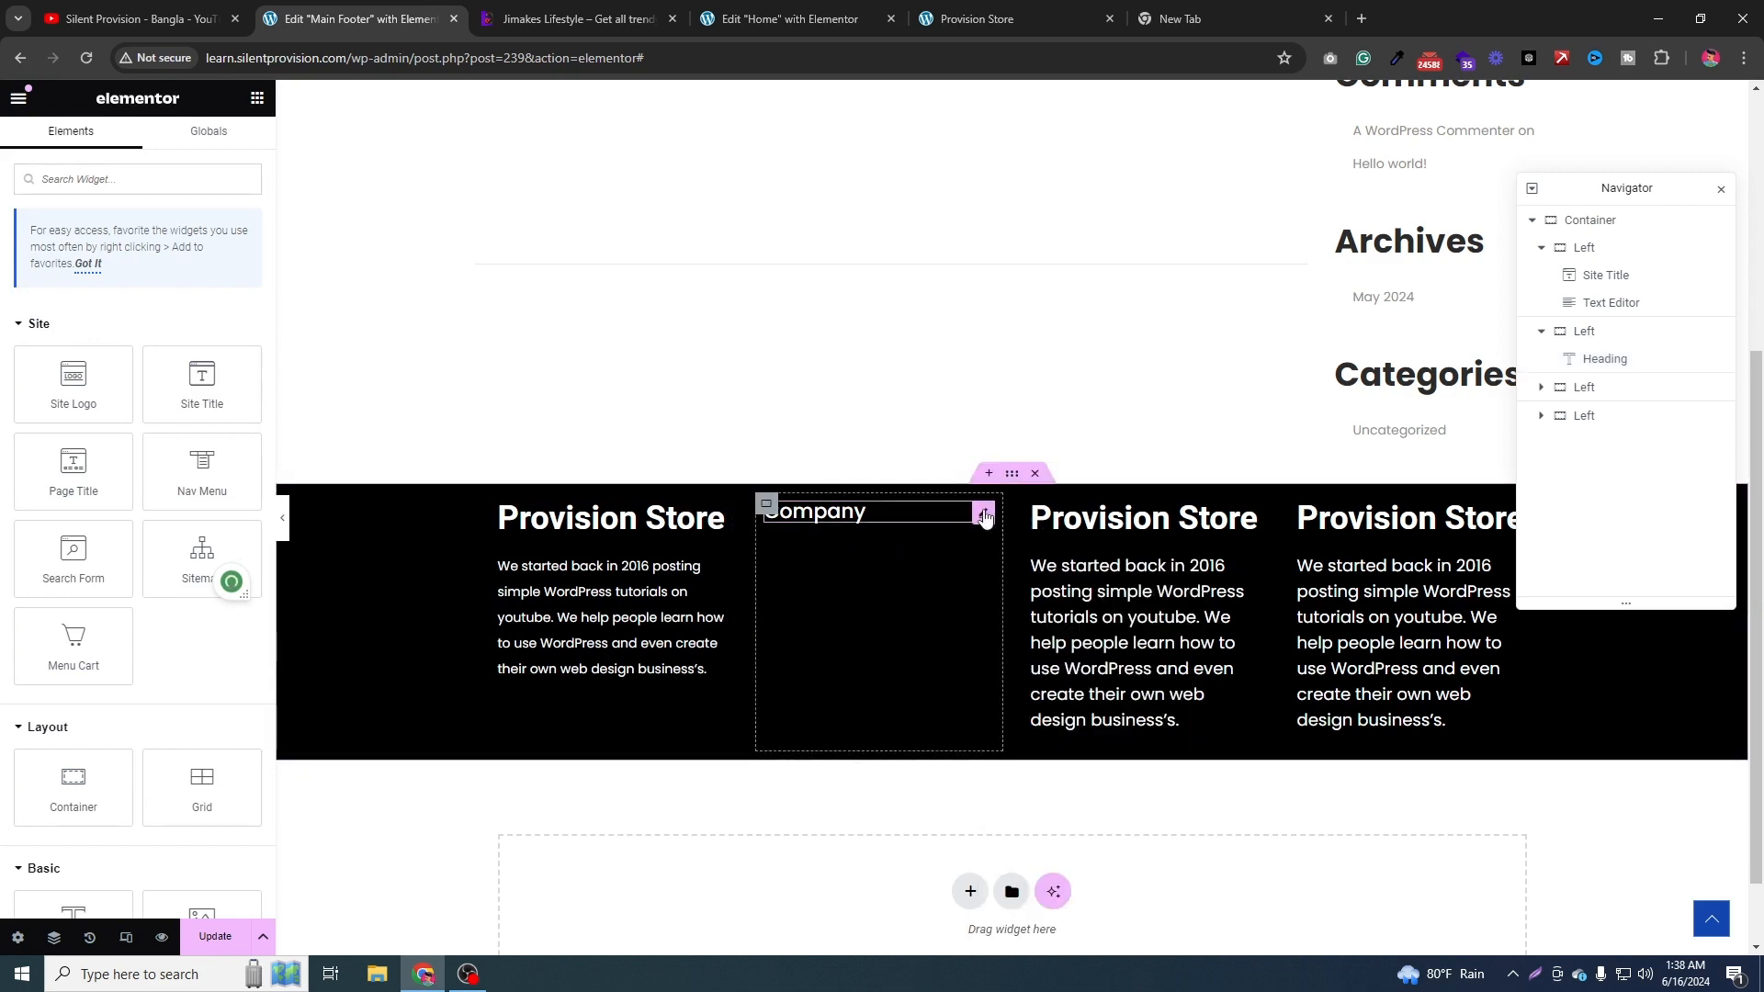
Duplicate the Company heading twice within the second footer column.
right_click(984, 514)
click(1048, 571)
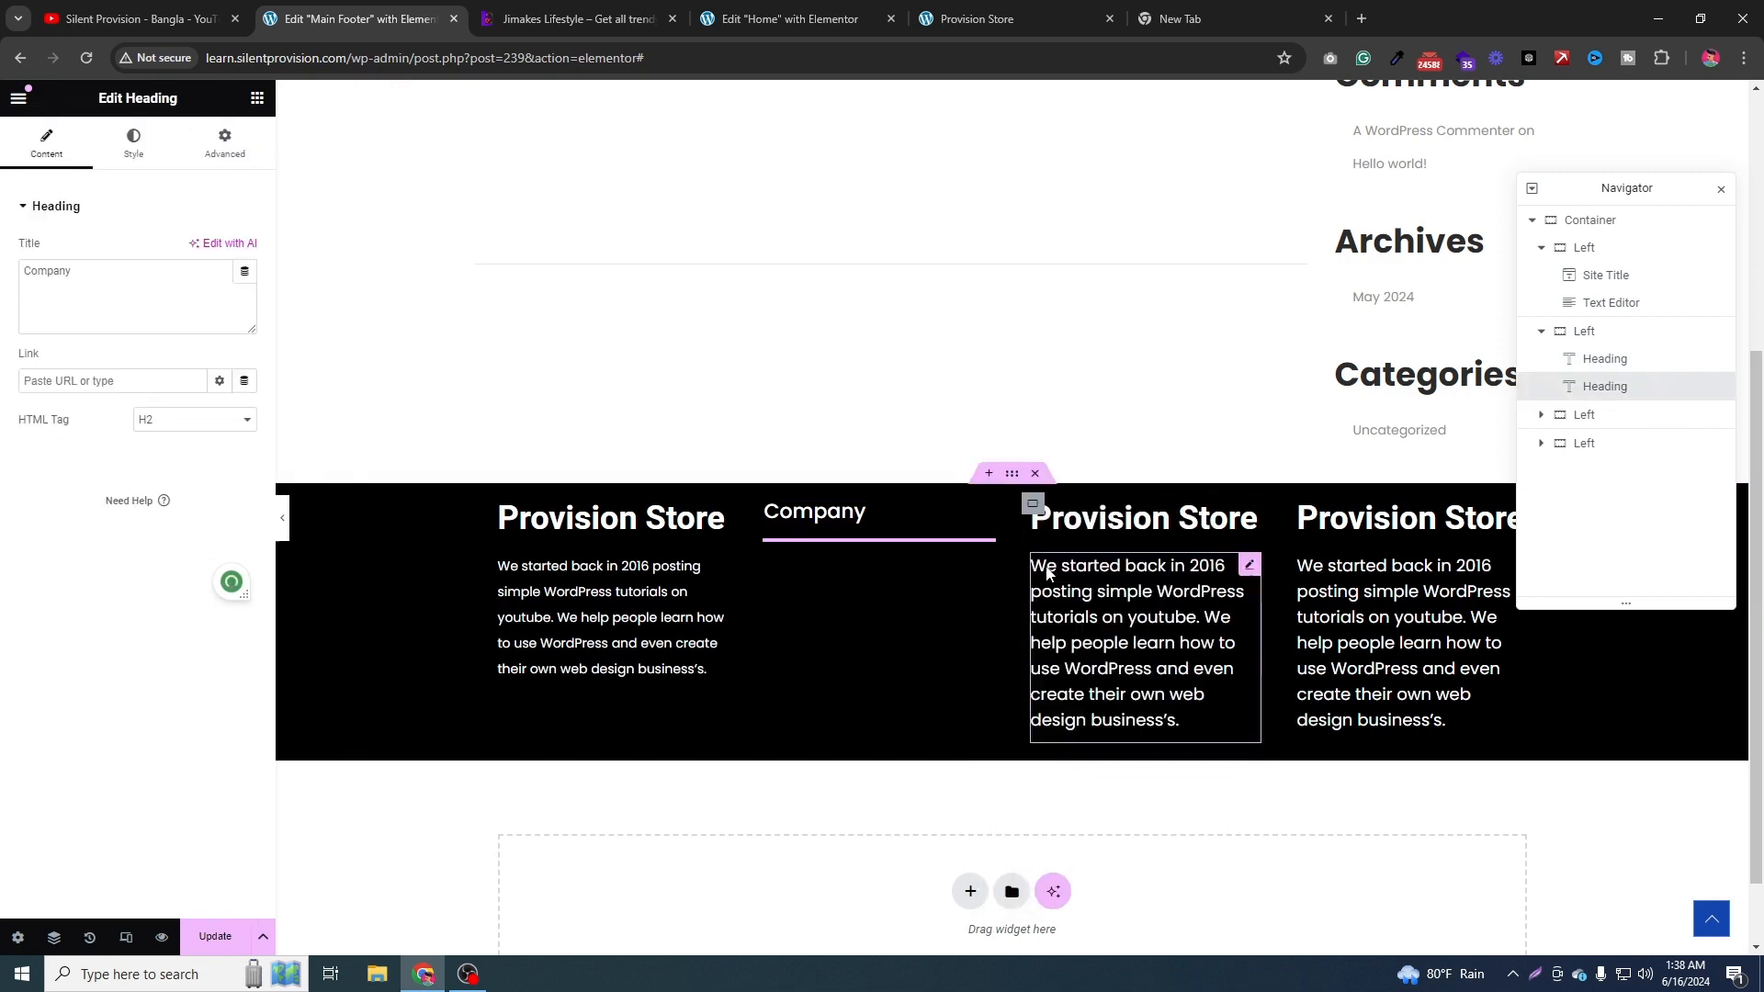
right_click(983, 556)
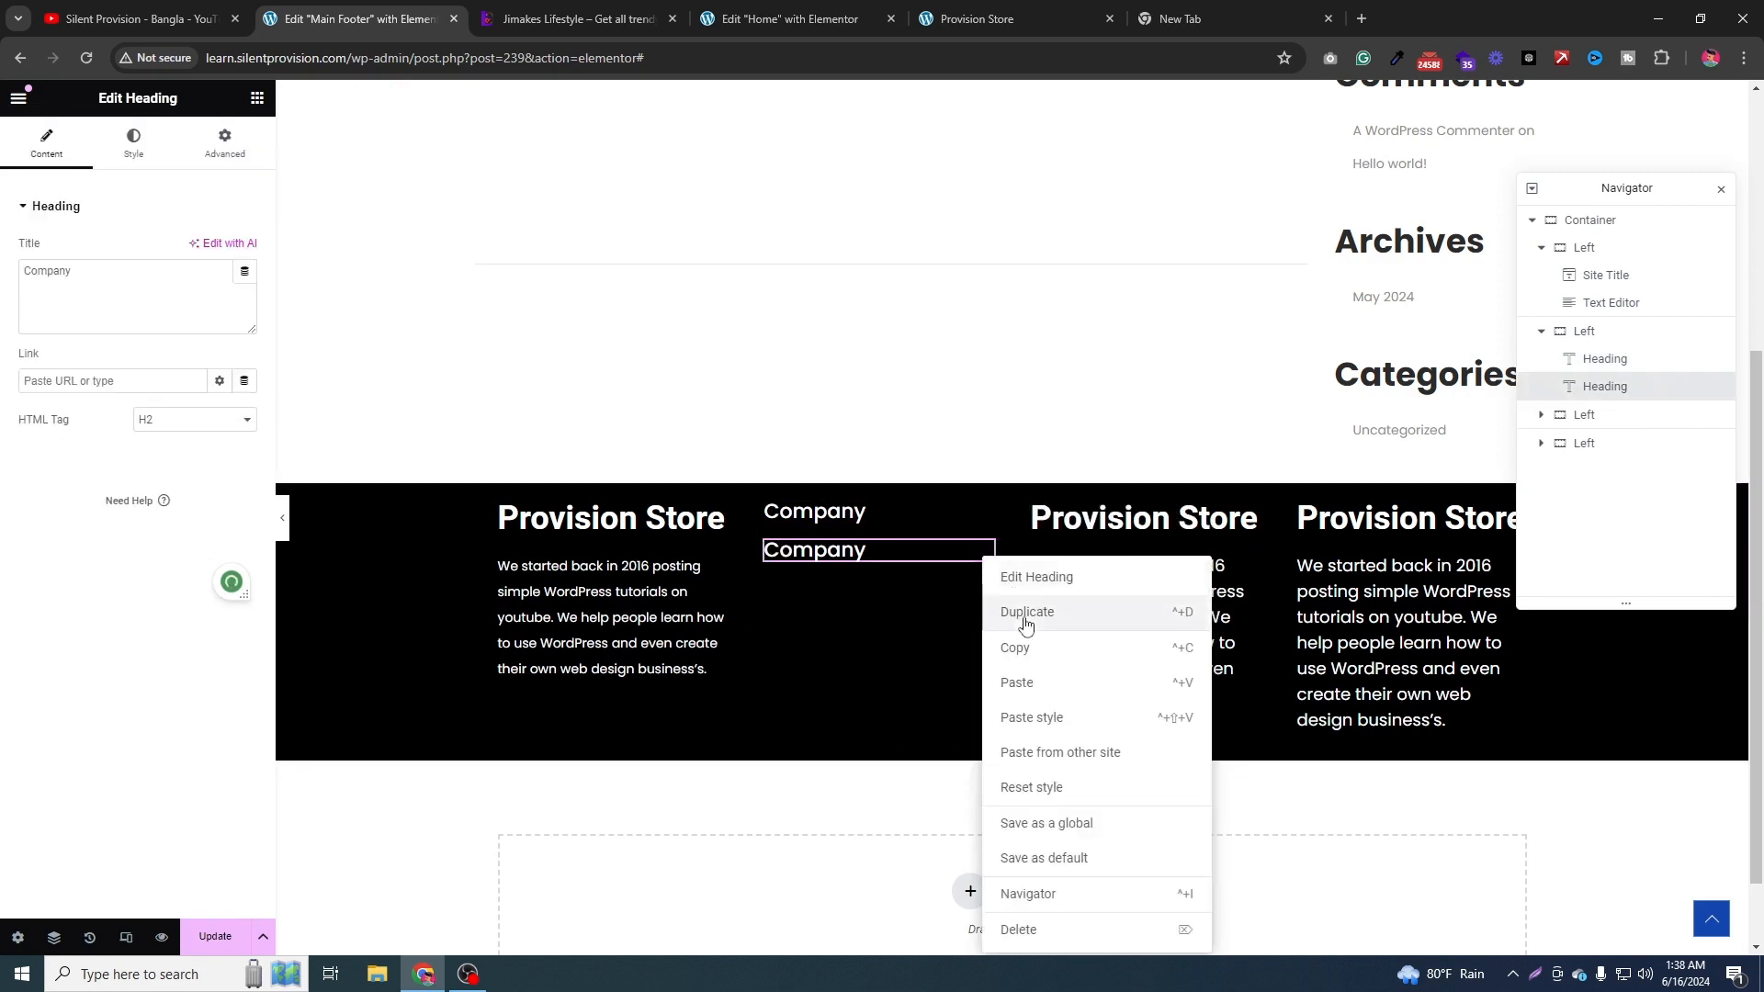
click(1020, 612)
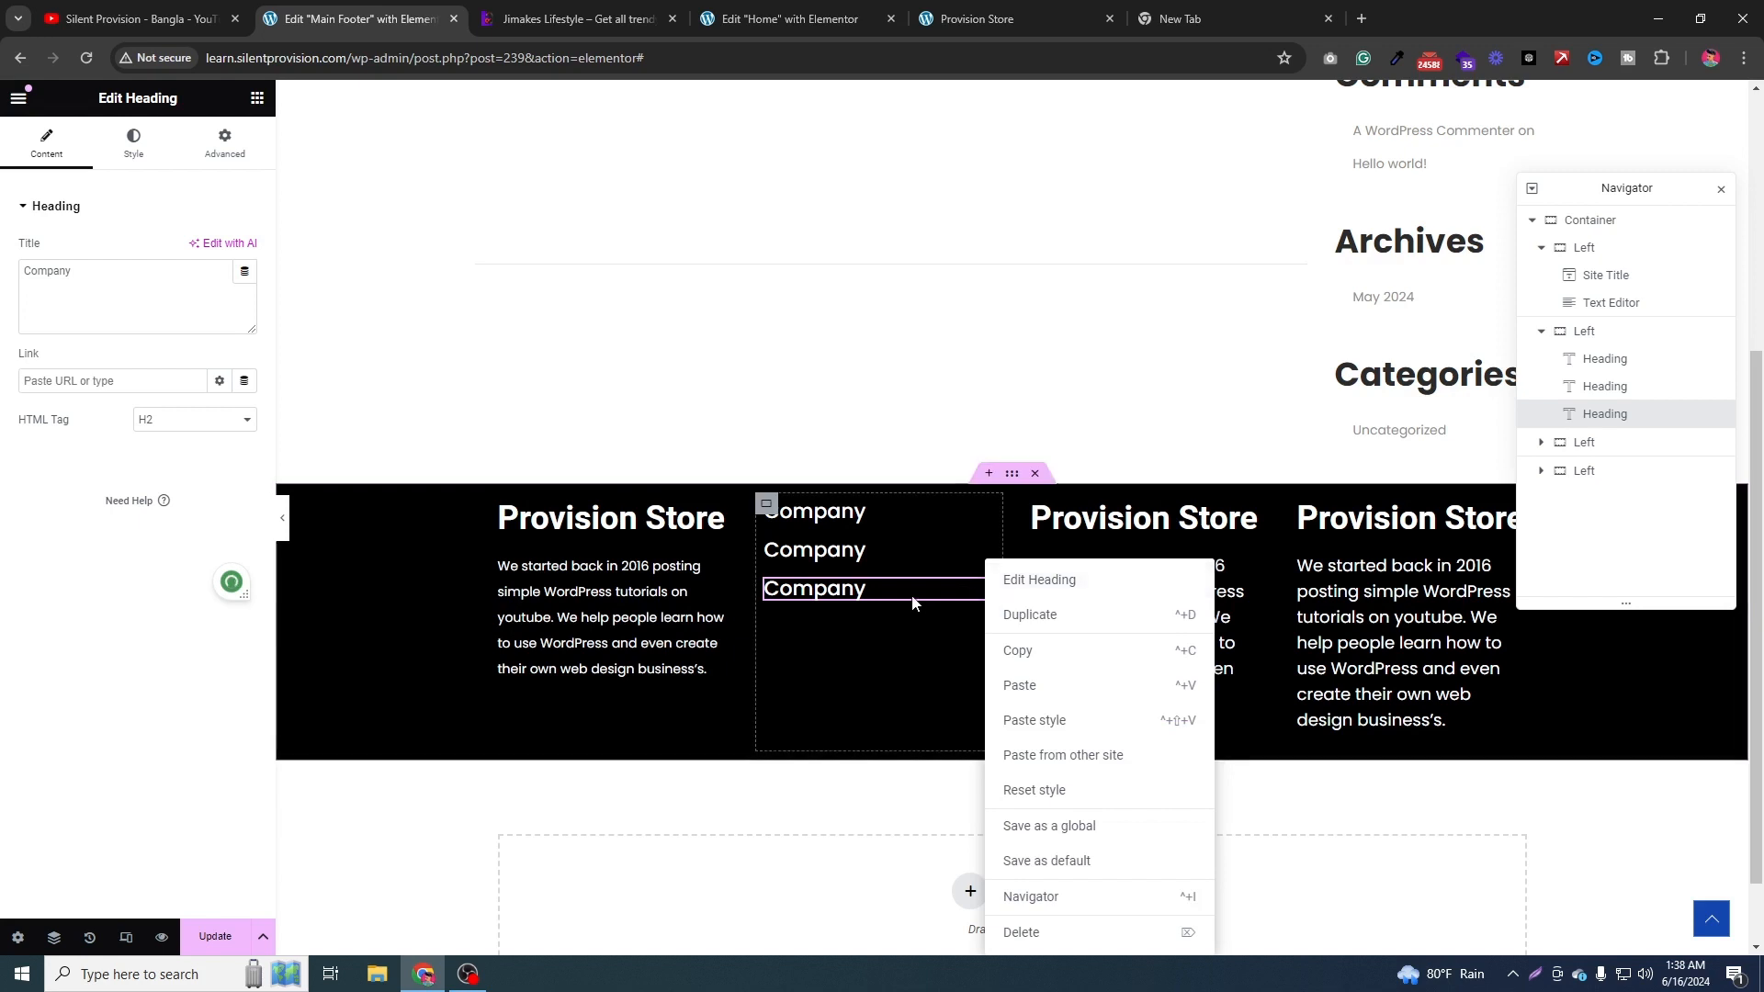
Change the title of the second heading in the column to Home, and delete the remaining duplicate Company heading below it.
click(979, 555)
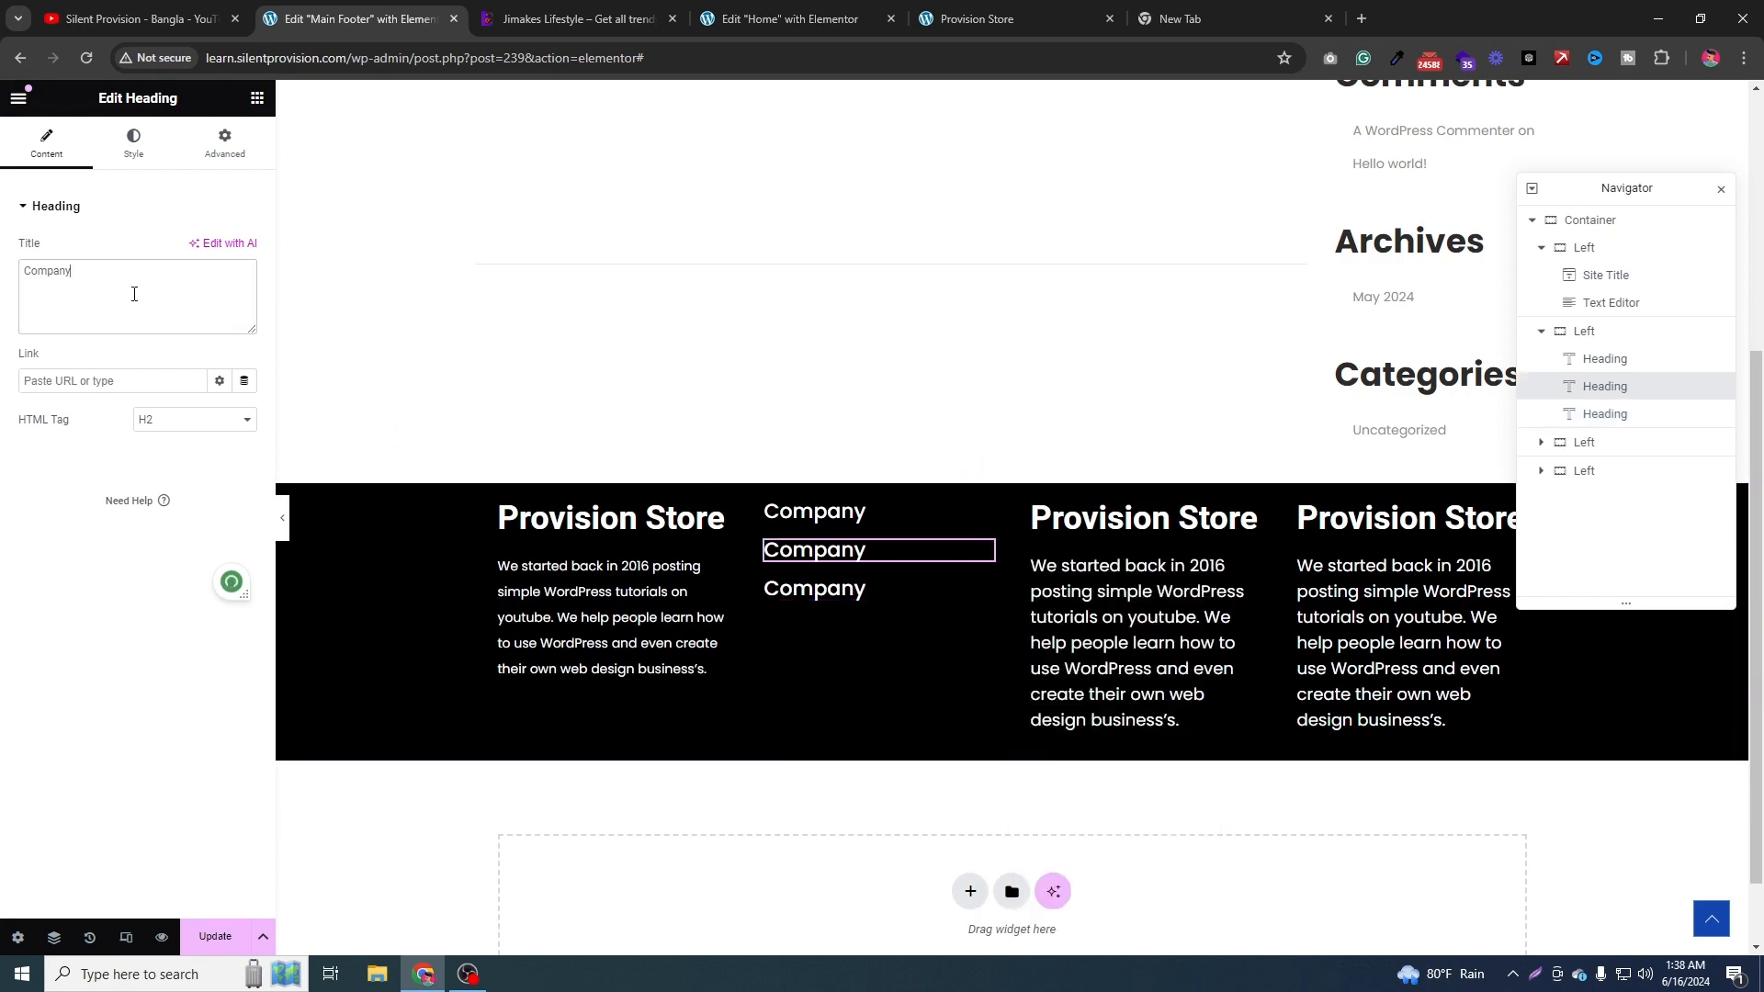
text(Home)
key(ctrl+a)
text(Hom)
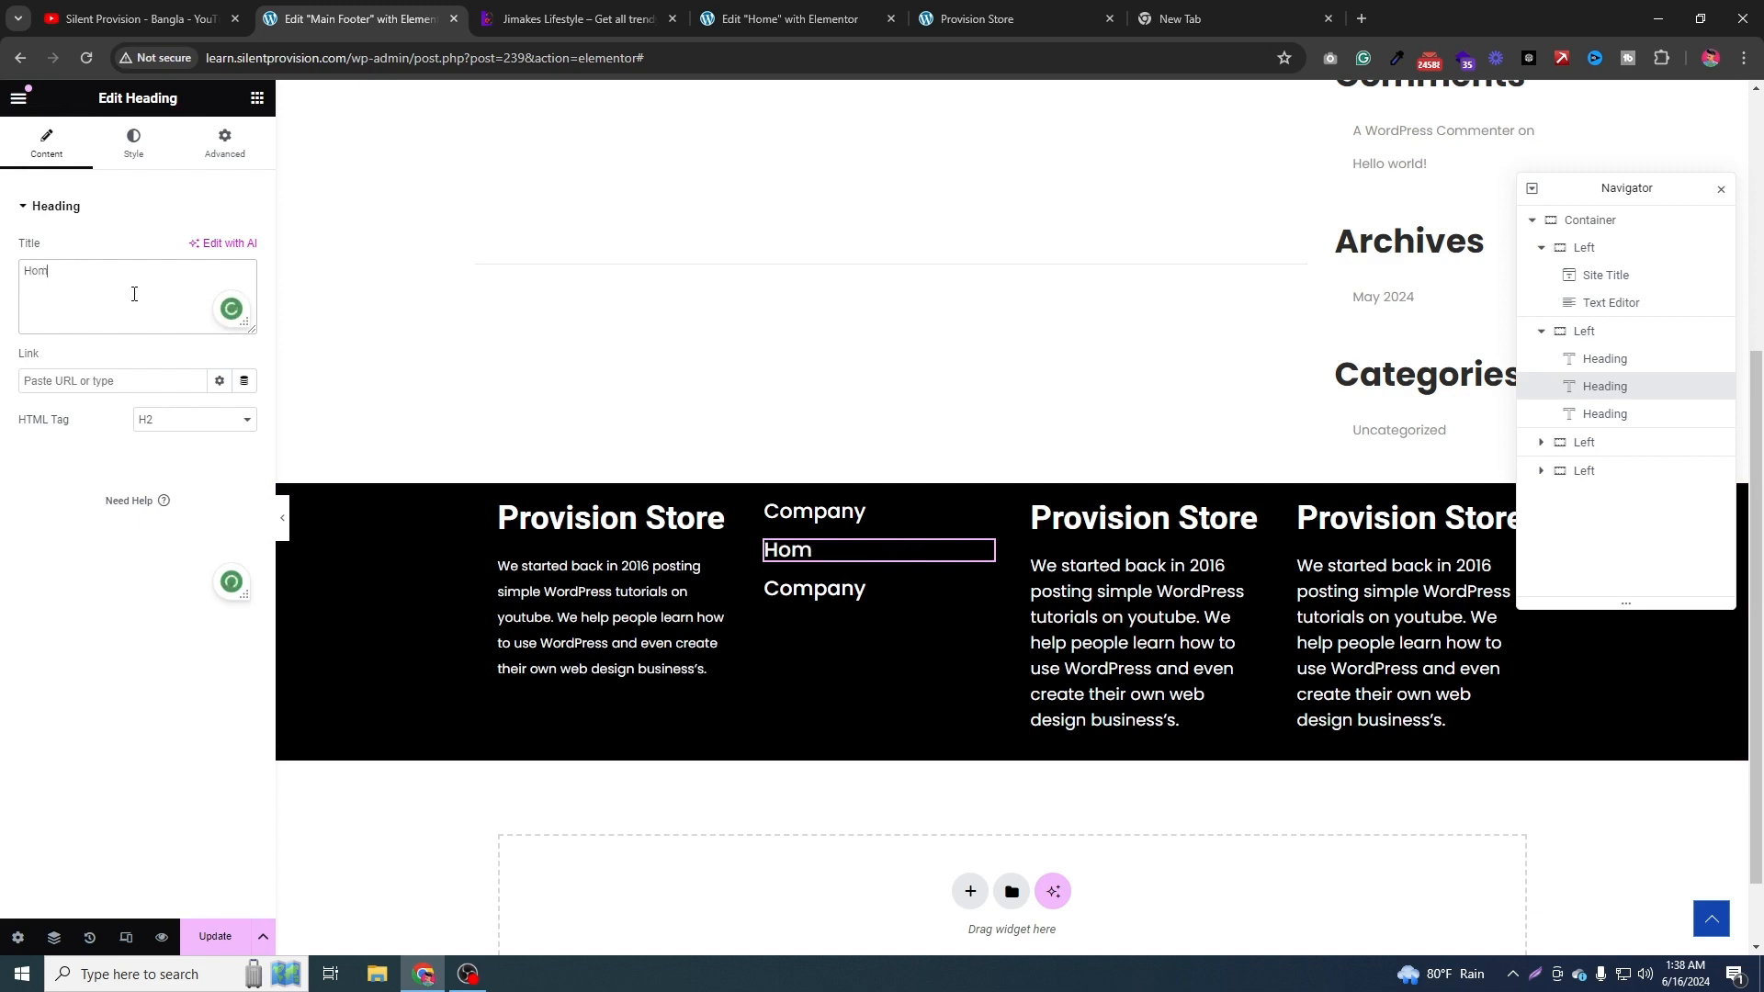
right_click(988, 588)
click(1081, 945)
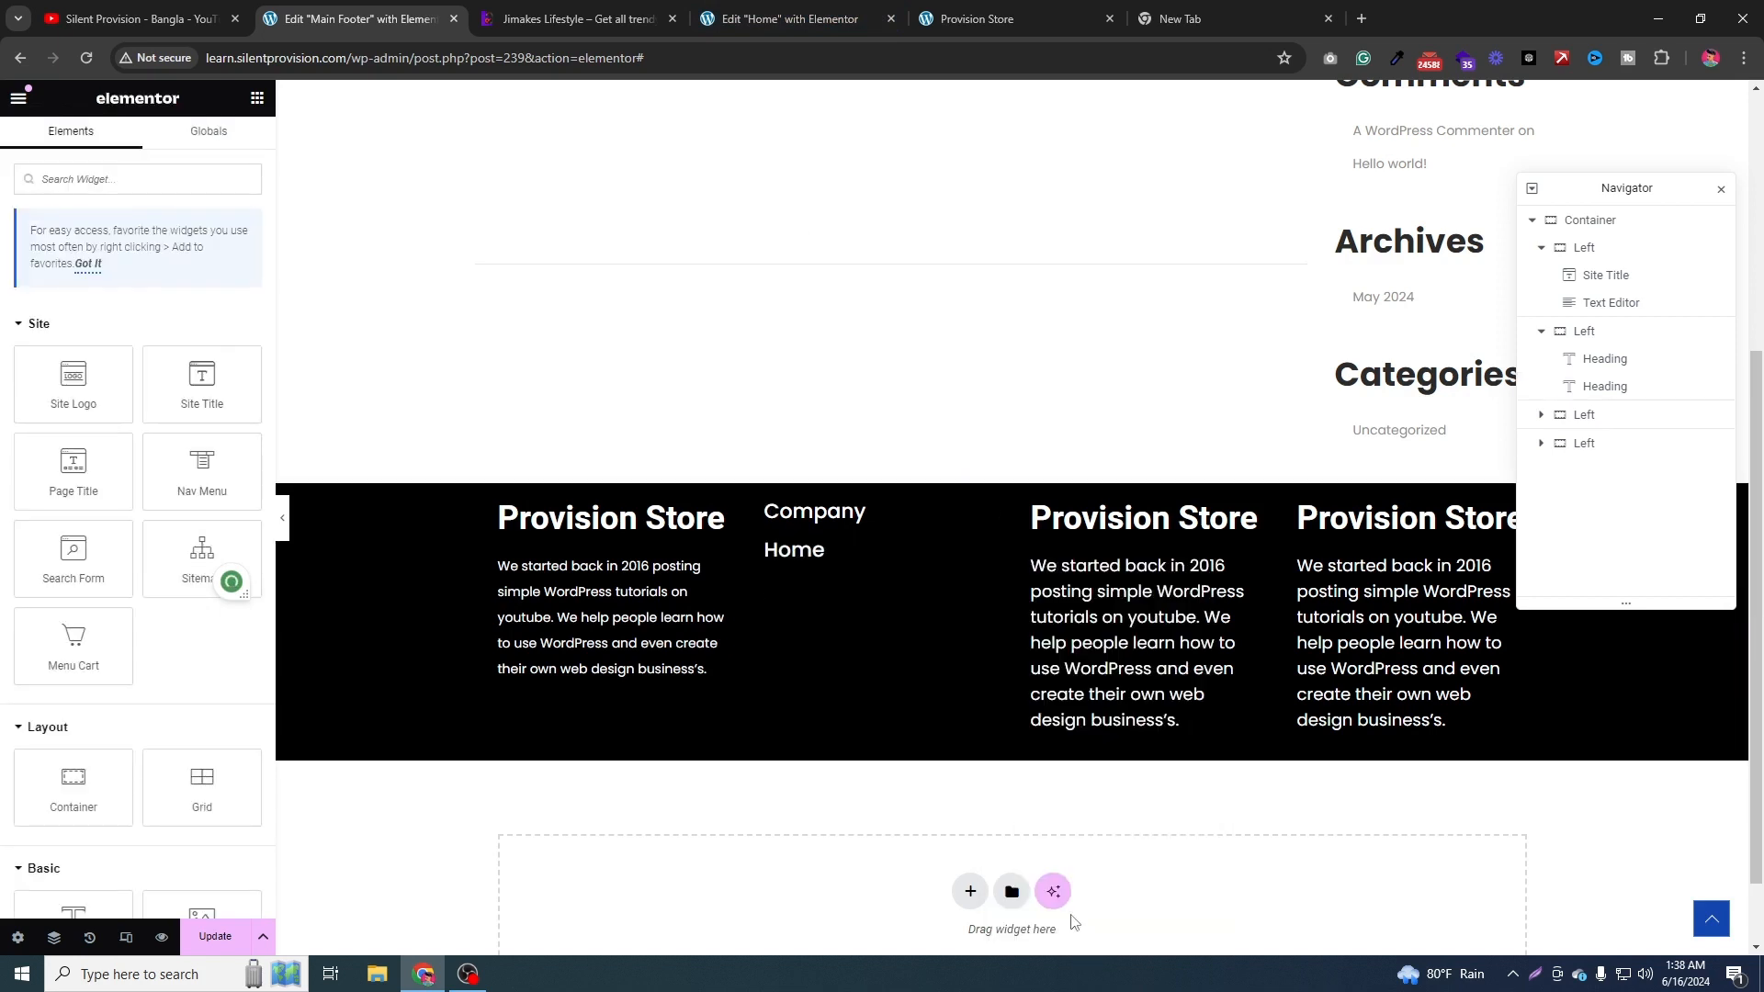
Compare with the Jimakes footer, and set the Home heading's font size to 16 px and its weight to 400 (Normal).
click(790, 18)
click(548, 7)
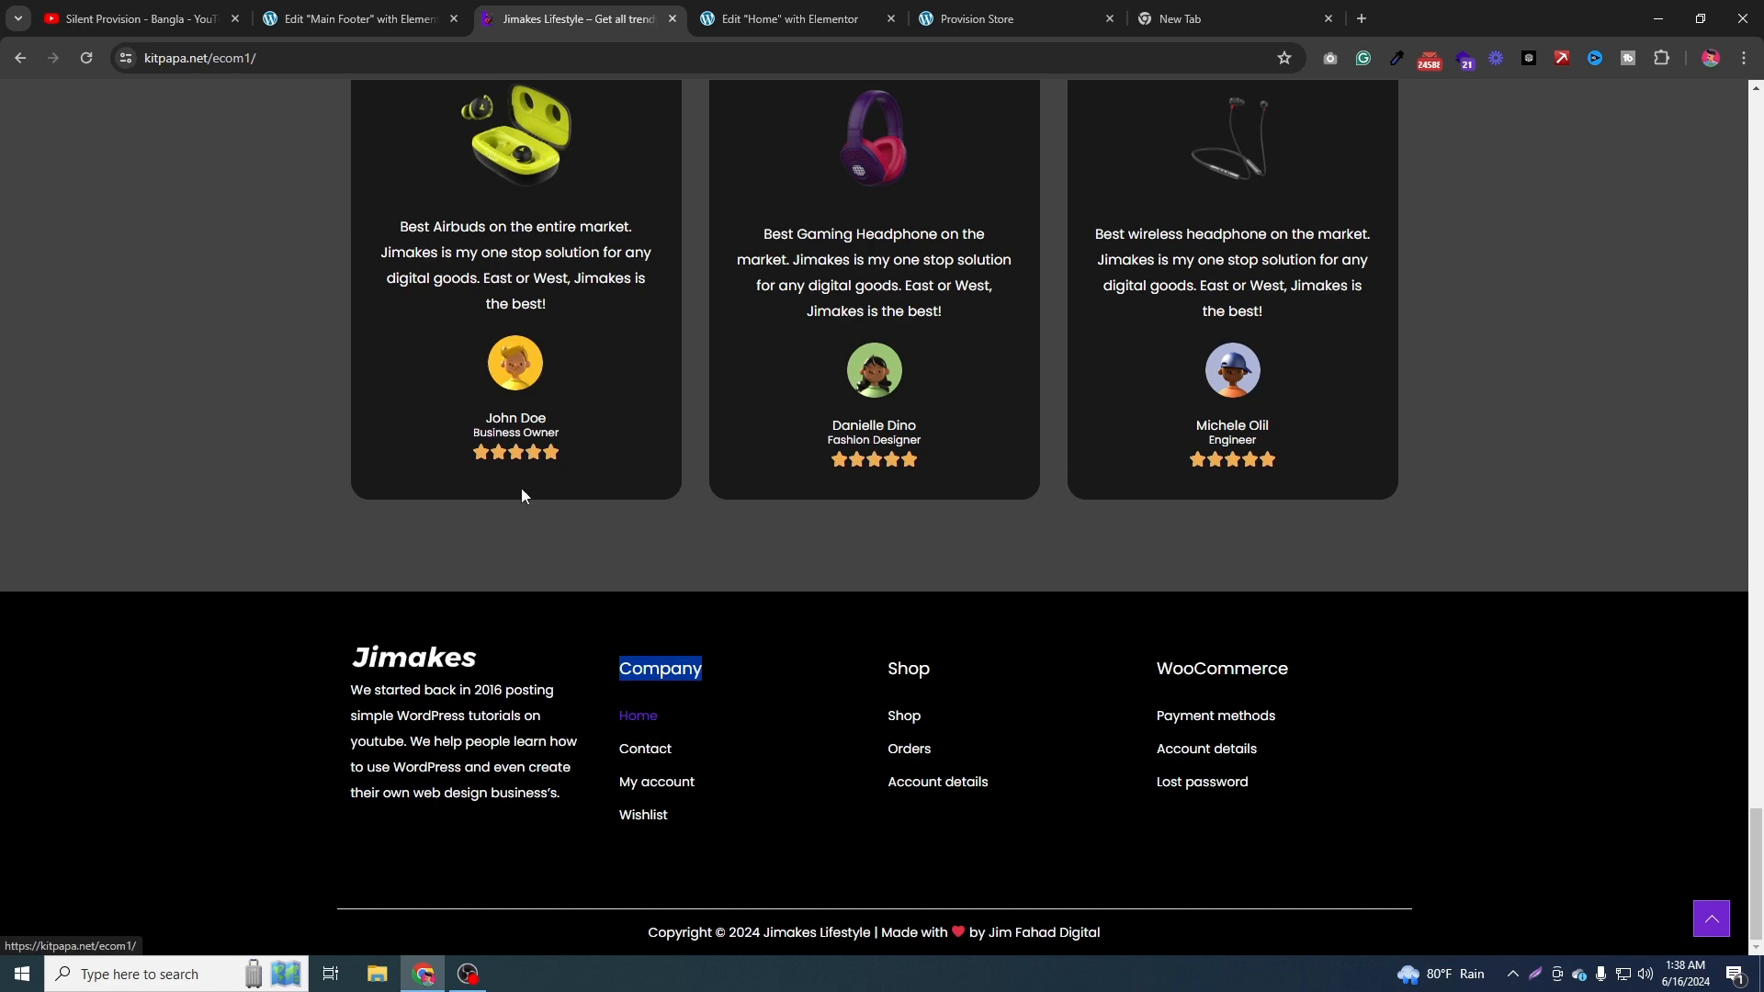
click(343, 7)
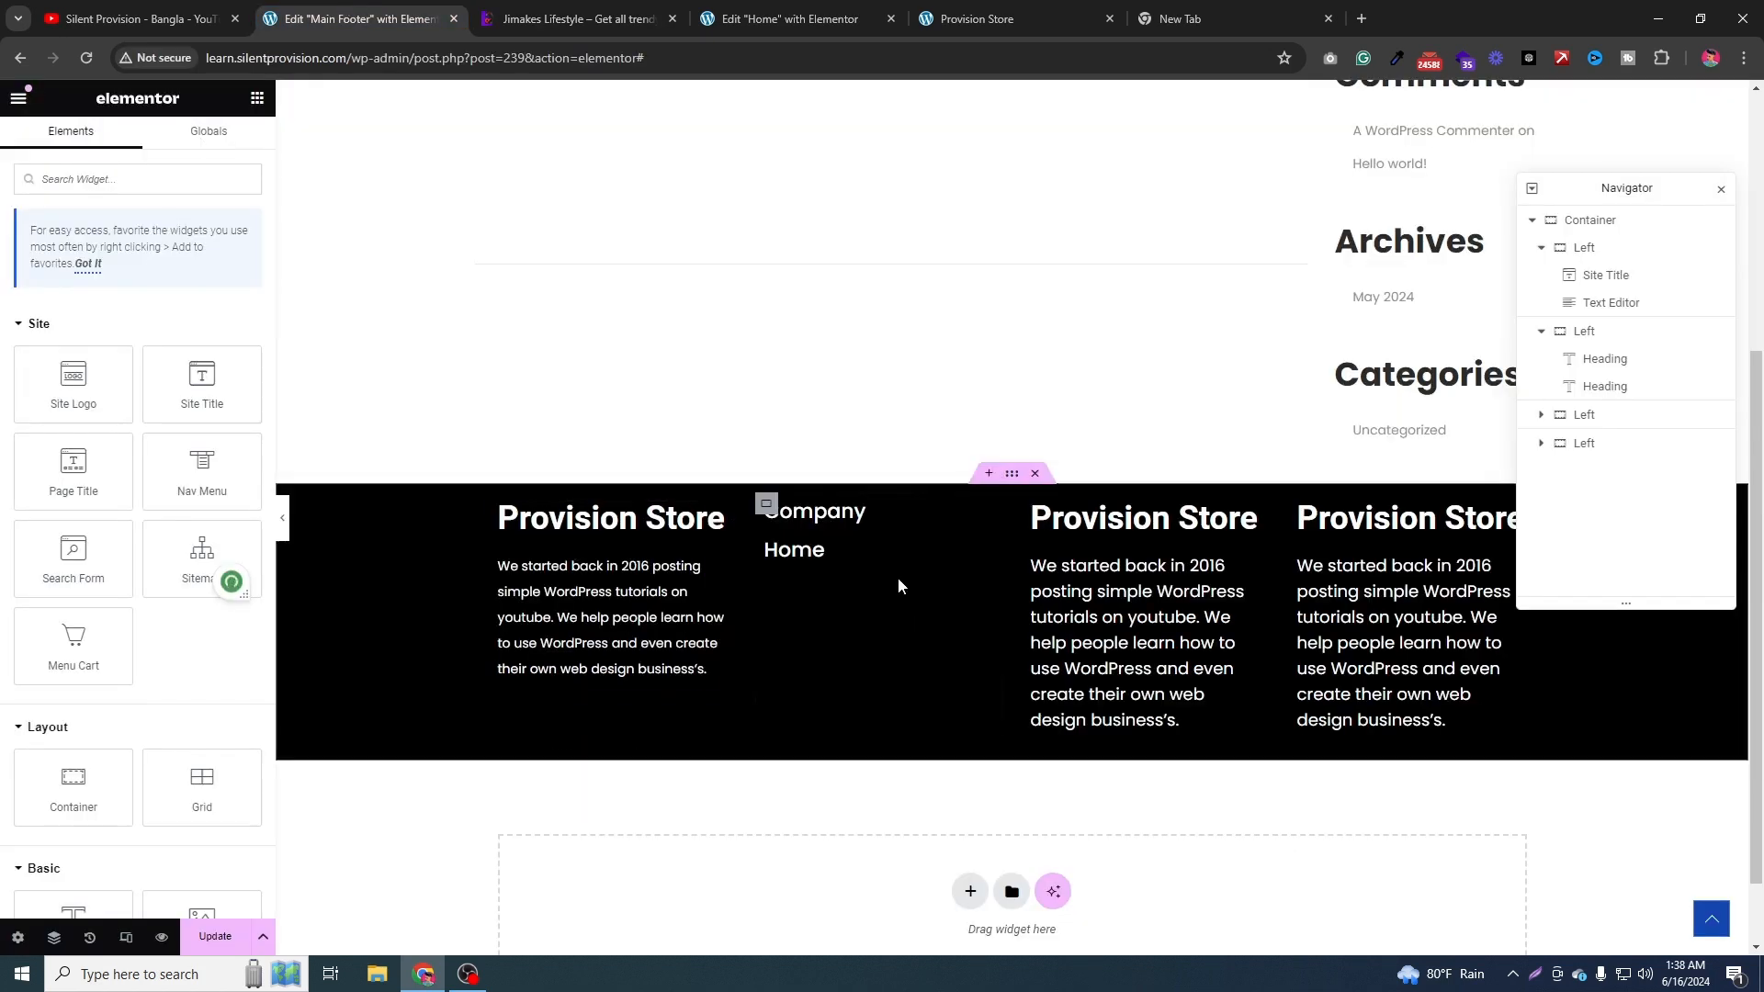
click(984, 554)
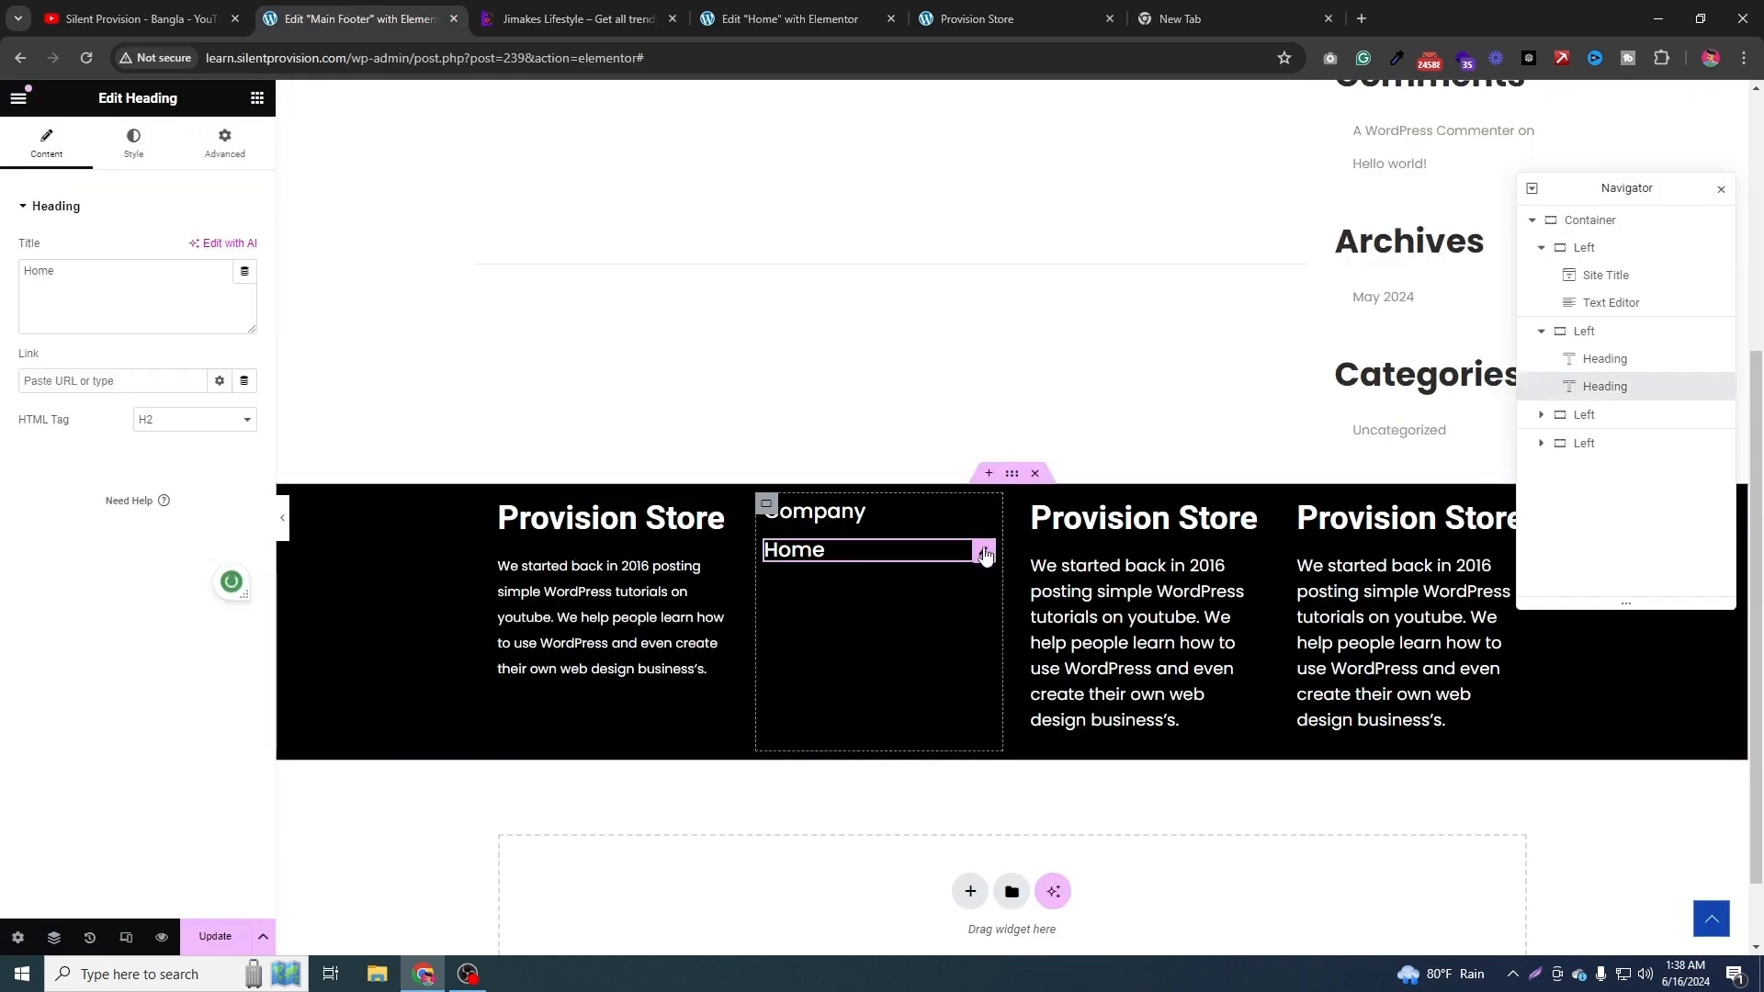
click(133, 142)
click(246, 328)
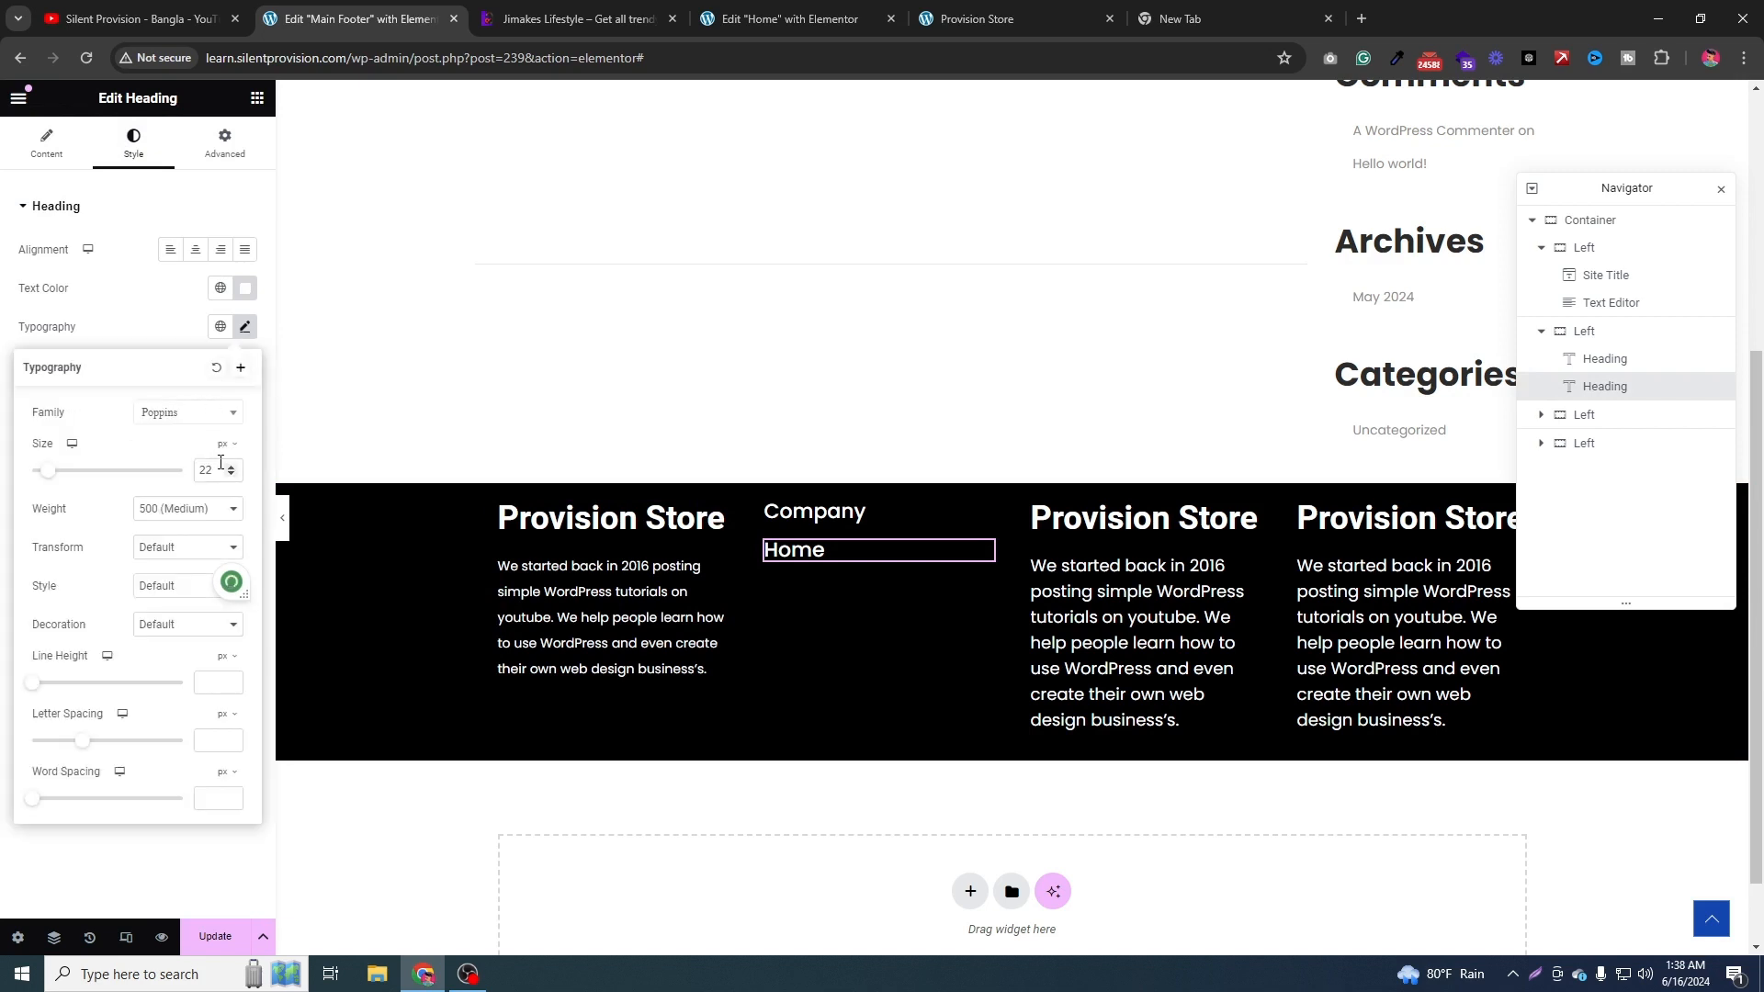
text(16)
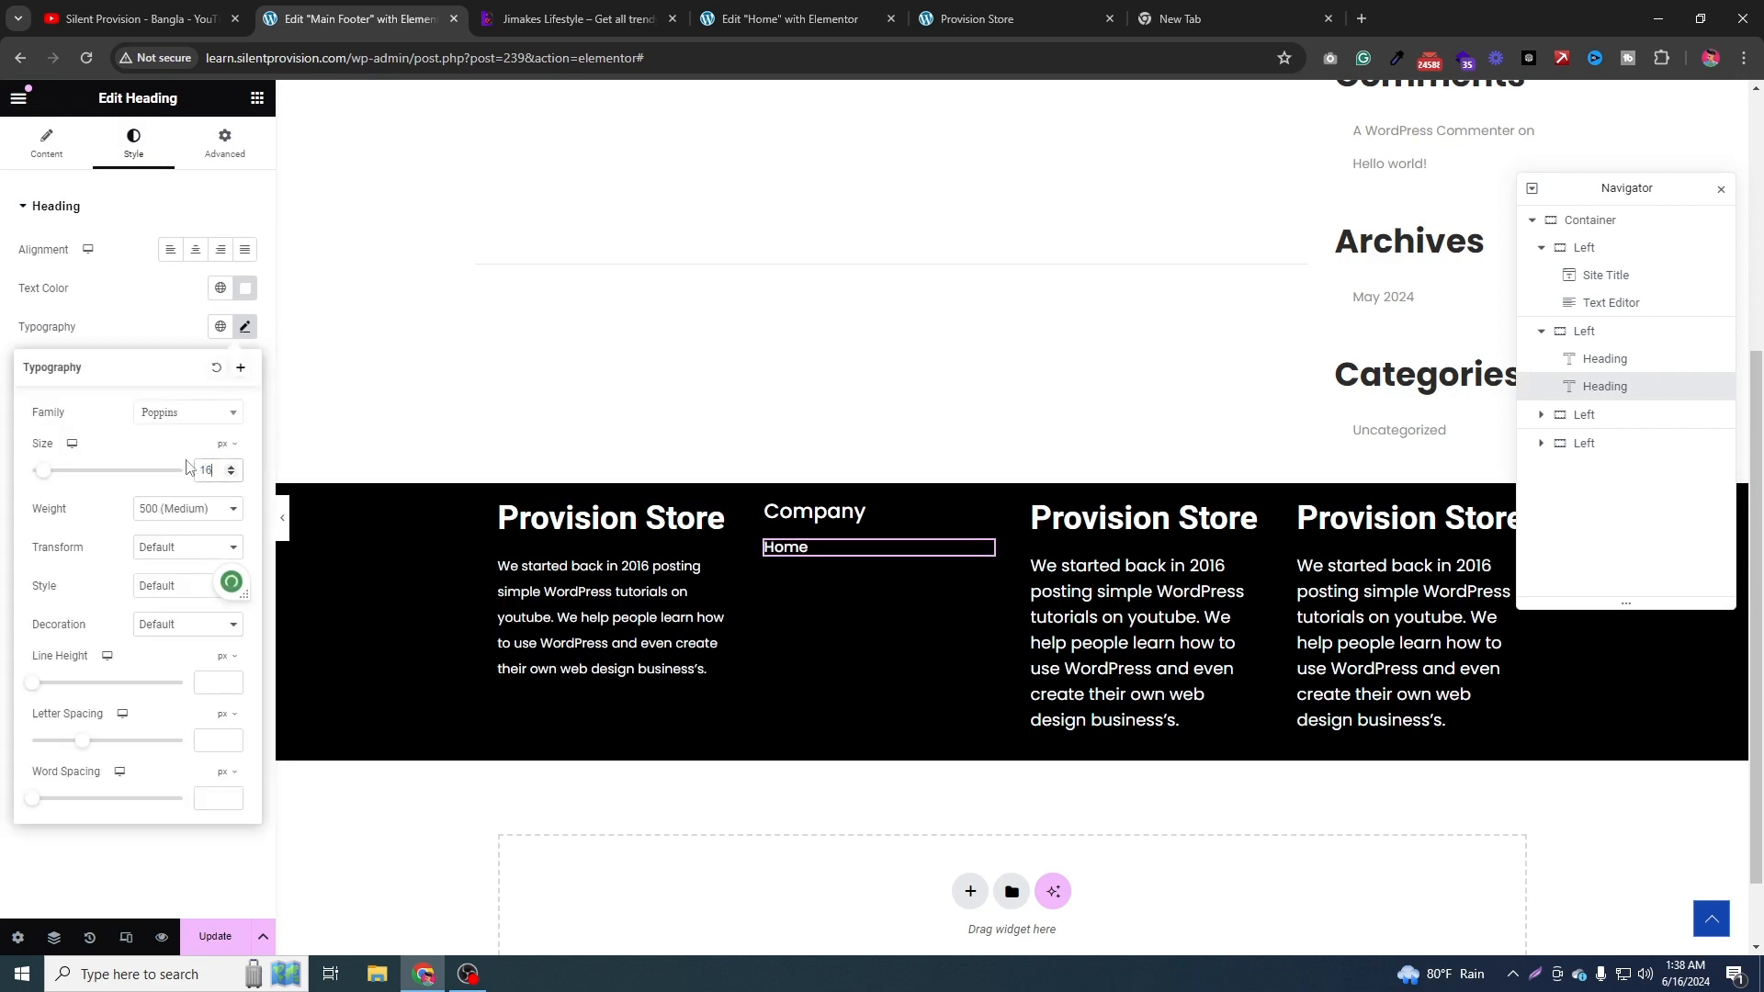
click(194, 529)
click(173, 577)
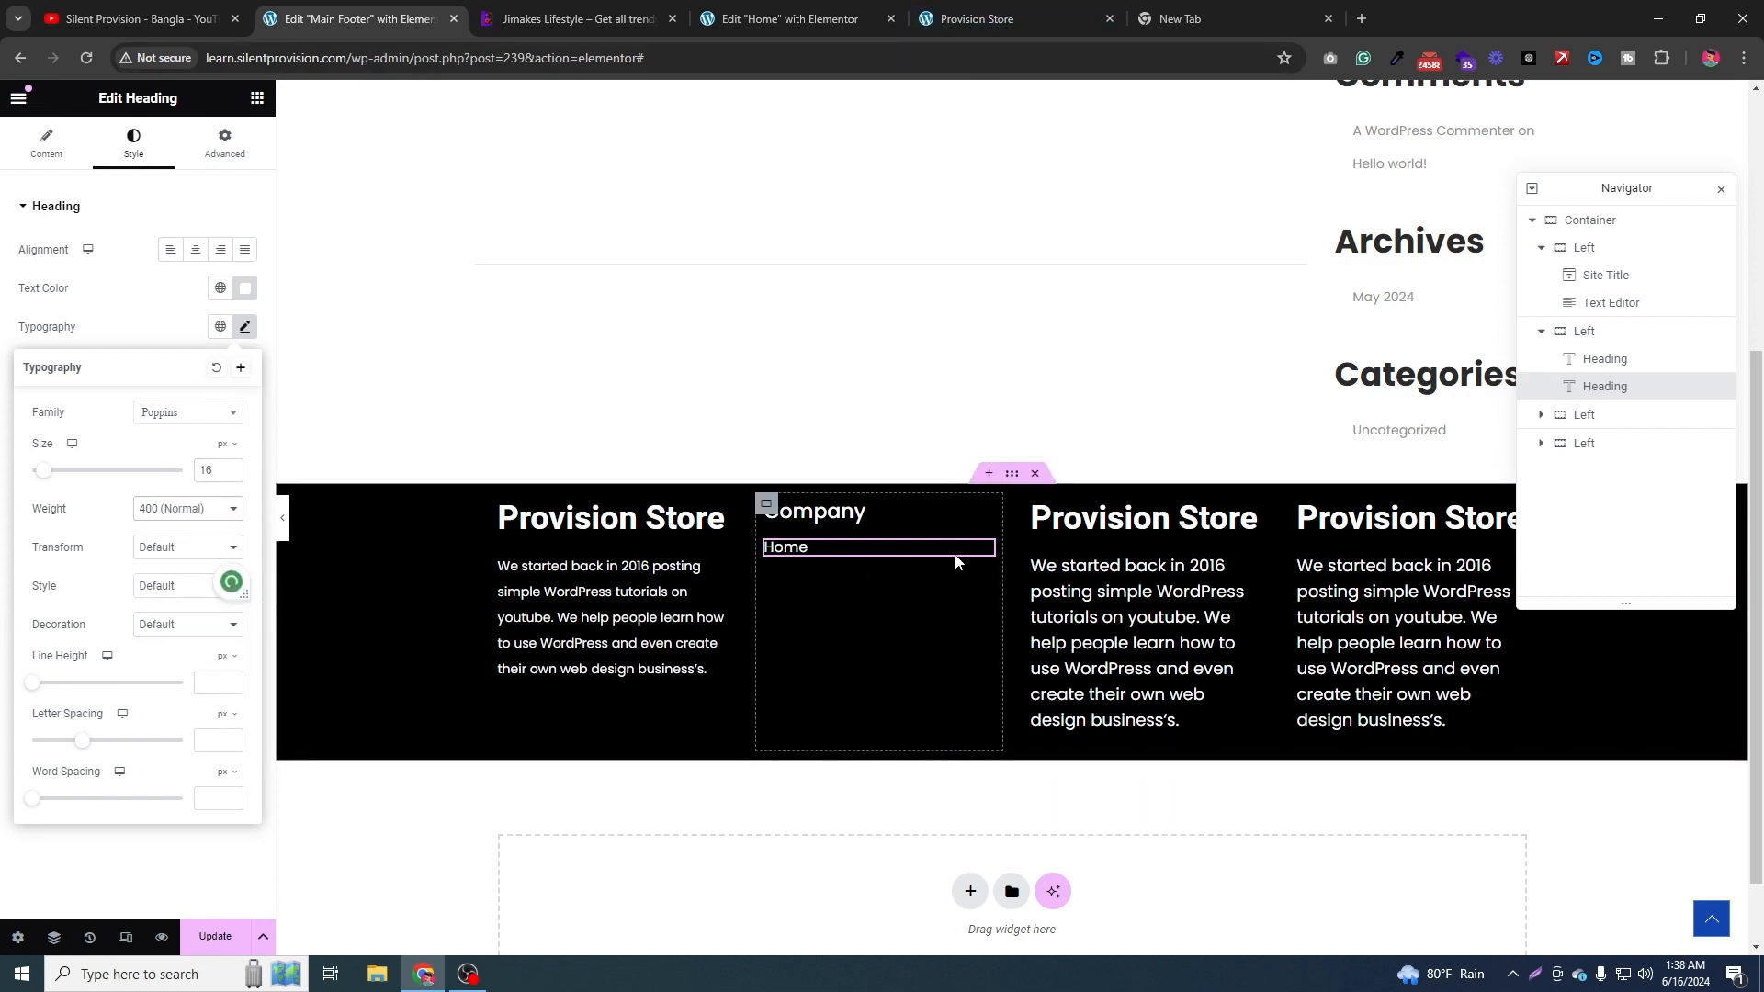
Duplicate the Home heading in the second footer column and title the copy Contact, following the Jimakes footer.
right_click(987, 559)
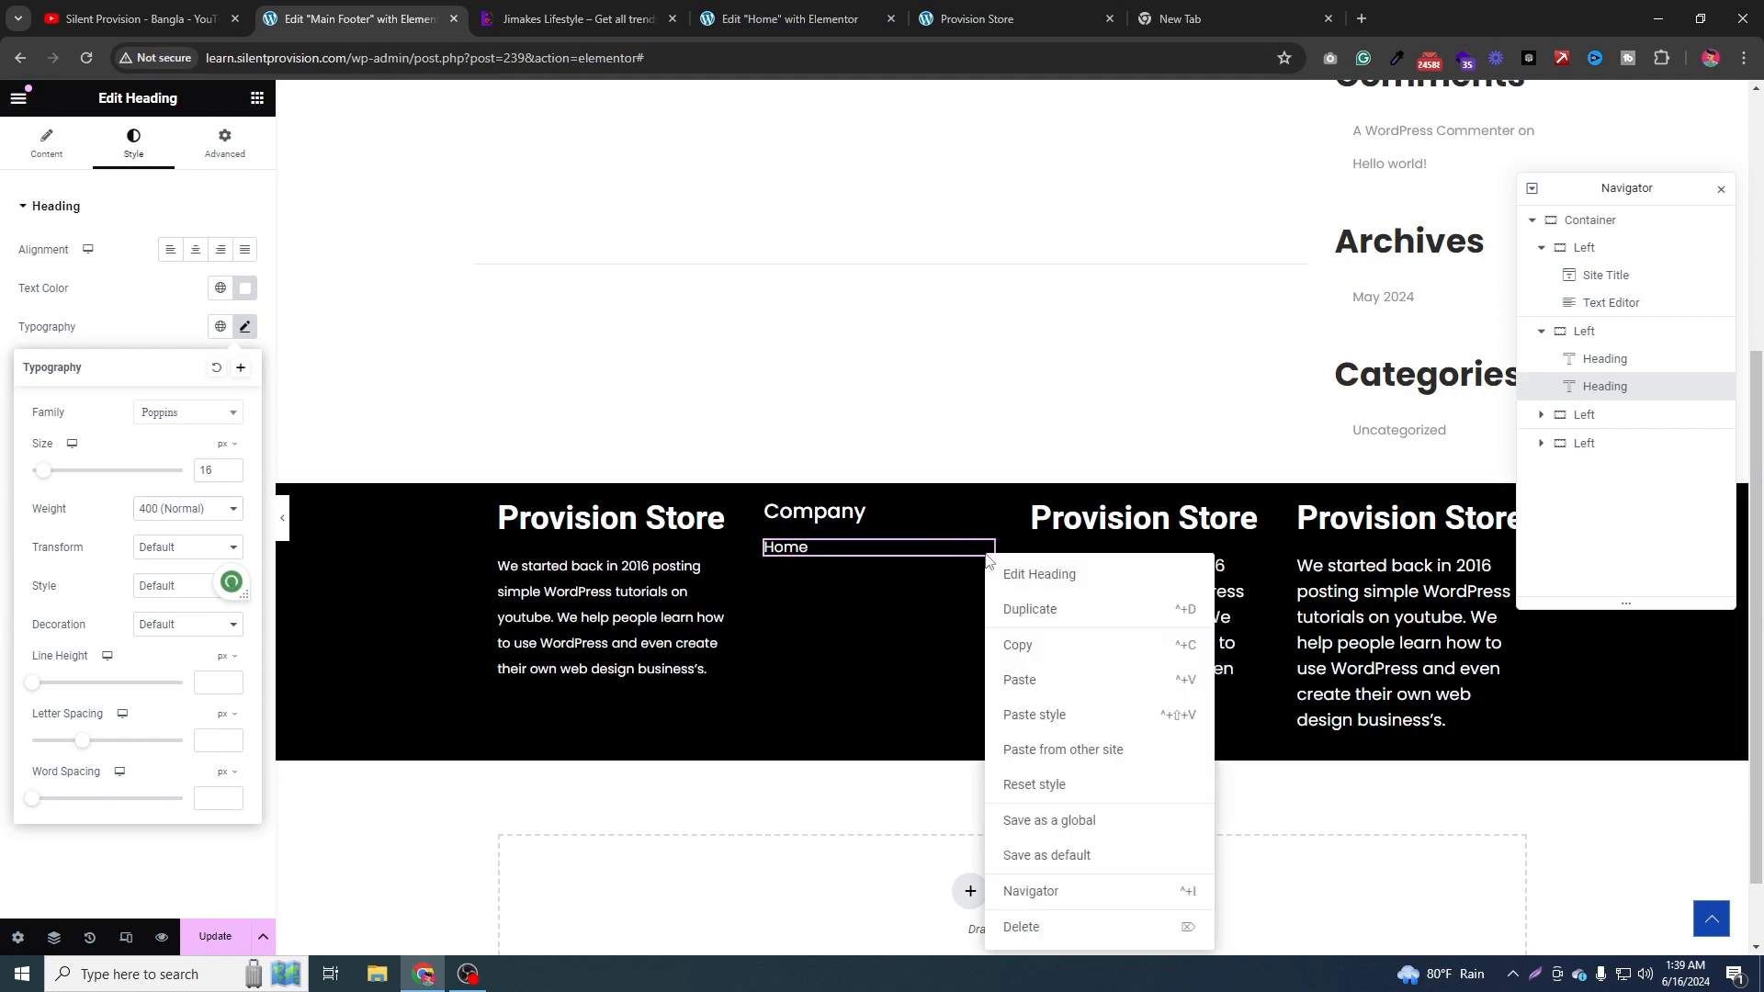
click(1029, 612)
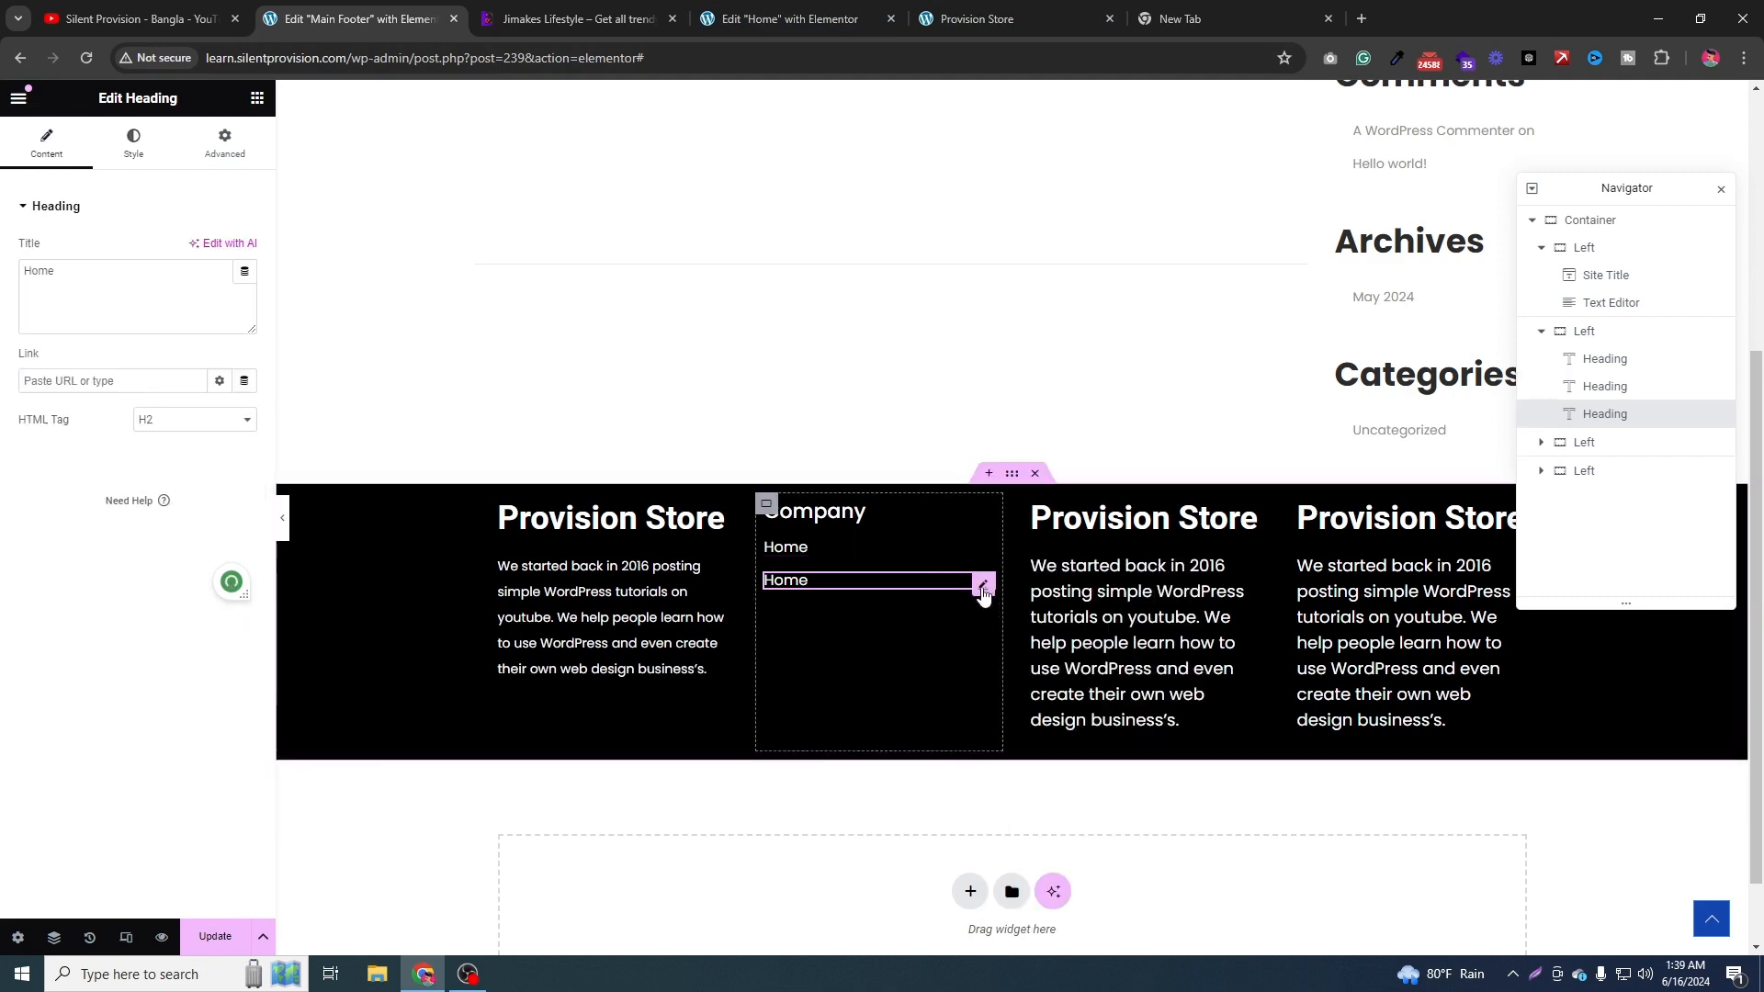
right_click(984, 594)
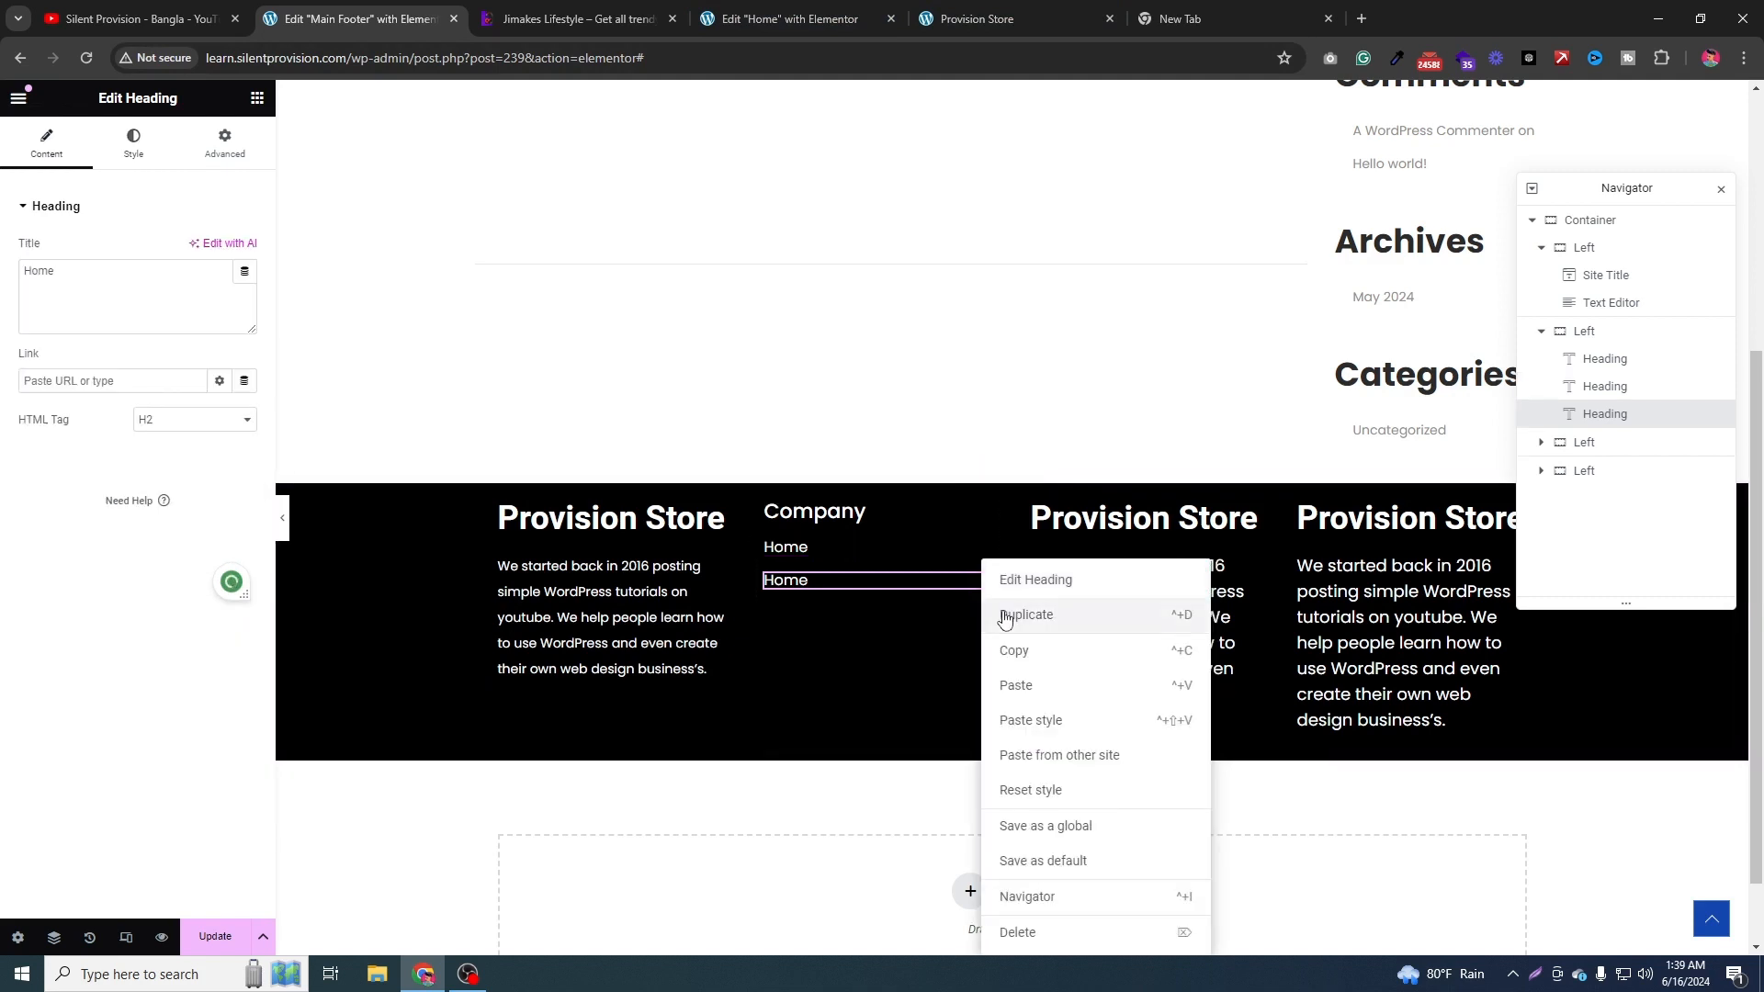
click(809, 18)
click(645, 11)
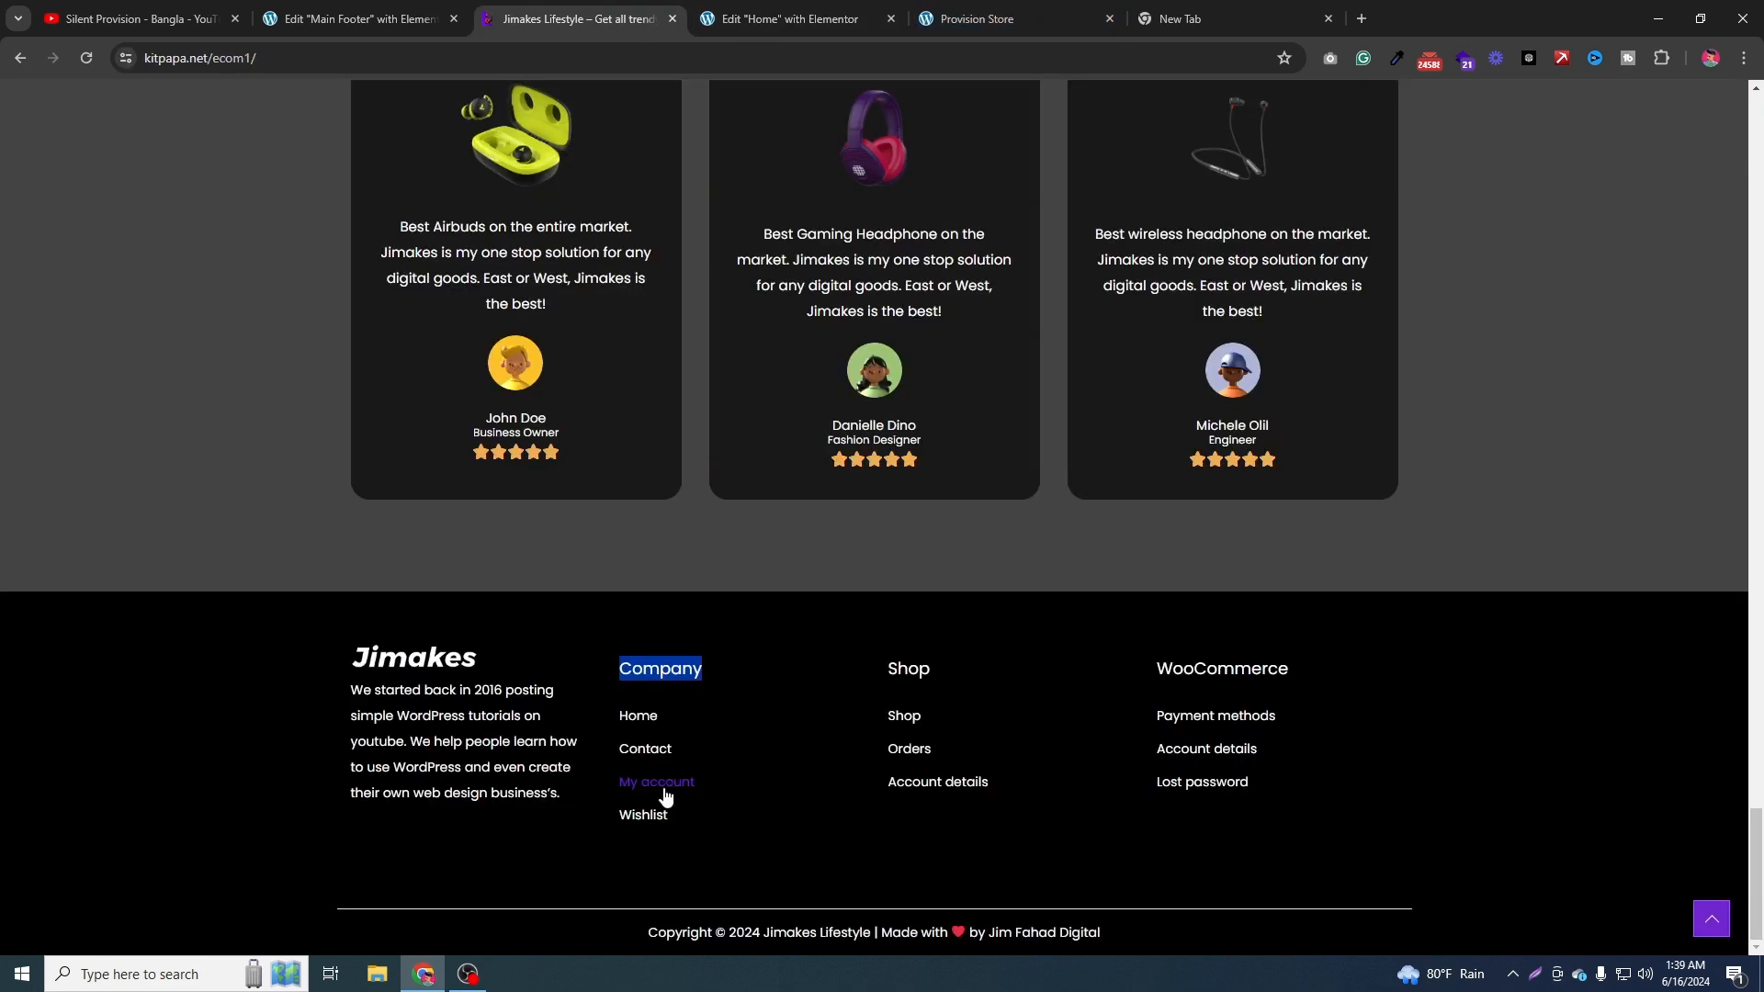
click(359, 18)
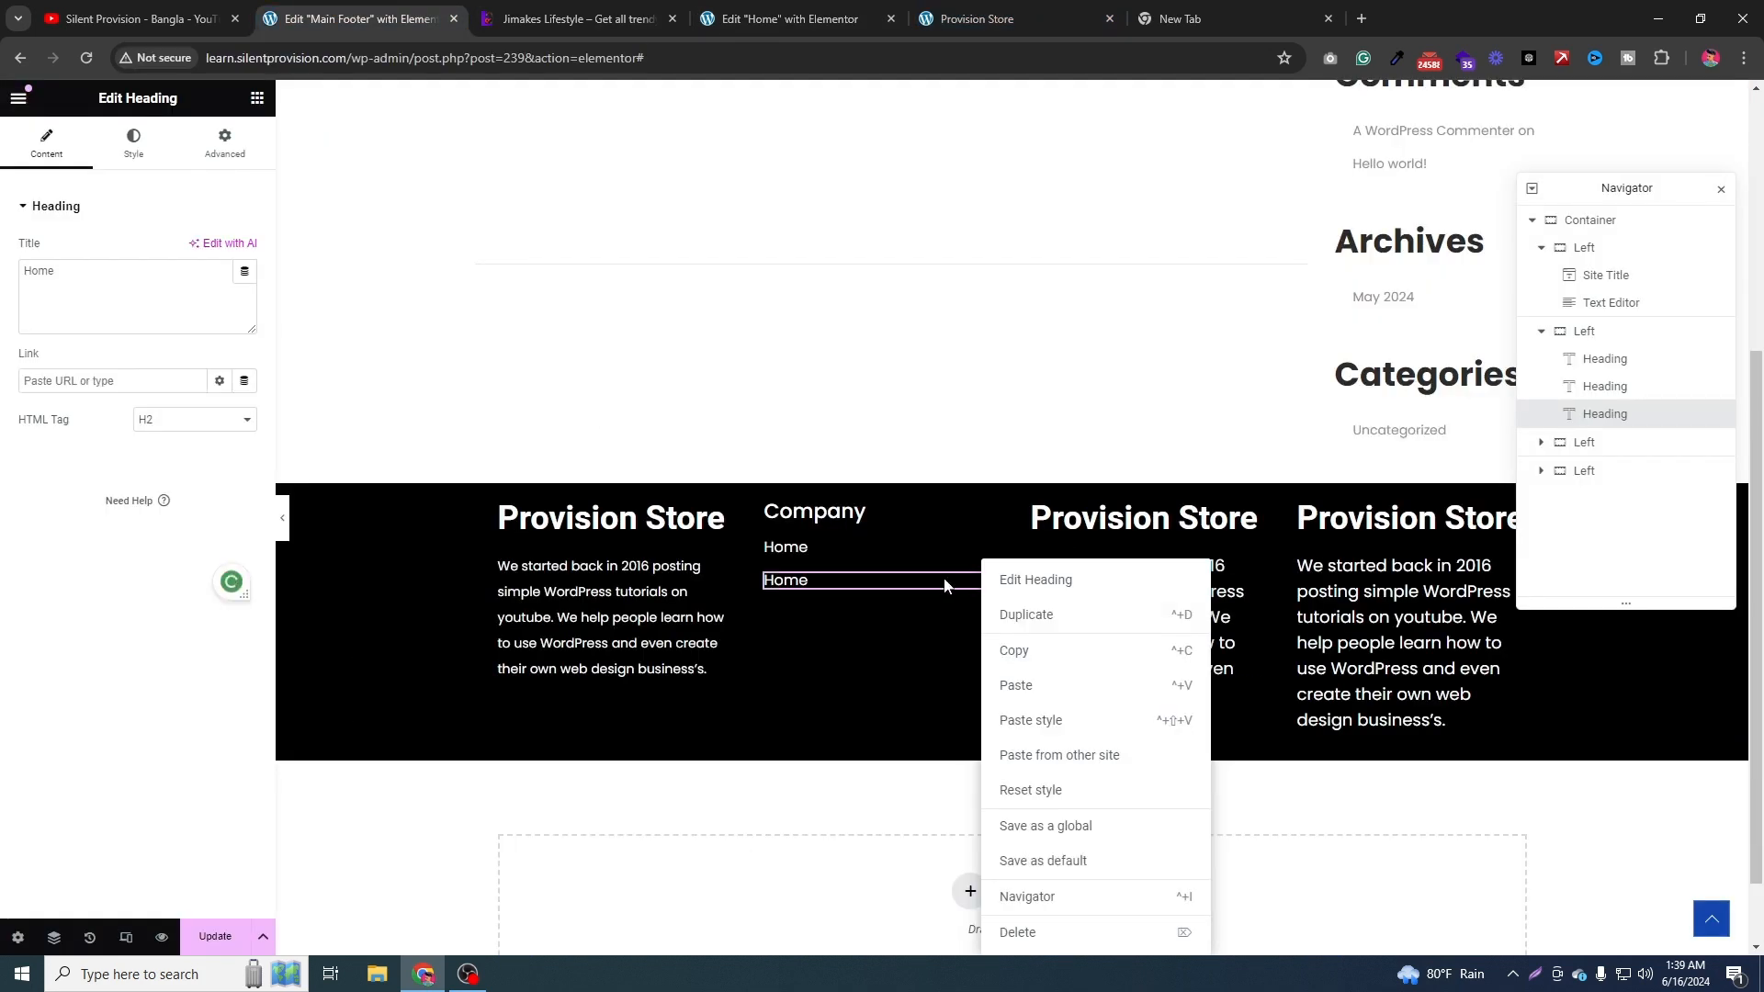
drag(199, 284, 3, 285)
text(Contact)
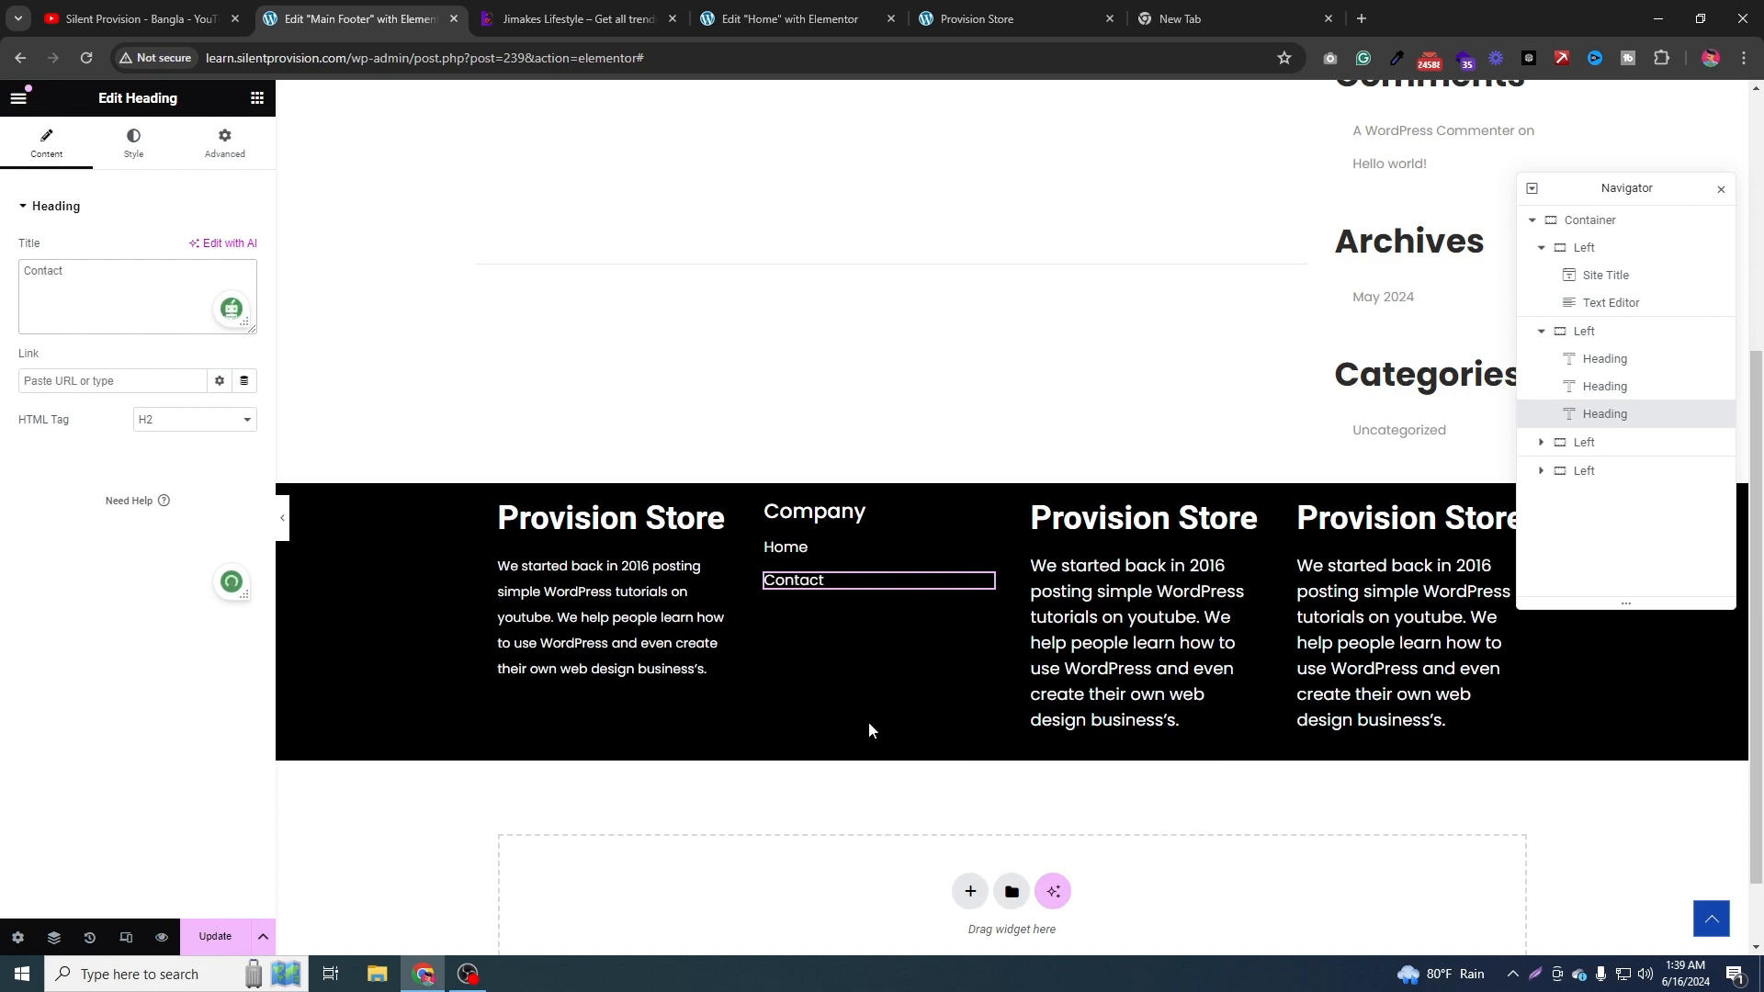
Duplicate the Contact heading and change the copy's title to My Account.
right_click(978, 580)
click(1011, 615)
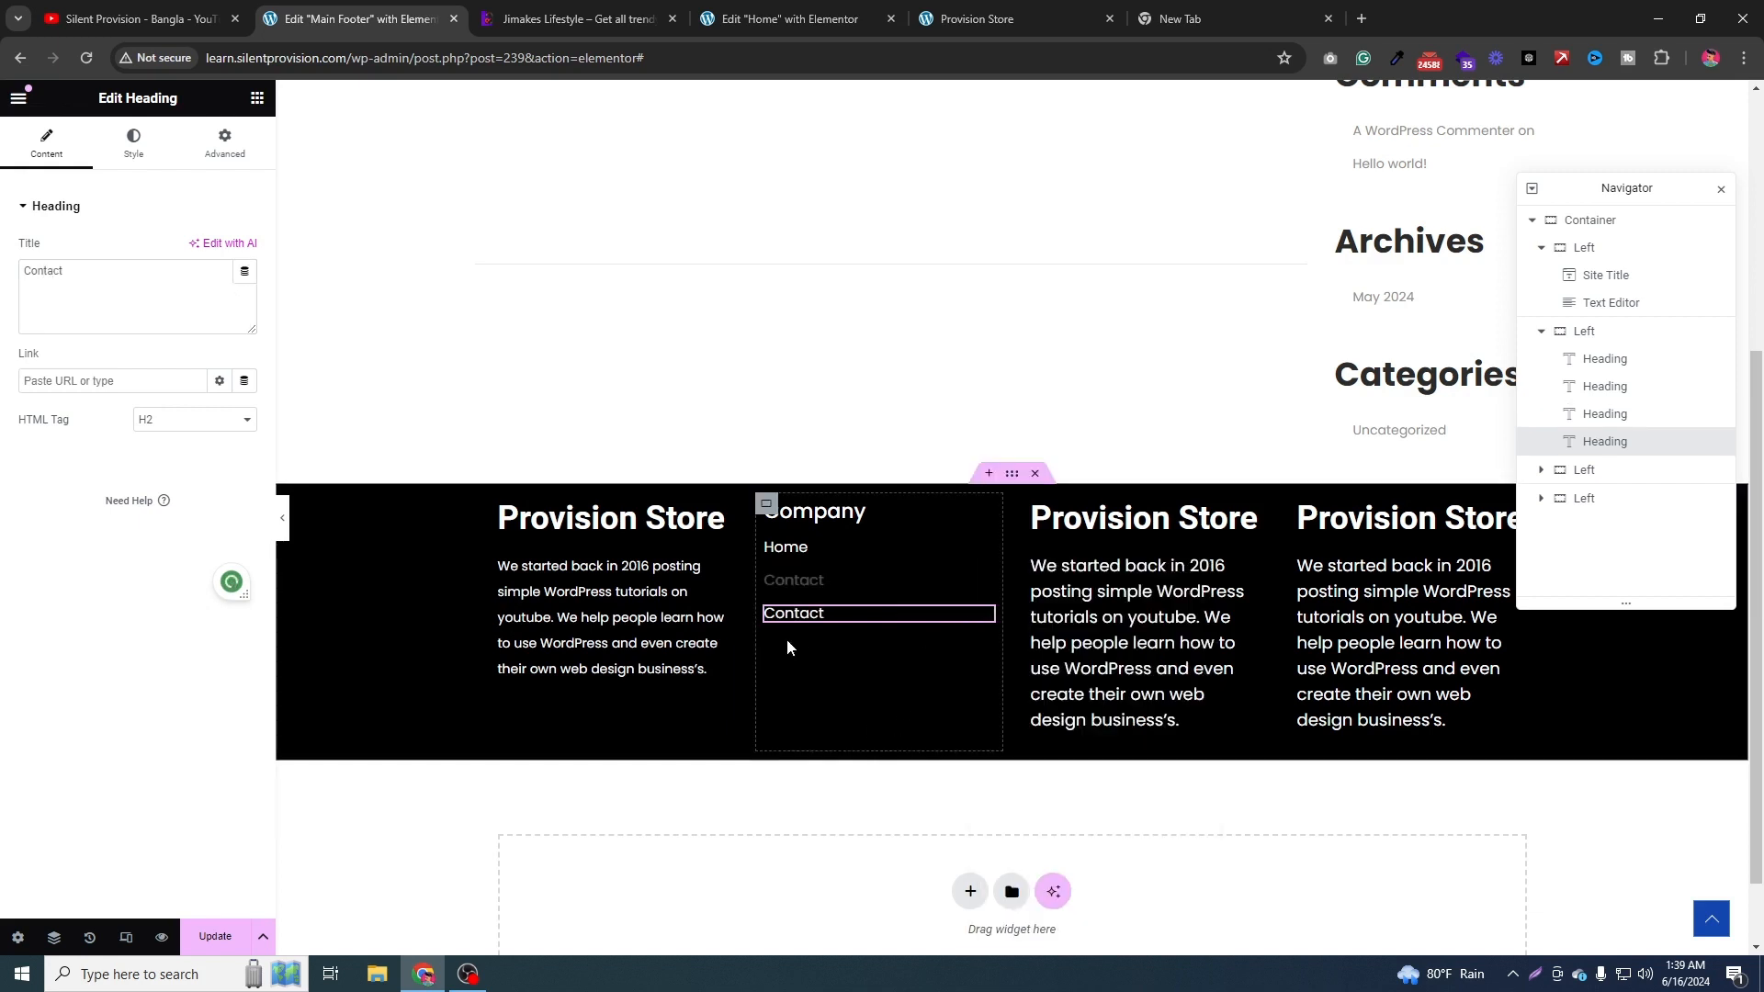
drag(142, 272, 21, 266)
text(M)
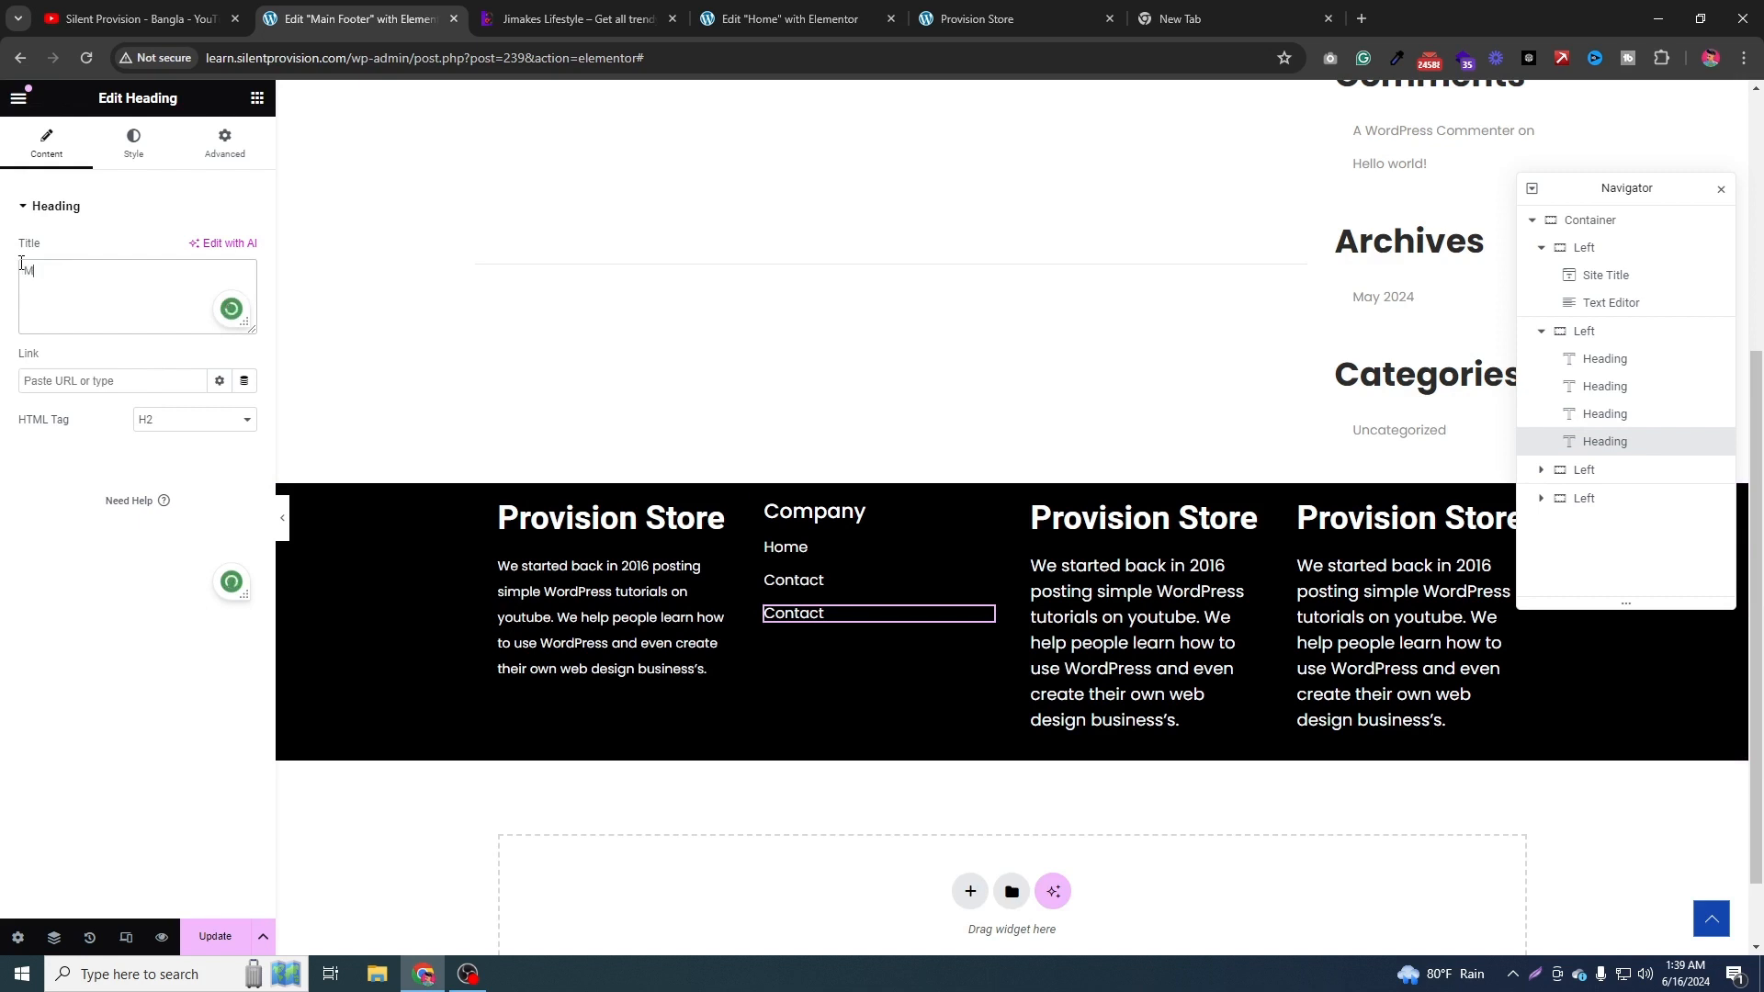
text(y Account)
Duplicate the My Account heading and change the copy's title to Wishlist.
right_click(985, 613)
click(1036, 614)
drag(130, 276, 2, 263)
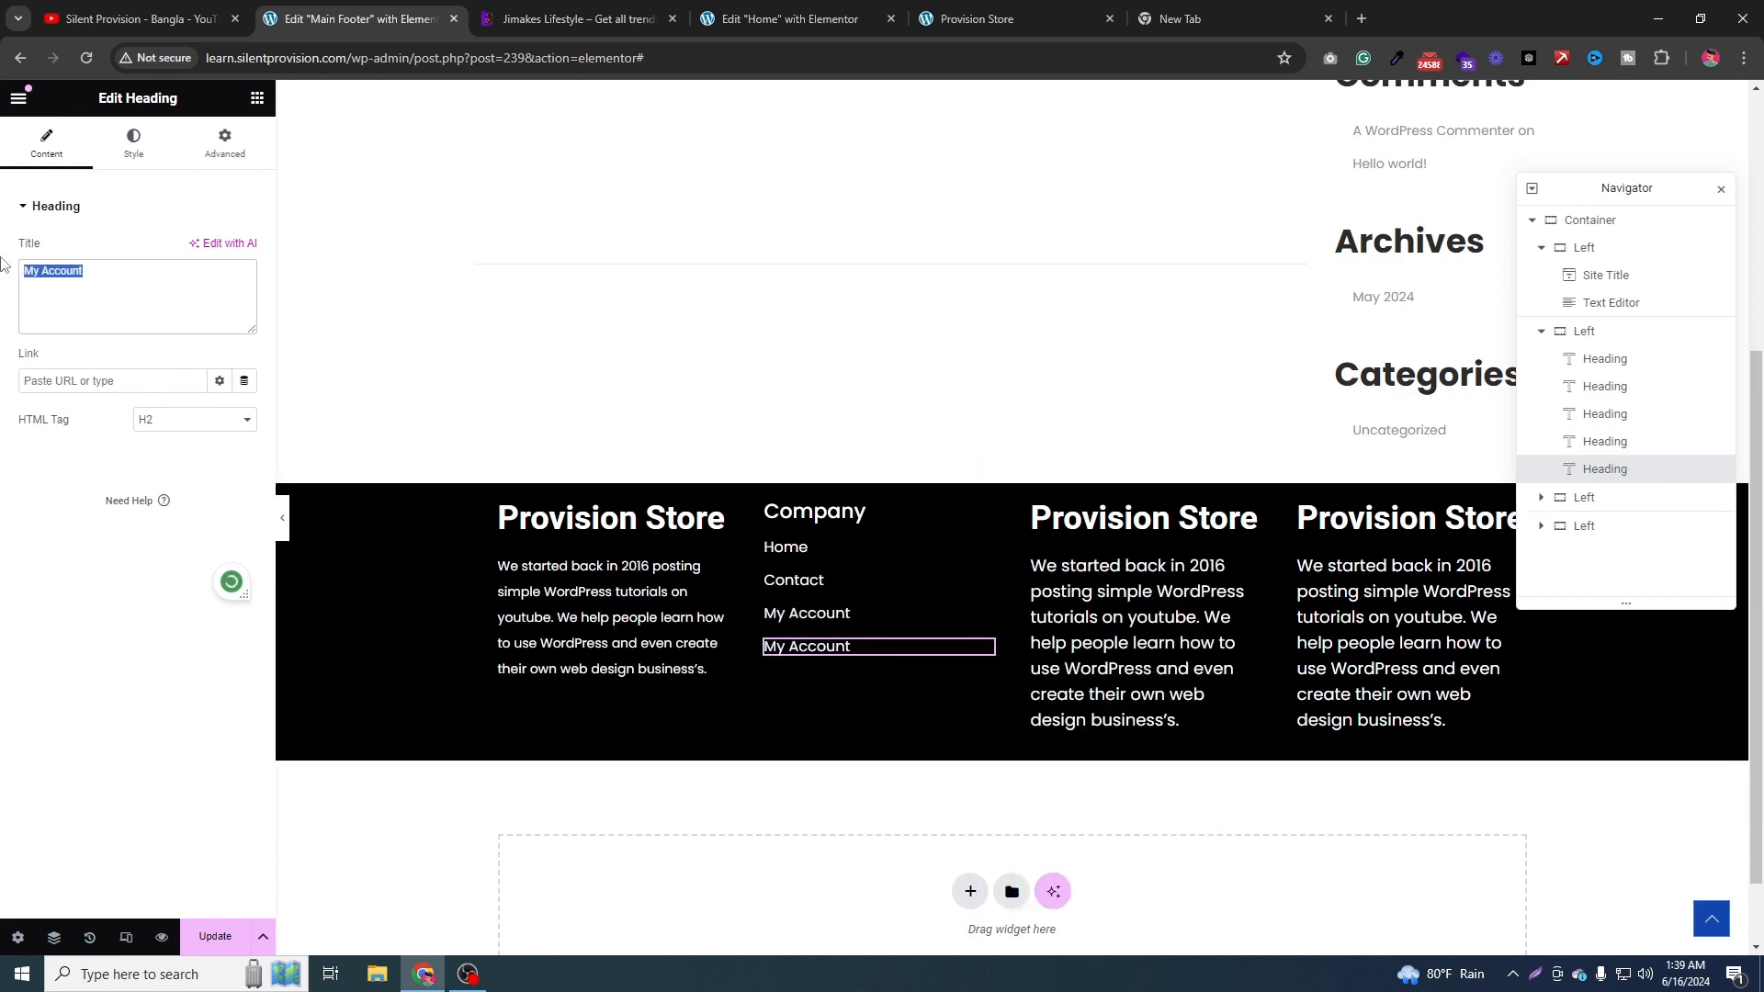
text(Wishlist)
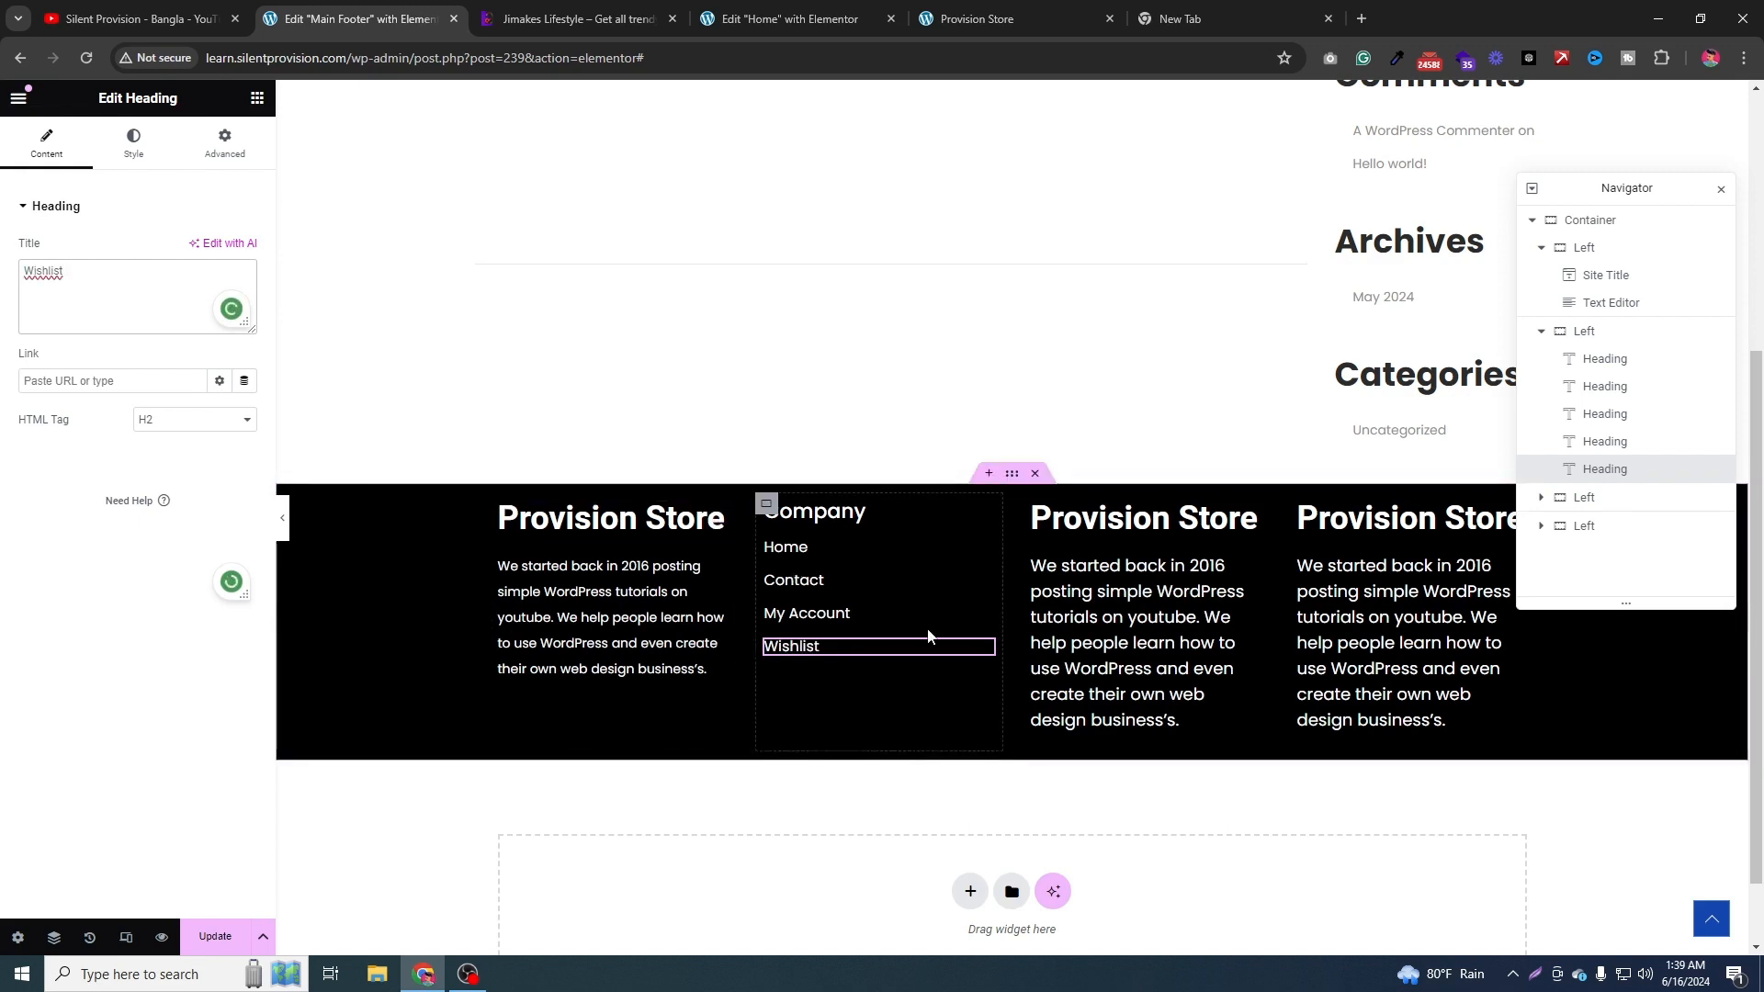
Examine the end of the live Provision Store home page and the Company links in the Jimakes footer.
click(746, 11)
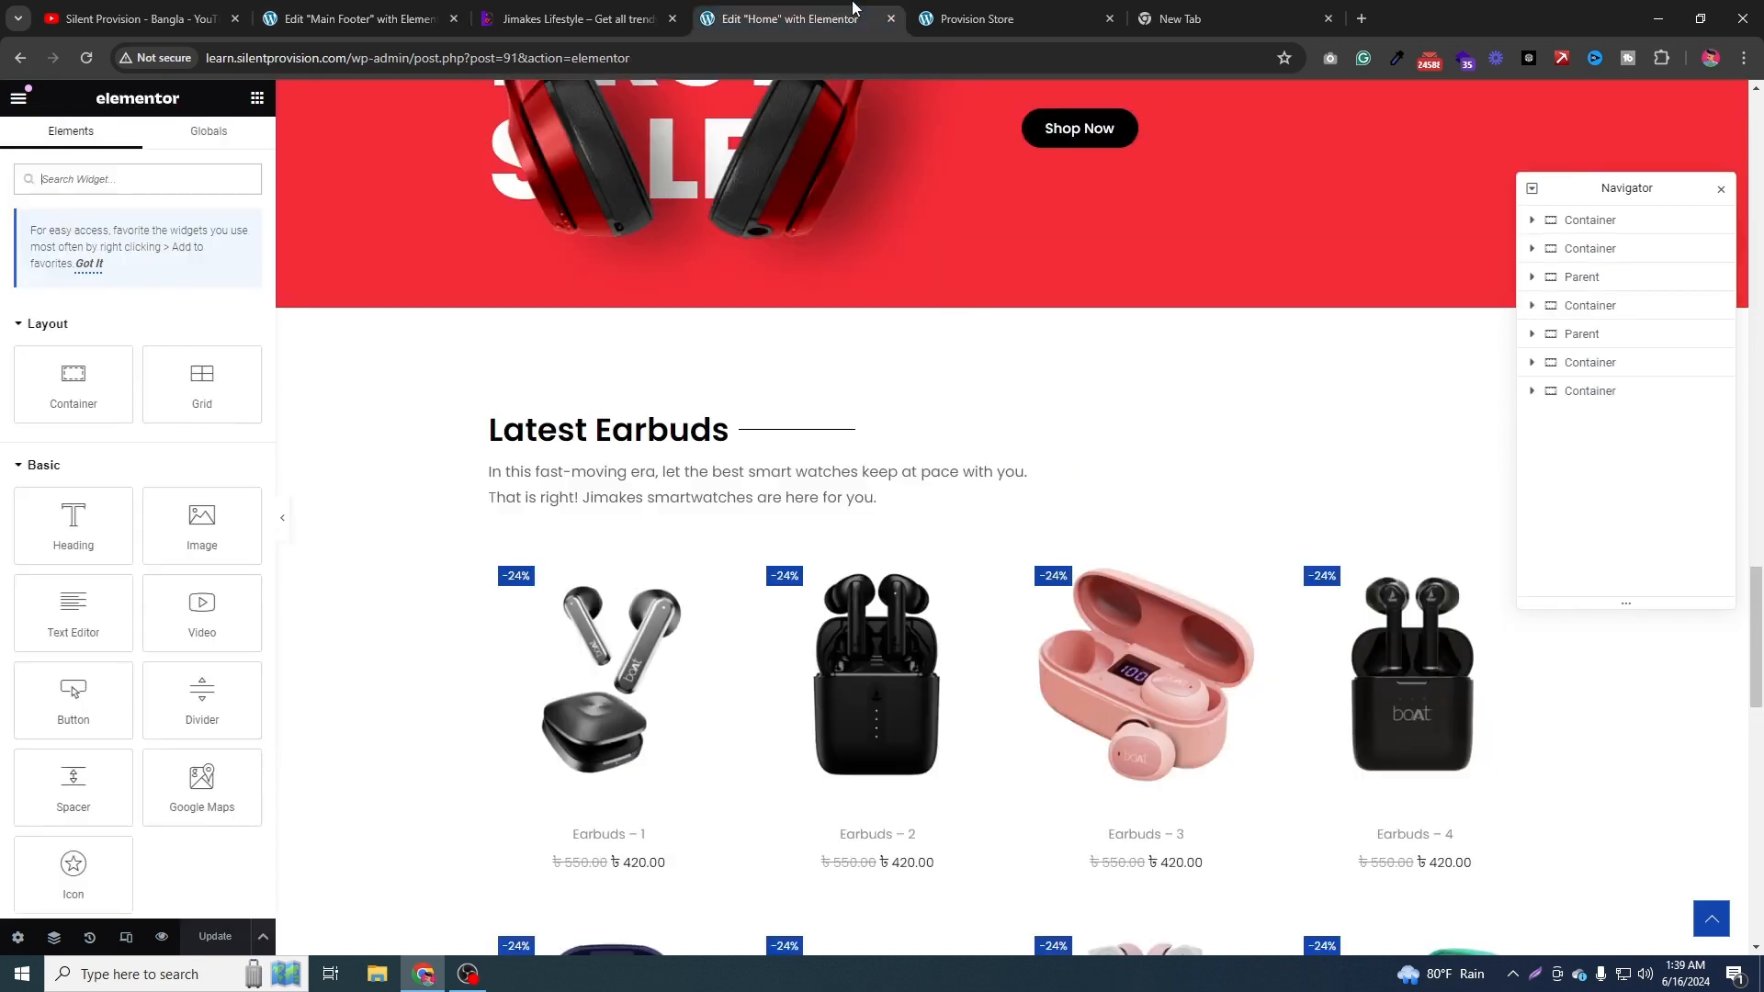
click(979, 18)
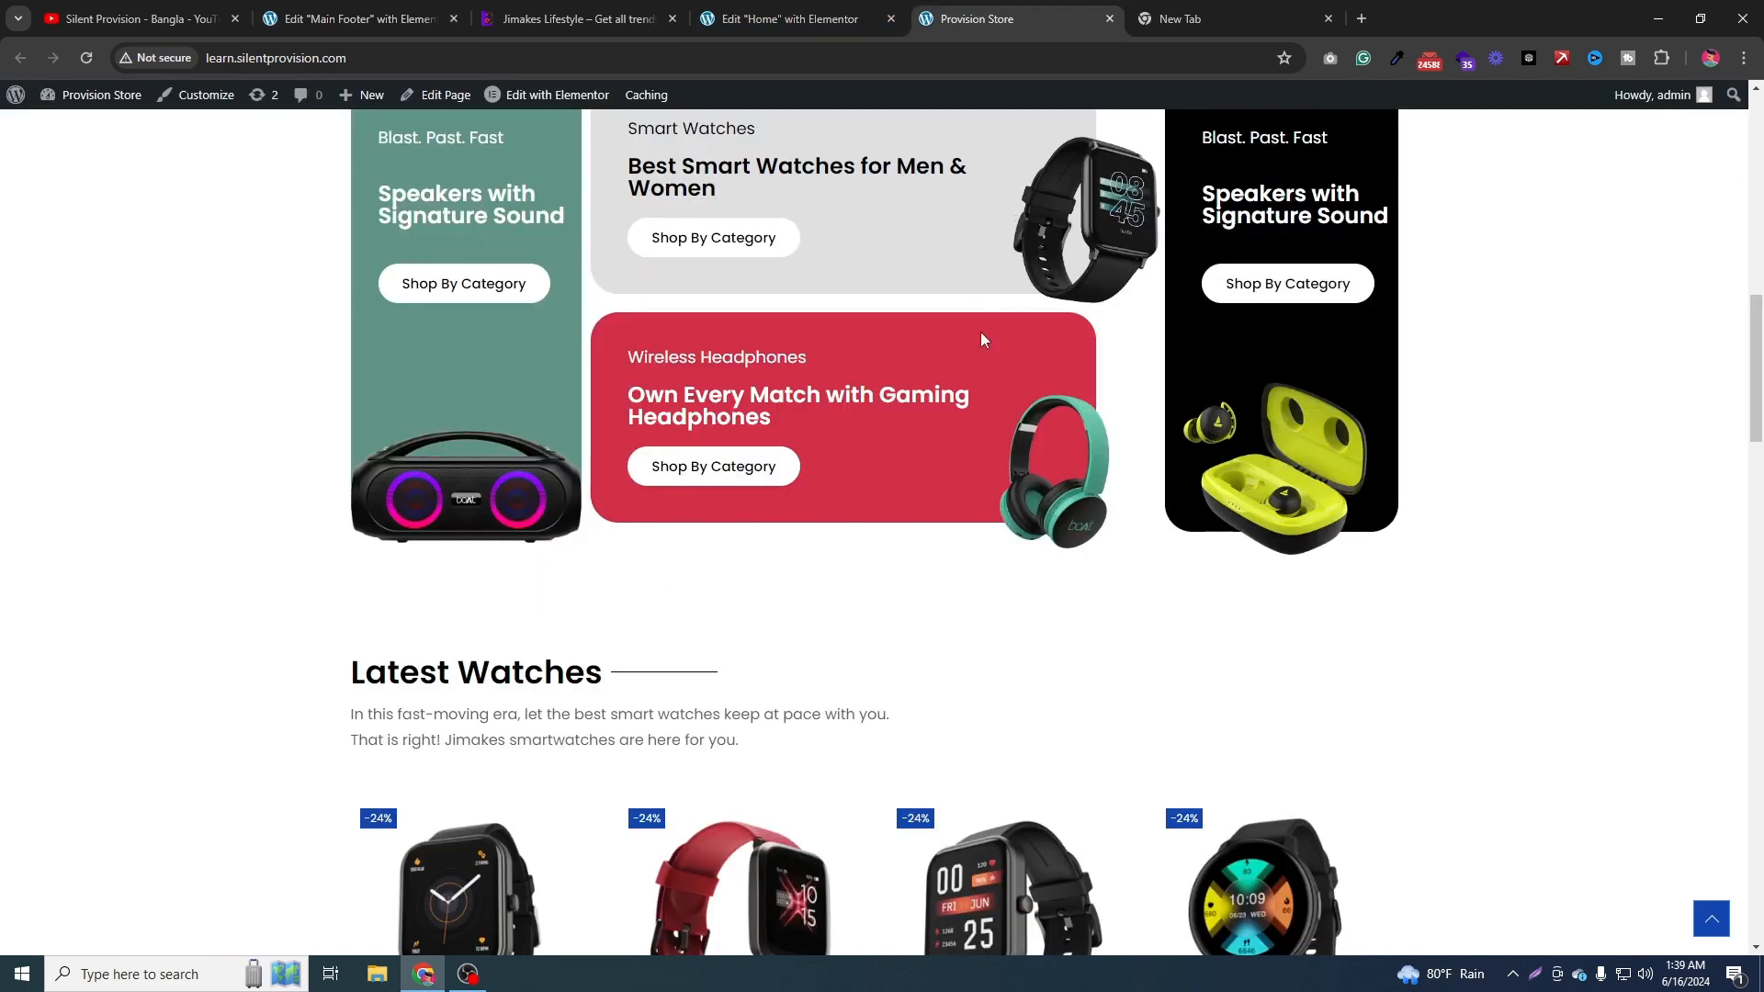
scroll(1526, 472, down, 15)
scroll(1527, 471, down, 10)
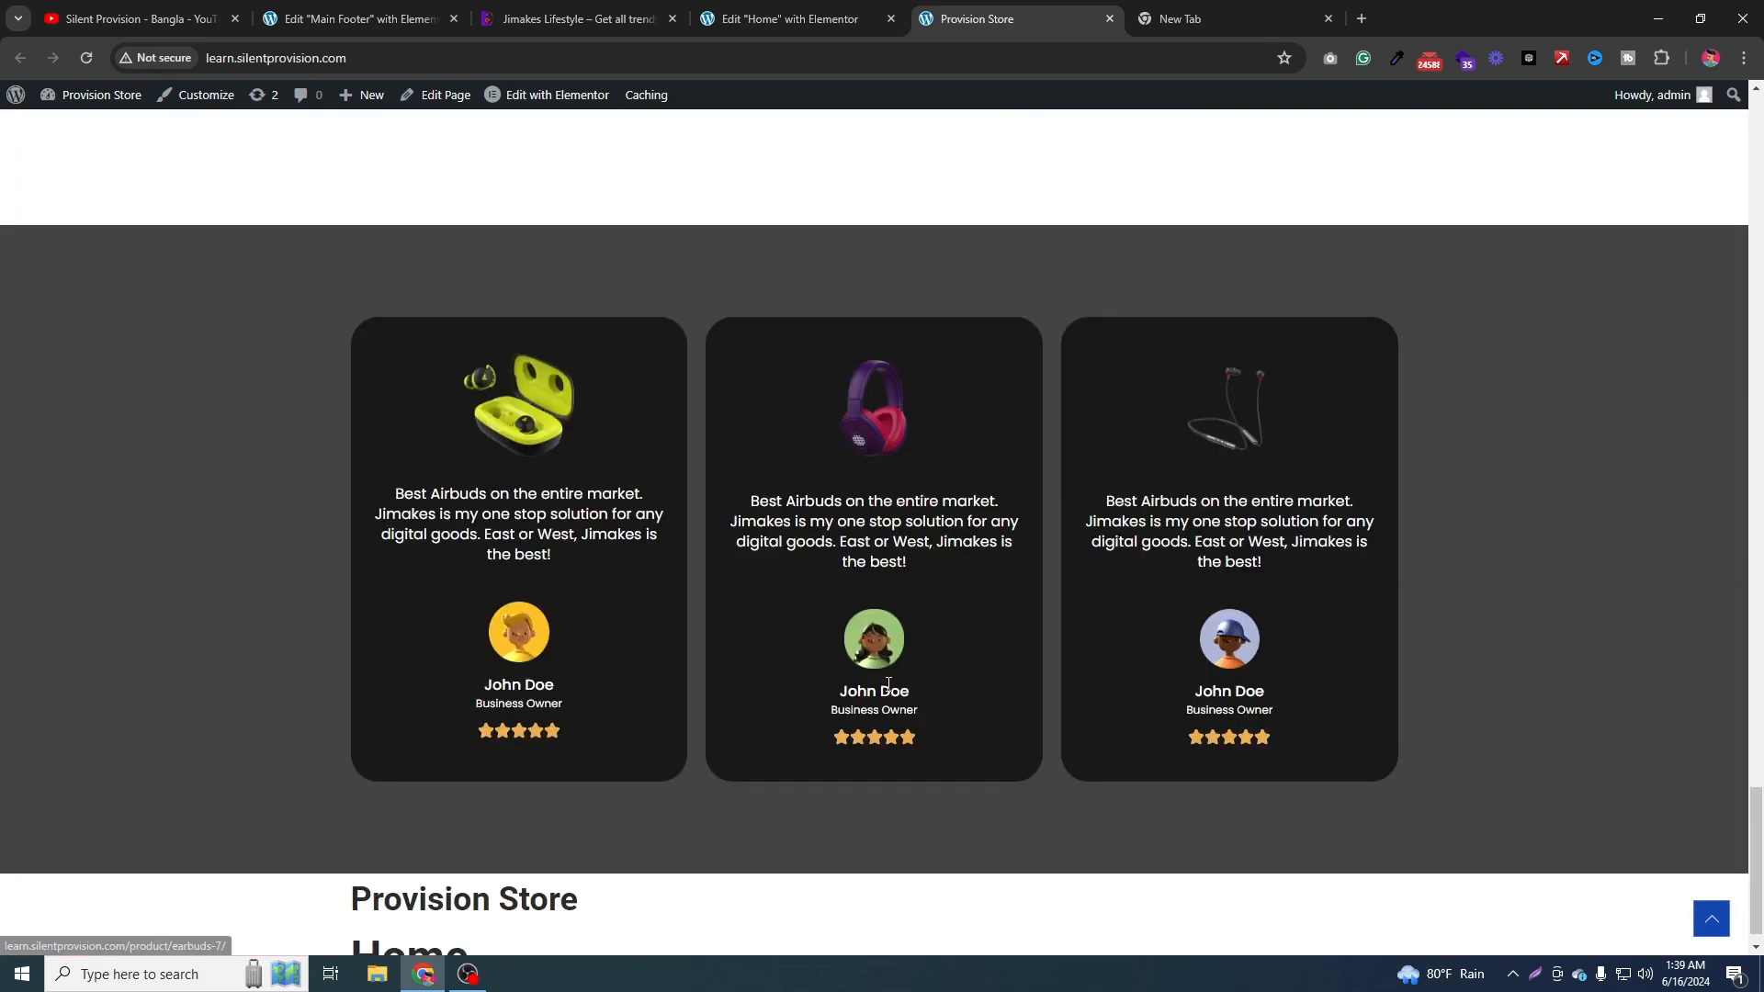
scroll(888, 683, down, 1)
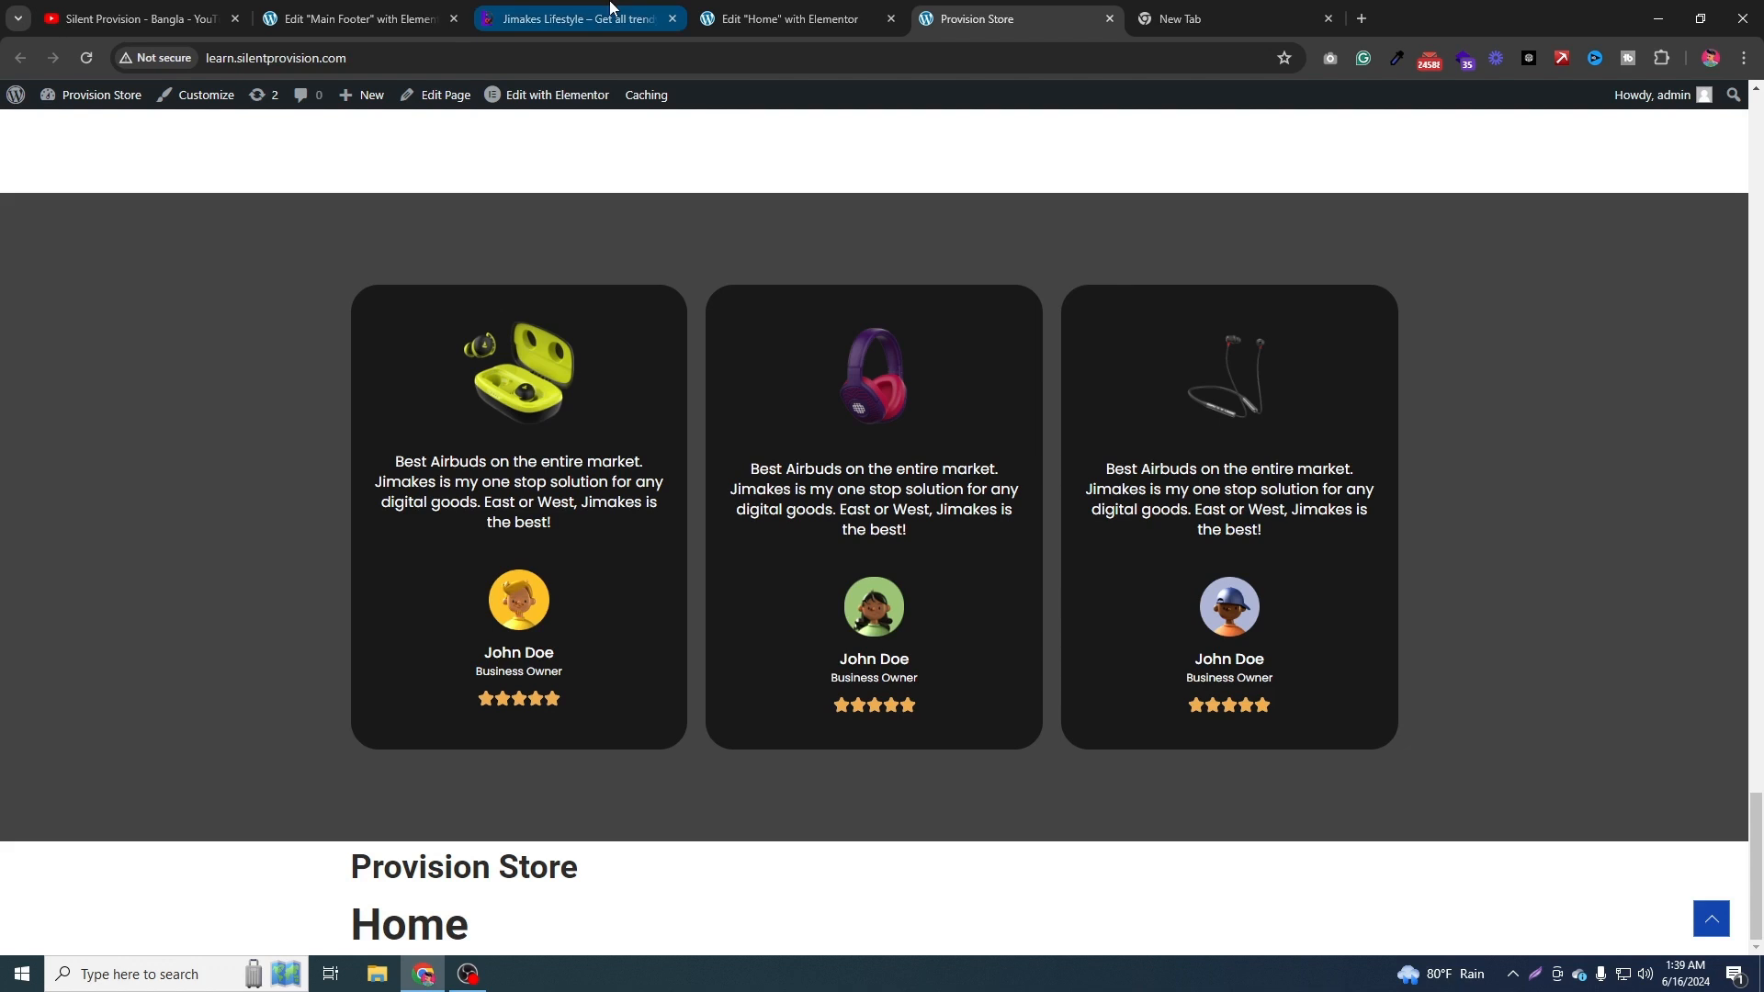
click(569, 19)
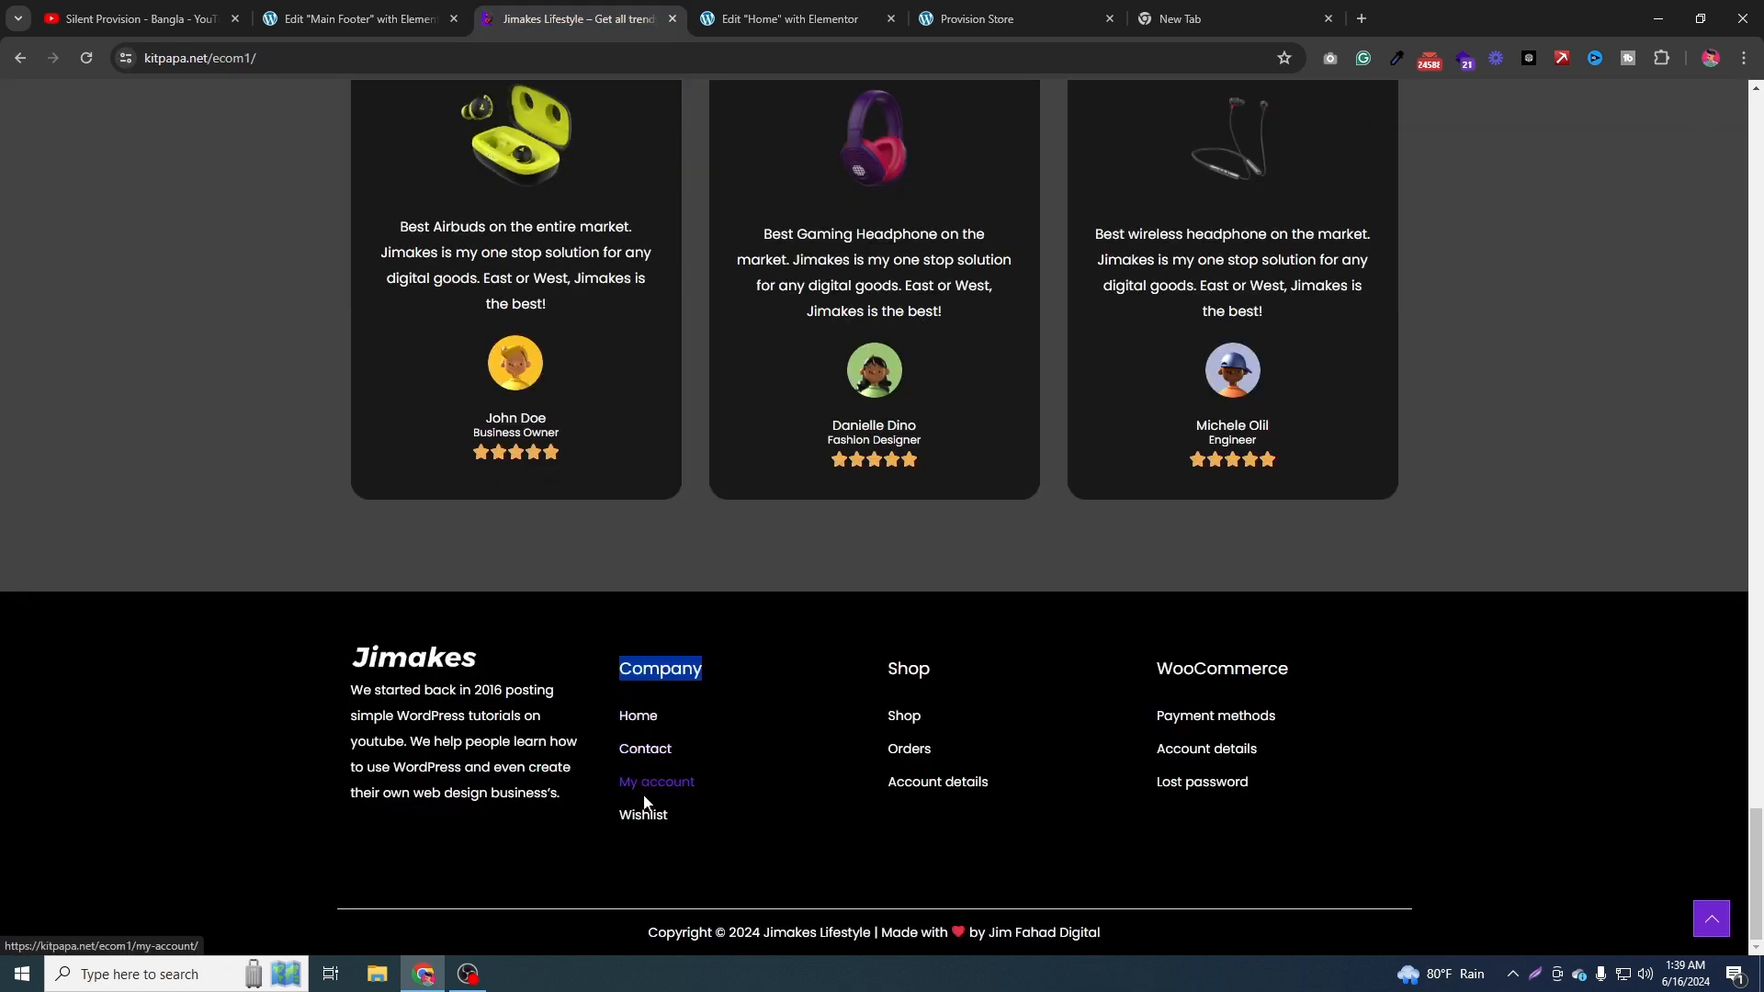
click(379, 8)
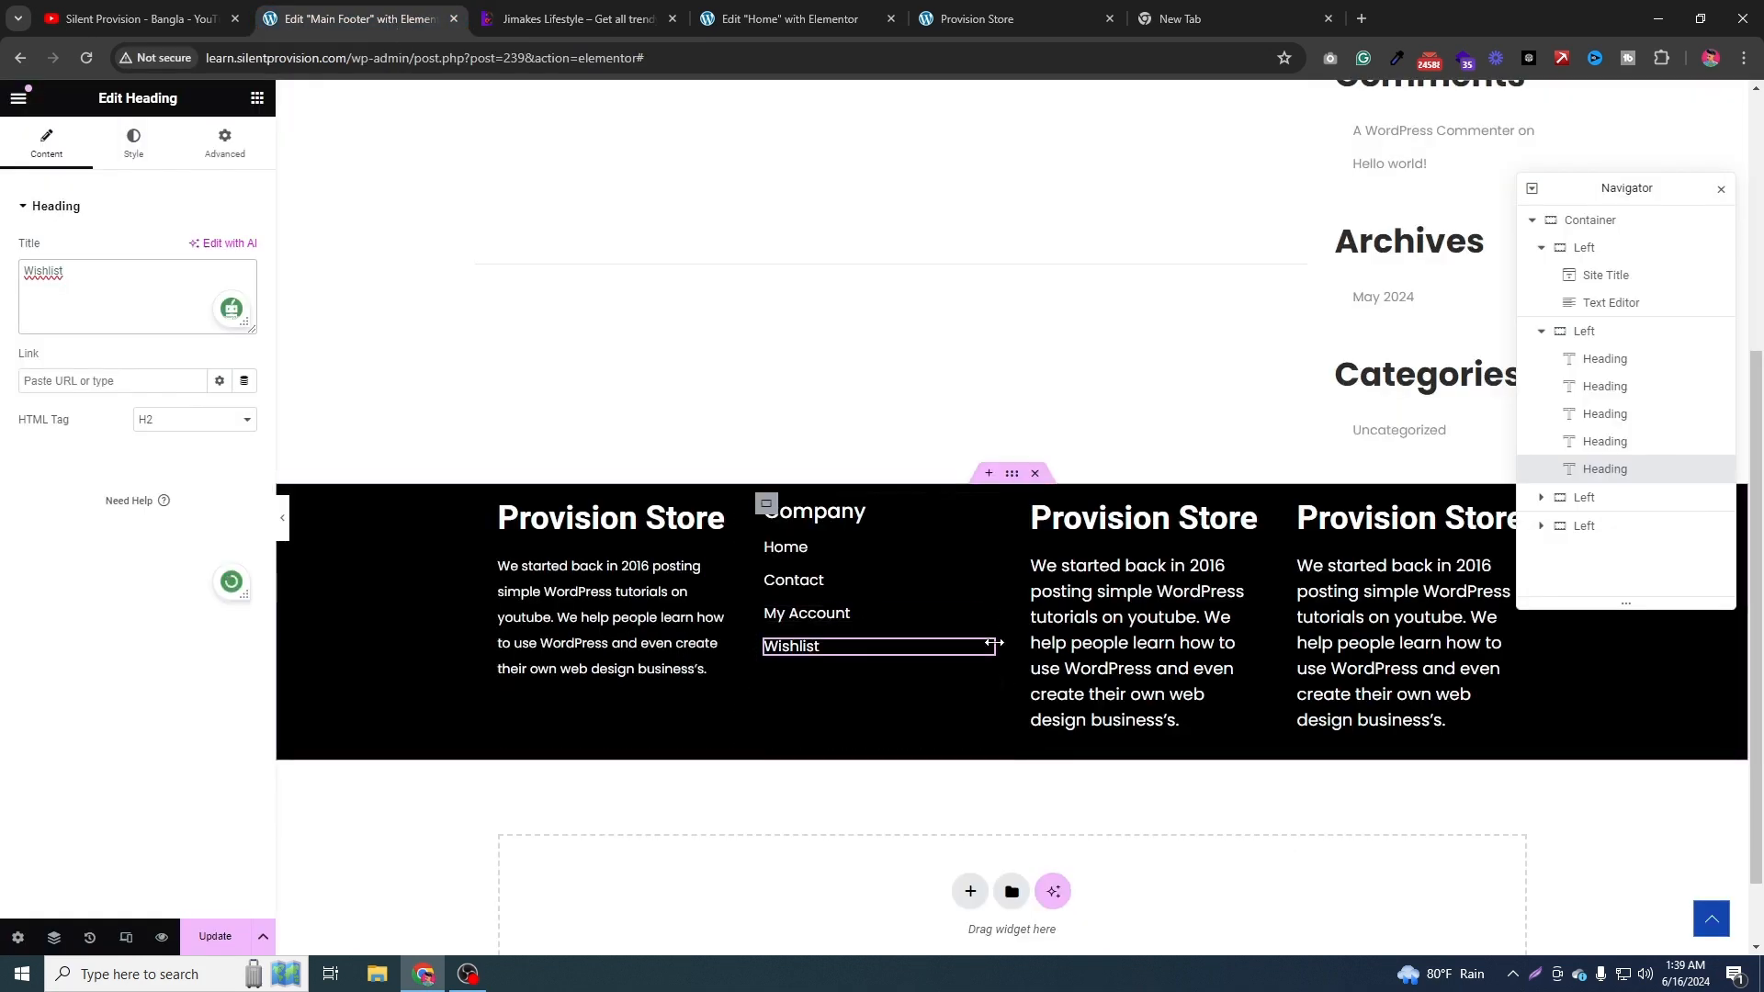
click(980, 553)
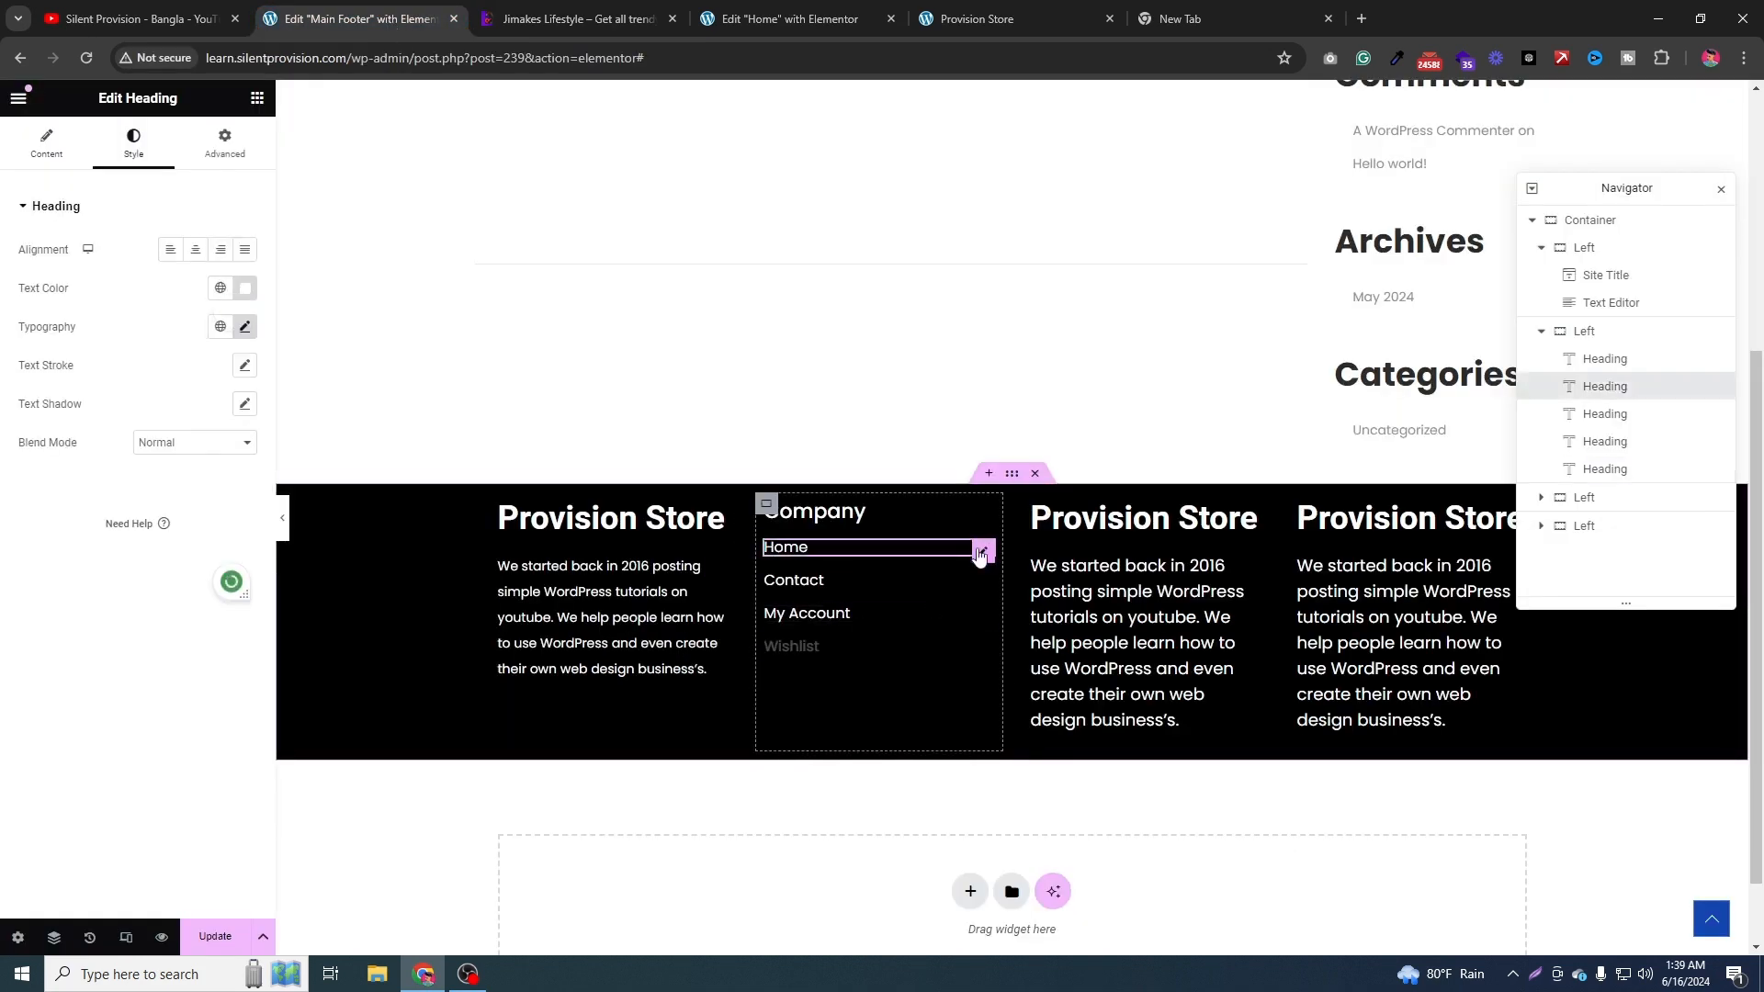
click(207, 156)
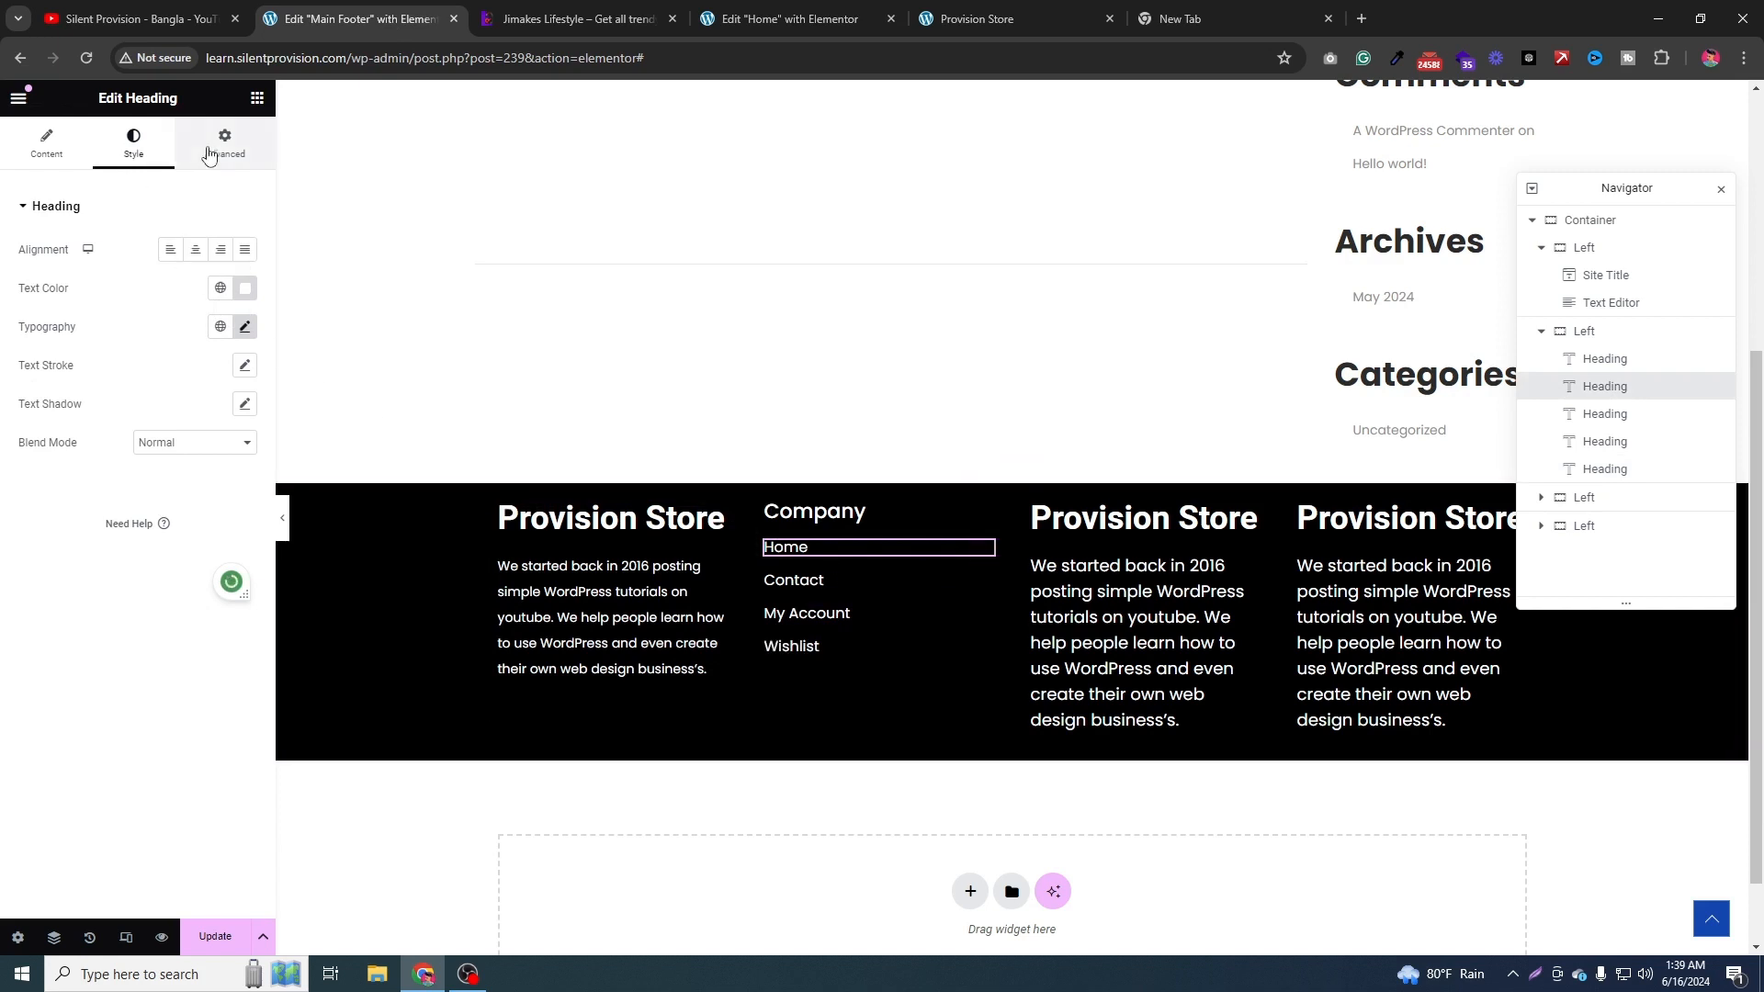
scroll(175, 552, down, 5)
scroll(165, 511, up, 4)
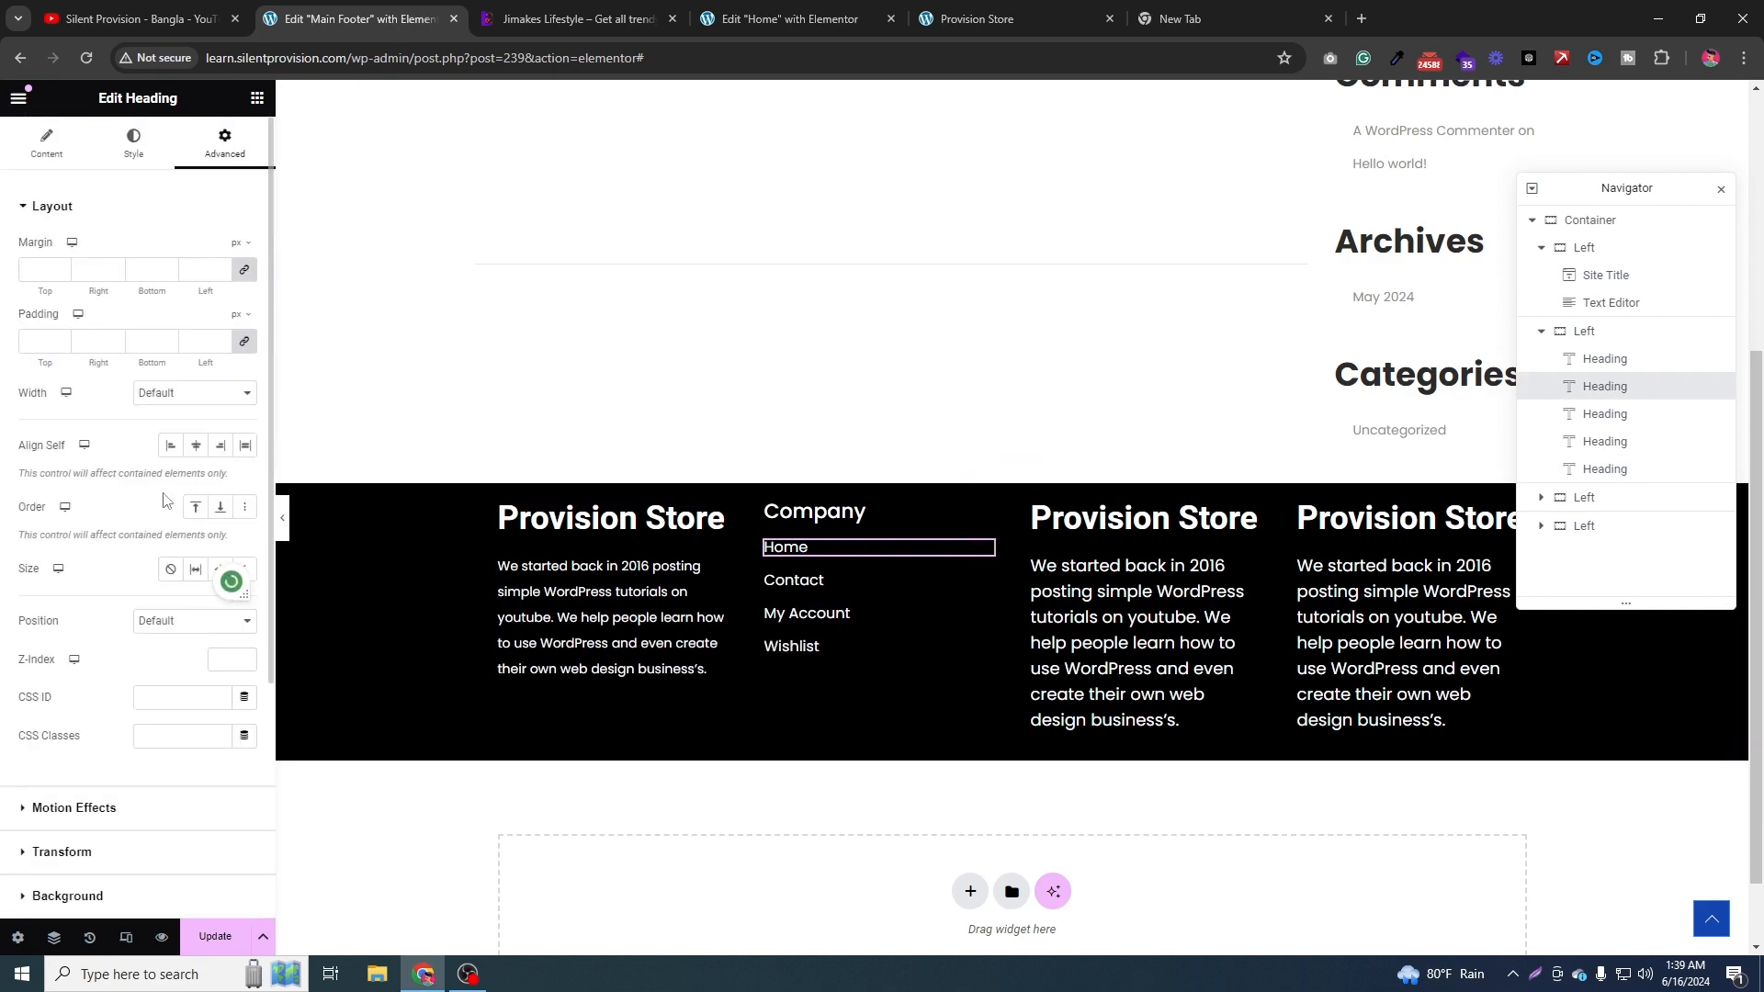
click(55, 148)
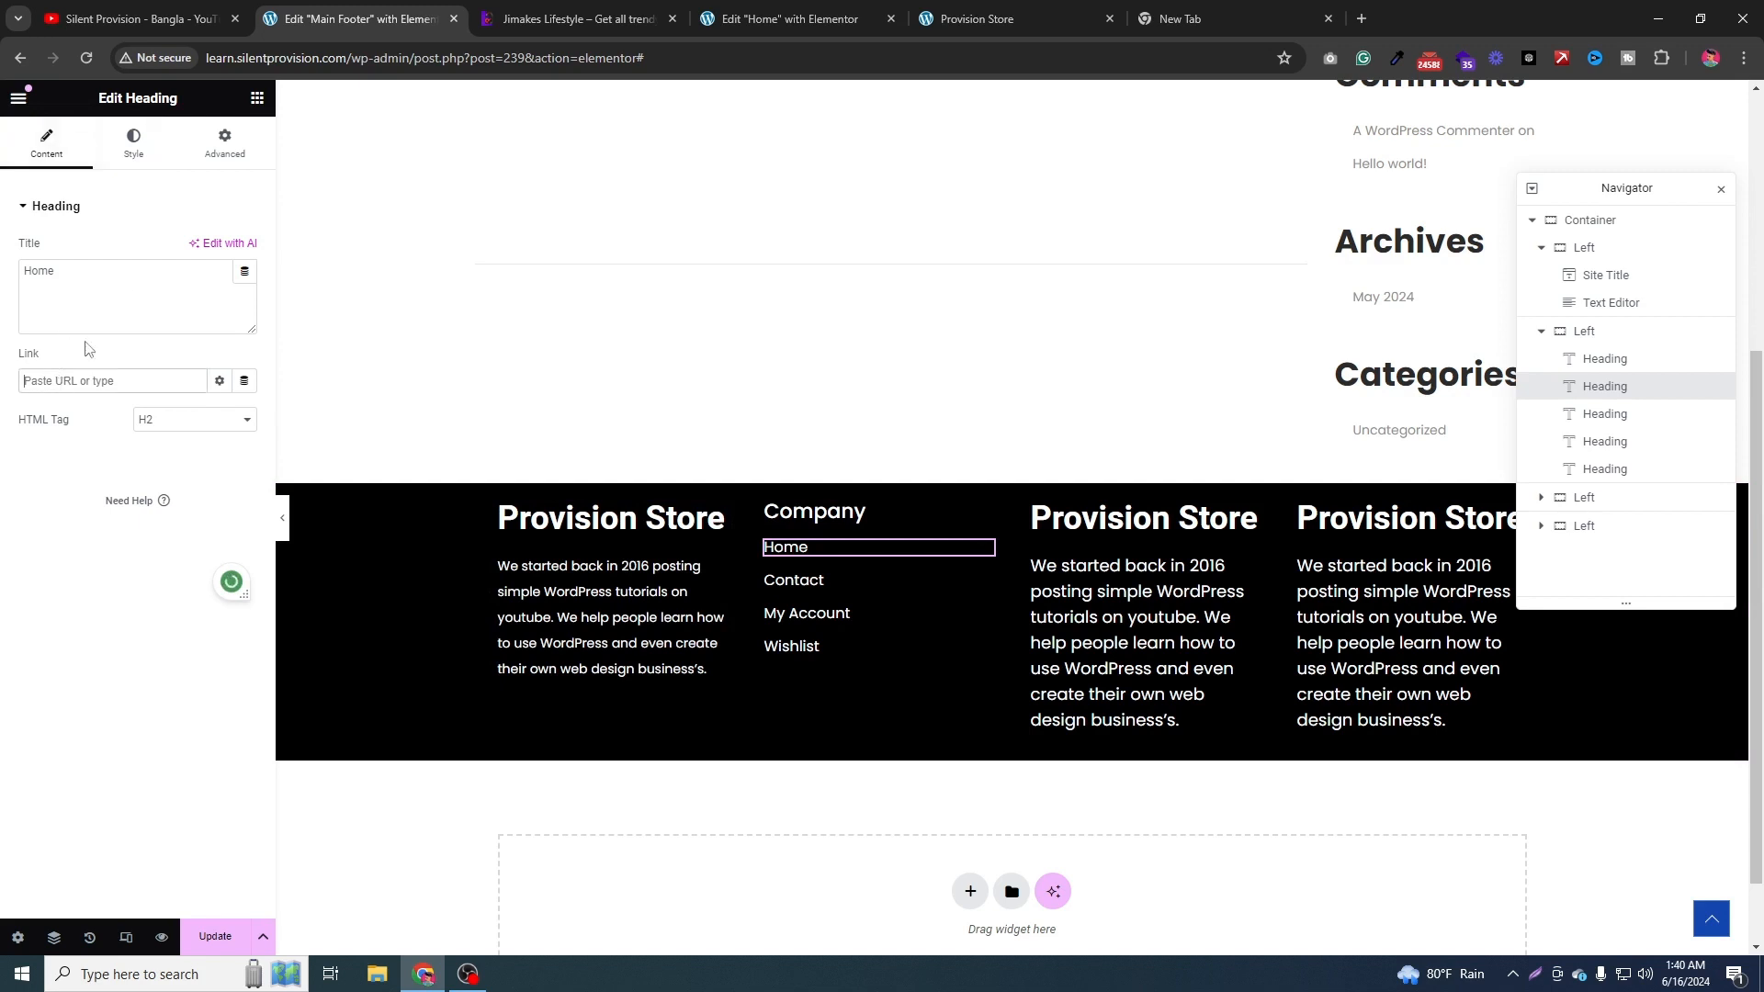
drag(347, 61, 198, 65)
key(ctrl+c)
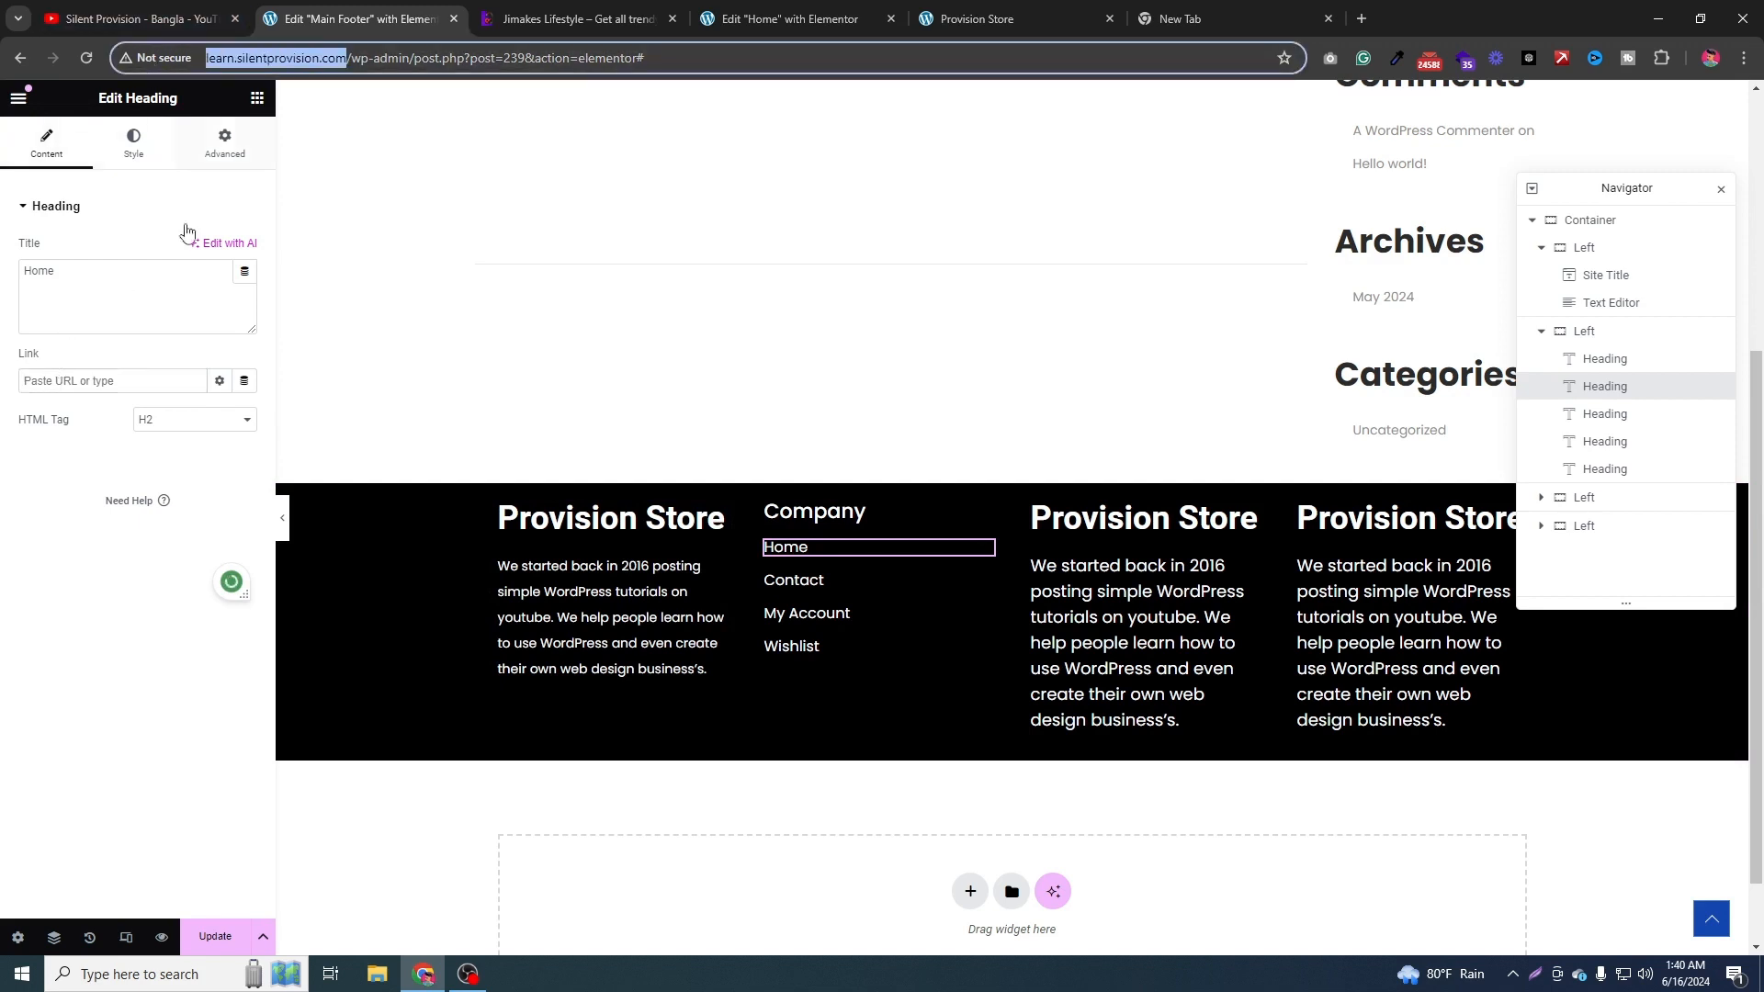
click(88, 384)
key(ctrl+v)
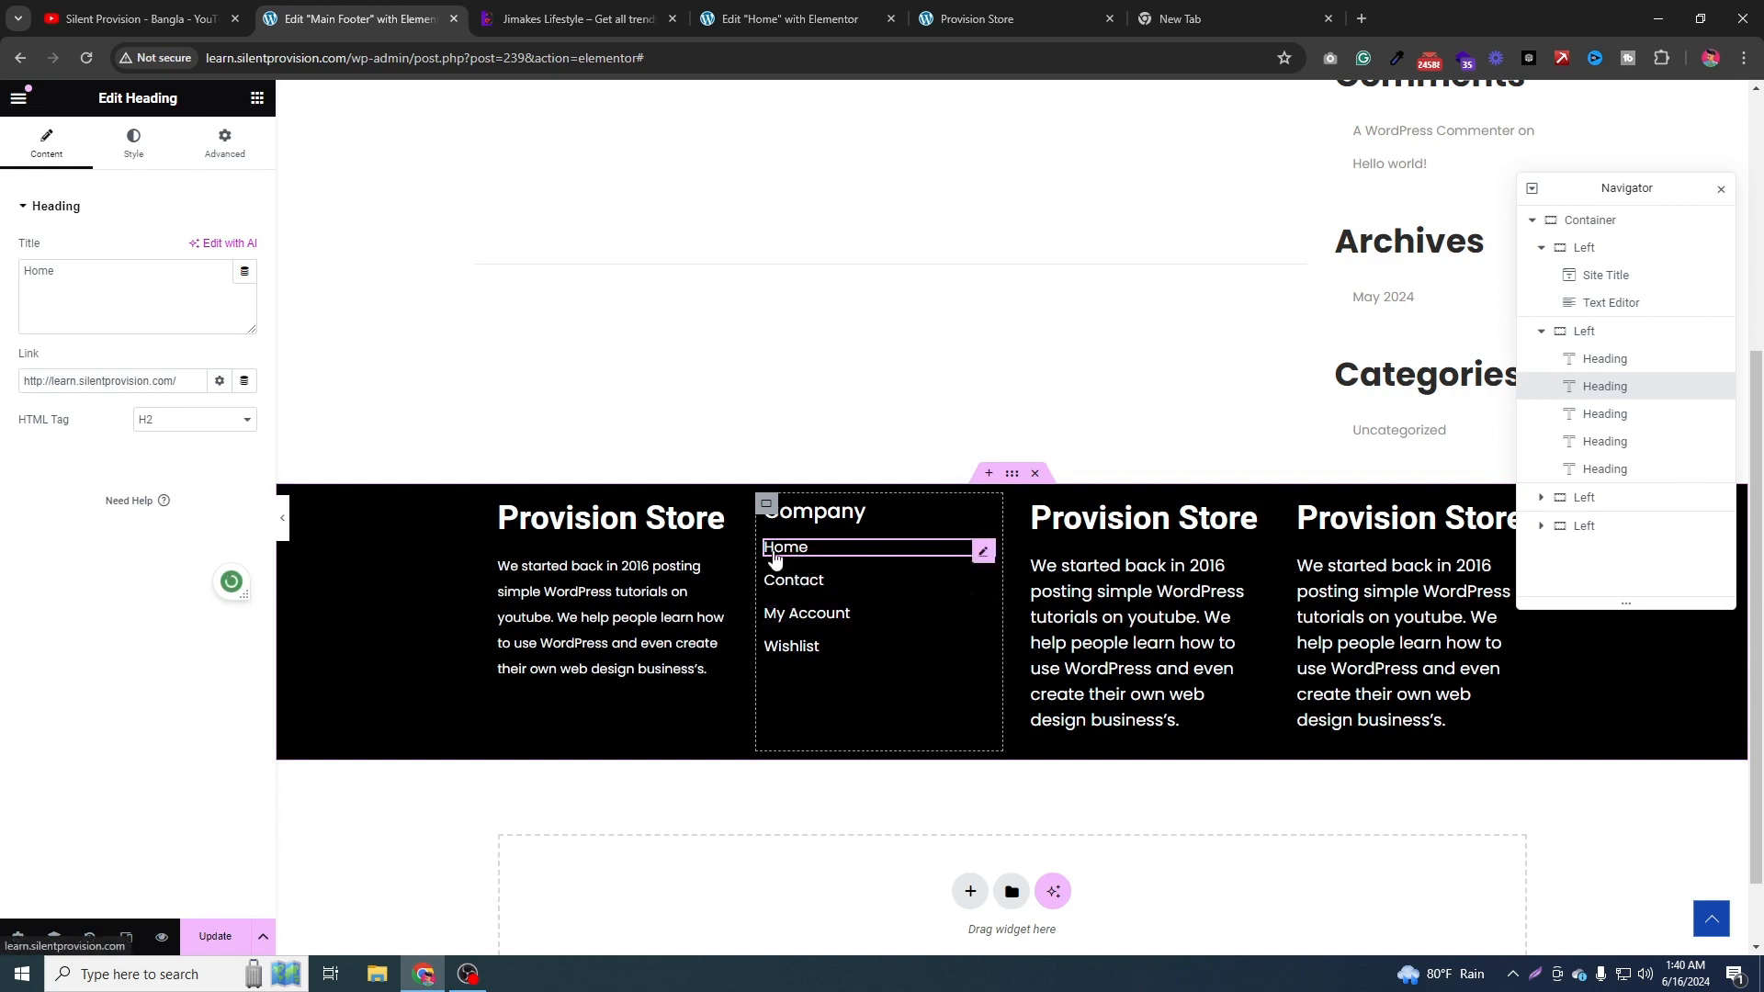
key(Print)
mouse_move(1, 885)
mouse_down()
mouse_move(3, 943)
mouse_move(174, 968)
mouse_up()
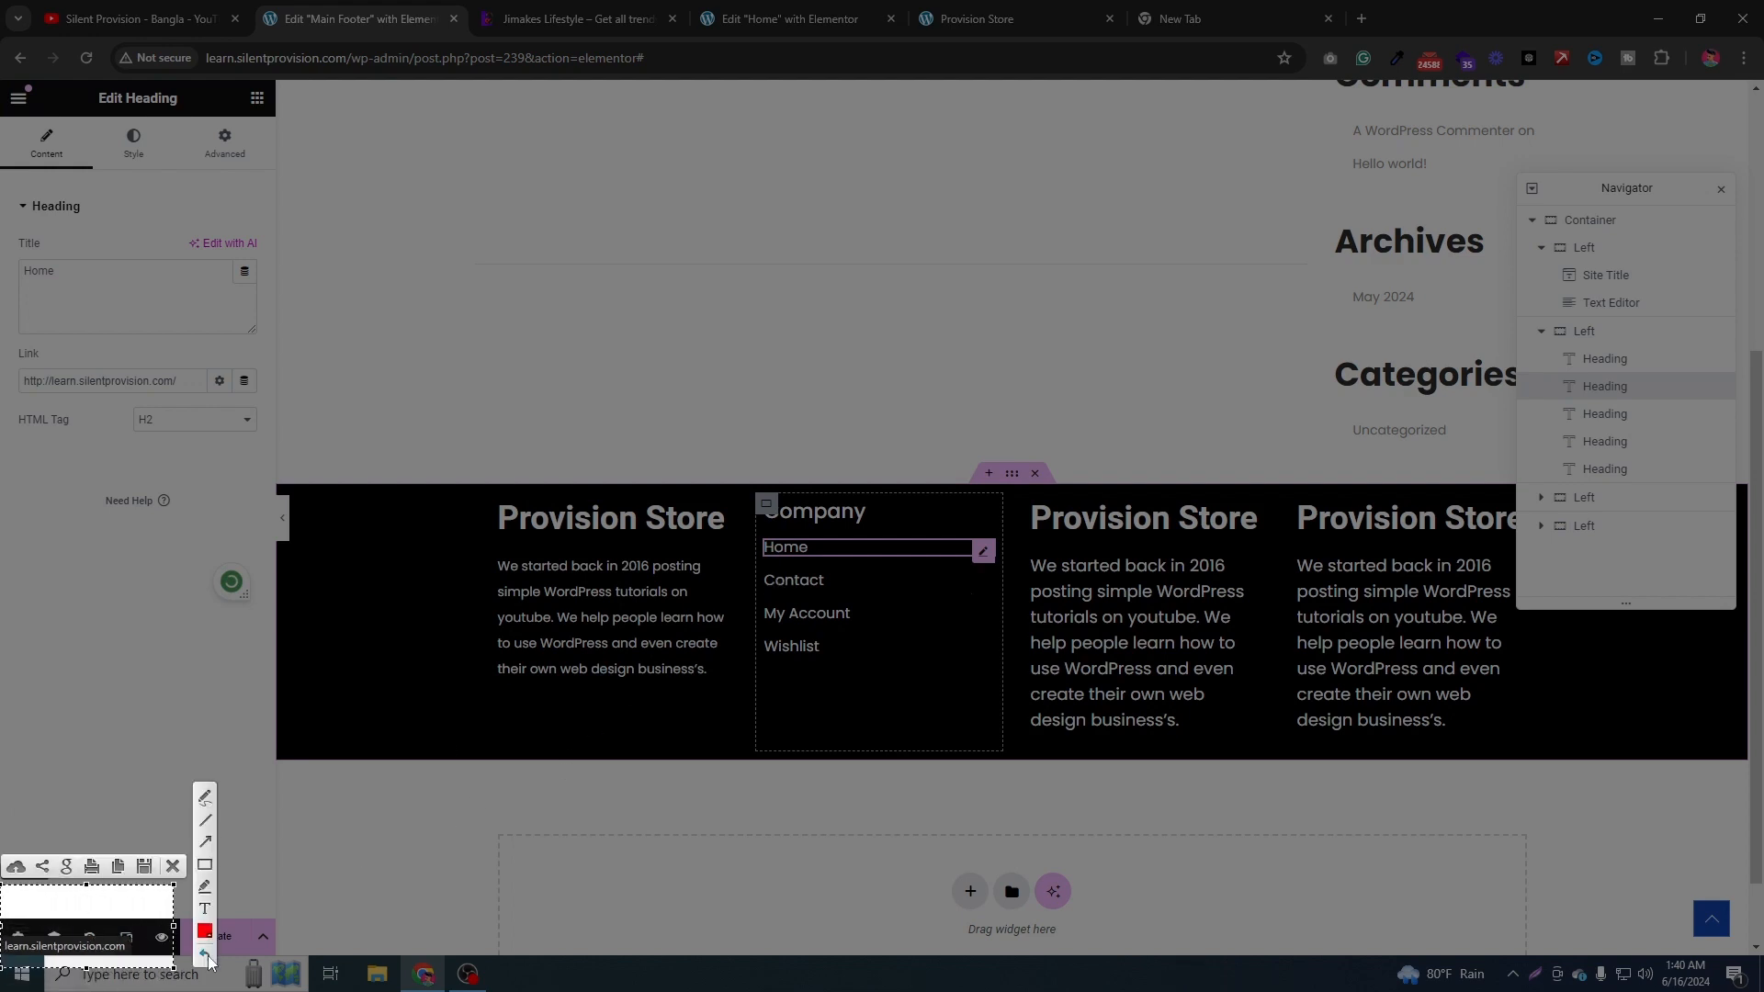
click(173, 867)
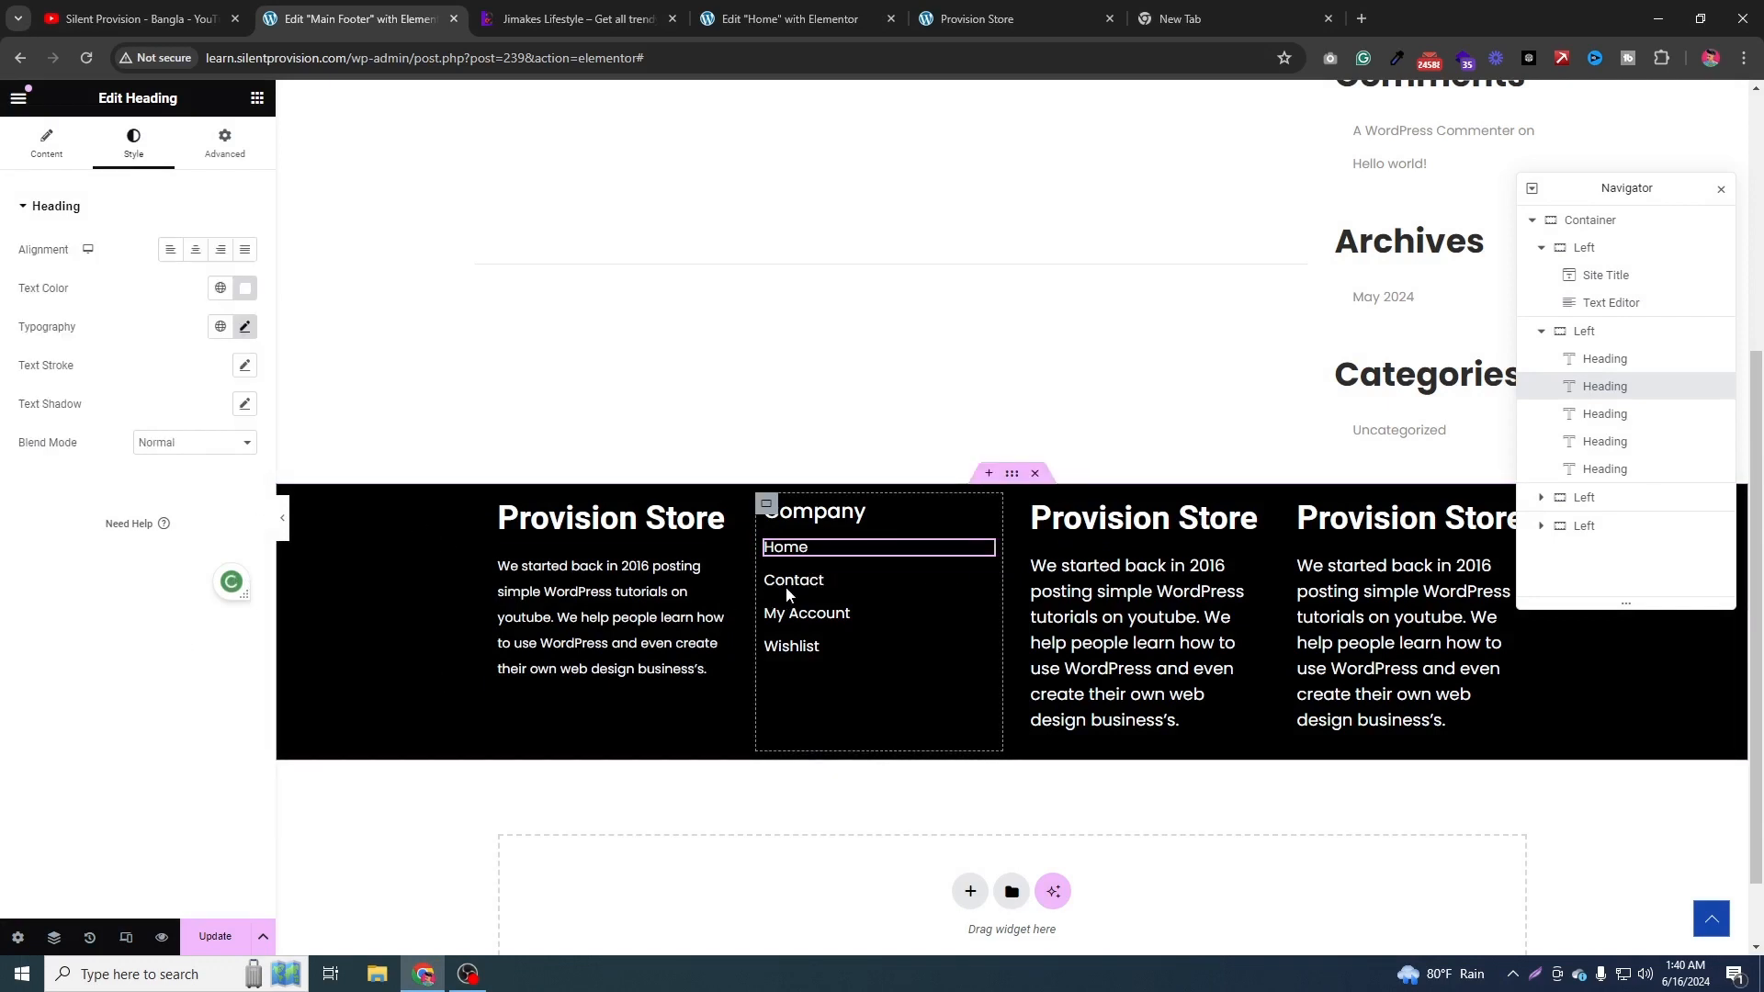
Rename the second footer column's container to 2 in the Navigator, and duplicate that container.
click(984, 586)
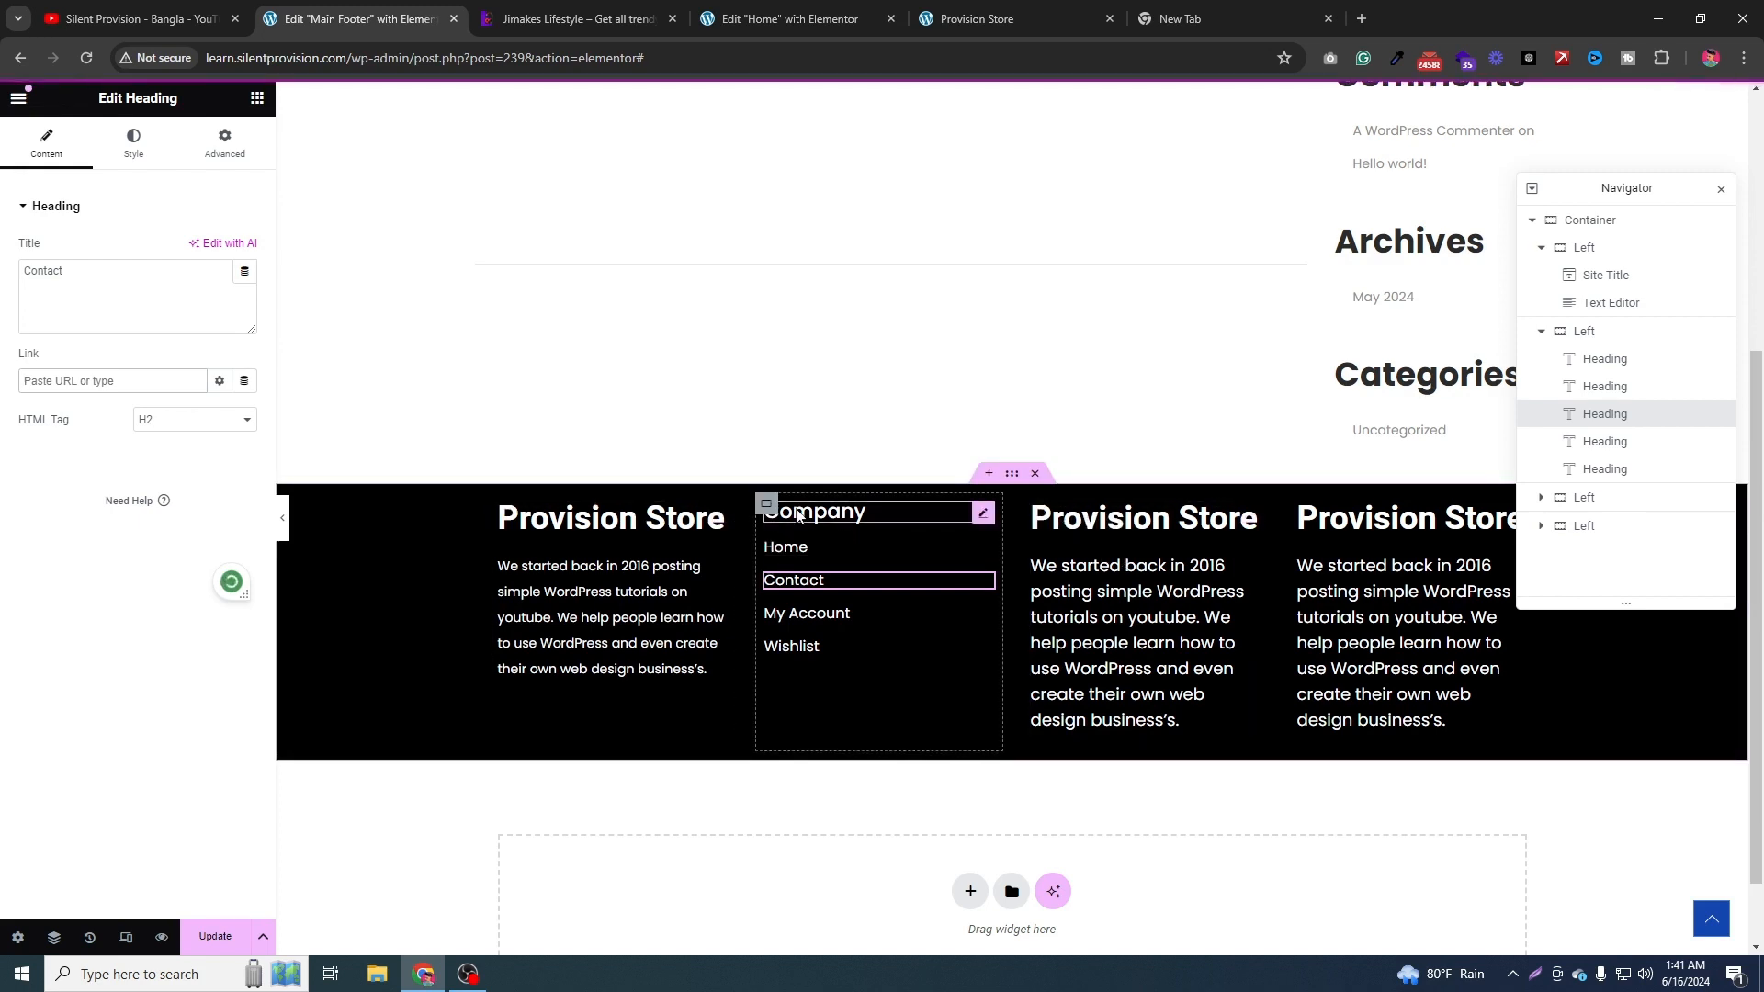
right_click(768, 503)
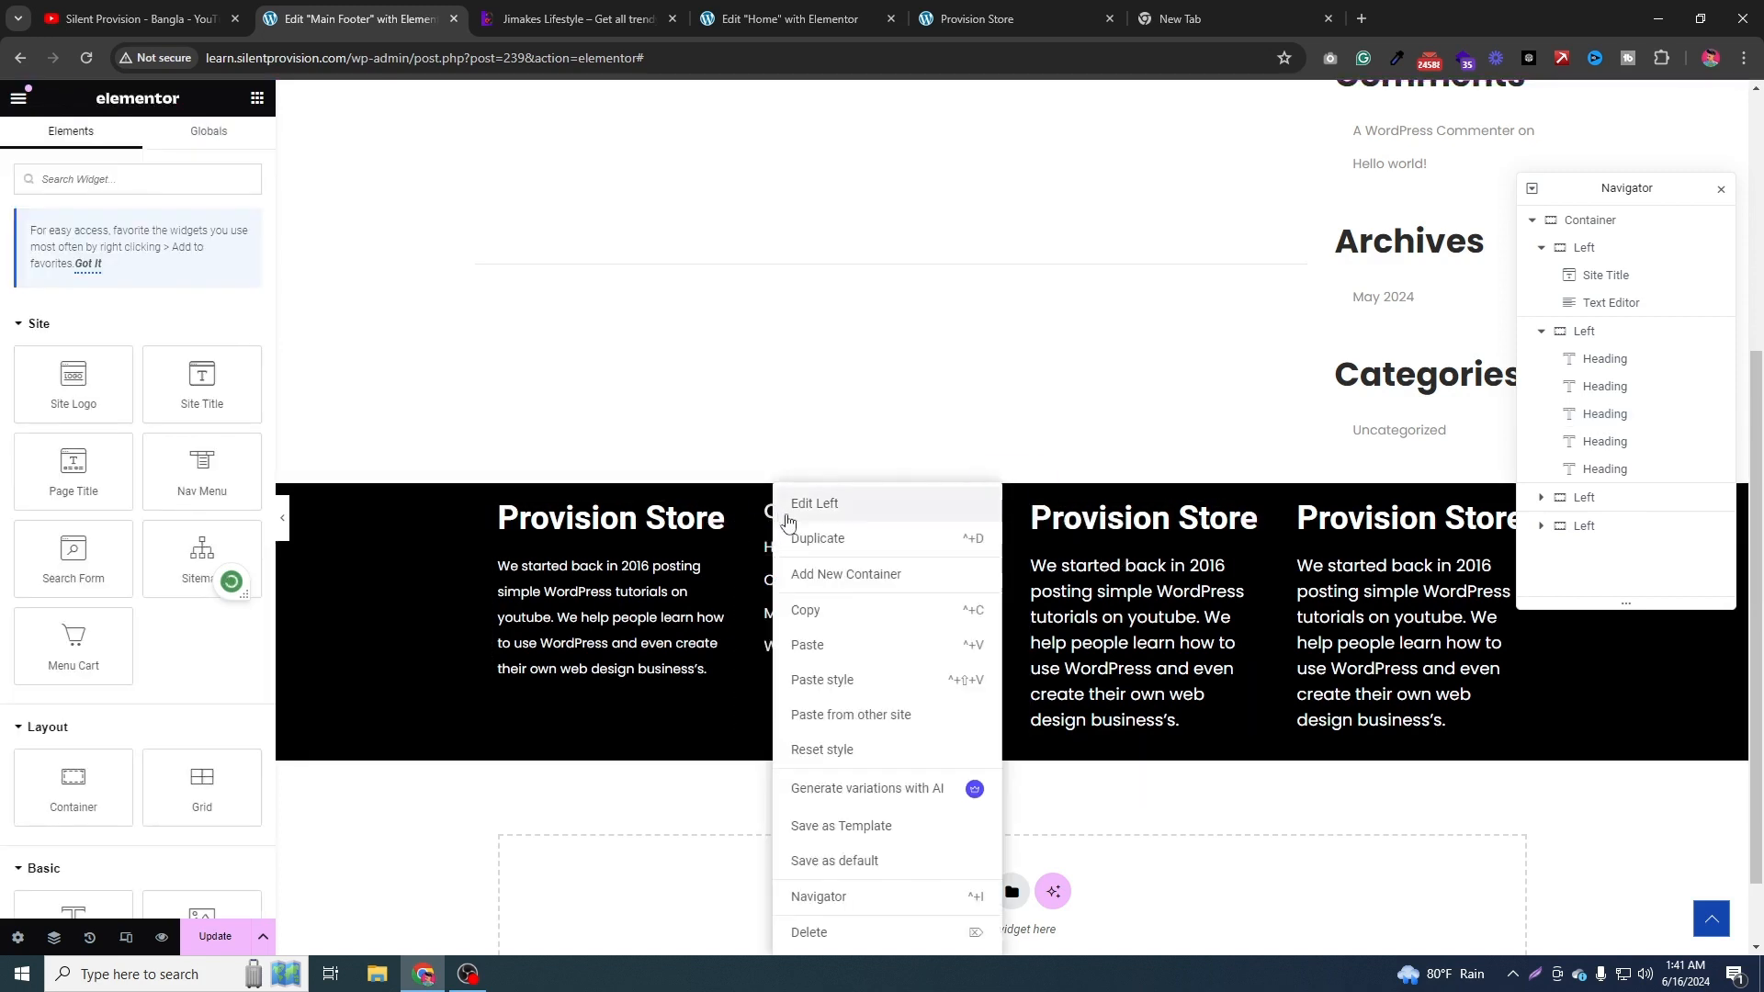
click(1581, 333)
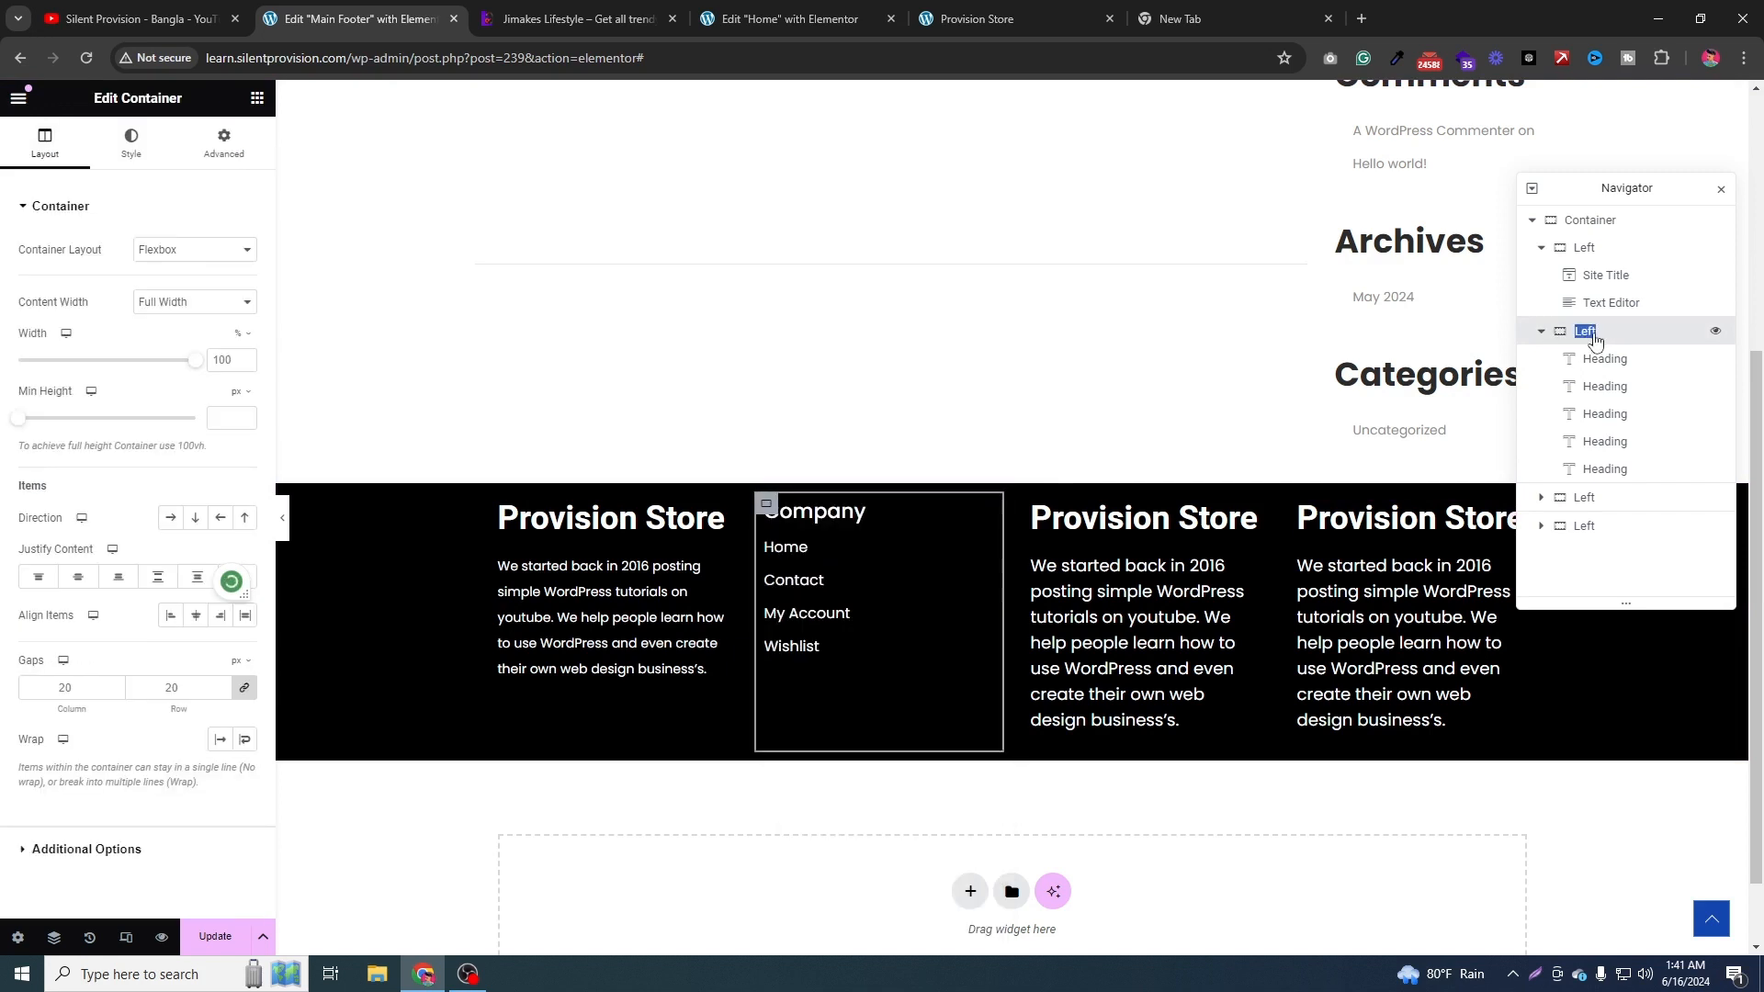
text(2)
click(1543, 331)
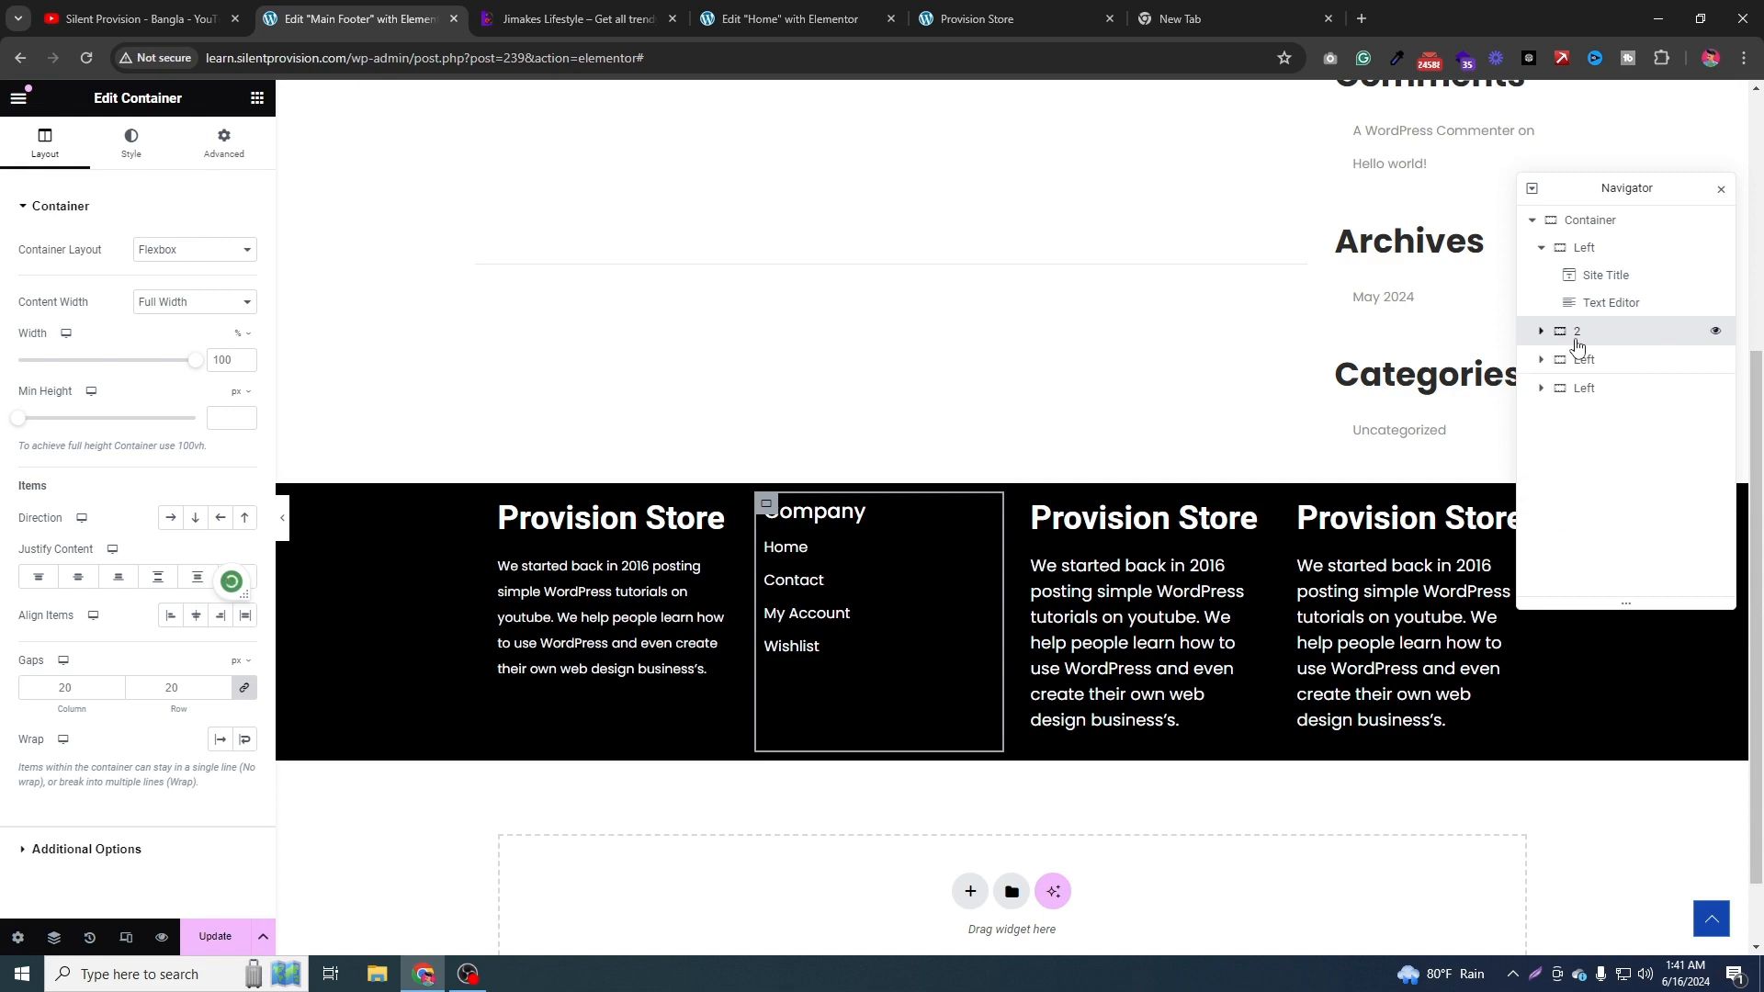
right_click(1576, 339)
click(1606, 404)
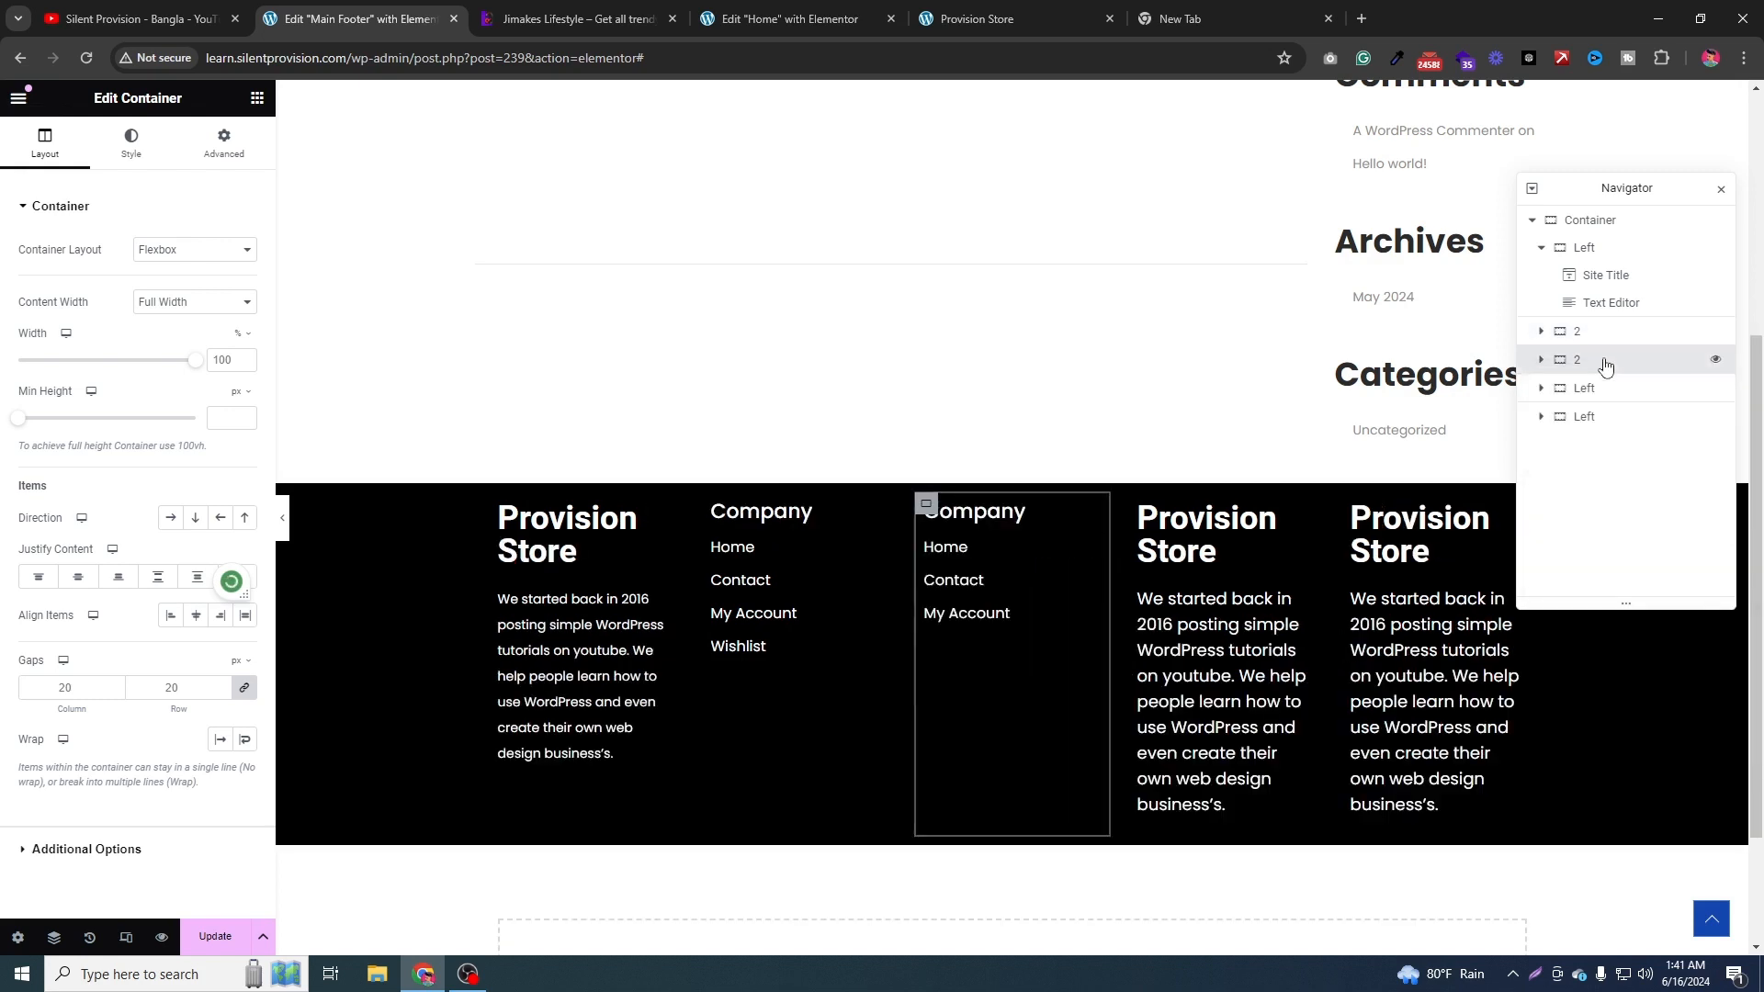
Duplicate the third footer column's container 2 and delete the two leftover Left containers below the copies.
right_click(1605, 361)
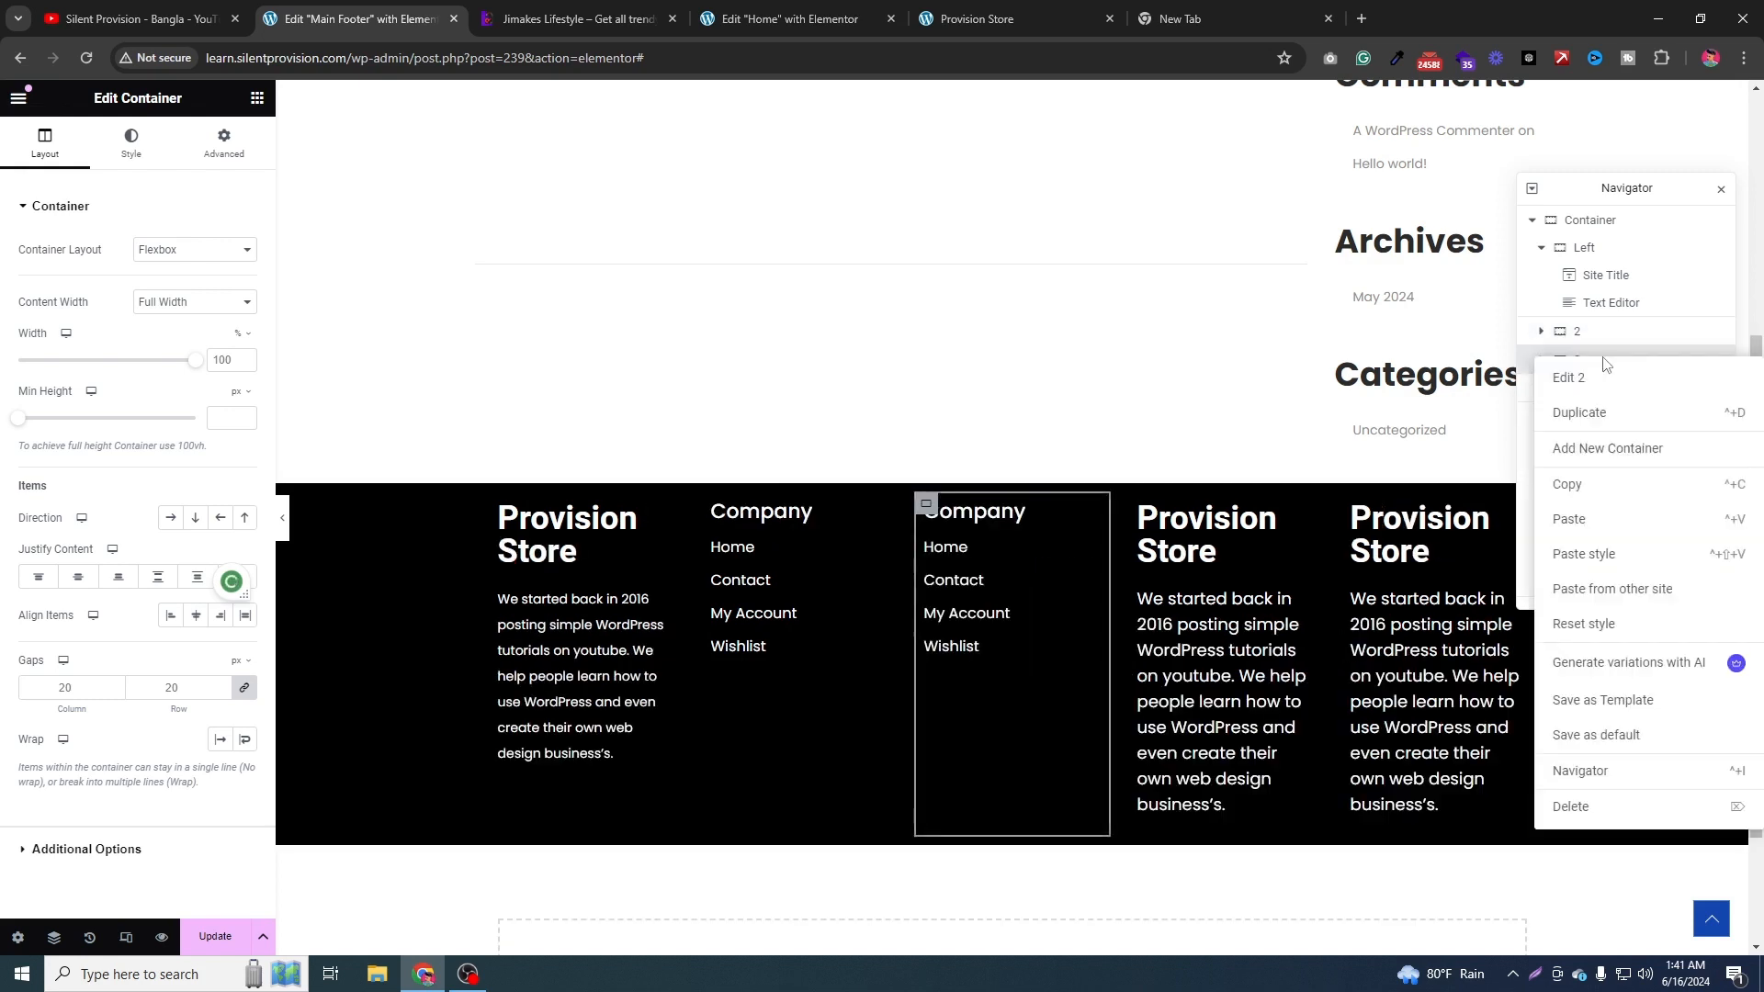
click(1609, 428)
right_click(1606, 422)
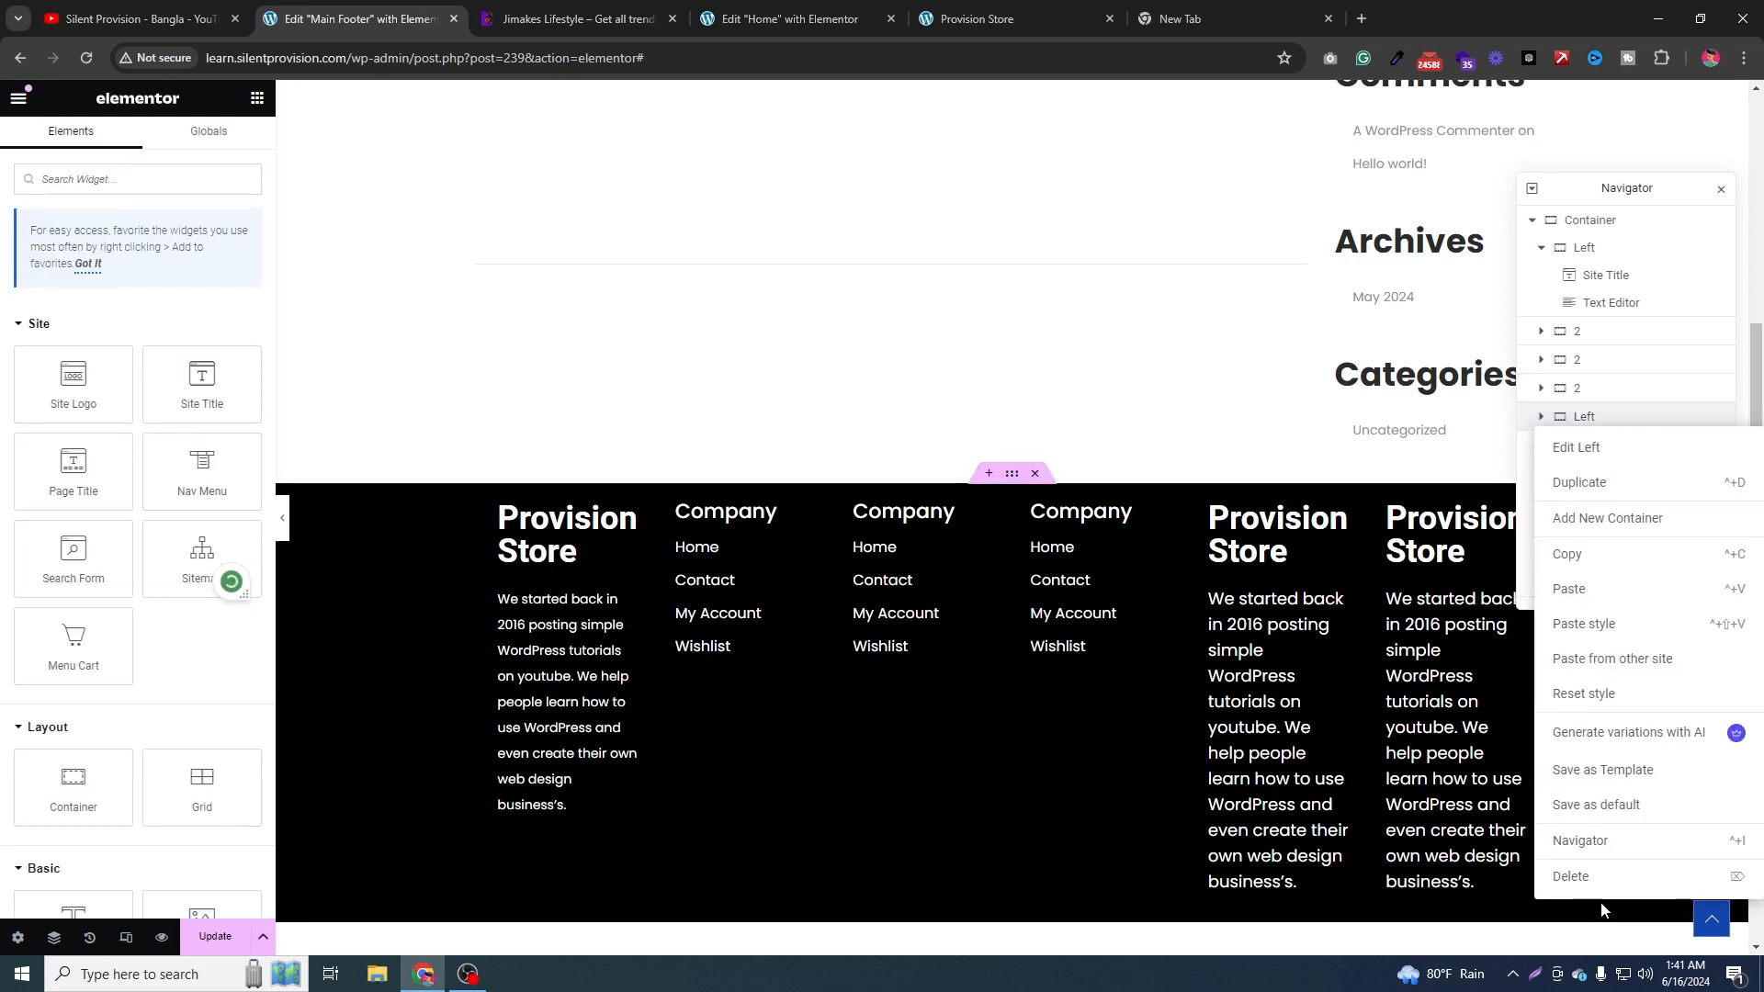
click(1603, 879)
right_click(1615, 418)
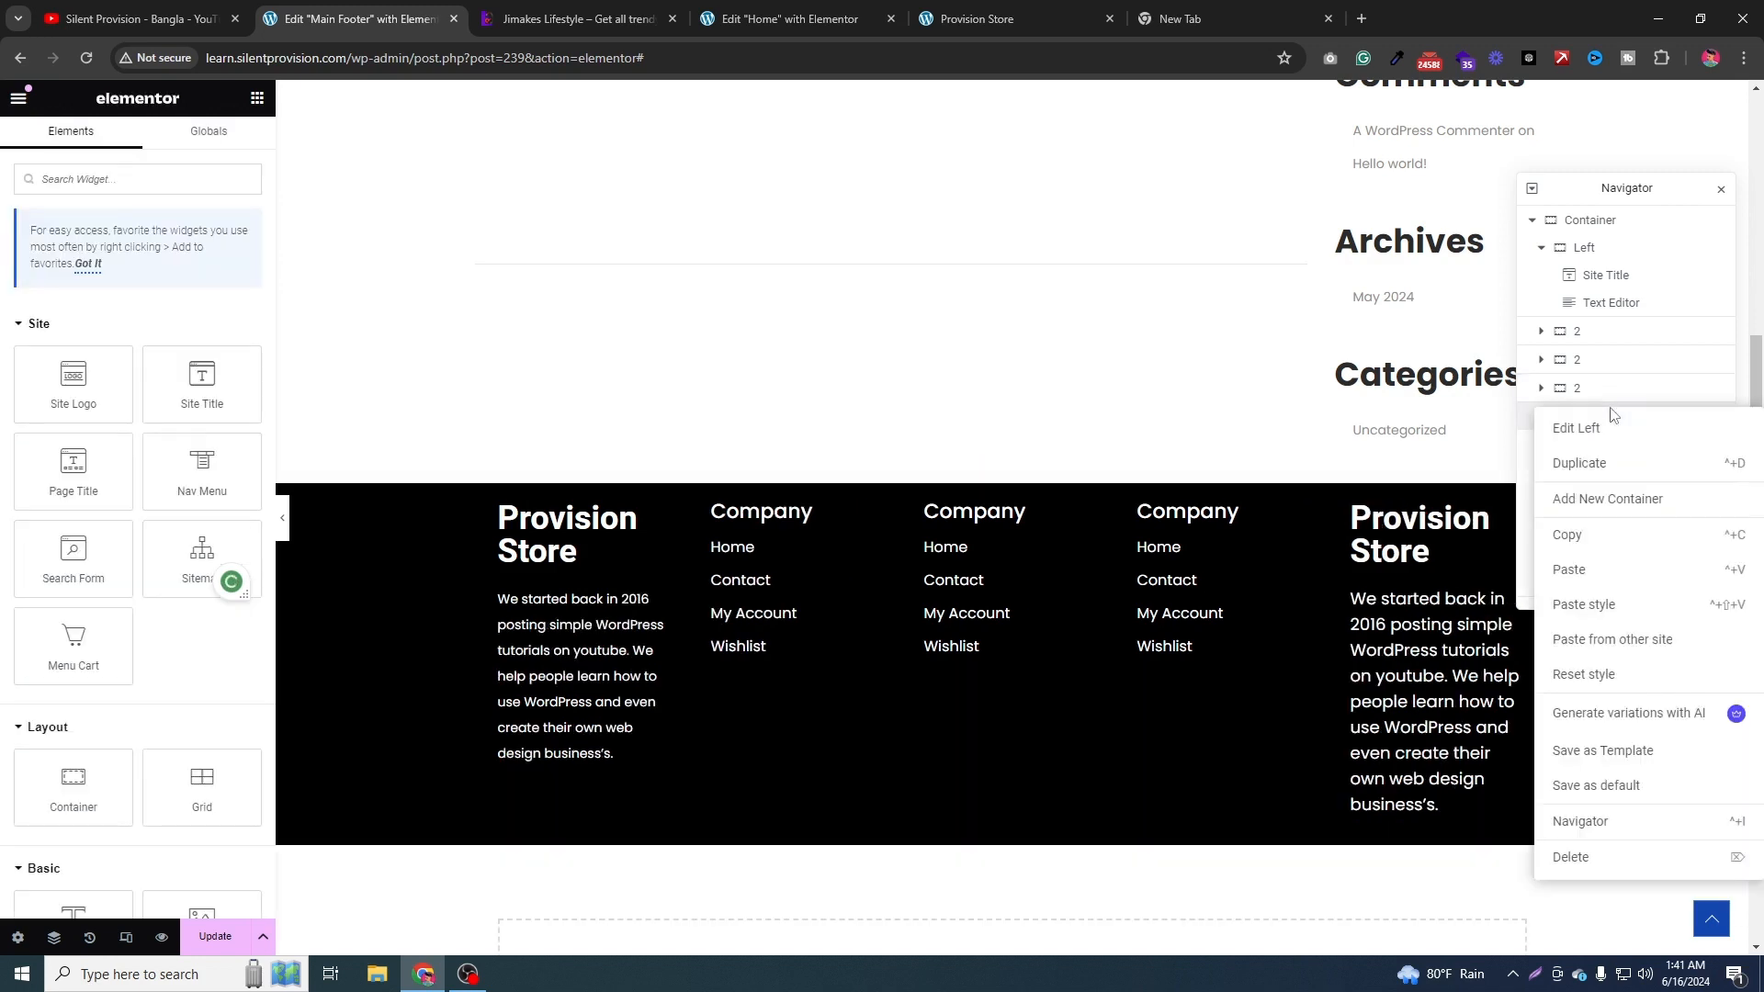
click(1587, 879)
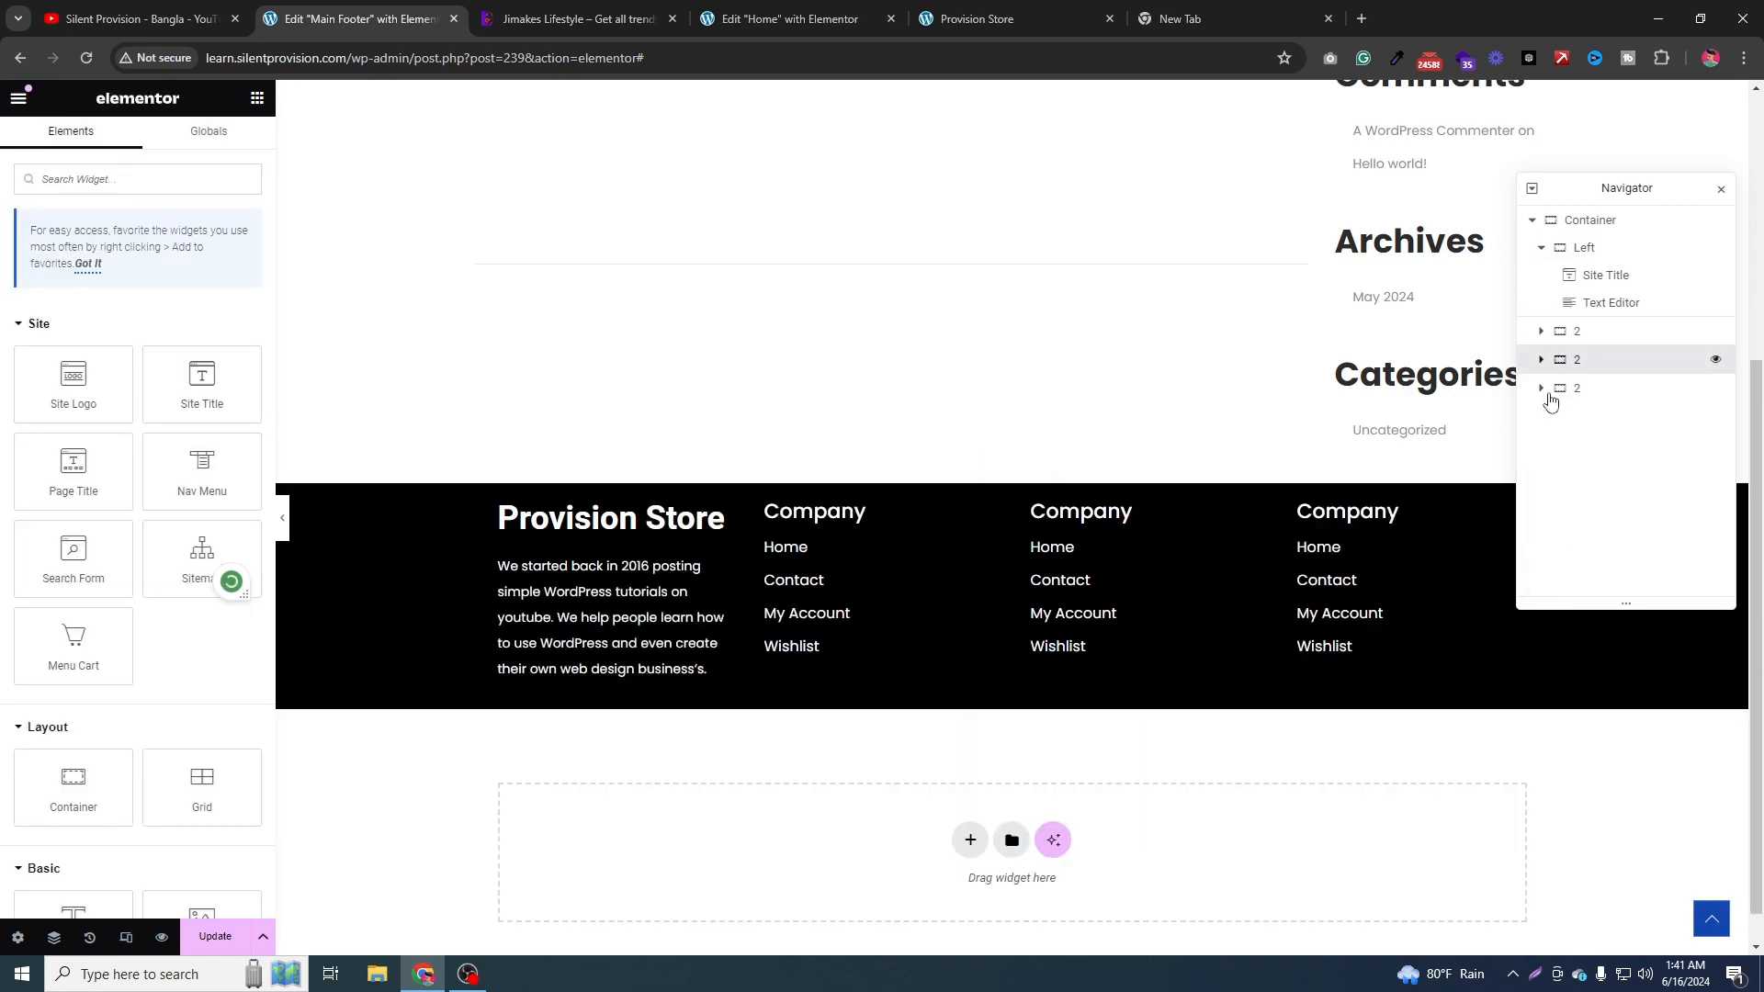
Replace the Company title in the third footer column with Shop, copied from the Jimakes footer.
click(1560, 361)
click(1250, 517)
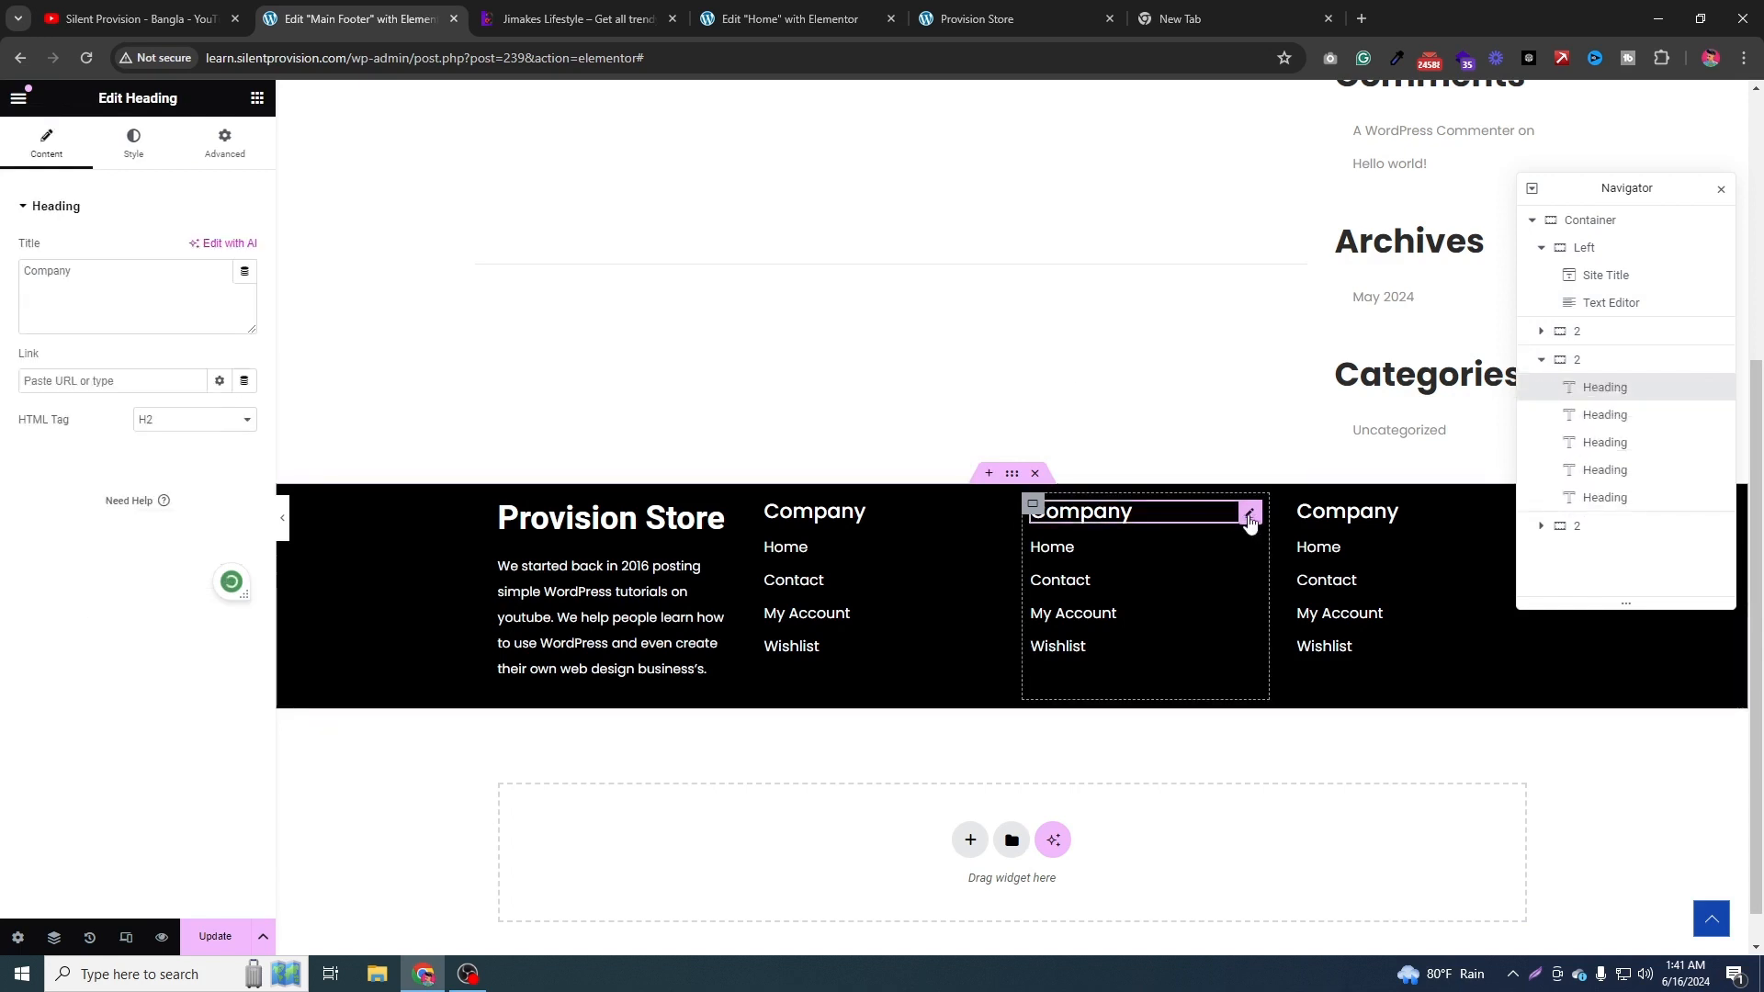
click(790, 18)
click(579, 18)
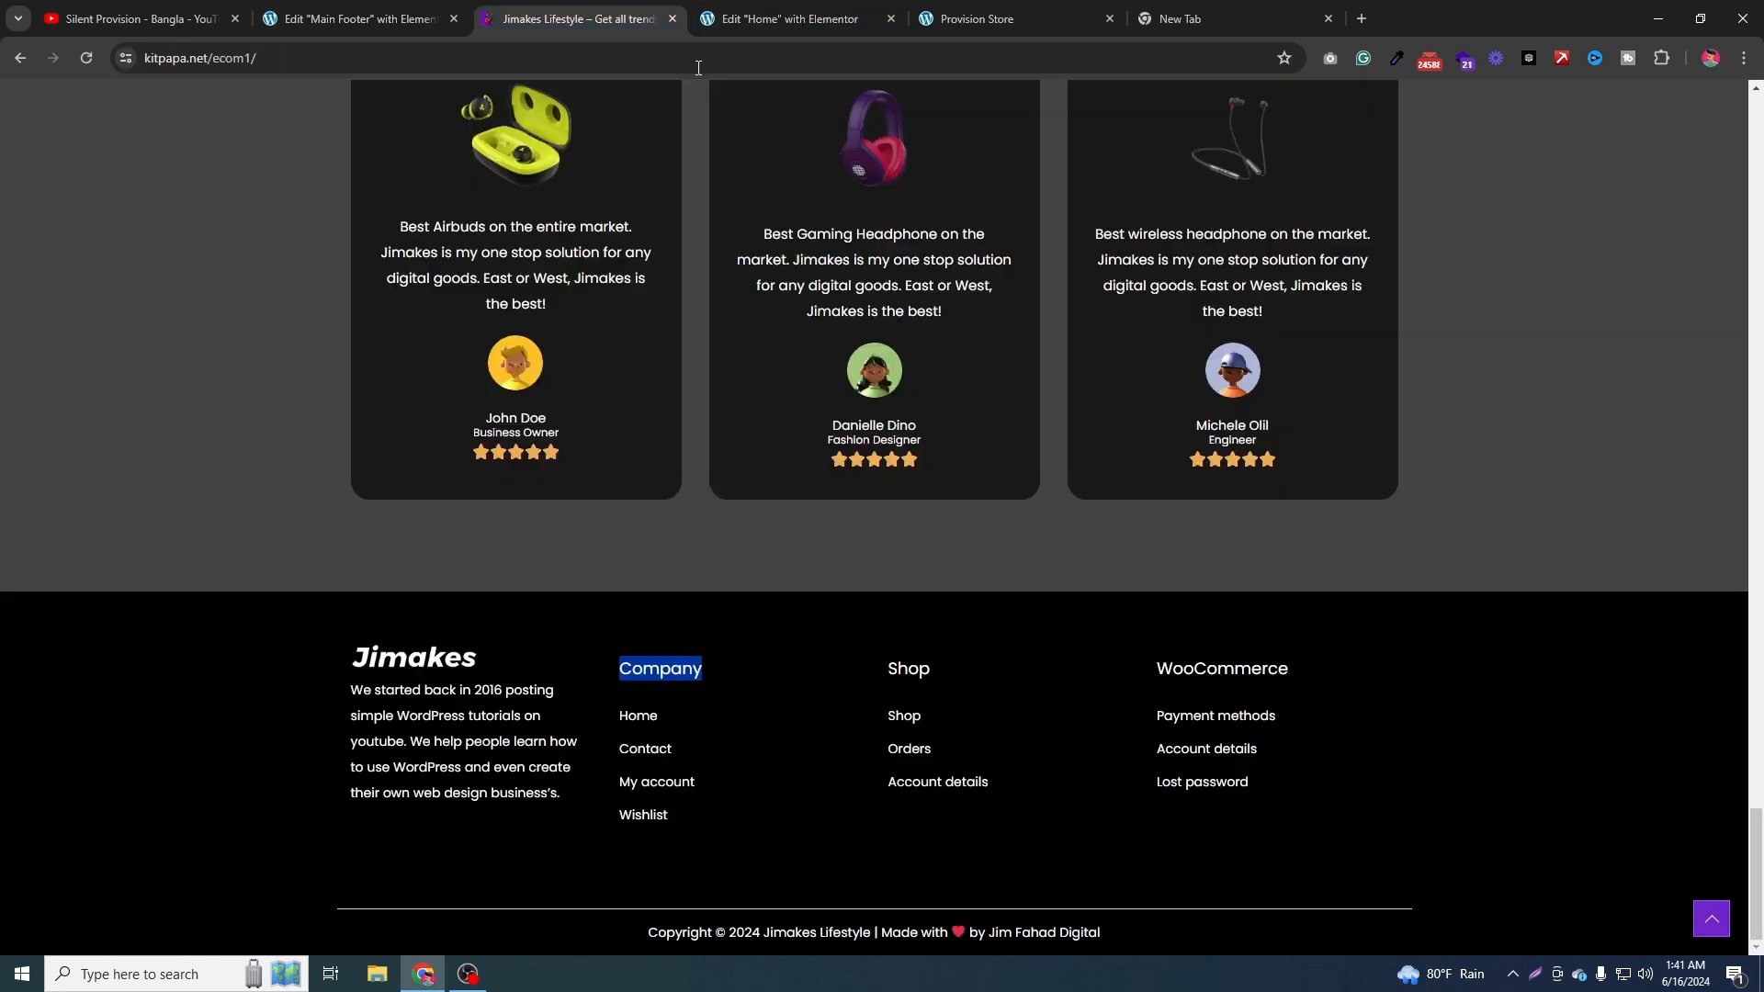
double_click(926, 669)
key(ctrl+c)
click(358, 19)
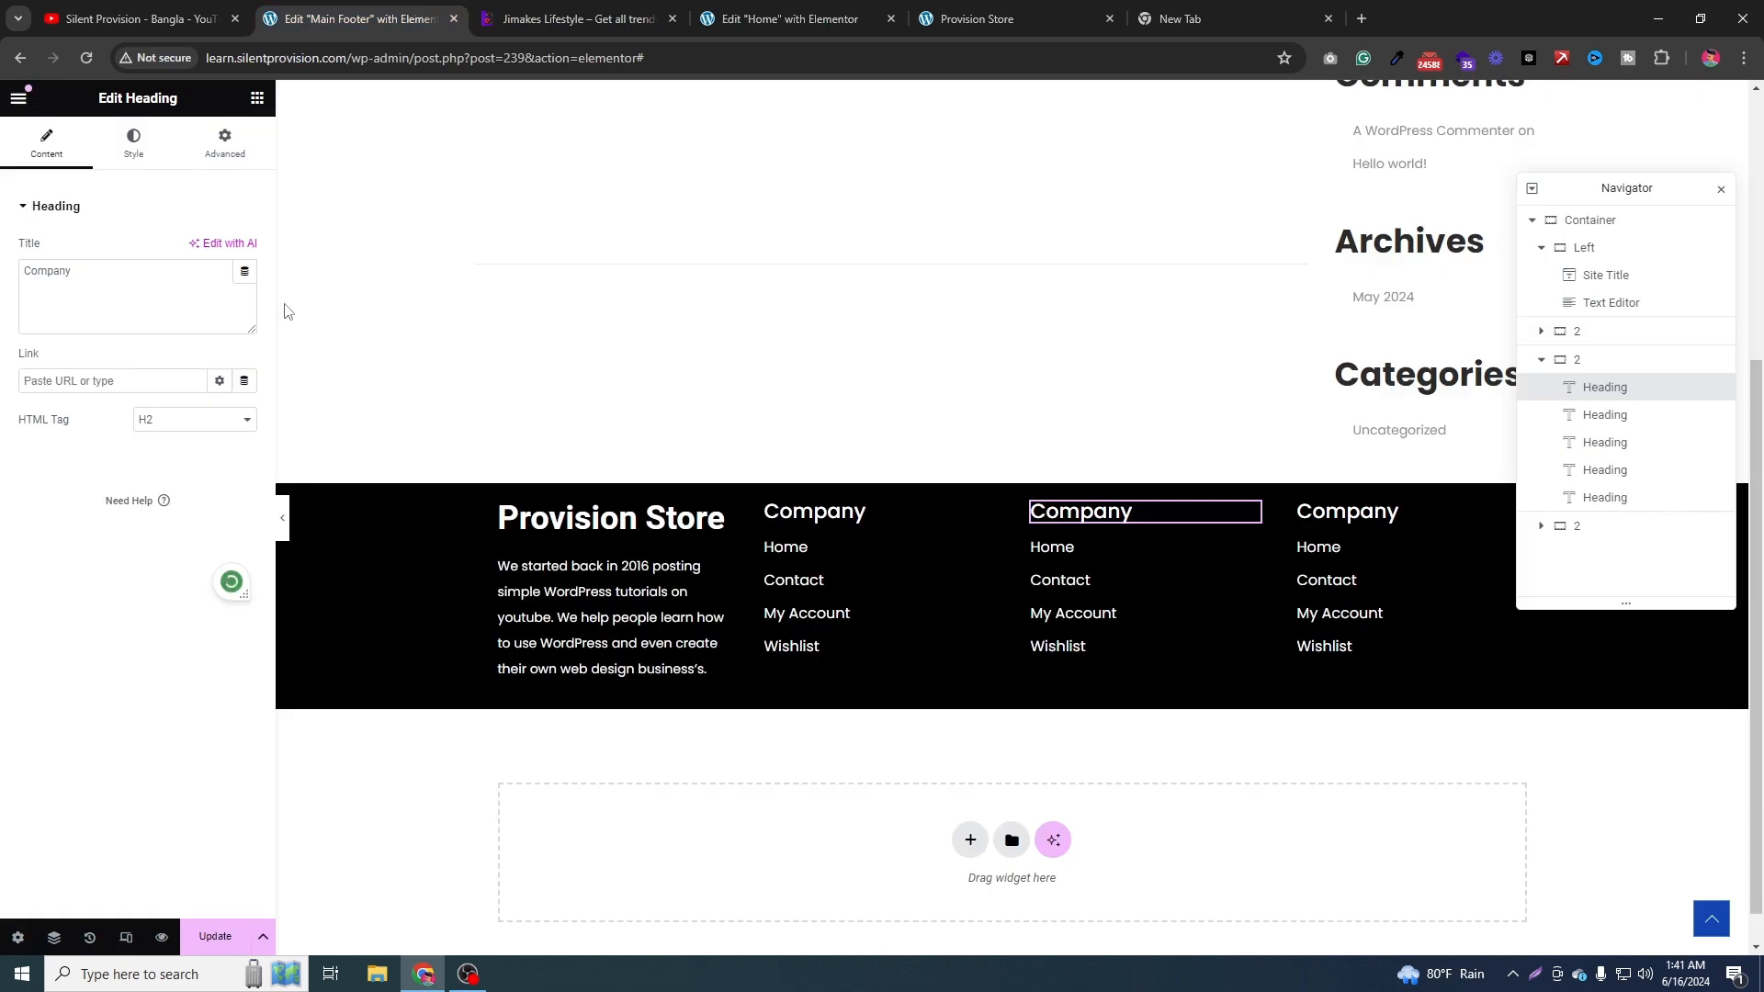
key(ctrl+a)
key(ctrl+v)
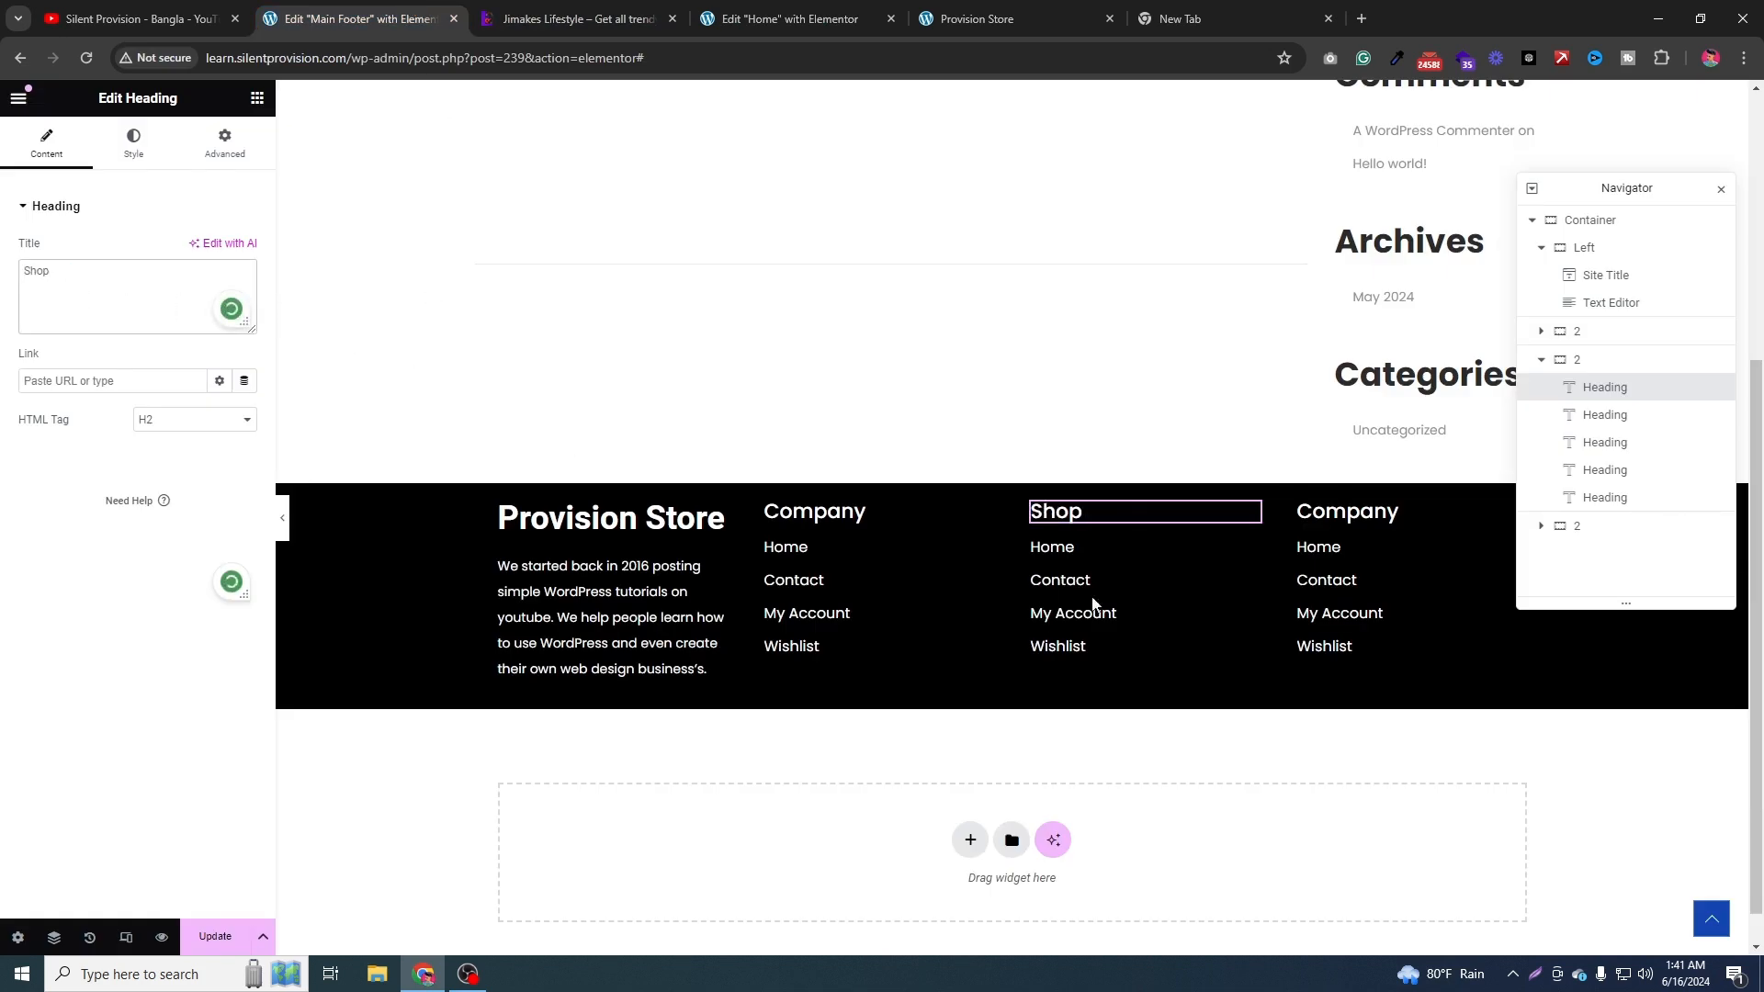
Copy the link names Shop, Orders and Account details from the Jimakes footer and return to the Main Footer editor.
click(578, 19)
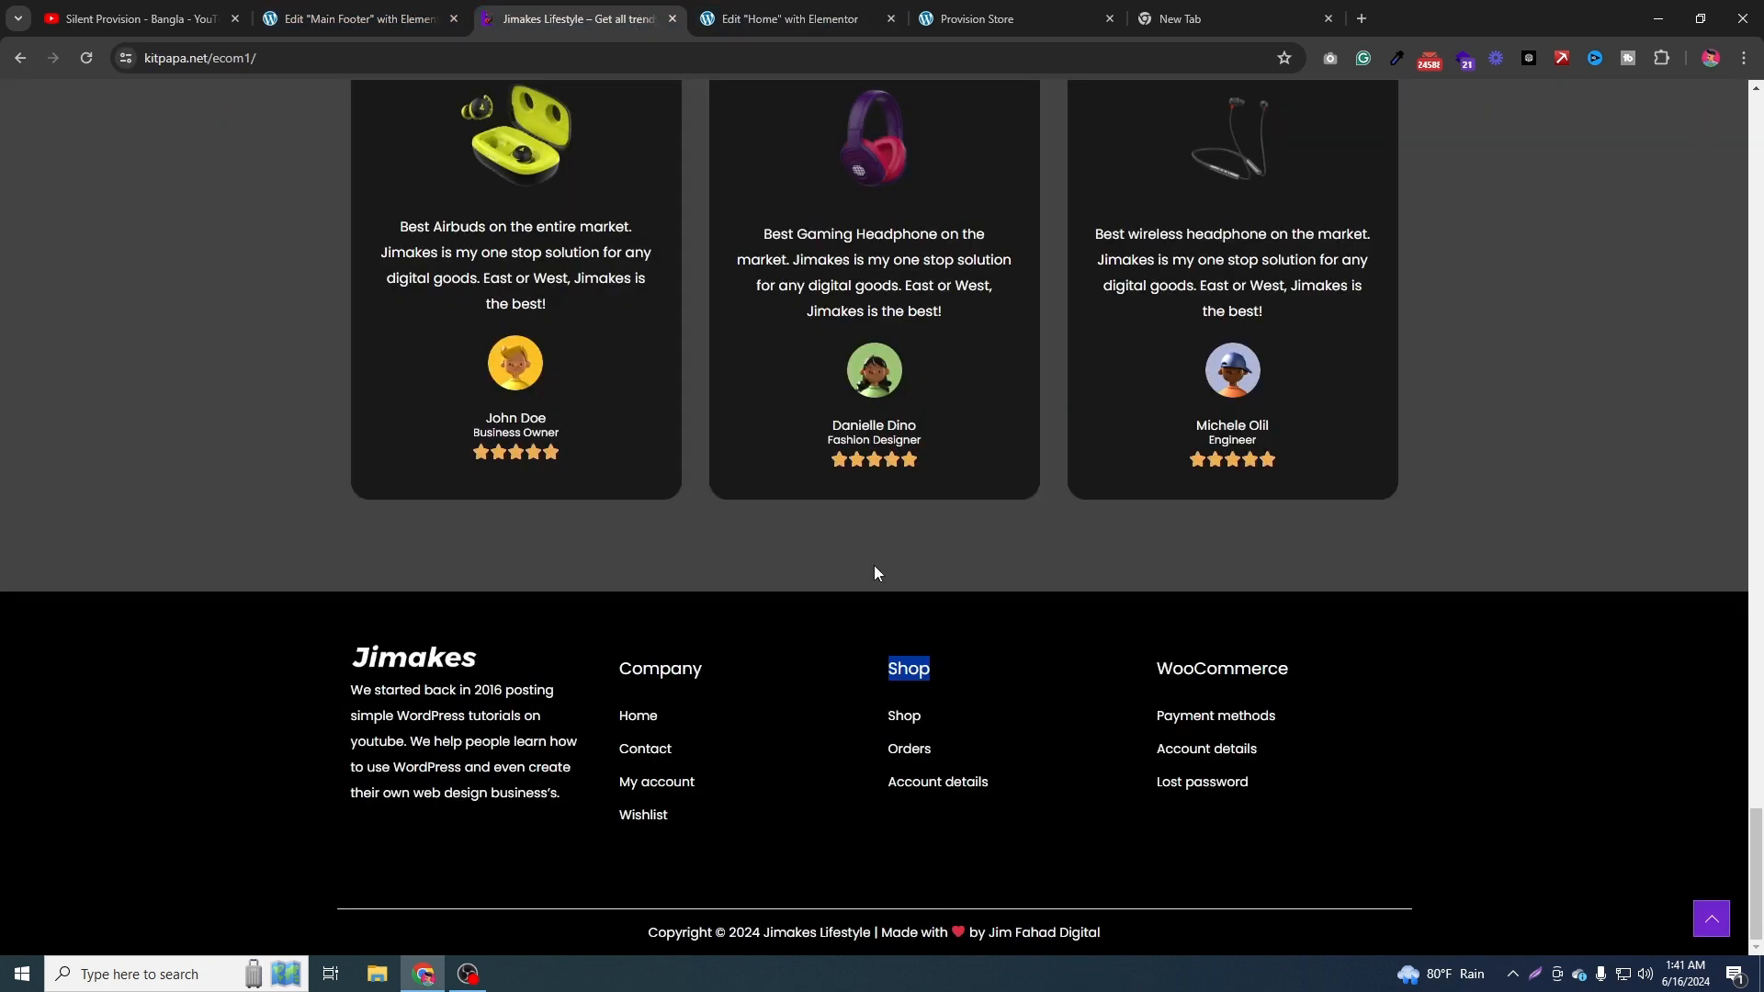
click(882, 718)
drag(1005, 784, 880, 723)
key(ctrl+c)
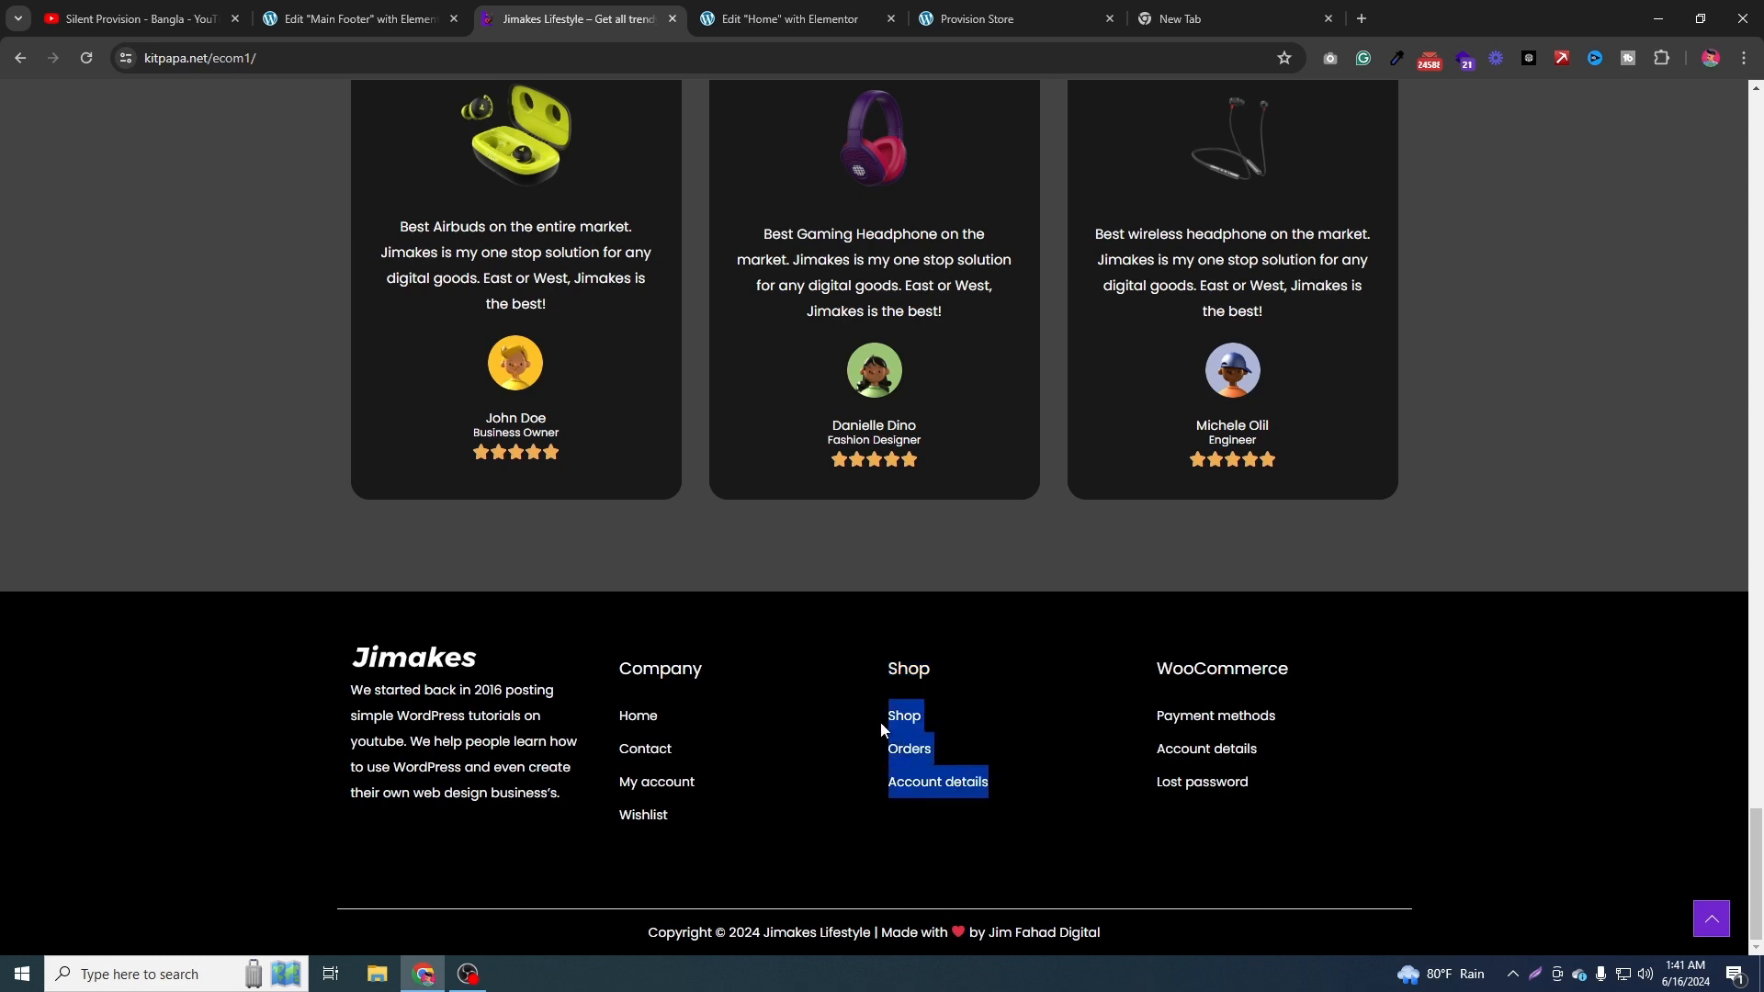
click(367, 18)
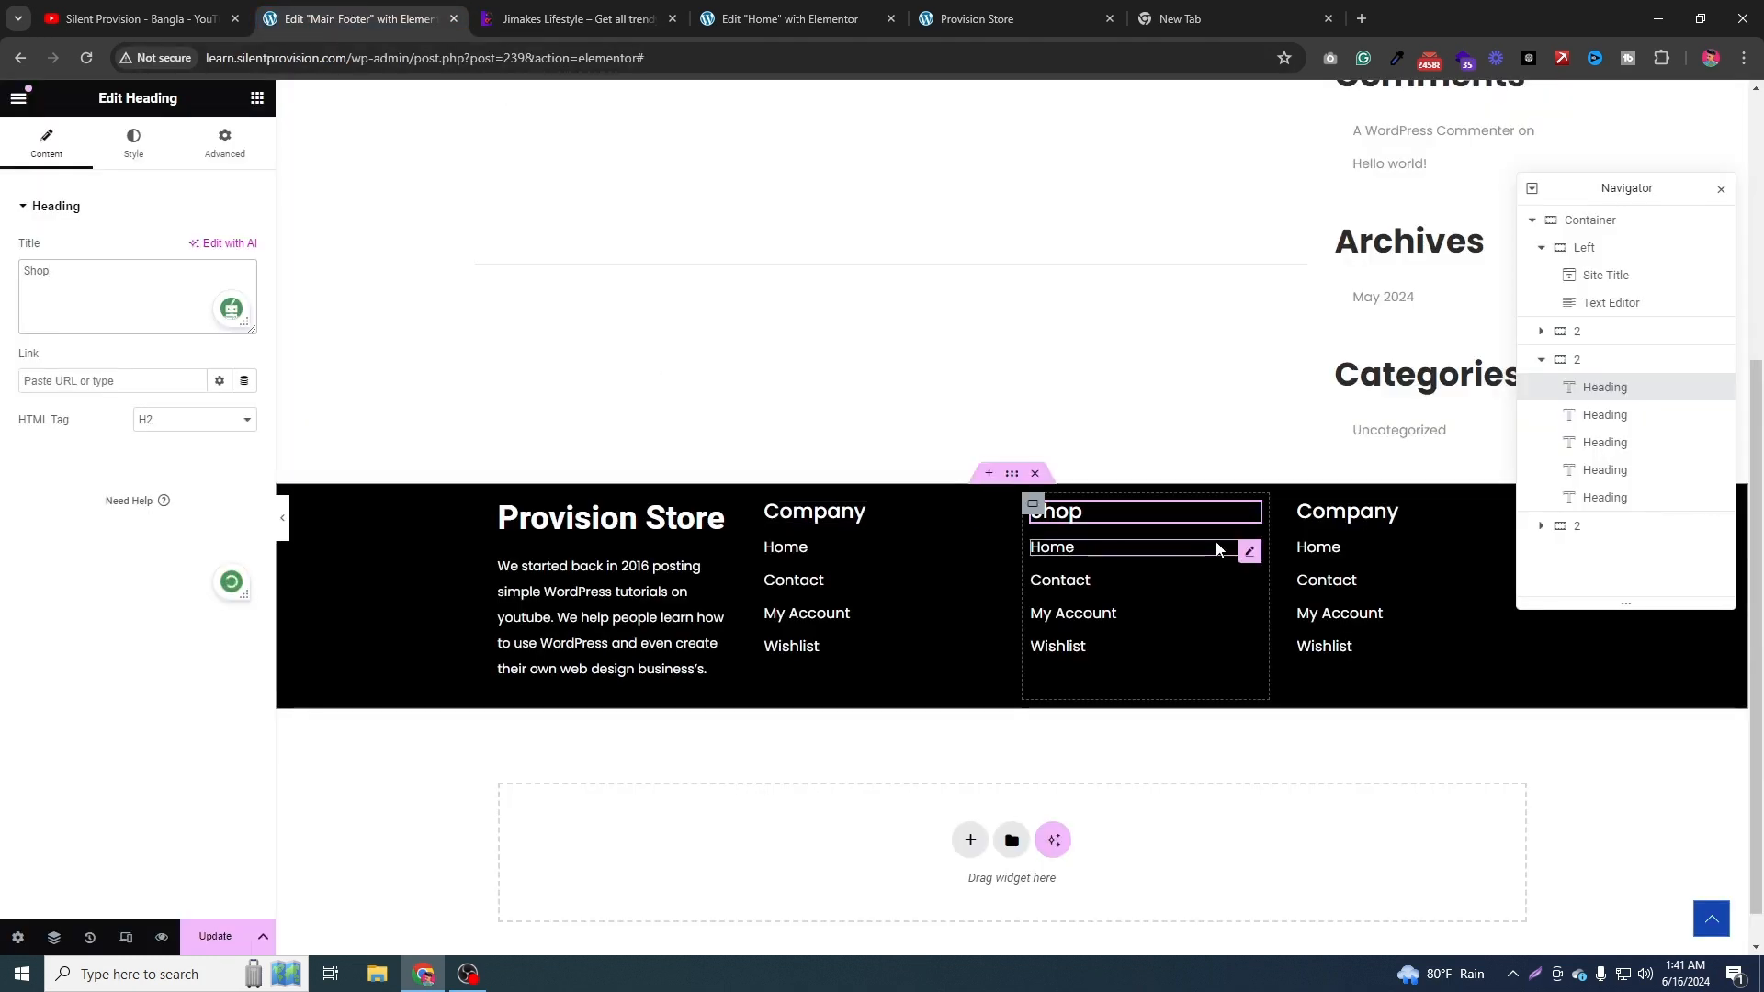
Retitle the Home heading in the third footer column as Shop, cutting the surplus lines Orders and Account details, and clear its link.
click(1254, 555)
click(98, 287)
key(ctrl+a)
key(ctrl+v)
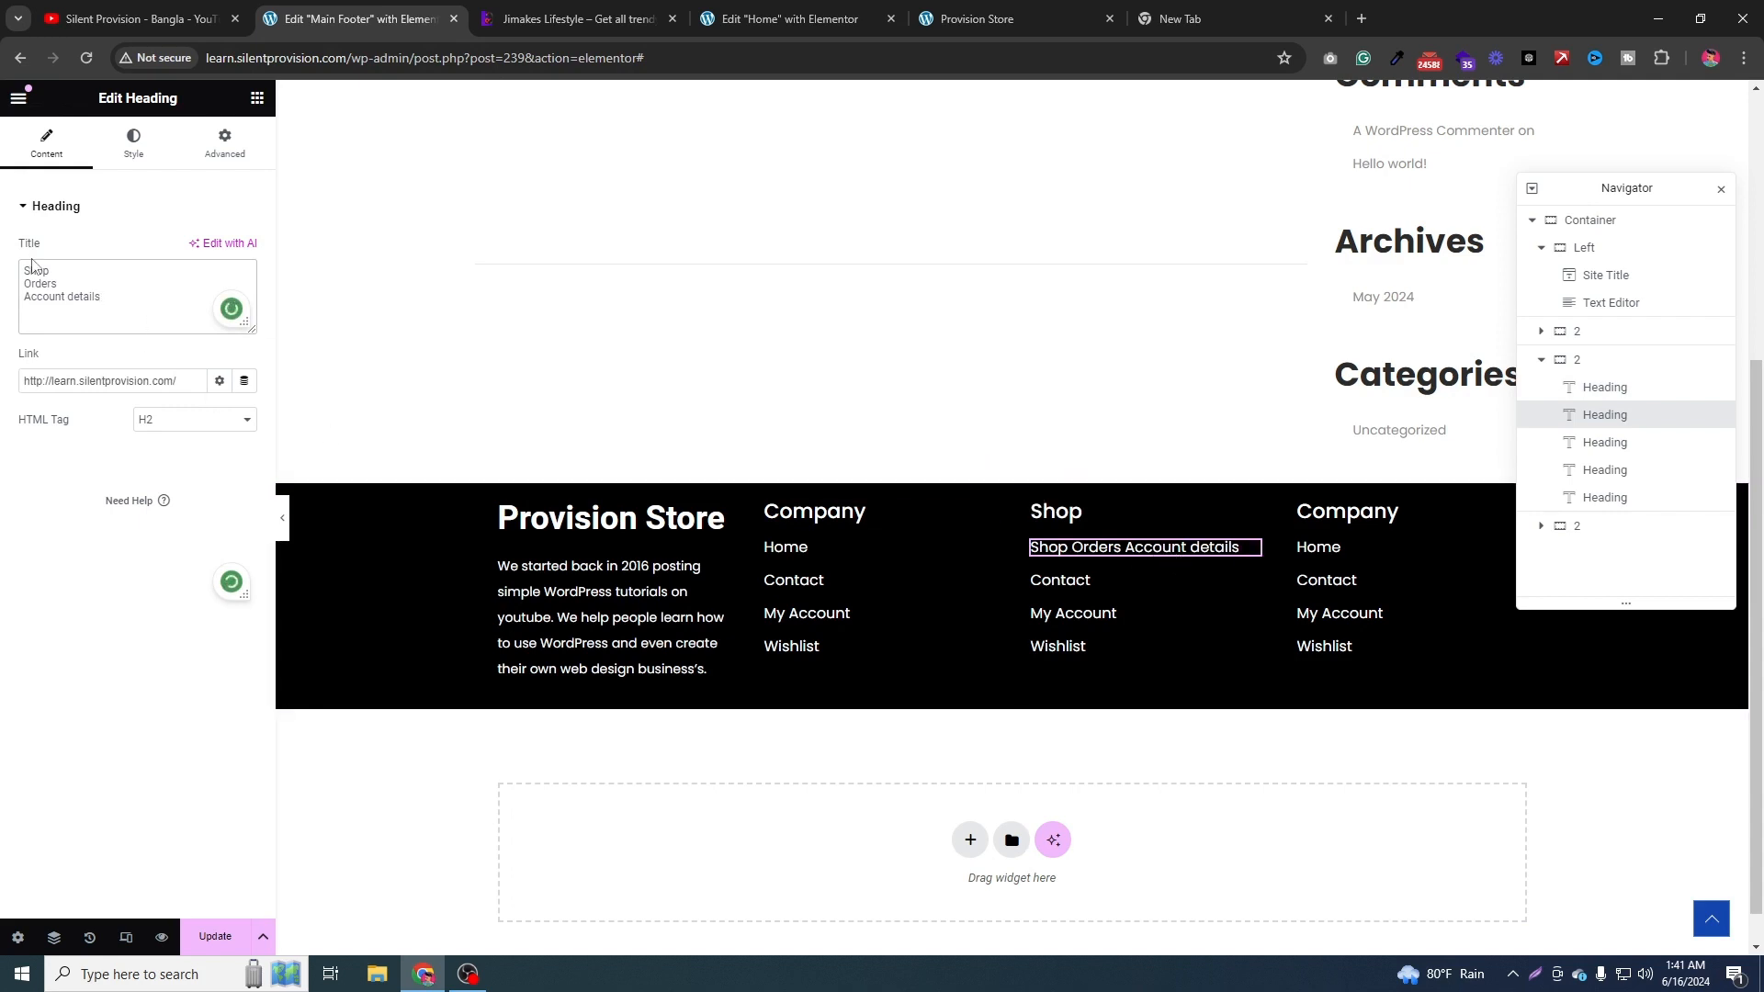
drag(23, 288, 102, 297)
key(ctrl+c)
key(BackSpace)
key(BackSpace)
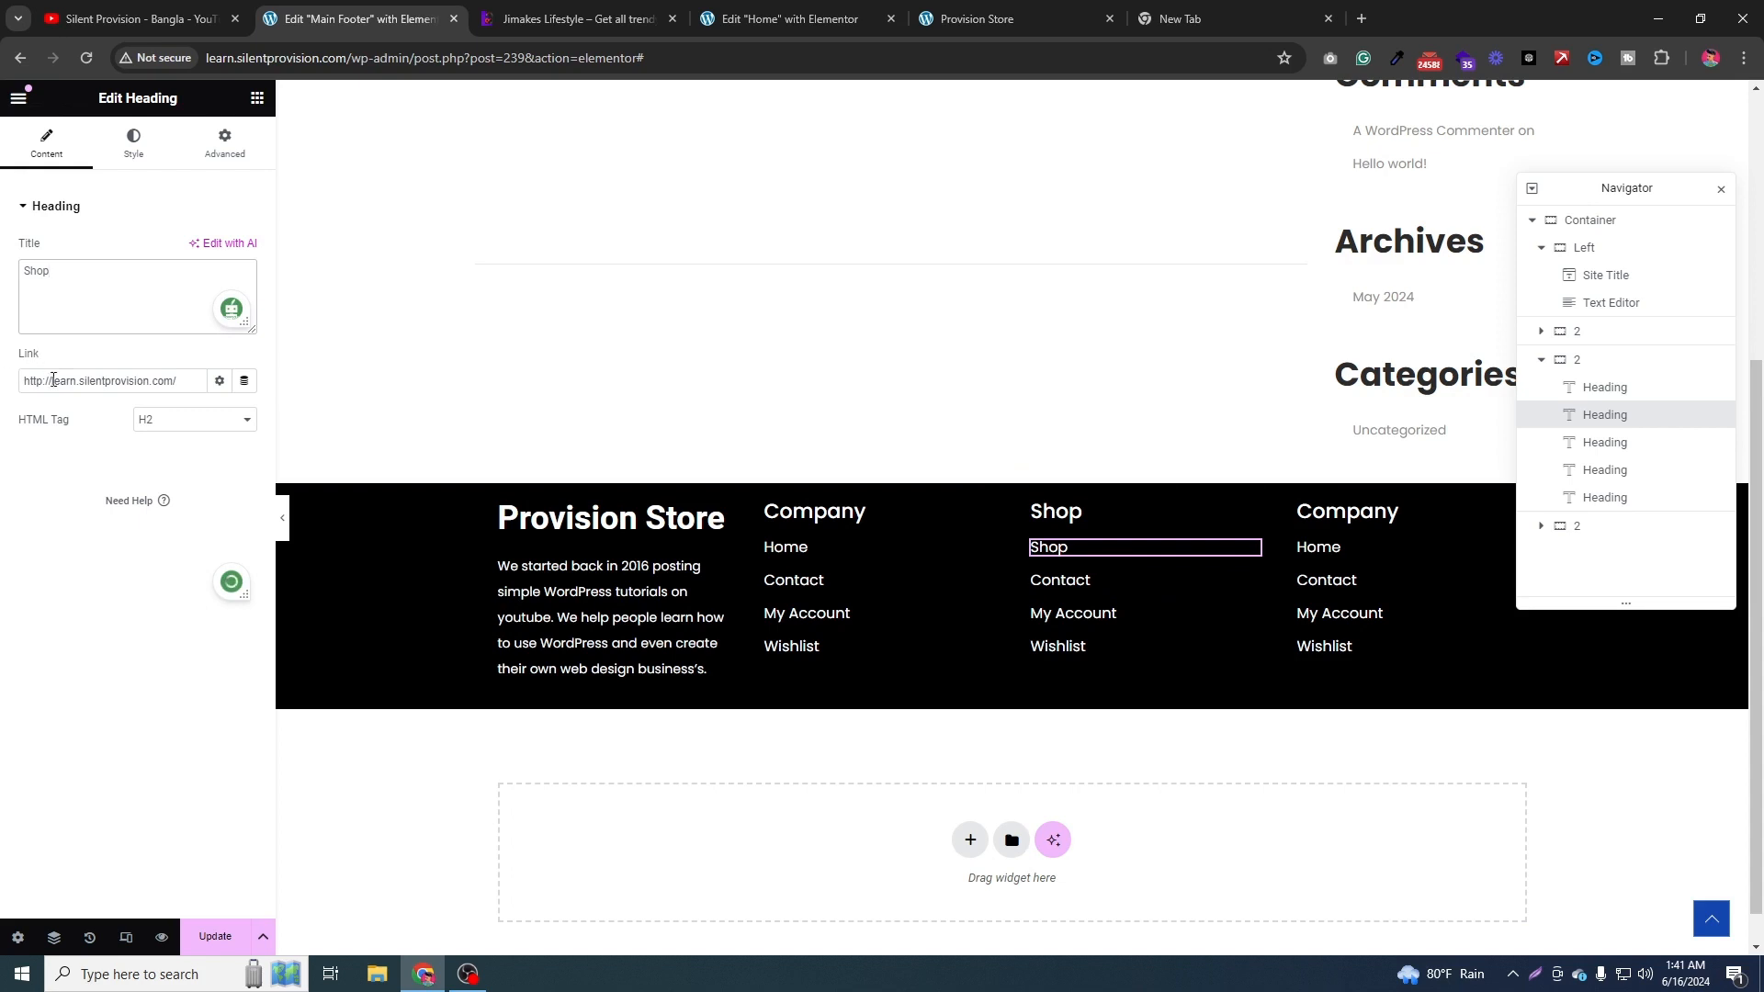
triple_click(82, 384)
key(BackSpace)
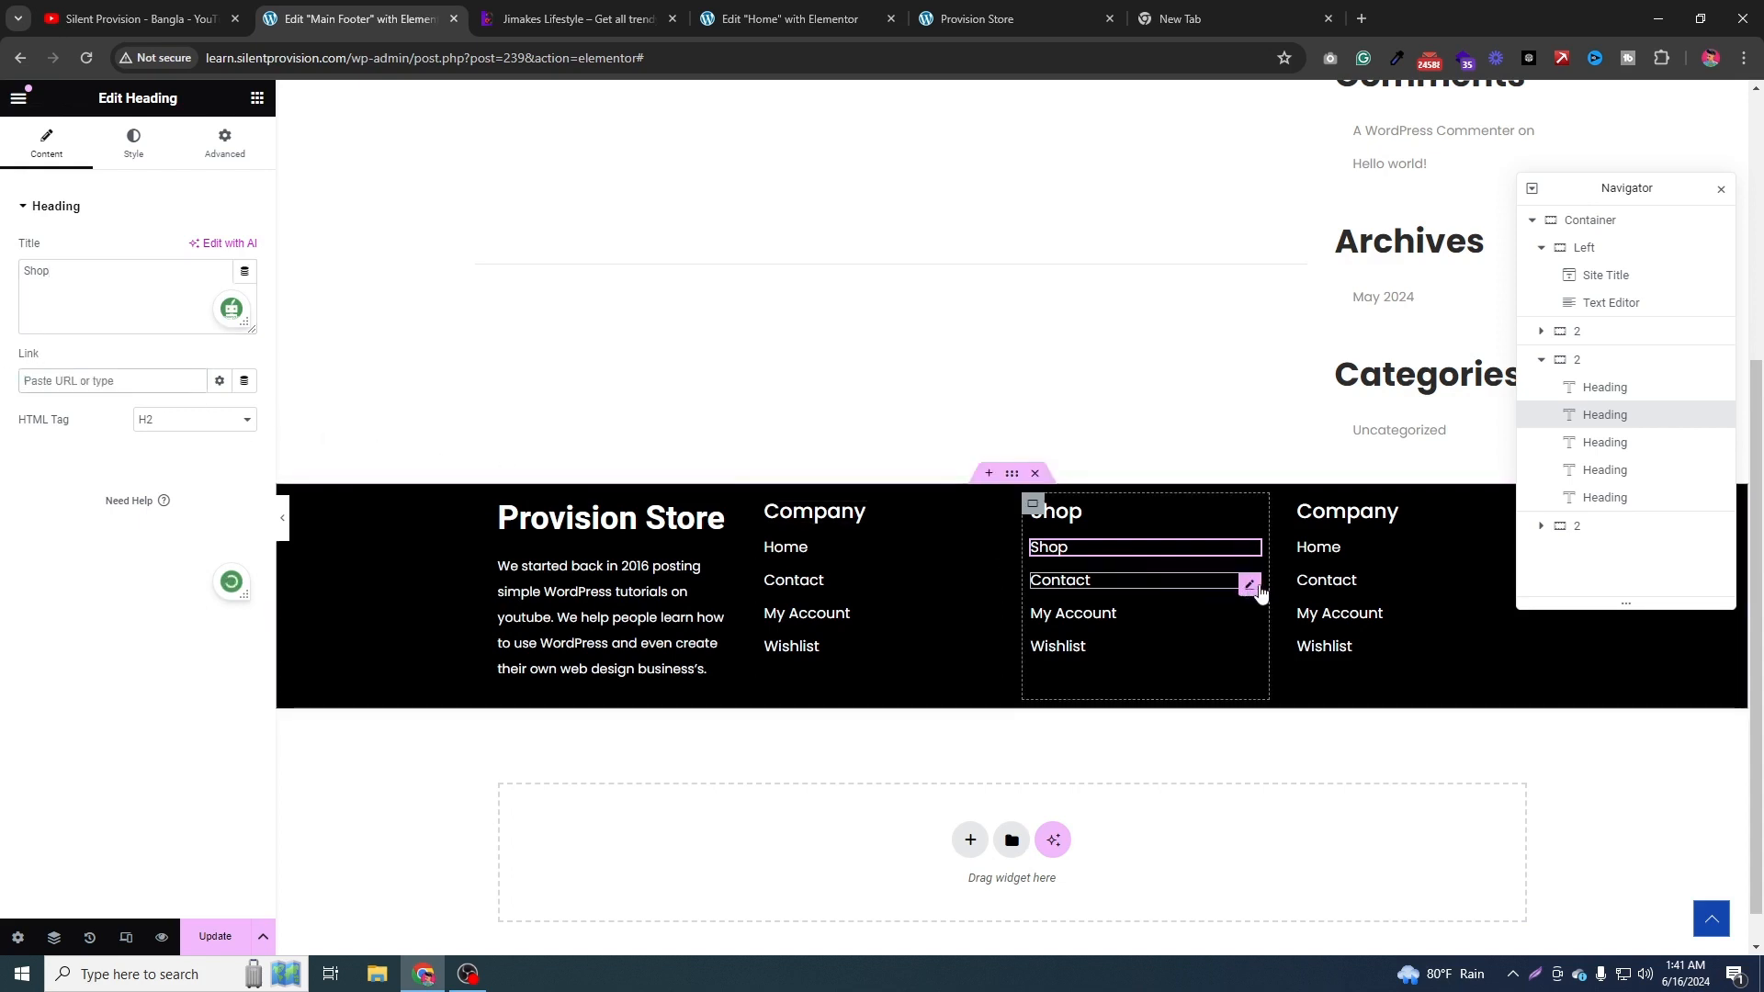
Retitle the Contact heading in the Shop column as Orders, cutting the surplus Account details line for reuse.
click(1258, 590)
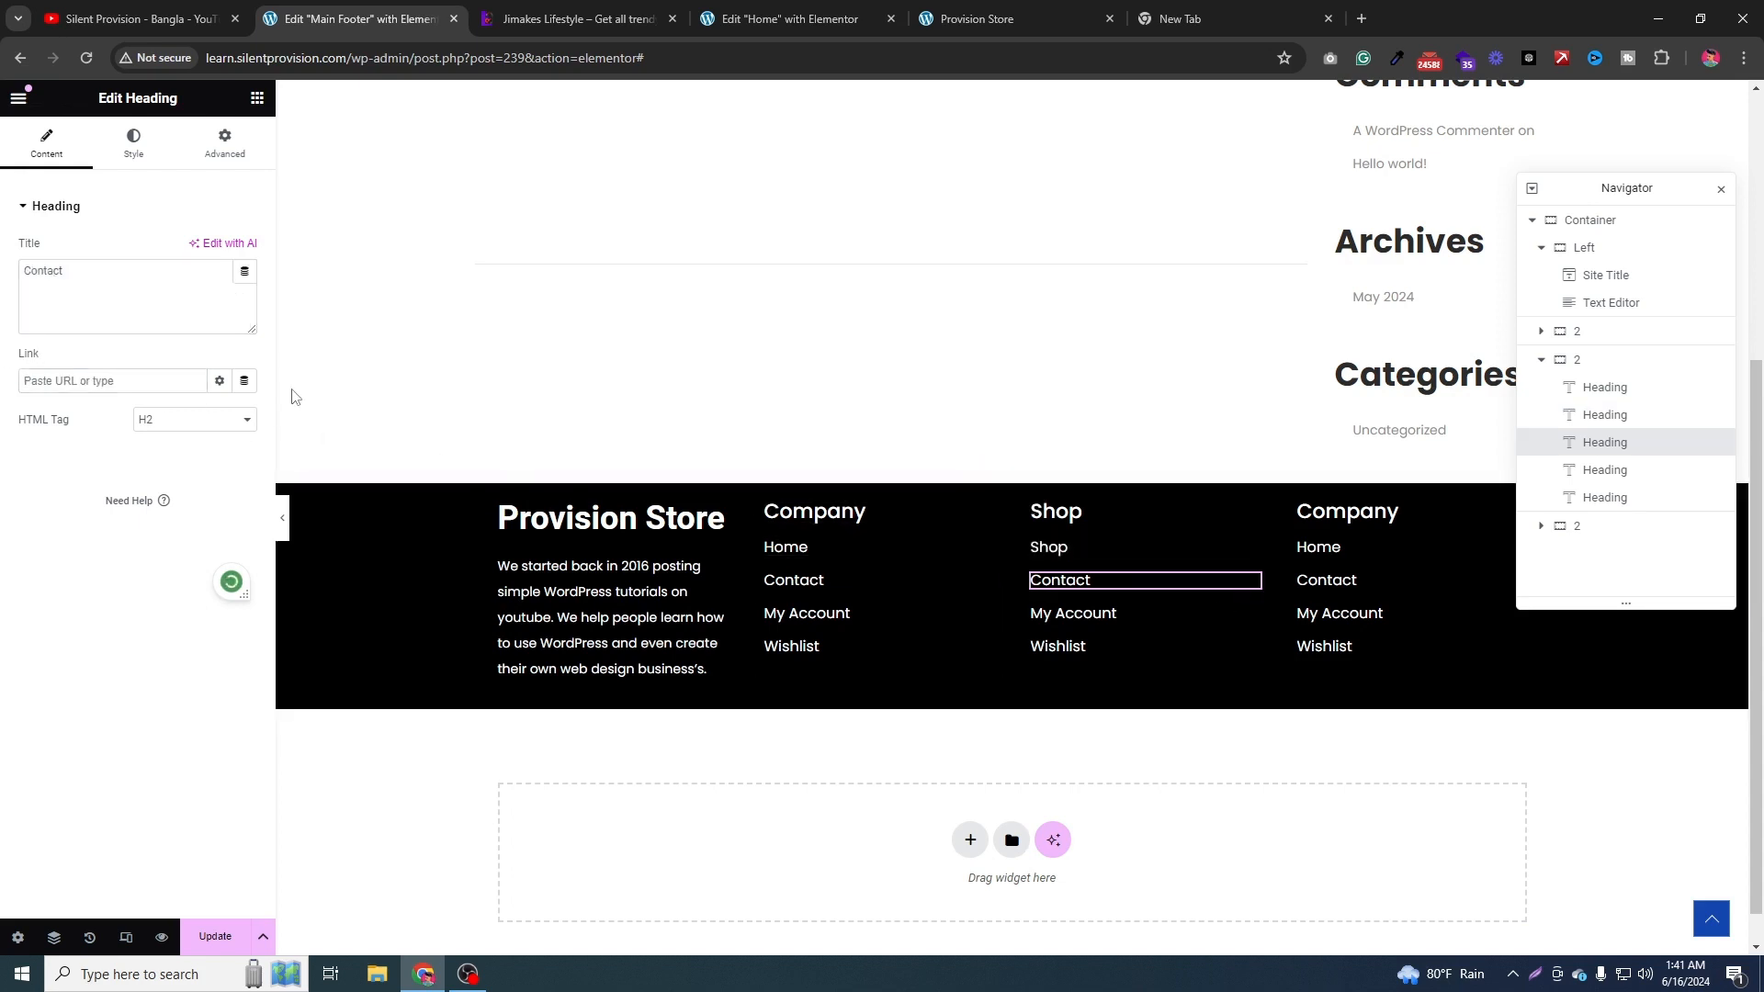
triple_click(185, 301)
key(ctrl+v)
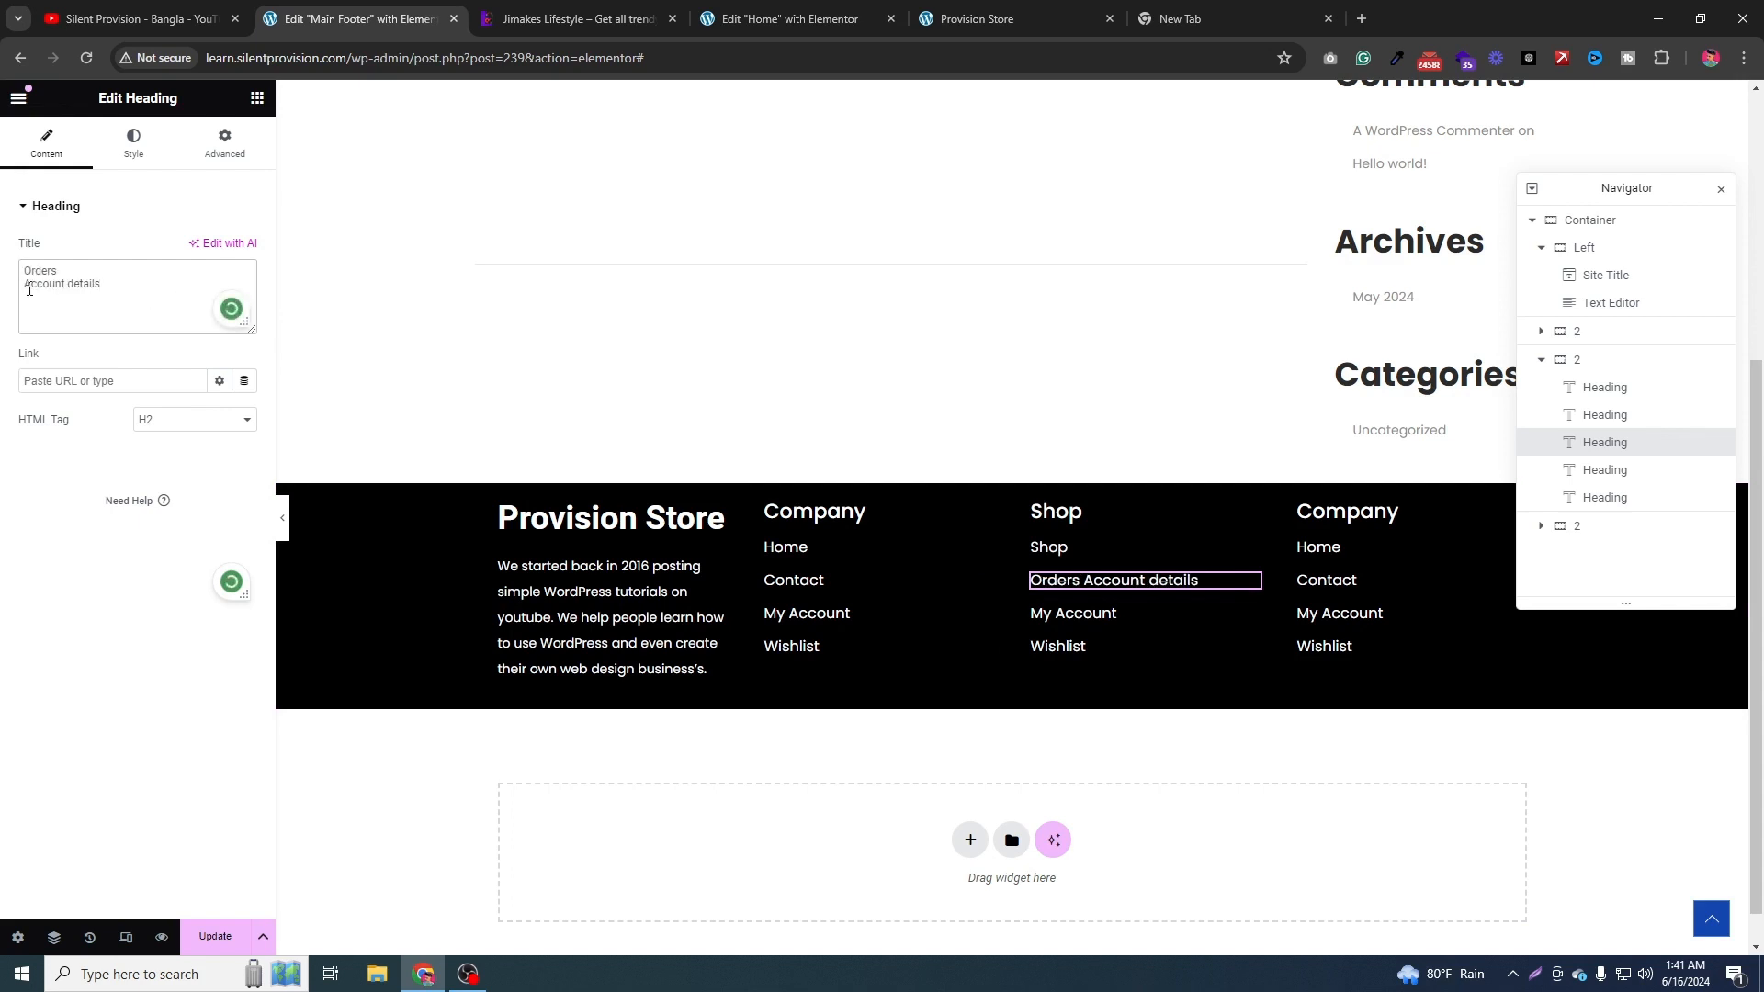
drag(58, 287, 103, 286)
click(94, 273)
shift+click(126, 287)
key(ctrl+c)
key(BackSpace)
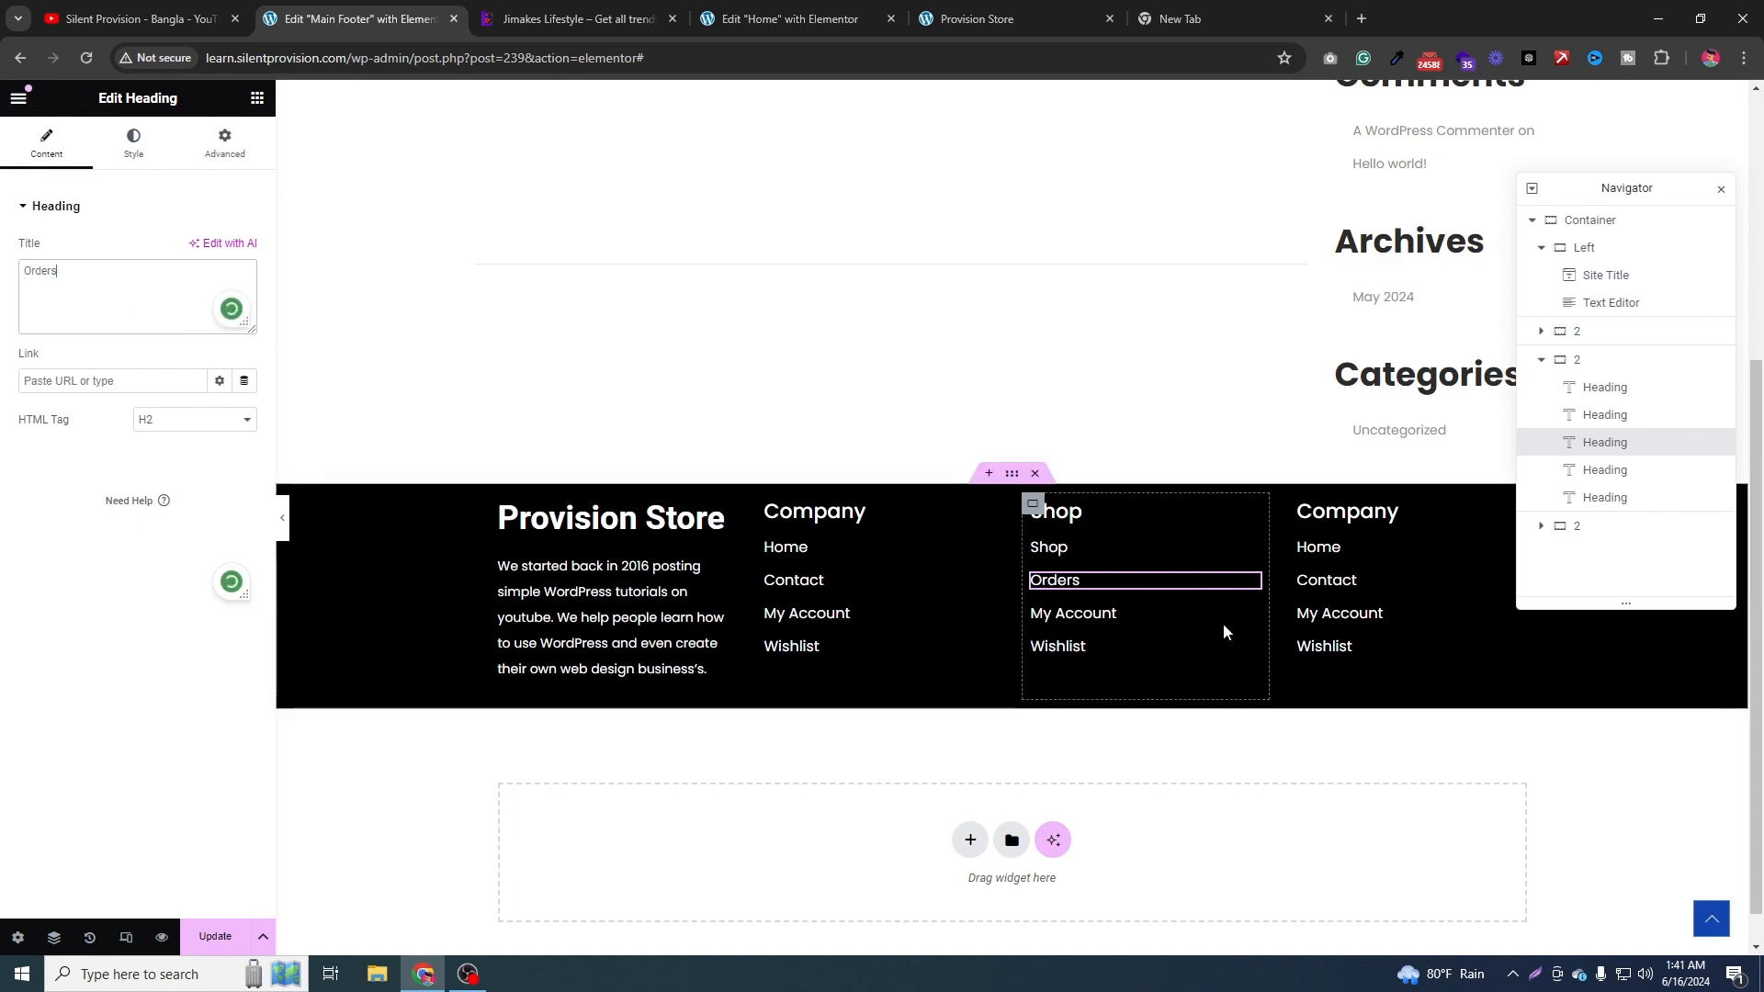
Retitle the My Account heading in the Shop column as Account details and delete the Wishlist heading below it.
click(1245, 613)
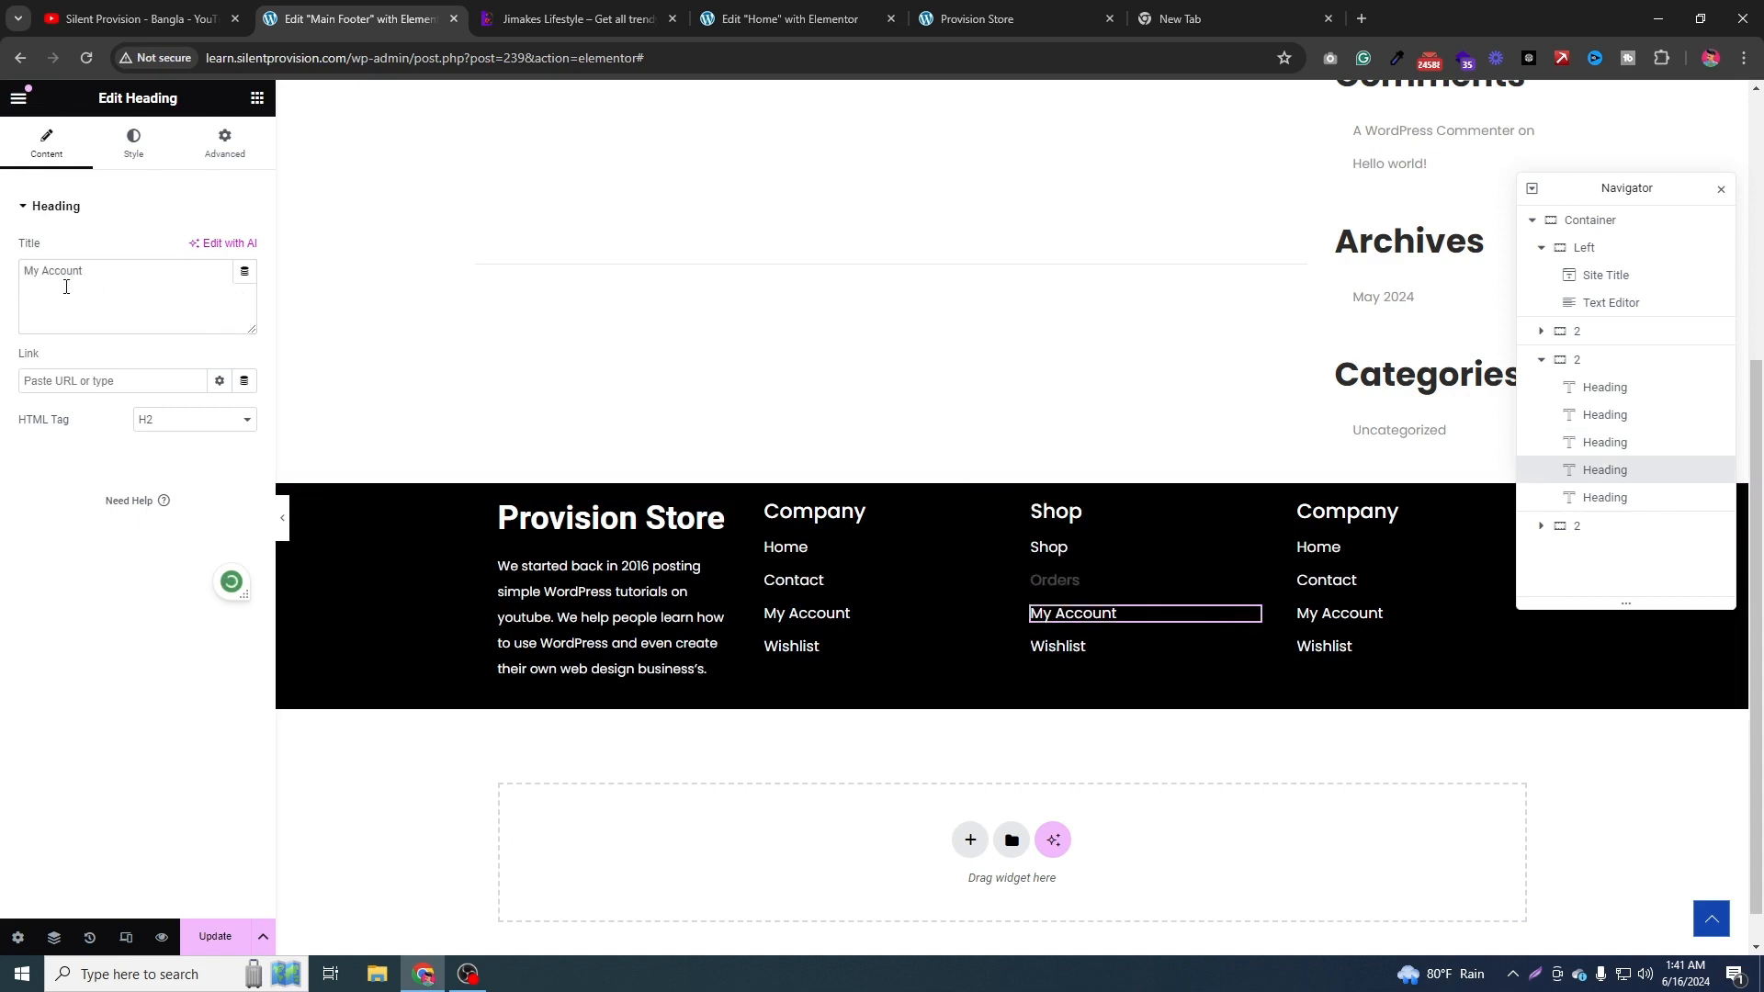
key(ctrl+a)
key(ctrl+v)
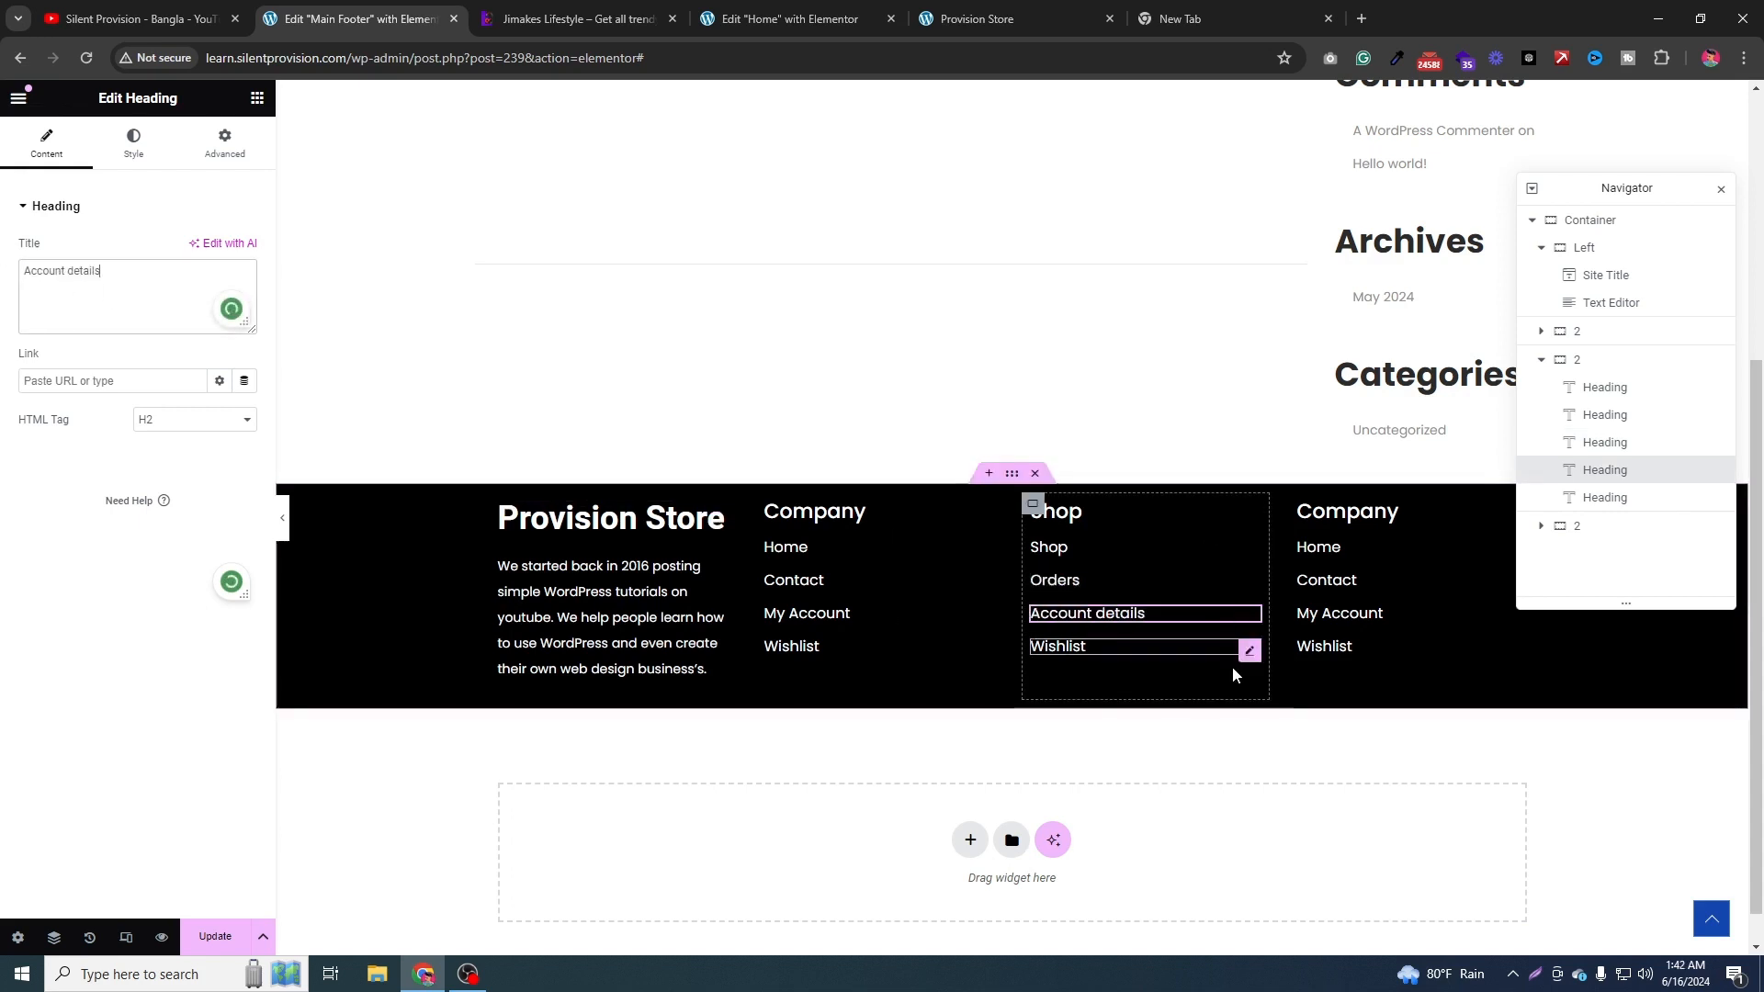
right_click(1254, 652)
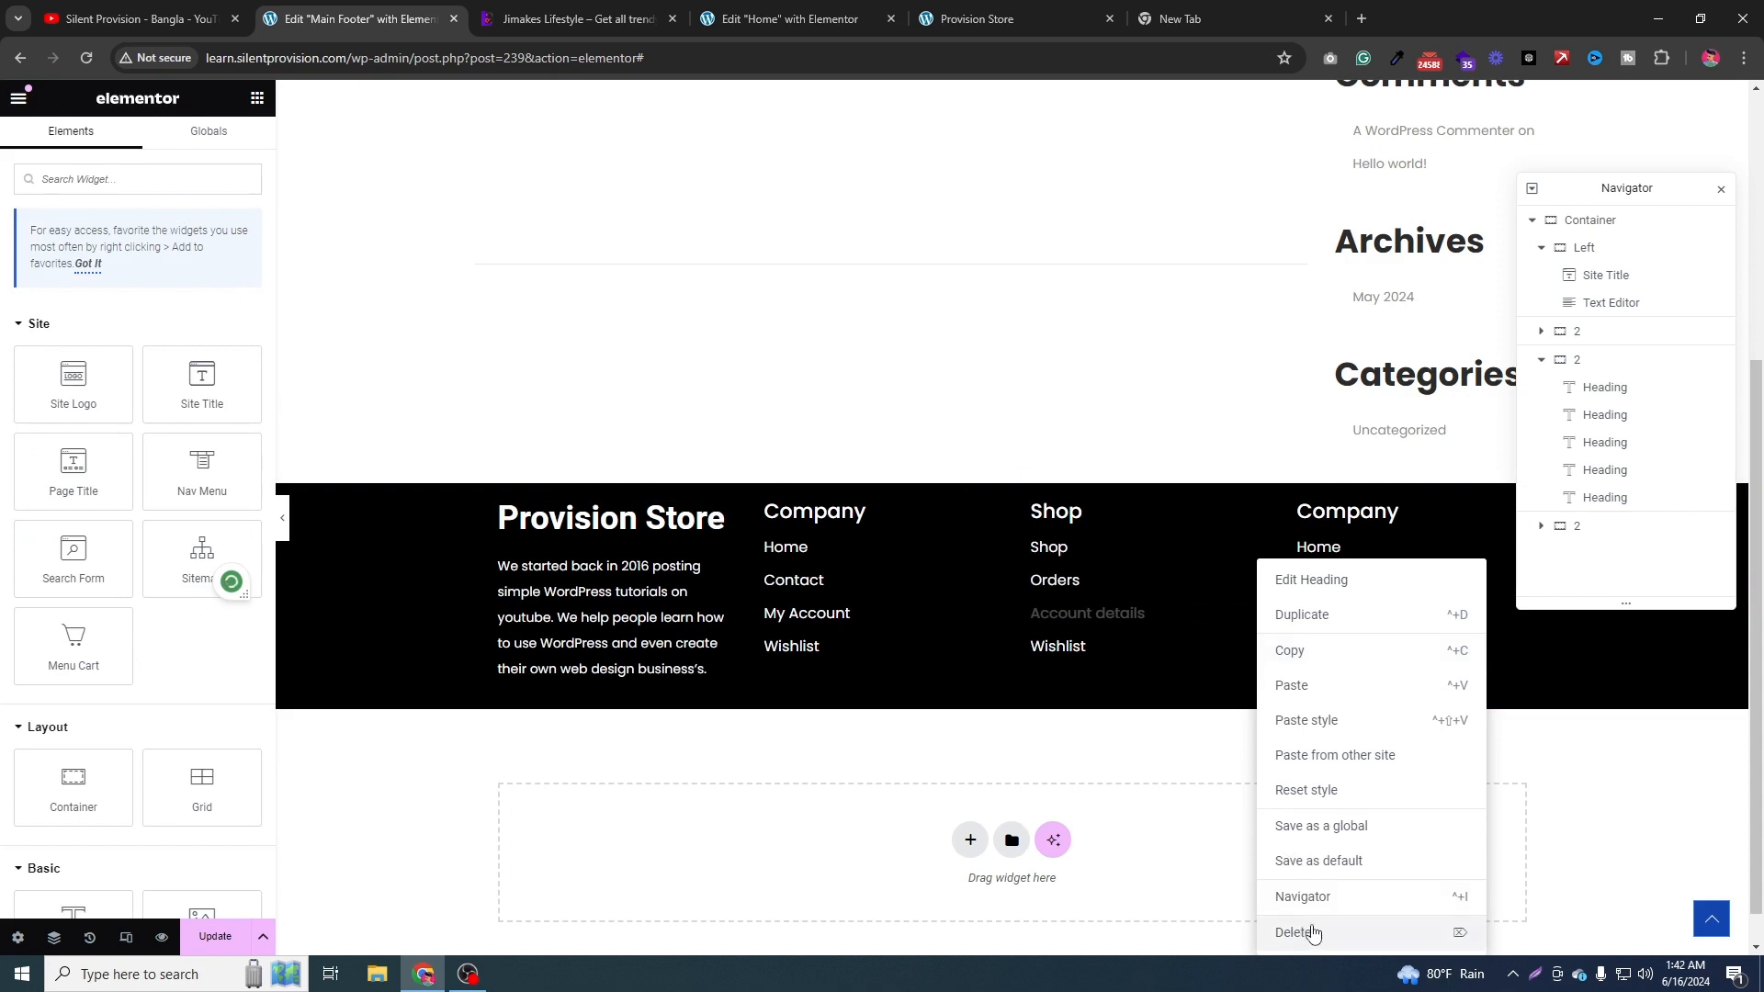
click(1314, 933)
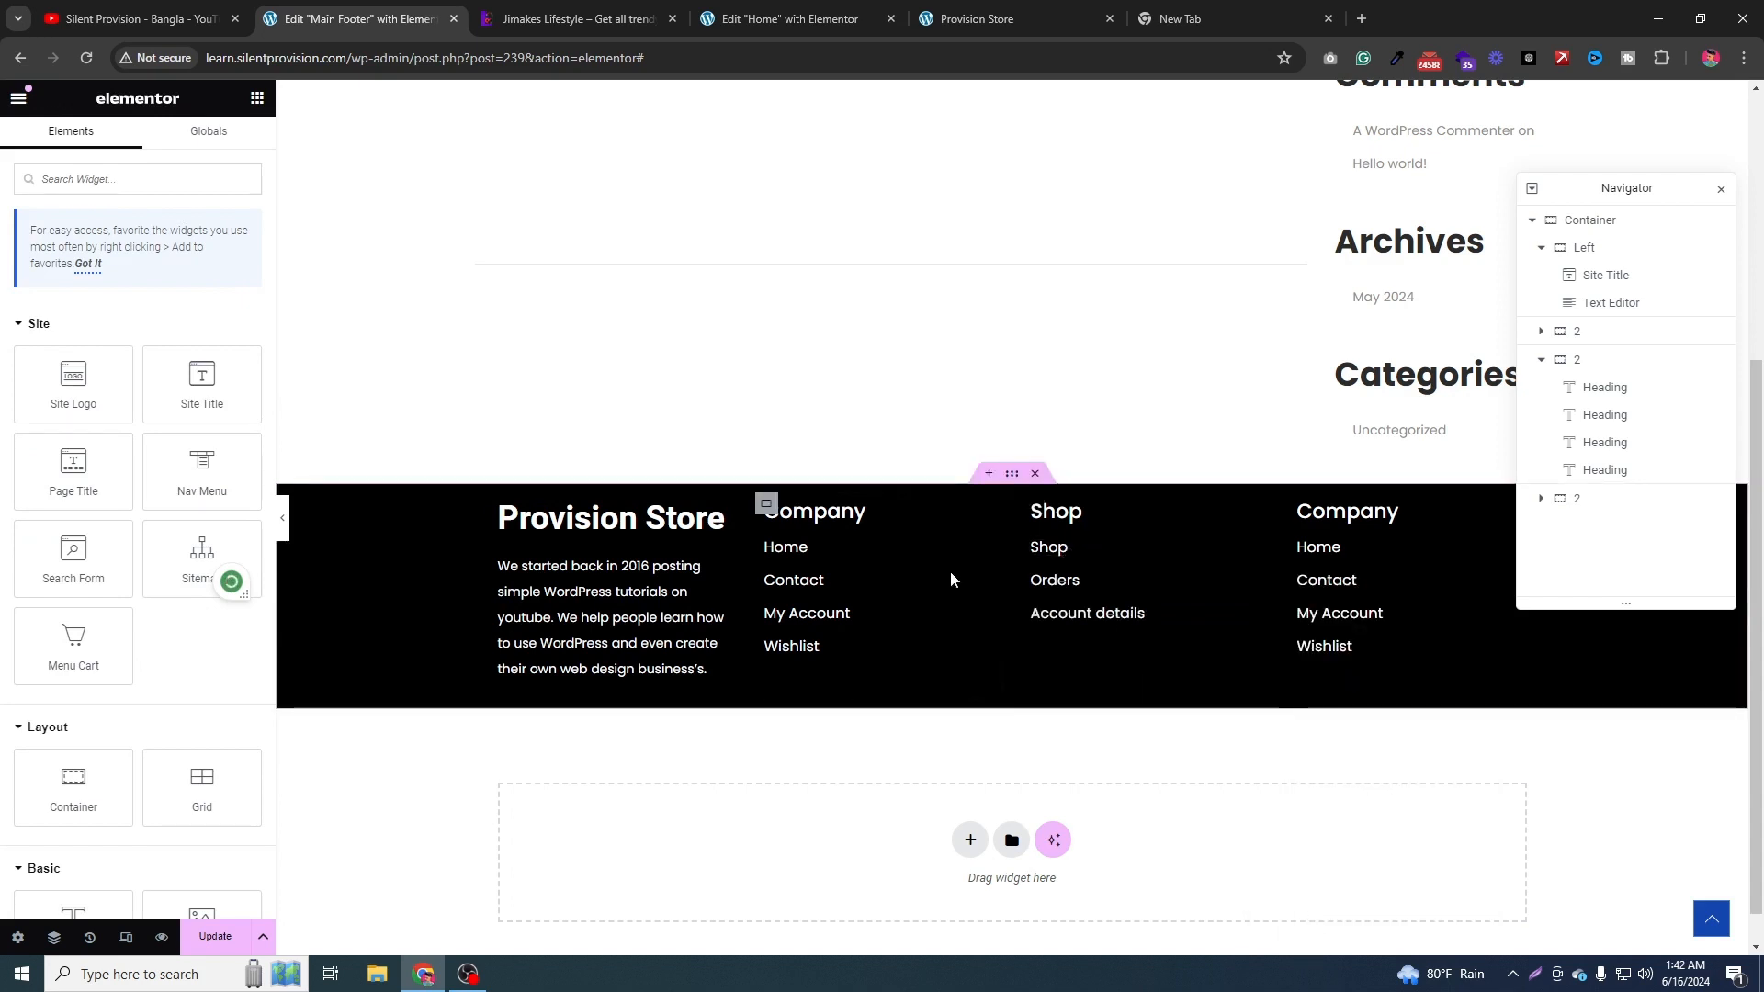
Replace the Company title in the fourth footer column with WooCommerce, copied from the Jimakes footer.
click(589, 19)
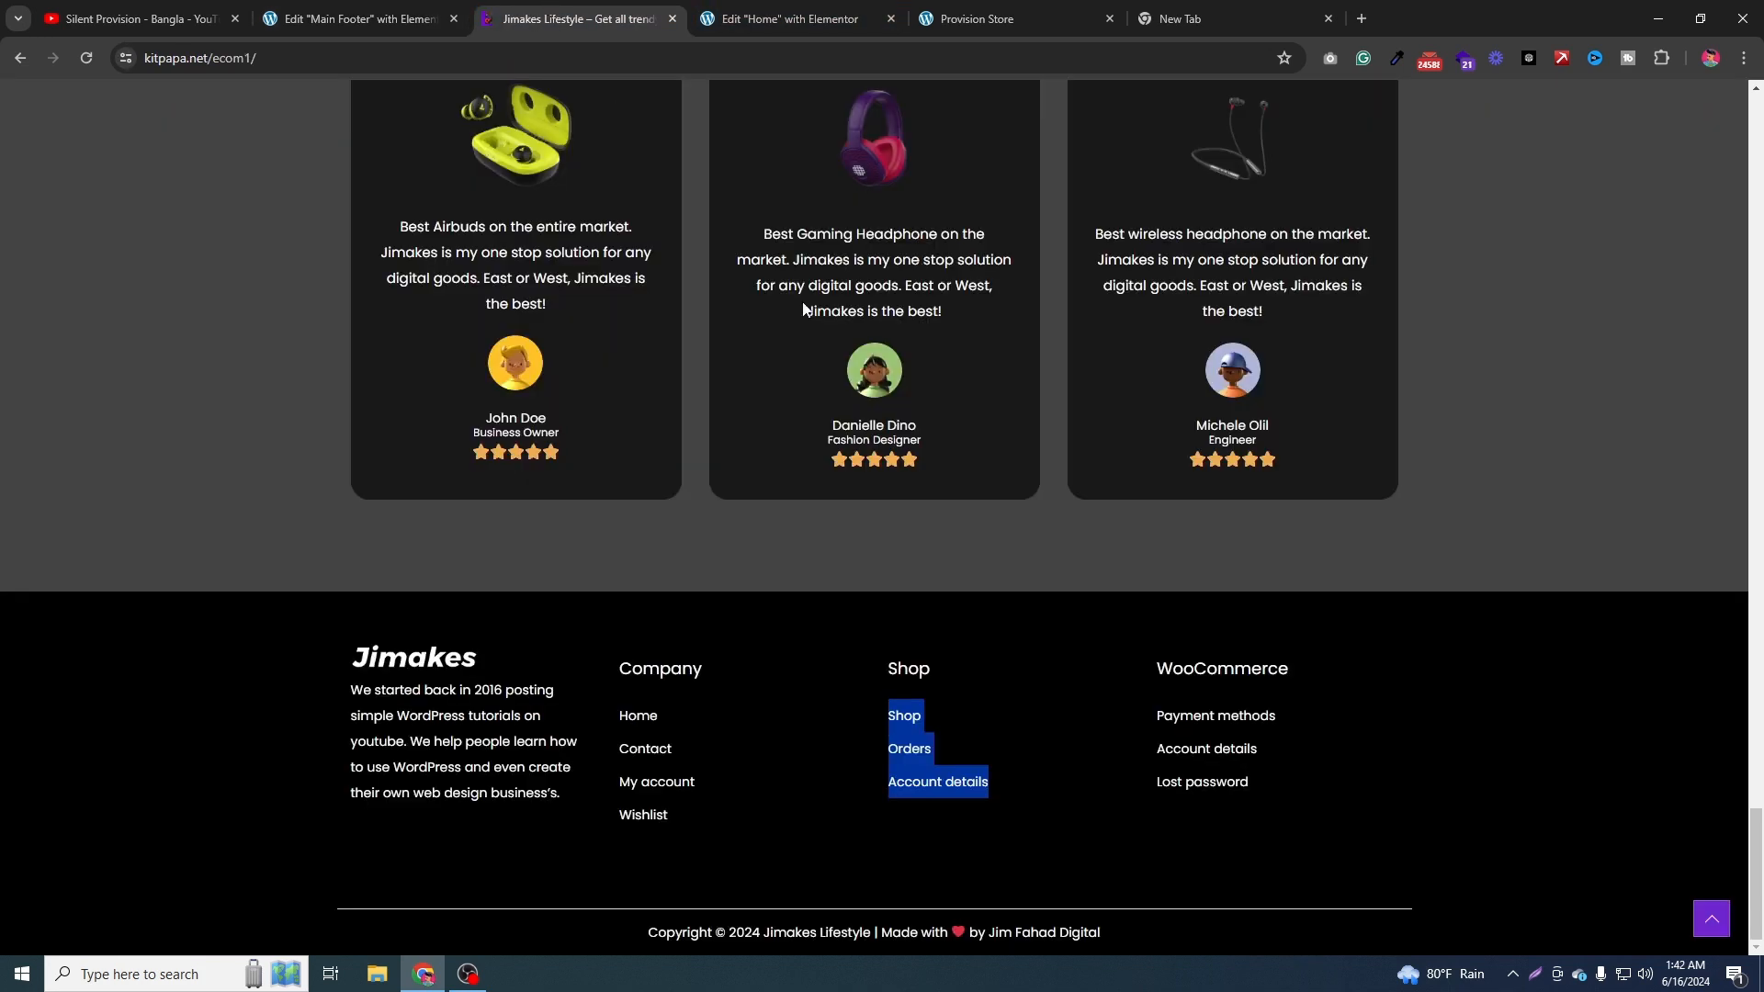
double_click(1237, 664)
key(ctrl+c)
click(462, 11)
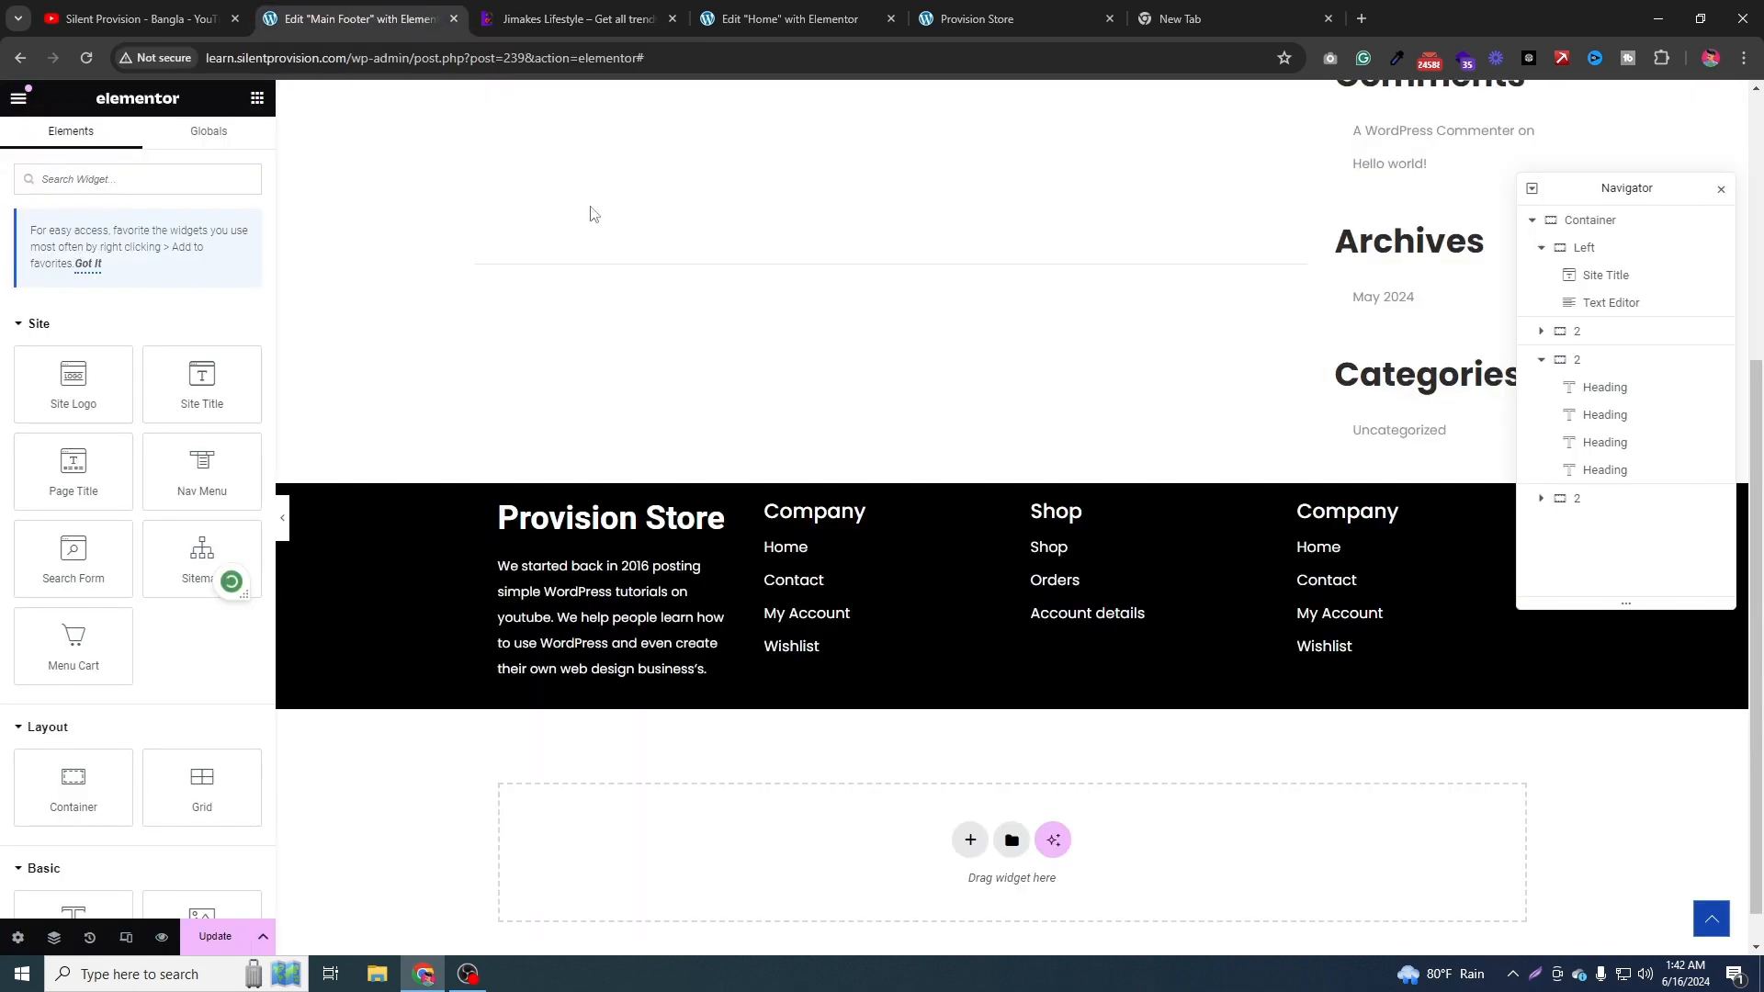
click(1480, 513)
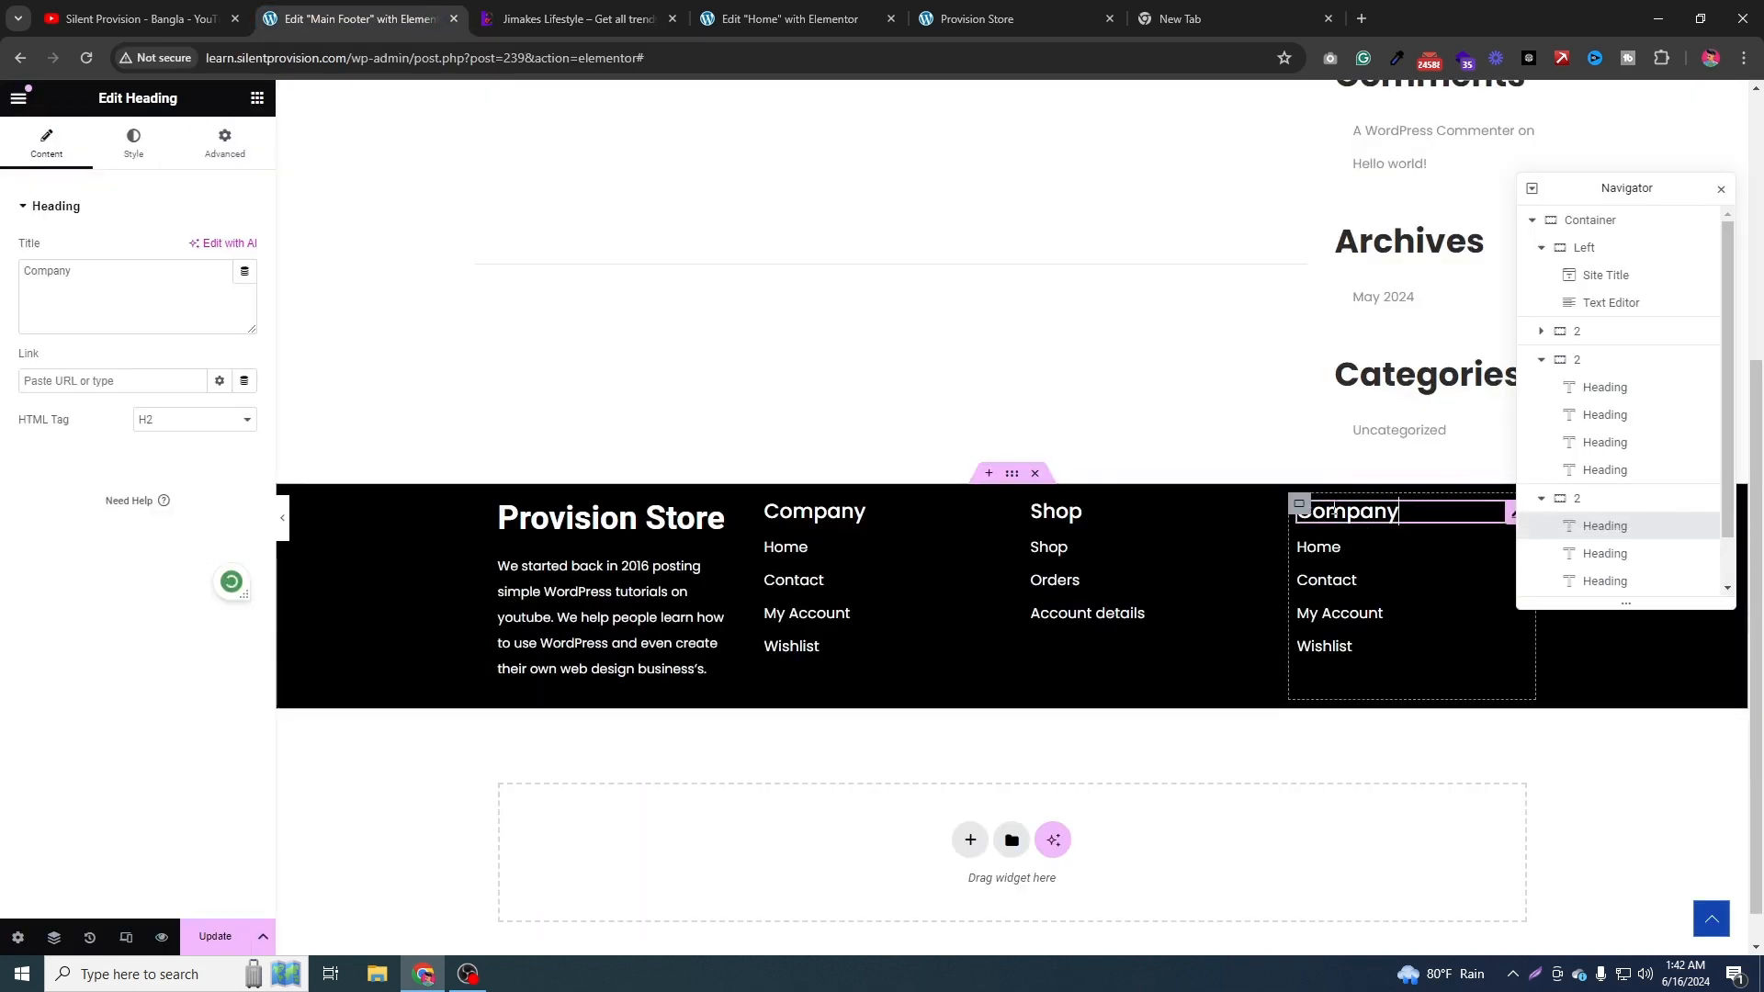
triple_click(193, 278)
key(ctrl+v)
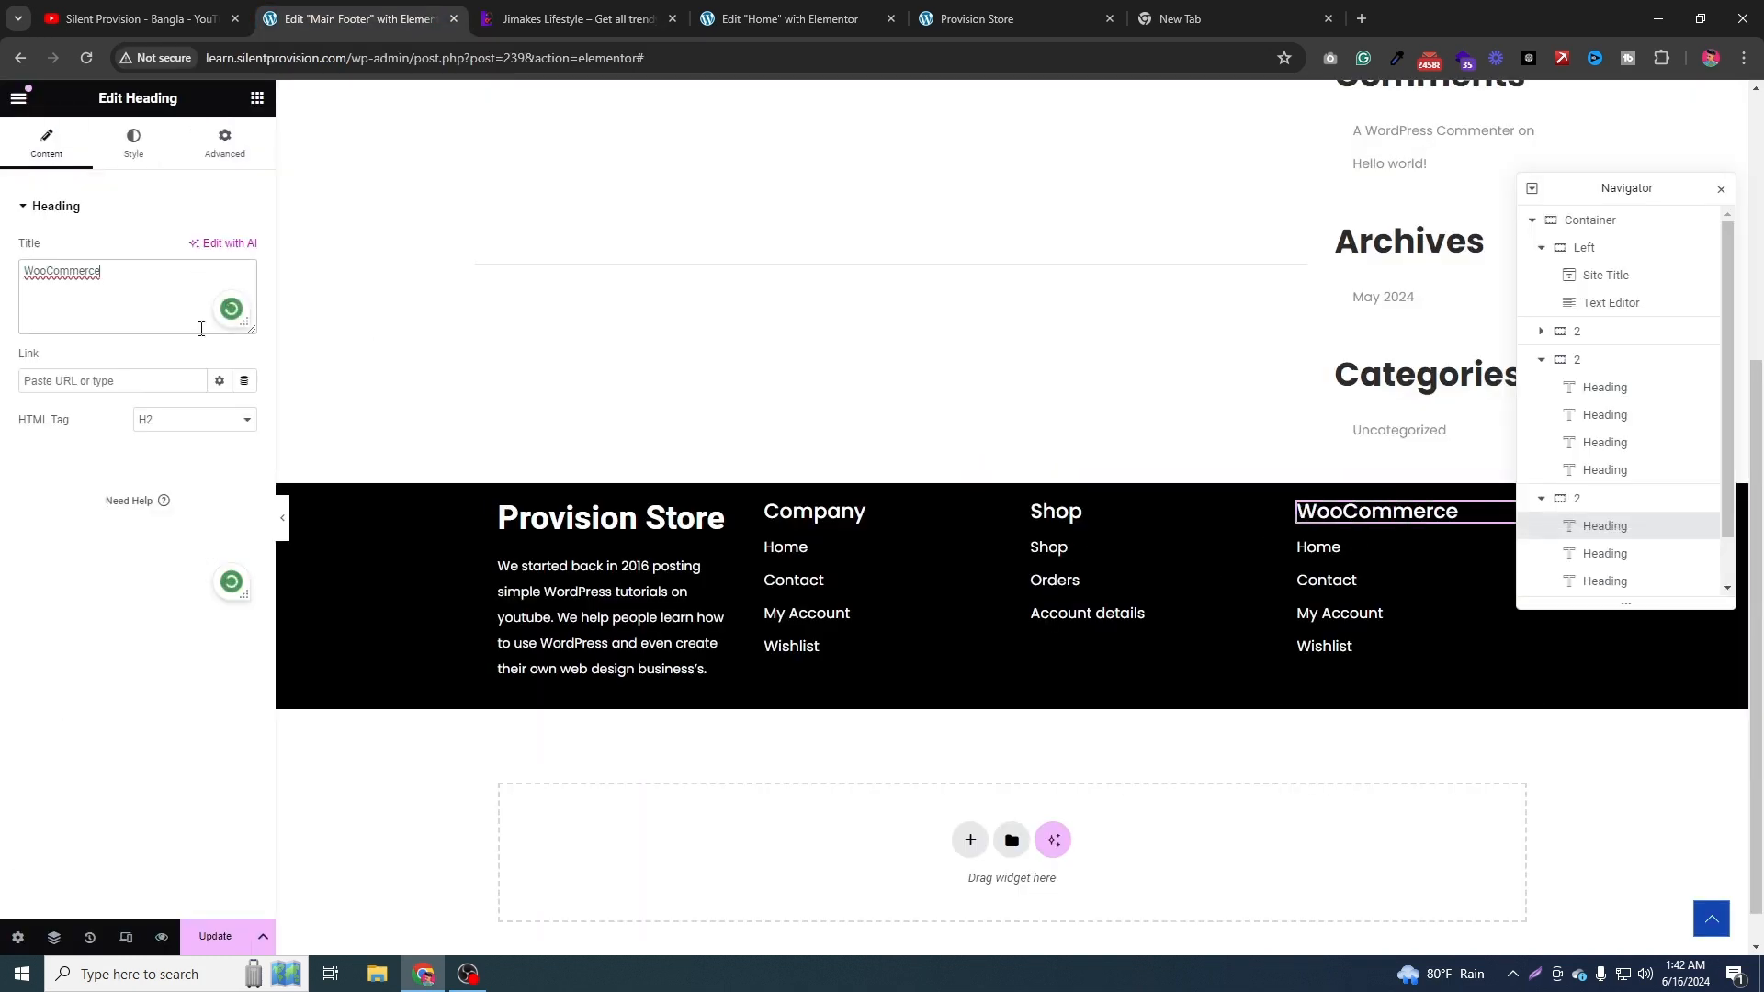
Copy the link names Payment methods, Account details and Lost password from the Jimakes footer and return to the Main Footer editor.
click(570, 18)
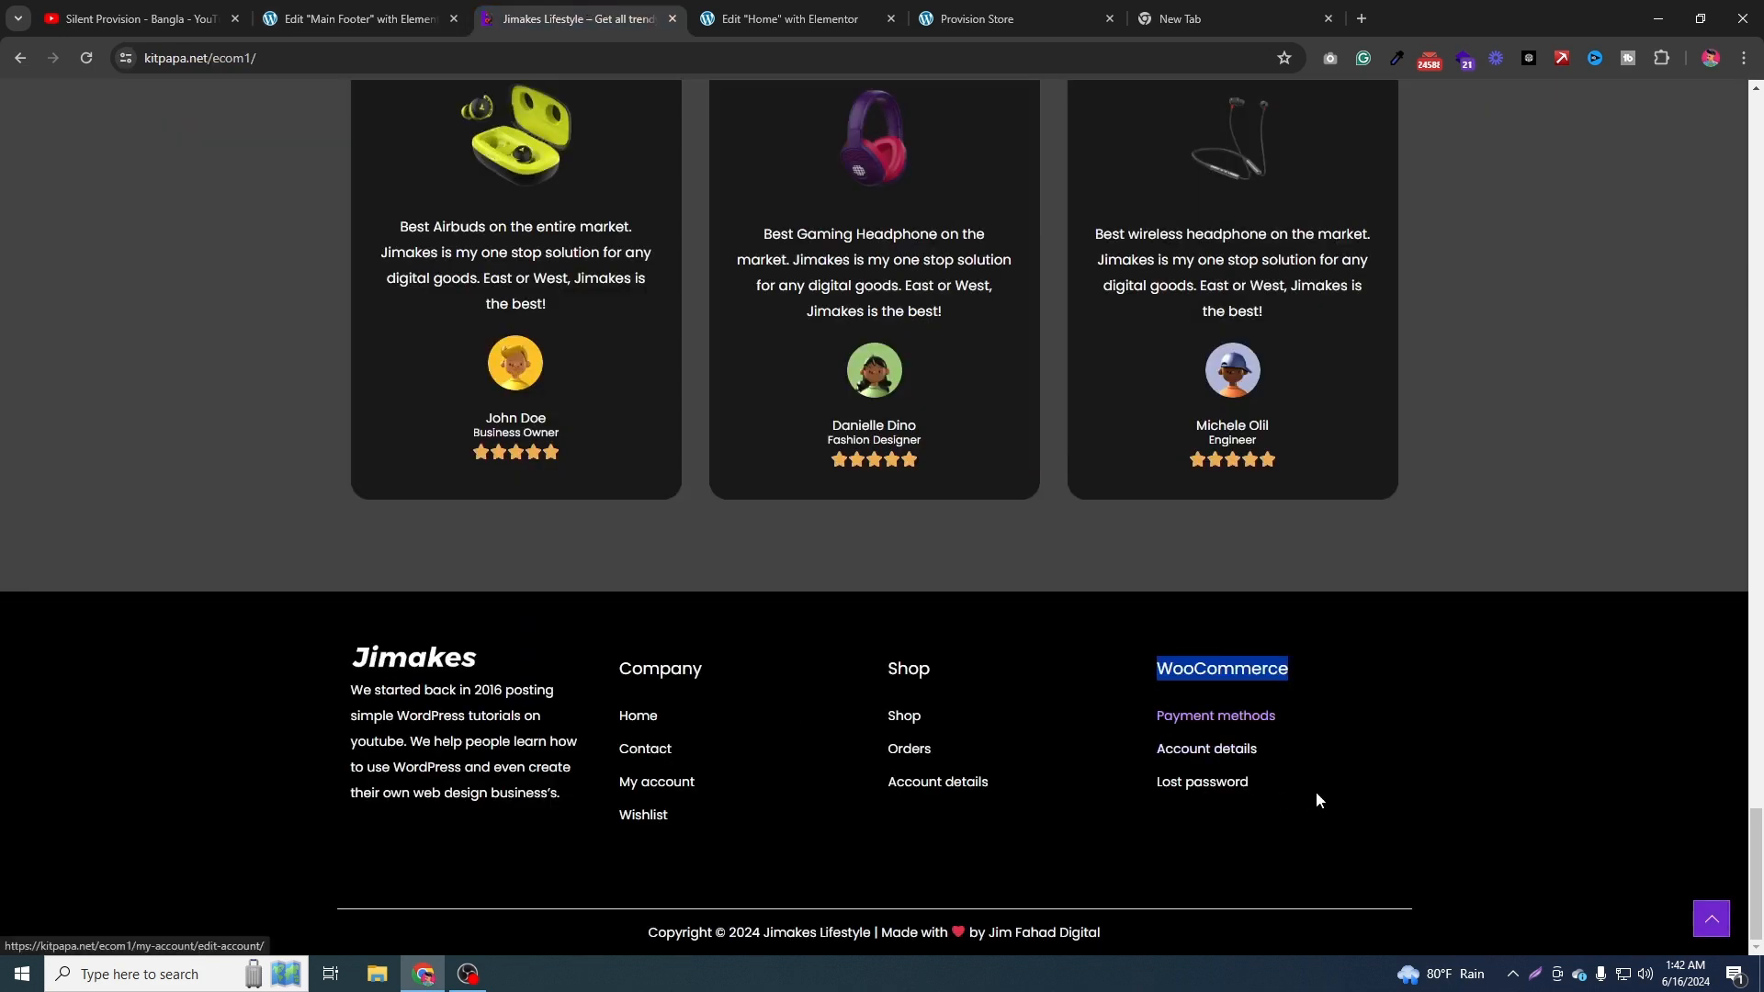
drag(1318, 791, 1174, 731)
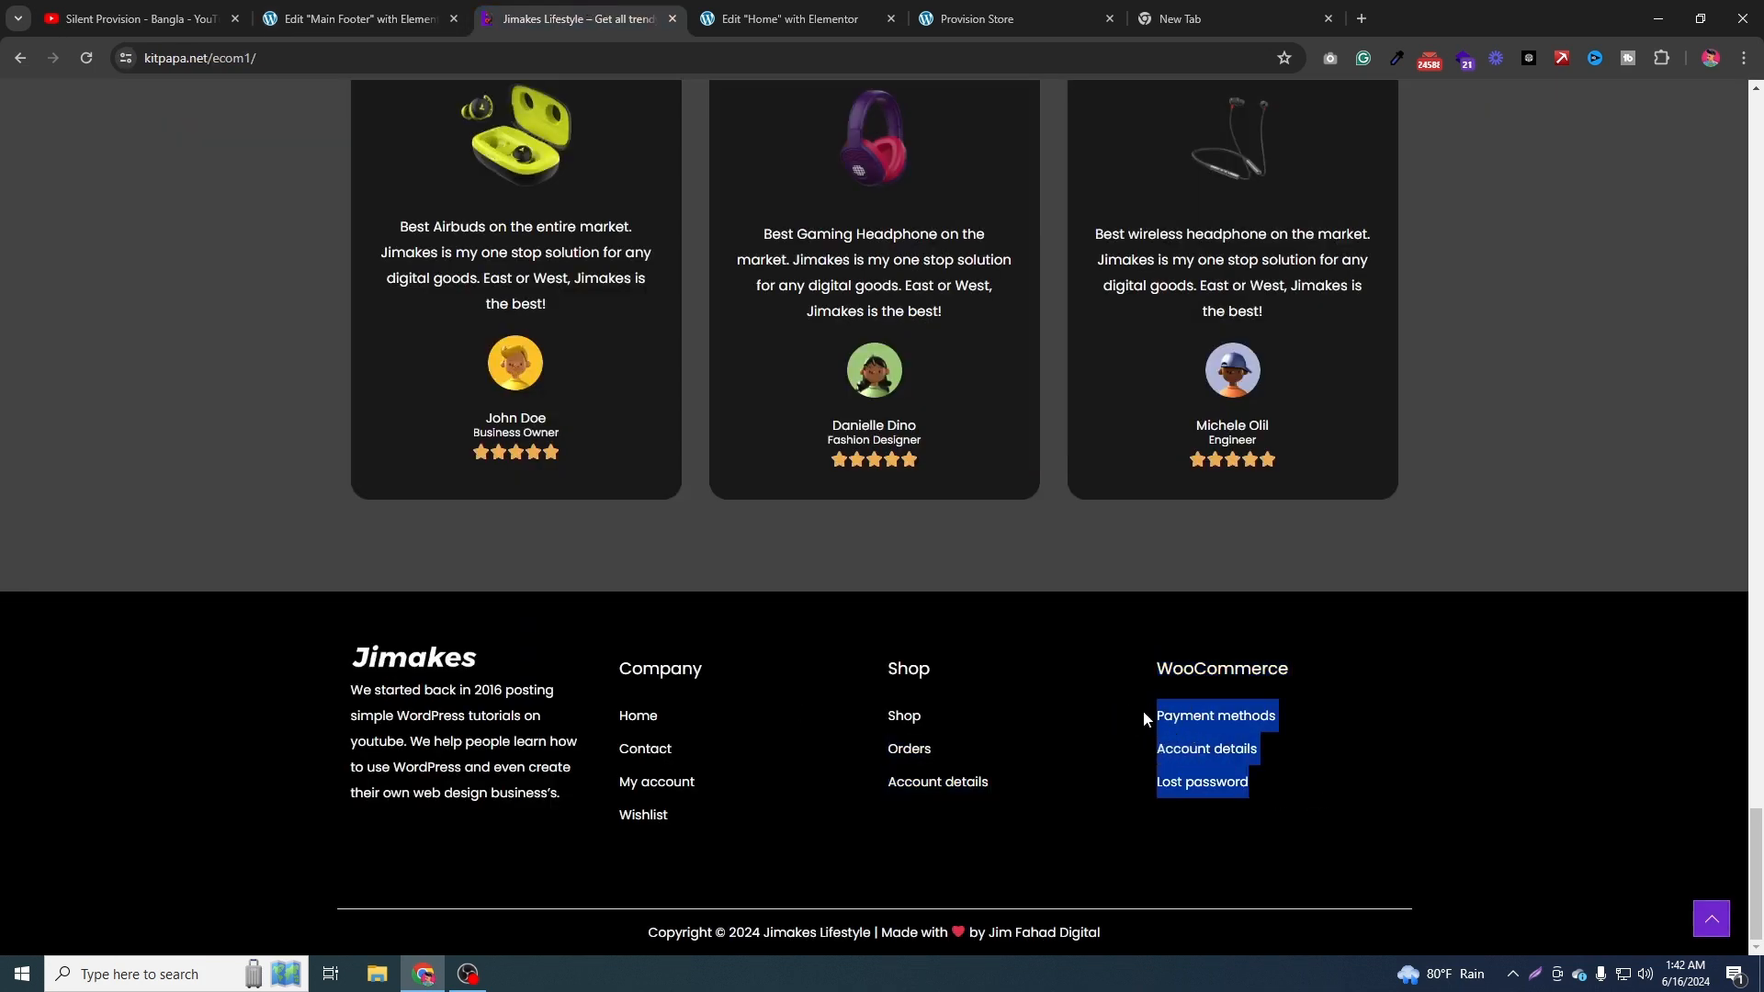
click(358, 18)
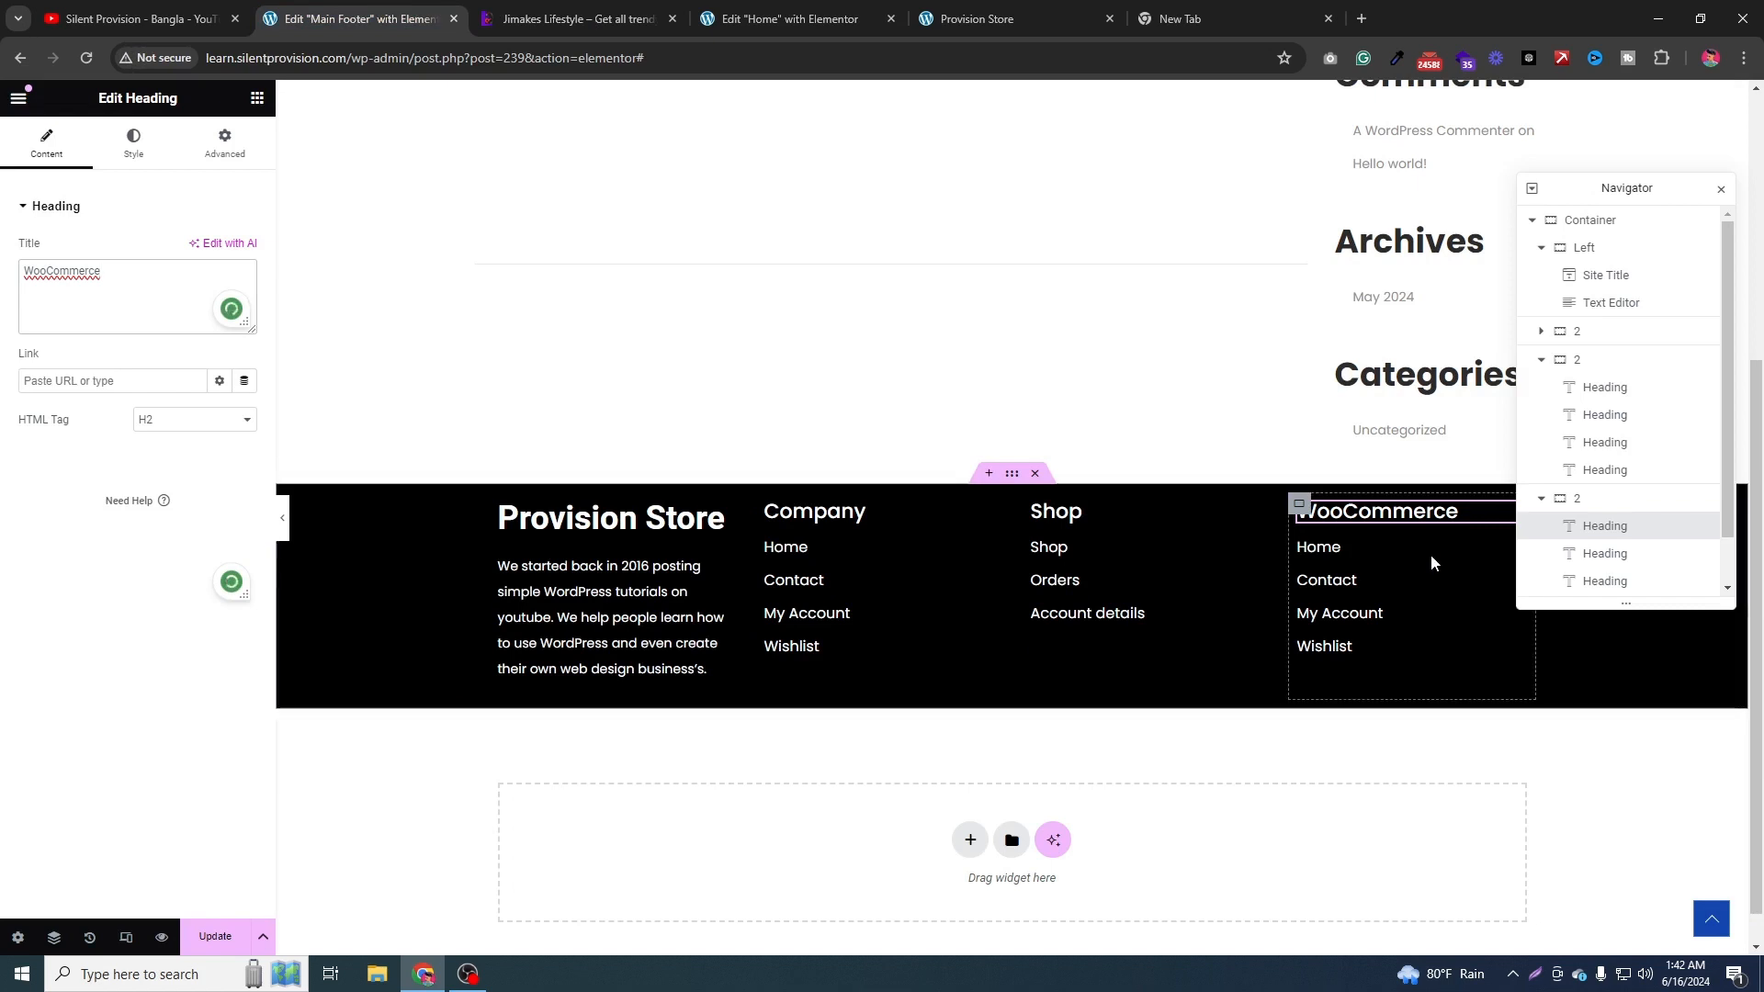
Retitle the Home heading in the WooCommerce column as Payment methods, cutting the two surplus lines for reuse, and clear its link.
click(1461, 551)
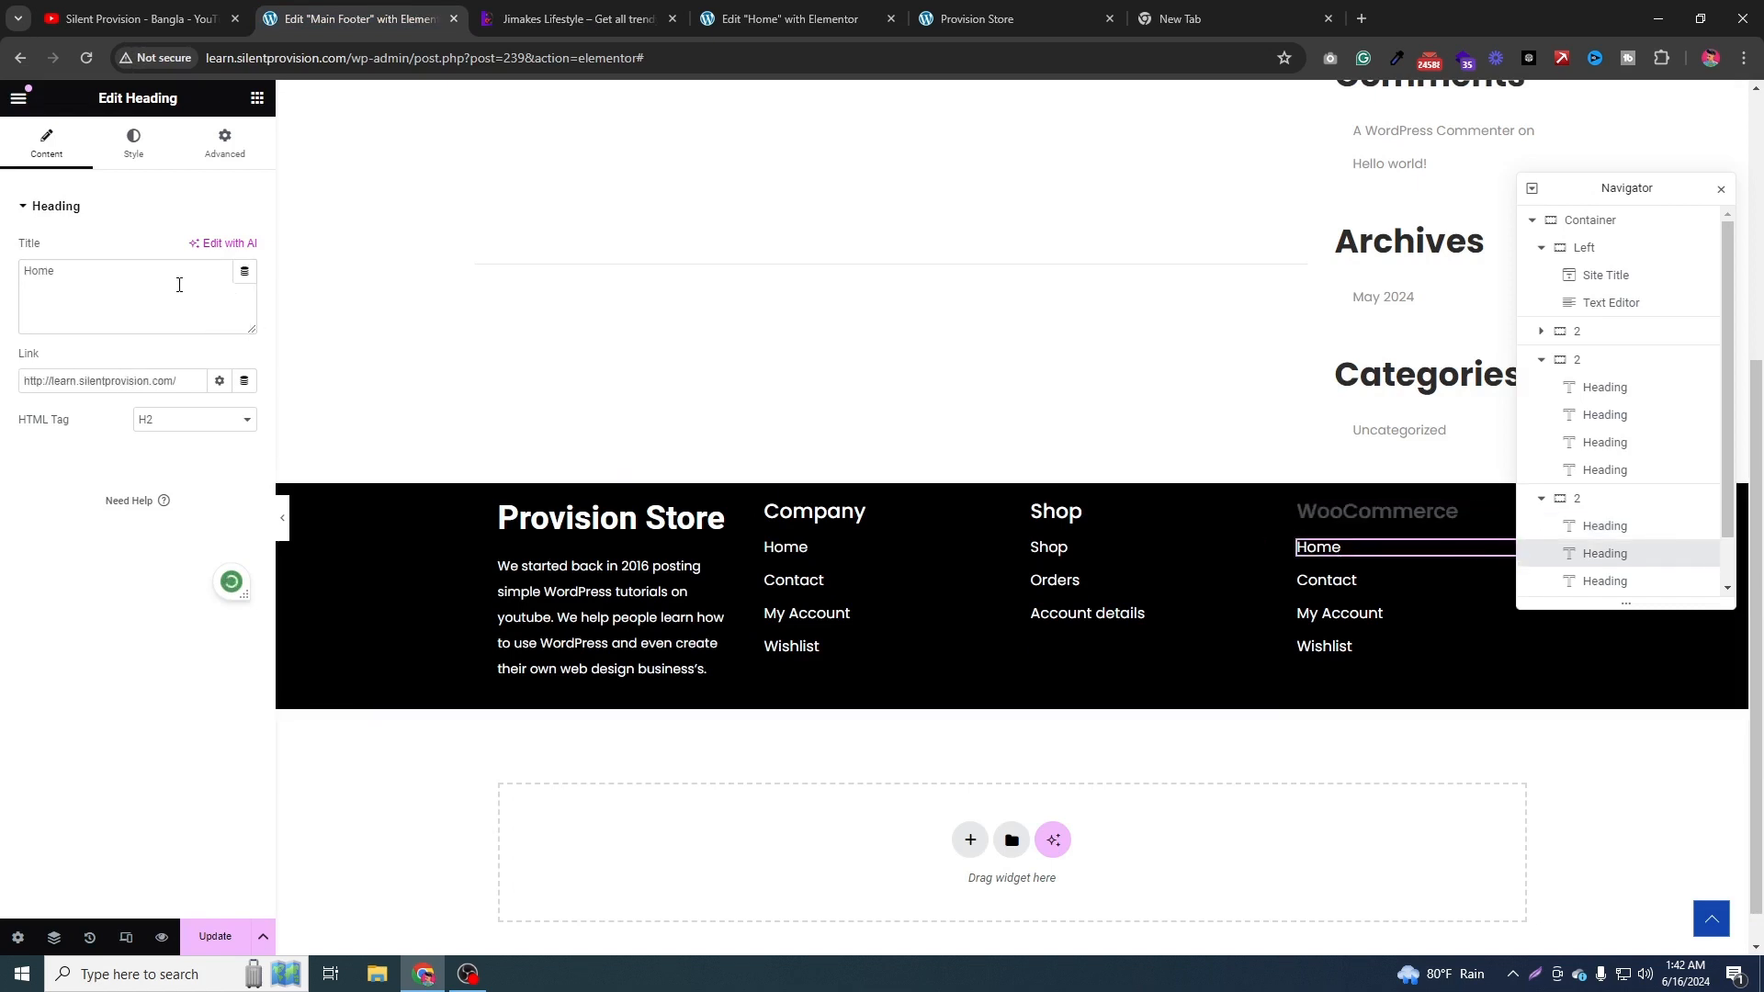
key(ctrl+a)
key(ctrl+v)
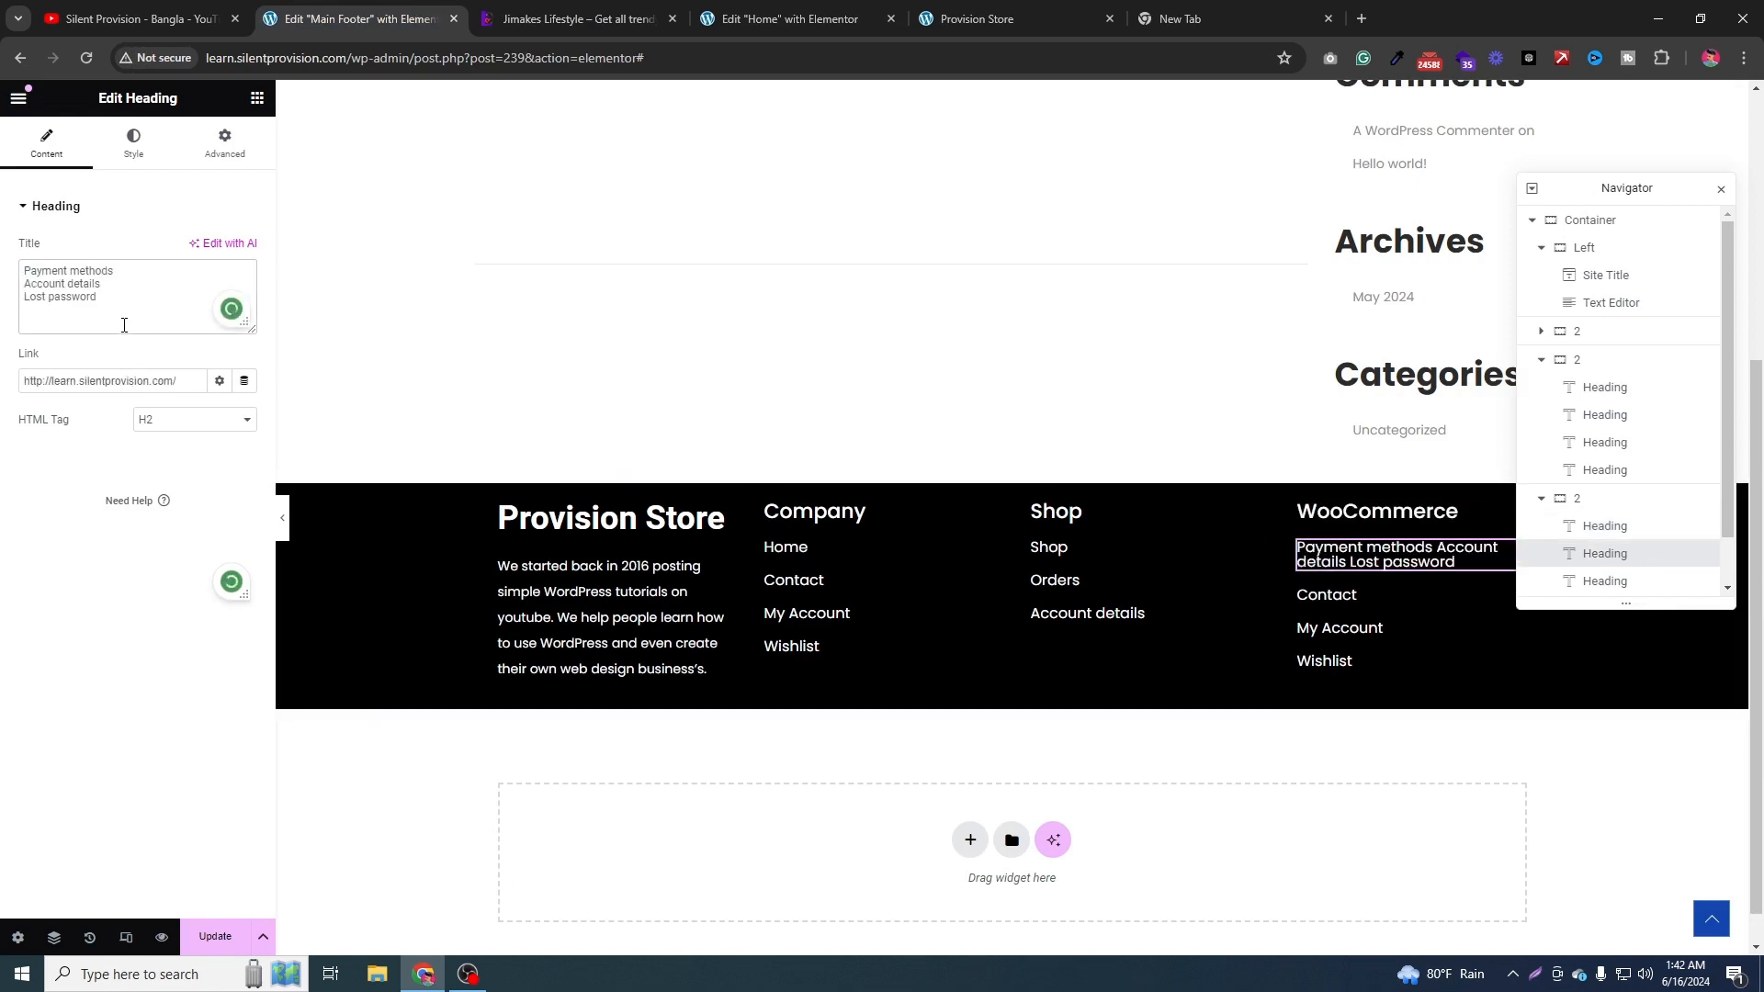
drag(124, 325, 24, 268)
click(74, 297)
shift+click(21, 288)
key(ctrl+c)
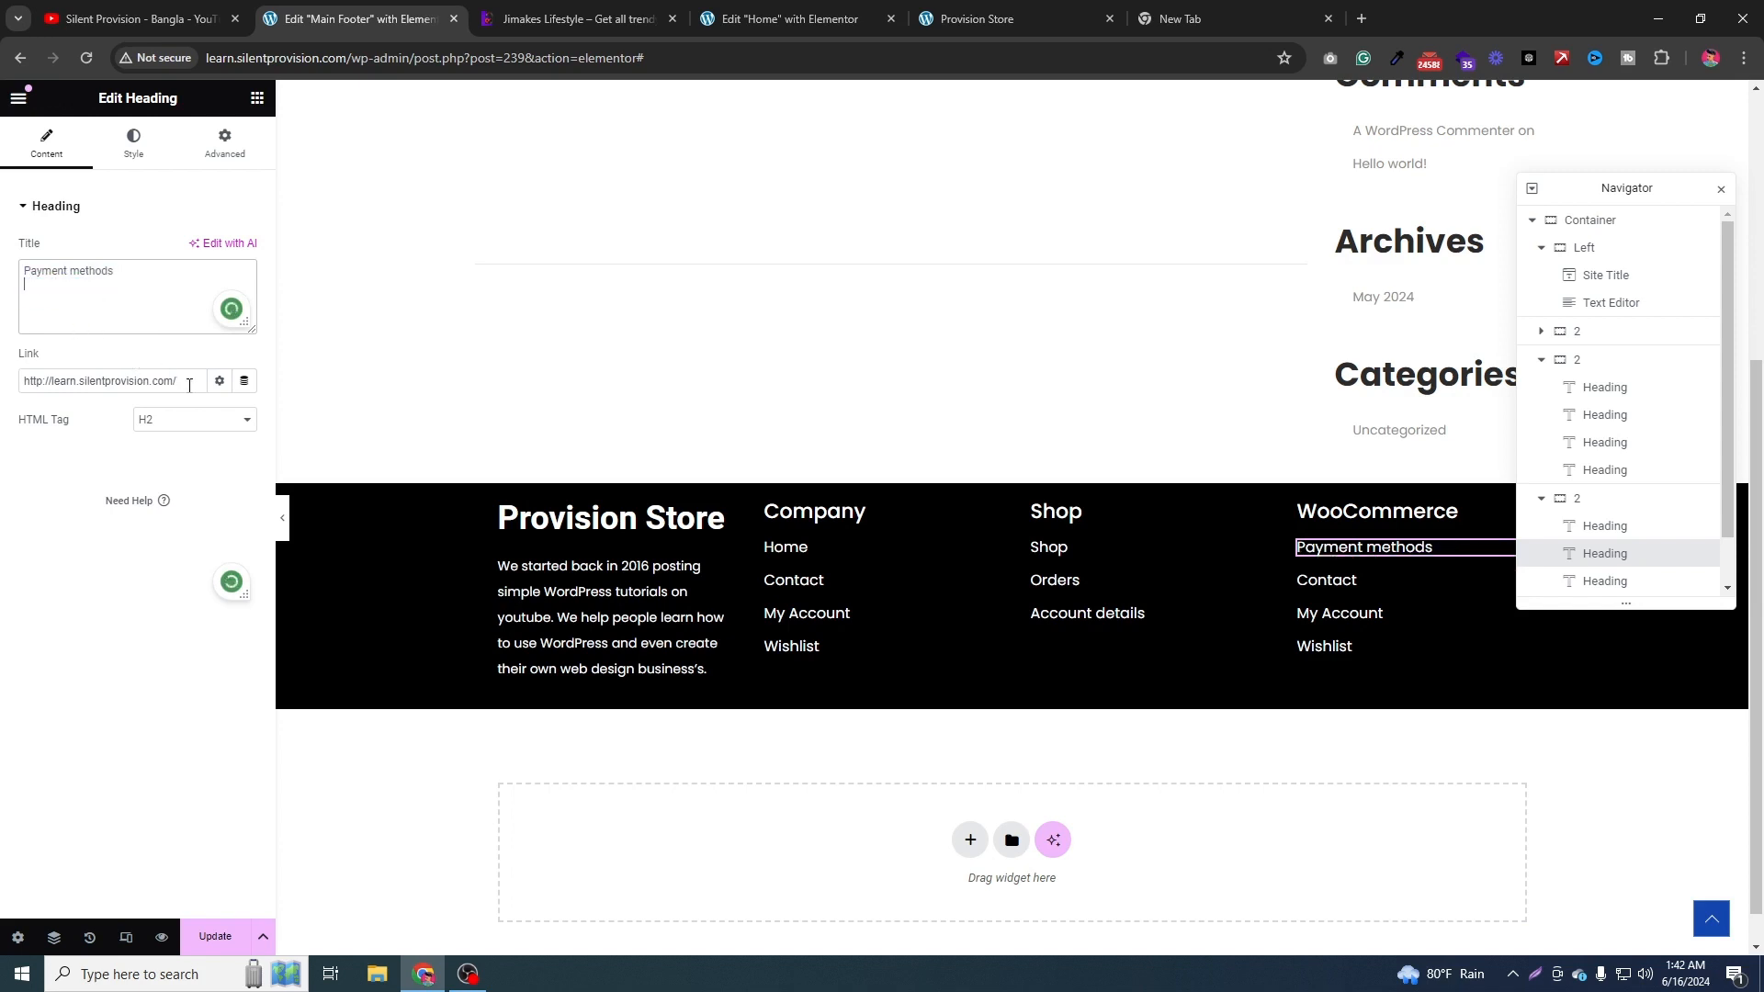
drag(178, 381, 22, 384)
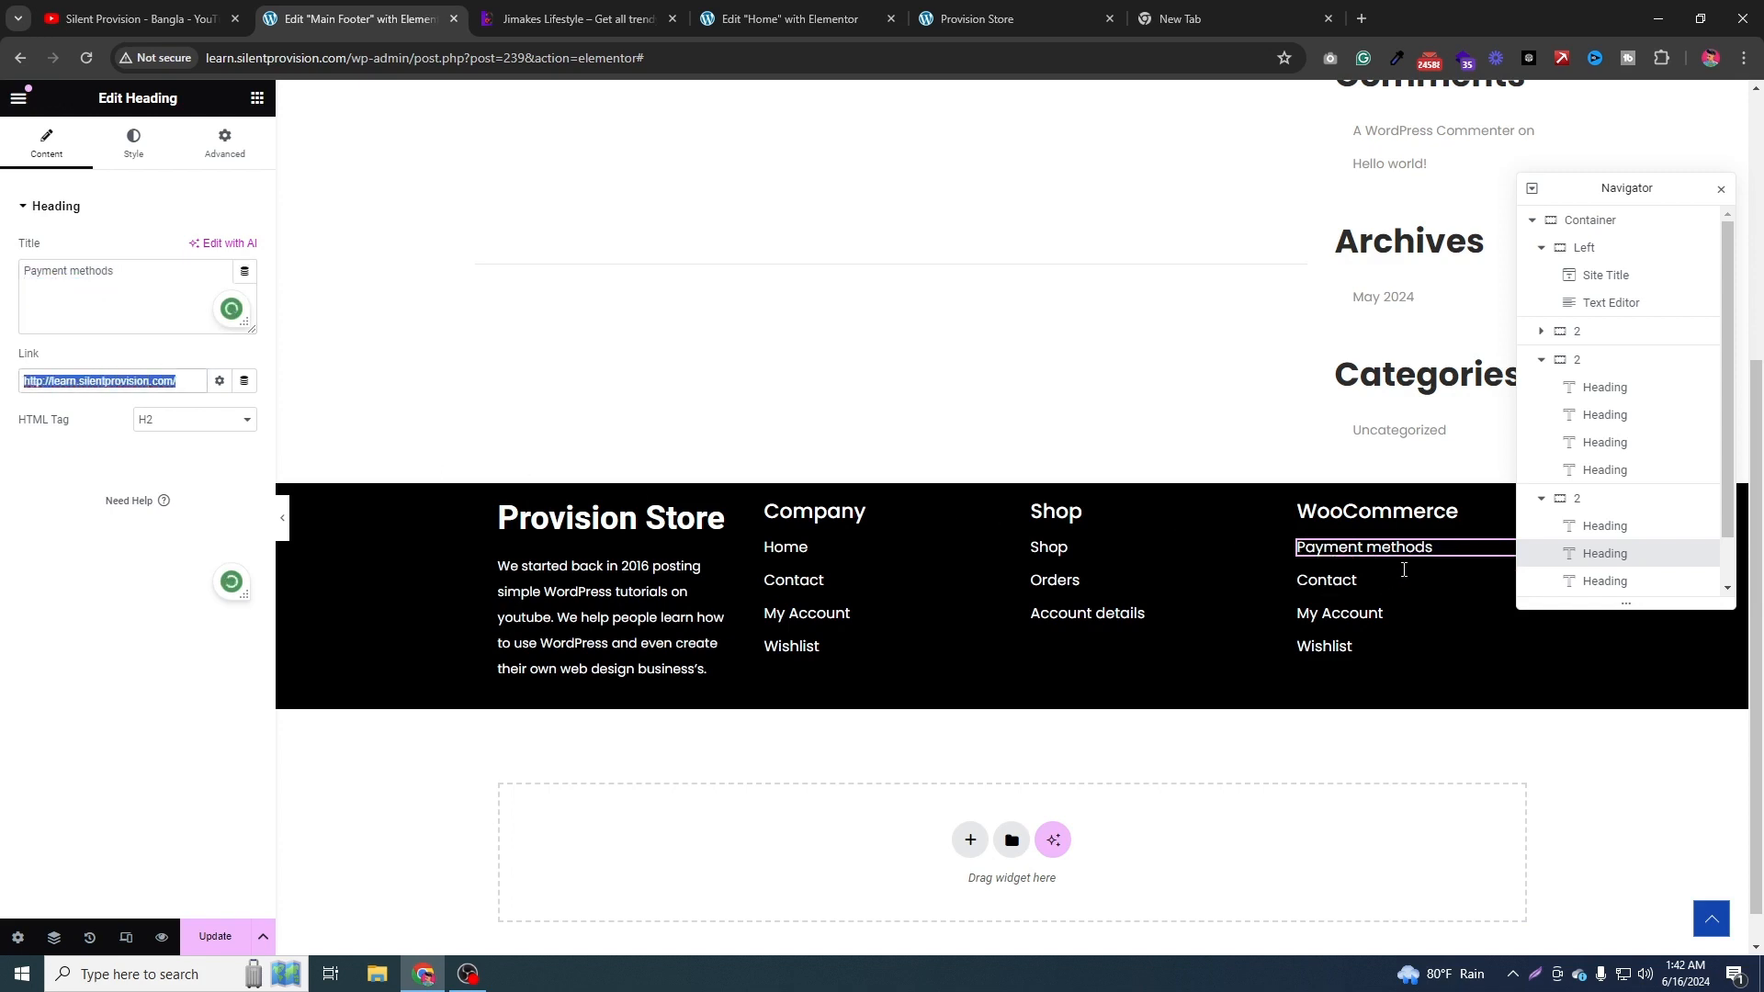
key(BackSpace)
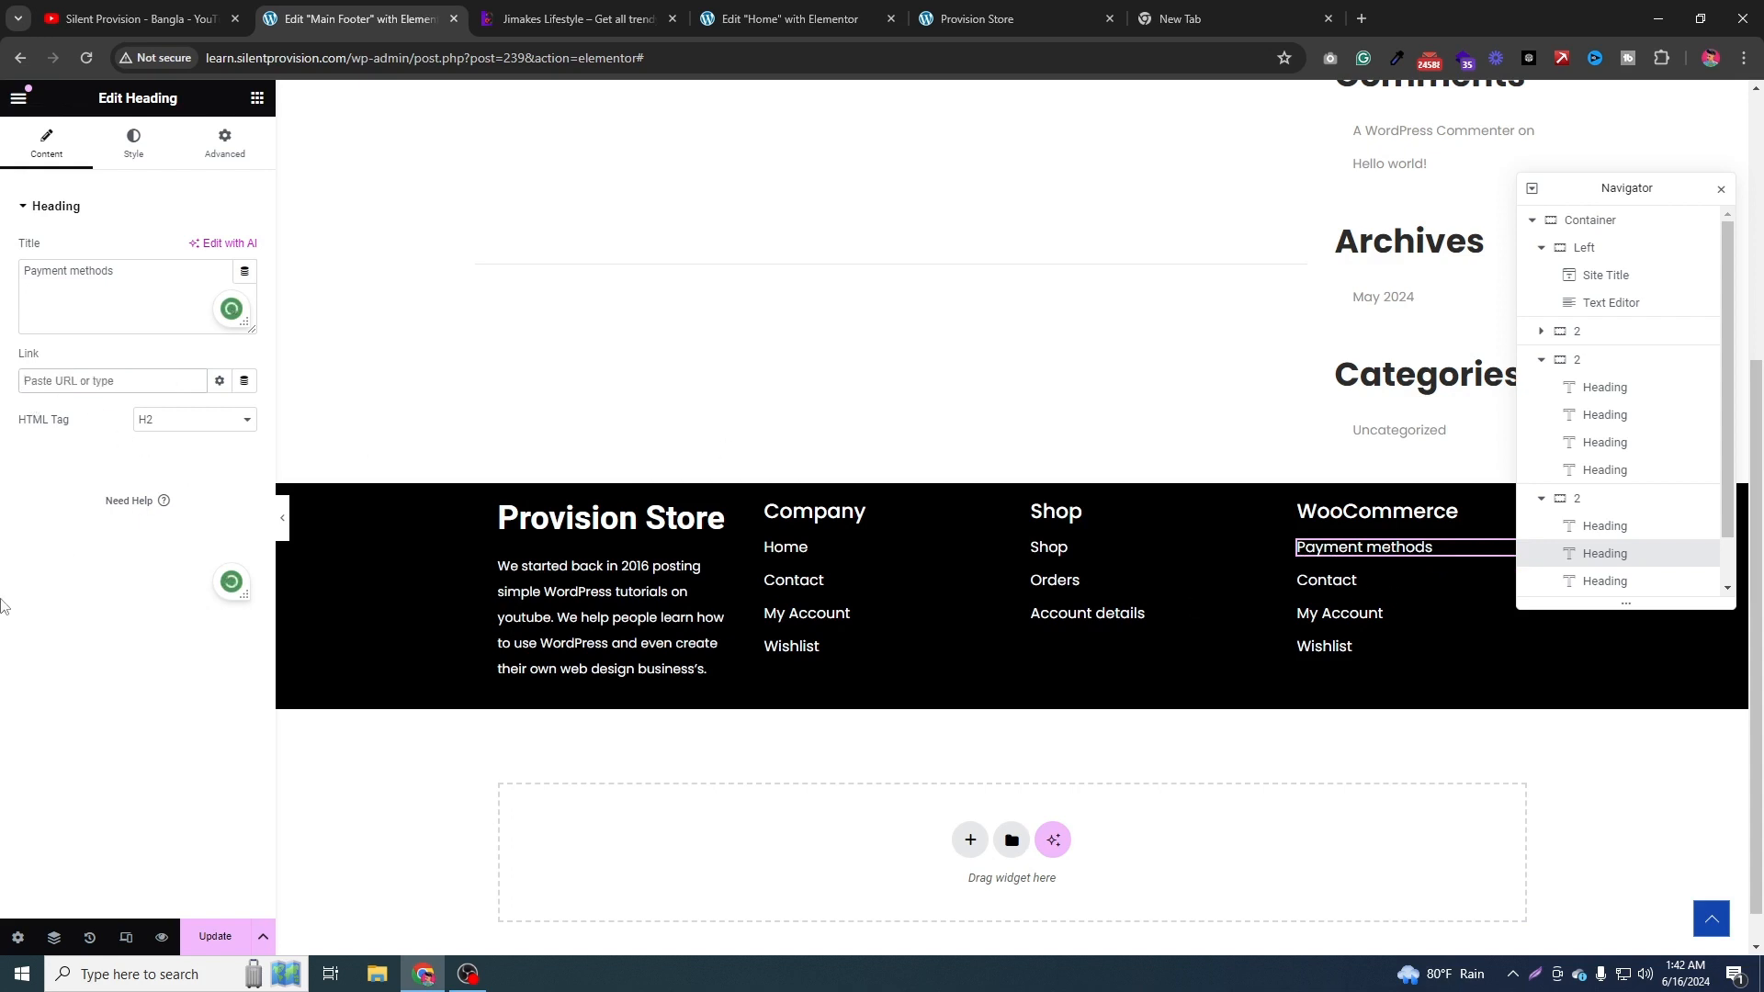
Retitle the Contact heading in the WooCommerce column as Account details, cutting the surplus Lost password line for reuse.
click(1393, 580)
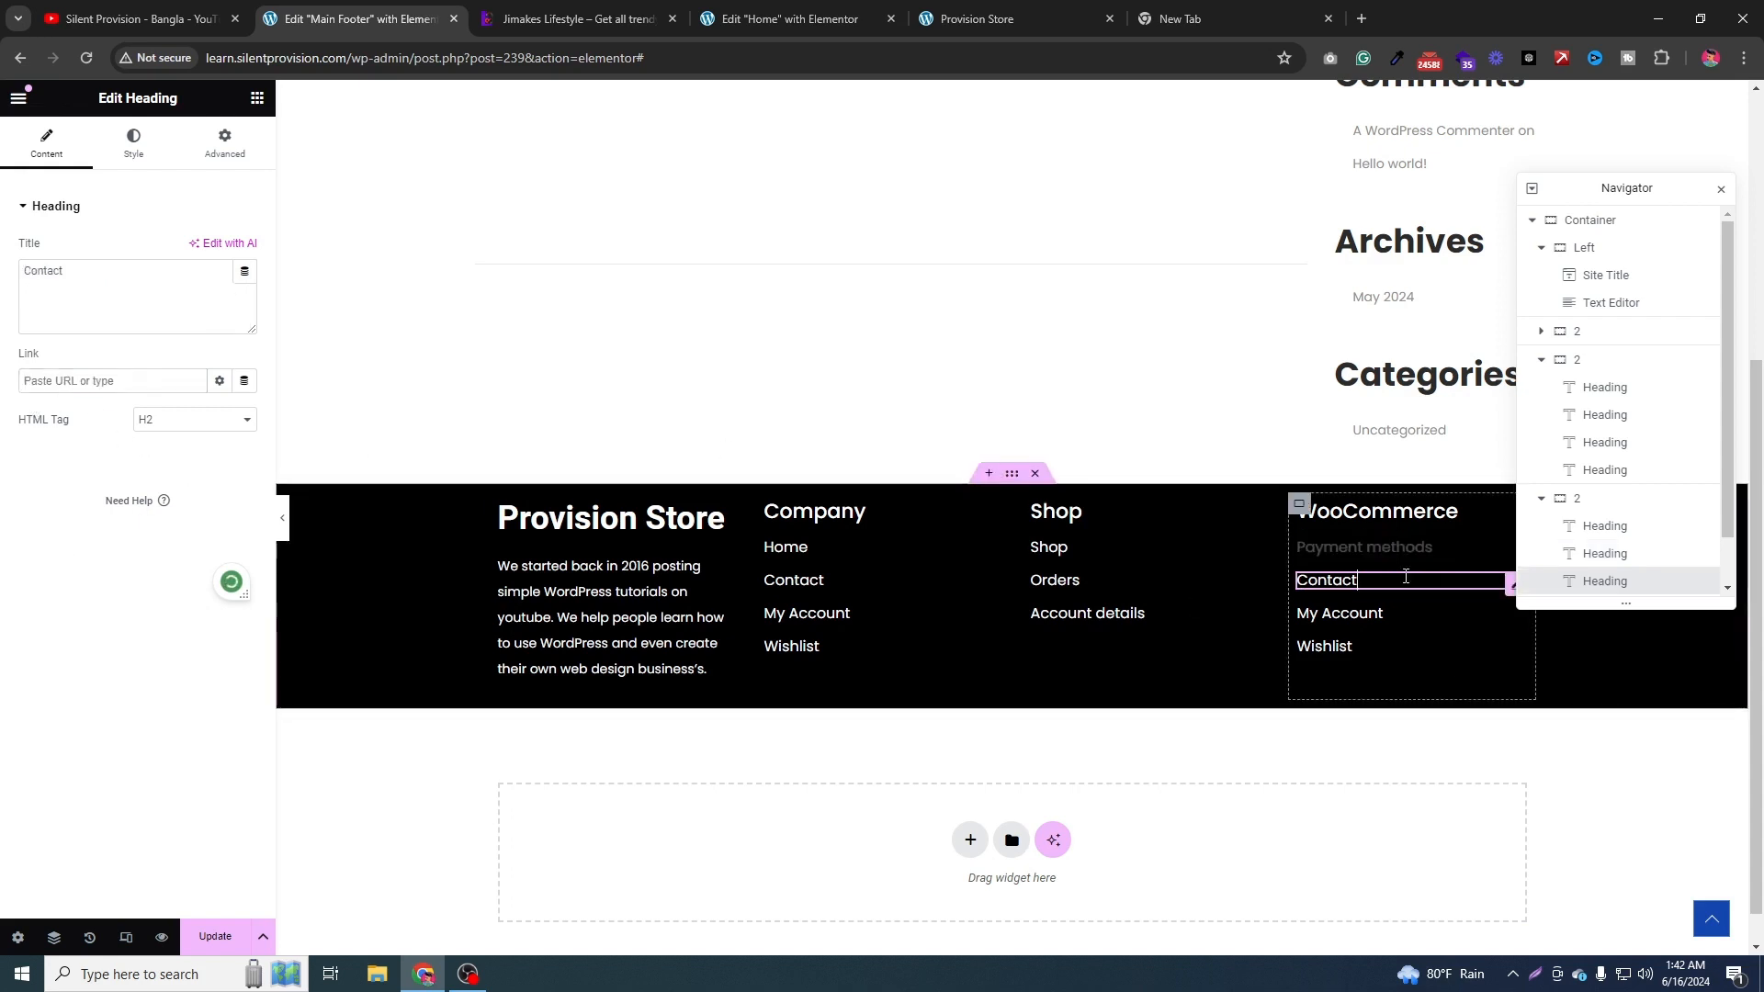
click(150, 299)
key(ctrl+a)
key(ctrl+v)
drag(147, 296, 1, 289)
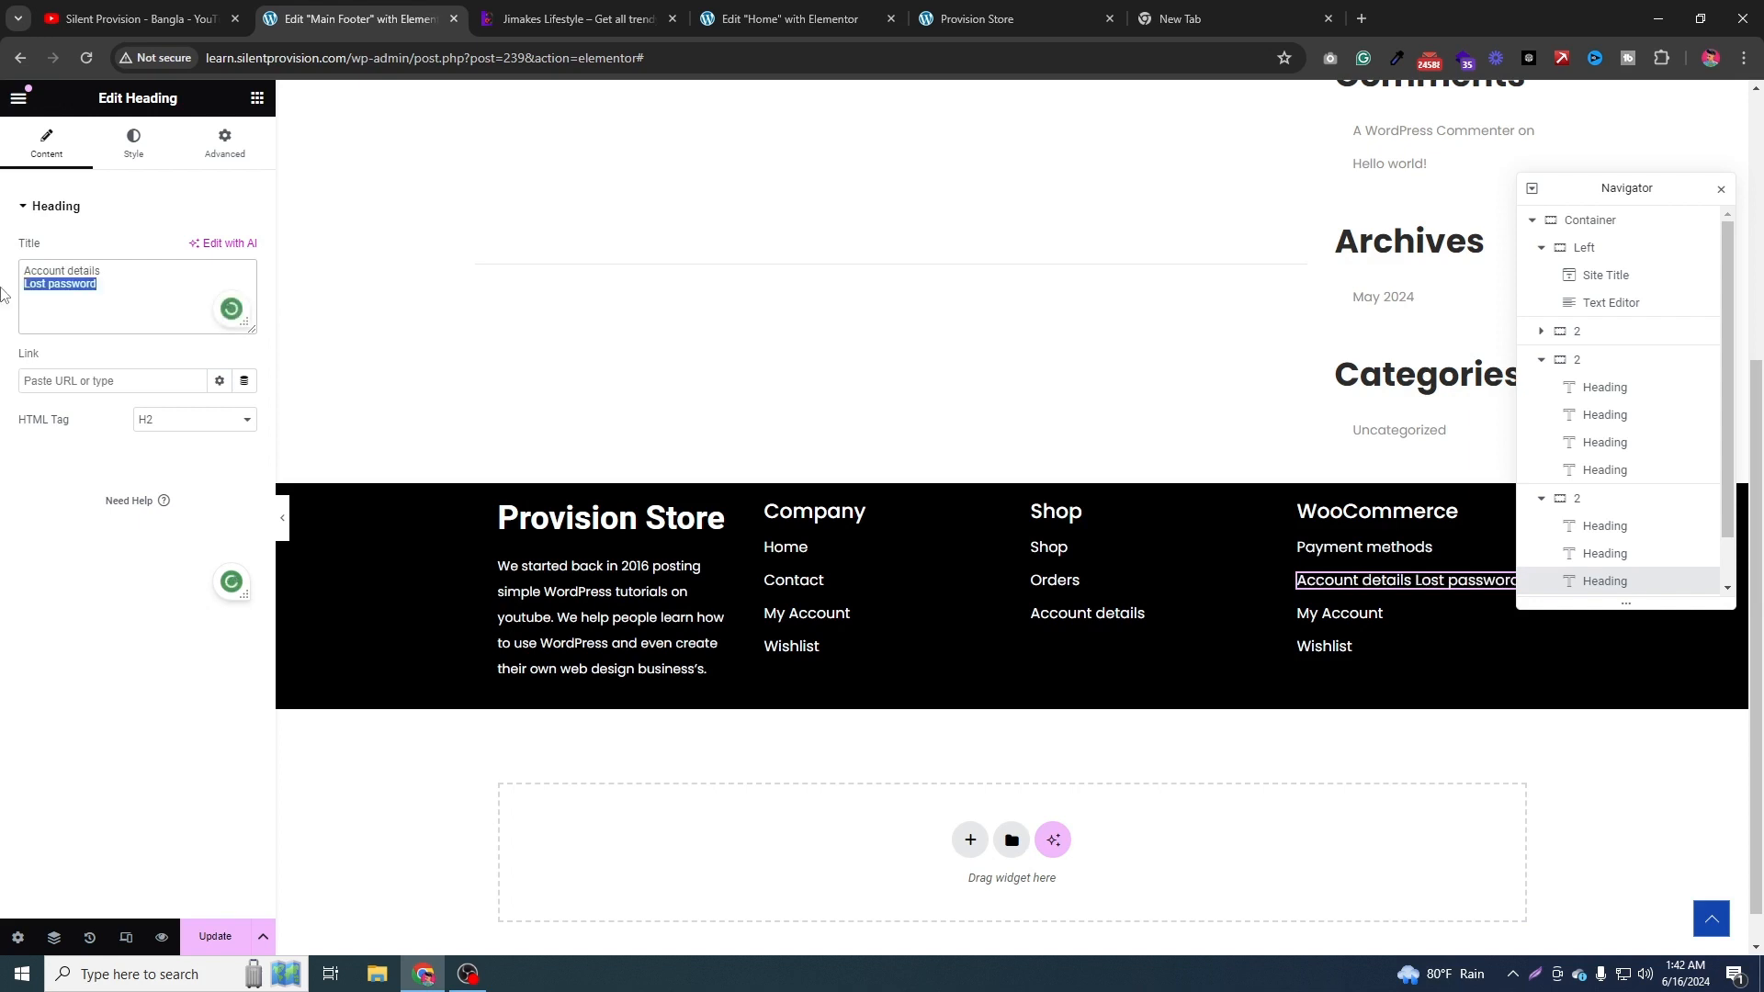
key(ctrl+x)
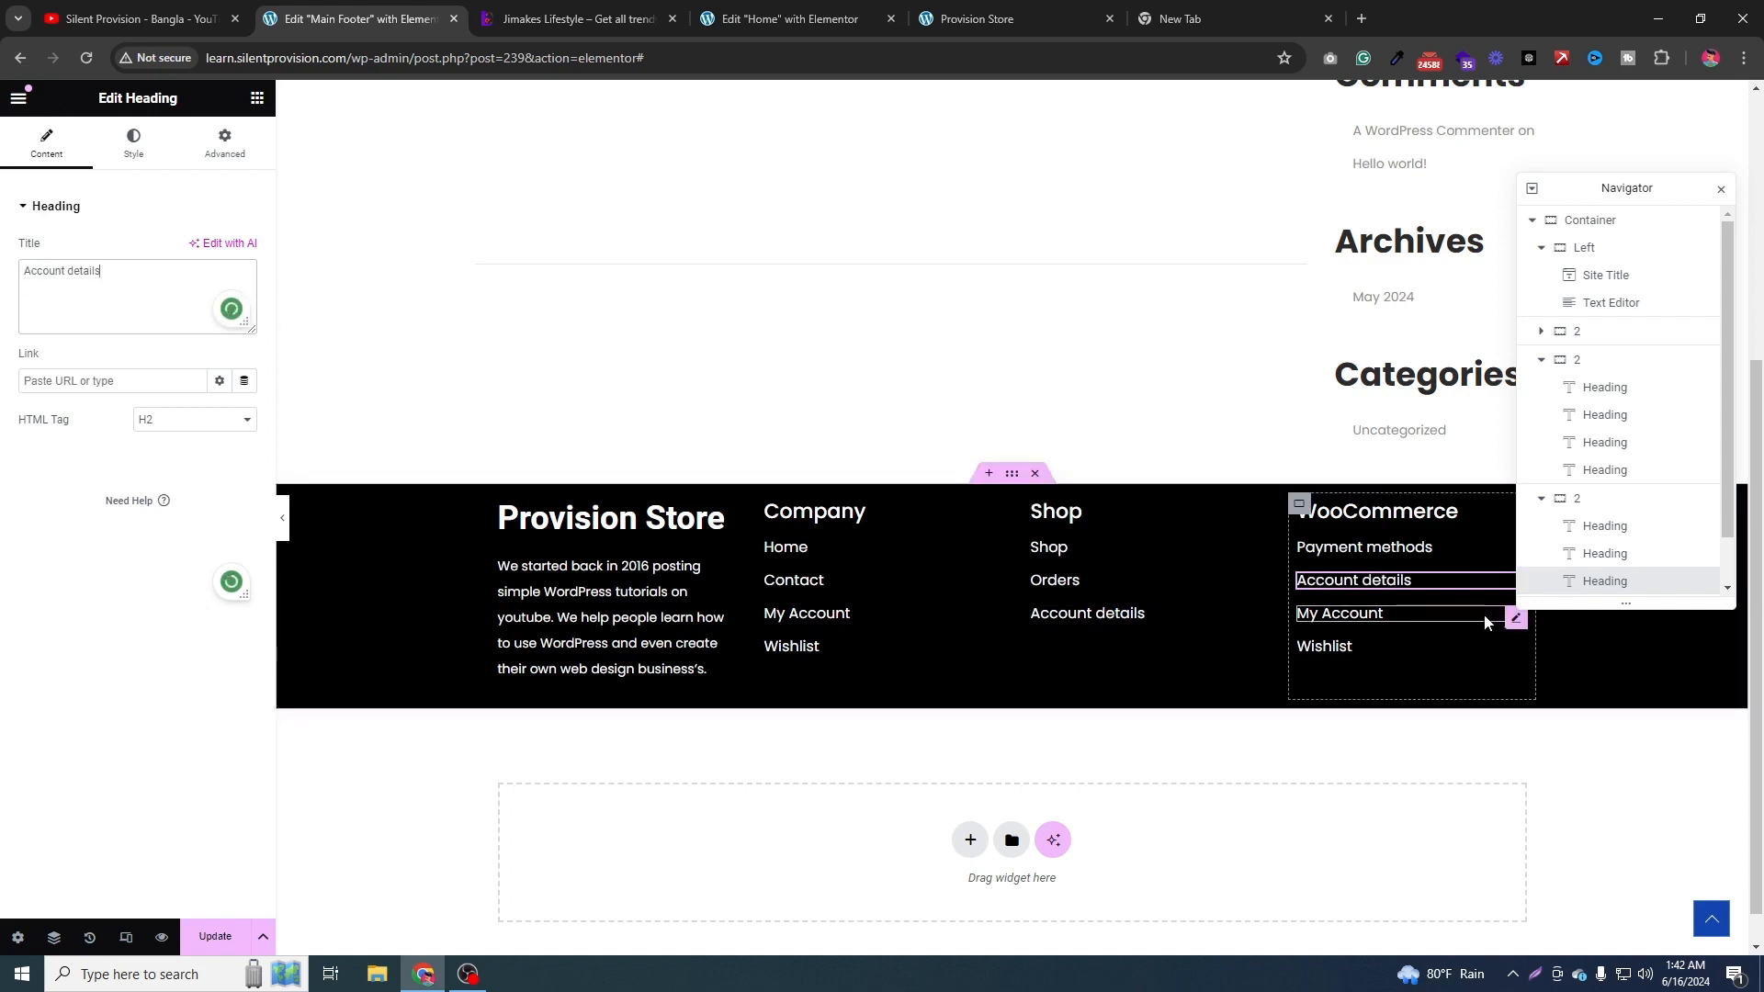
Retitle the My Account heading in the WooCommerce column as Lost password and delete the Wishlist heading below it.
click(1486, 613)
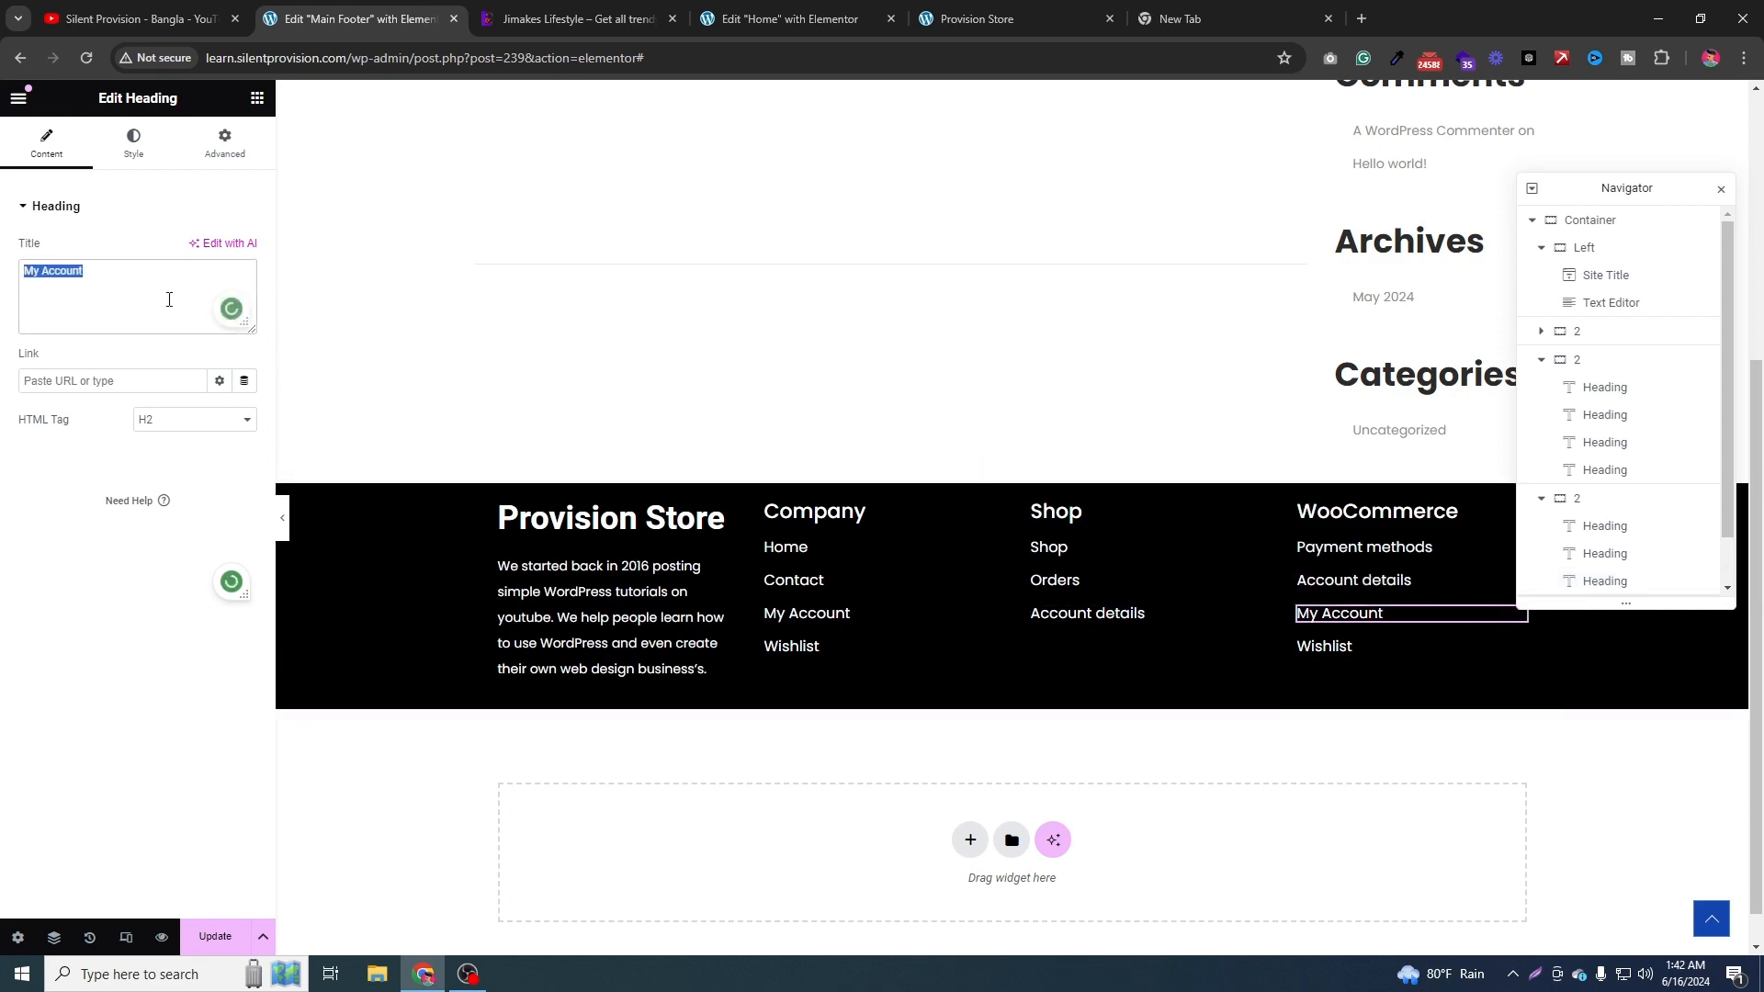
key(ctrl+v)
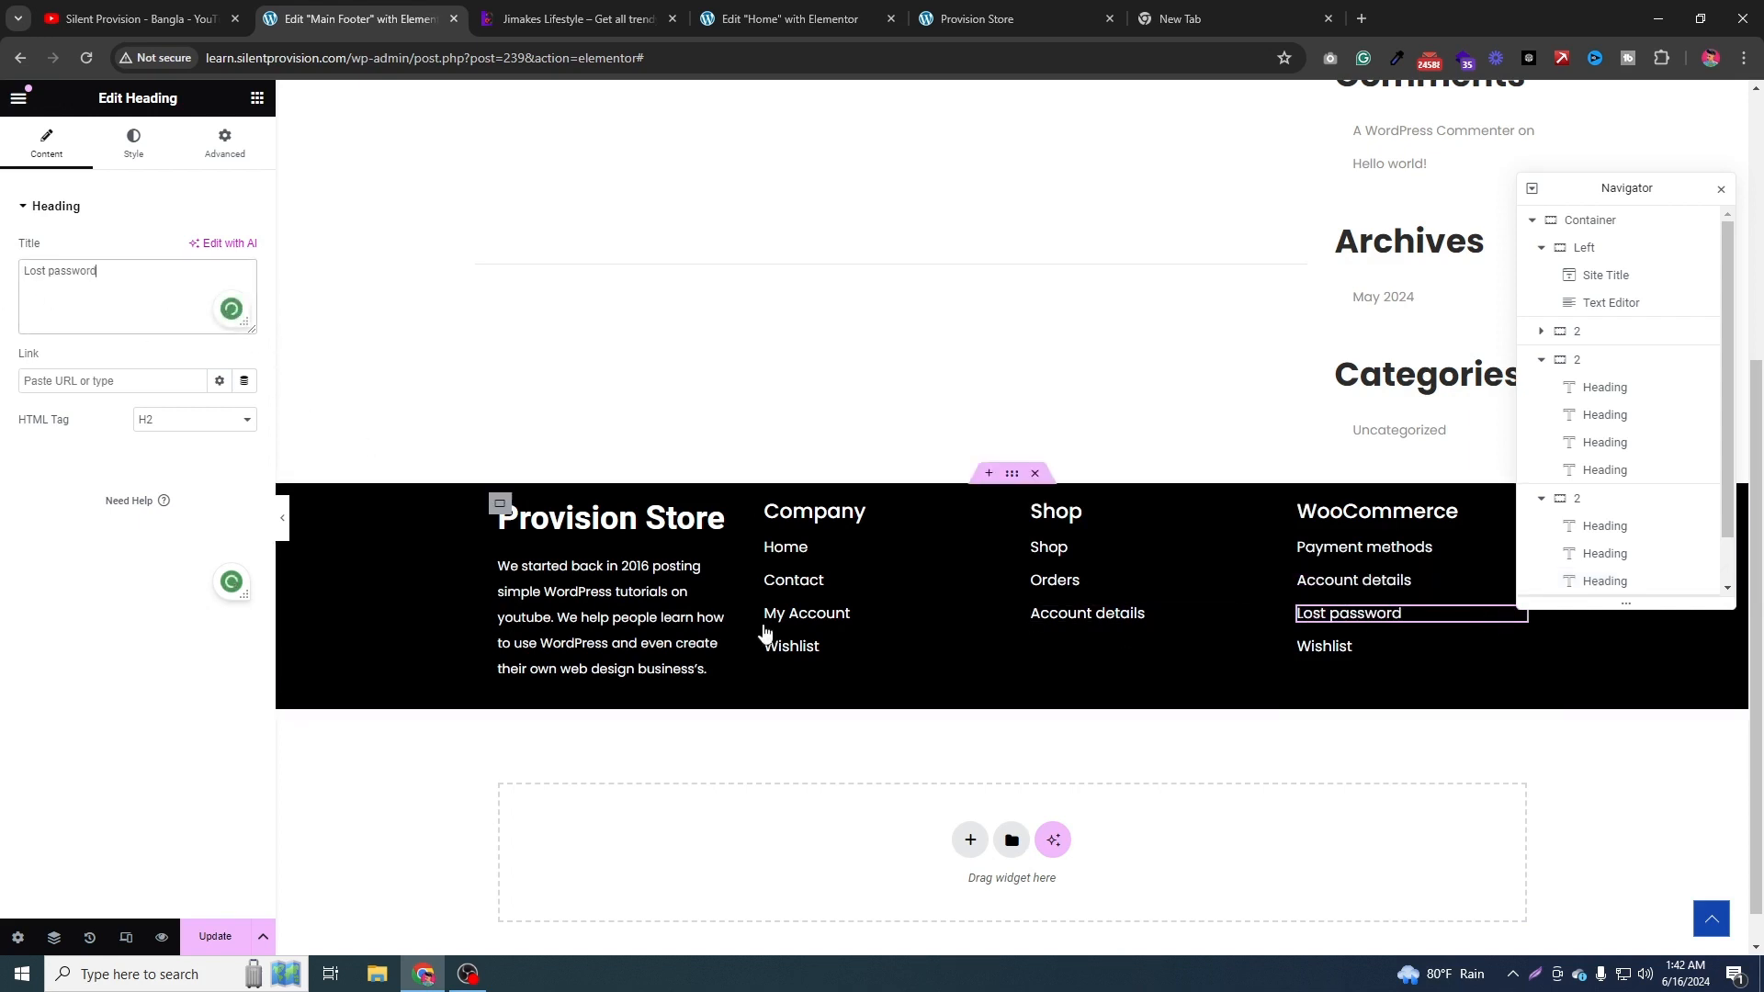
right_click(1514, 650)
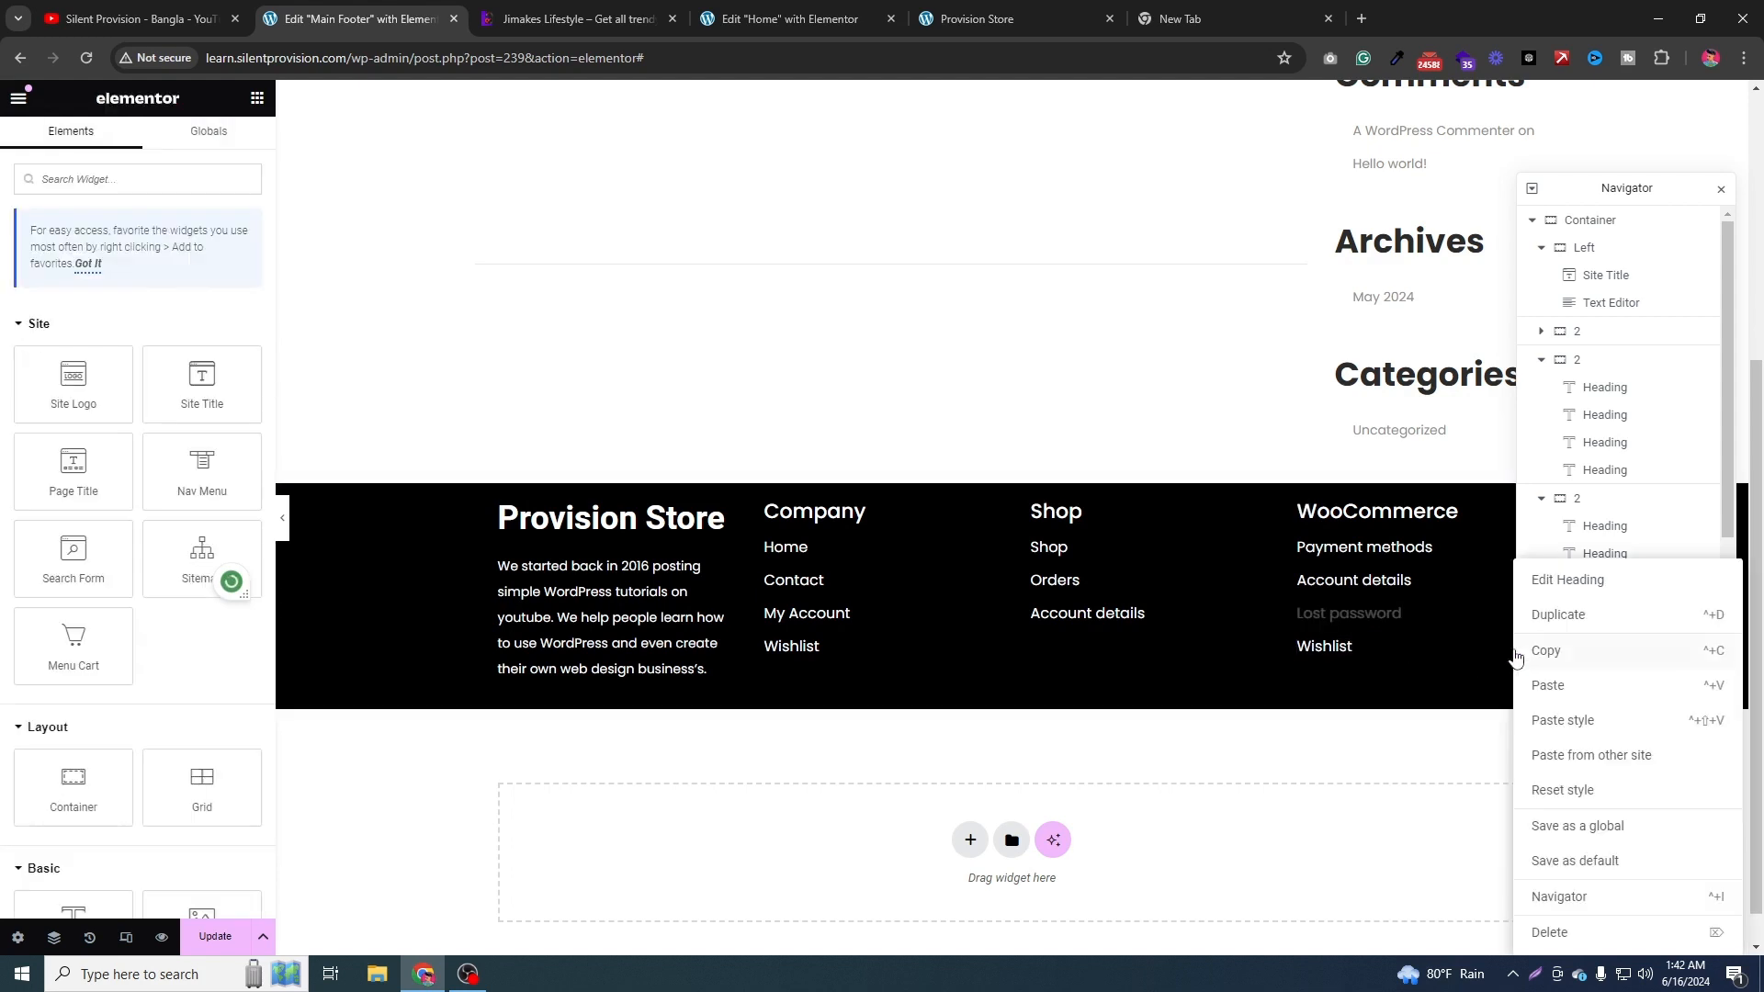
click(1545, 934)
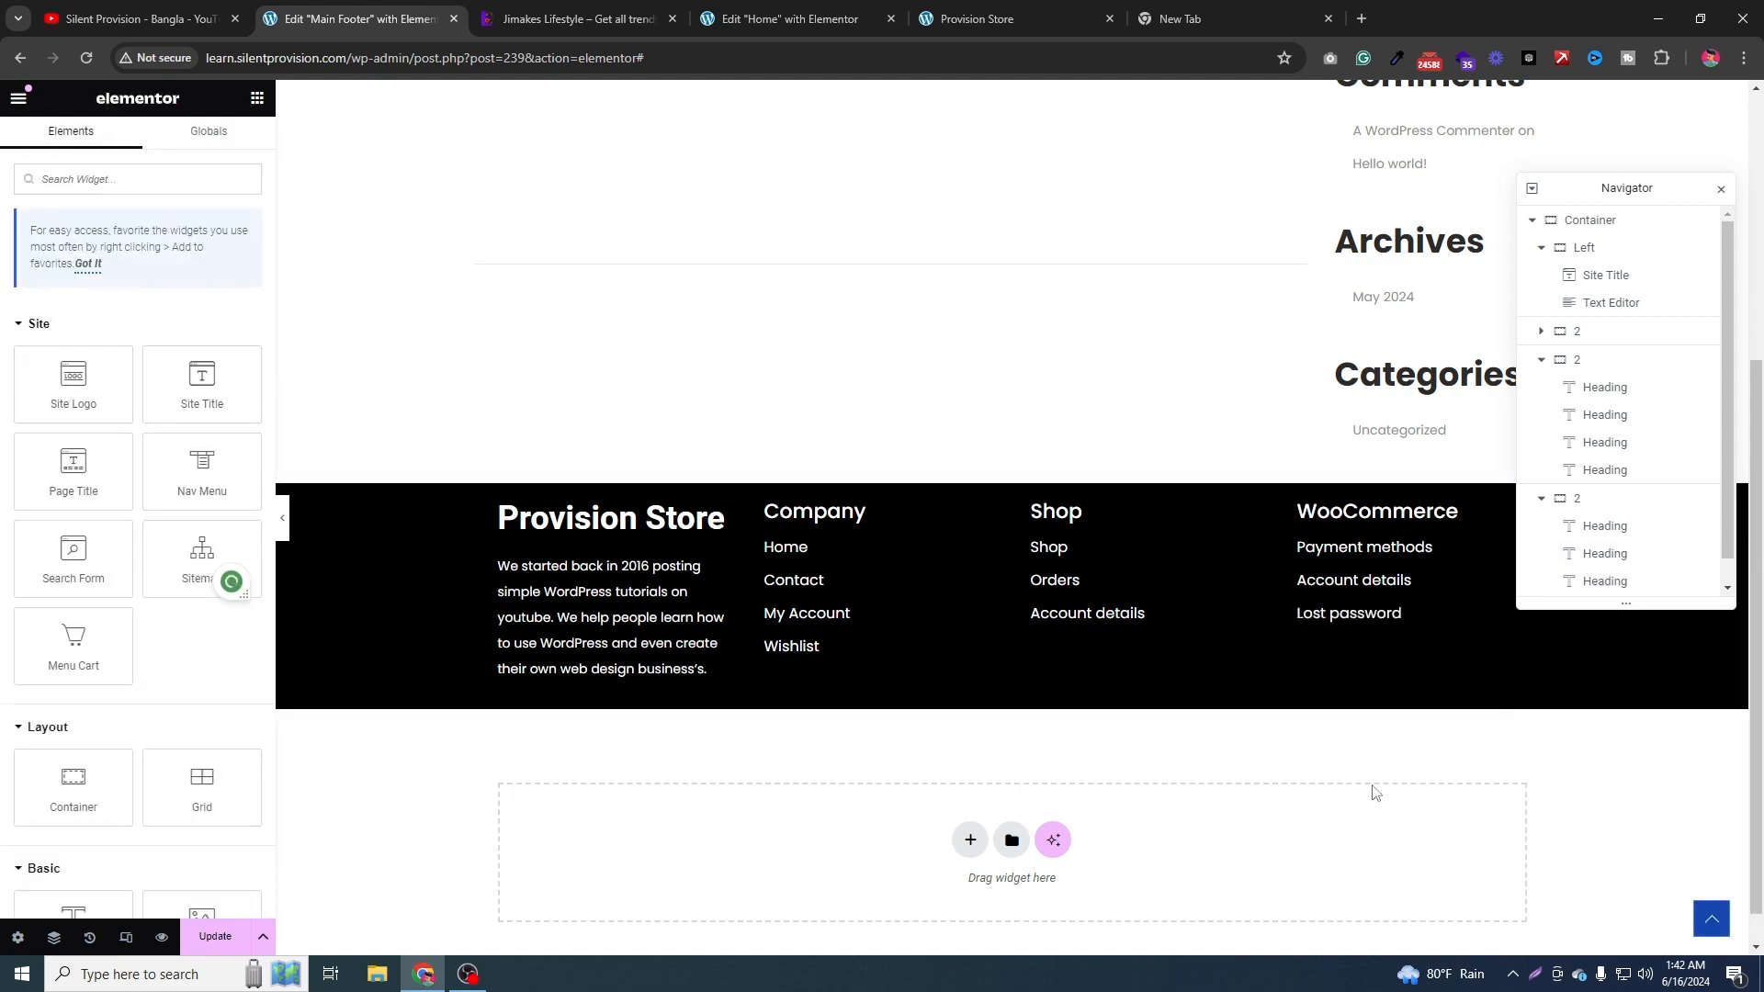
Check the Jimakes footer, return to the Main Footer editor and review its outer container with the column containers collapsed in the Navigator.
click(605, 7)
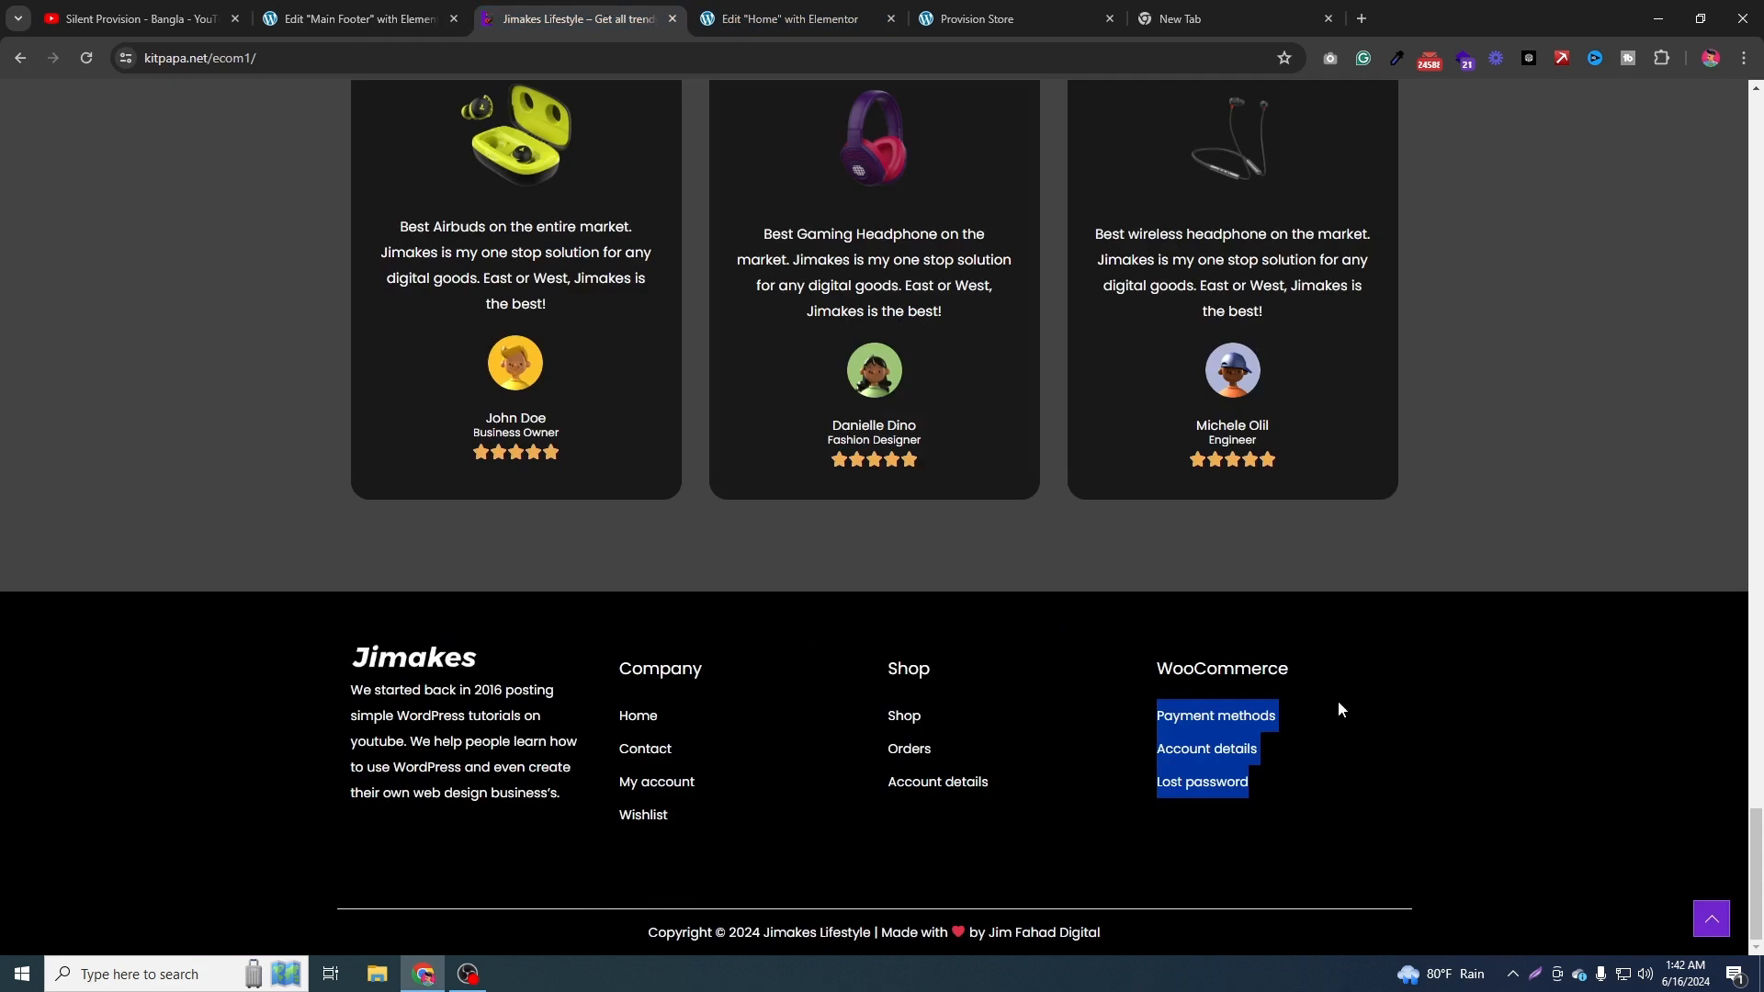
click(359, 18)
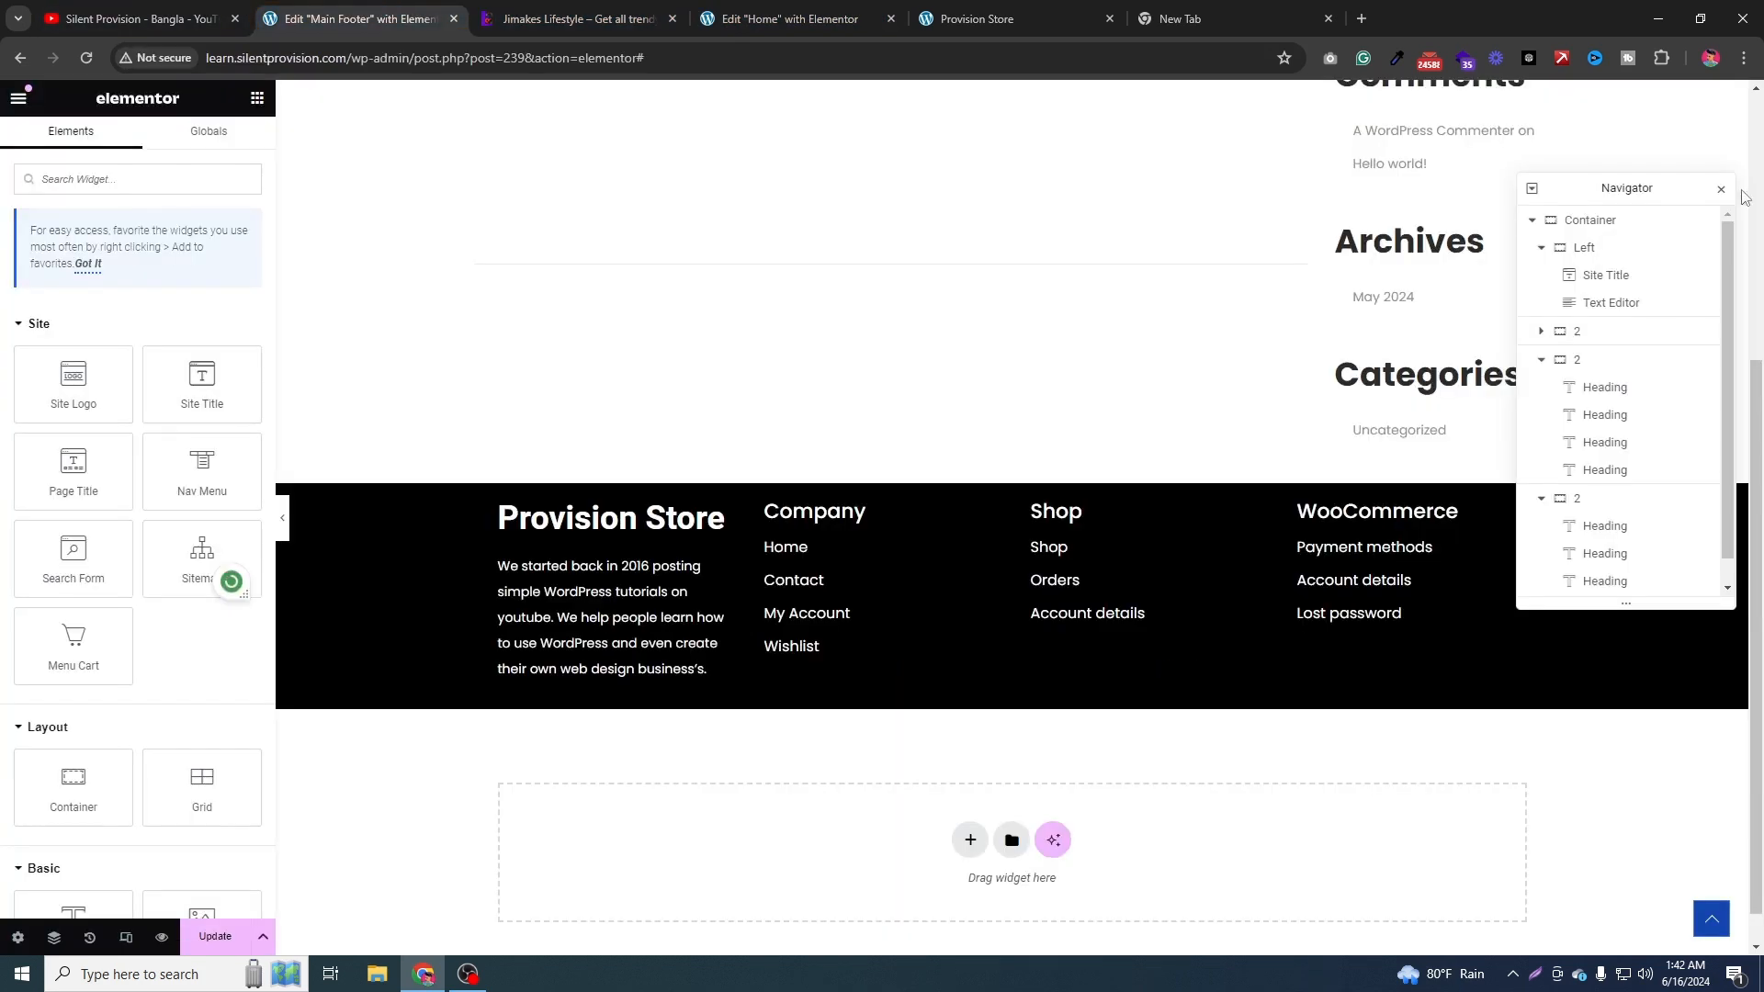
click(1541, 248)
click(1542, 304)
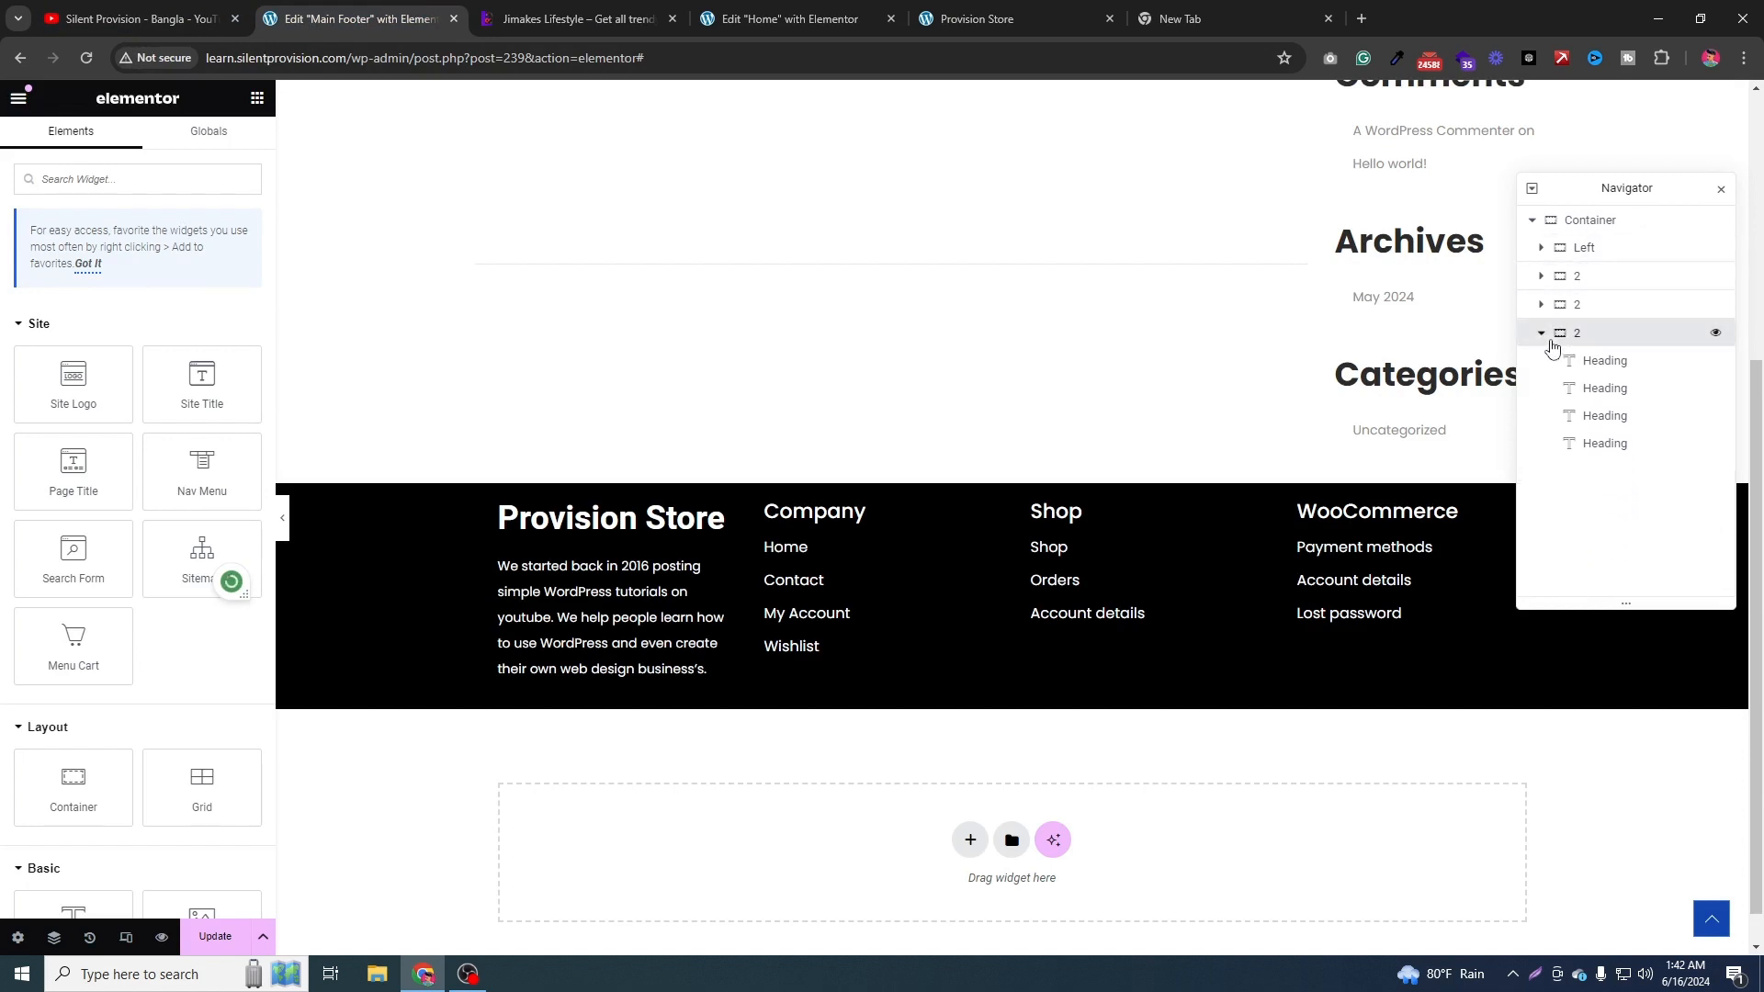
click(1551, 340)
click(1542, 334)
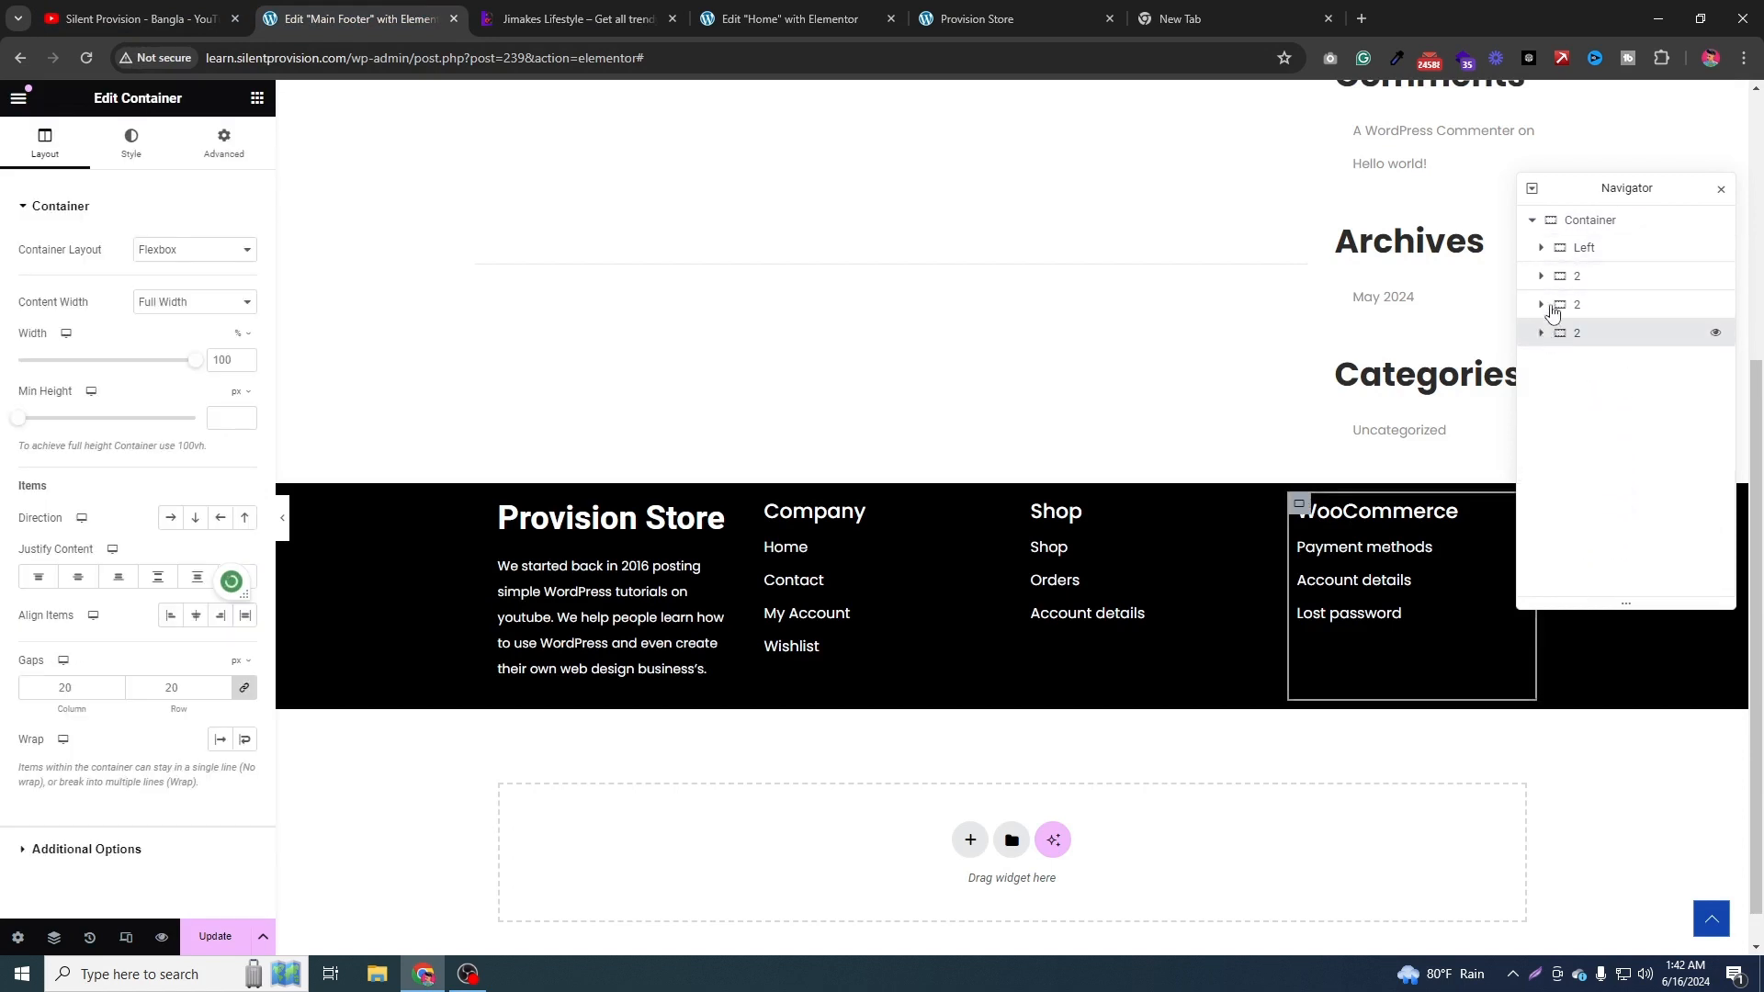
click(1537, 223)
click(1534, 220)
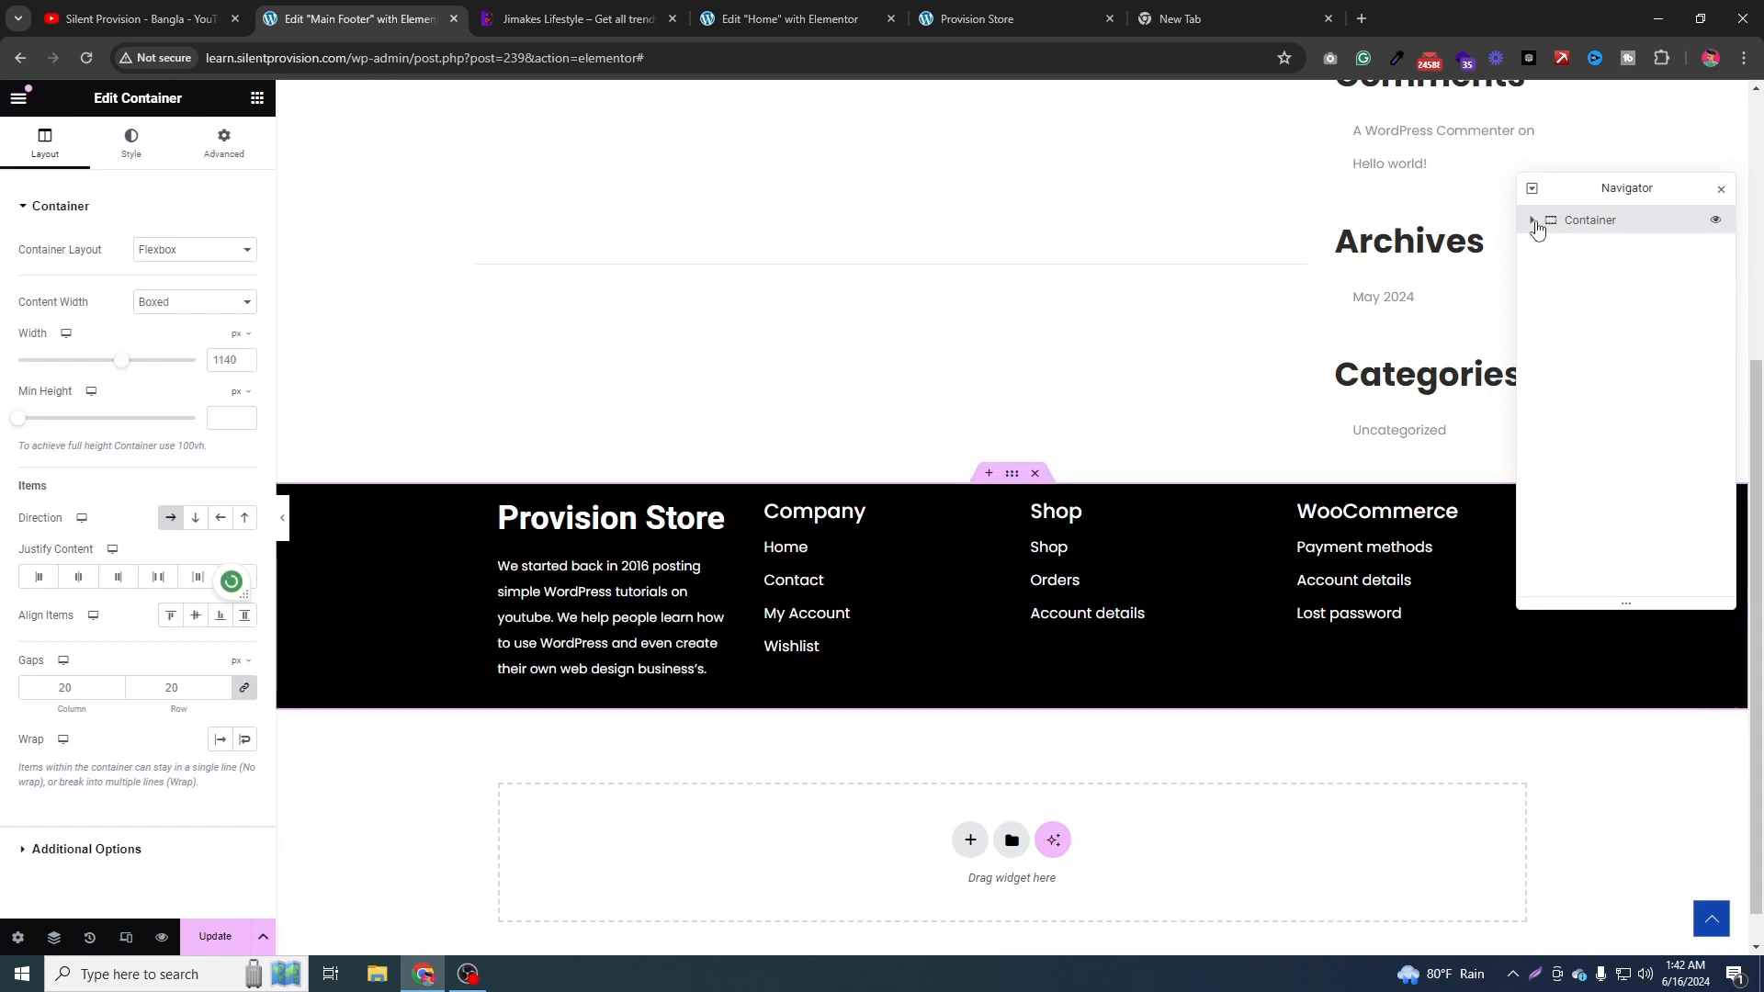
click(1532, 220)
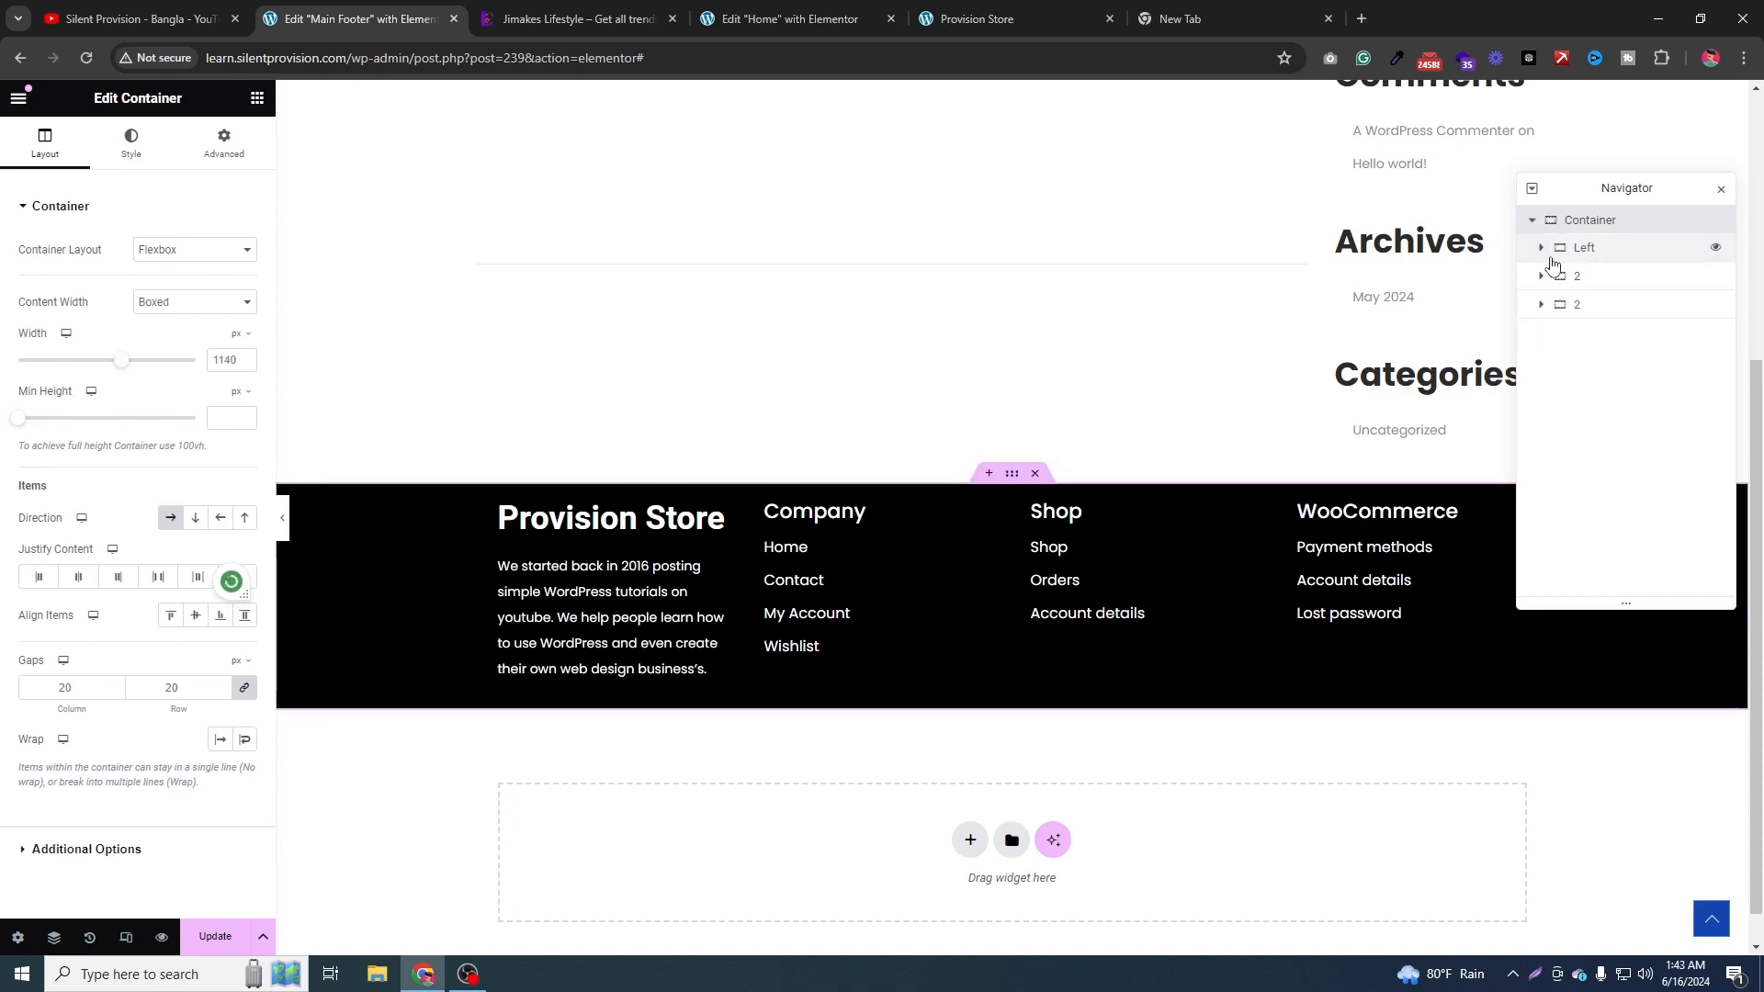
click(1545, 250)
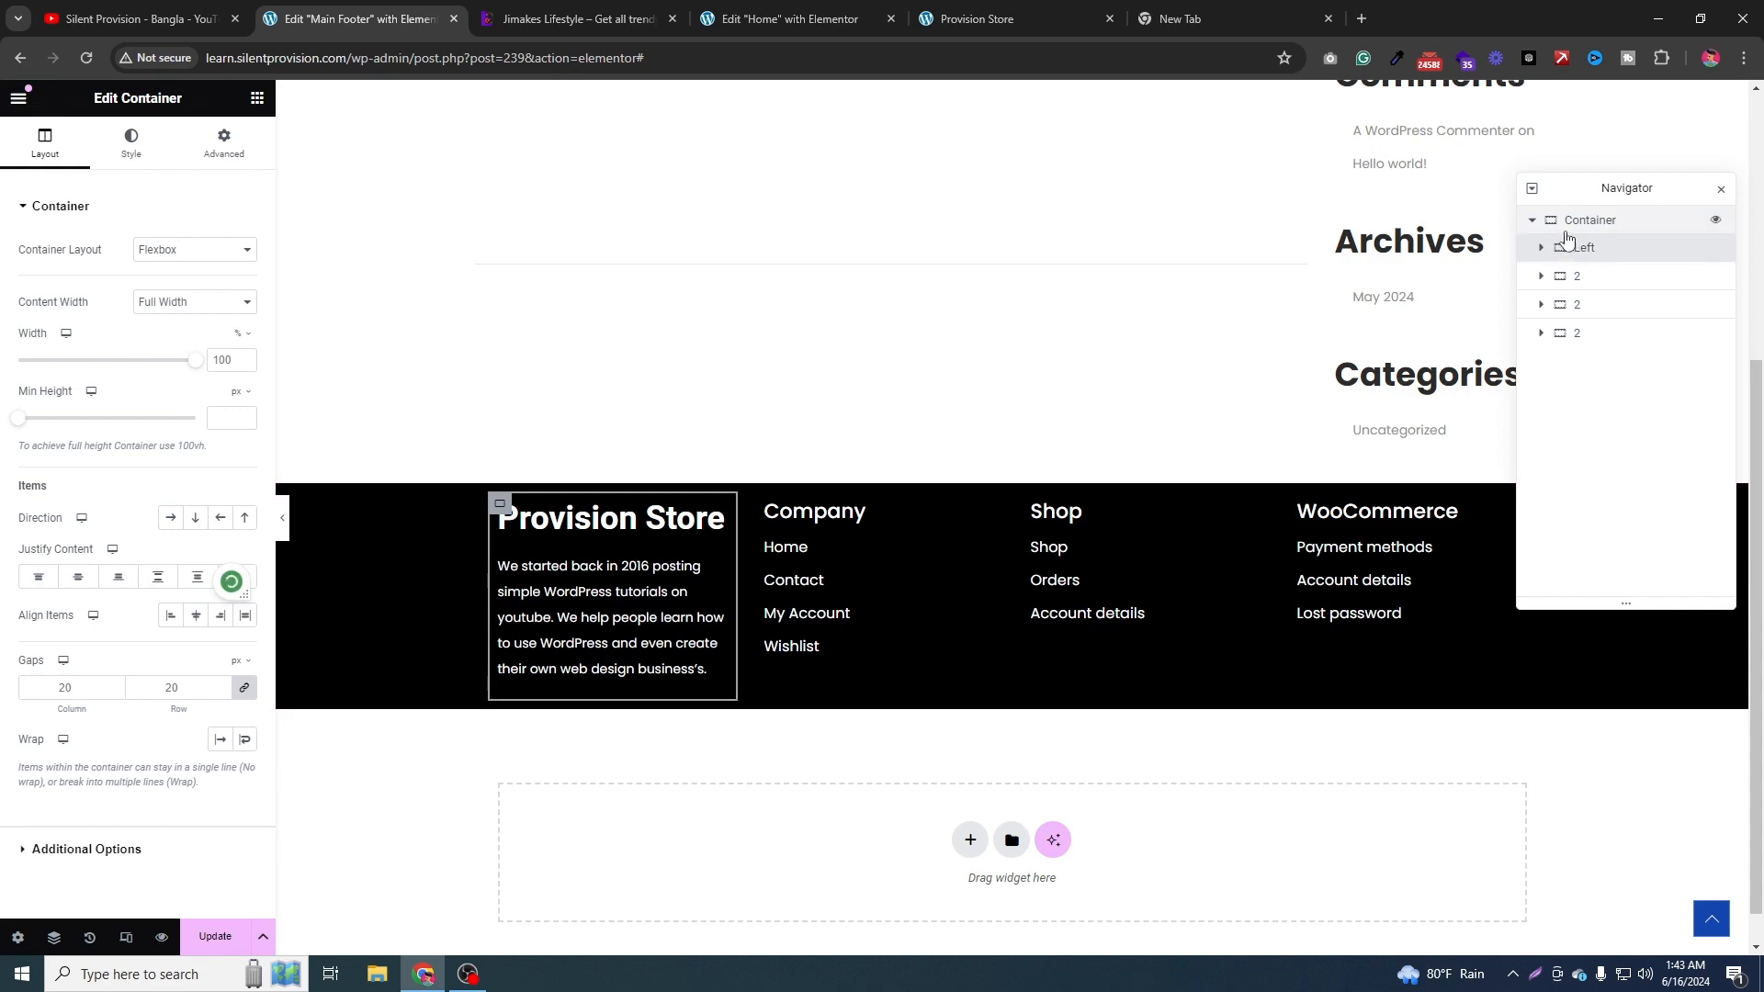
click(1562, 221)
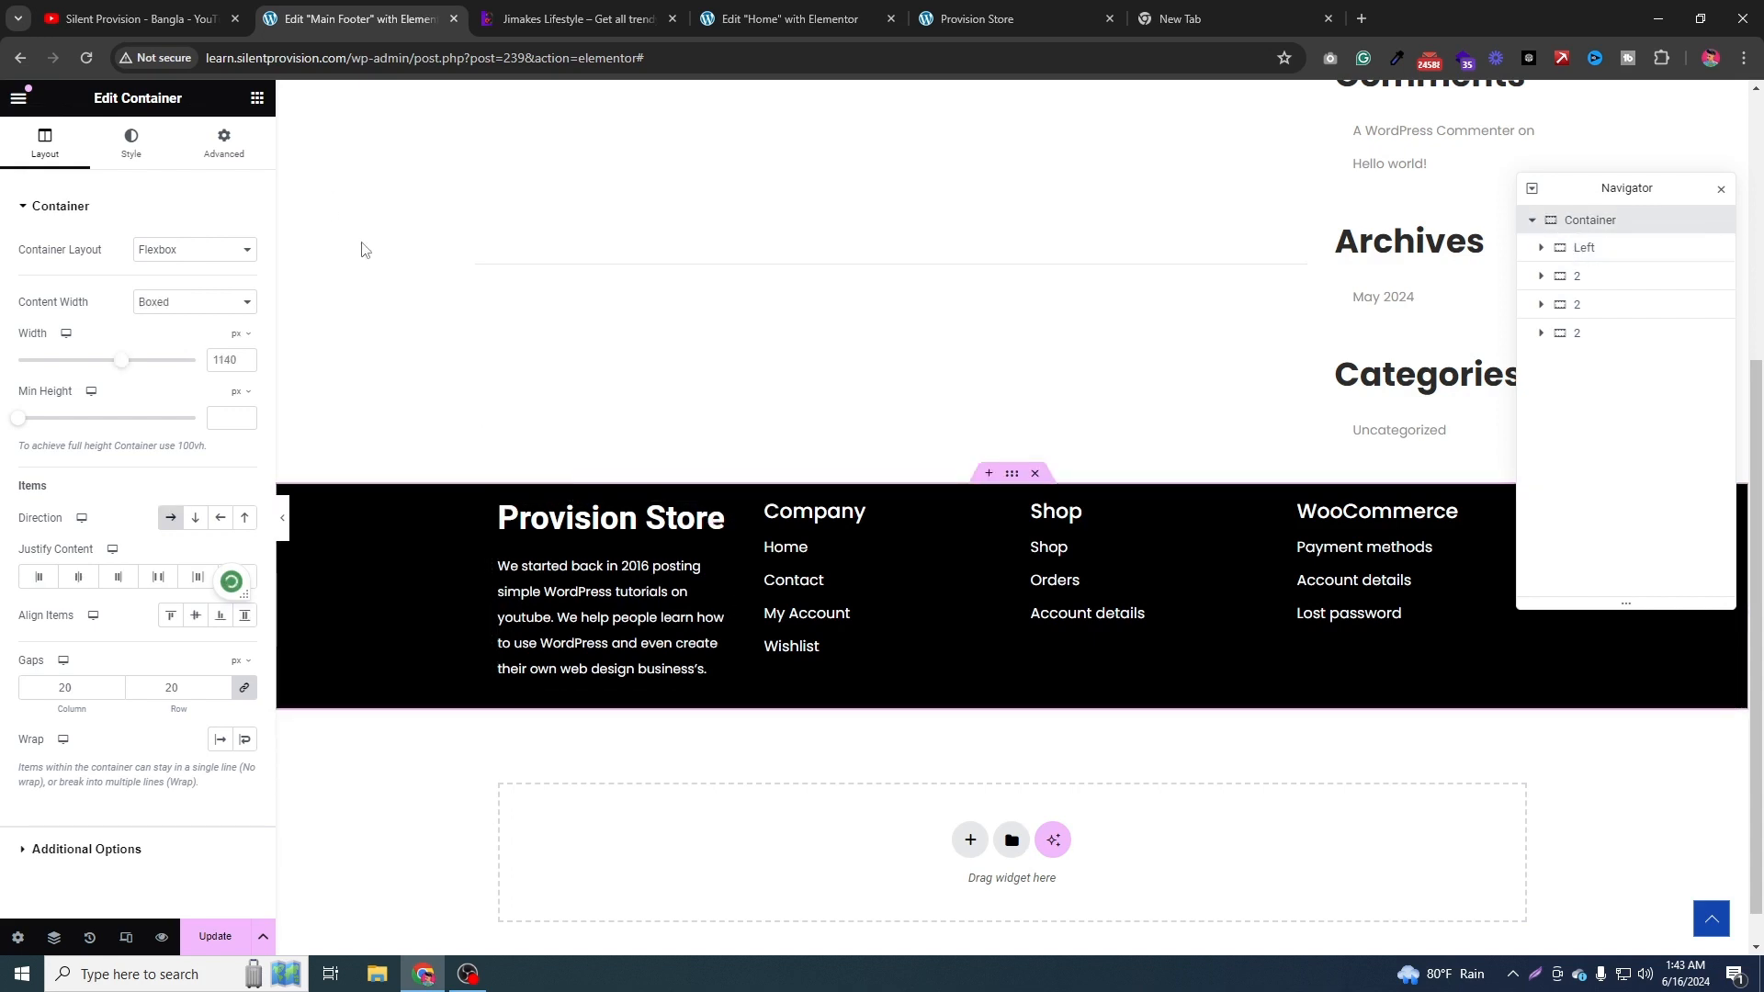
Try a white (#FFFFFF) Divider below the Wishlist heading in the Company column, and remove it.
click(257, 99)
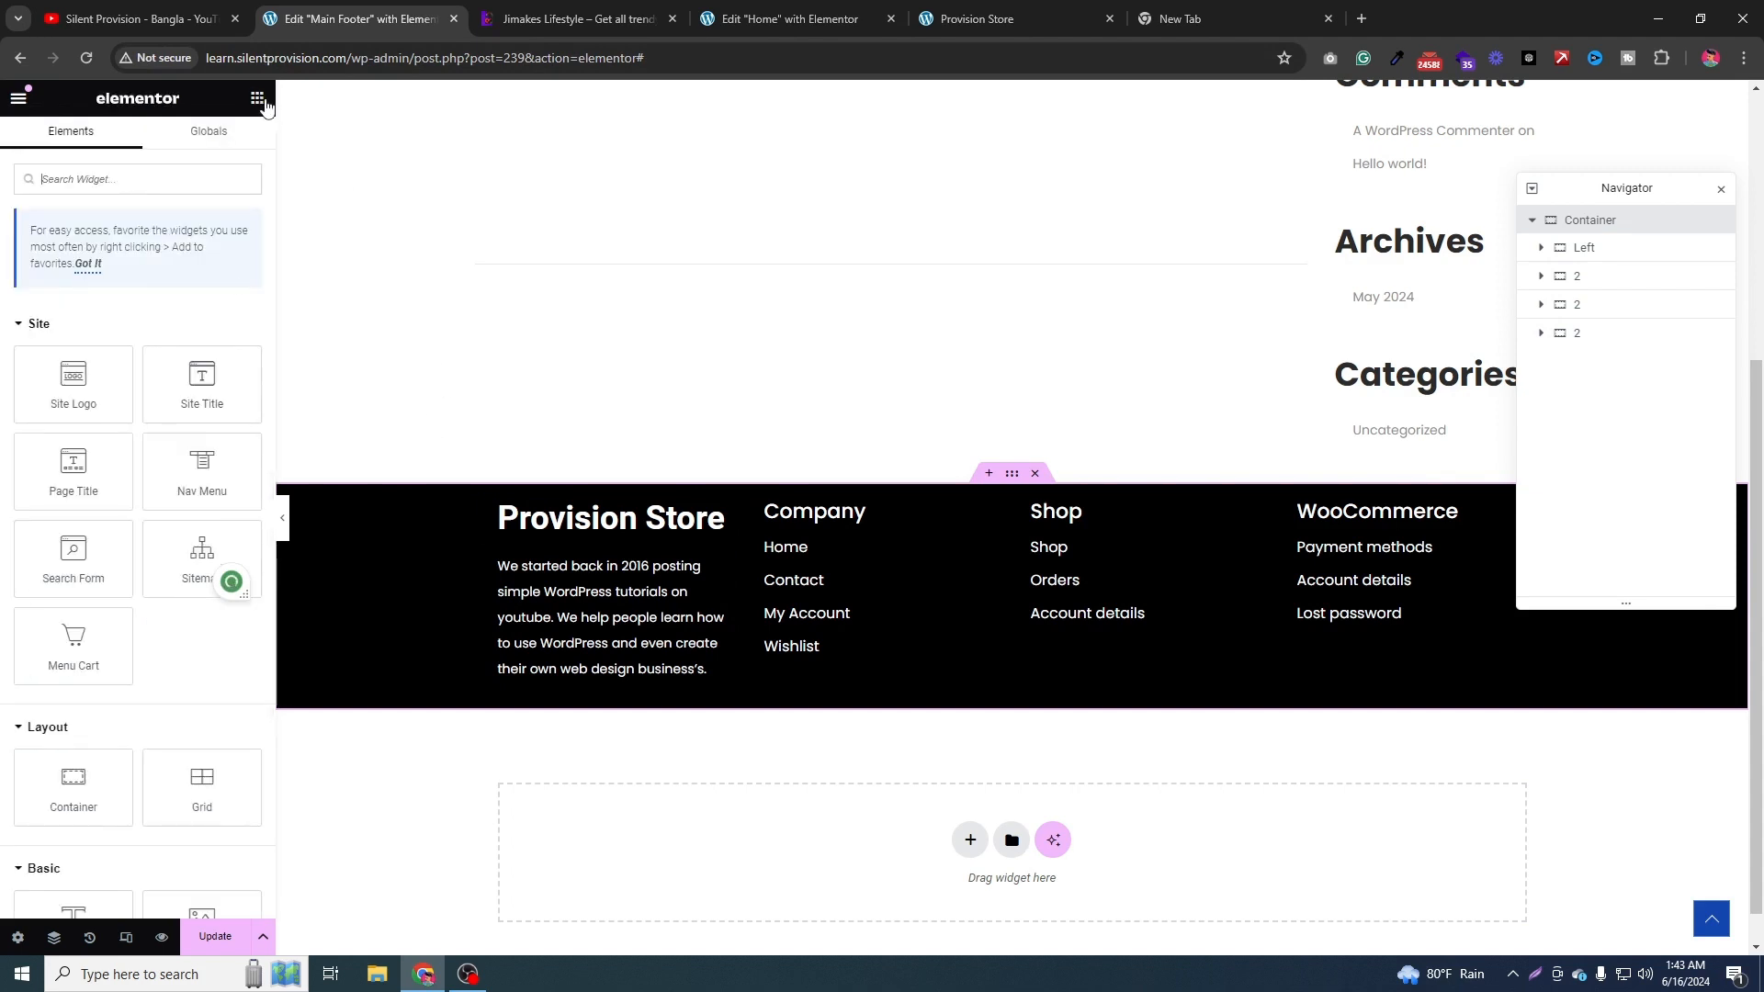
click(144, 190)
text(div)
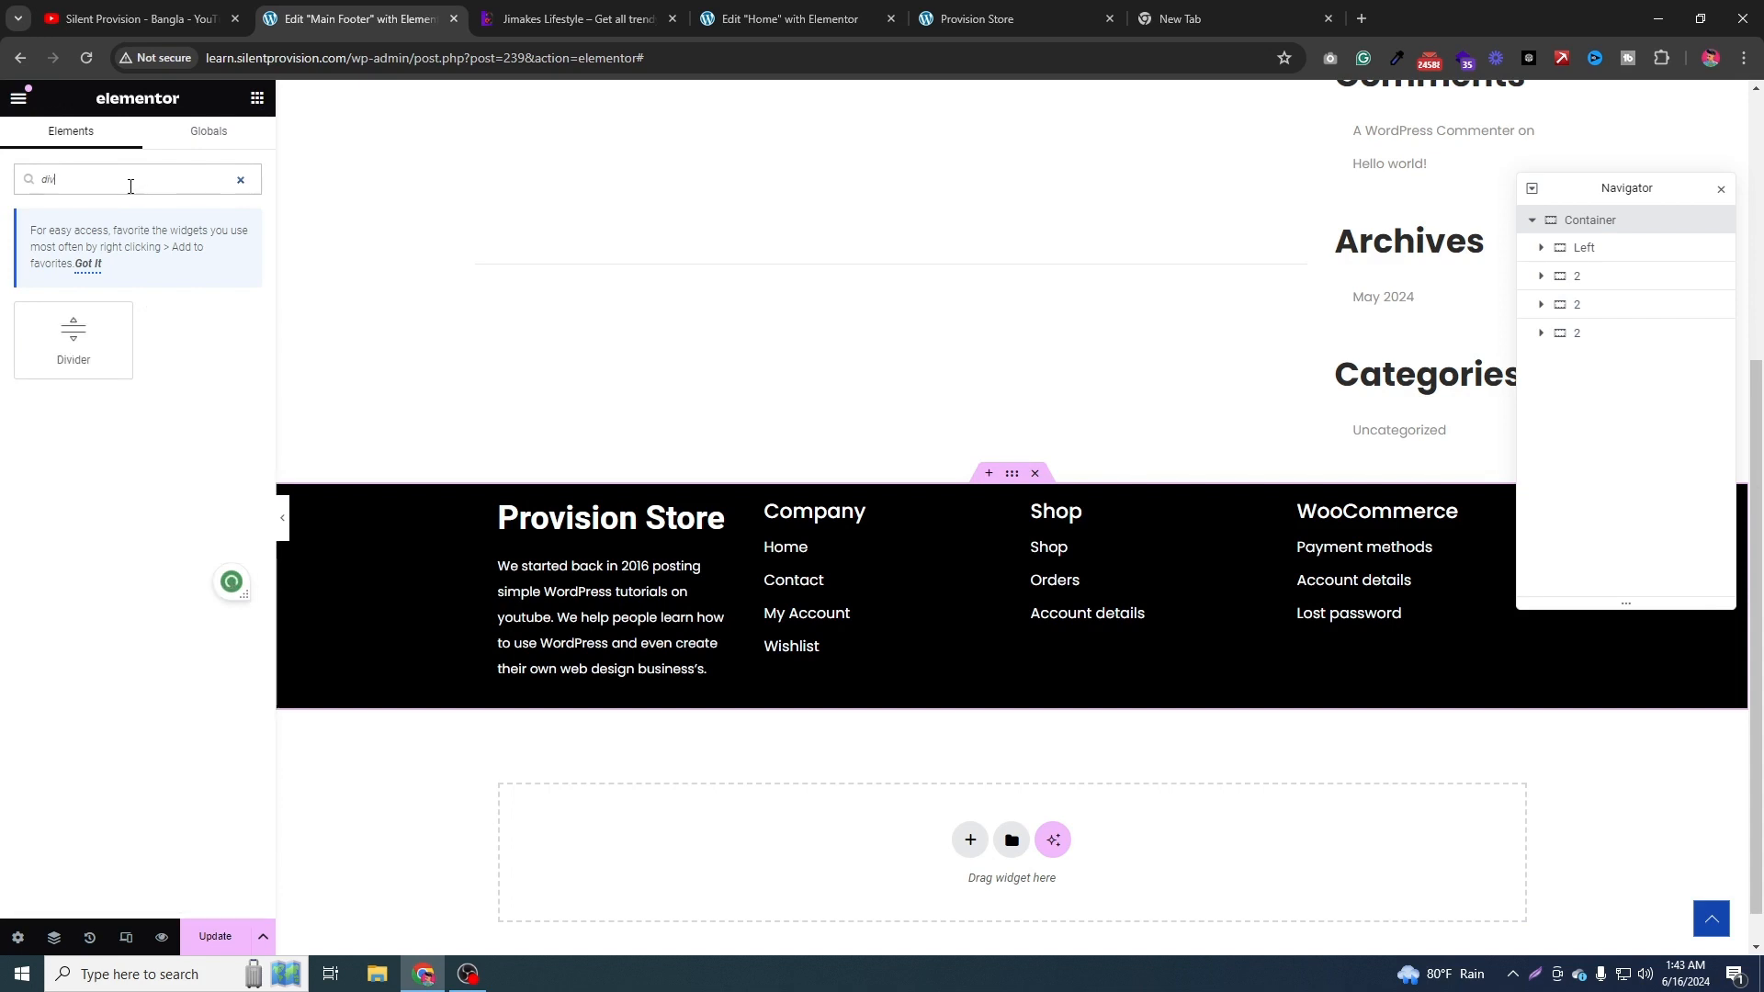
drag(113, 328, 869, 659)
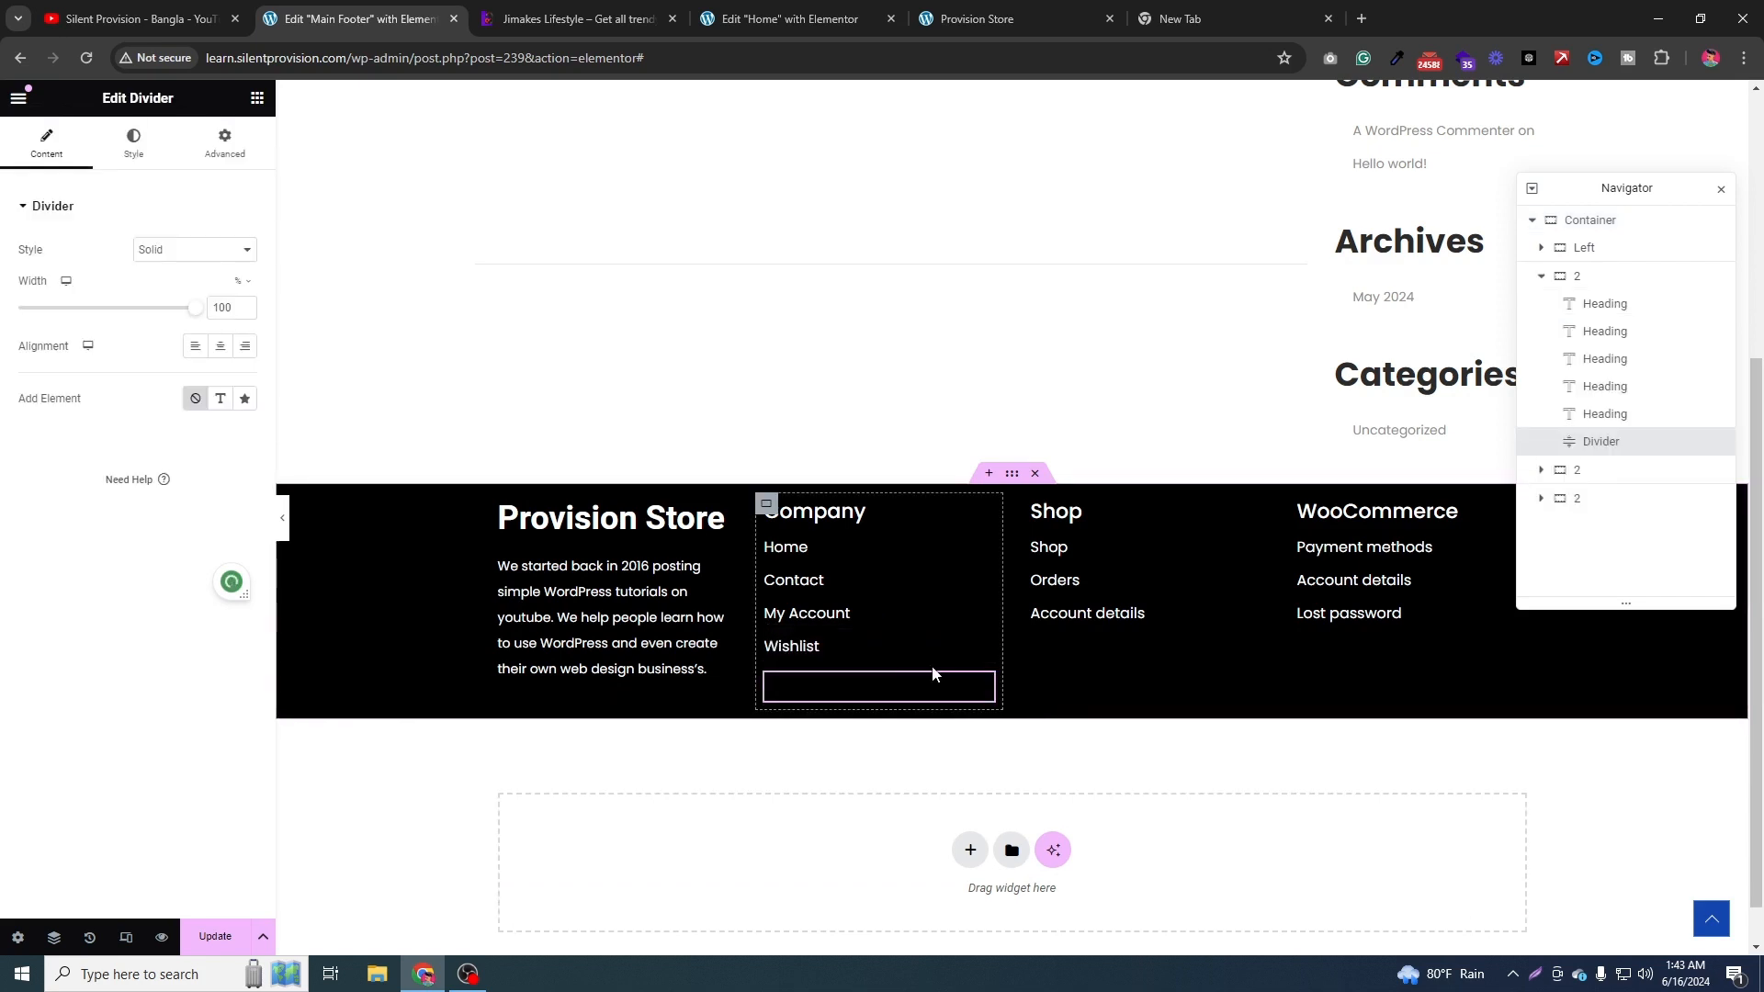
click(133, 145)
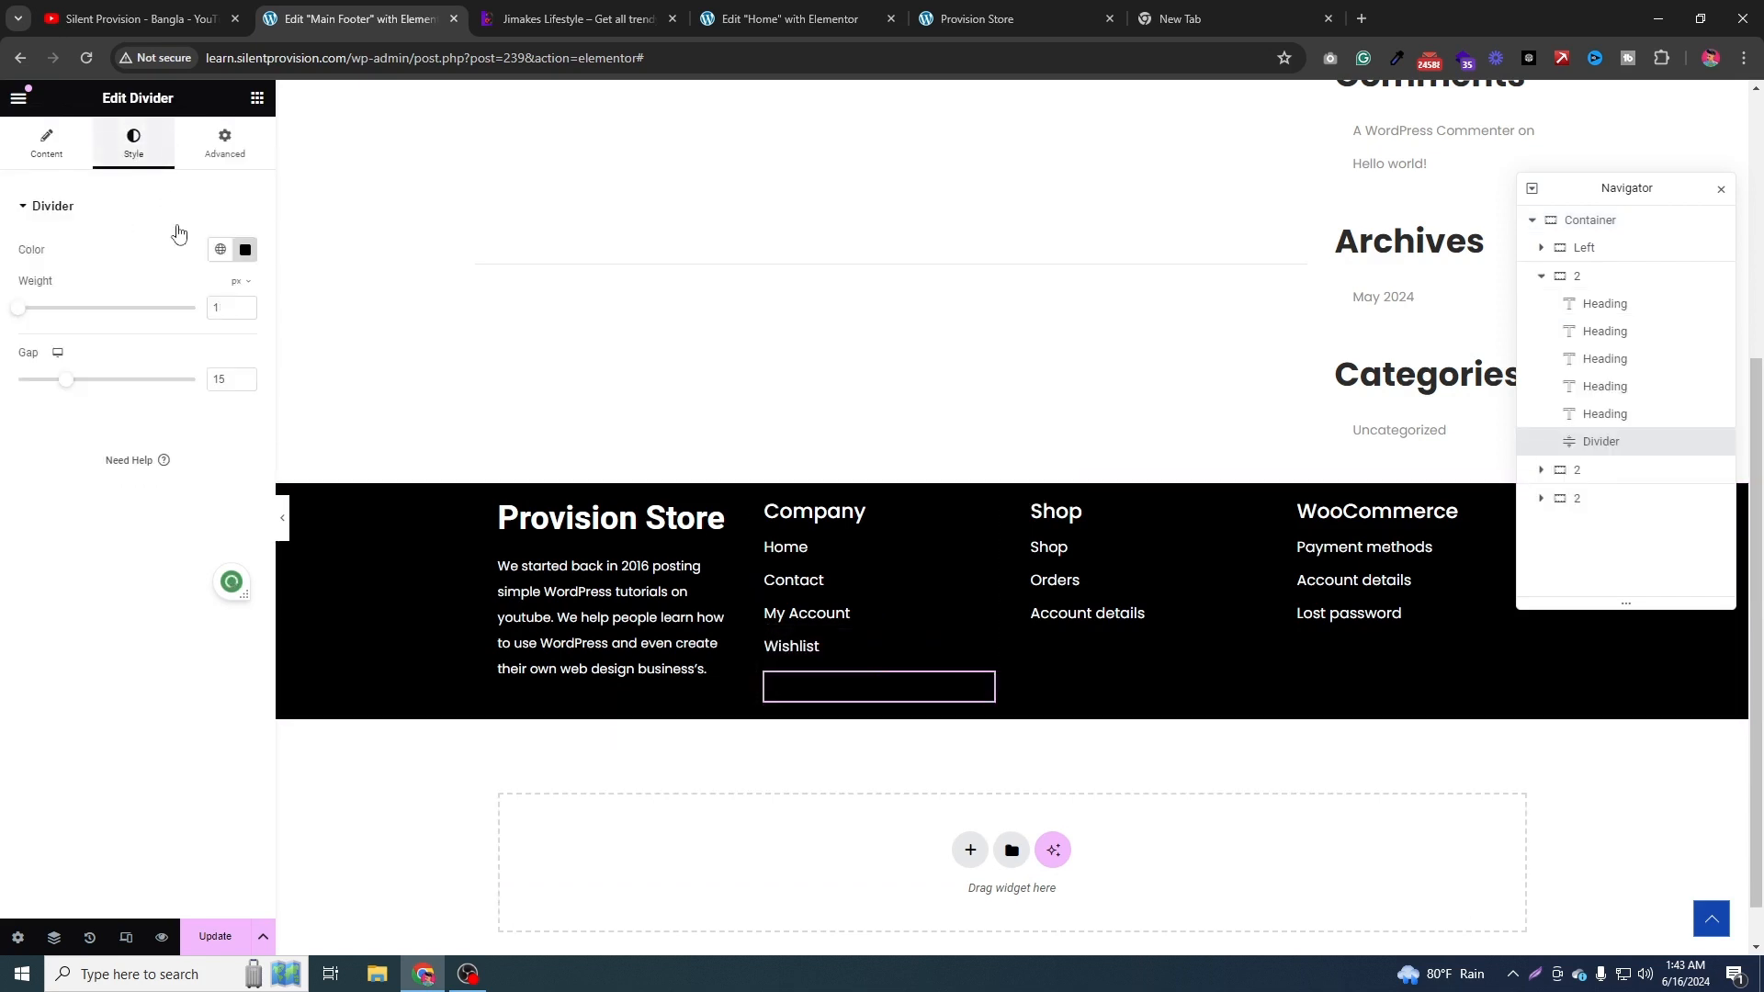
click(245, 249)
drag(249, 383, 4, 296)
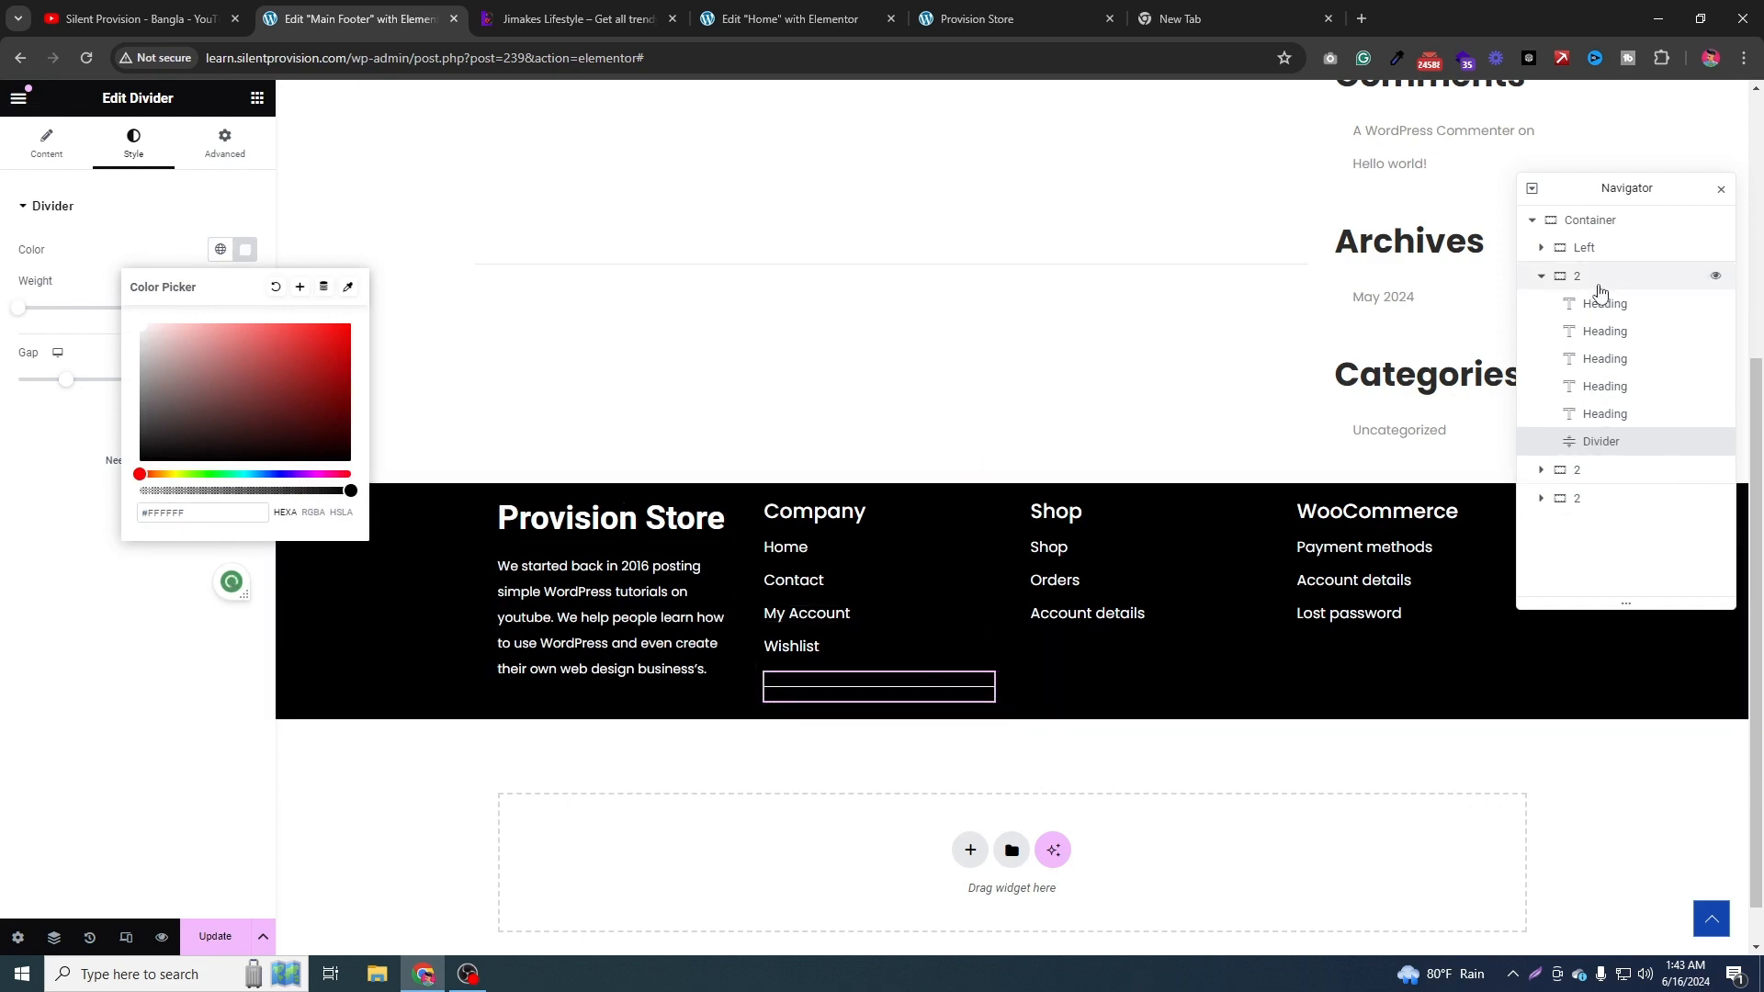
right_click(1603, 442)
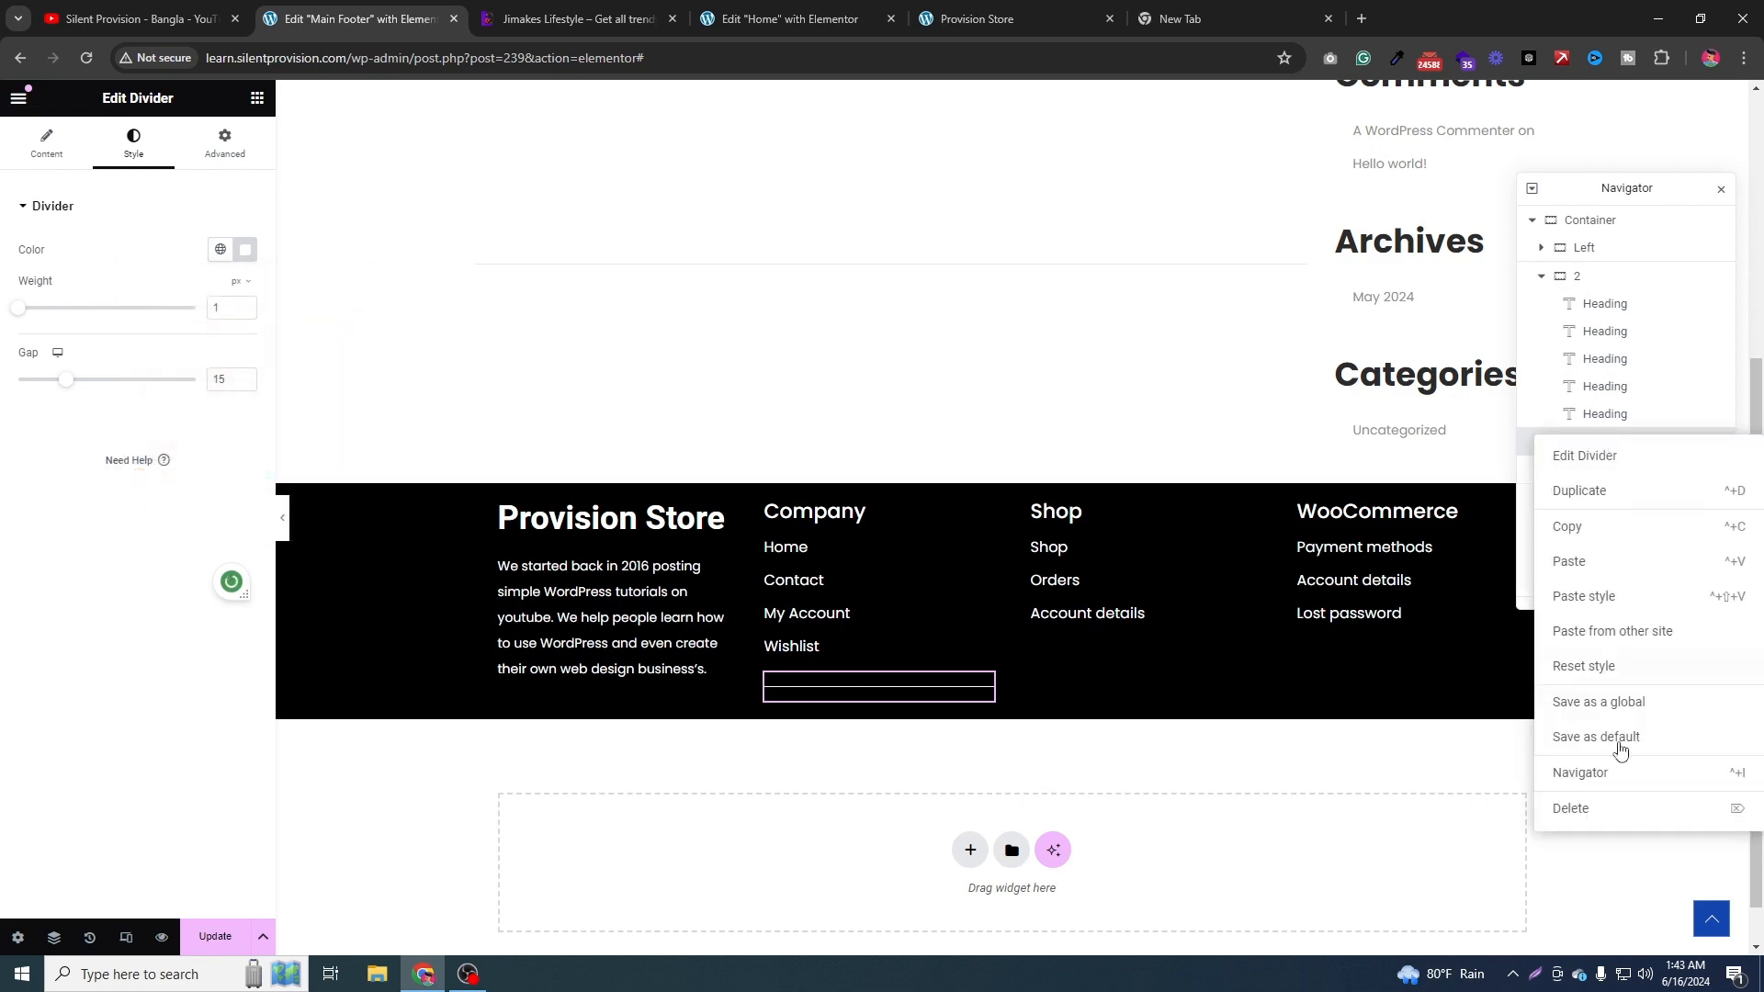
click(1604, 809)
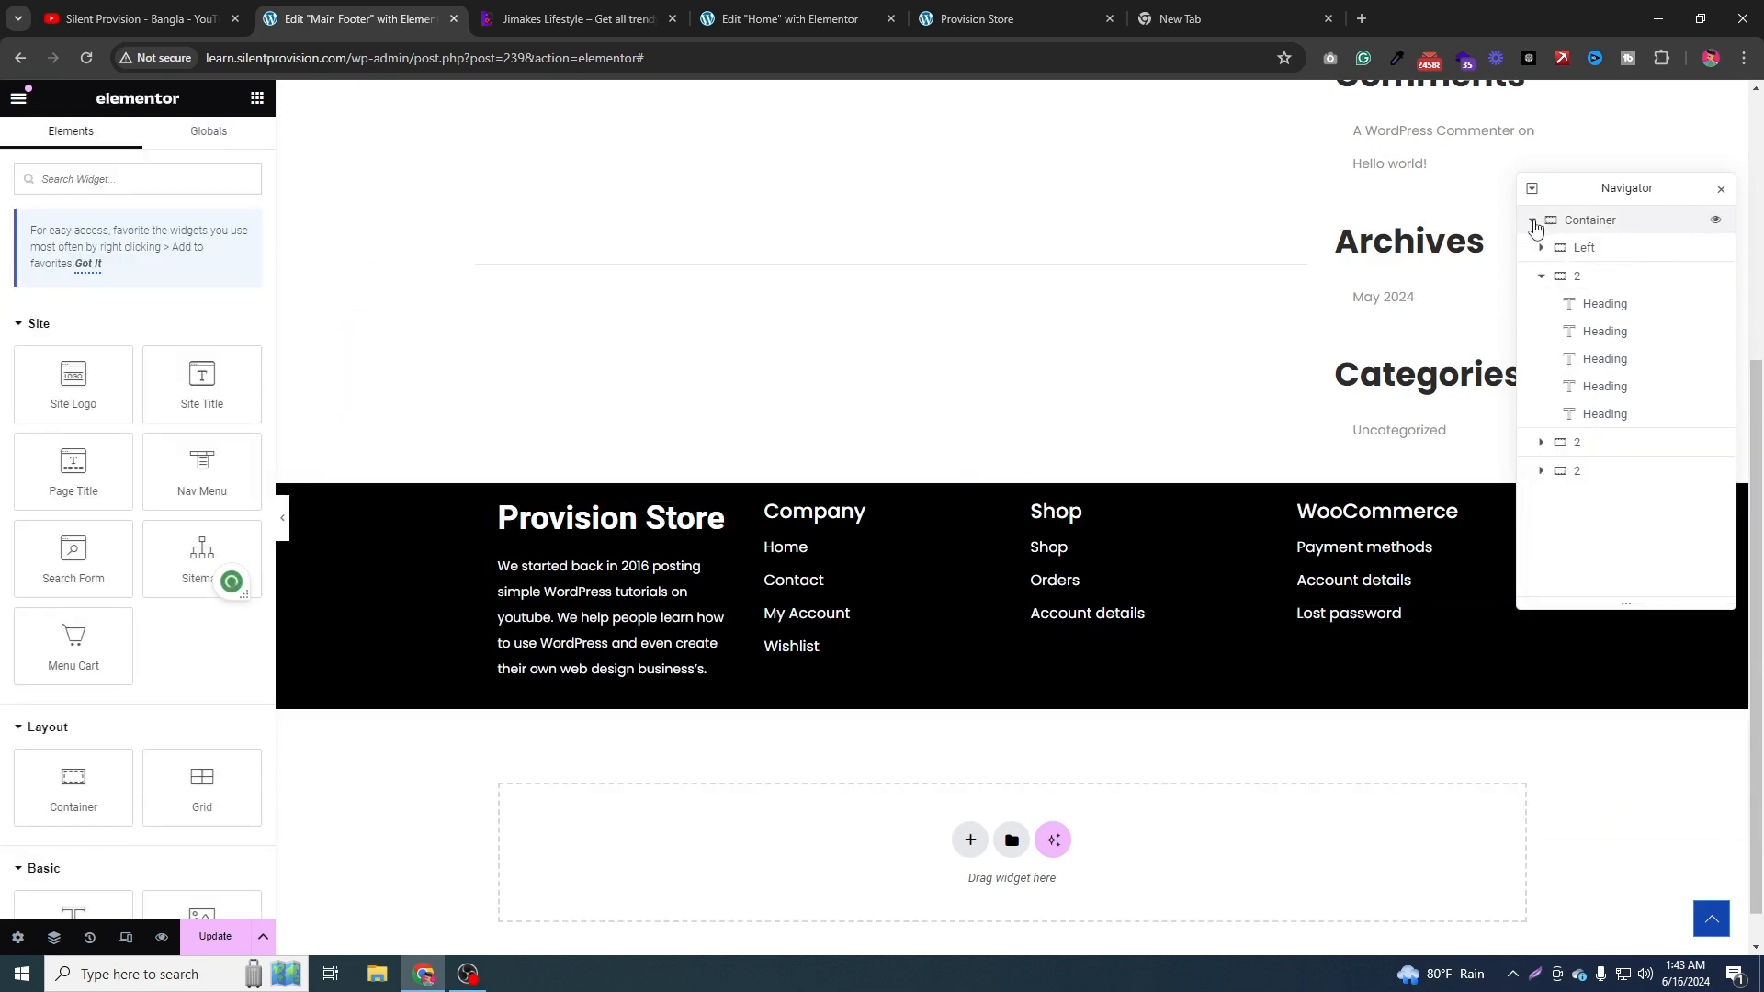
Add an empty container inside the outer footer container, ahead of the Left column.
right_click(1575, 228)
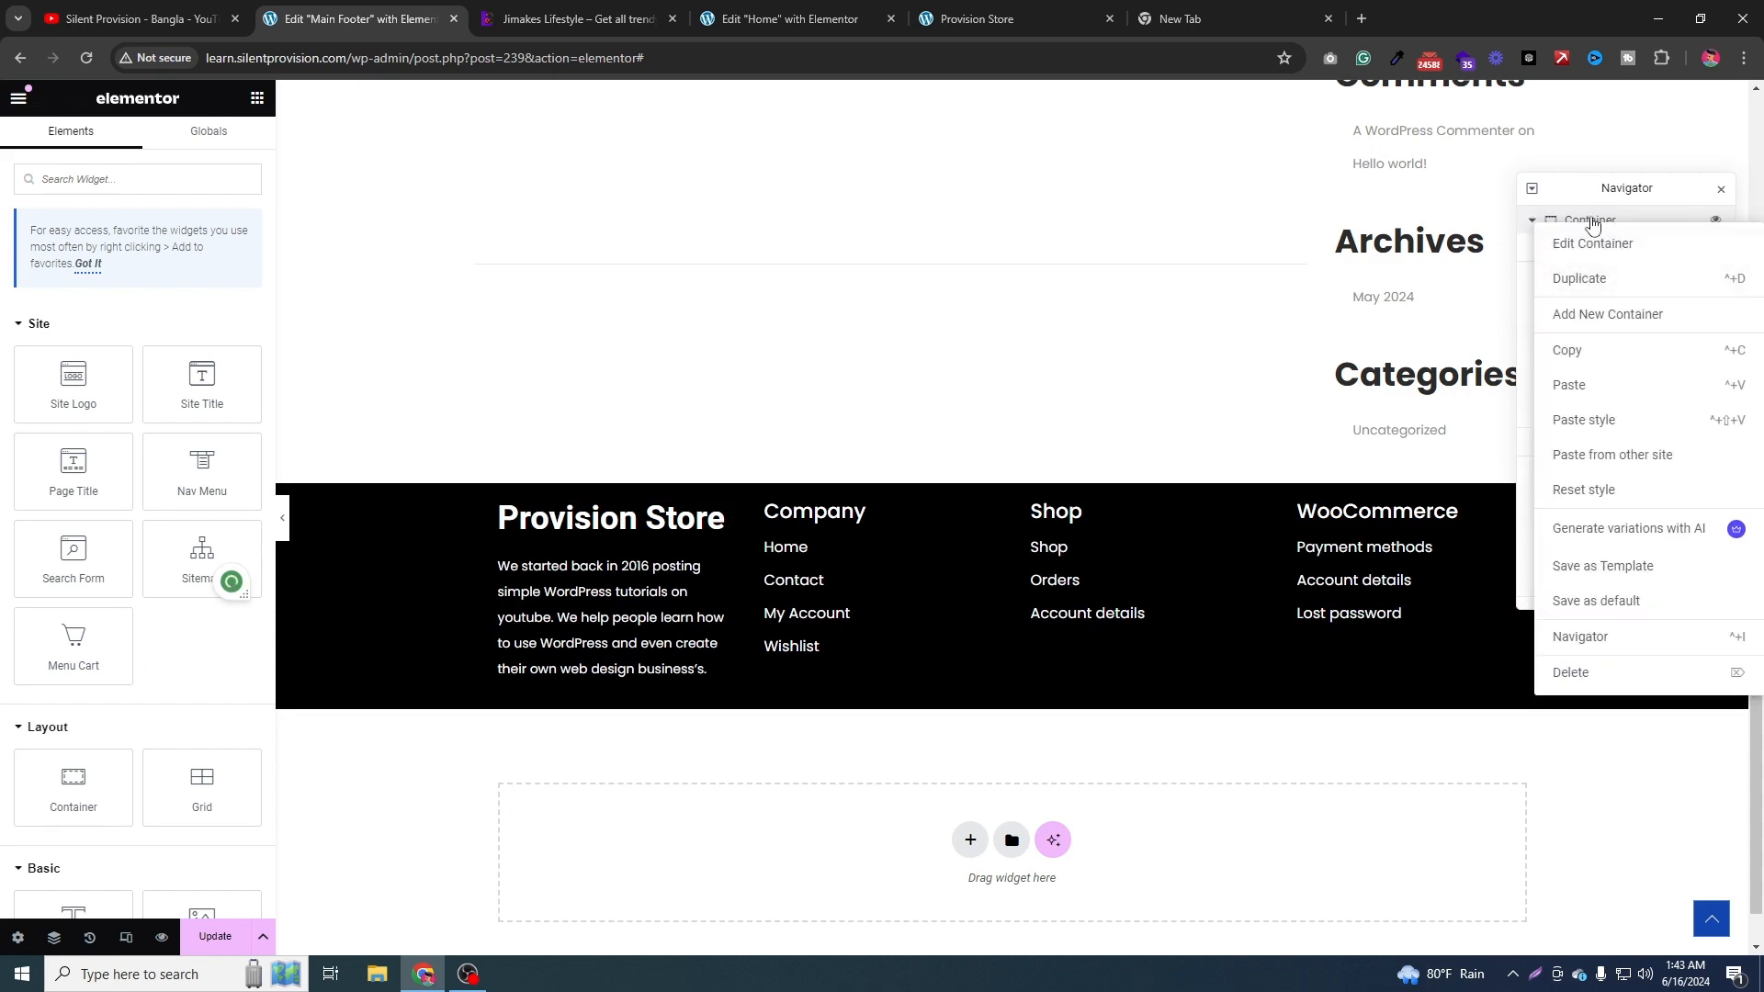
click(1592, 239)
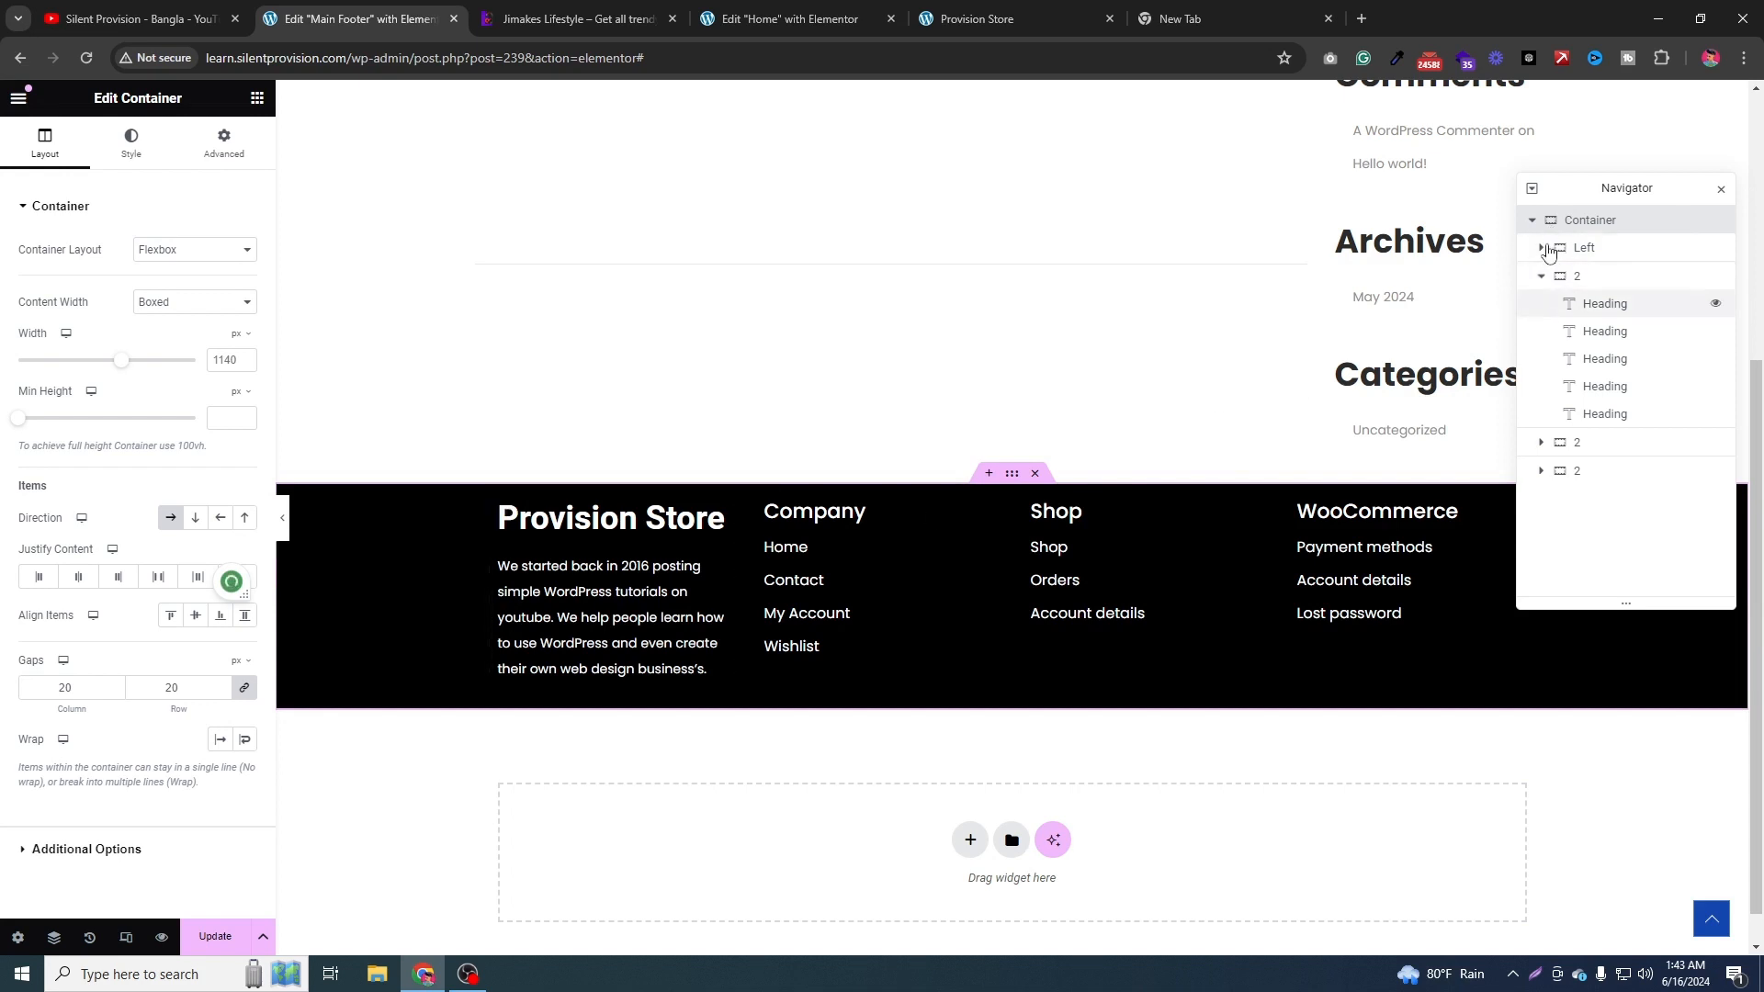
click(1544, 249)
click(1543, 248)
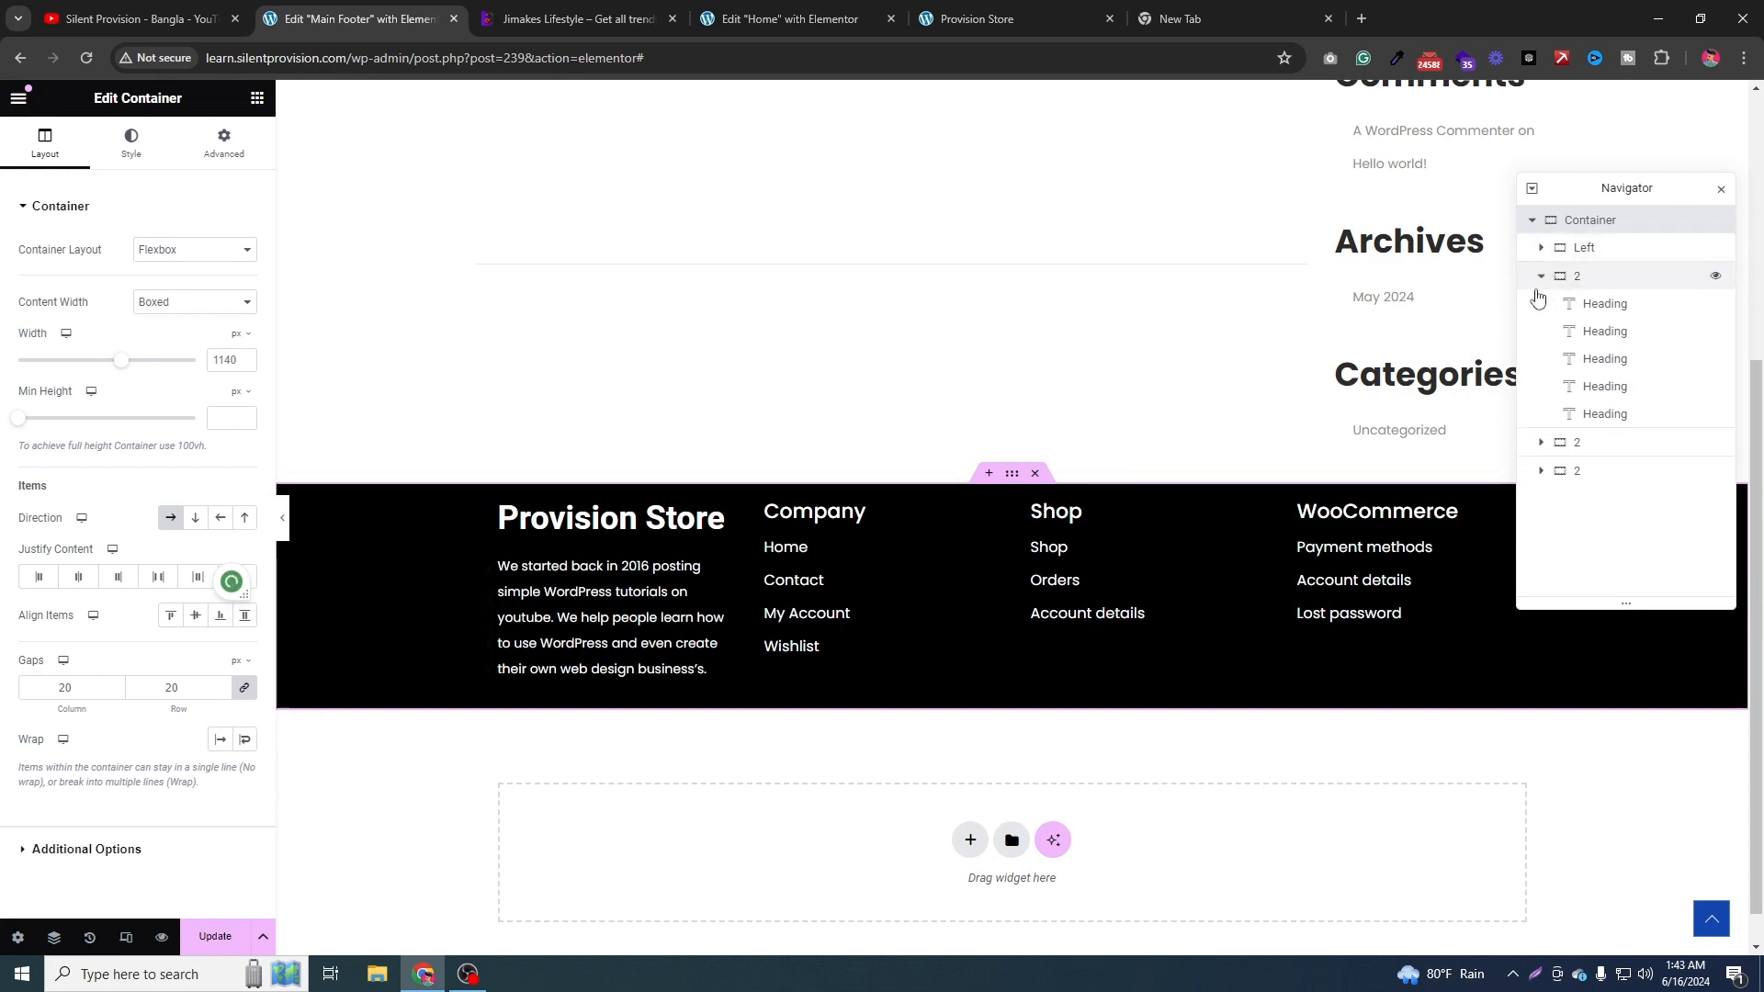
click(1544, 277)
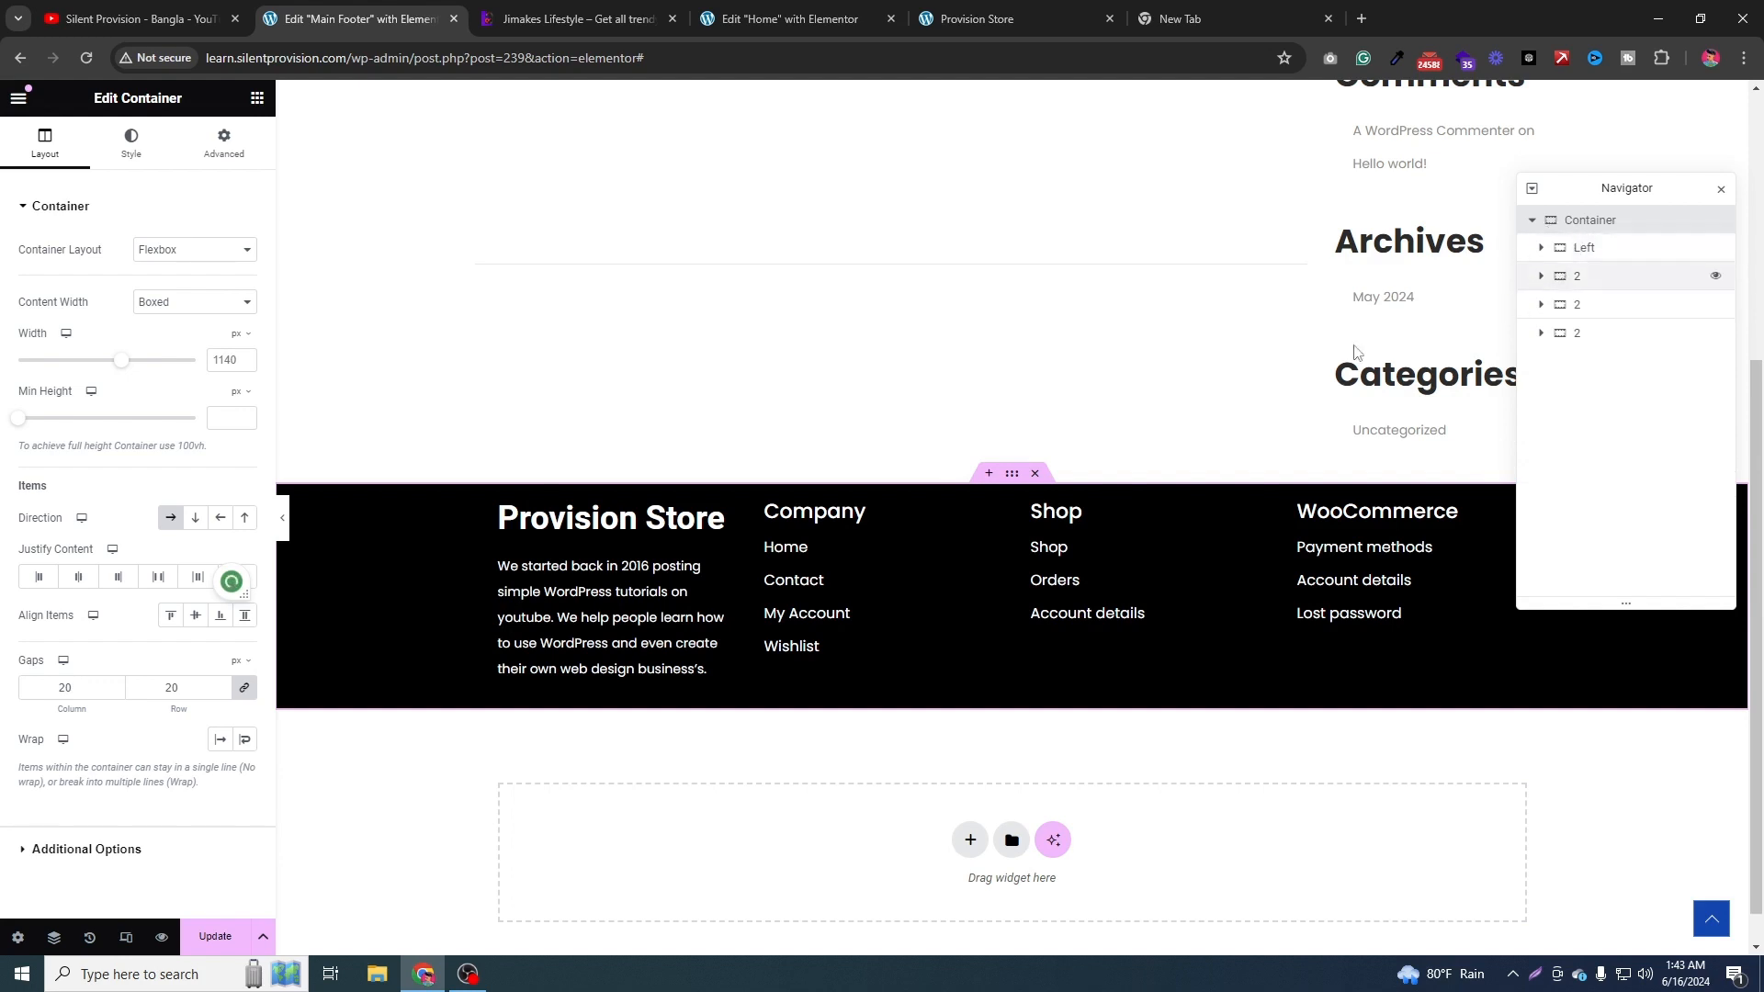
click(257, 97)
drag(74, 782, 504, 500)
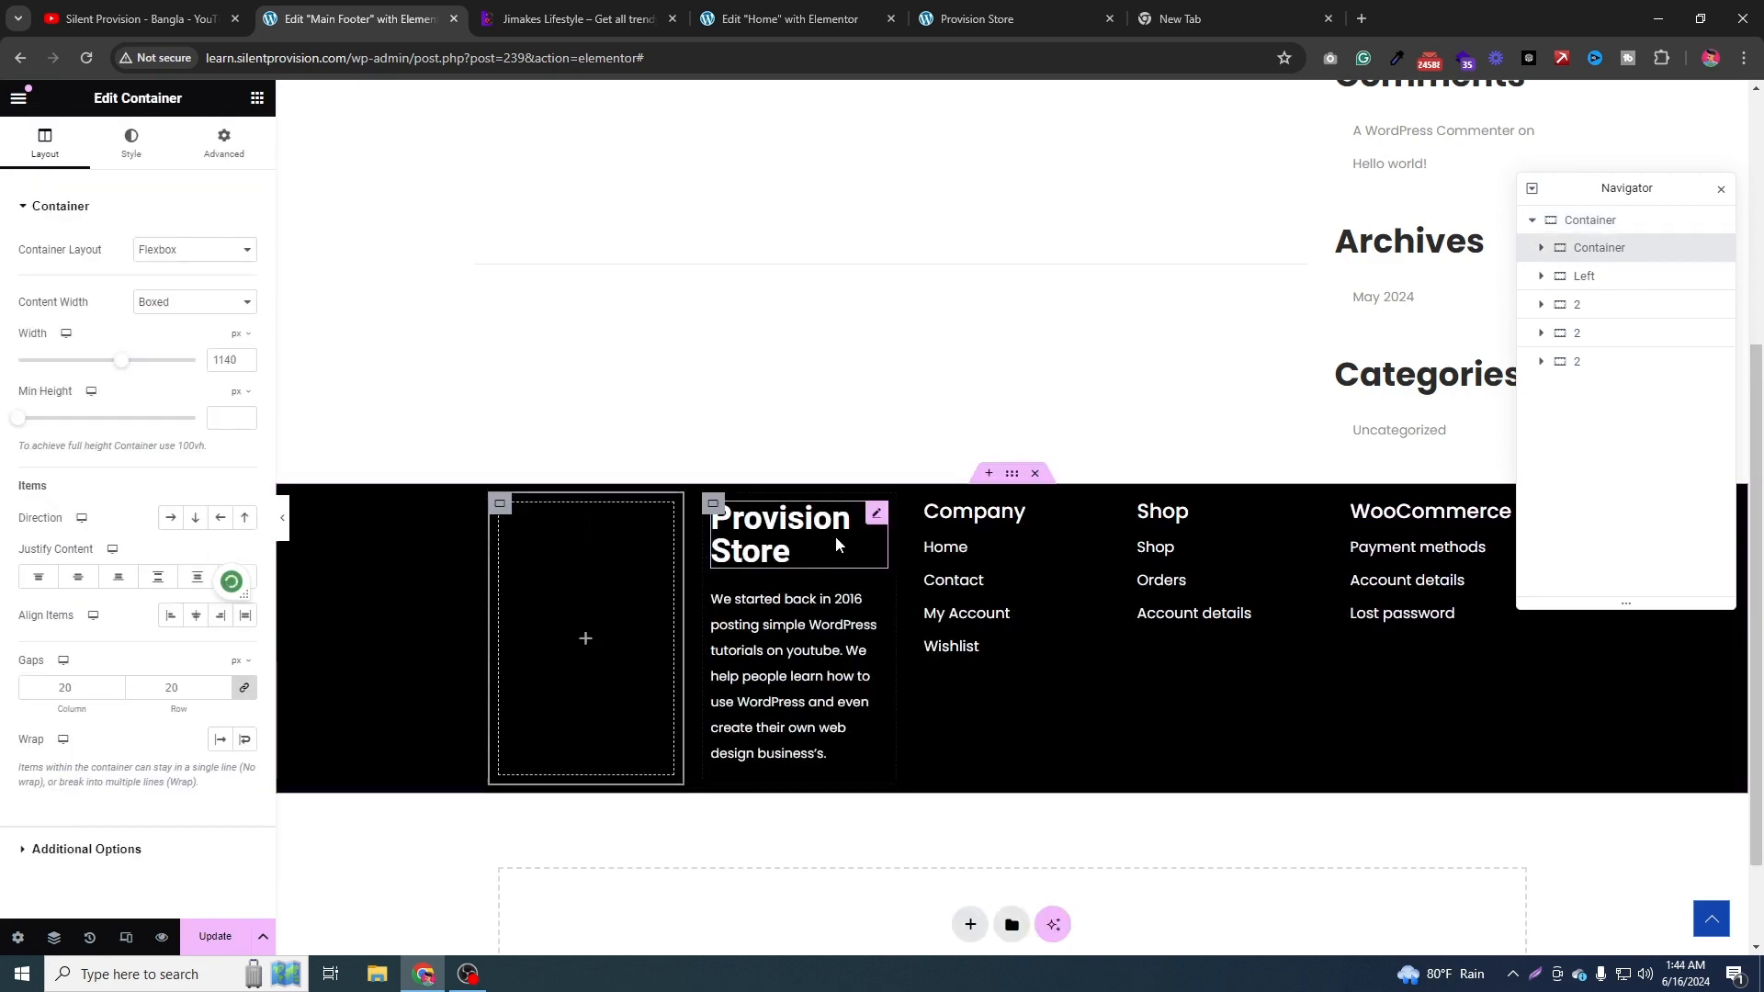
Move the Left column into the new container, with the Company and Shop columns nested inside Left.
click(1542, 249)
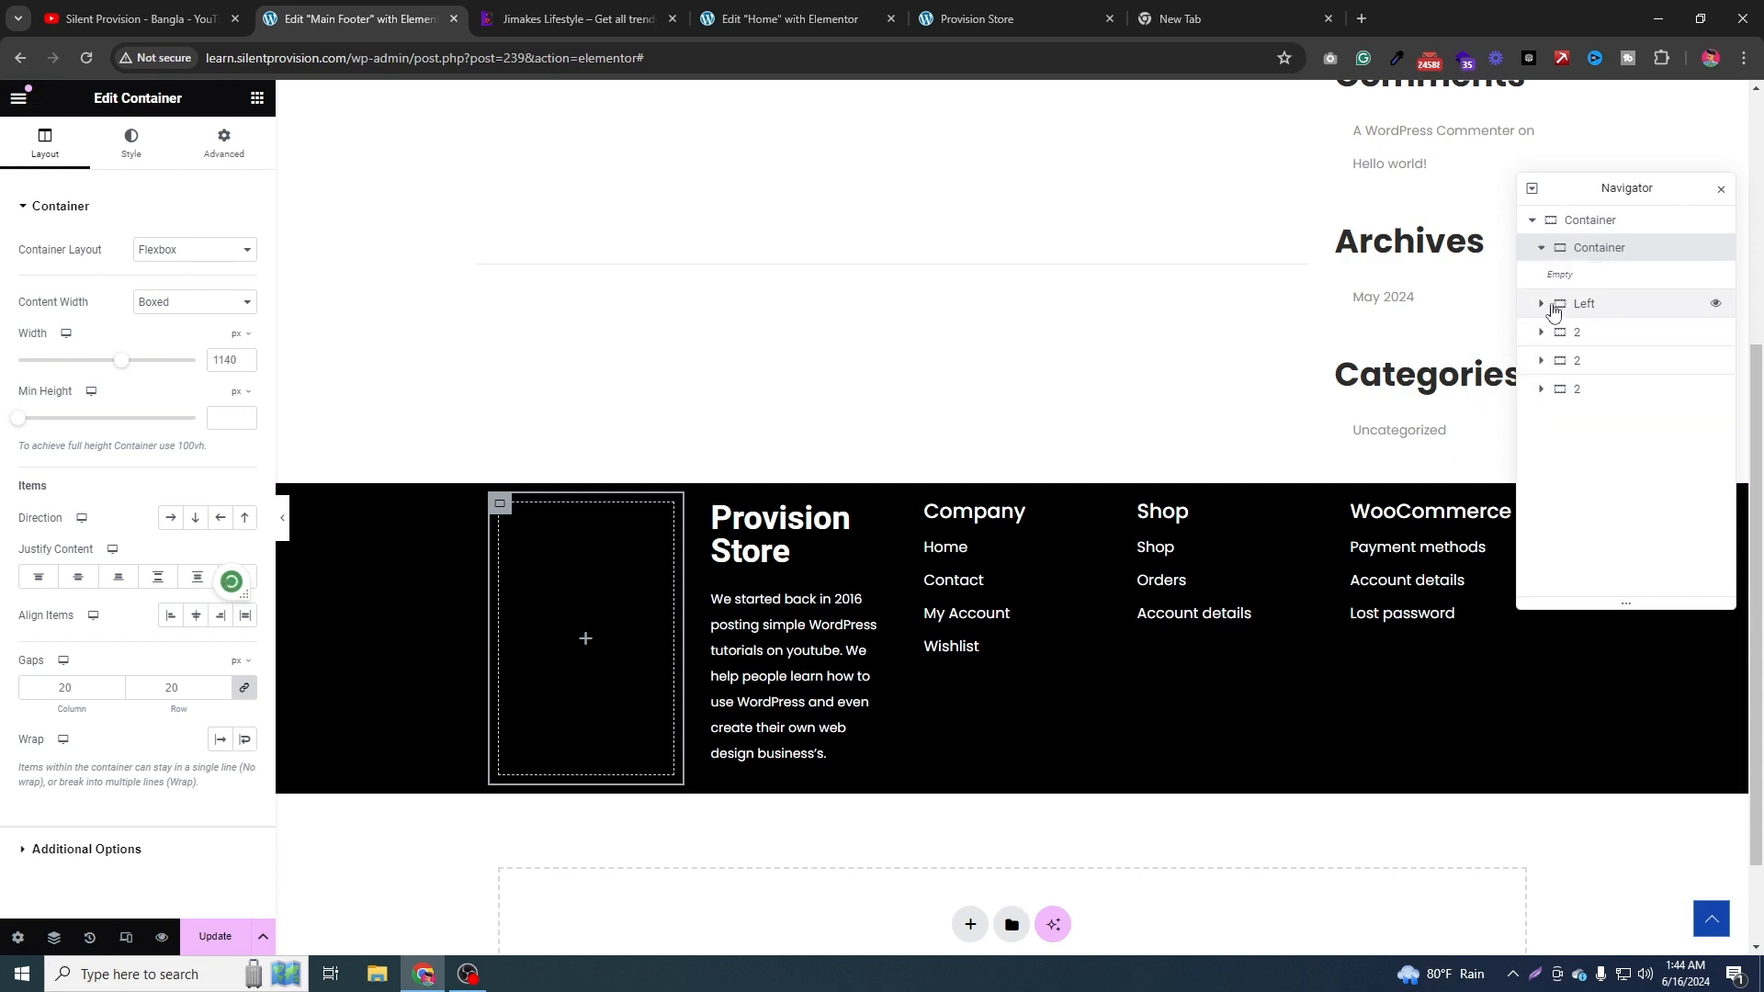
click(1553, 311)
drag(1599, 274, 1647, 474)
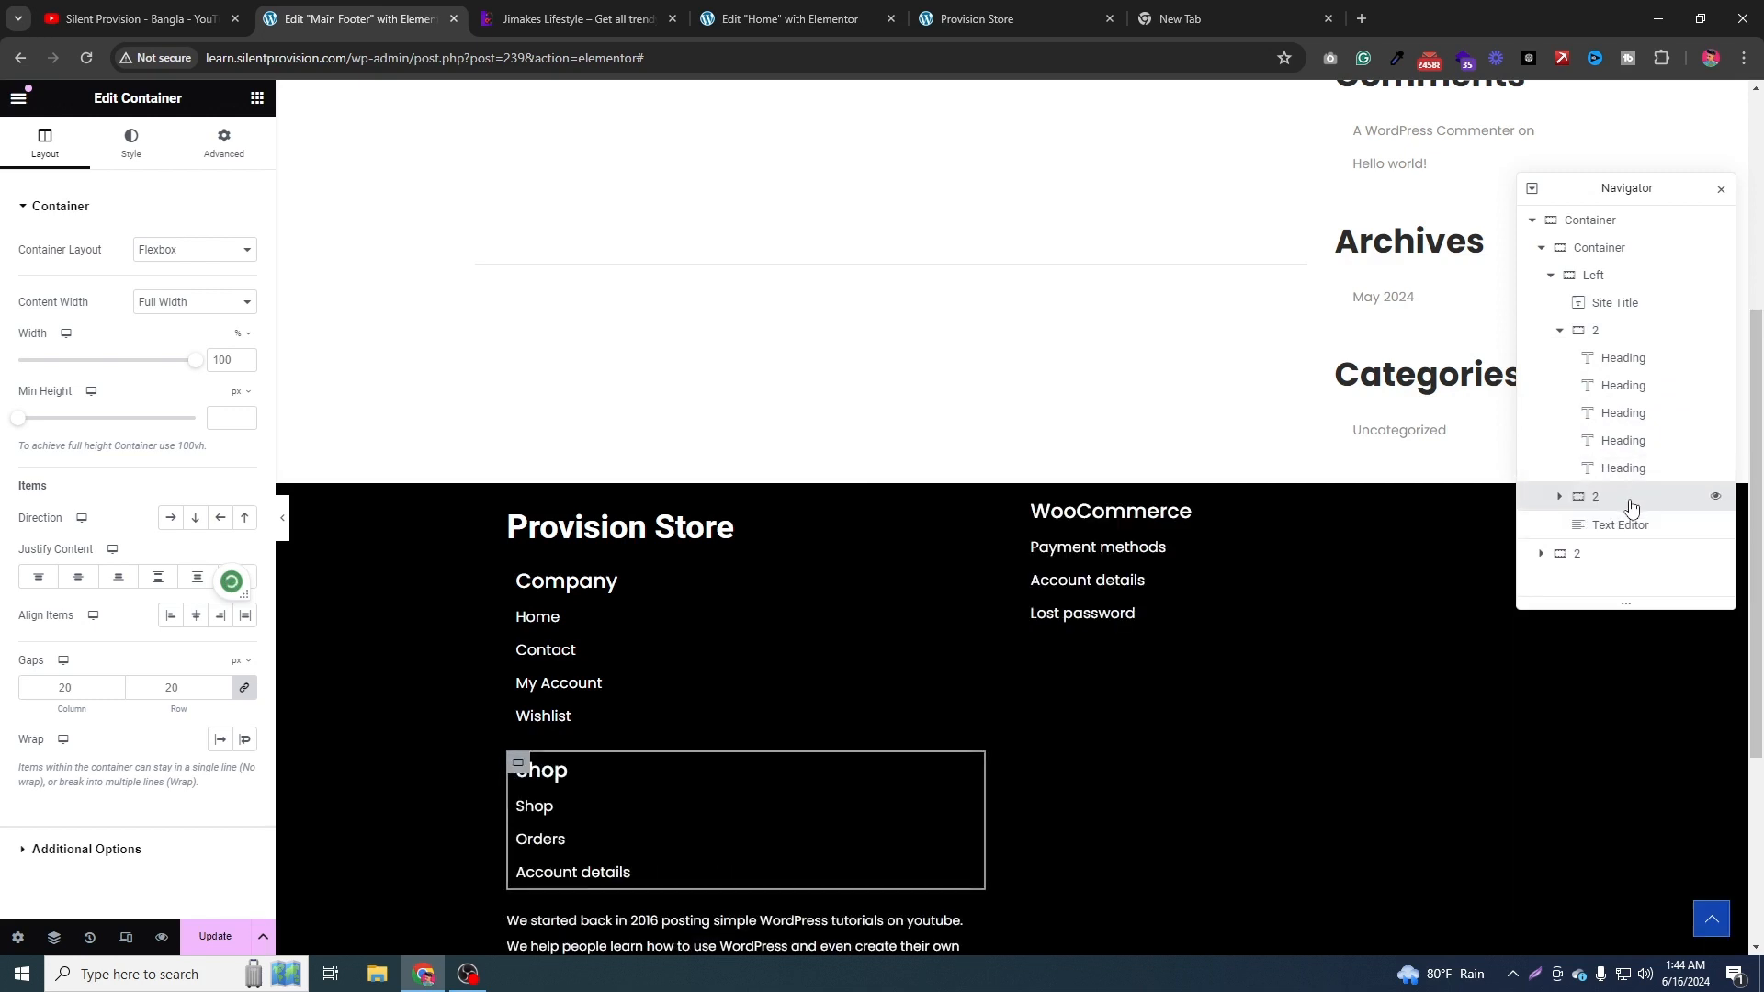
Reorder the Left container so the Text Editor comes directly after the Site Title, ahead of the Company and Shop columns.
click(1560, 330)
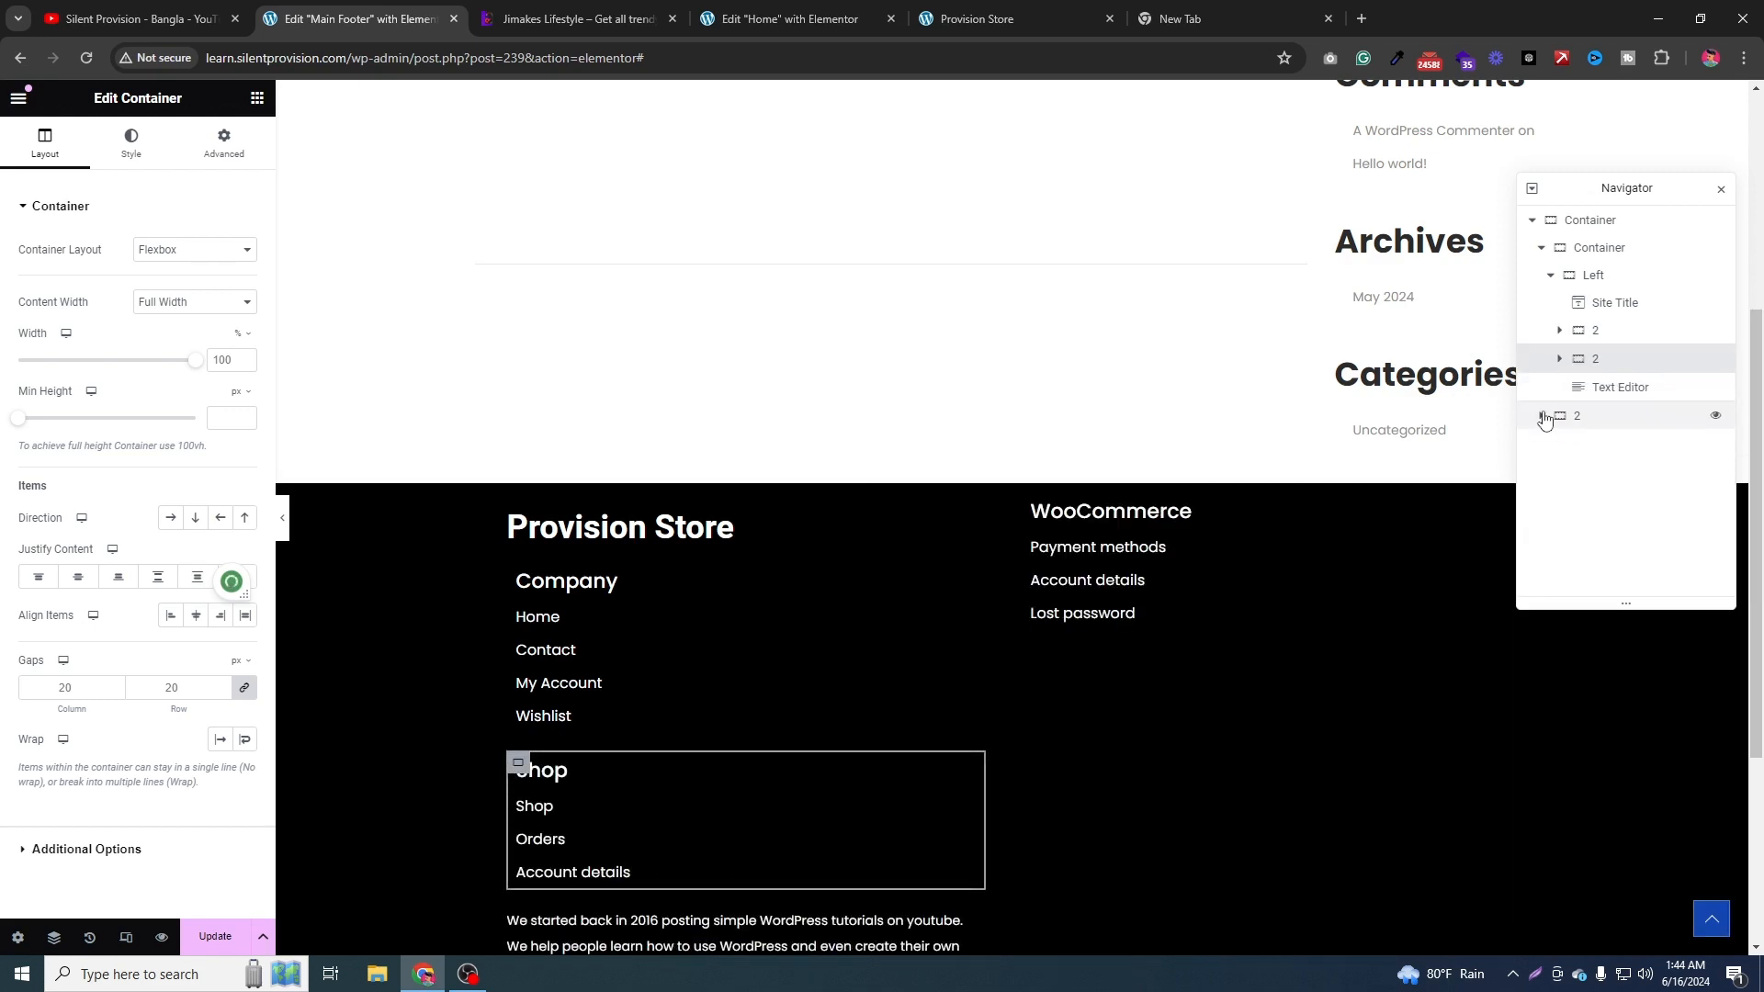
drag(1590, 395, 1598, 338)
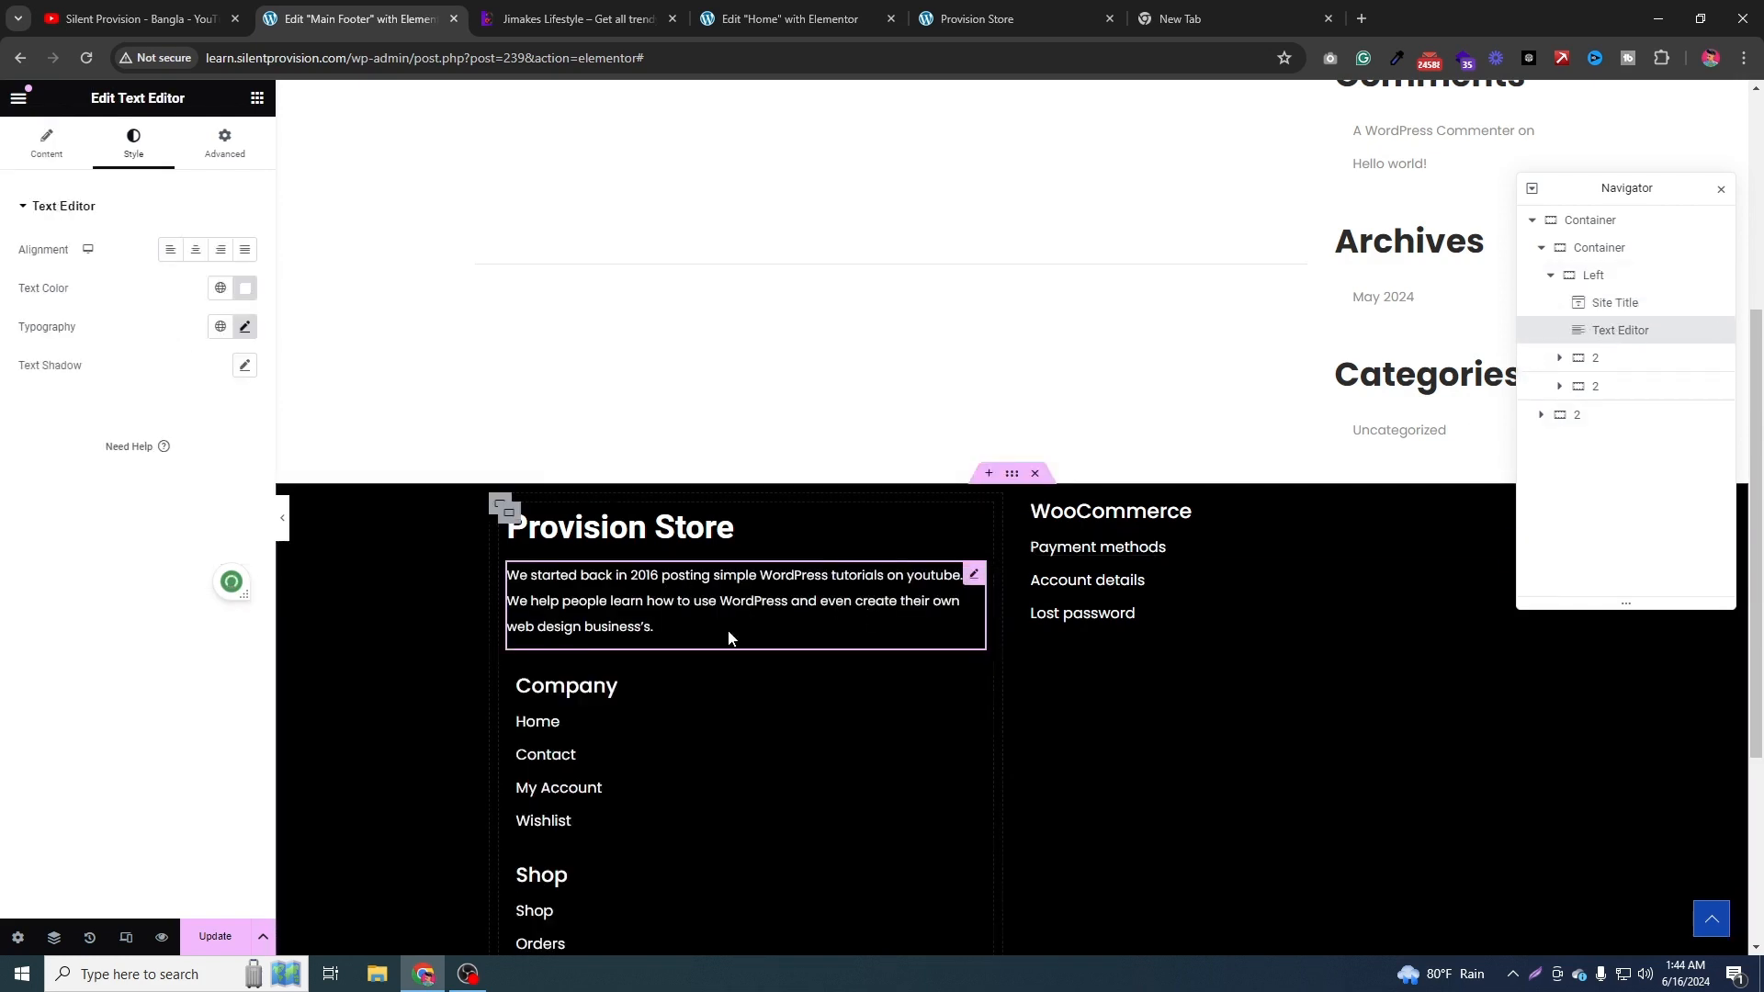
scroll(701, 634, down, 2)
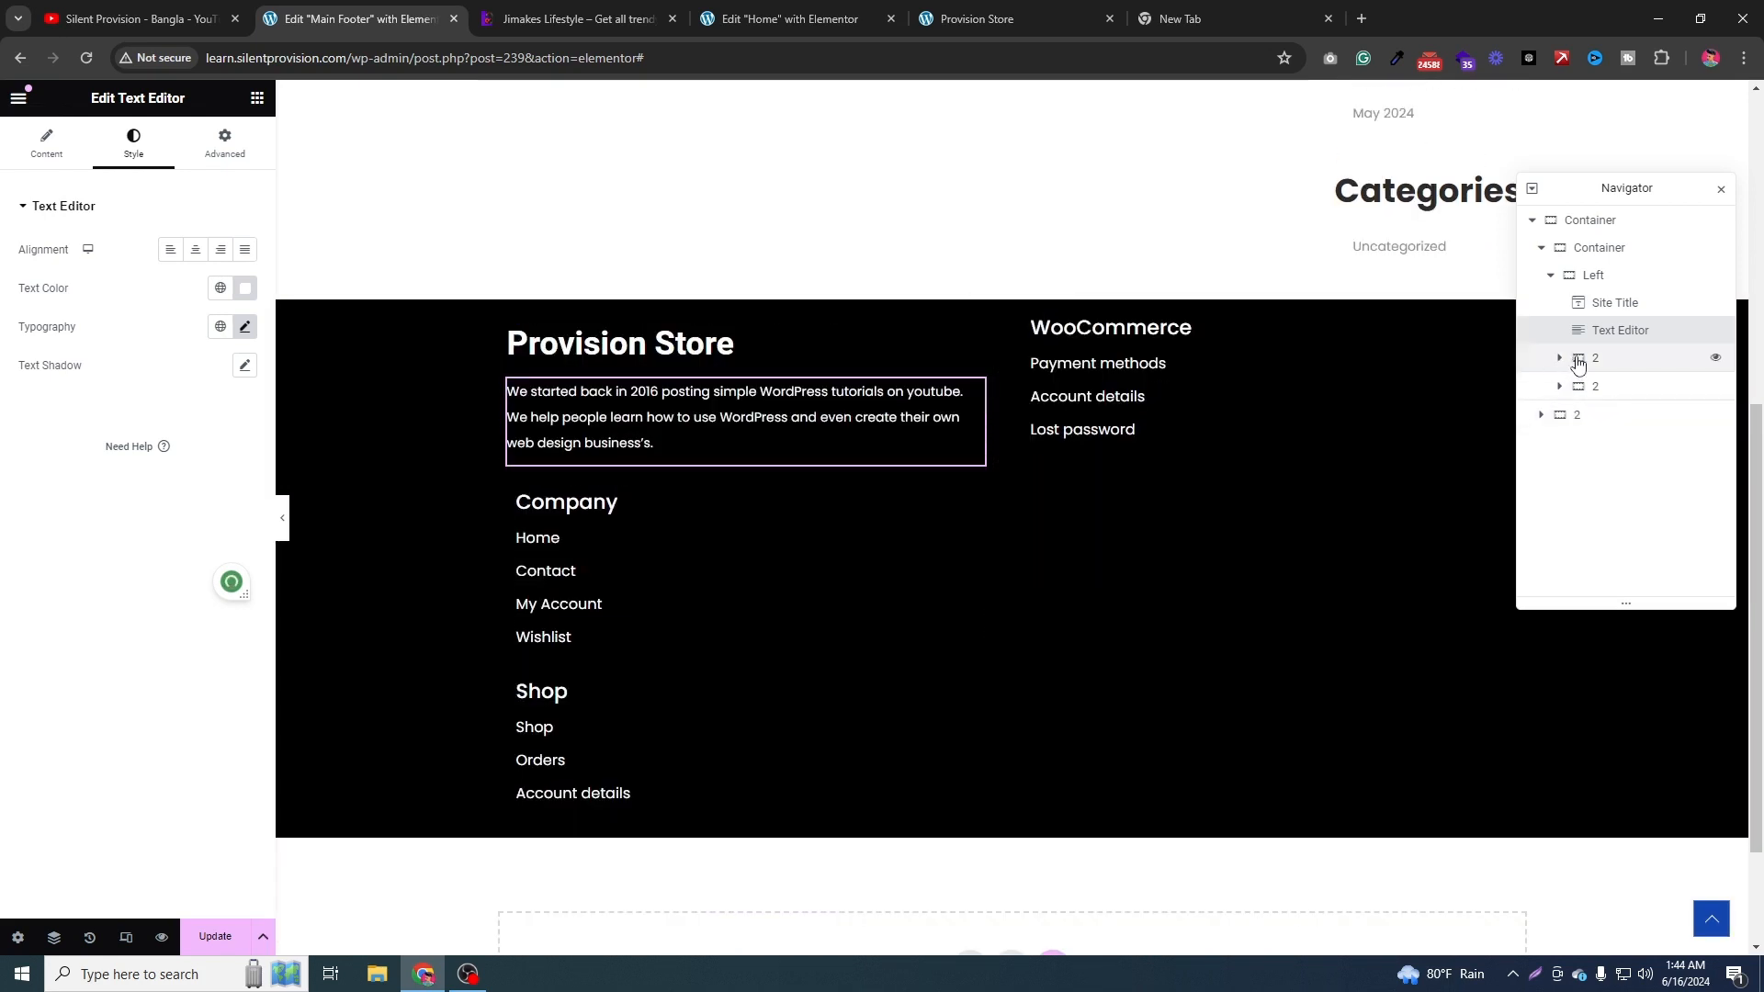
Move the WooCommerce column into the Left container, below the Shop column.
click(1560, 275)
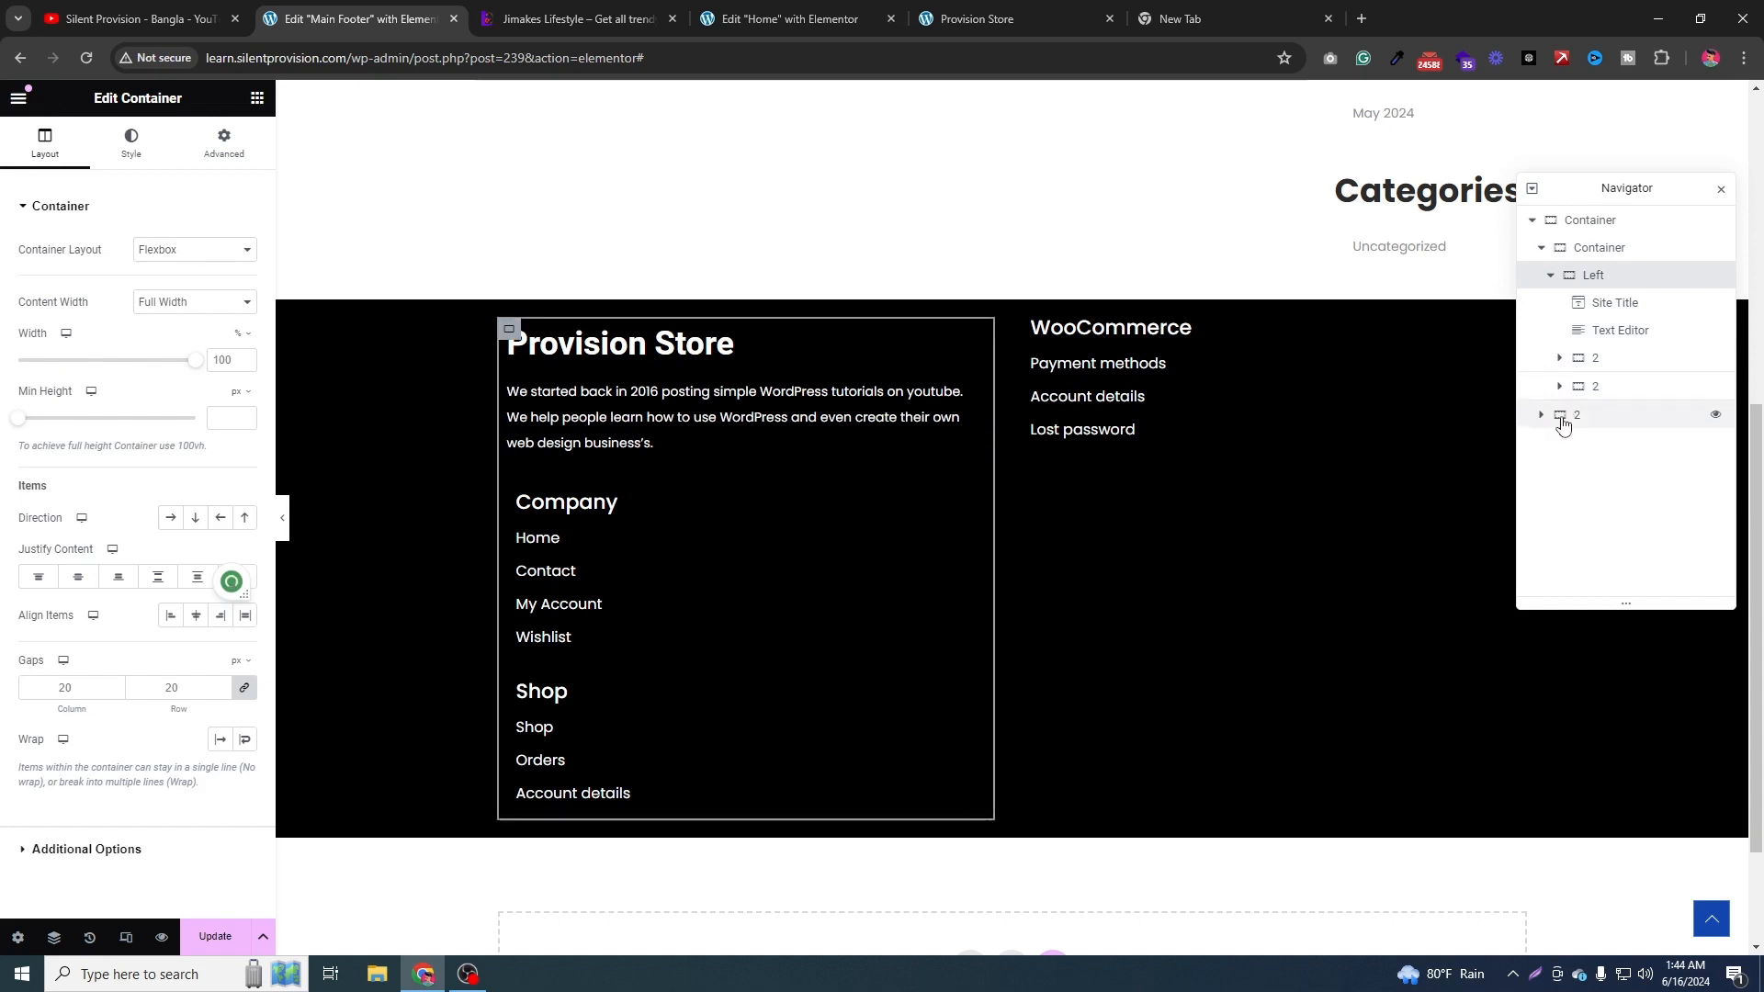
click(1549, 277)
drag(1587, 308, 1604, 412)
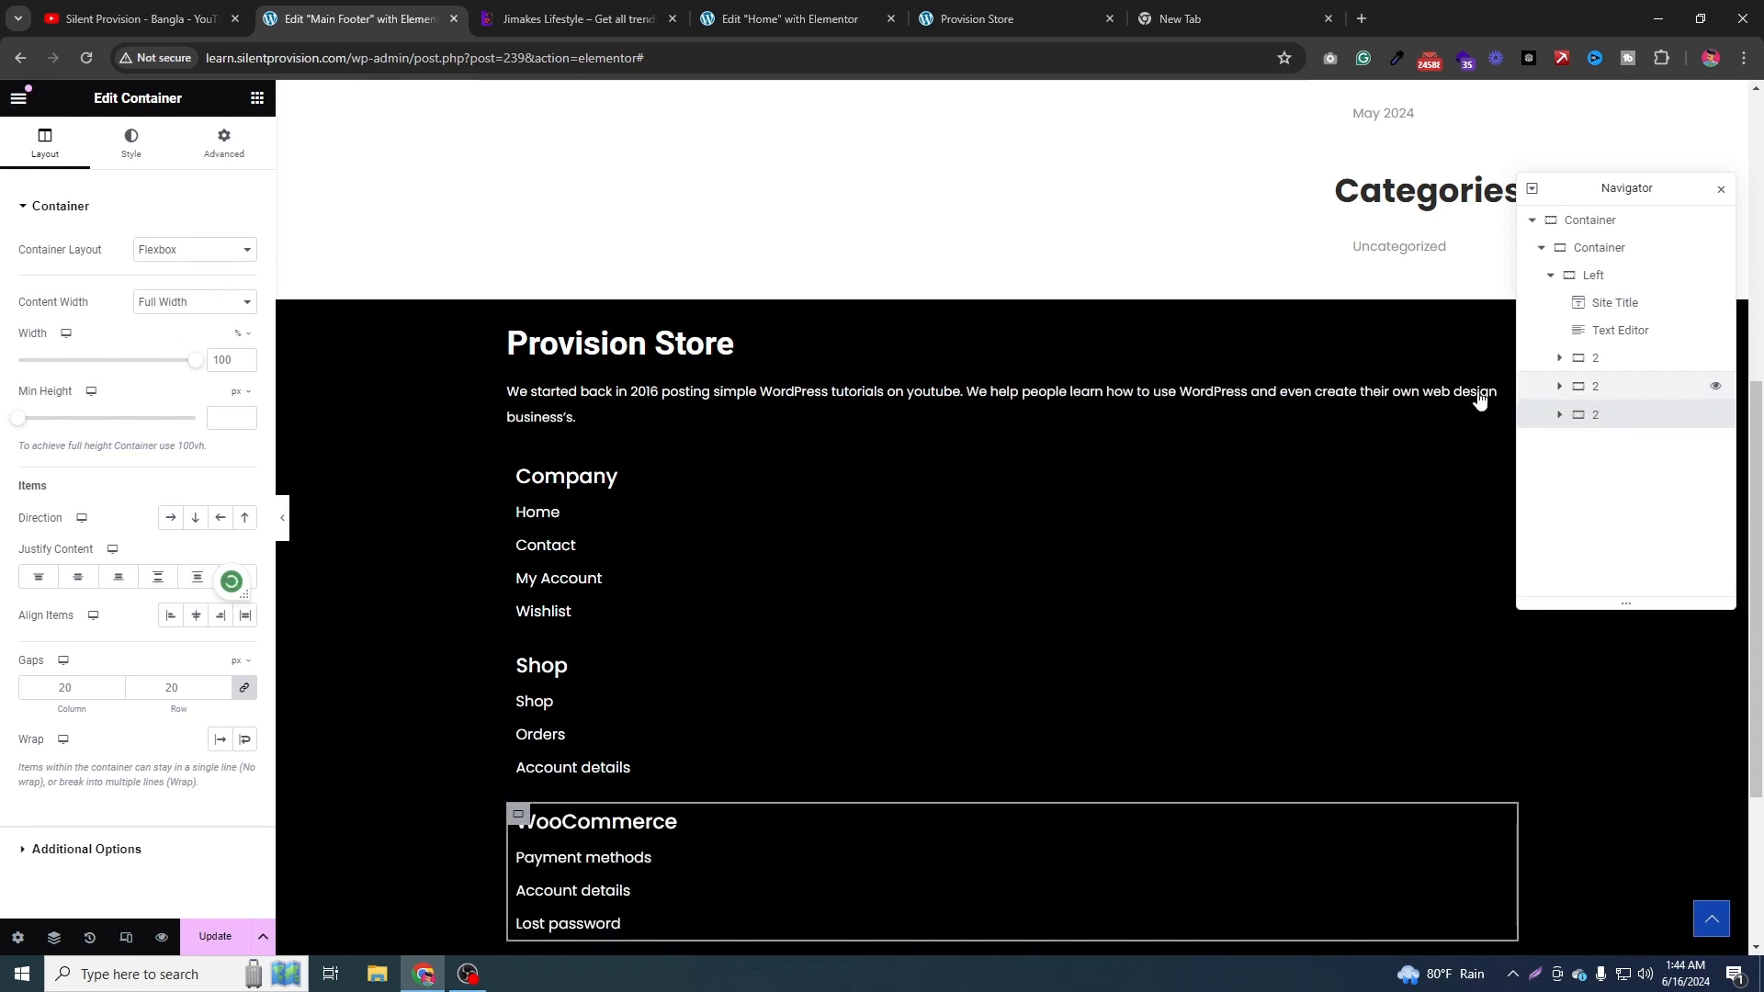
scroll(713, 746, down, 1)
scroll(781, 588, up, 2)
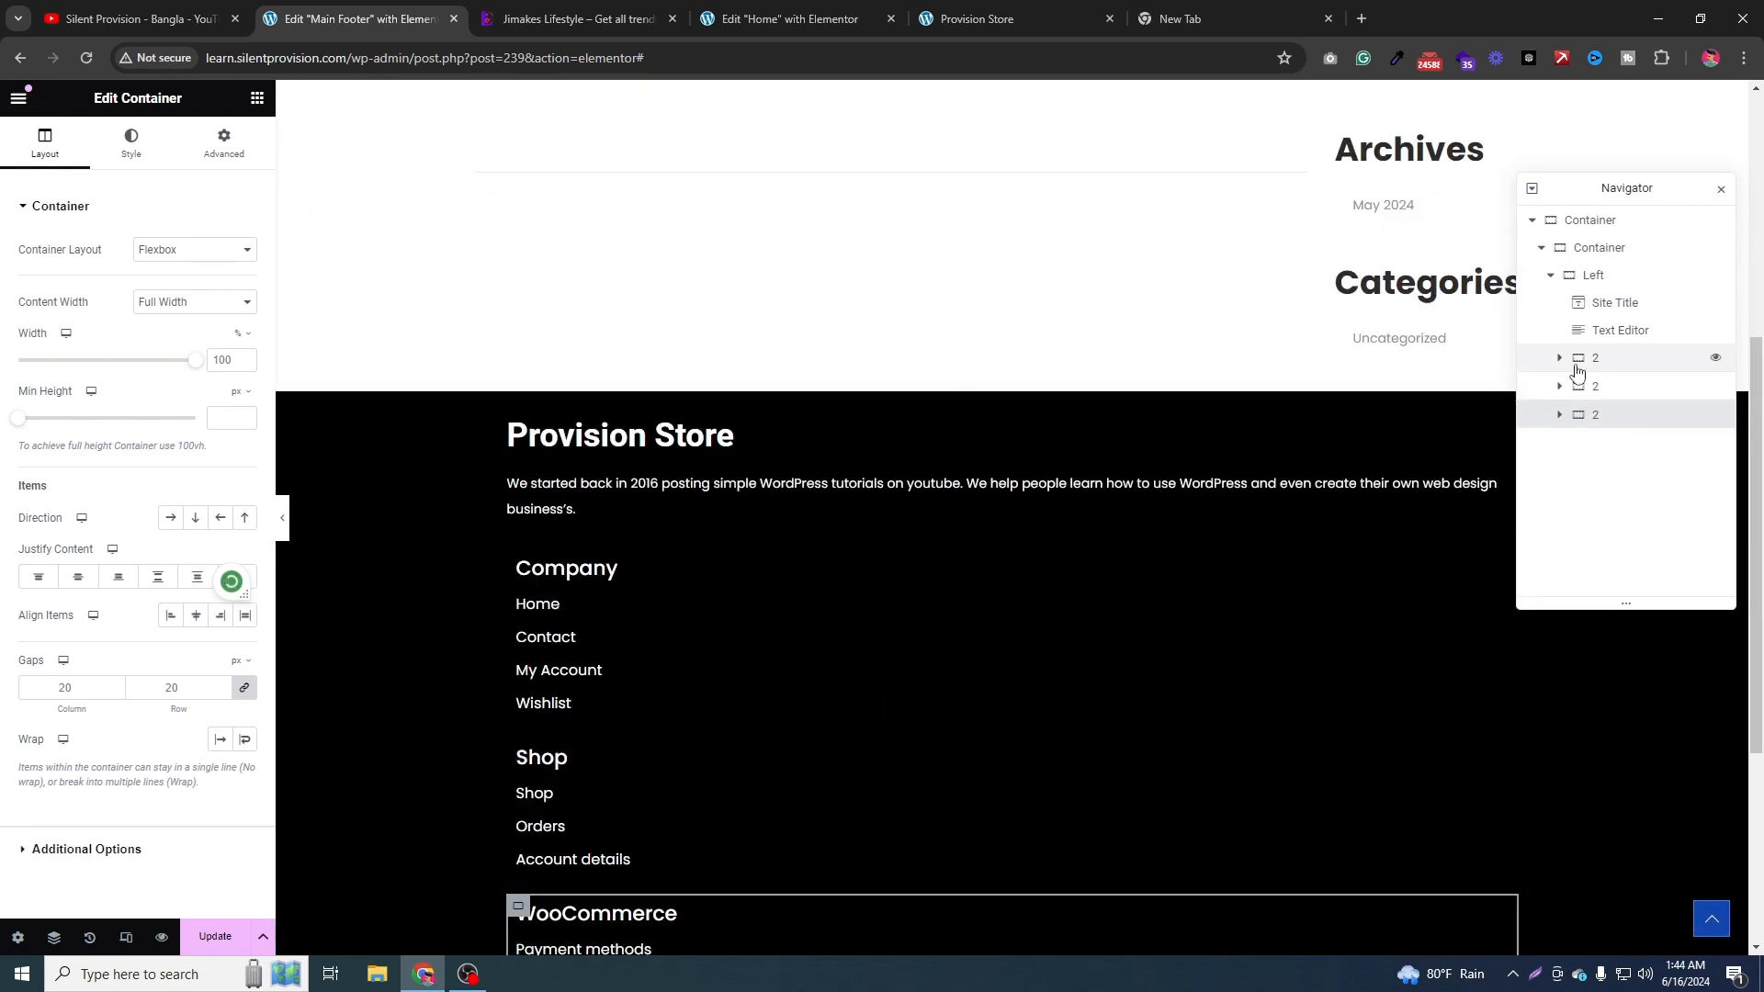
Rename the container inside the outer footer container as "second main" and set its direction to horizontal row.
click(1573, 220)
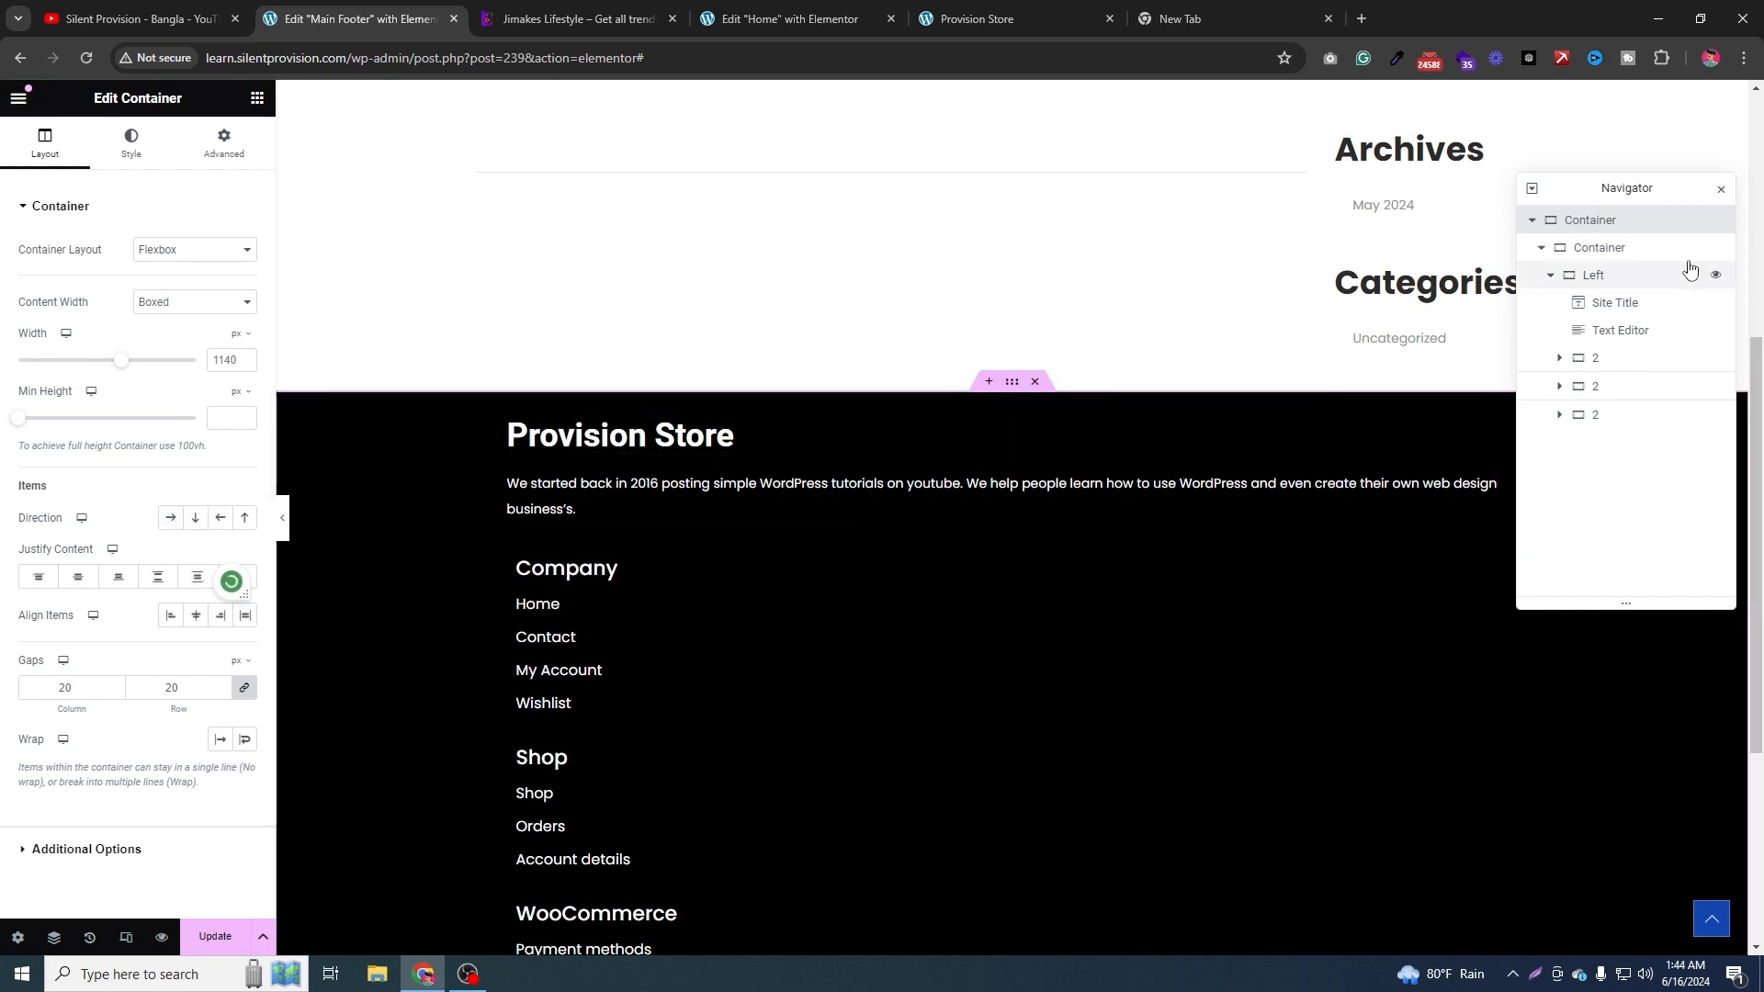
double_click(1620, 248)
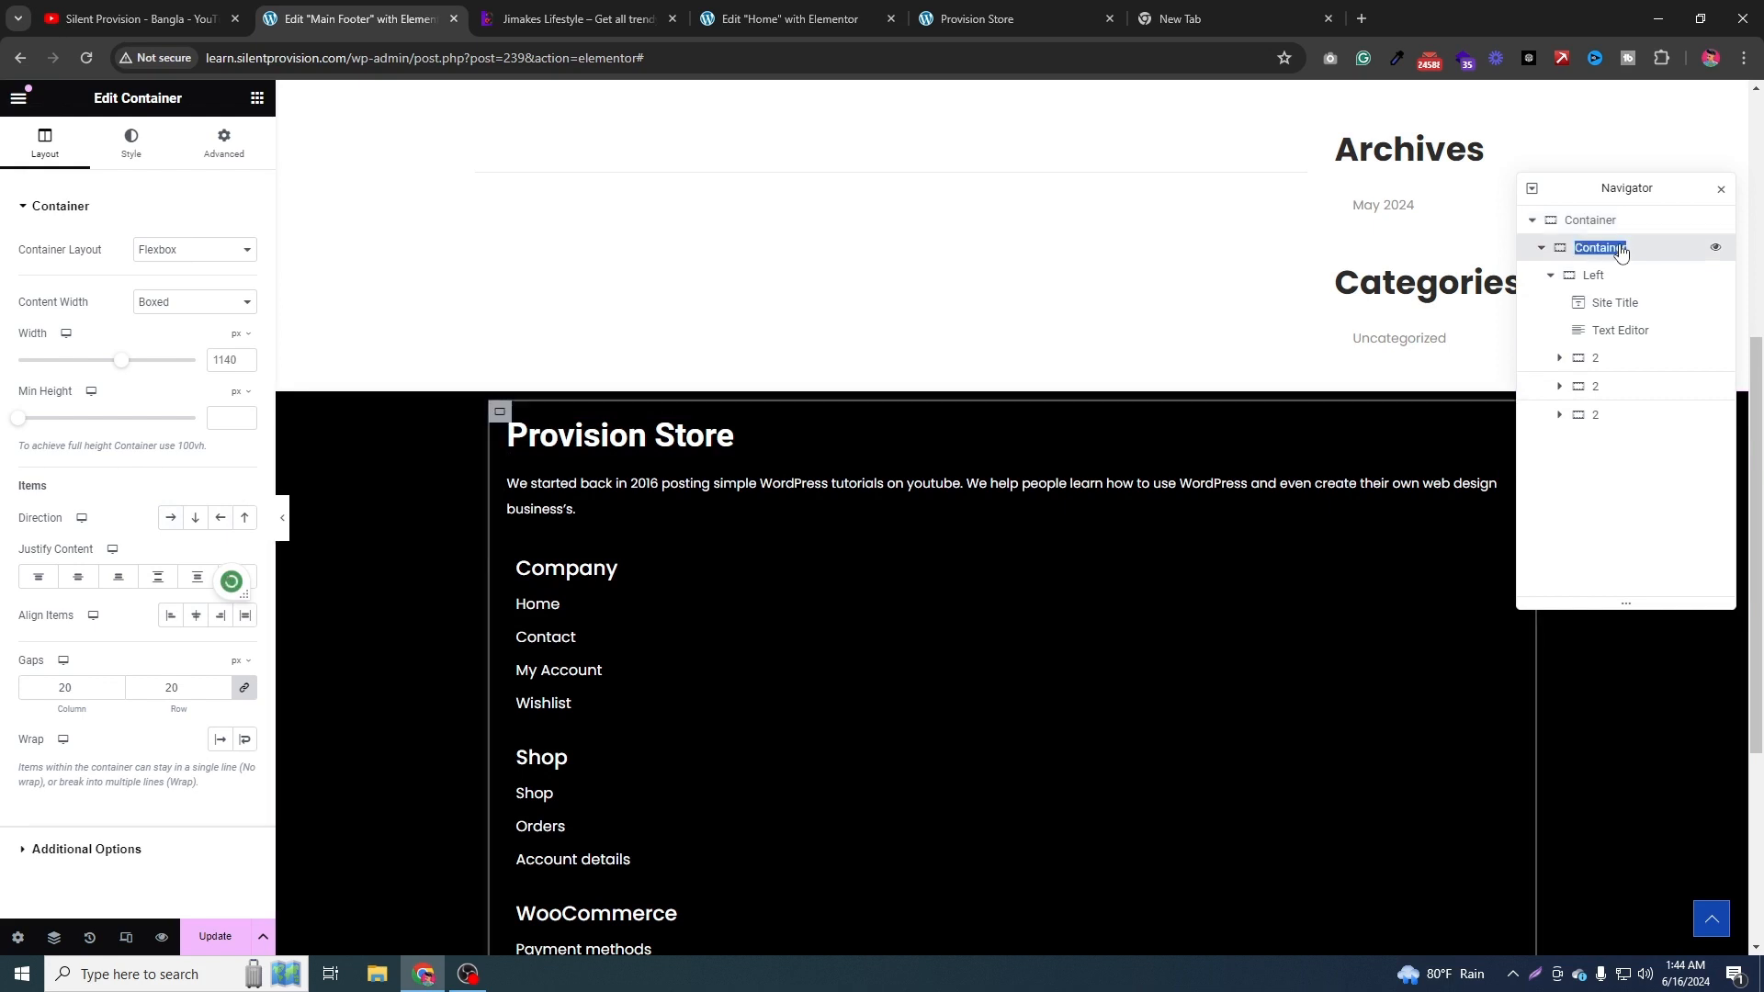
text(seco)
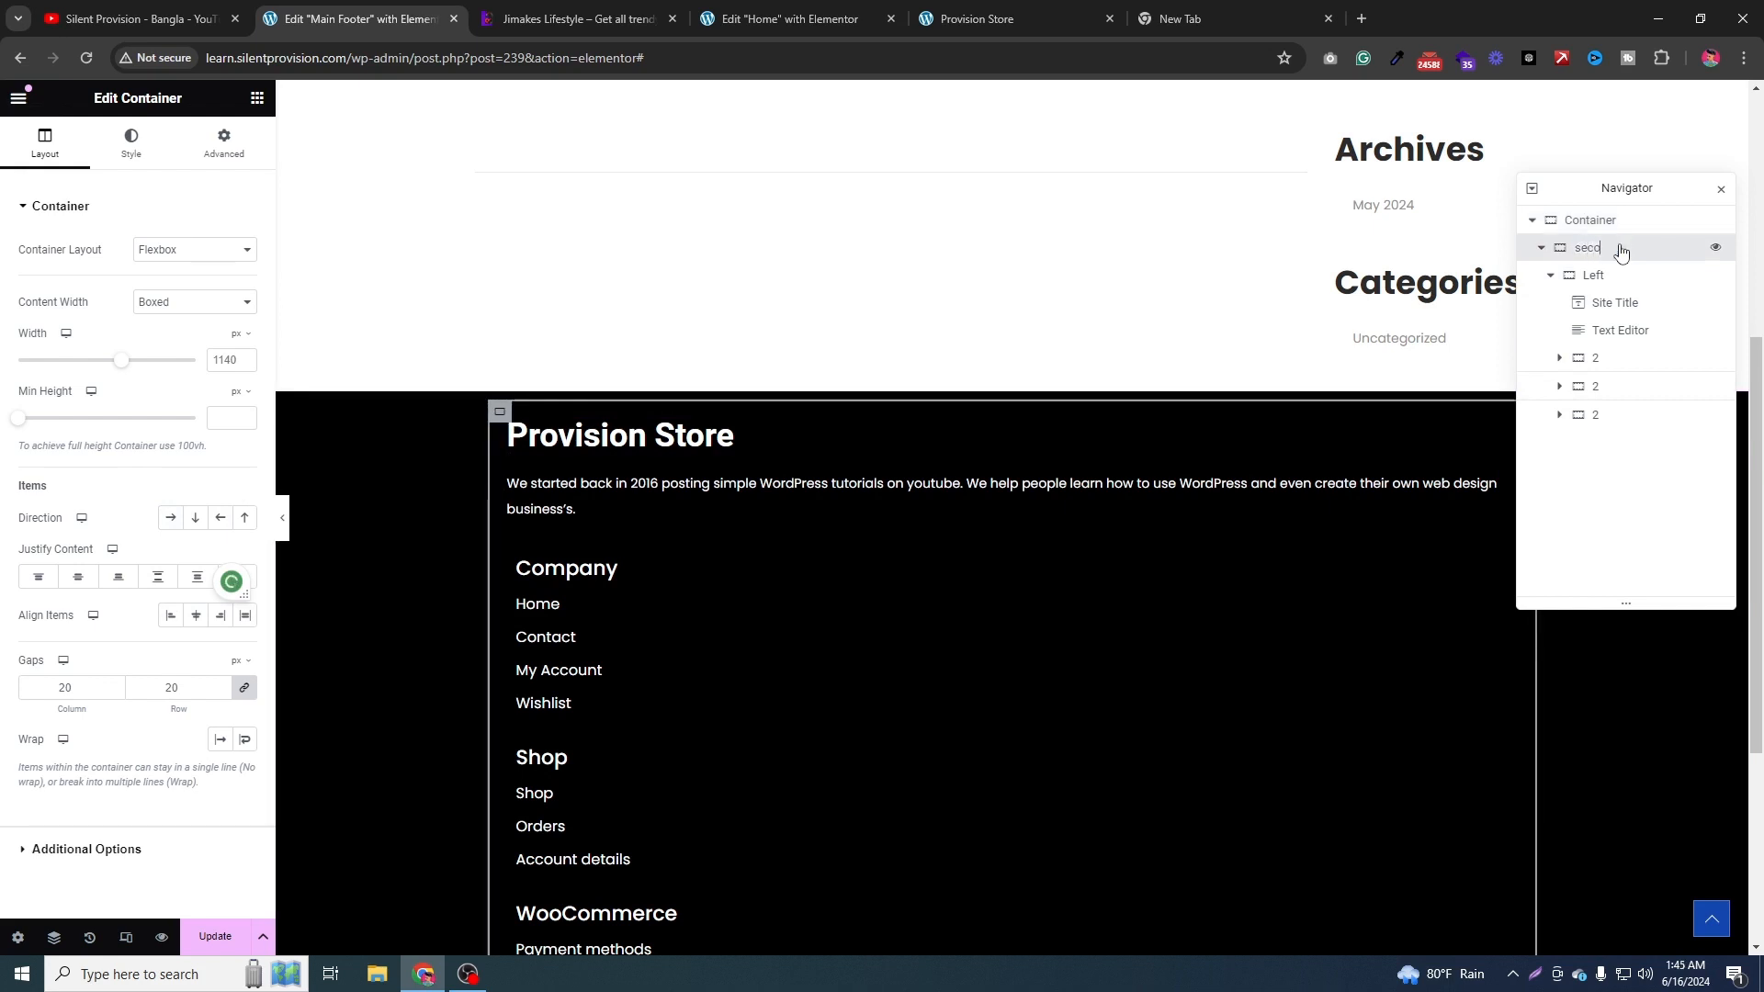
text(nf)
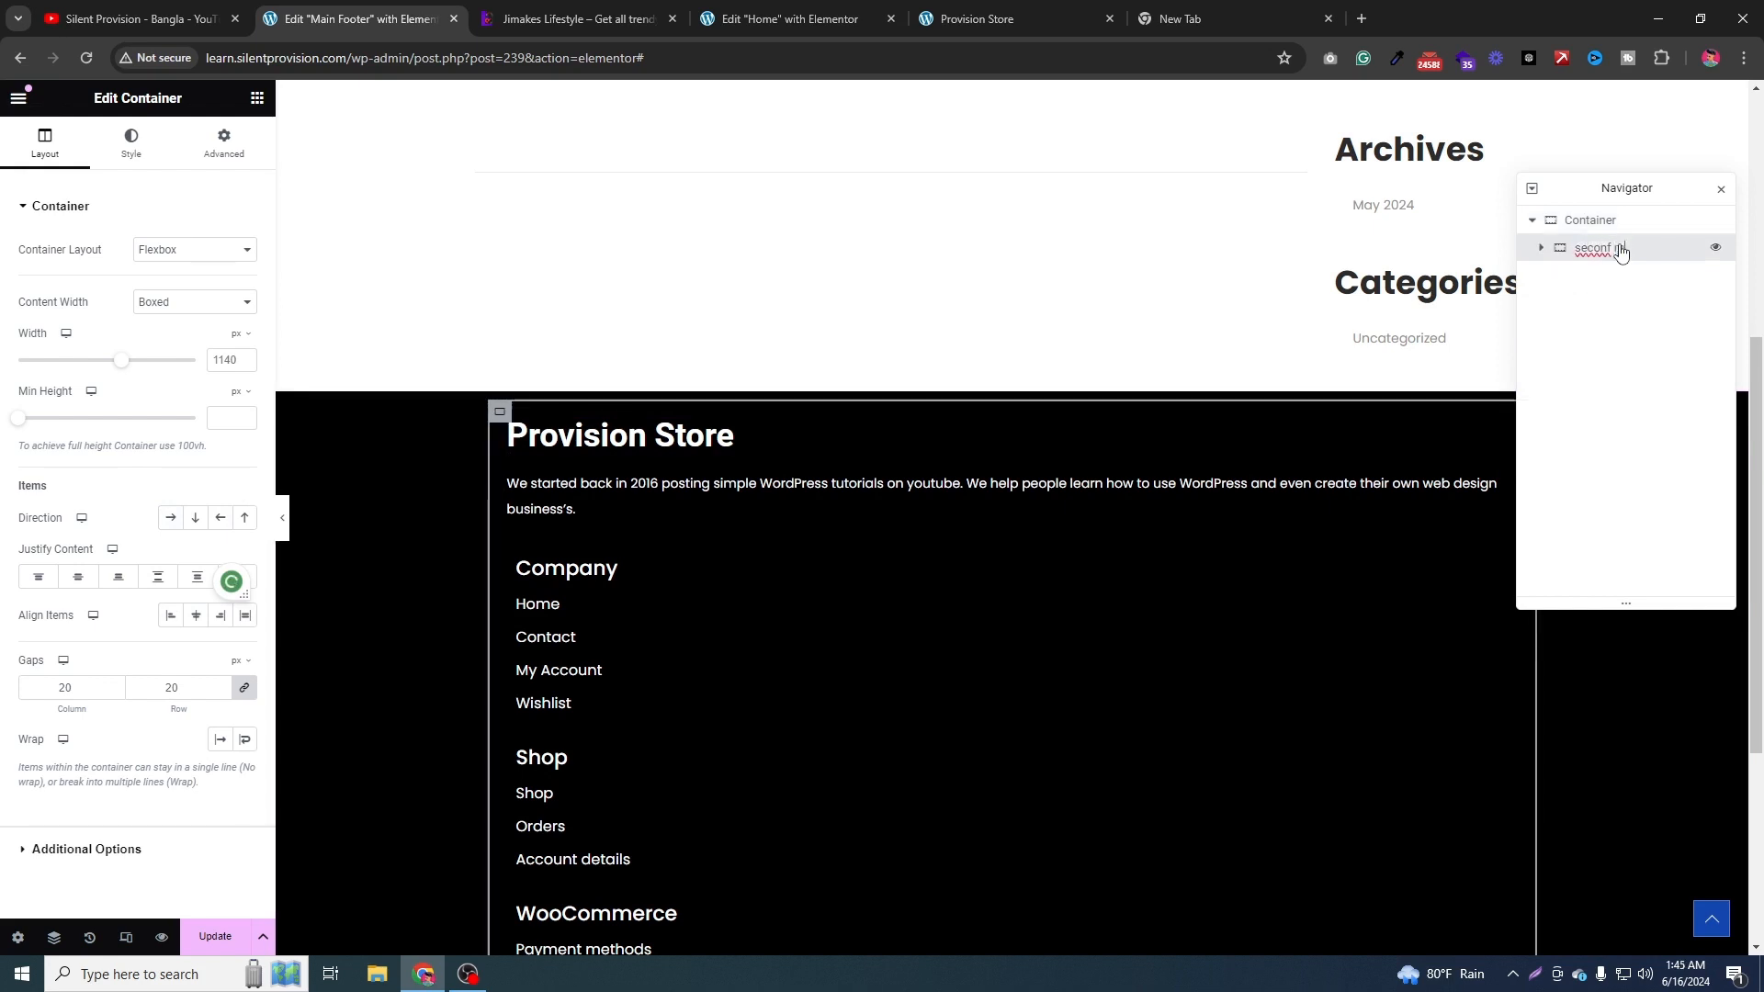
key(BackSpace)
key(BackSpace)
text(d ro)
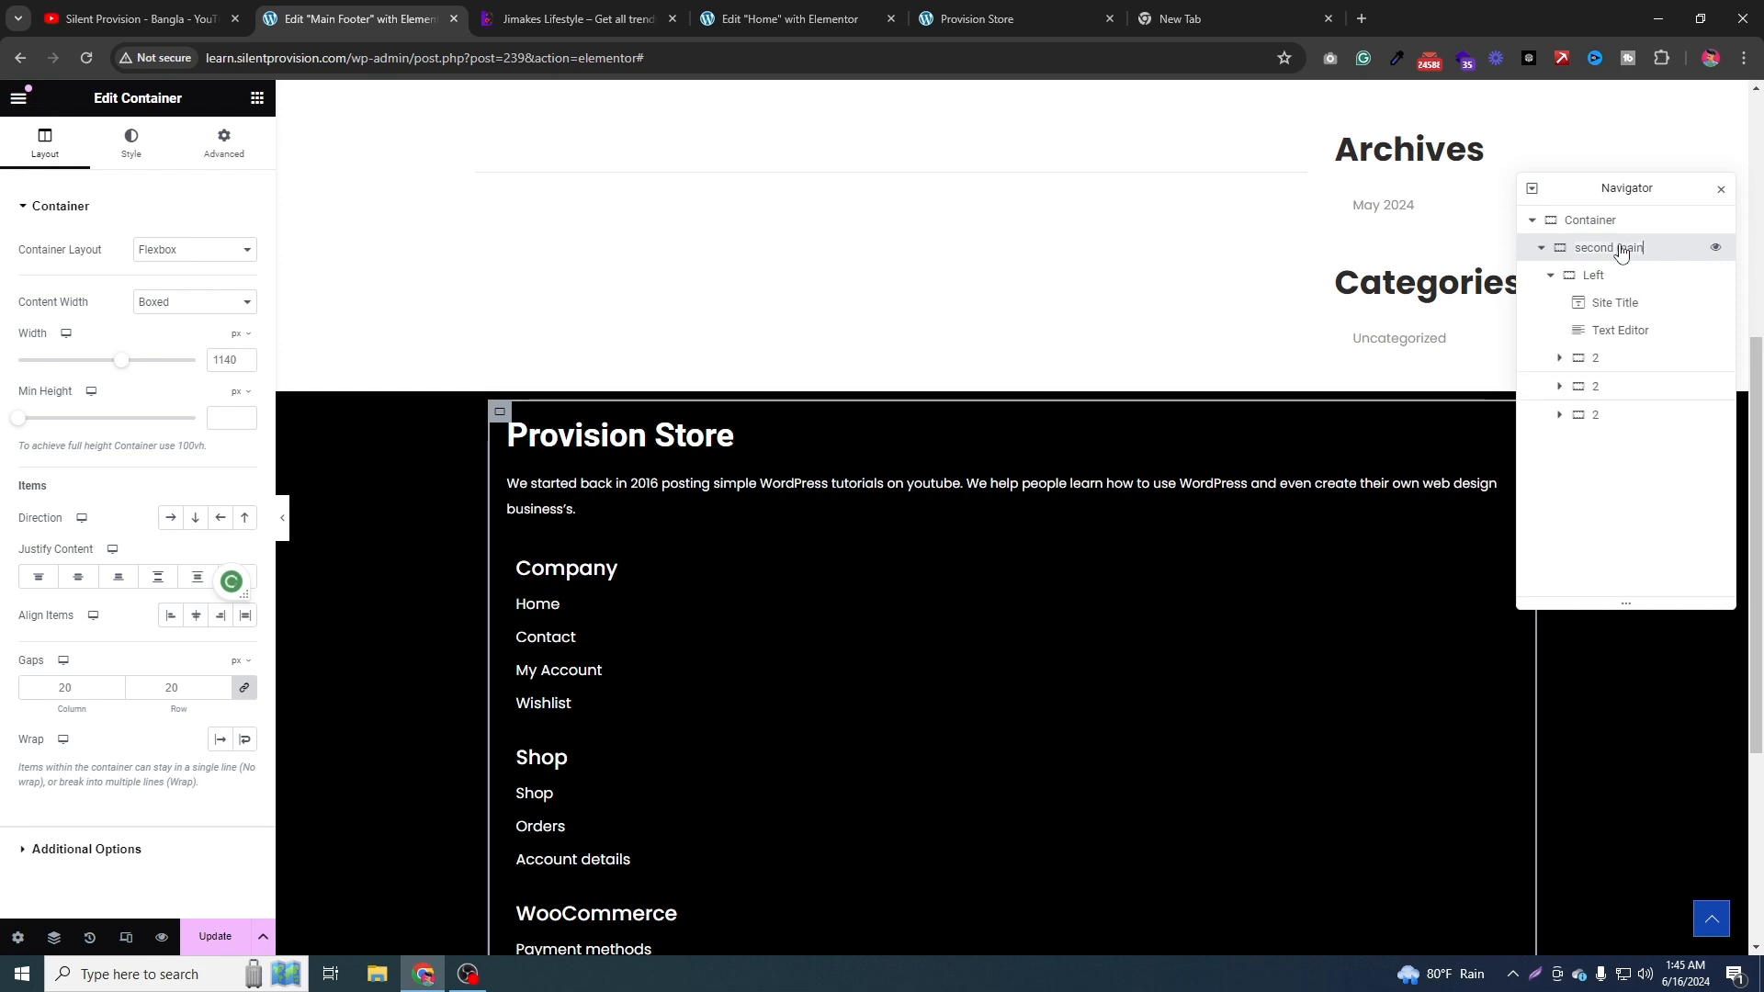
key(Return)
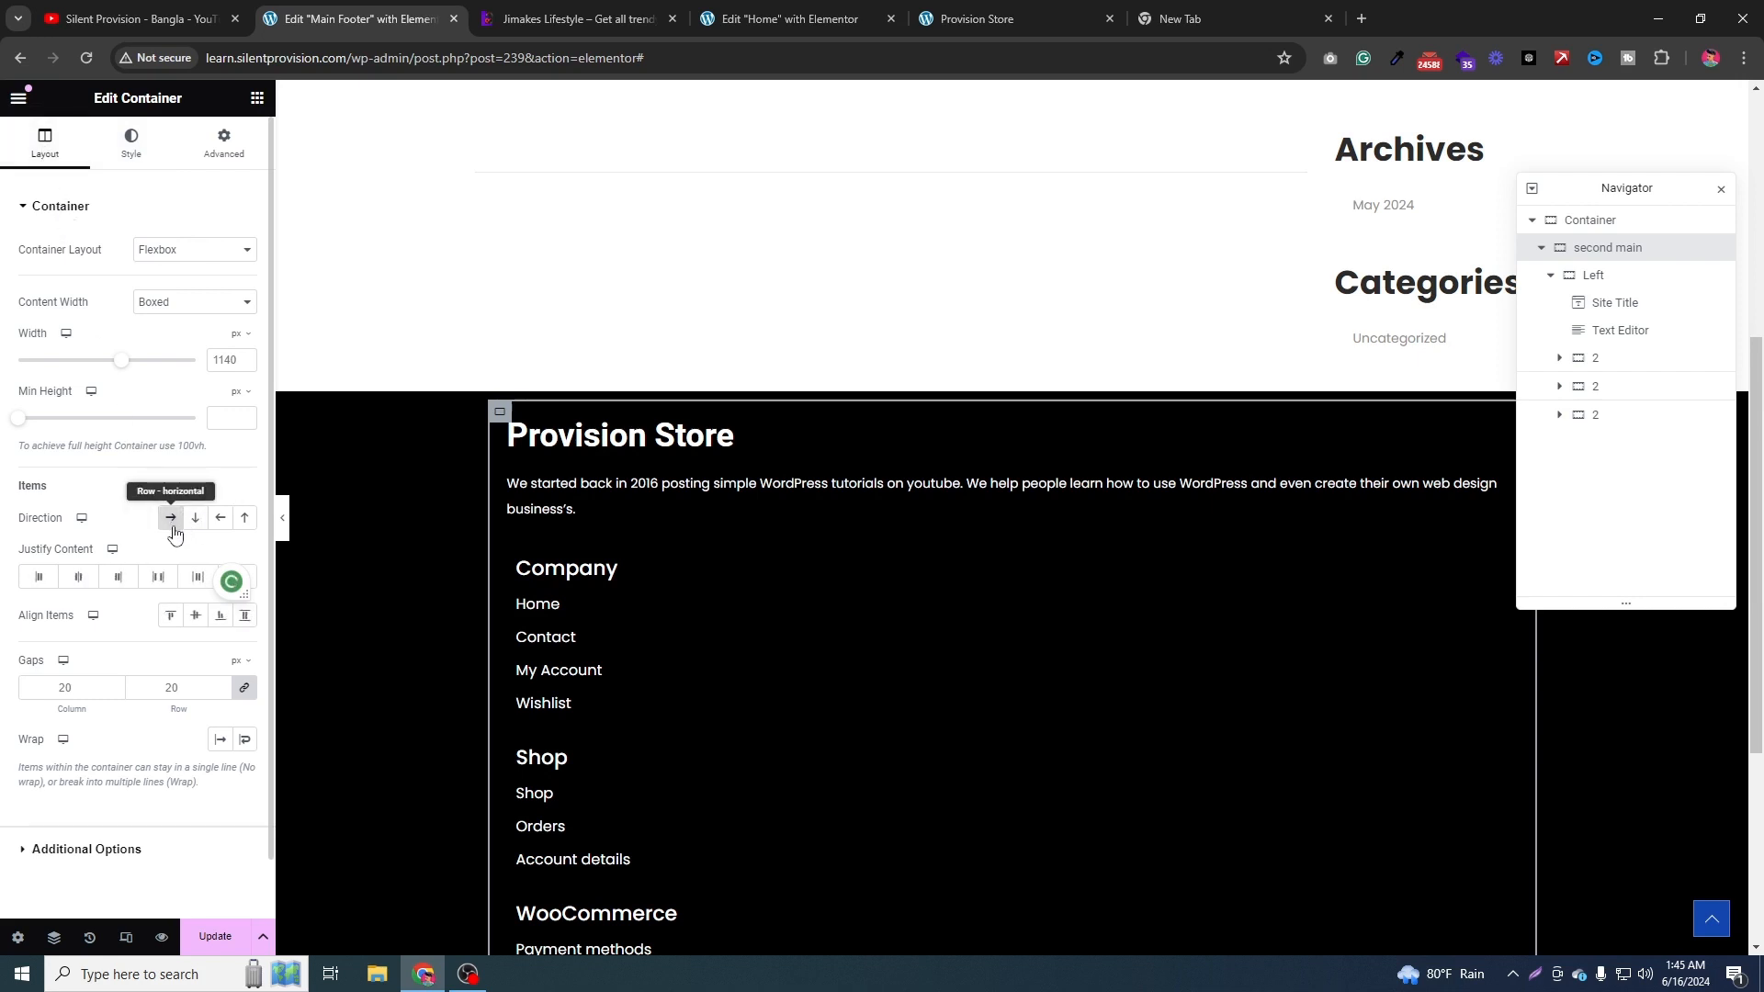
Move the Company column out of the Left container, placing it directly inside second main ahead of Left.
click(1542, 249)
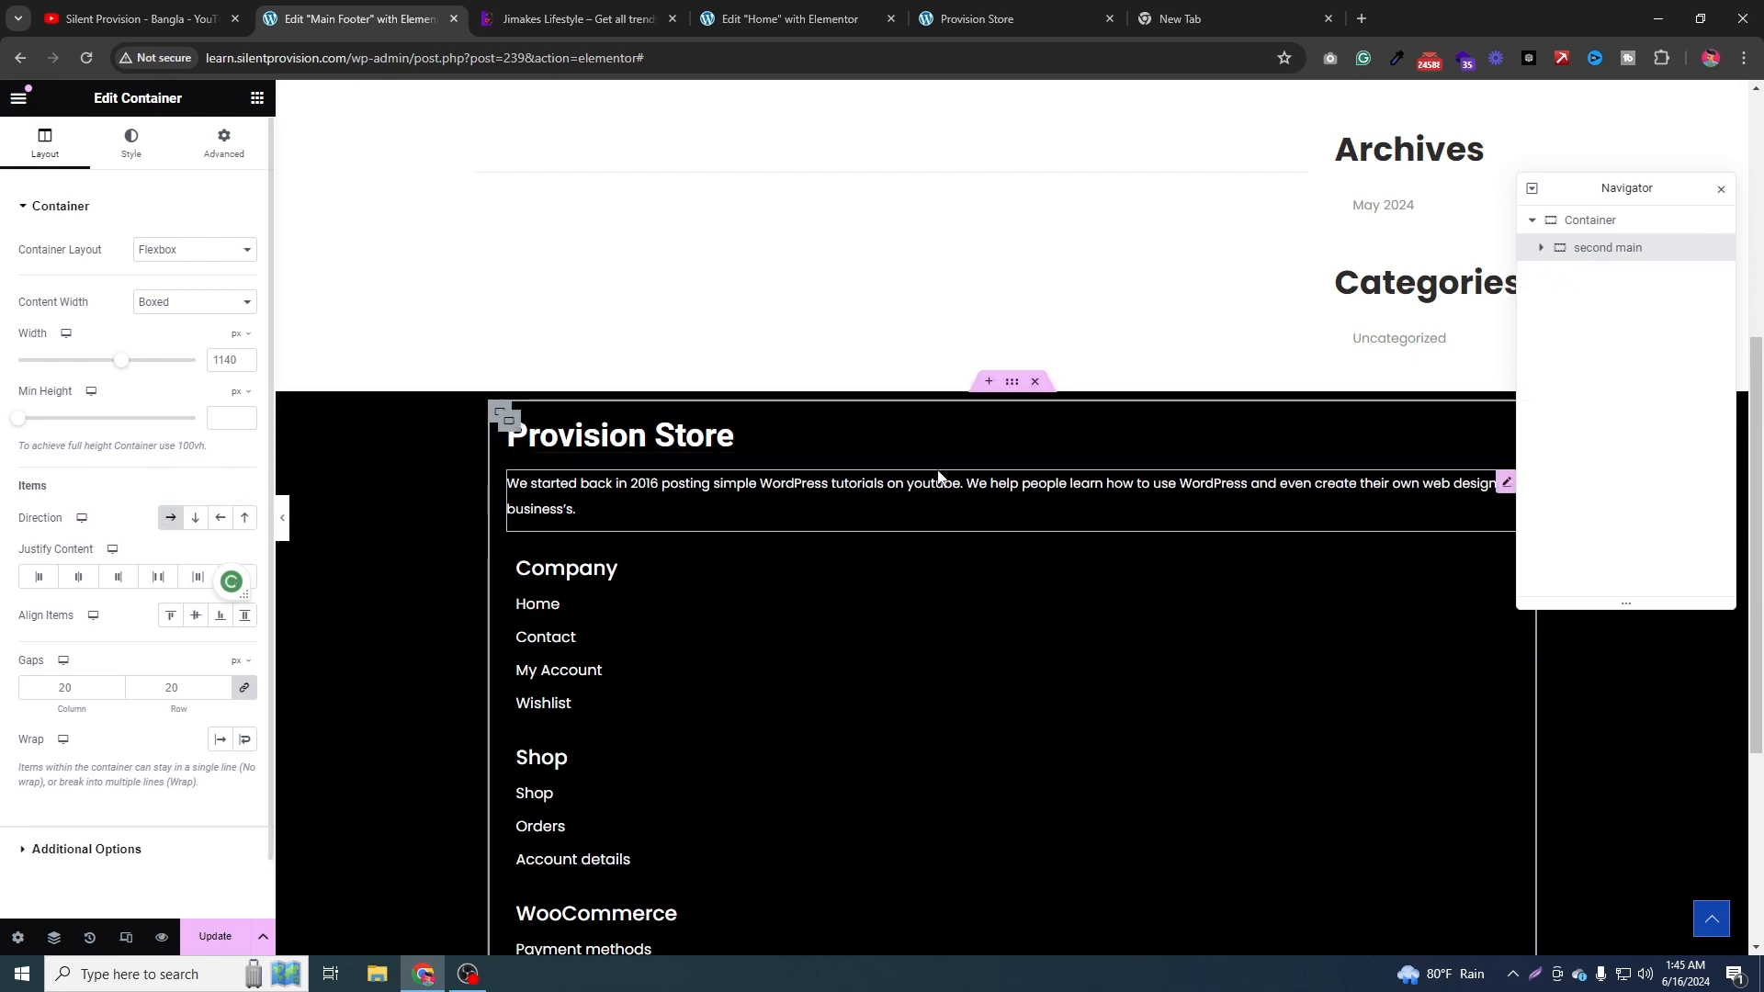
click(1543, 251)
click(1552, 280)
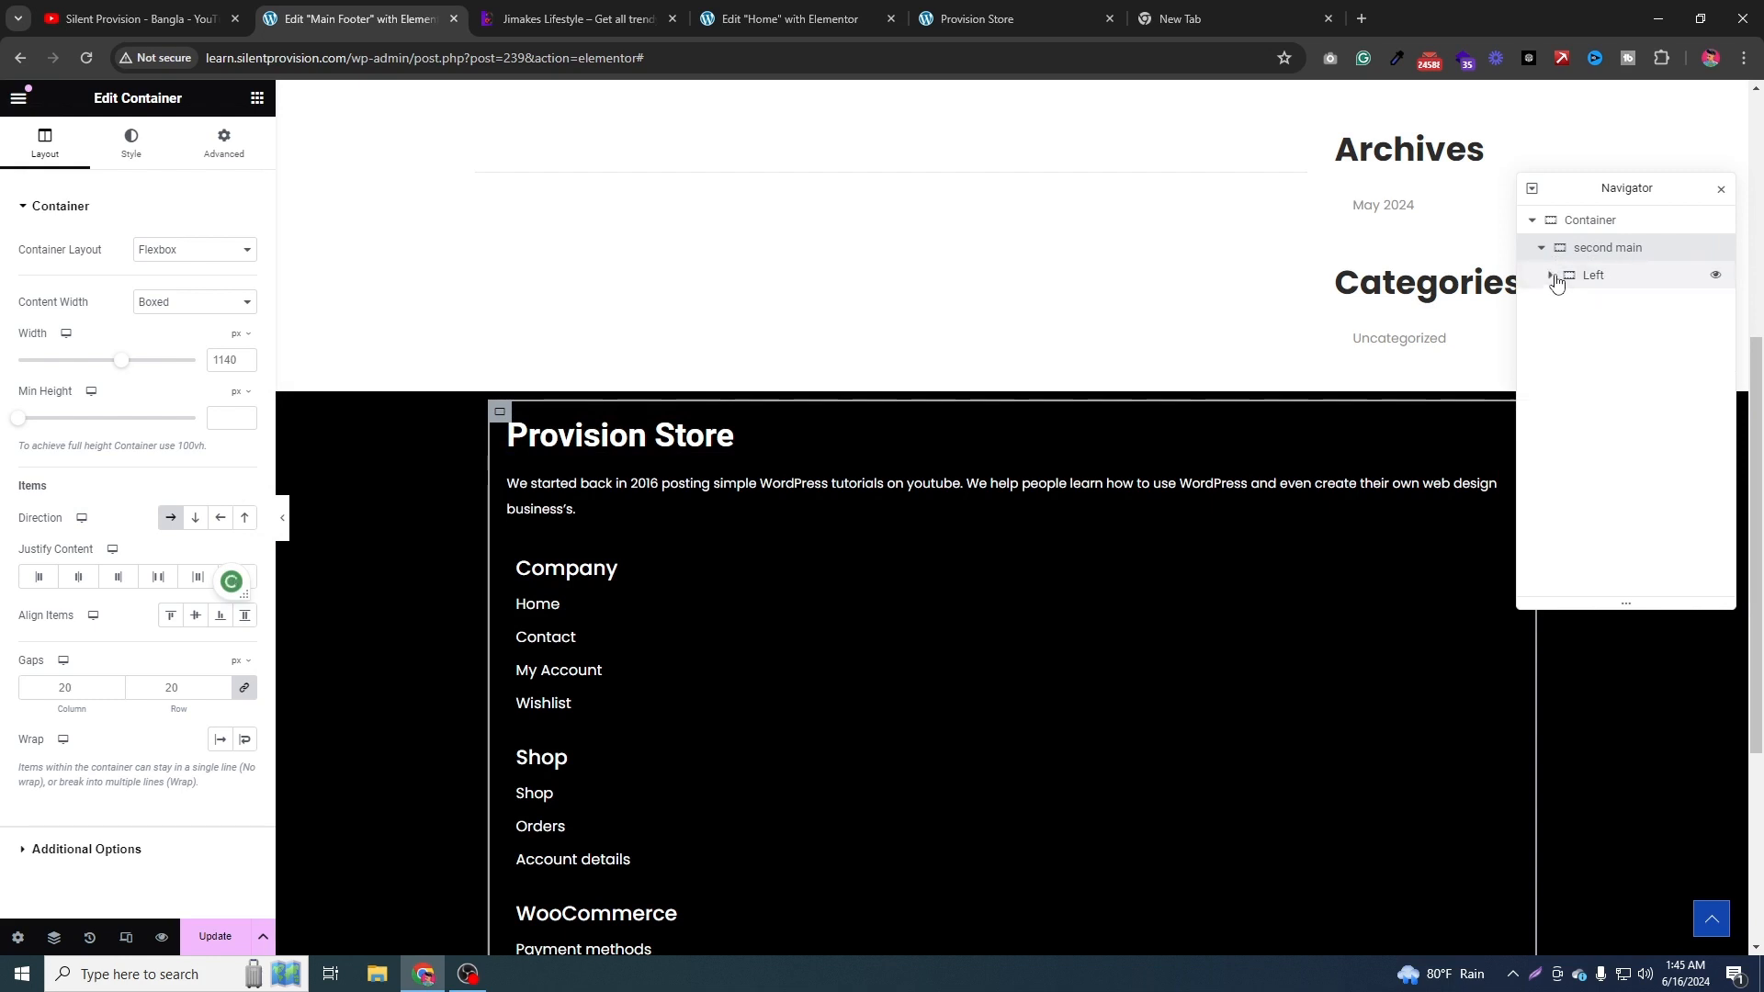
click(1554, 282)
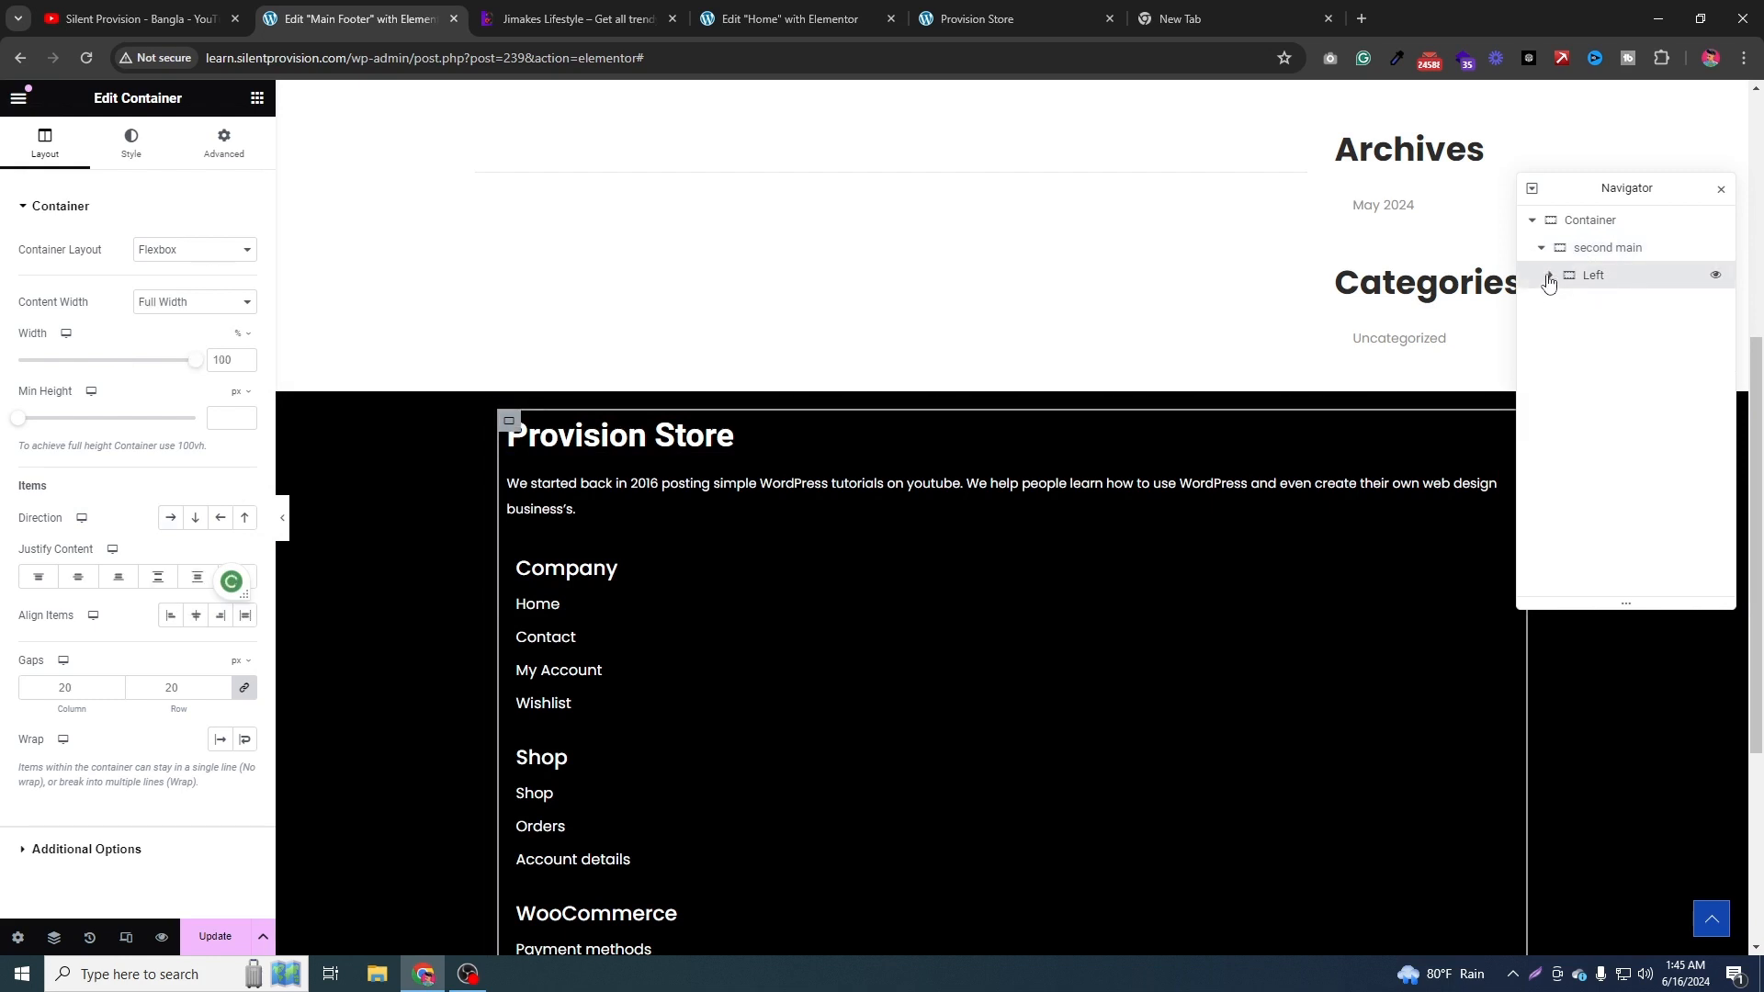
click(1550, 278)
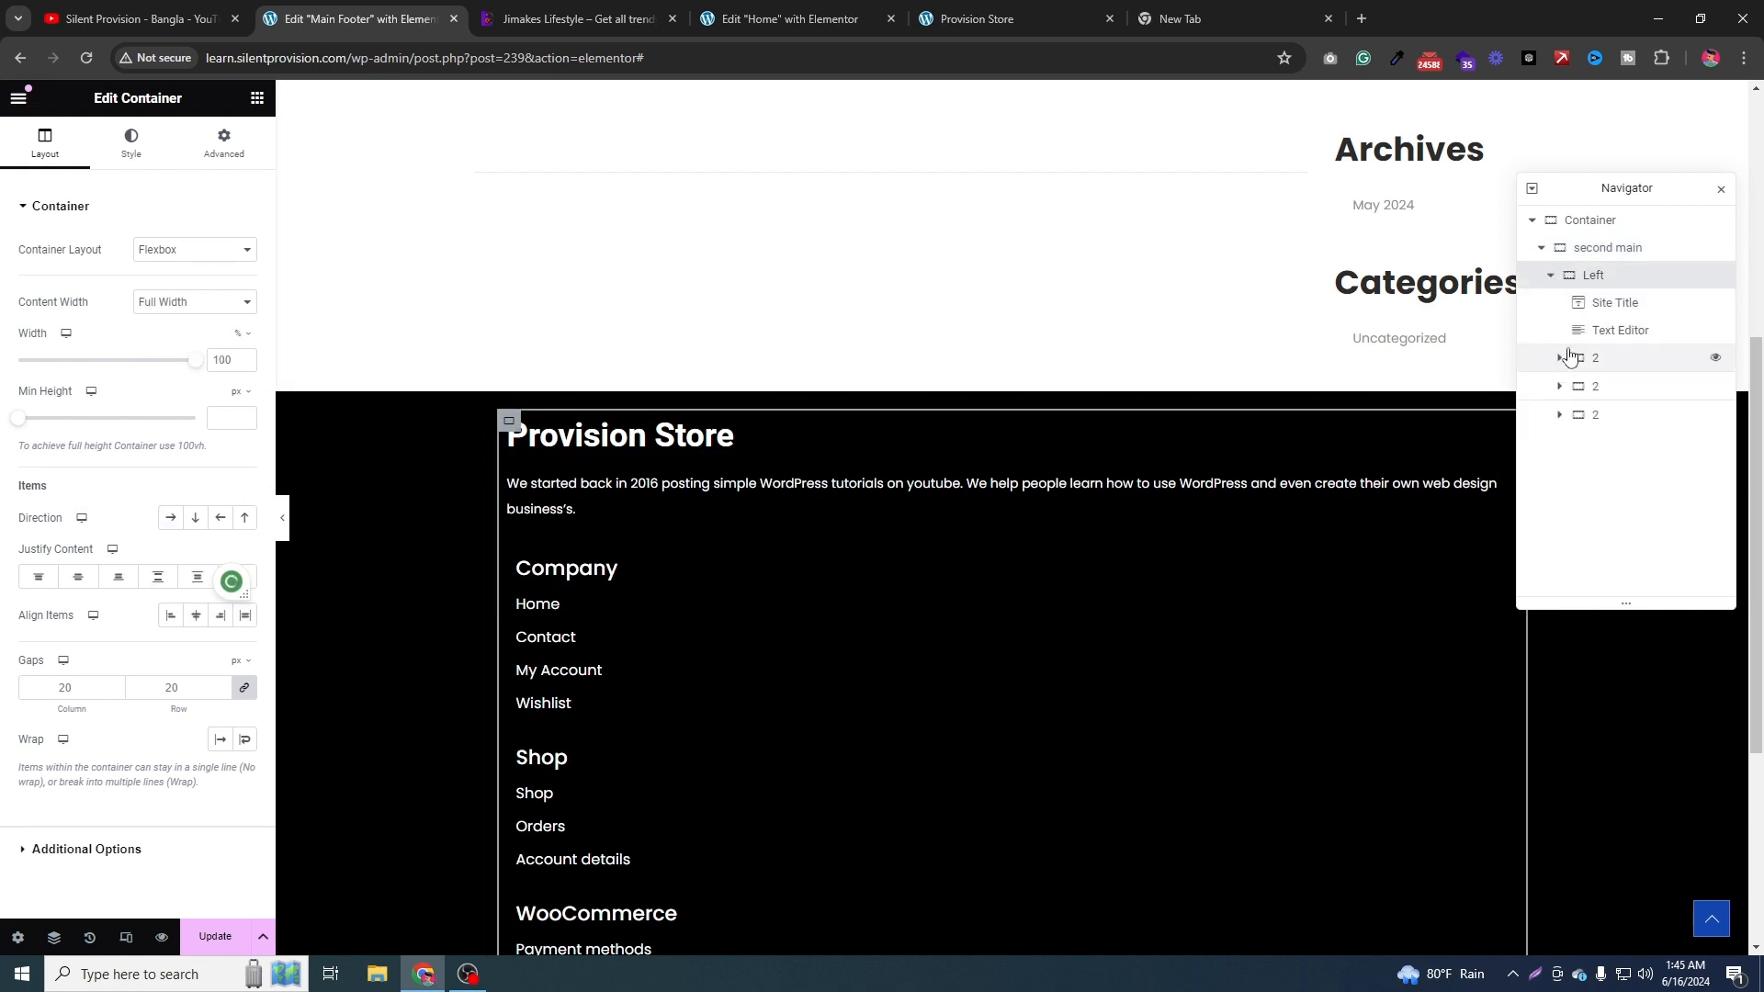
click(1552, 276)
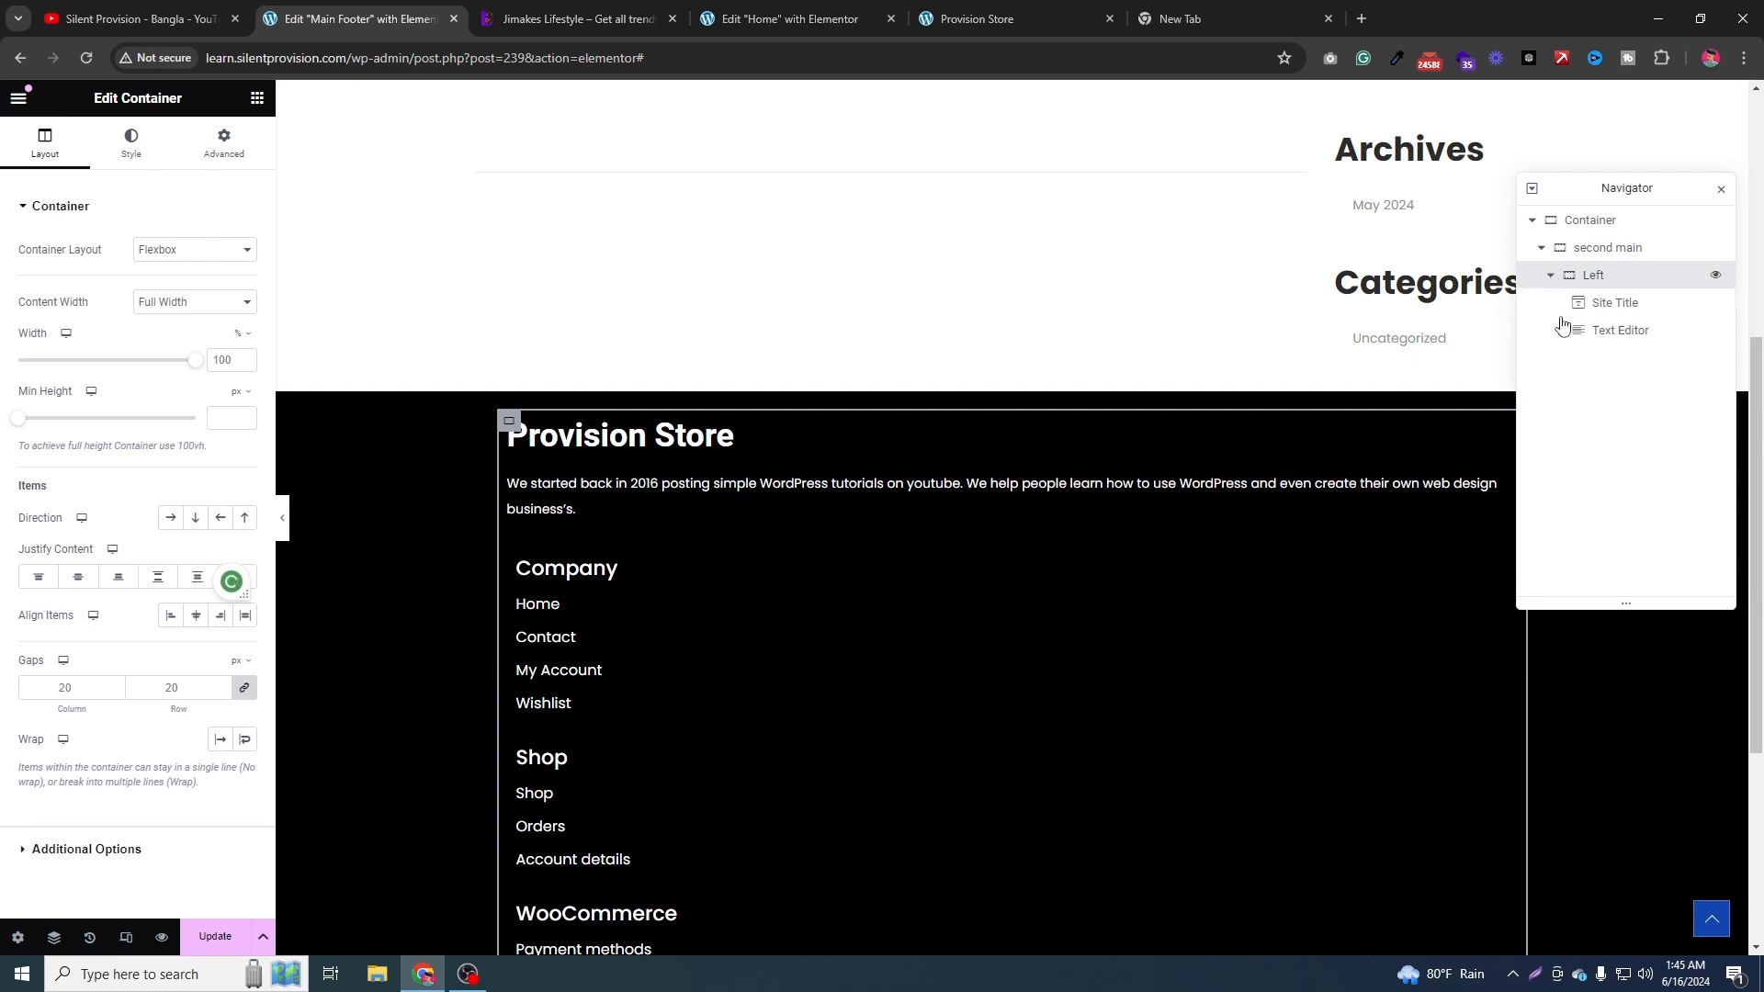
drag(1542, 350, 1564, 266)
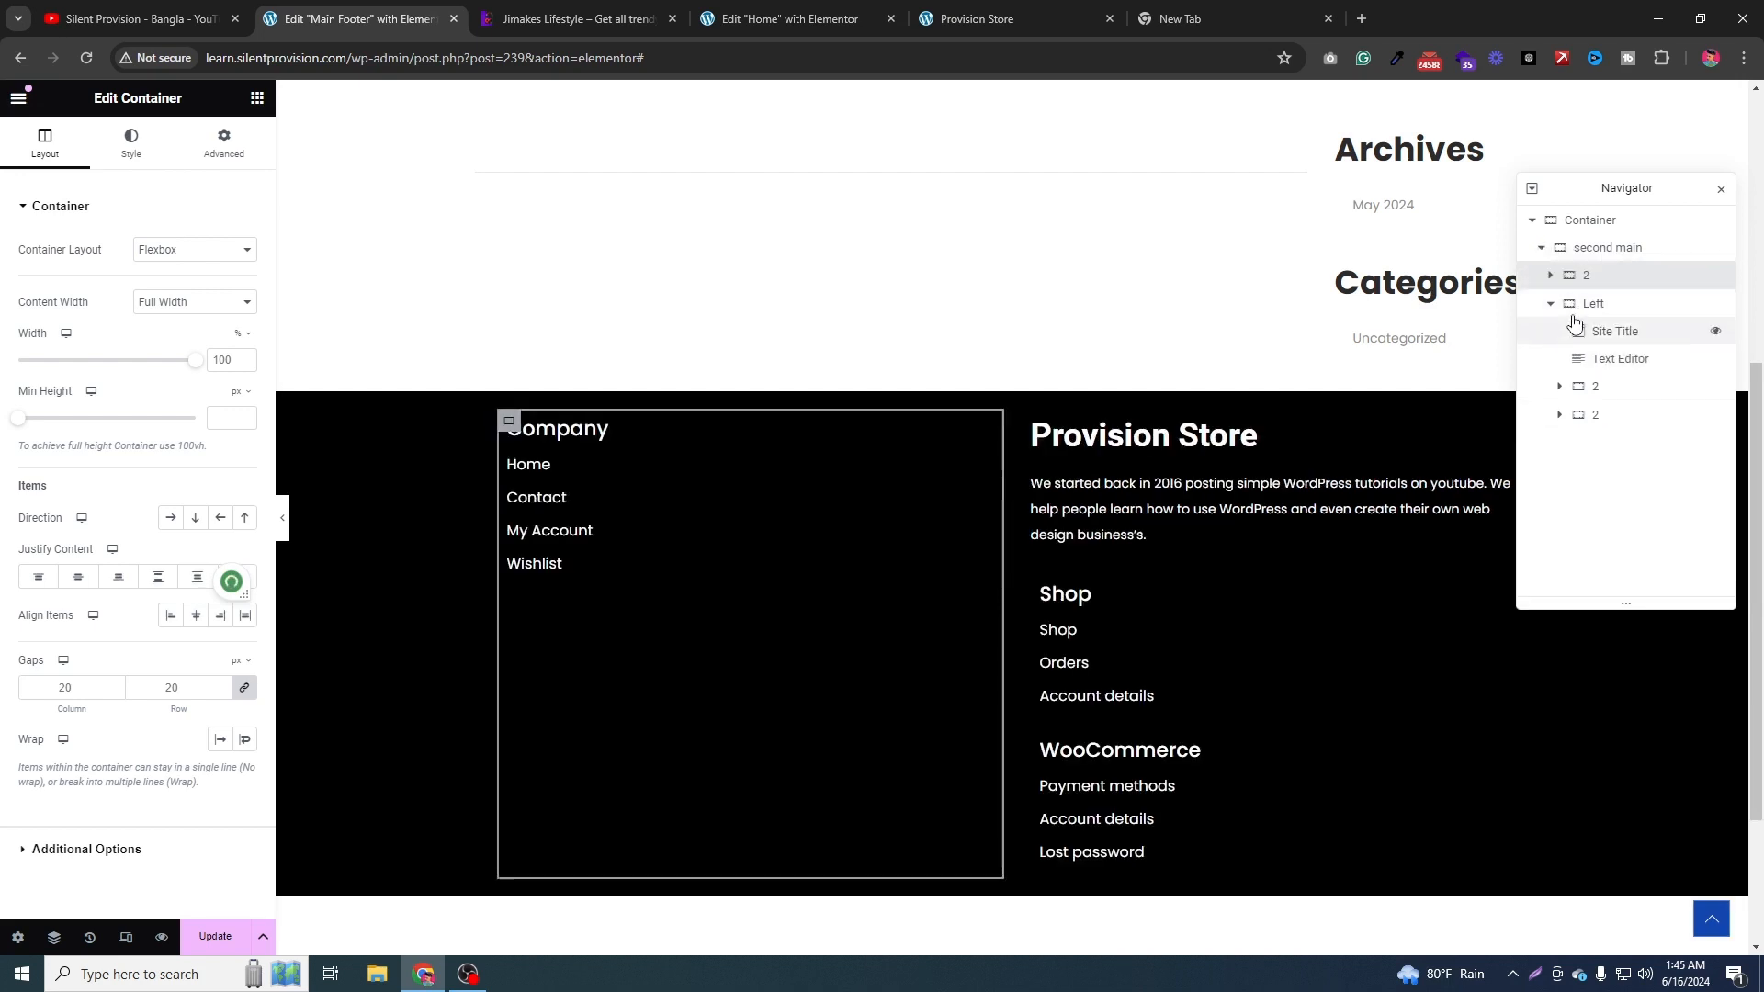
Move the Shop and WooCommerce columns out of Left into second main, ordered WooCommerce, Shop, Company.
click(1552, 305)
click(1552, 304)
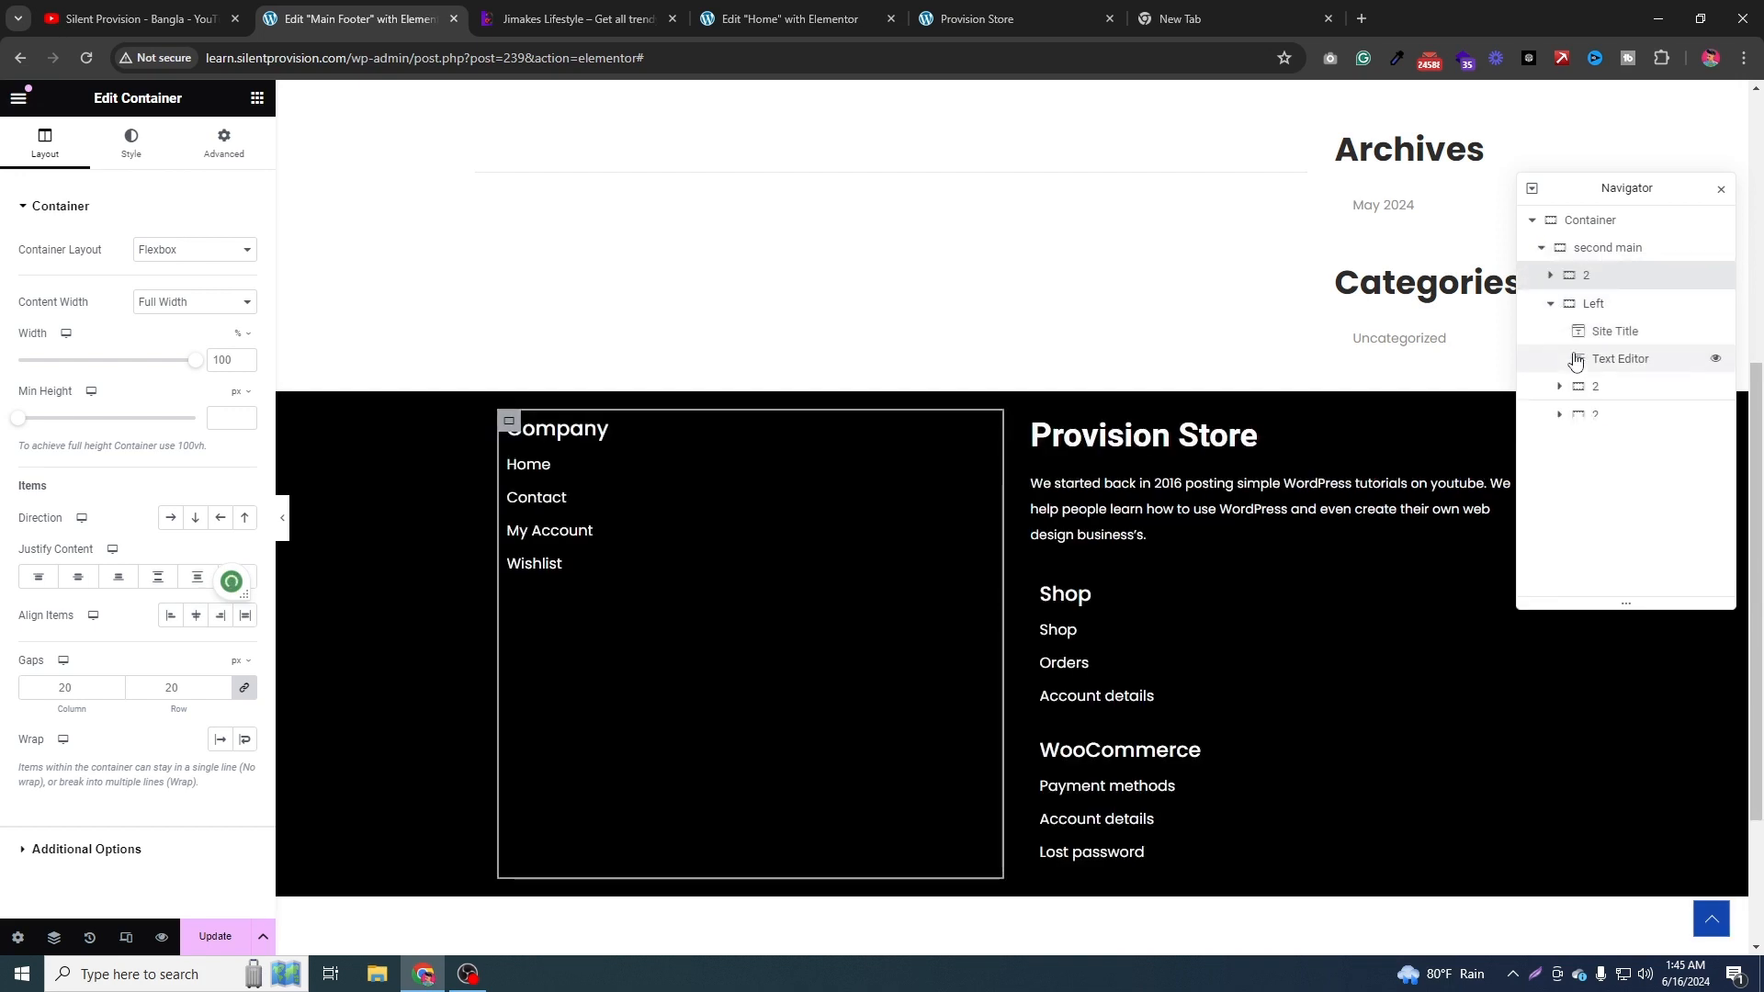
drag(1583, 391, 1591, 276)
drag(1593, 413, 1589, 303)
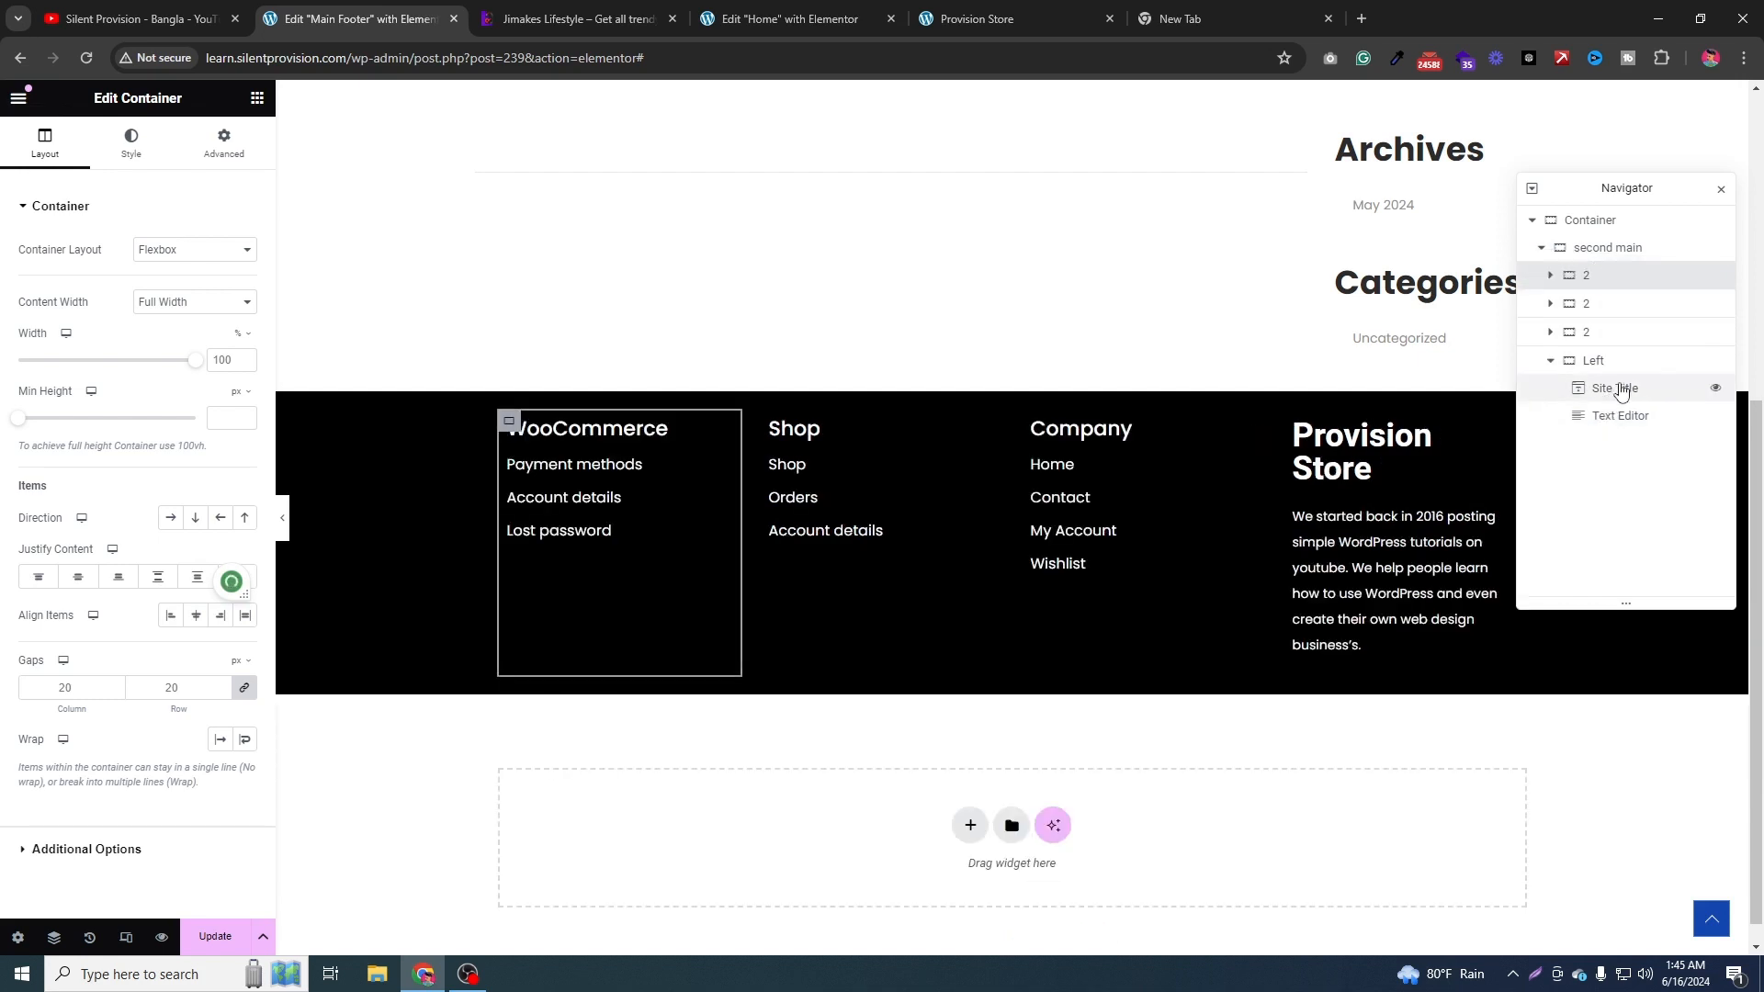
Move the Left container to the first position in second main and rename the four columns 1, 2, 3 and 4 in order.
click(1560, 366)
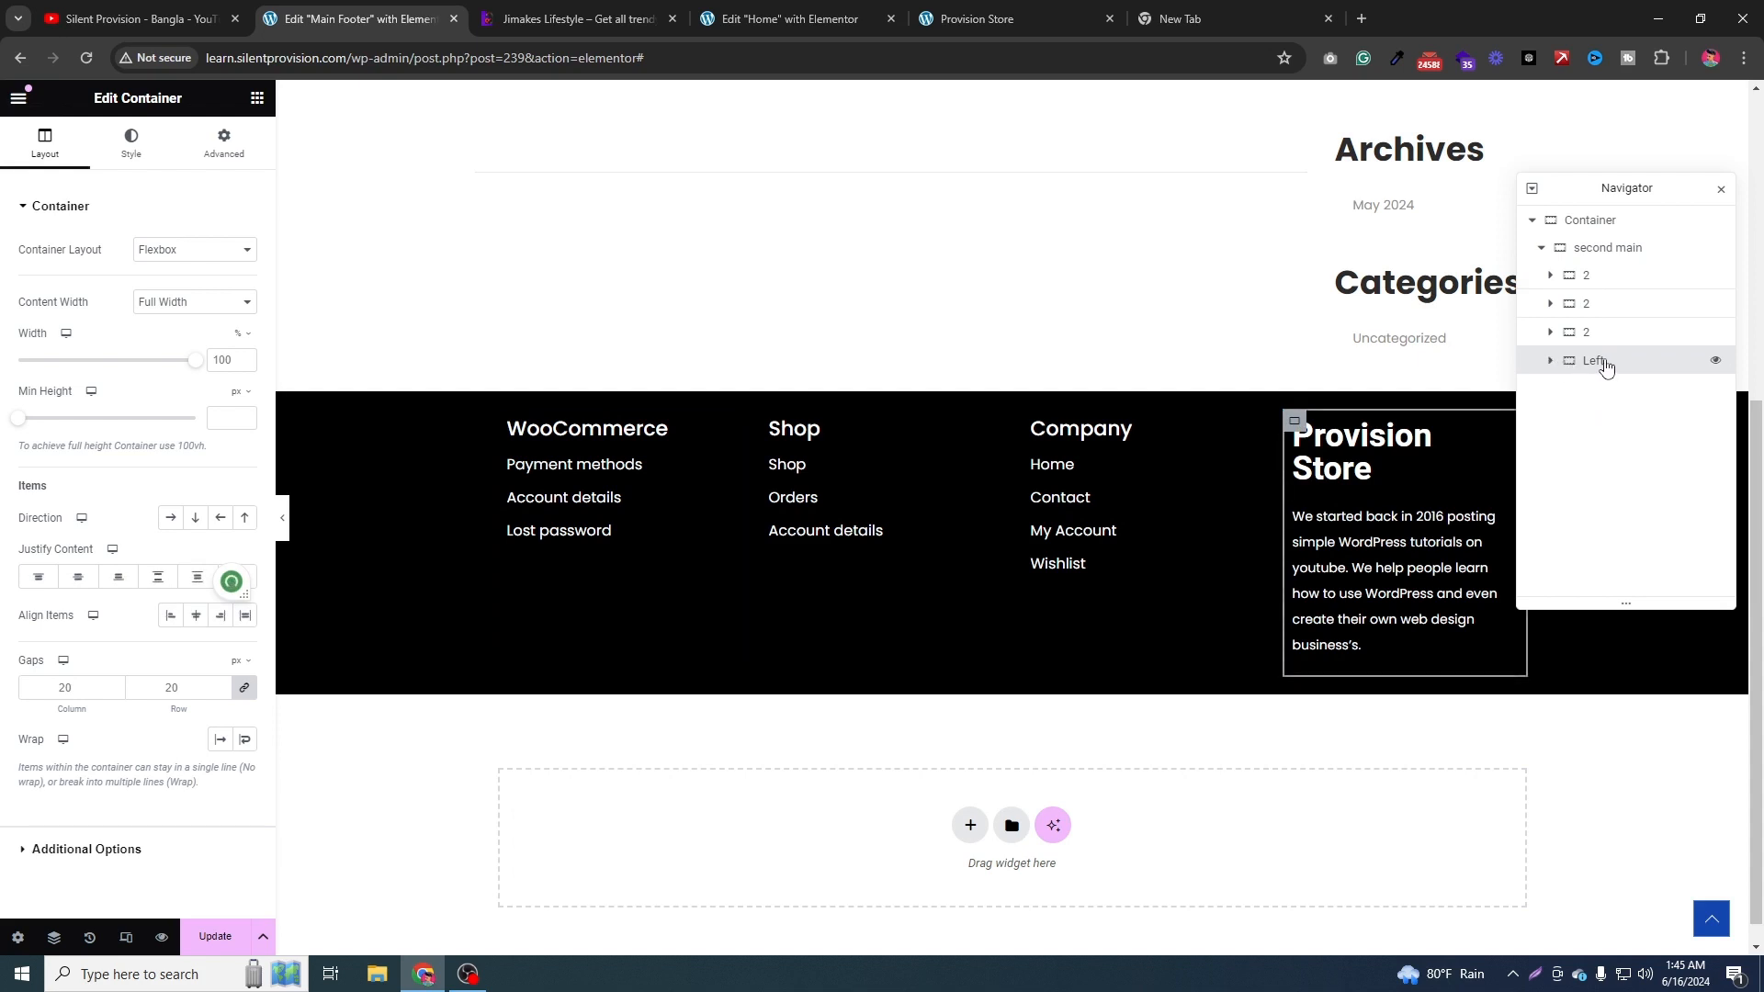
drag(1606, 366, 1608, 279)
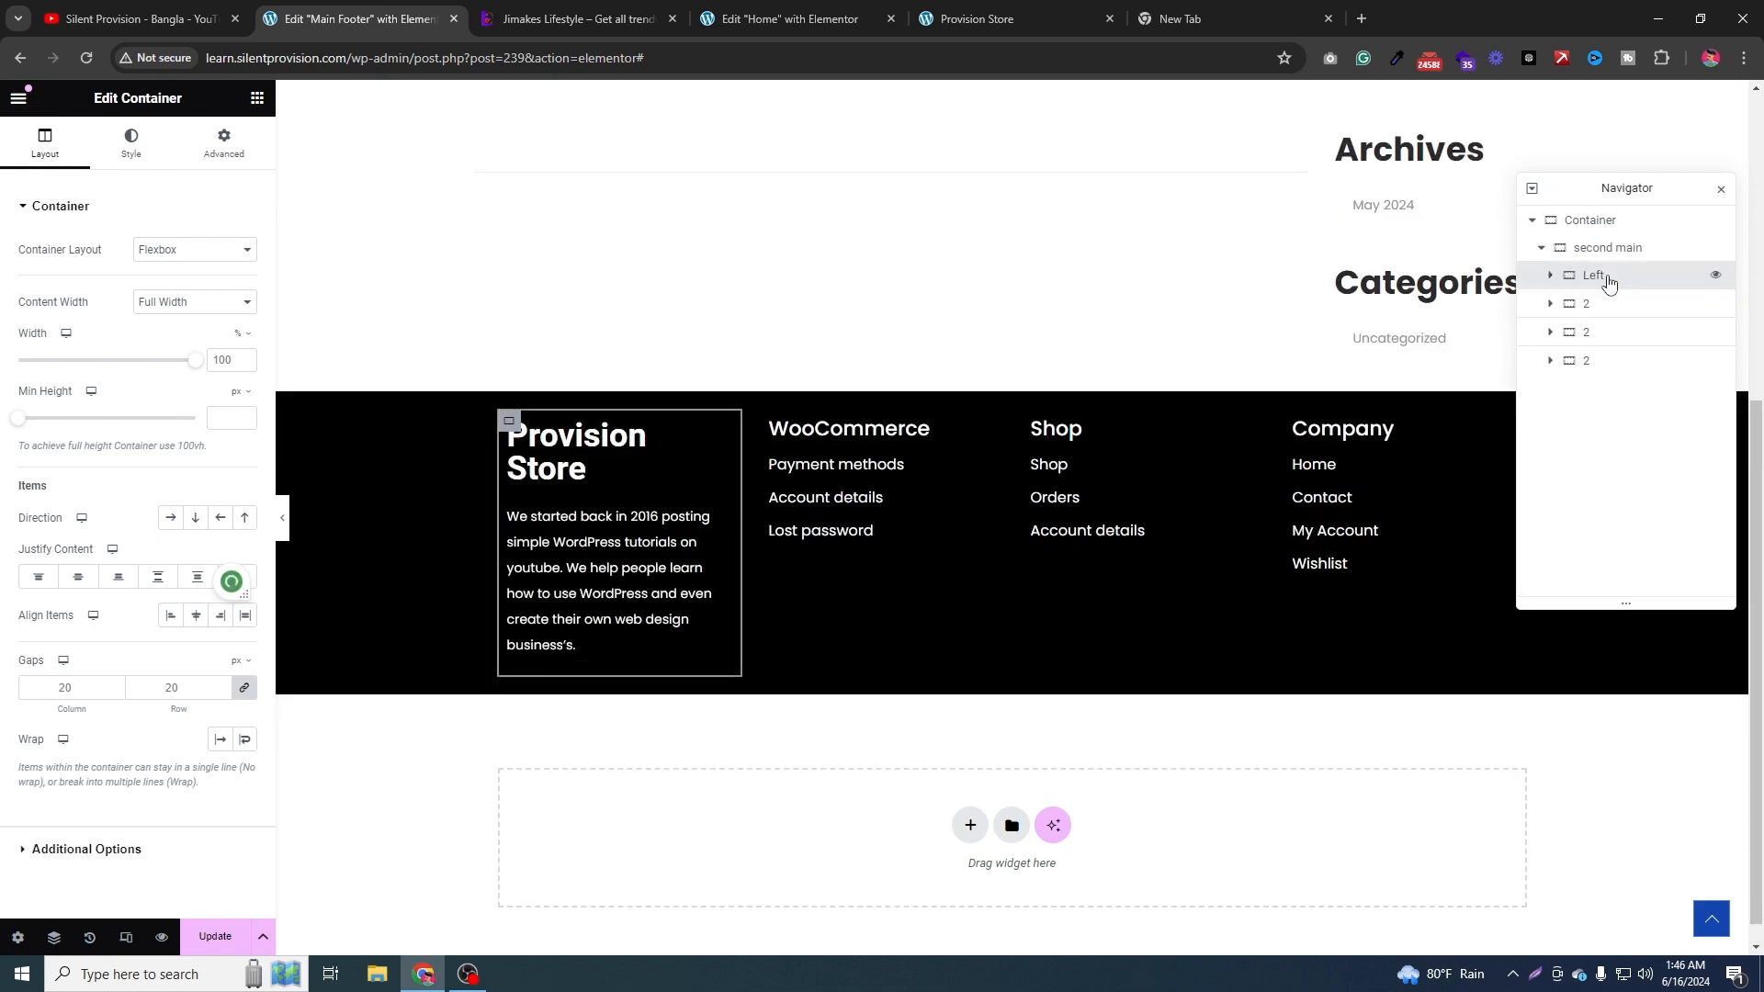
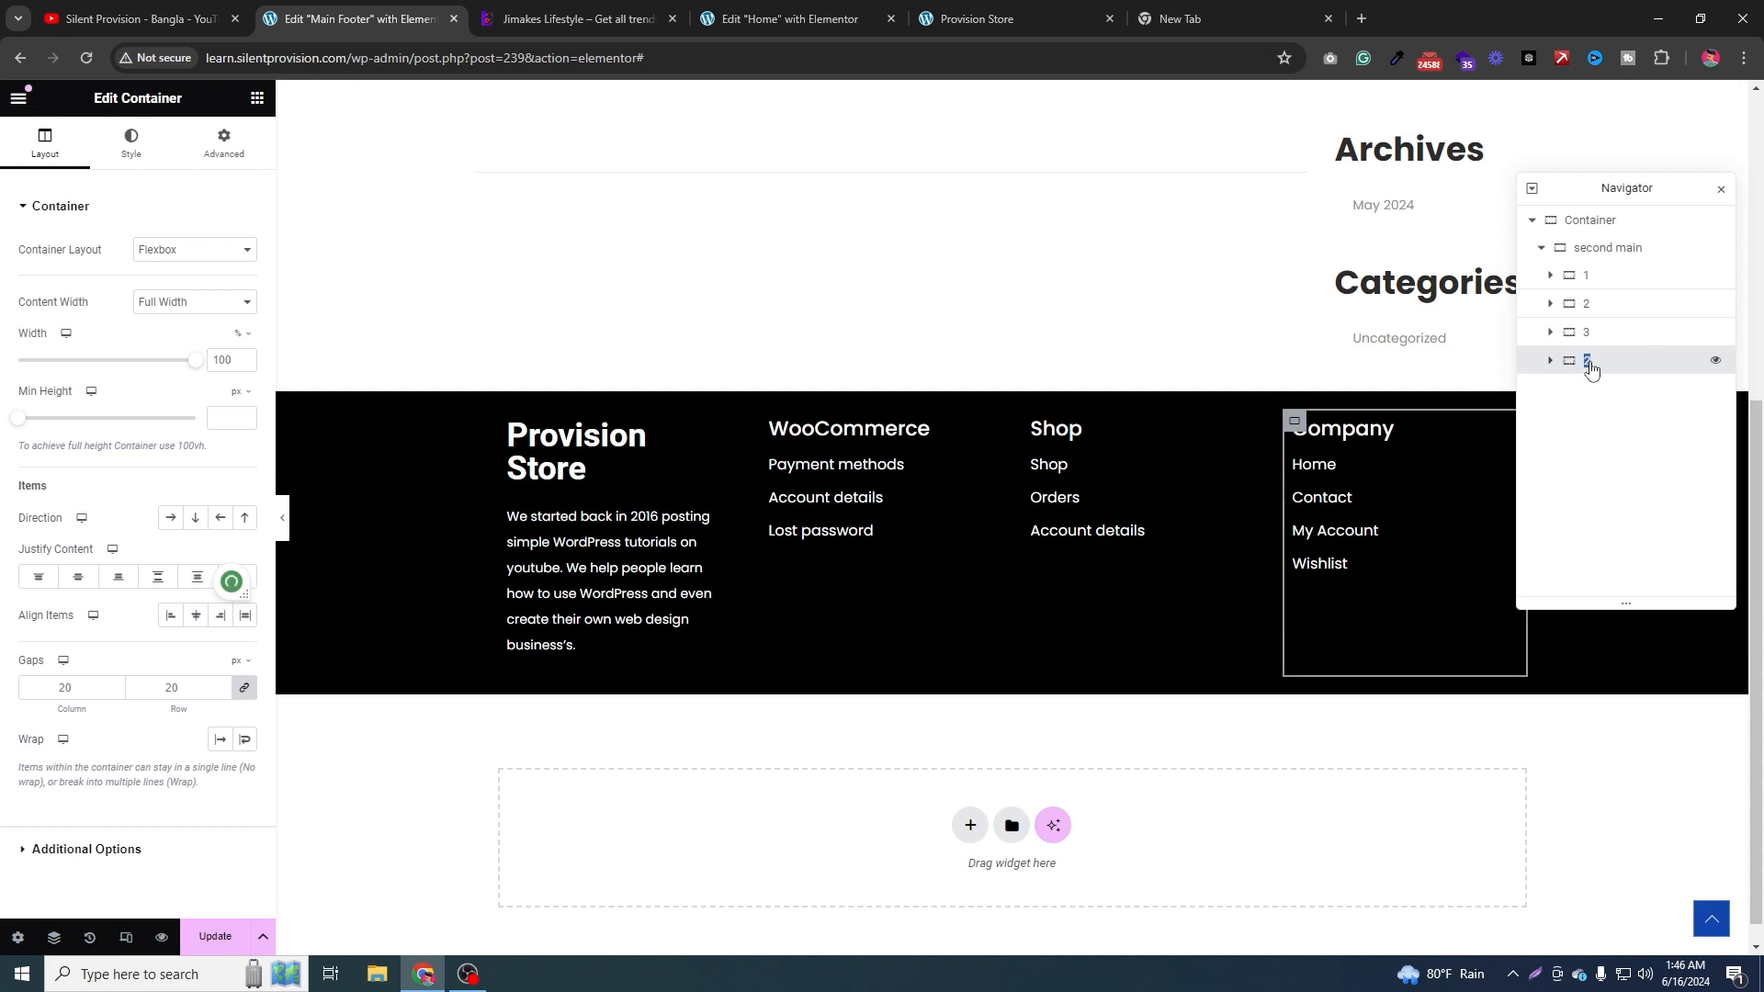
double_click(1589, 361)
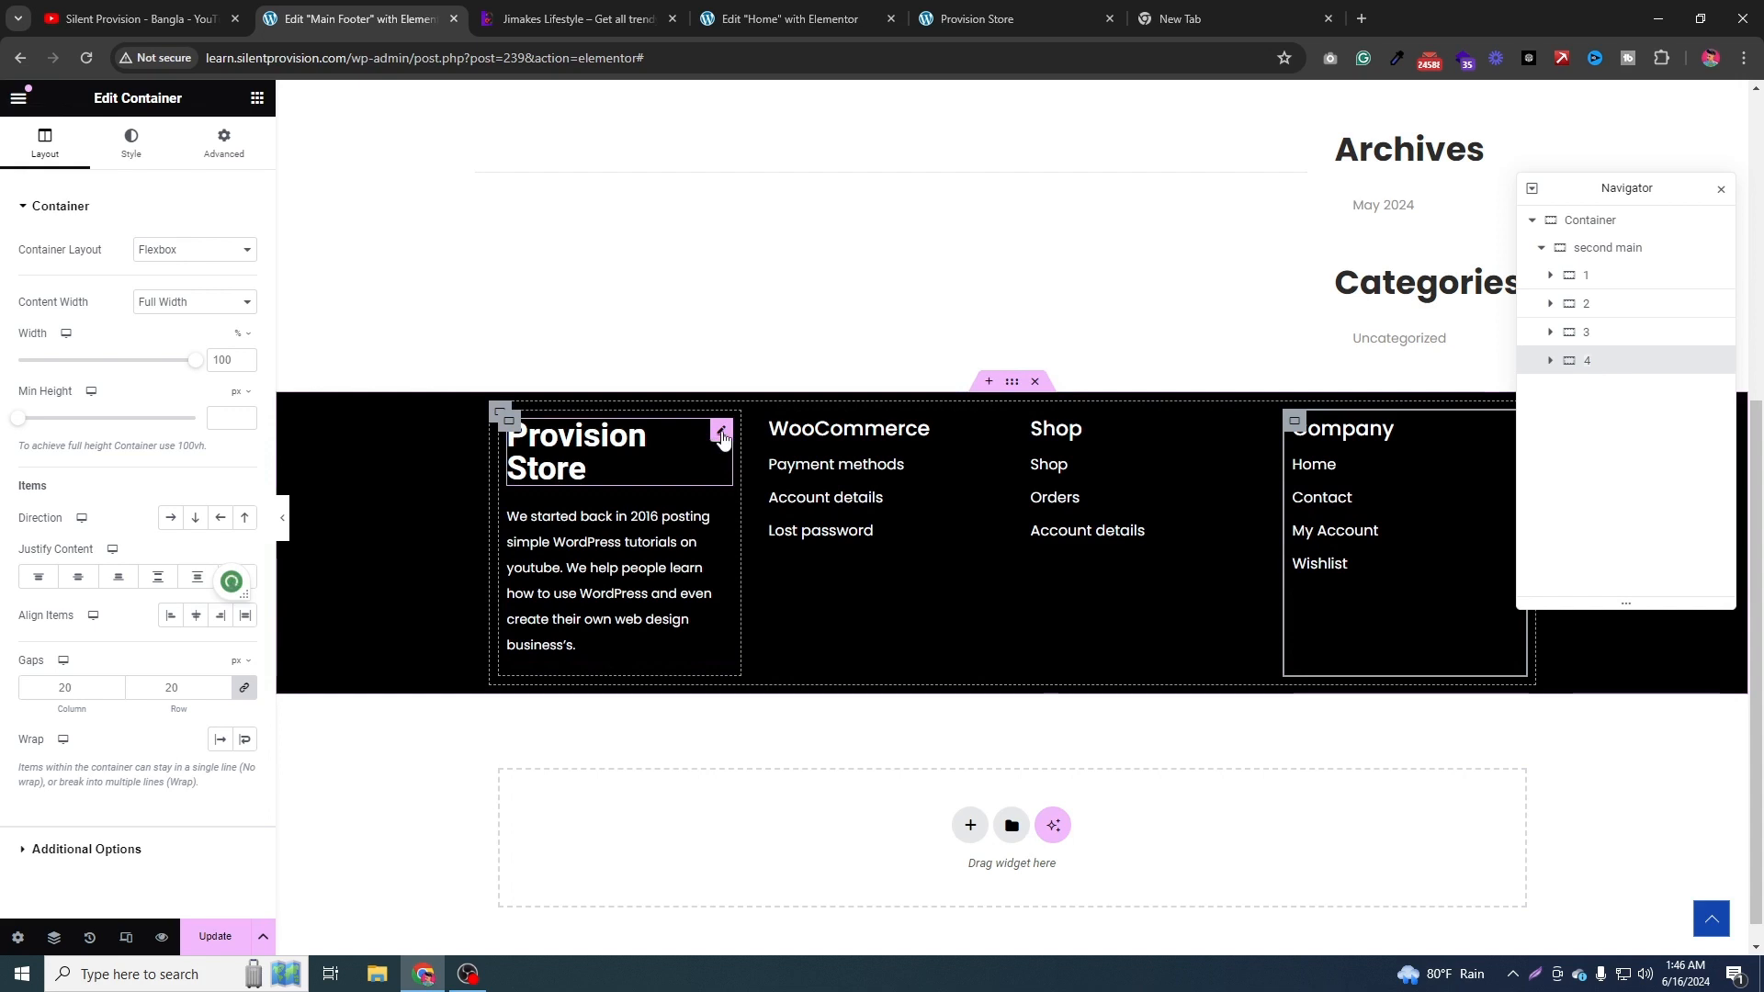
Set the Provision Store site title's font family to Poppins.
click(721, 433)
click(244, 327)
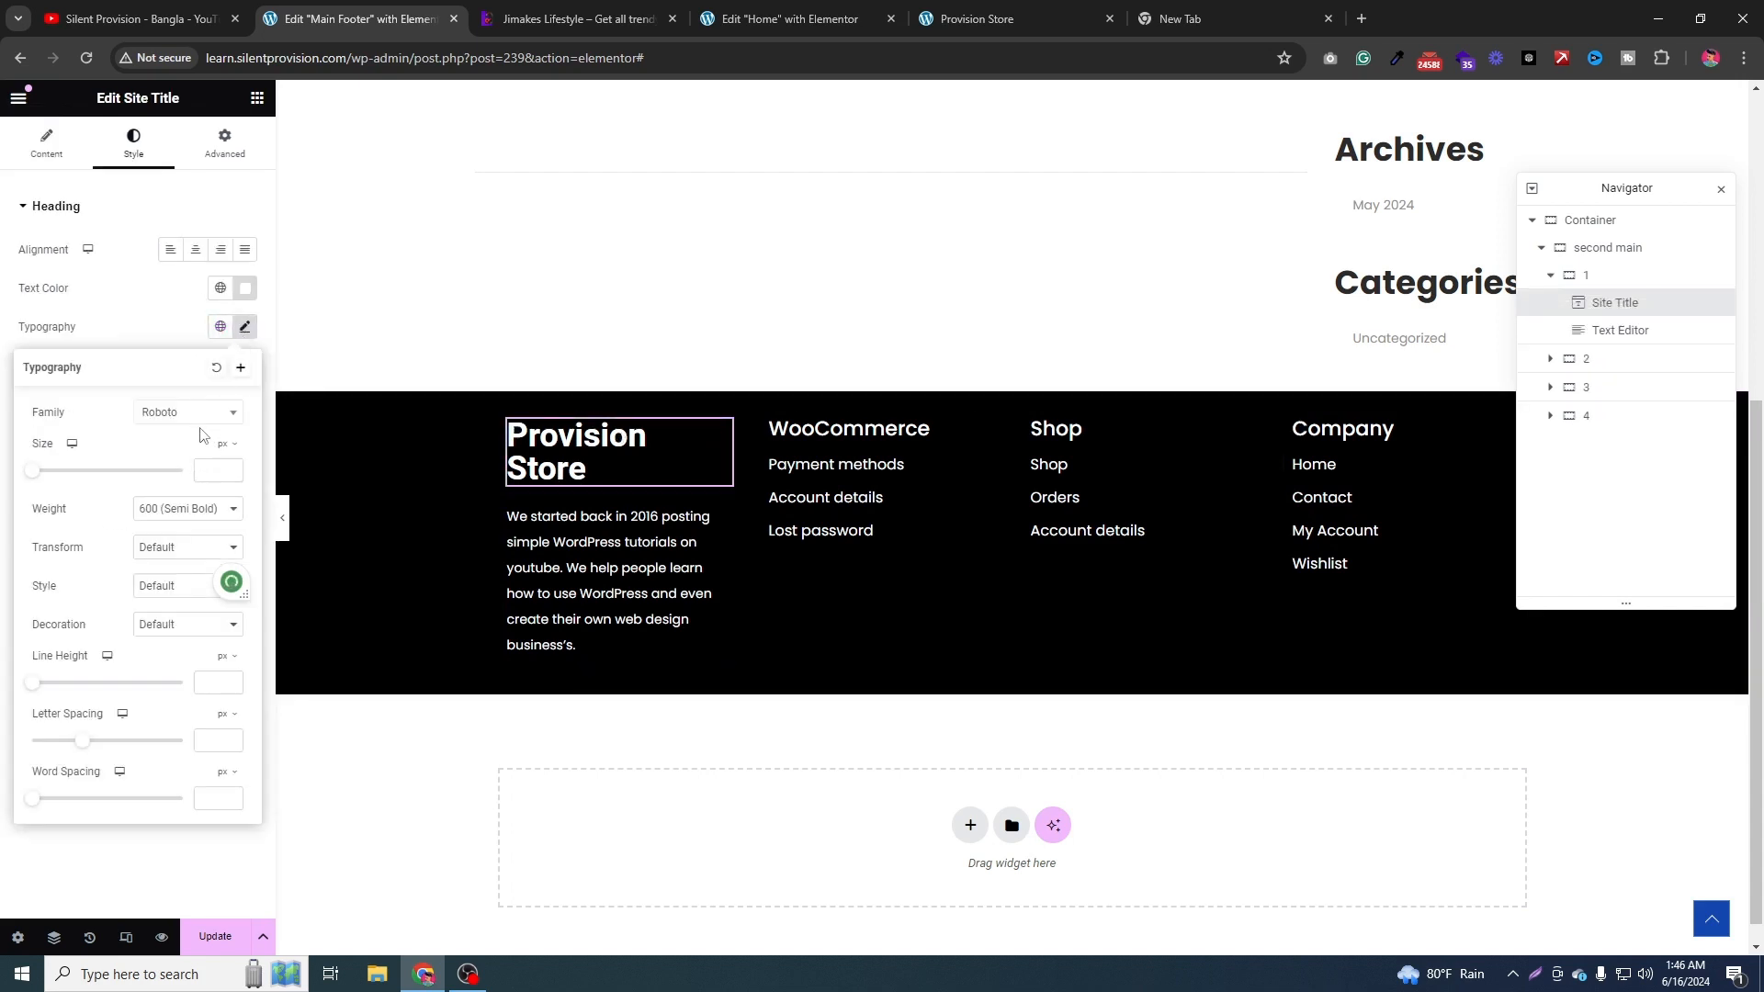
click(195, 413)
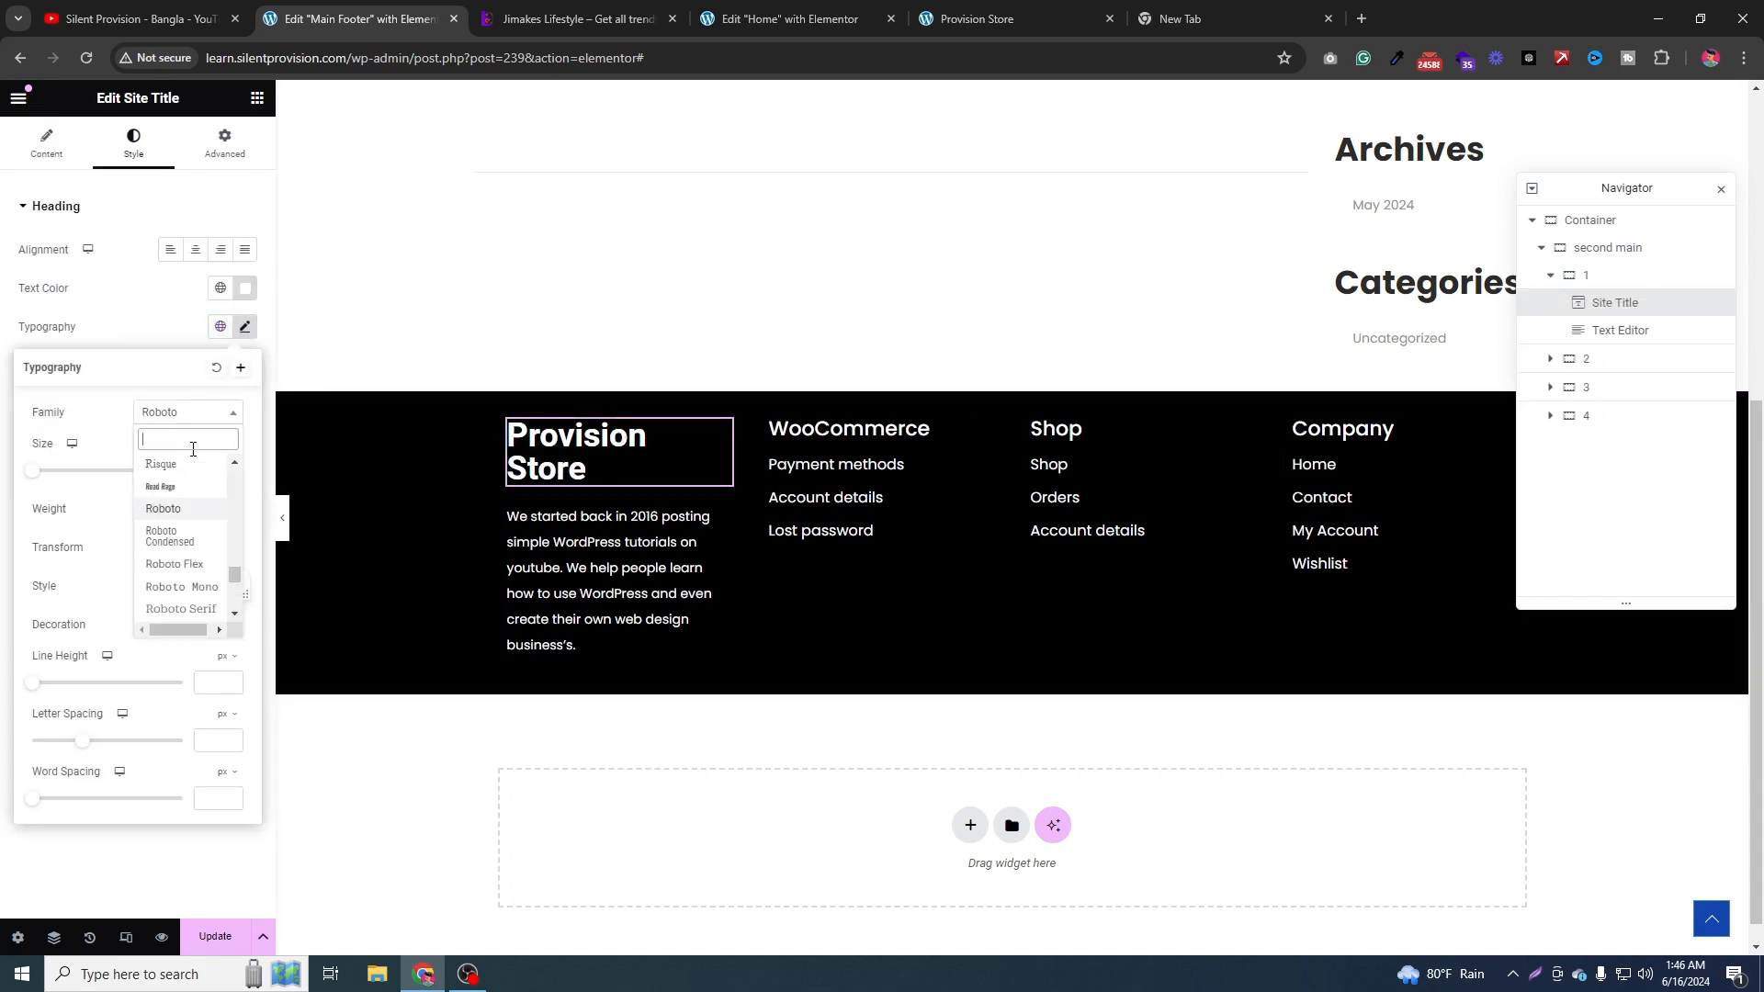
text(poo)
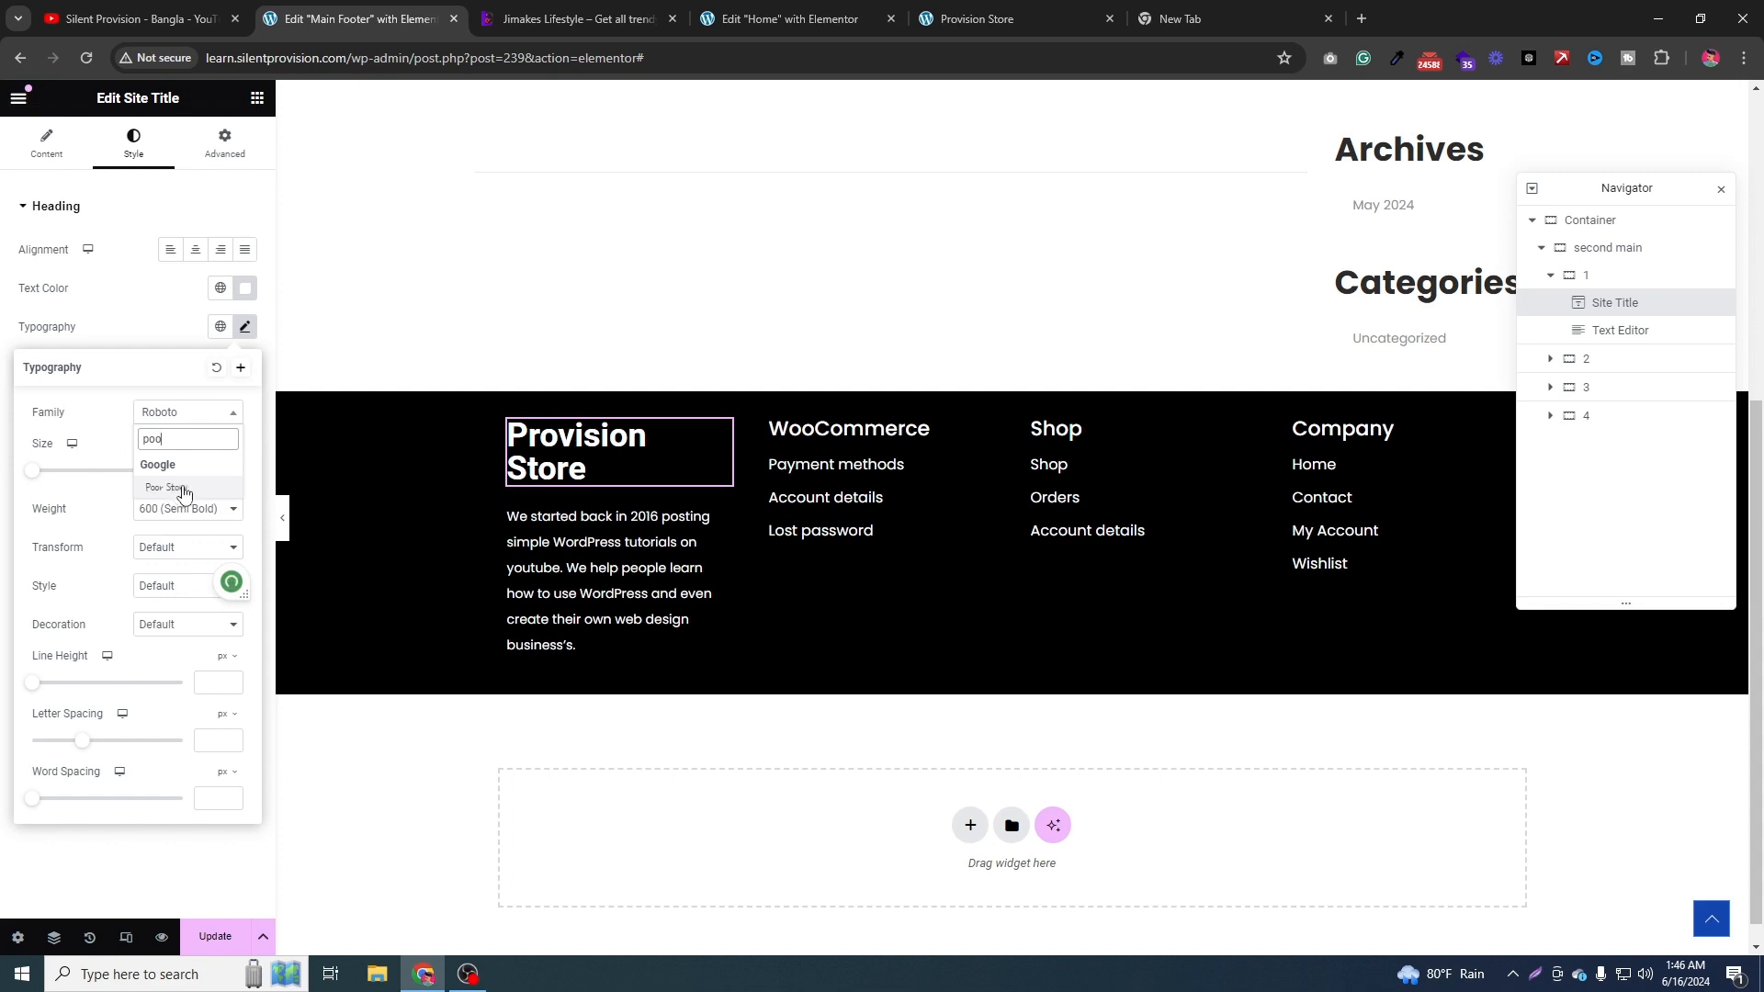
key(BackSpace)
text(p)
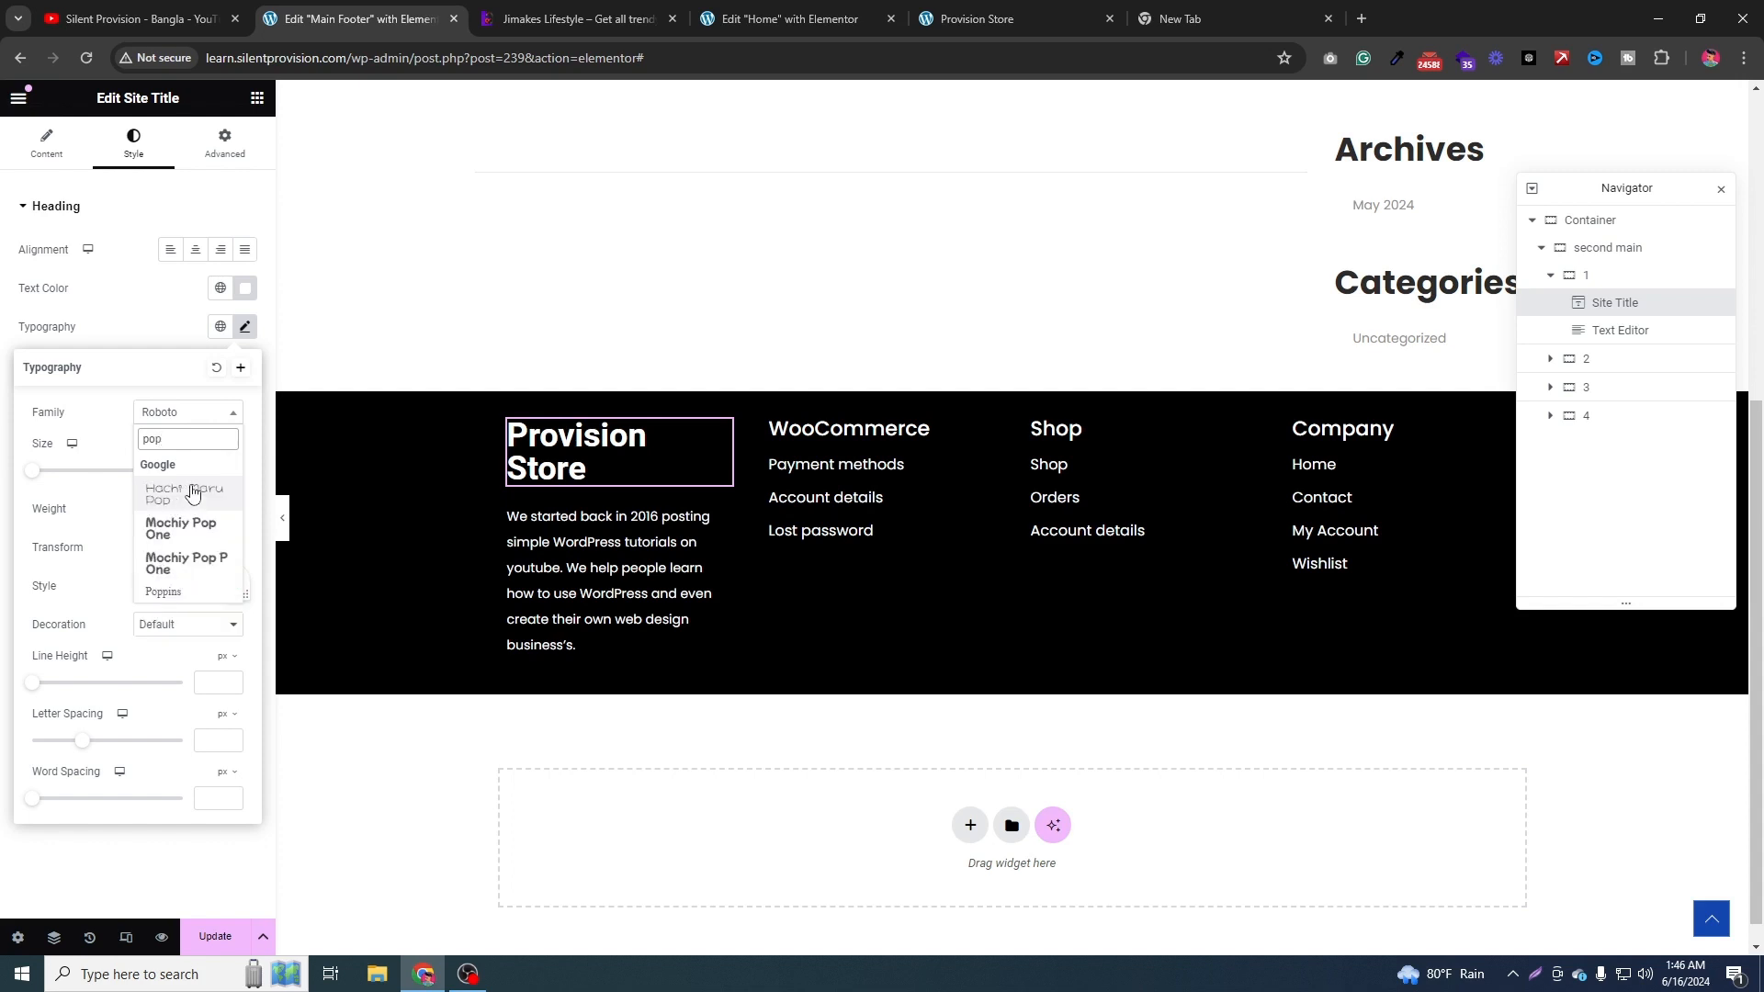
text(p)
click(191, 485)
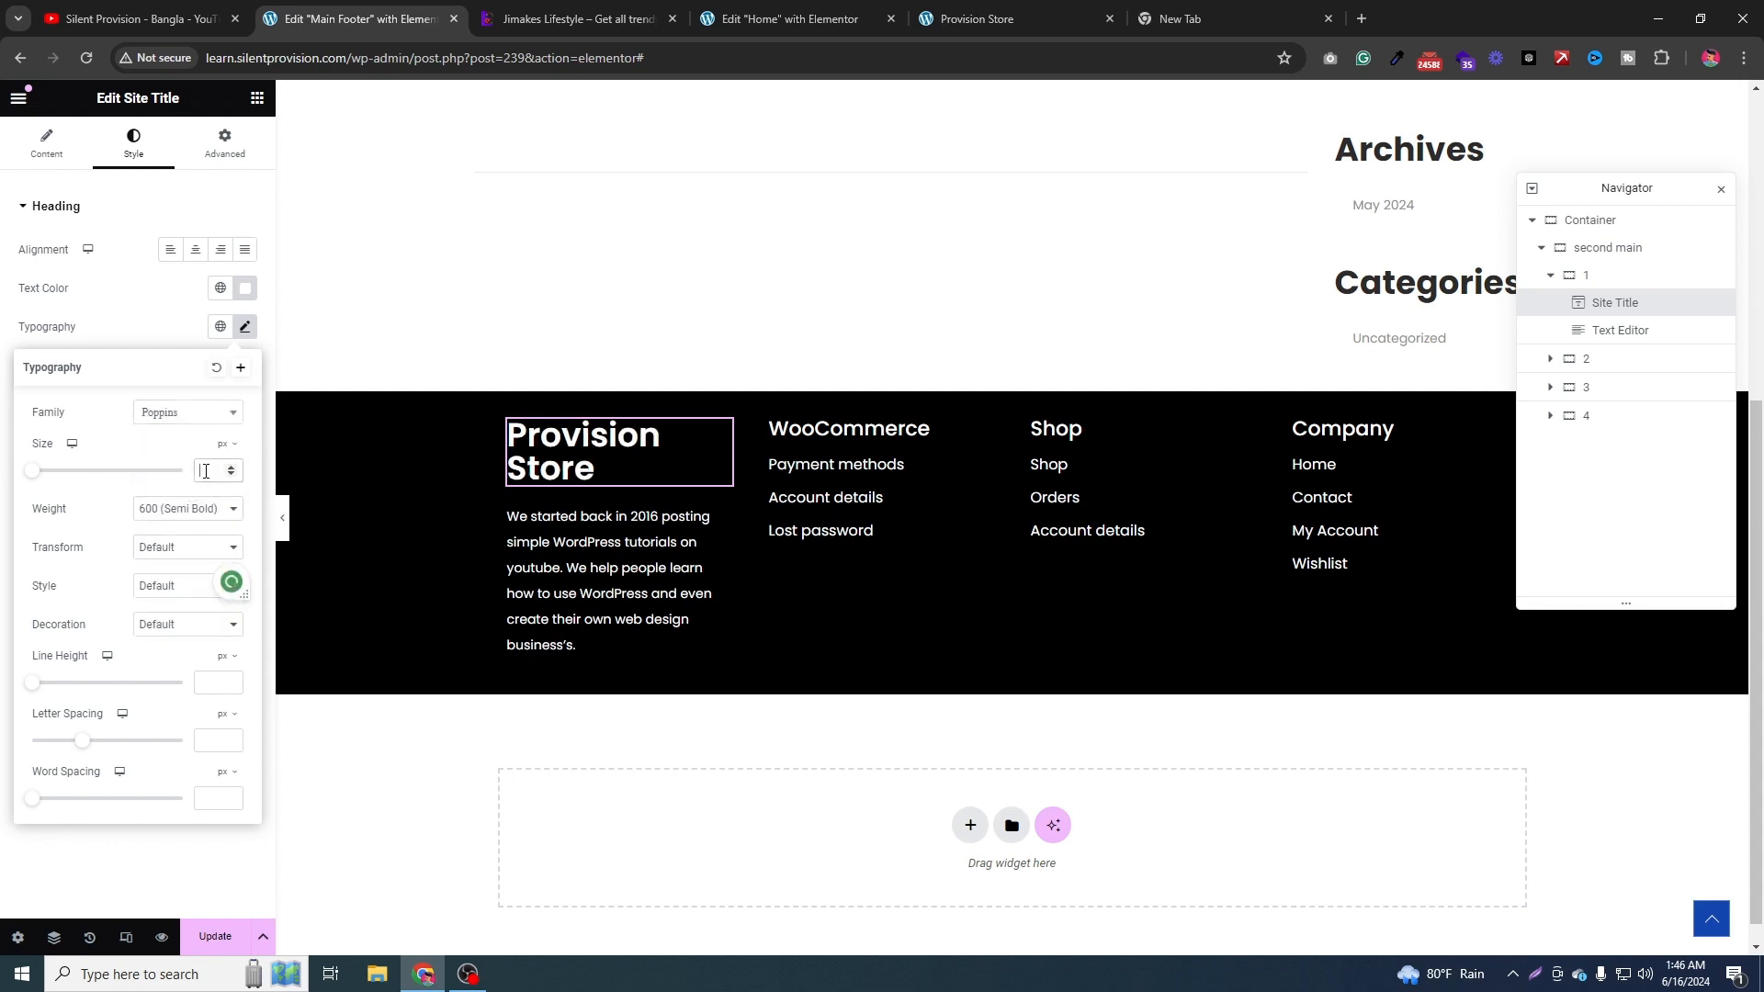
Set the site title's font size to 28 px and collapse column 1 in the structure tree.
click(206, 472)
text(30)
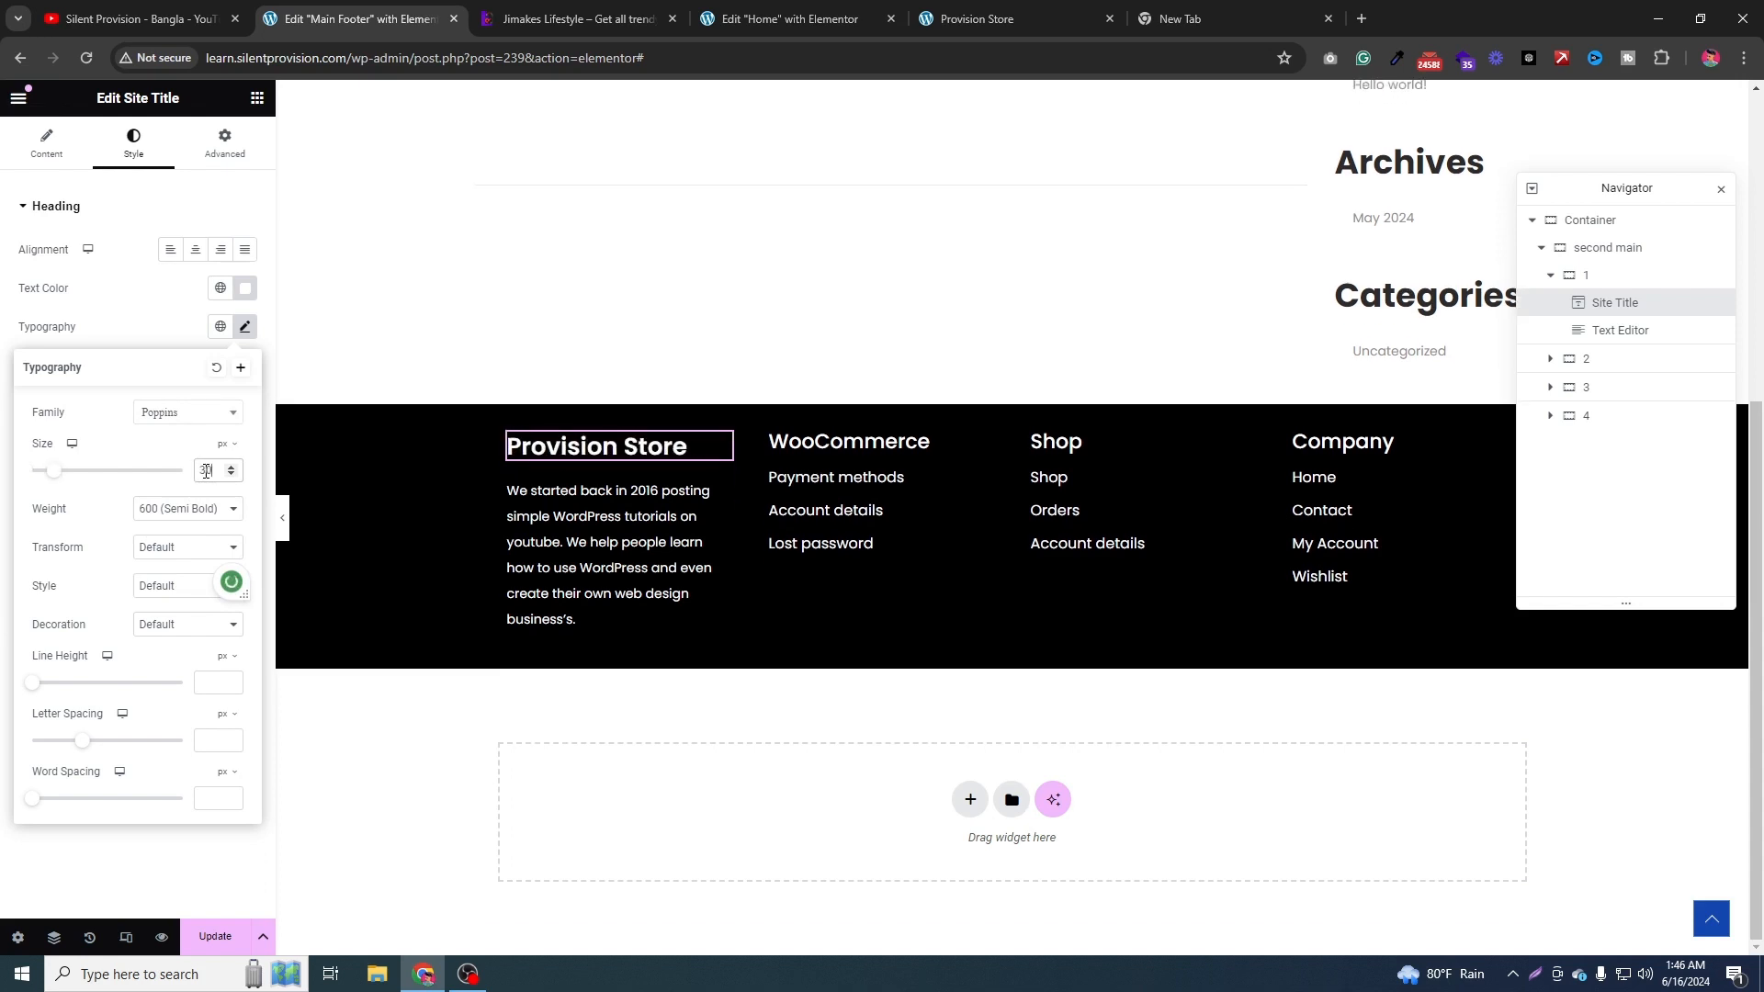
key(Down)
key(Down)
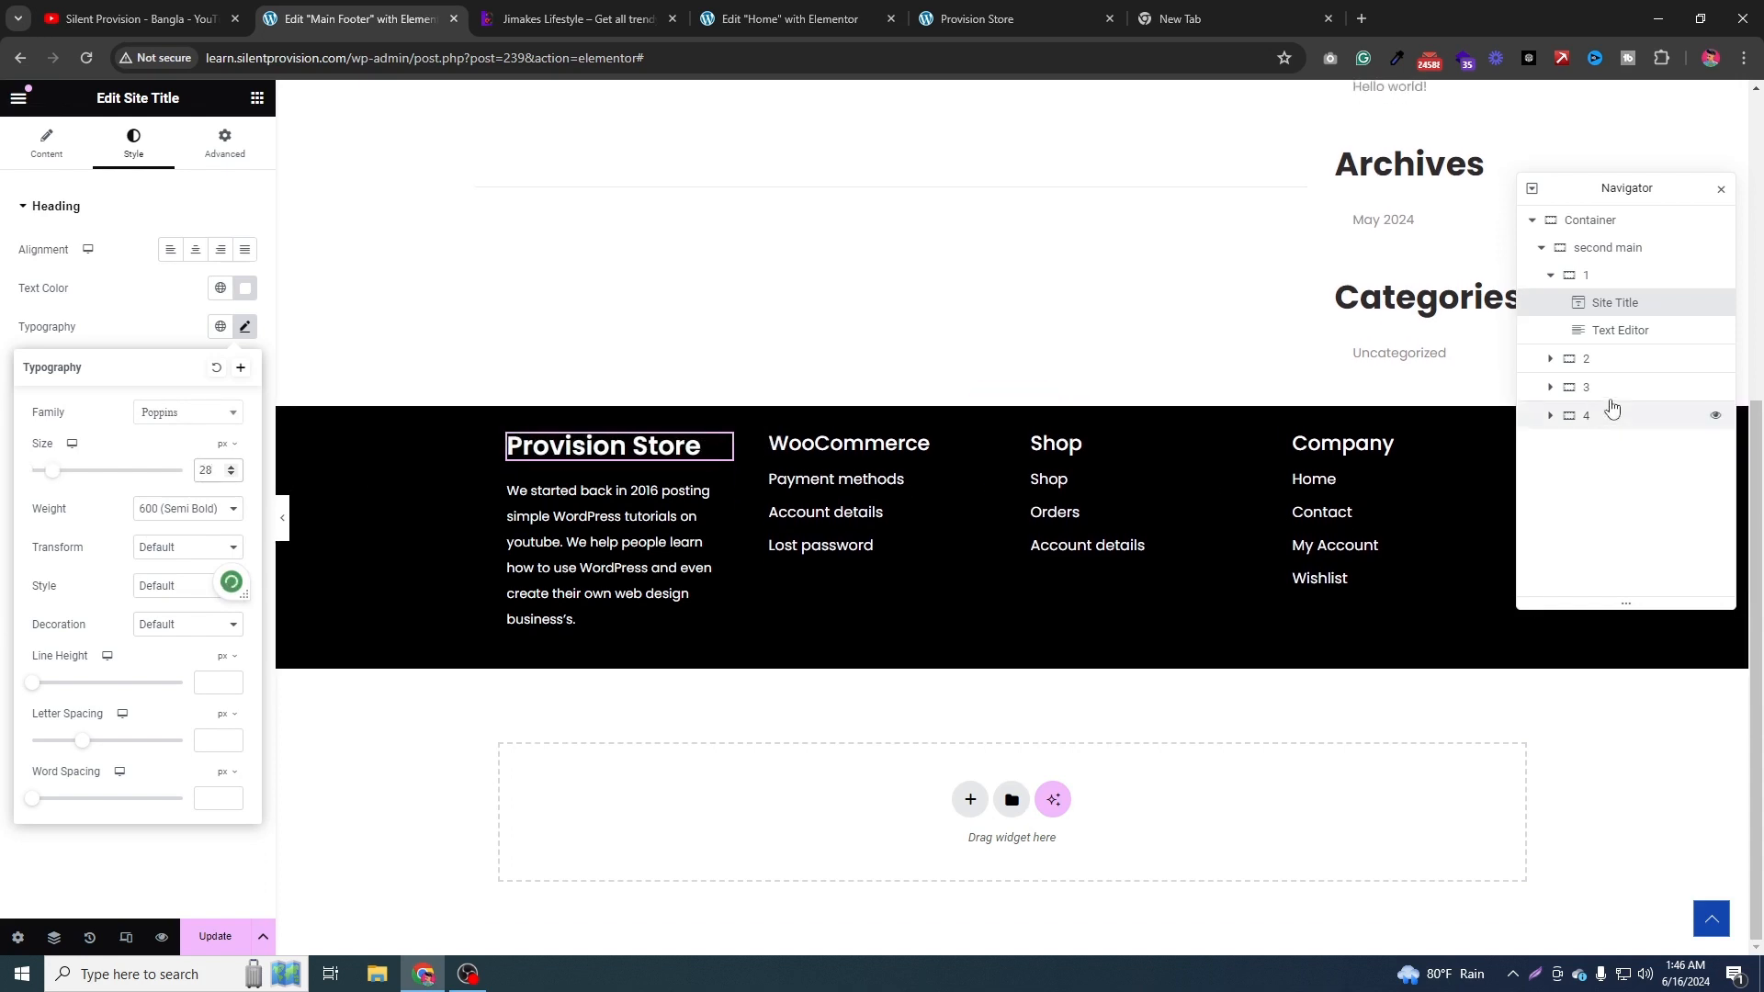
click(1550, 283)
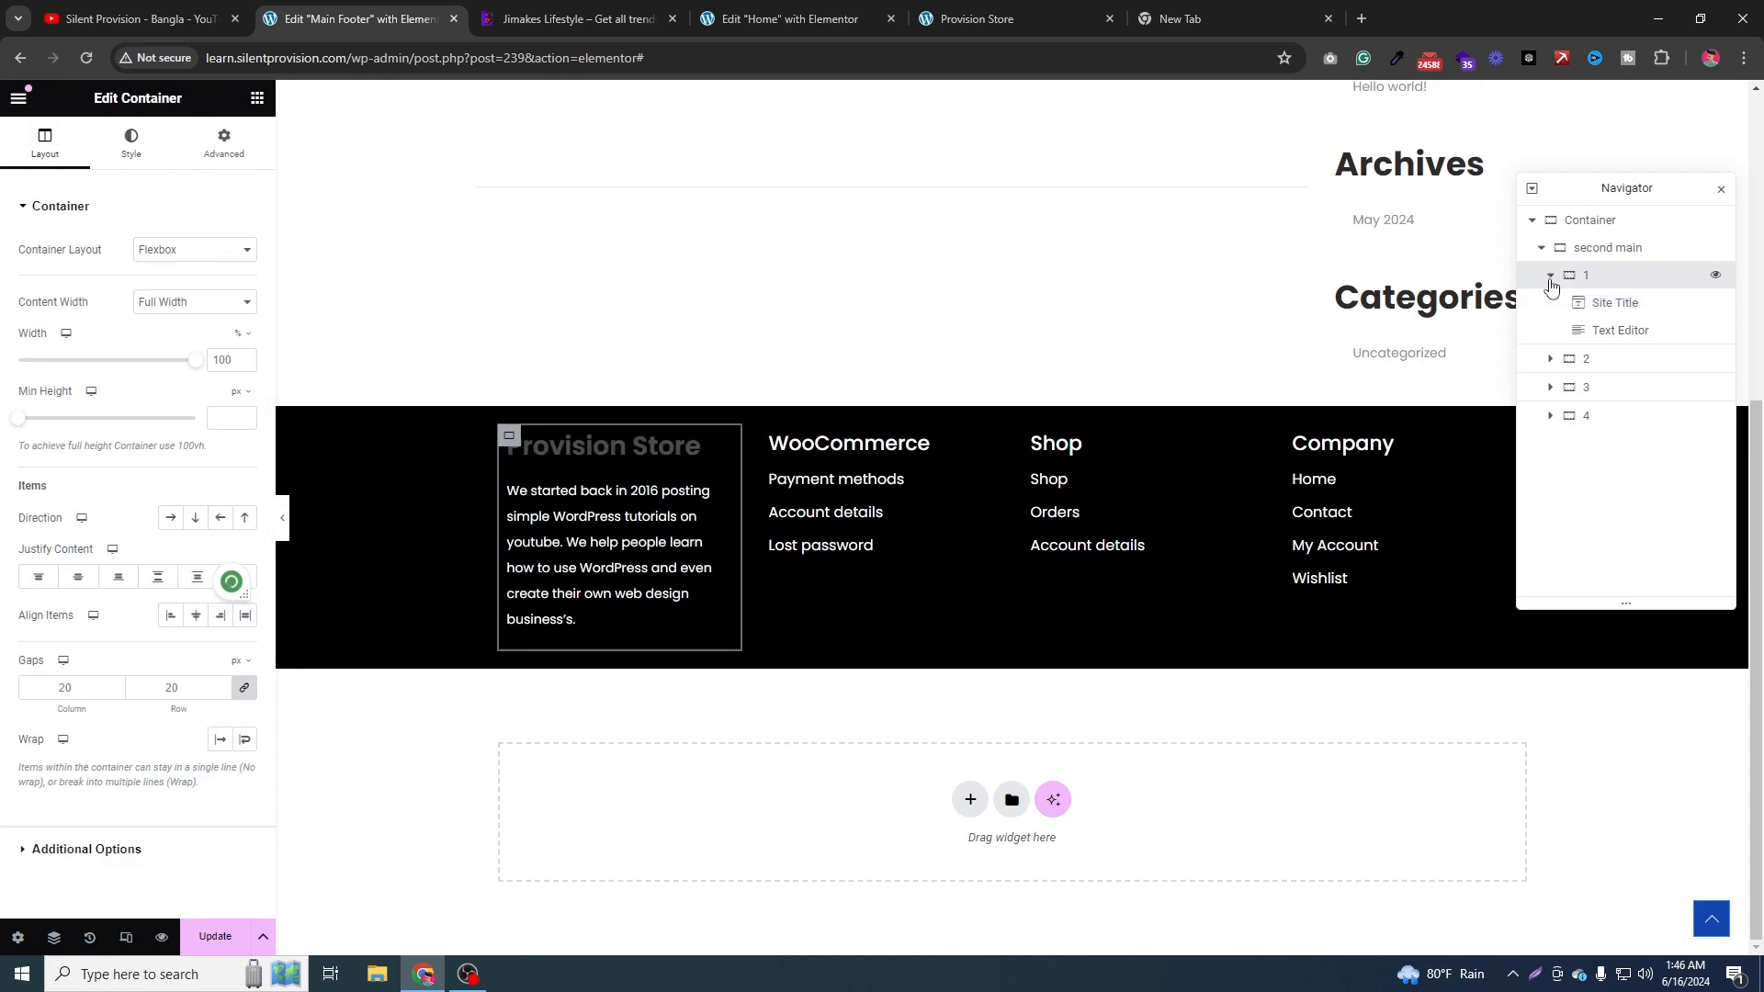
click(1552, 277)
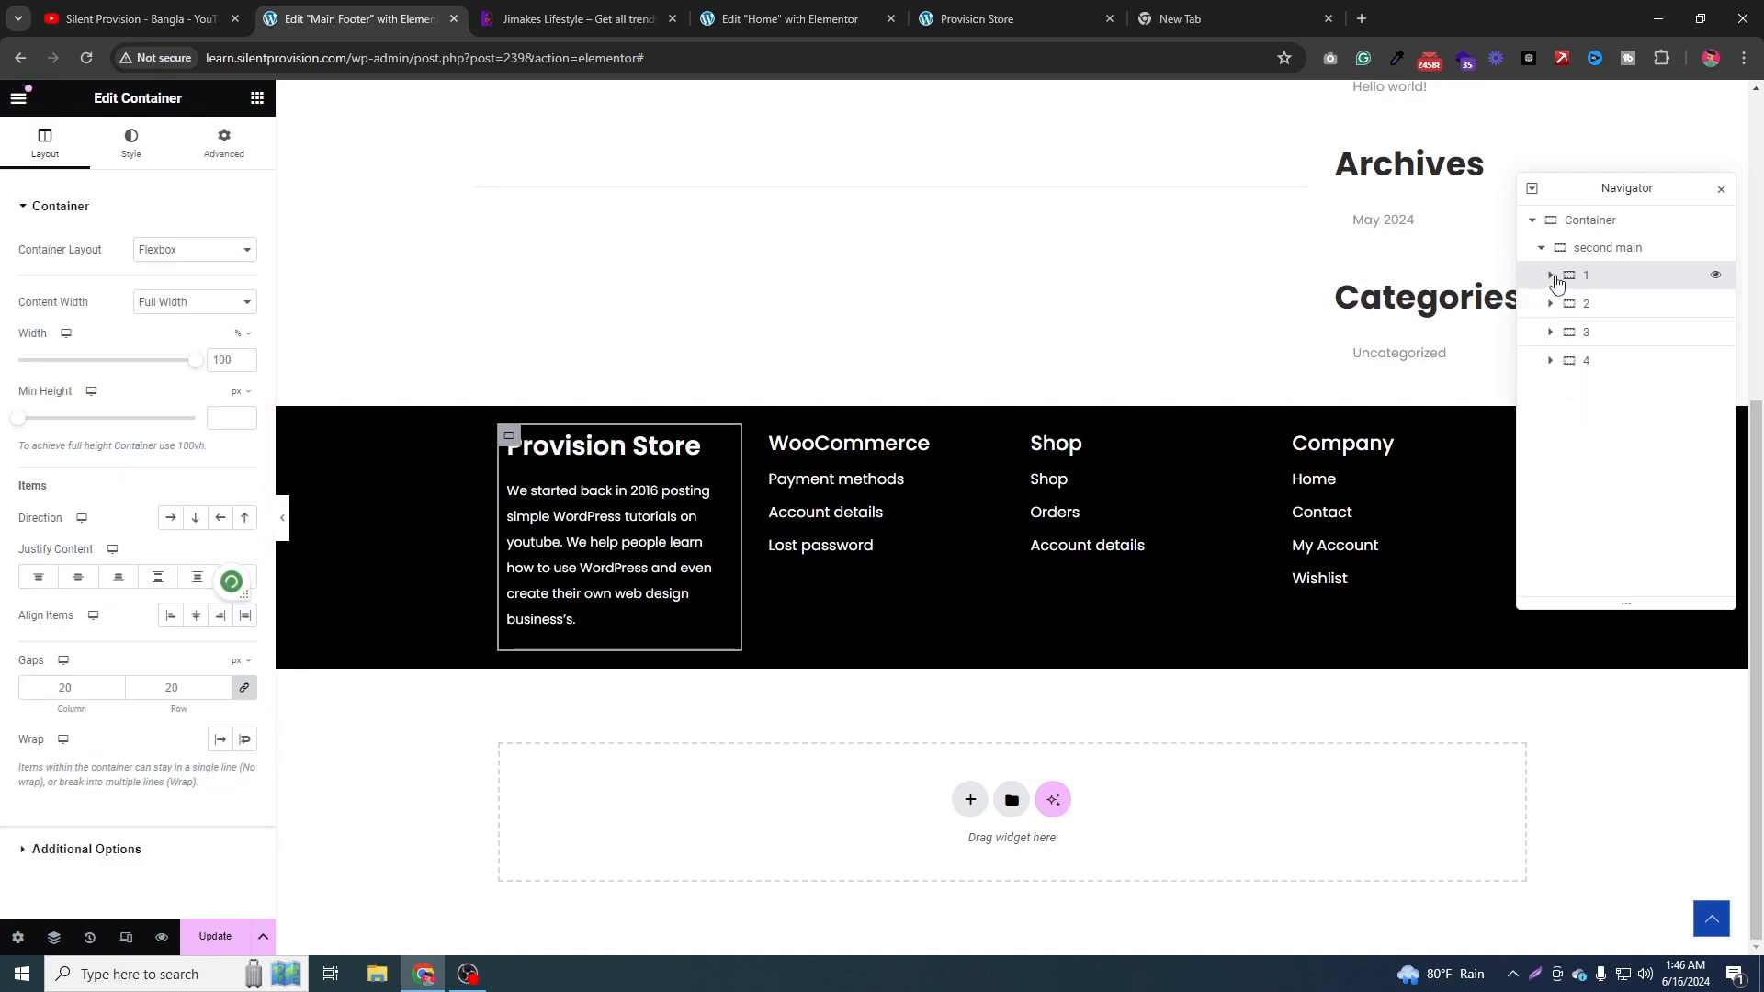
key(Print)
drag(1488, 150, 1740, 643)
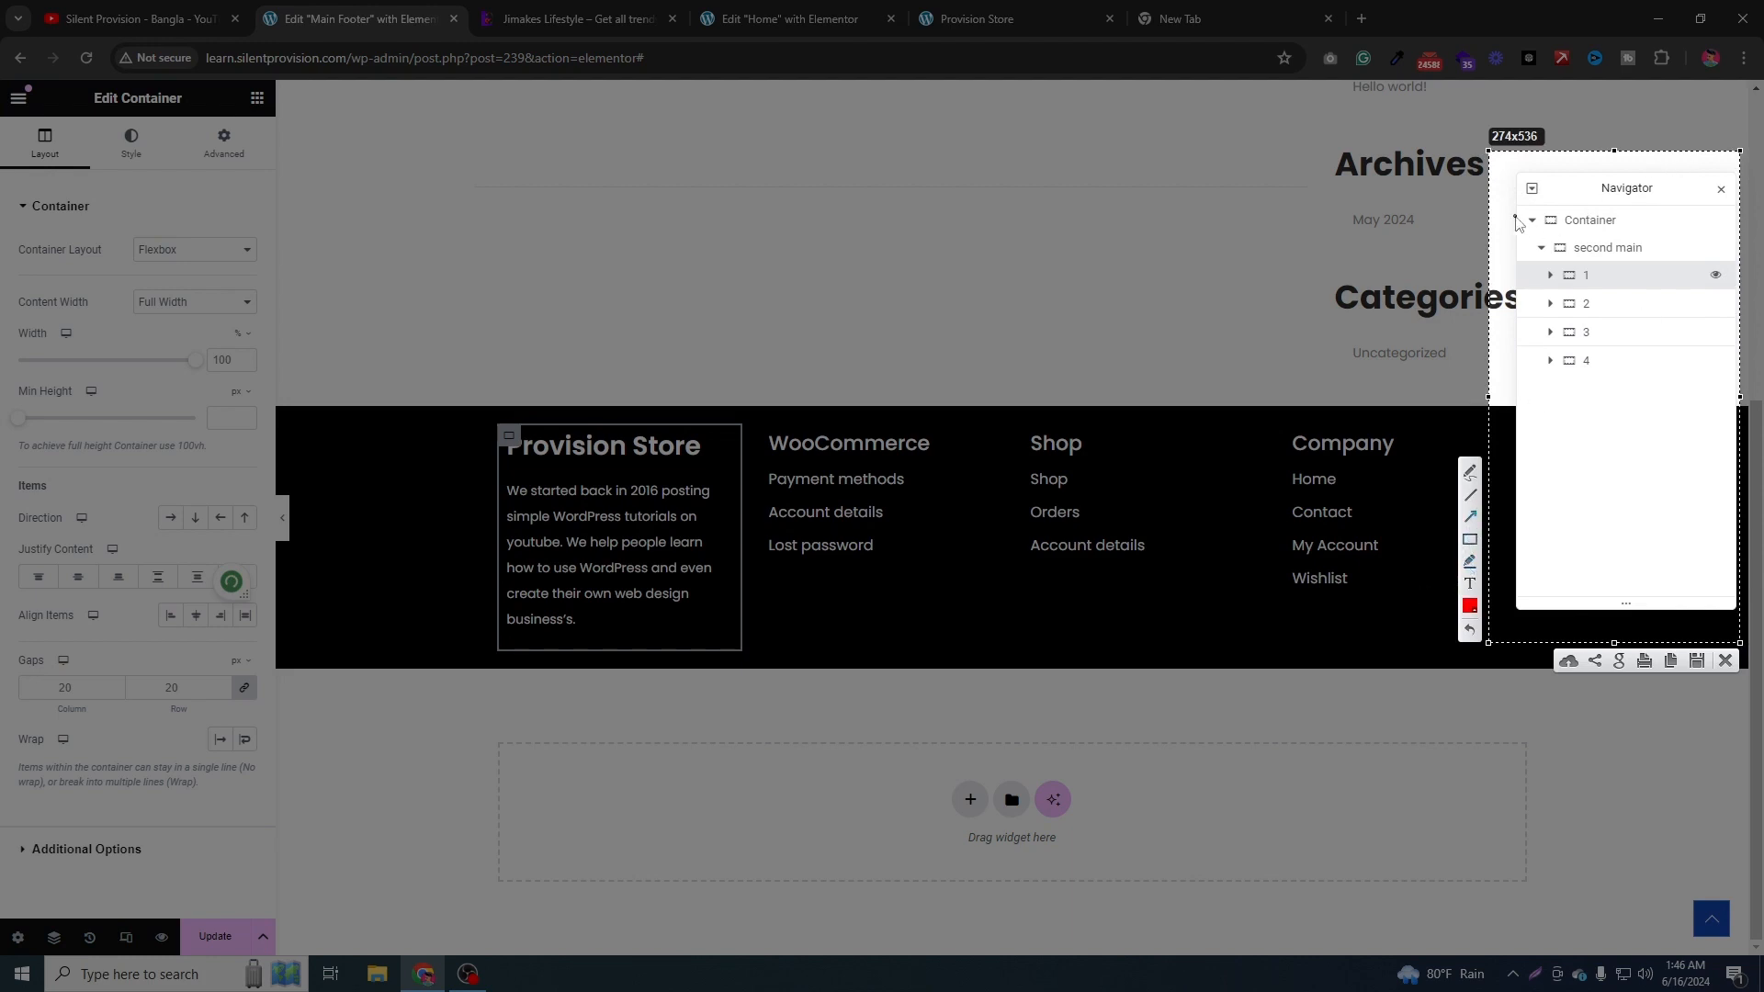
drag(1496, 188, 1553, 276)
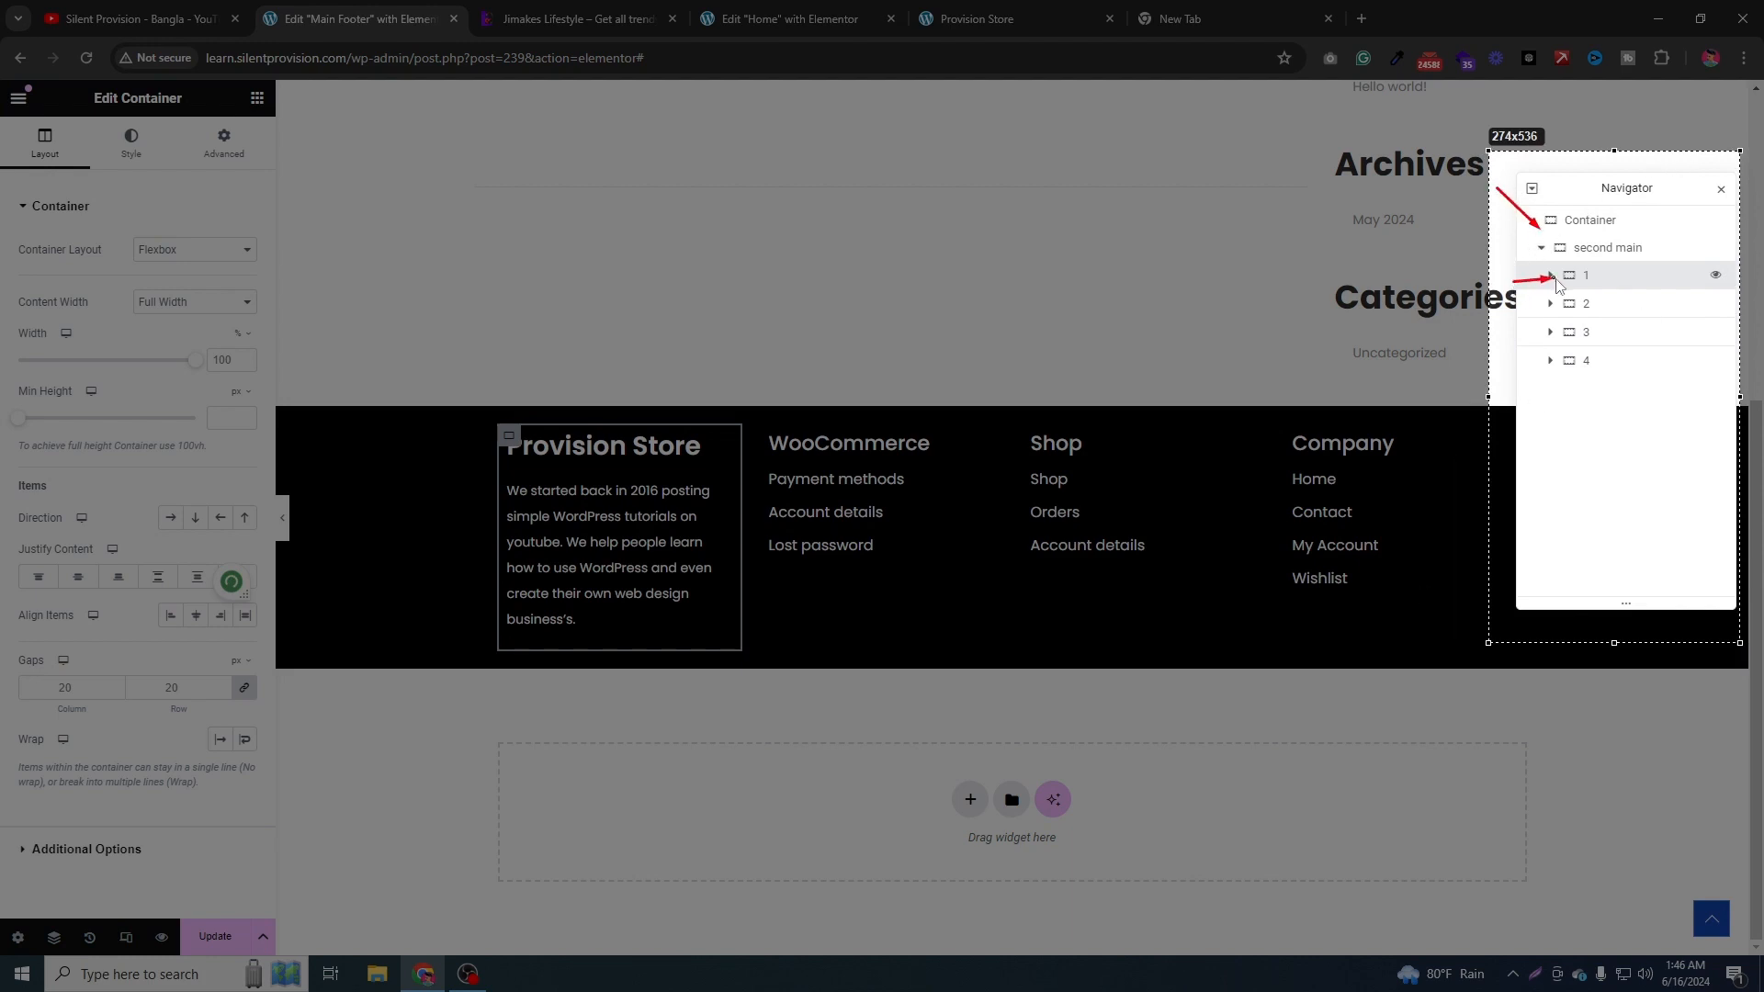
mouse_move(1496, 326)
mouse_down()
mouse_move(1555, 308)
mouse_move(1571, 331)
mouse_up()
drag(1500, 386, 1567, 357)
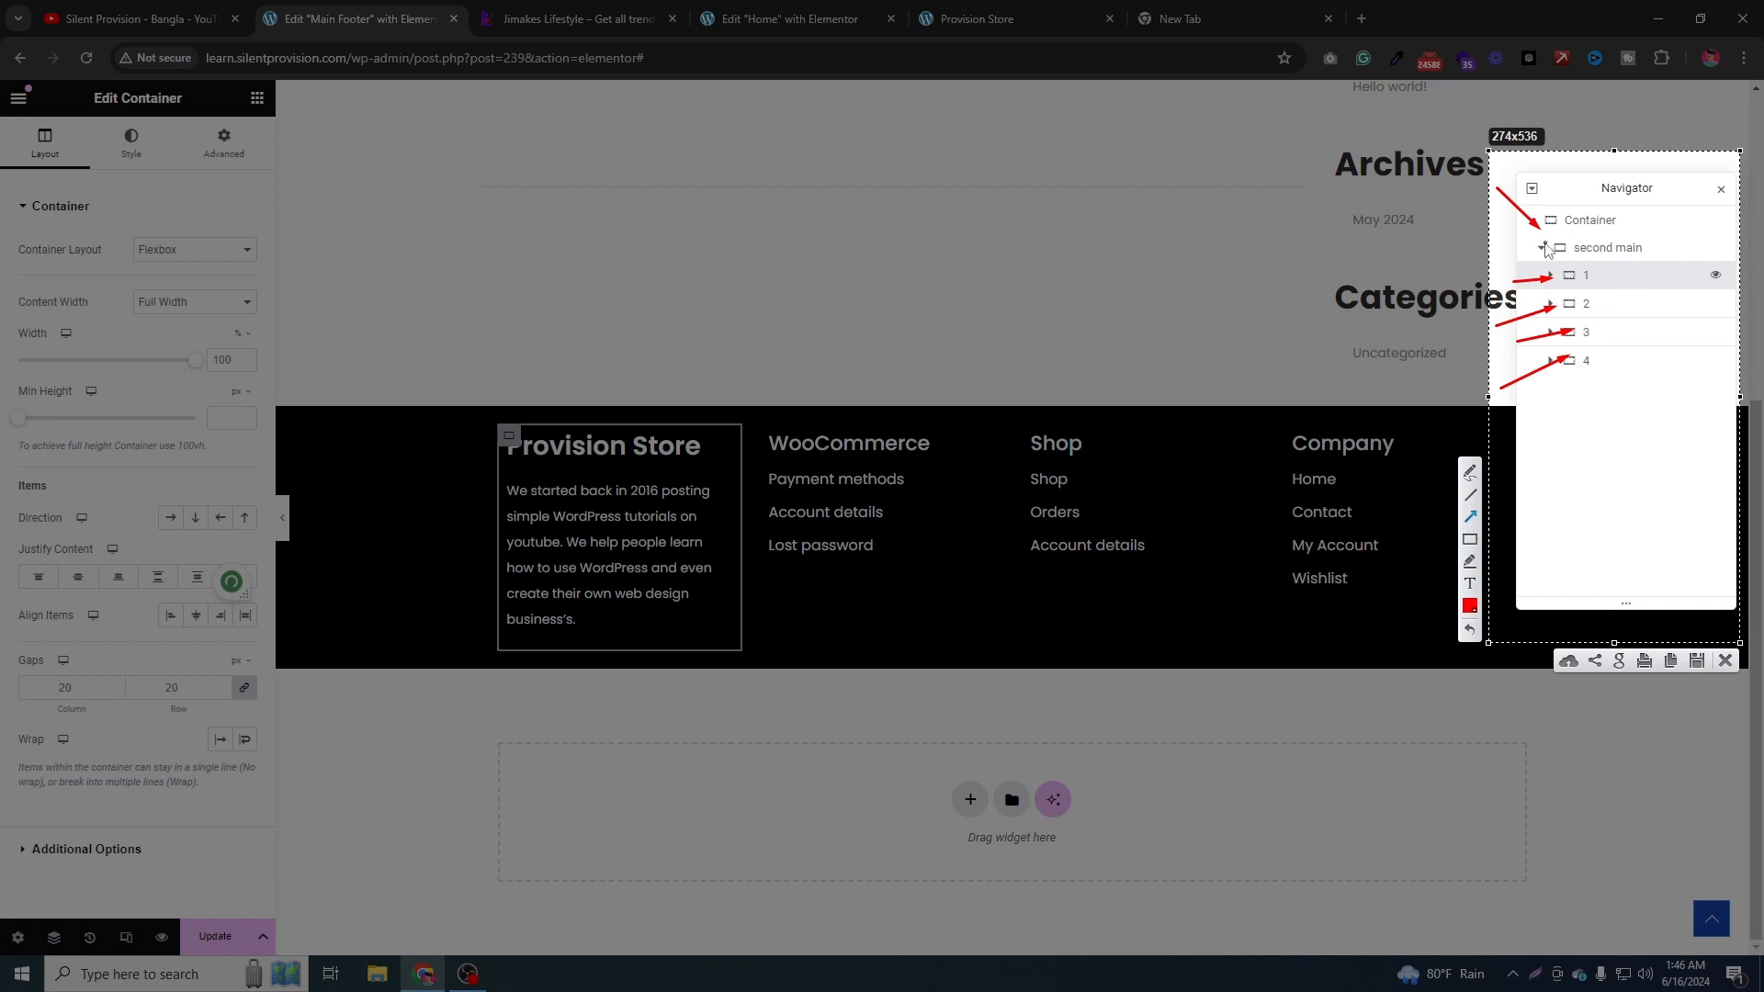
drag(1562, 239, 1685, 233)
mouse_move(1550, 237)
mouse_down()
mouse_move(1608, 248)
mouse_move(1577, 254)
mouse_move(1583, 381)
mouse_move(1609, 385)
mouse_up()
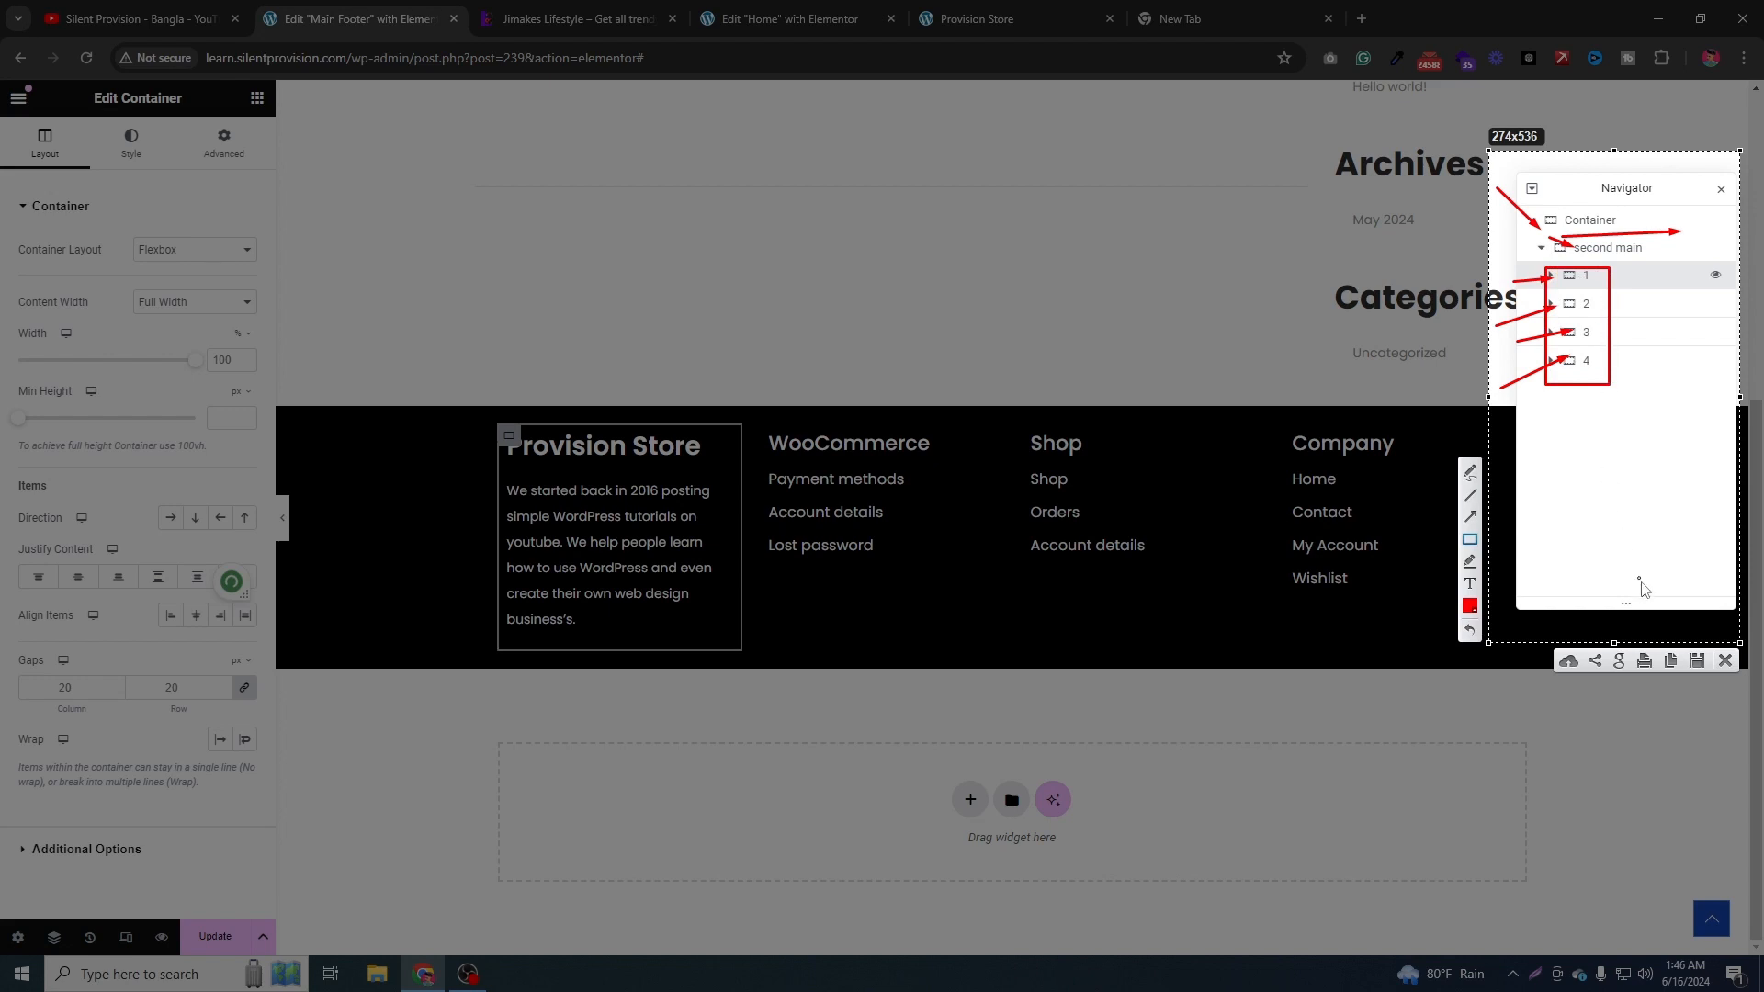
click(1733, 666)
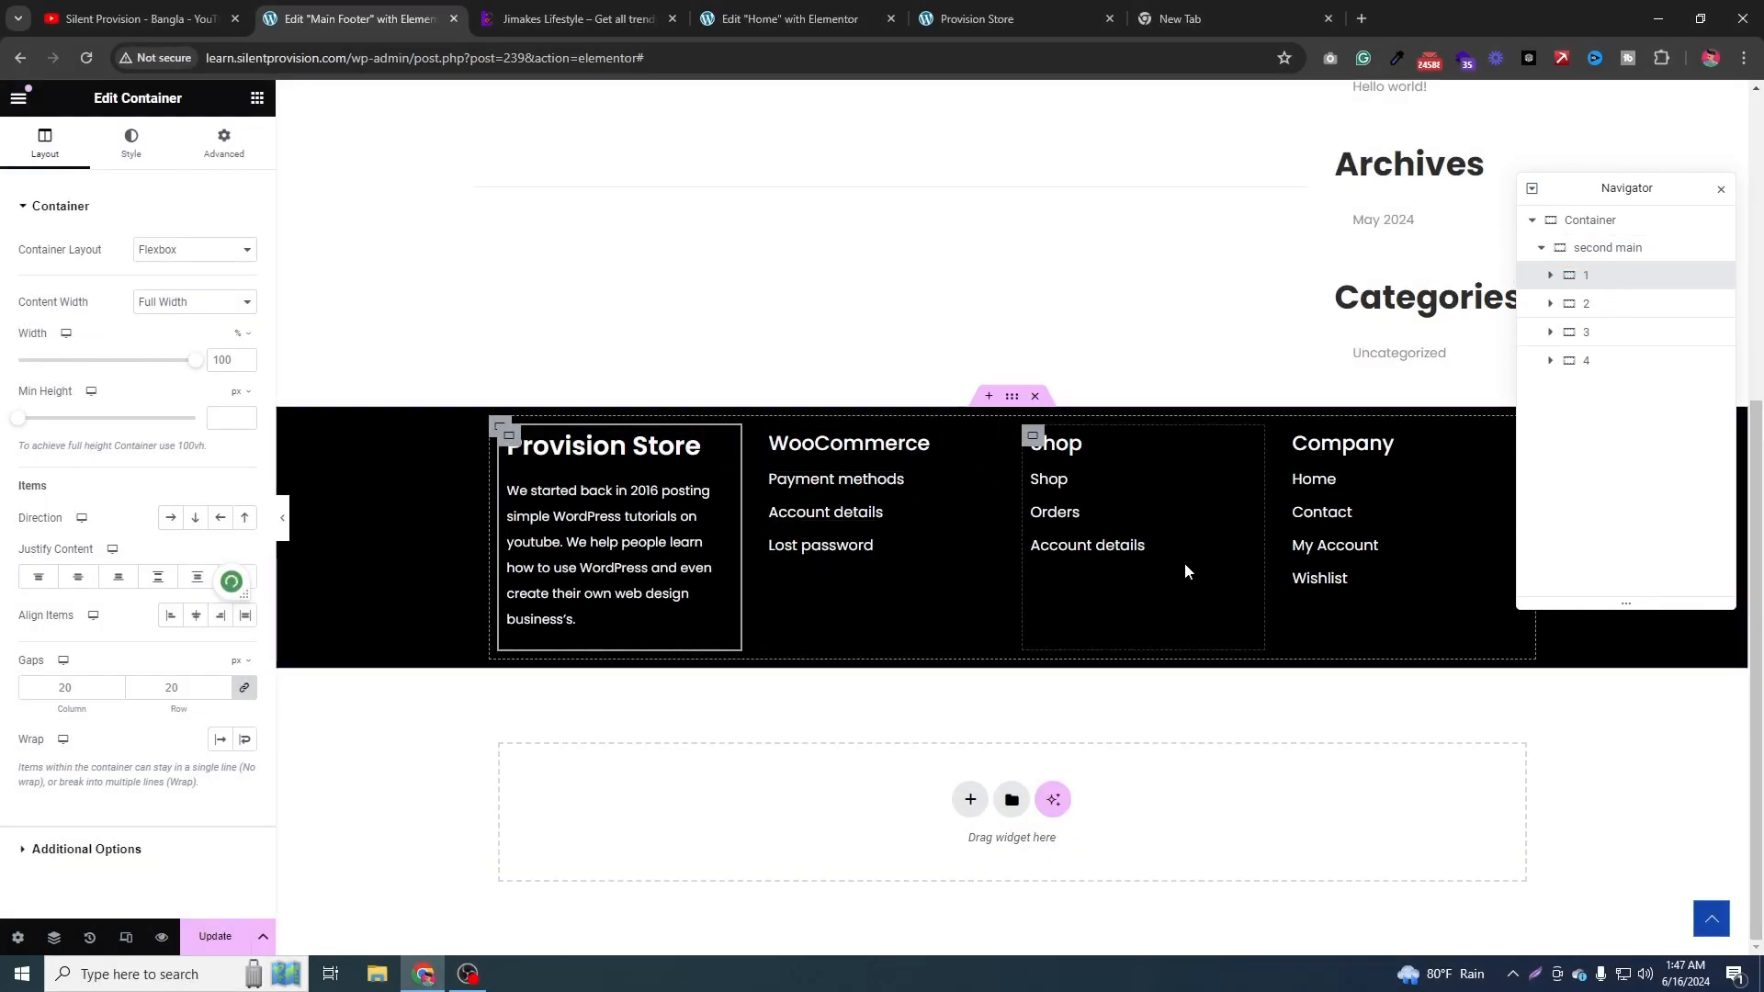
Unlink the outer footer container's padding values and set 60 px for the top and bottom, leaving 0 on the sides.
scroll(734, 328, up, 1)
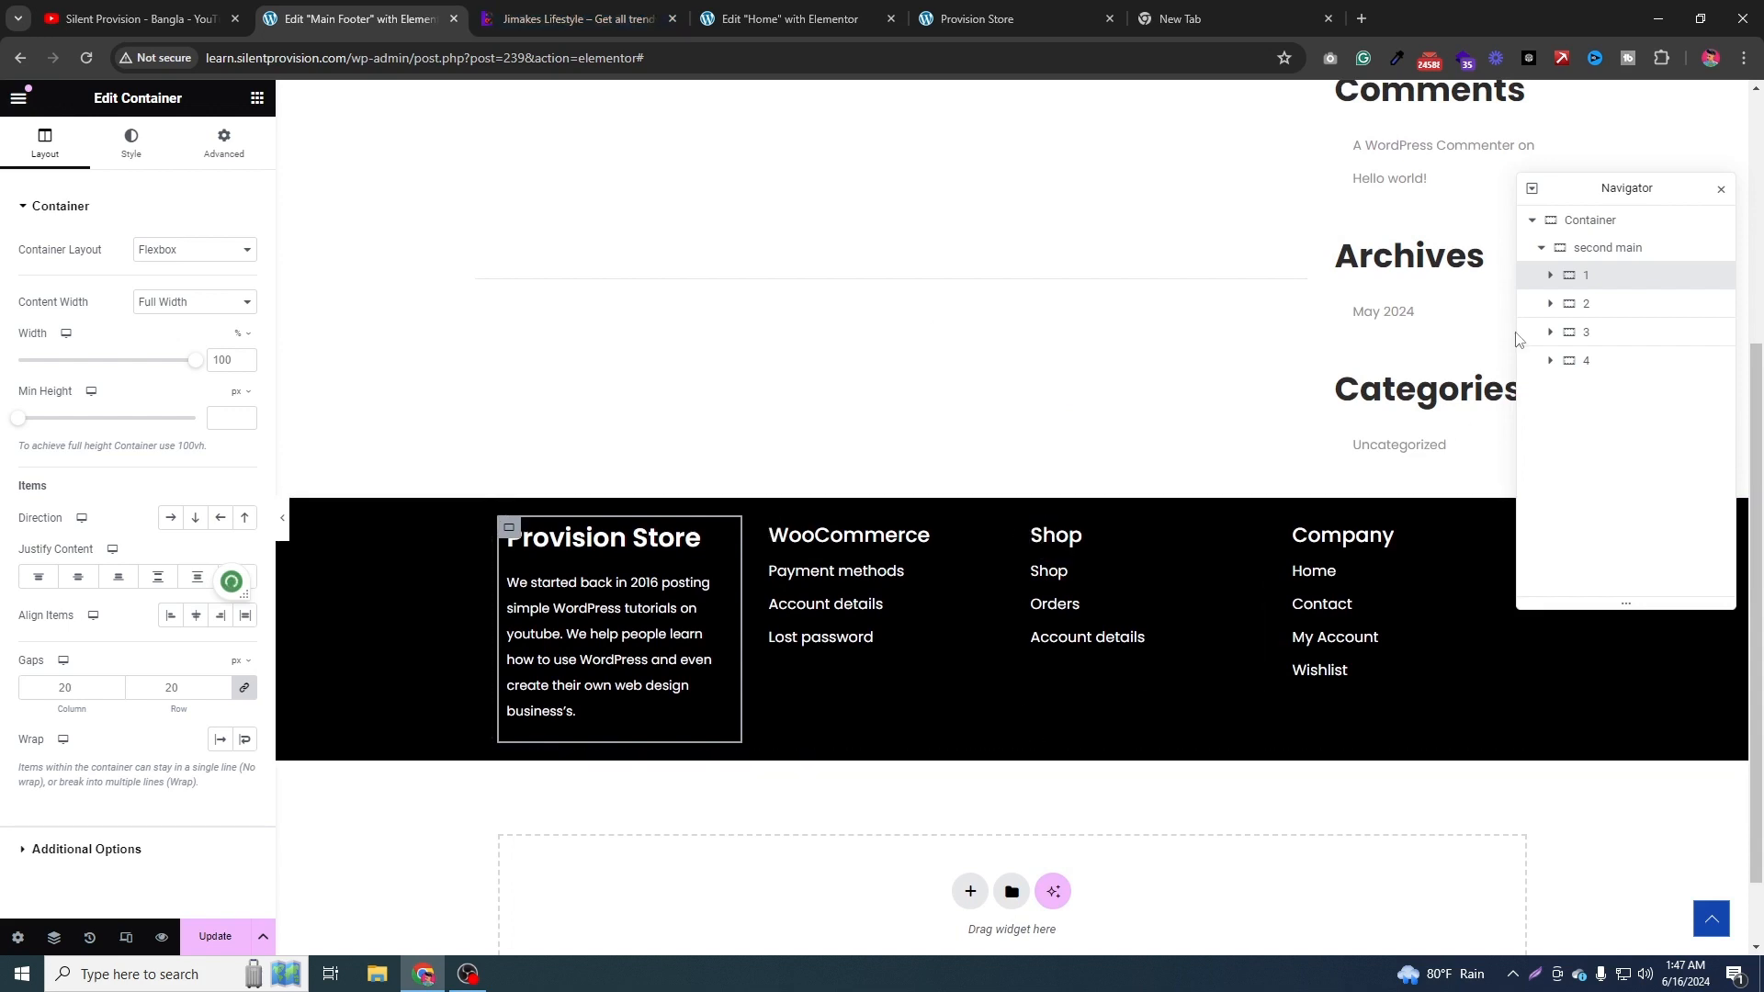
click(1614, 246)
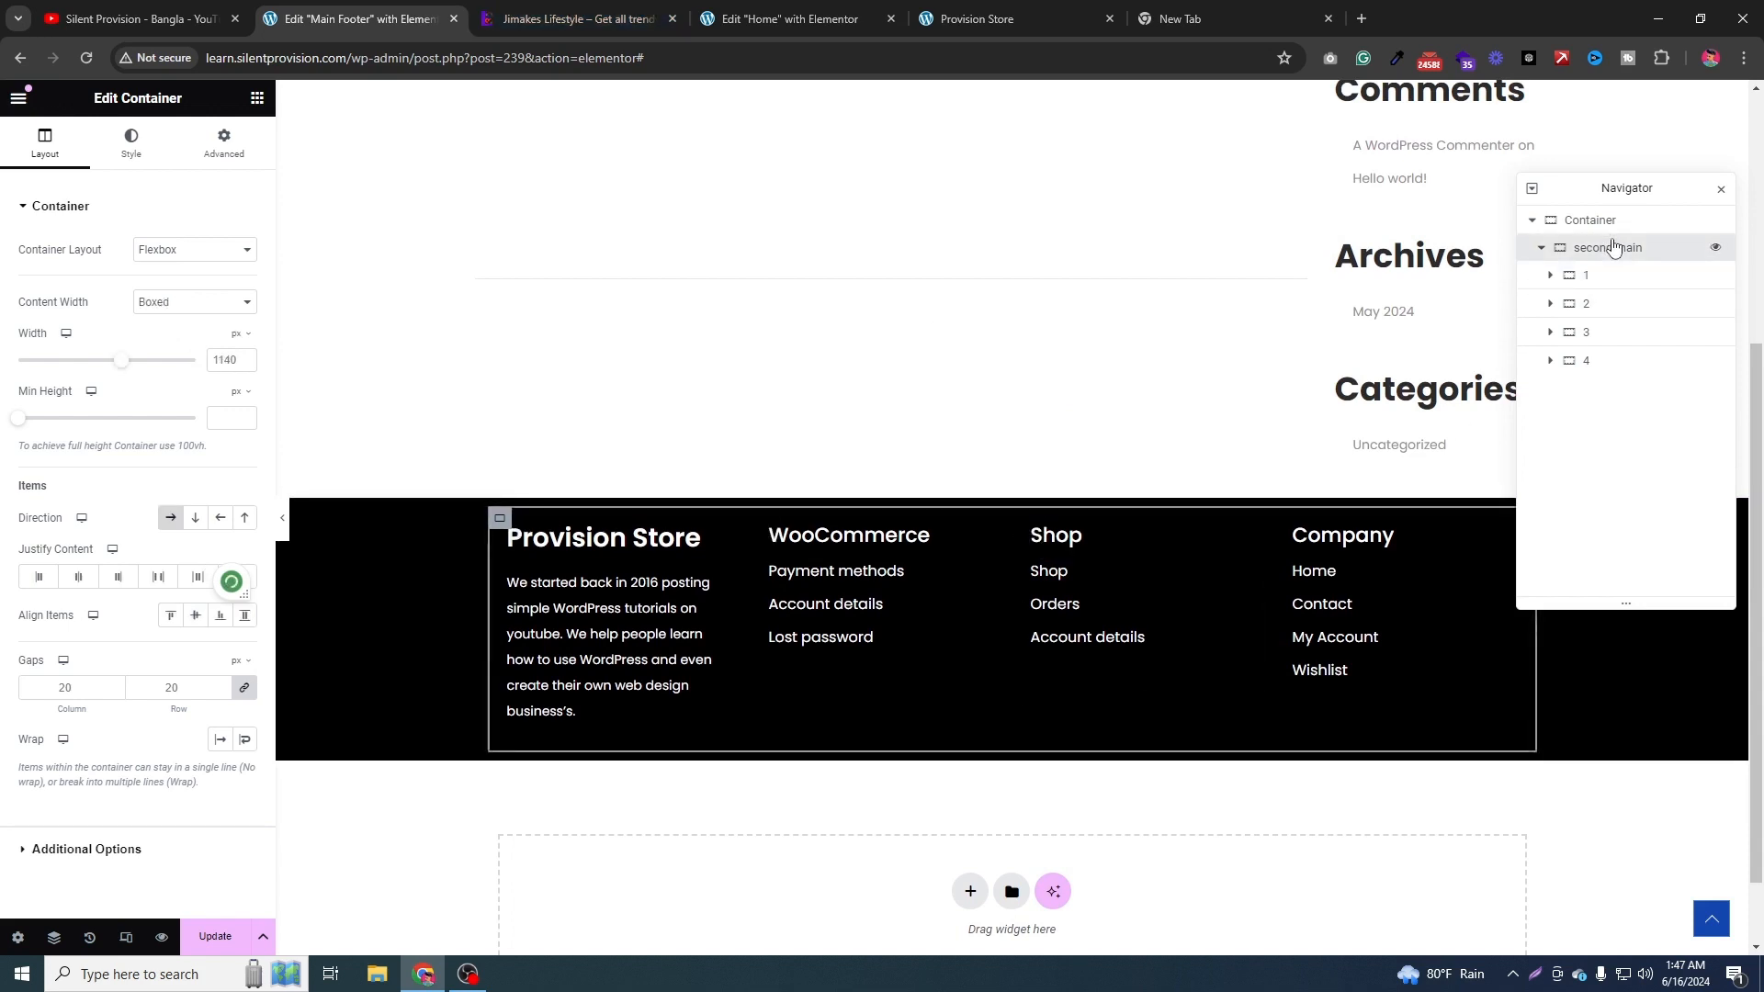
click(1610, 220)
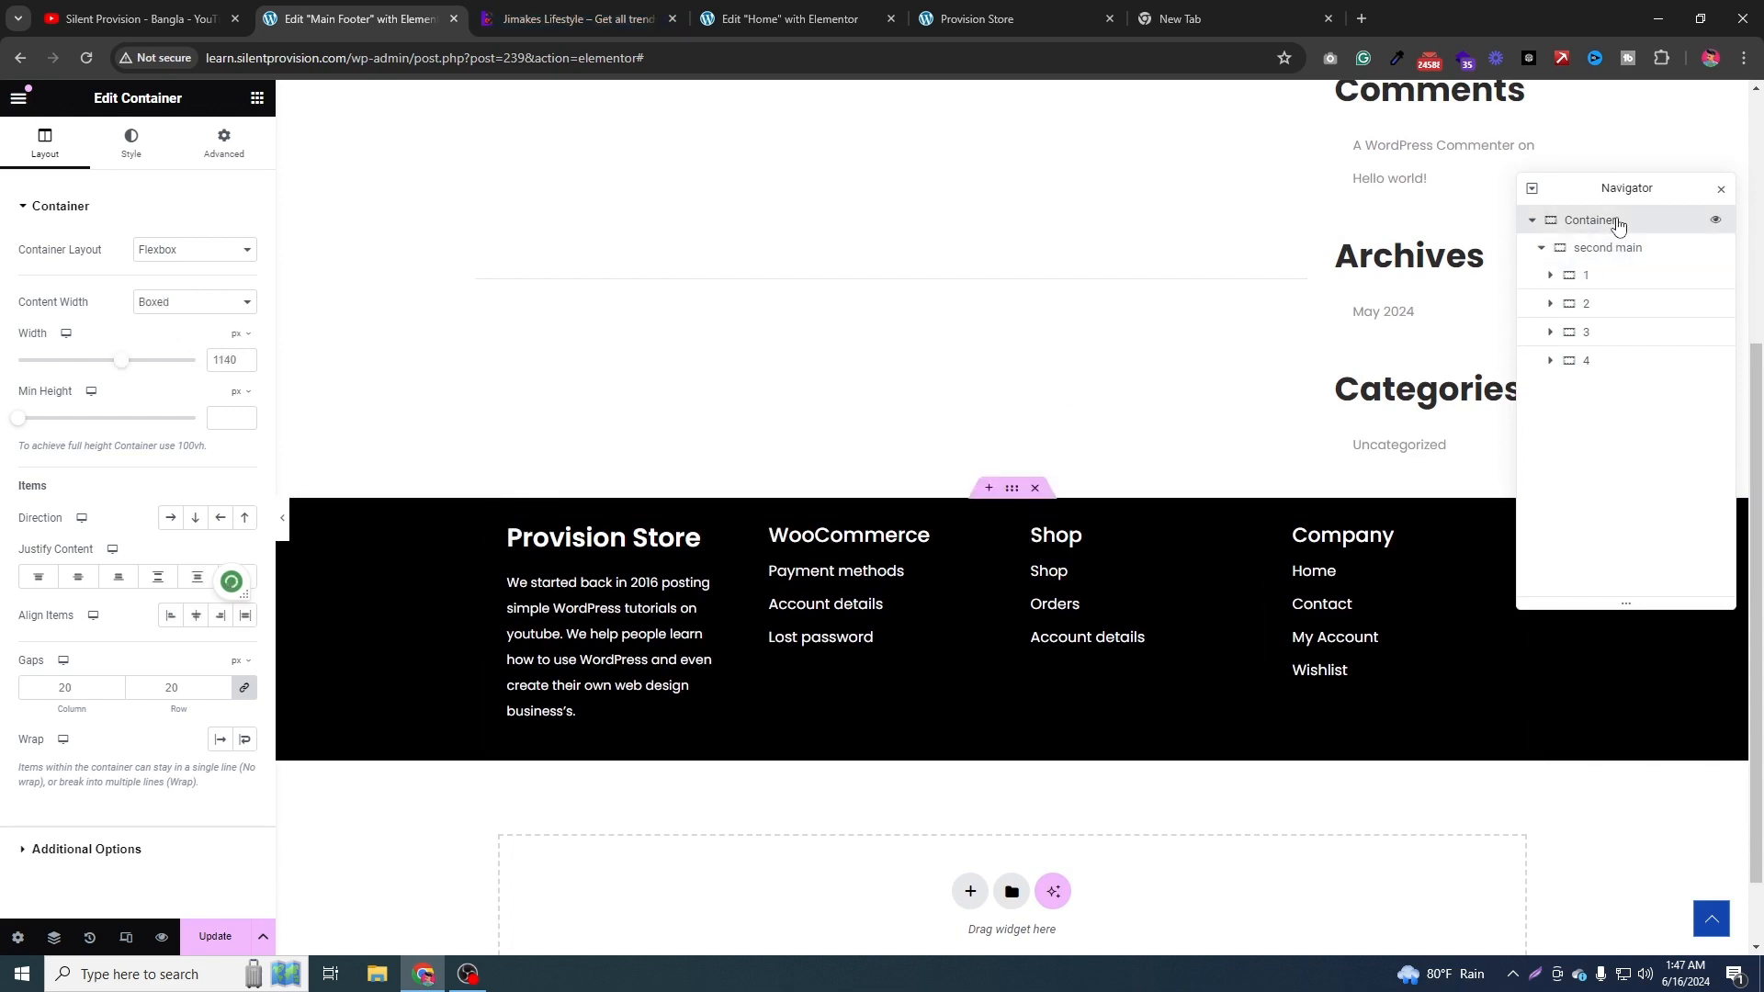
click(225, 158)
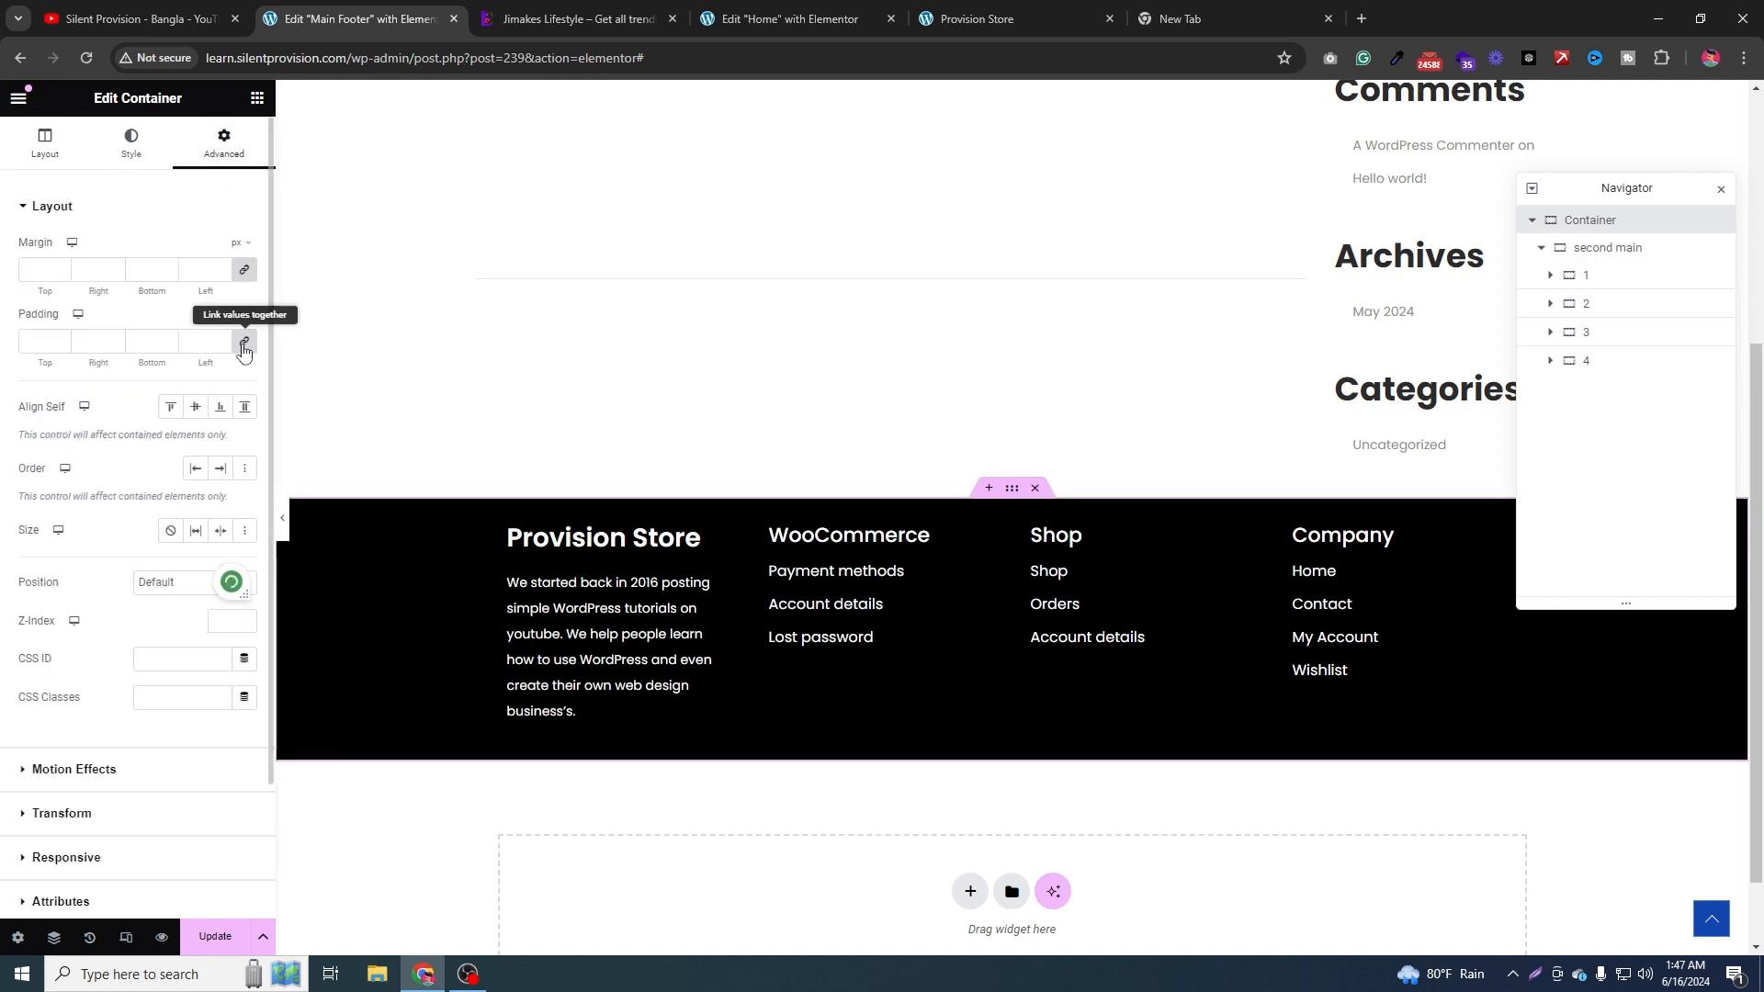
click(245, 345)
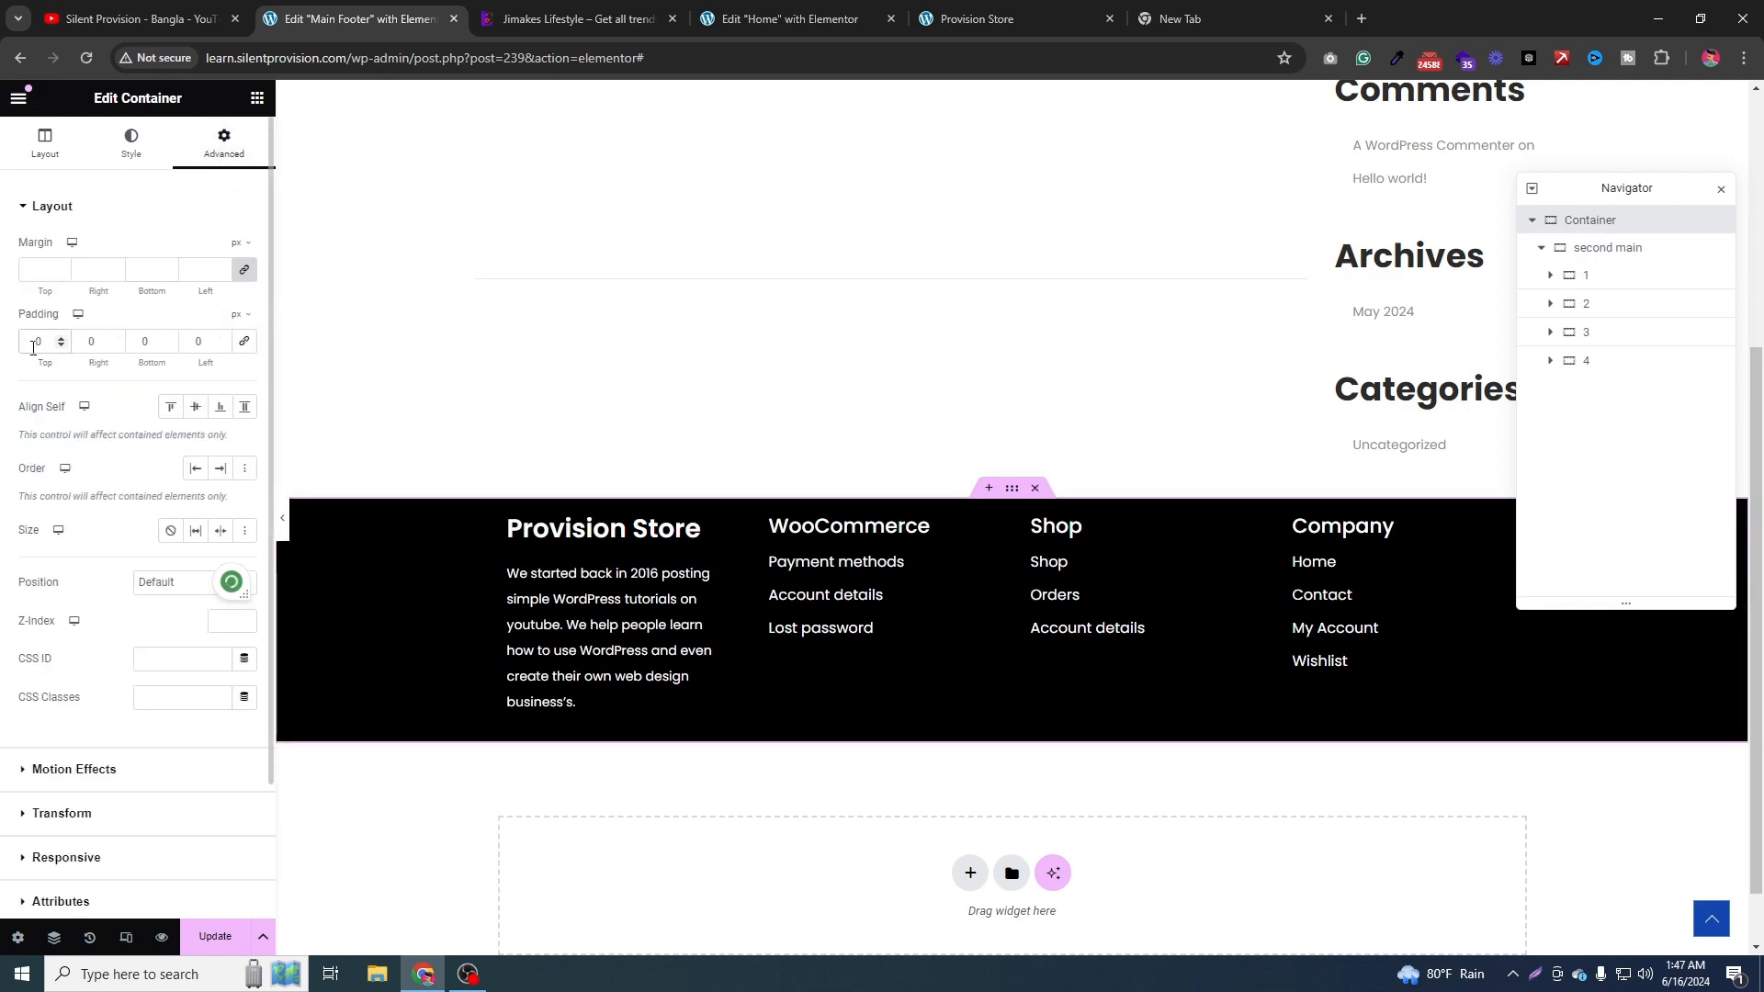
text(8)
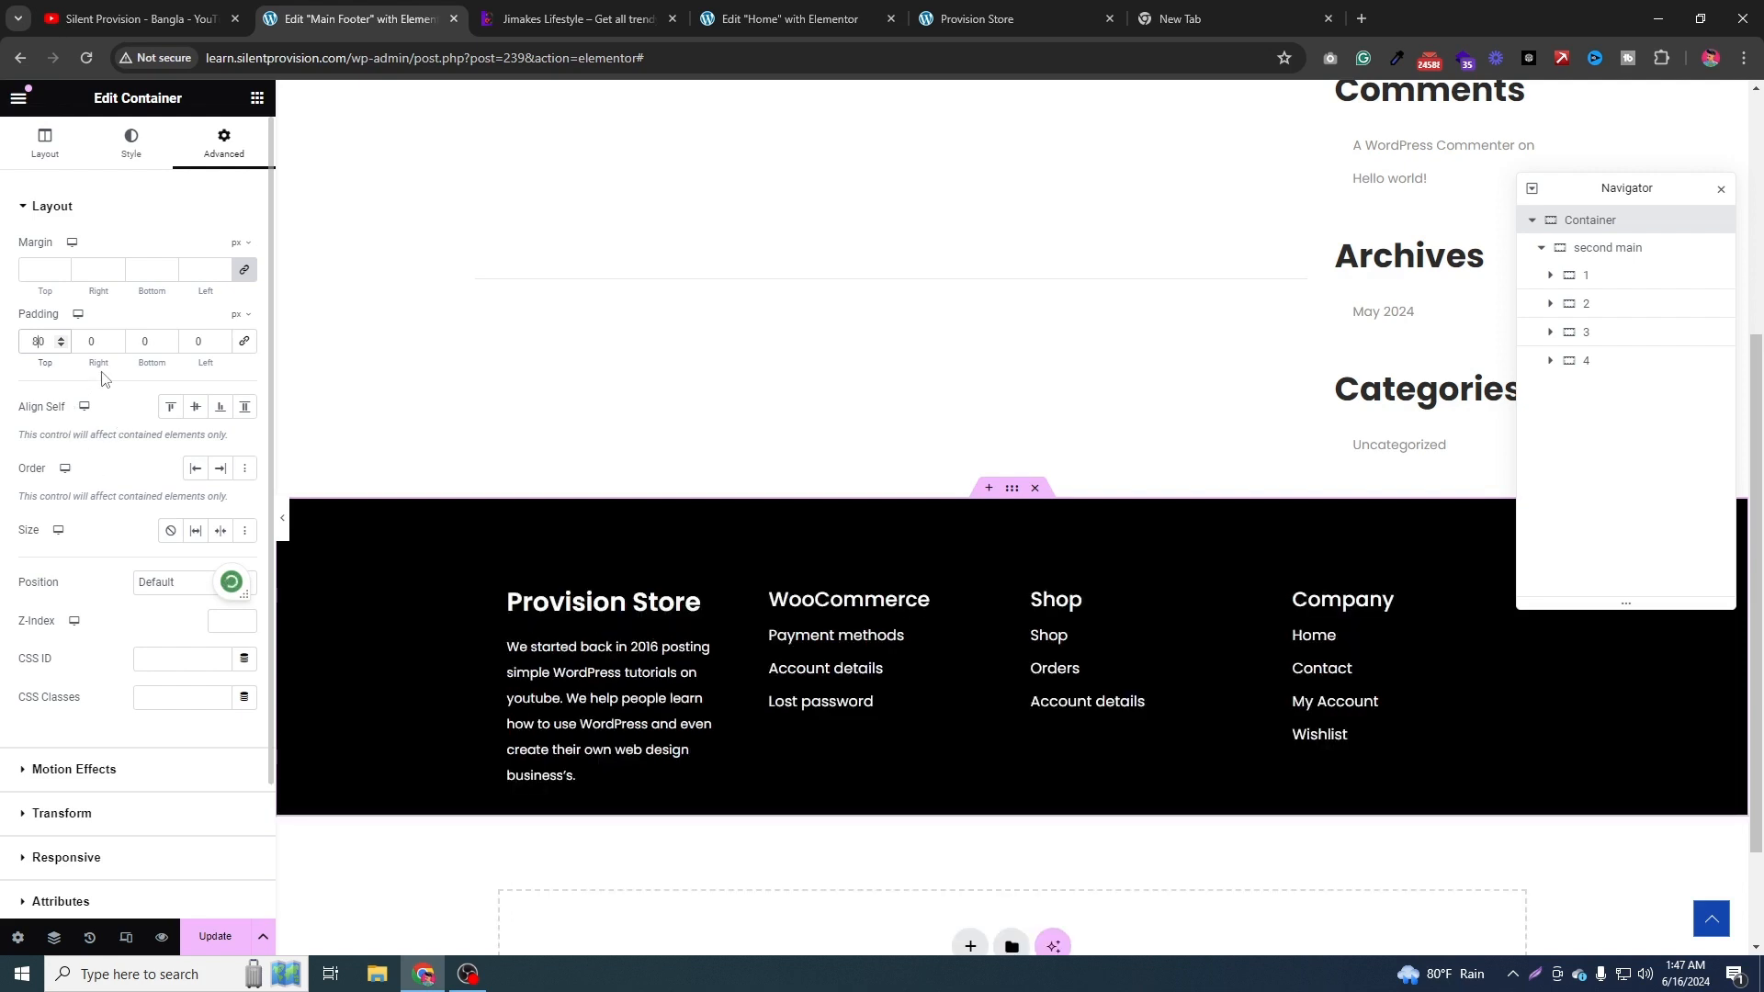
key(BackSpace)
text(6)
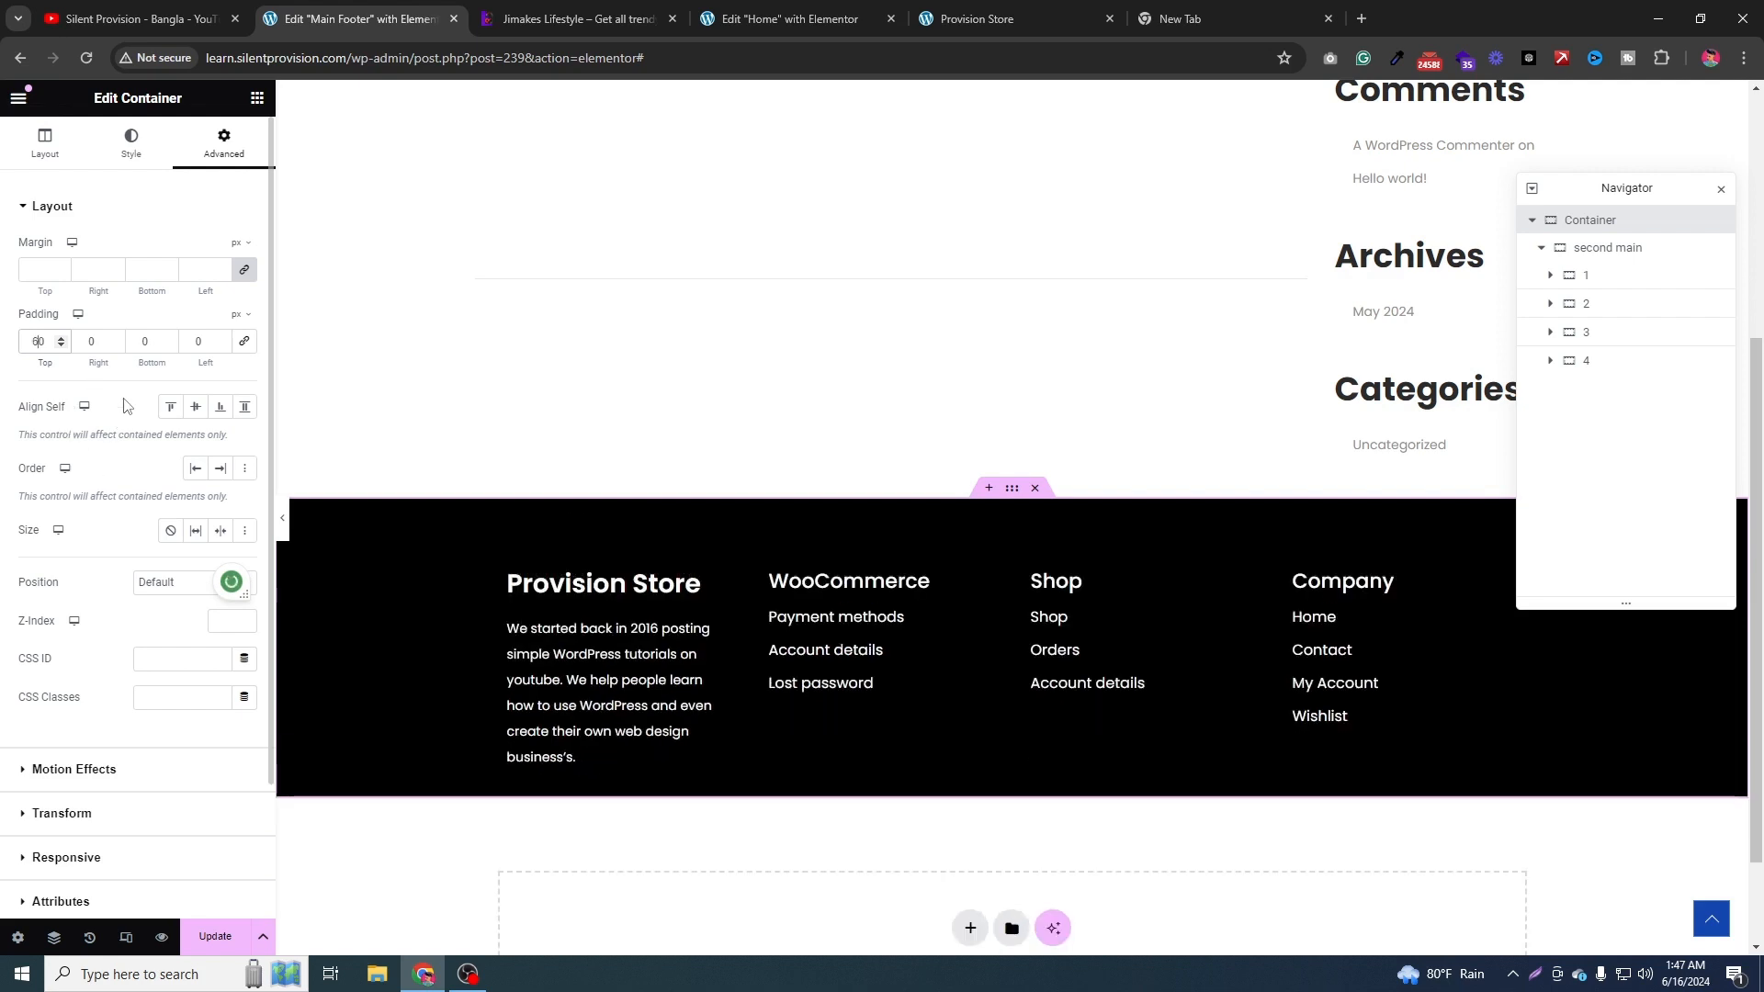
click(135, 345)
text(6)
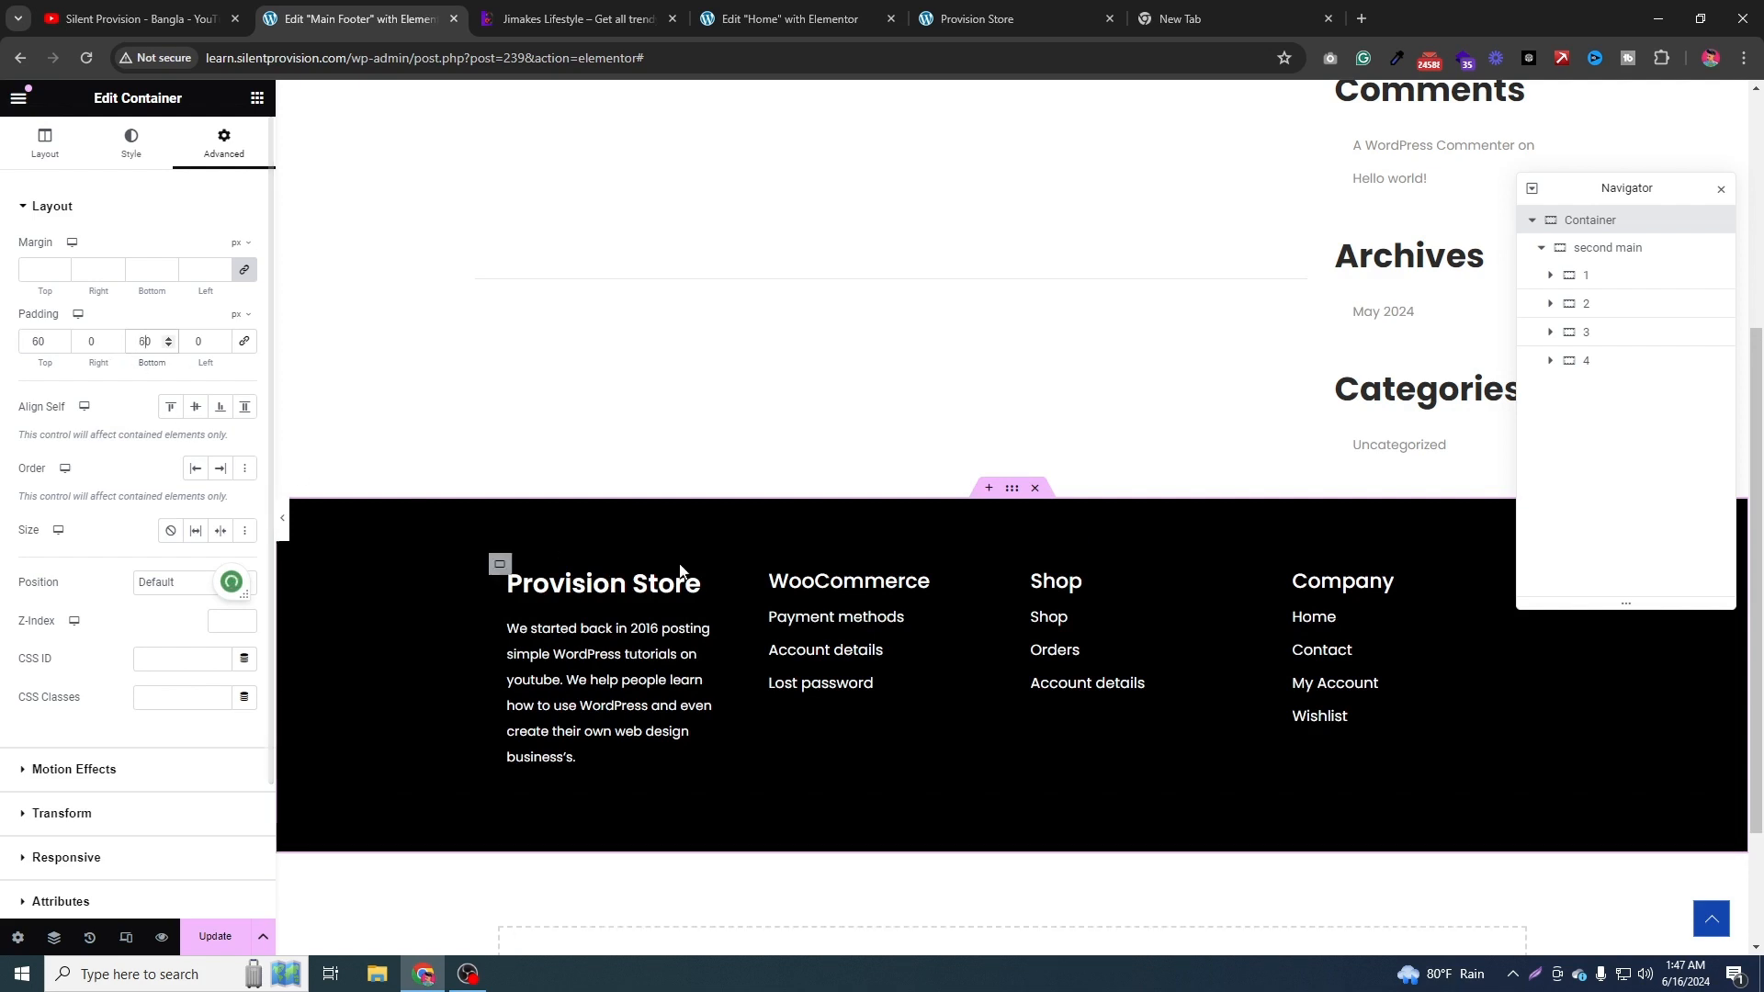
Collapse second main in the structure tree and add a Divider widget directly below it inside the outer container.
click(1544, 248)
click(1579, 256)
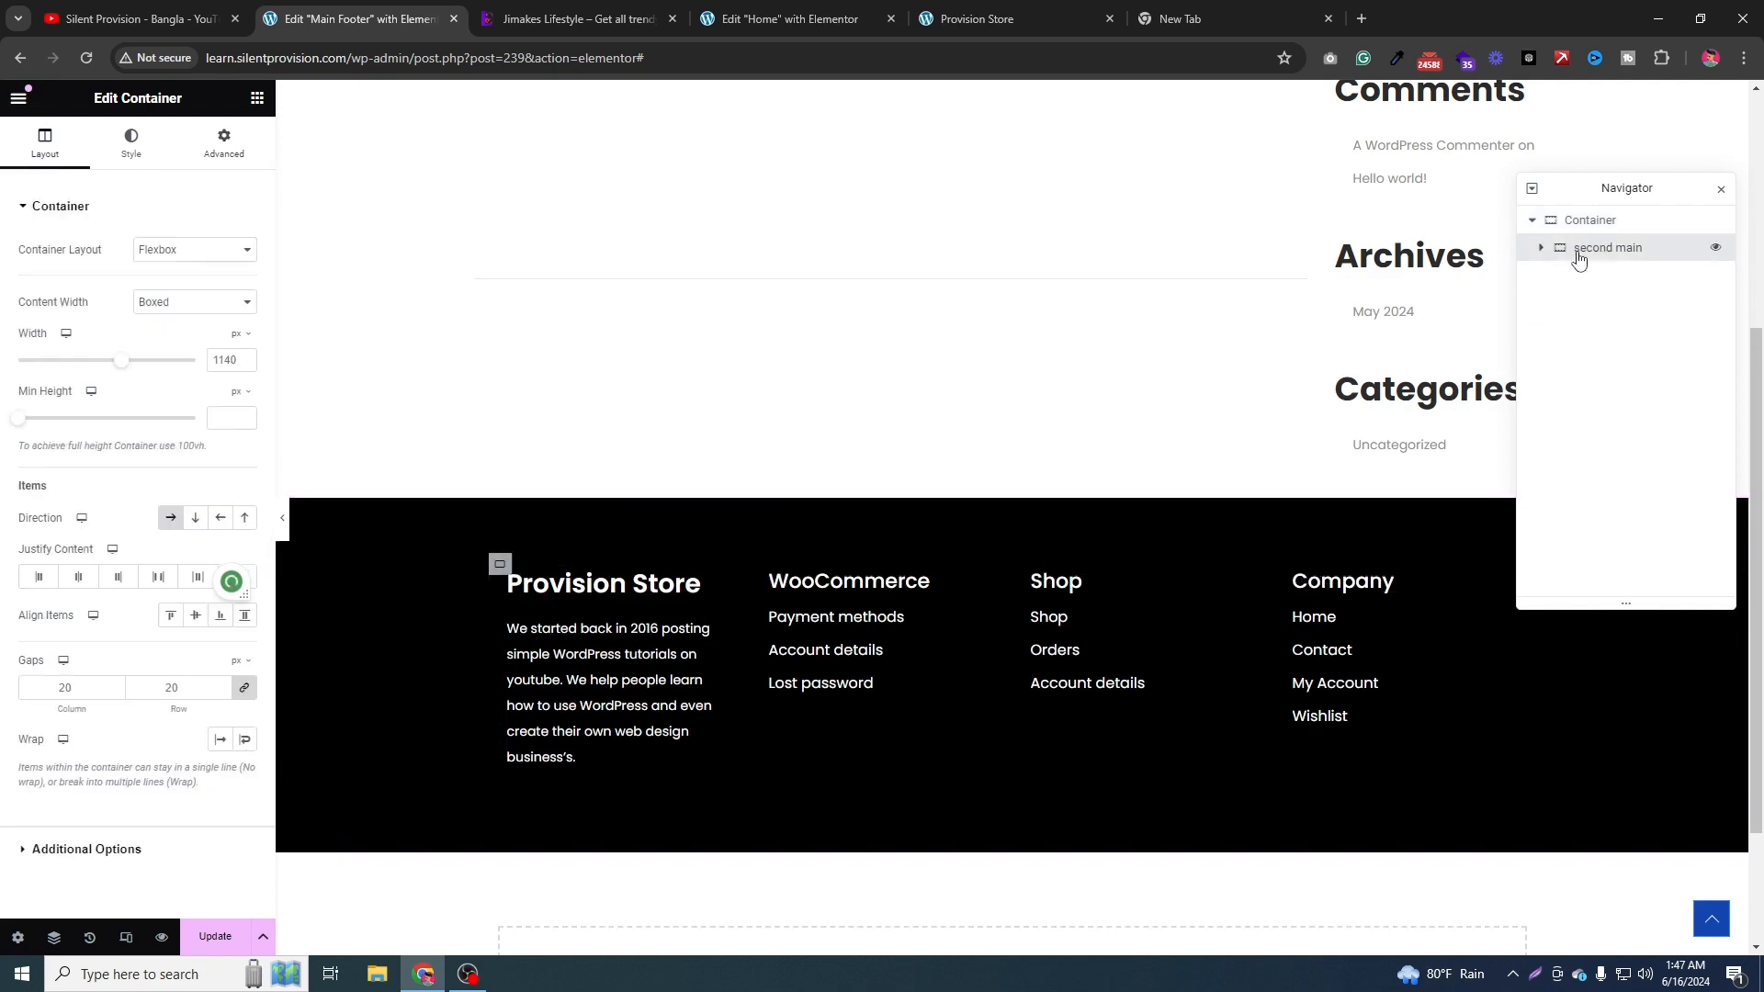
click(256, 98)
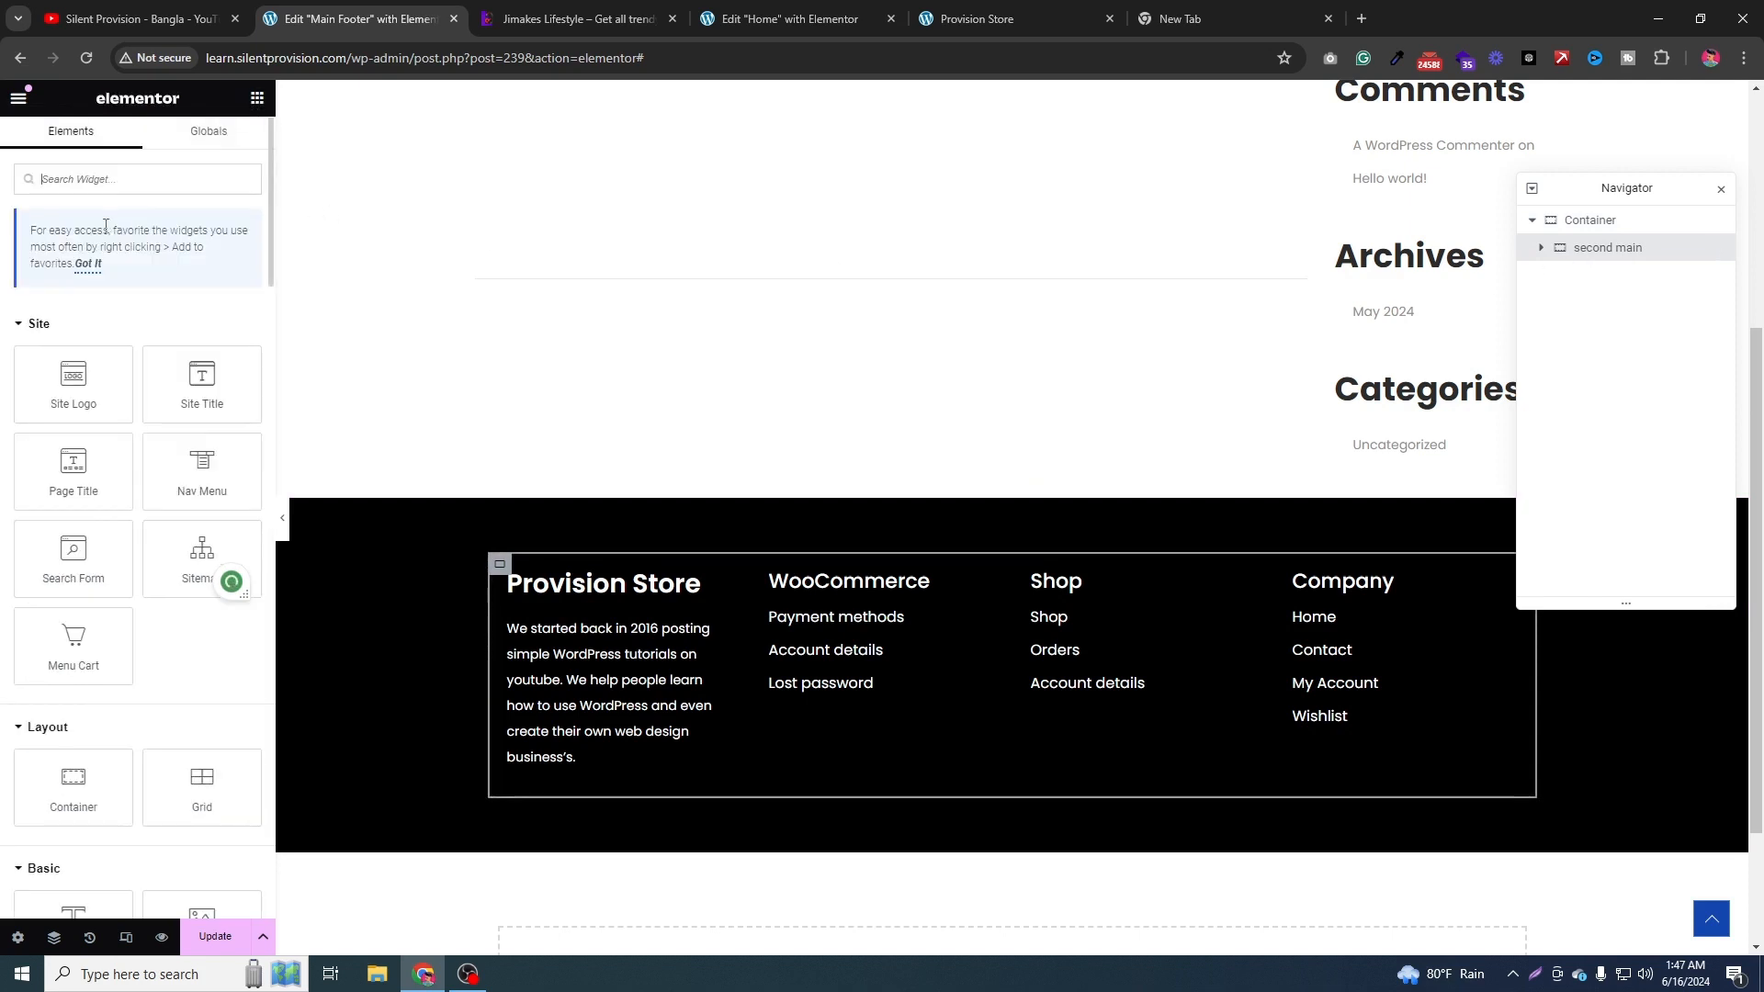
text(d)
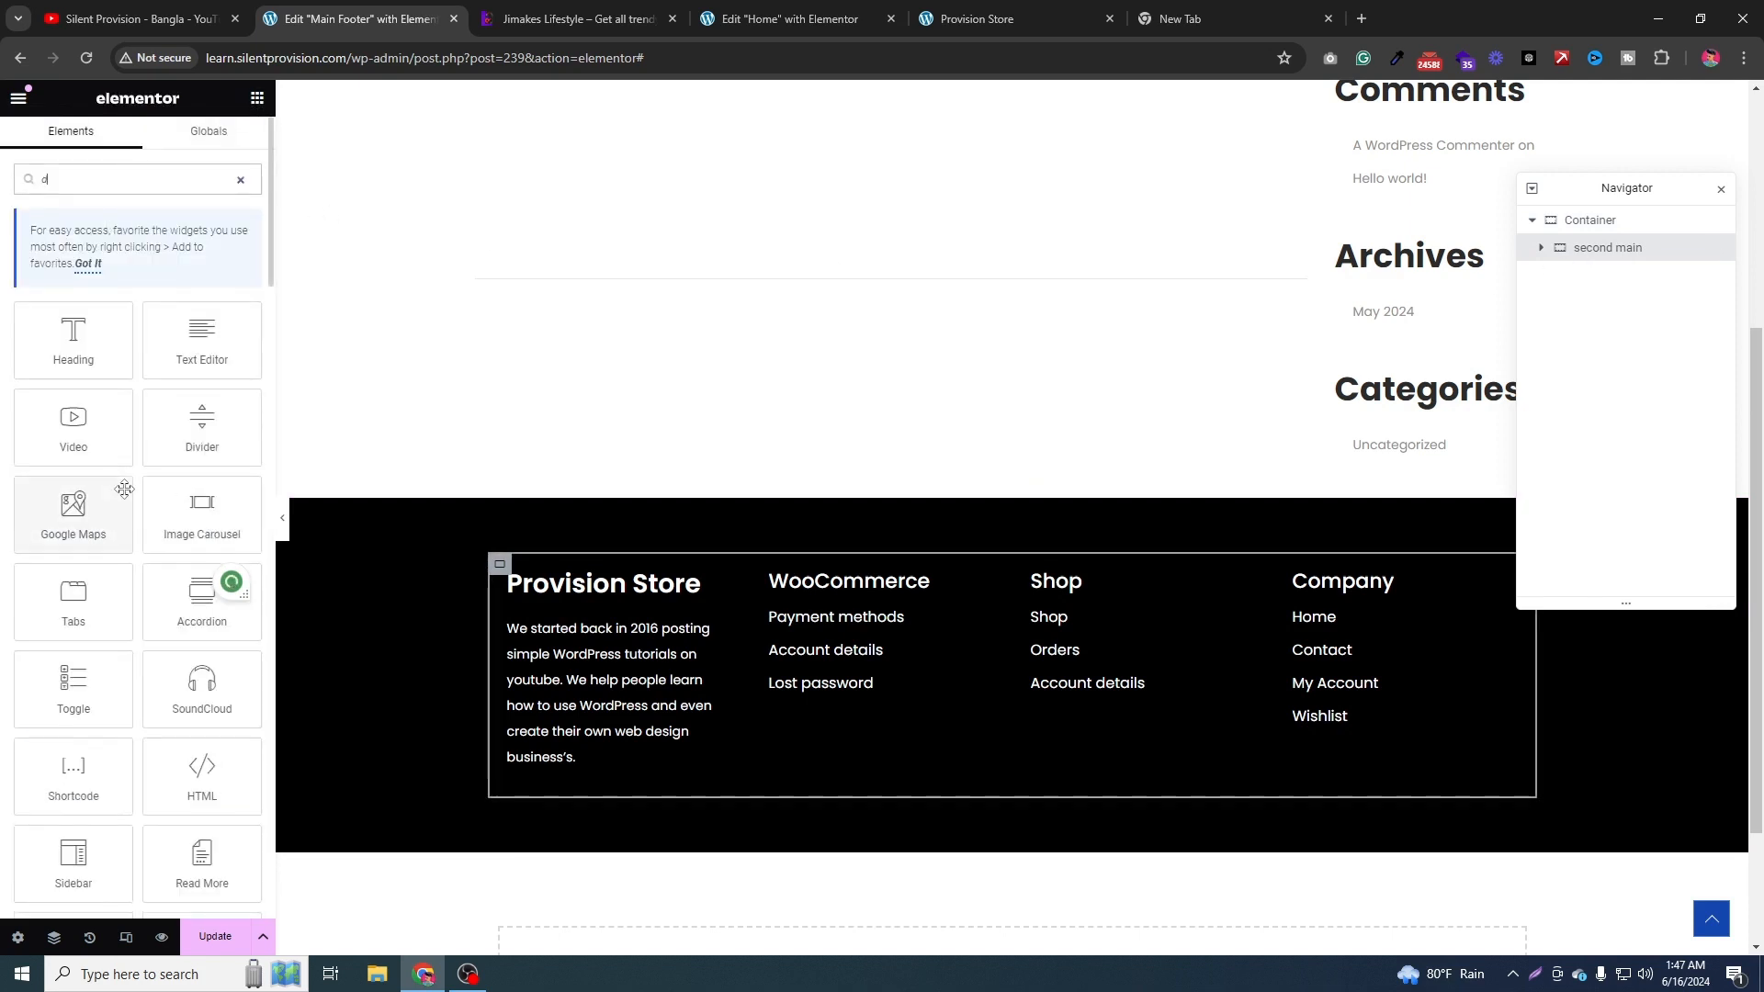
drag(147, 430, 1600, 275)
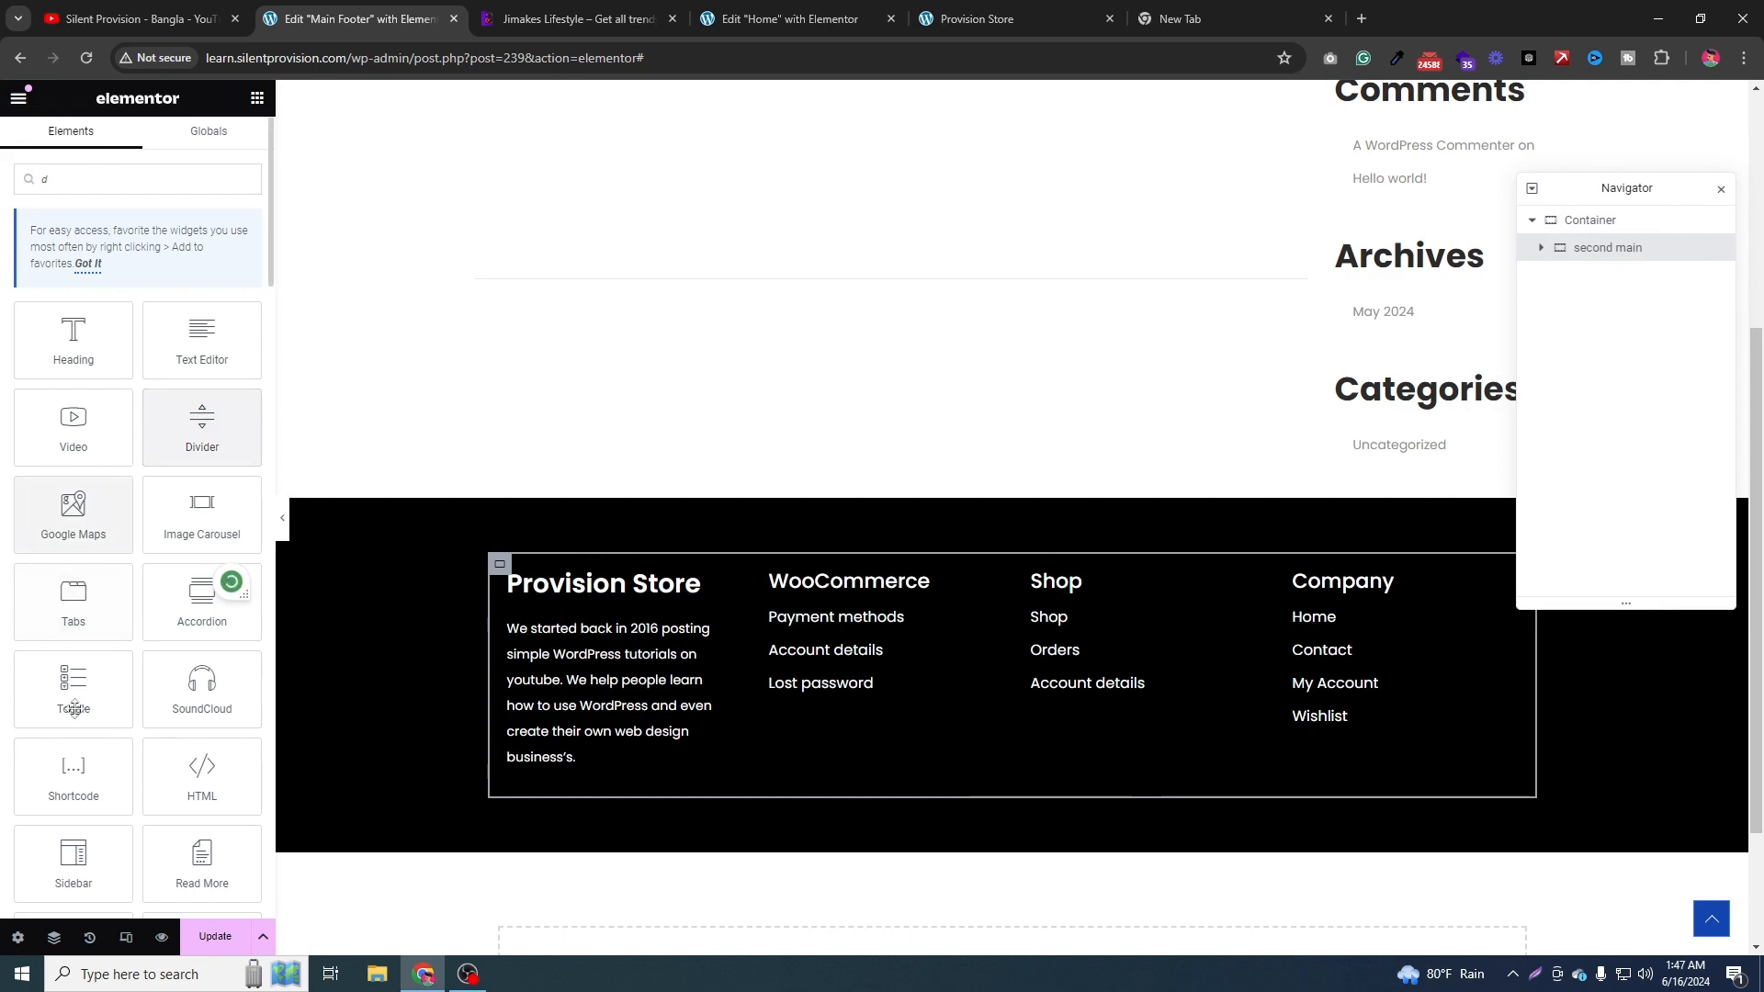
drag(184, 448, 1029, 796)
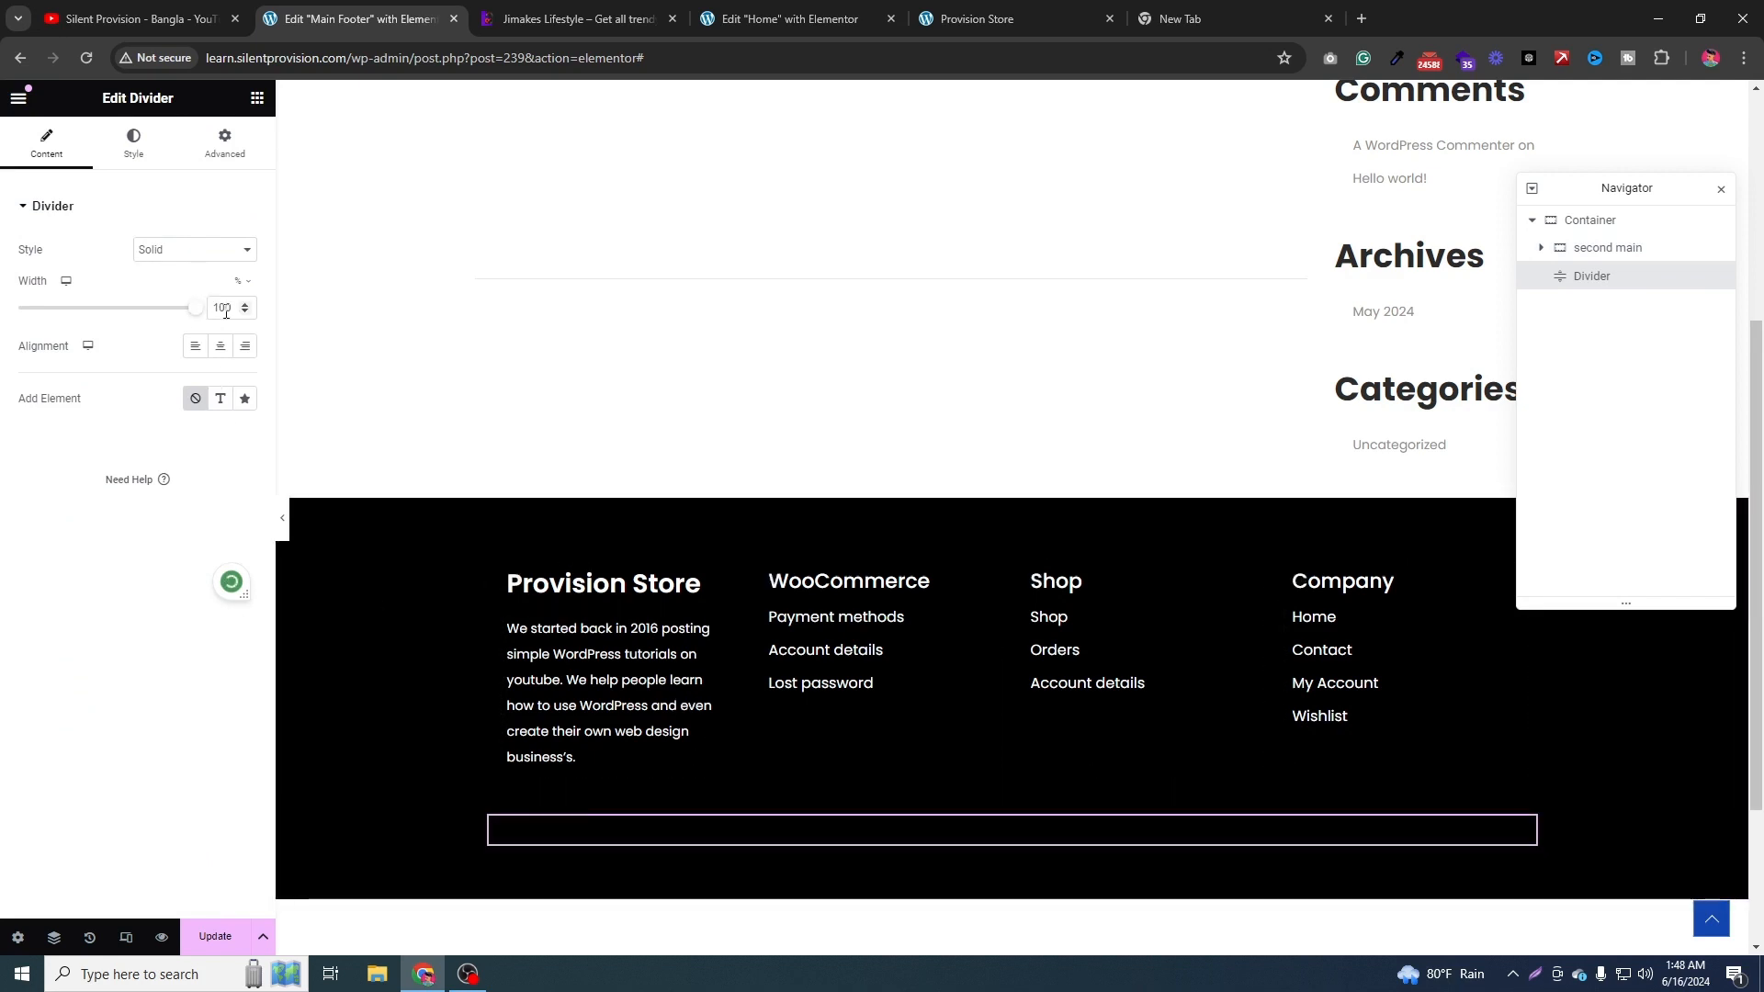
Set the divider's color to #FFFFFF and its gap to 0, and preview the footer at full width.
click(134, 145)
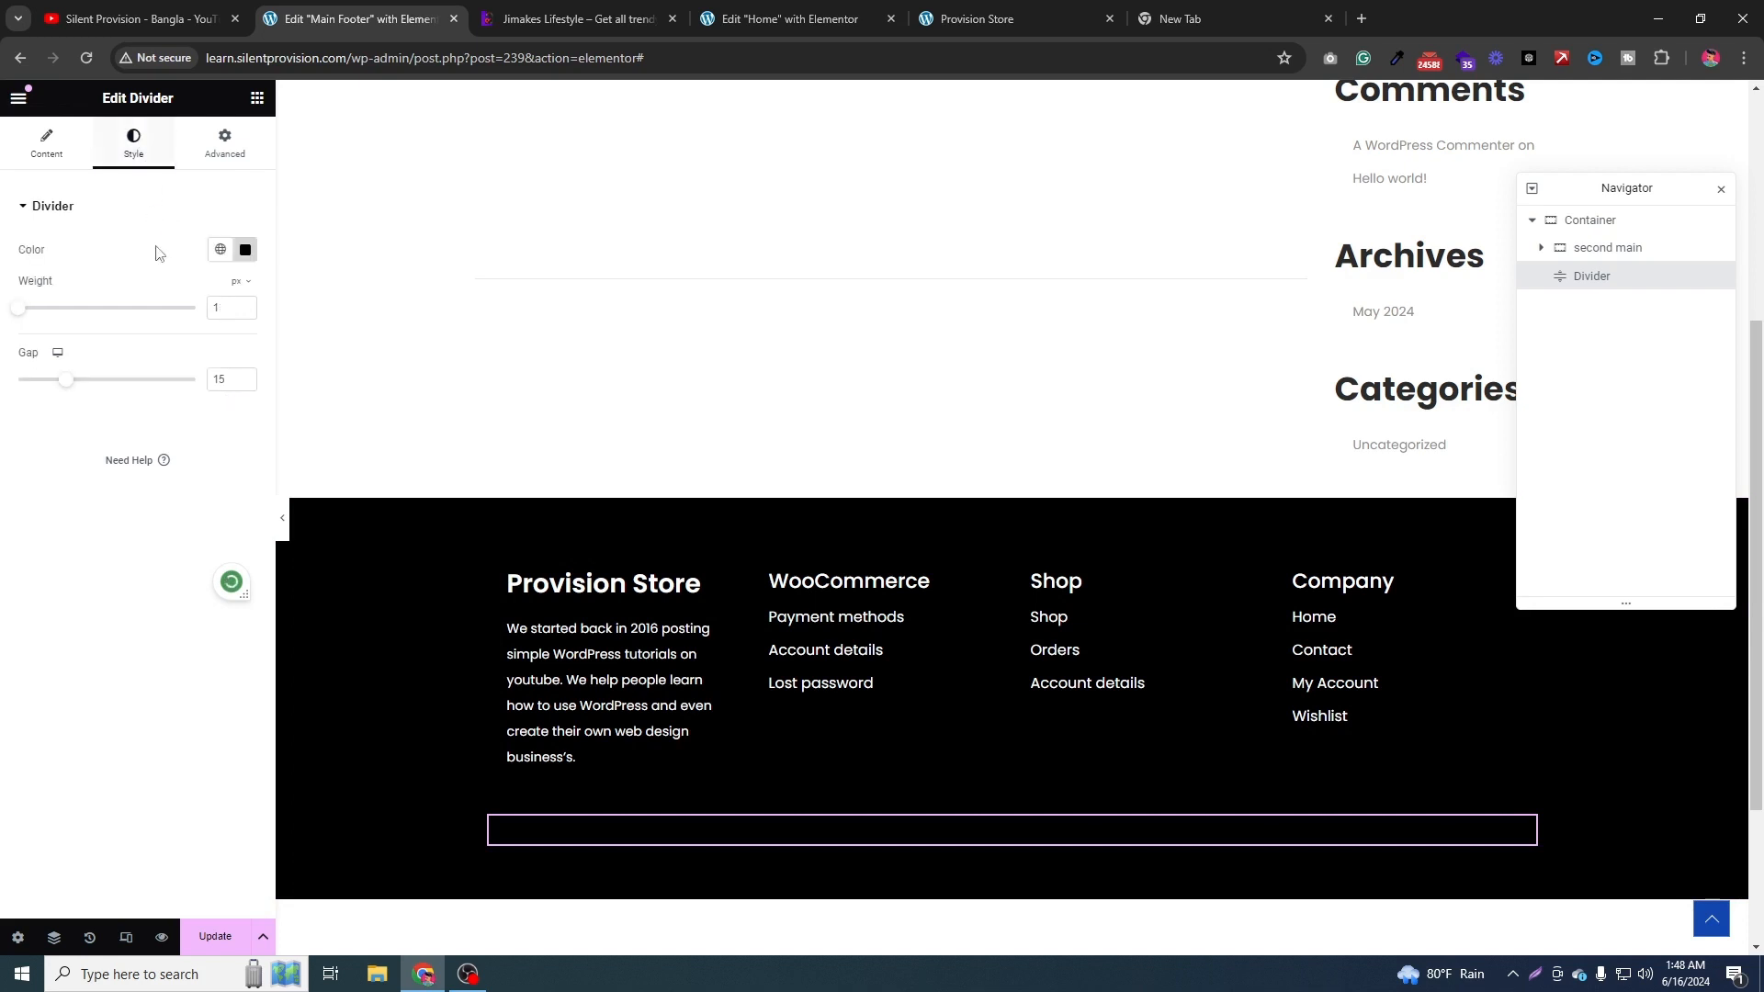
click(244, 254)
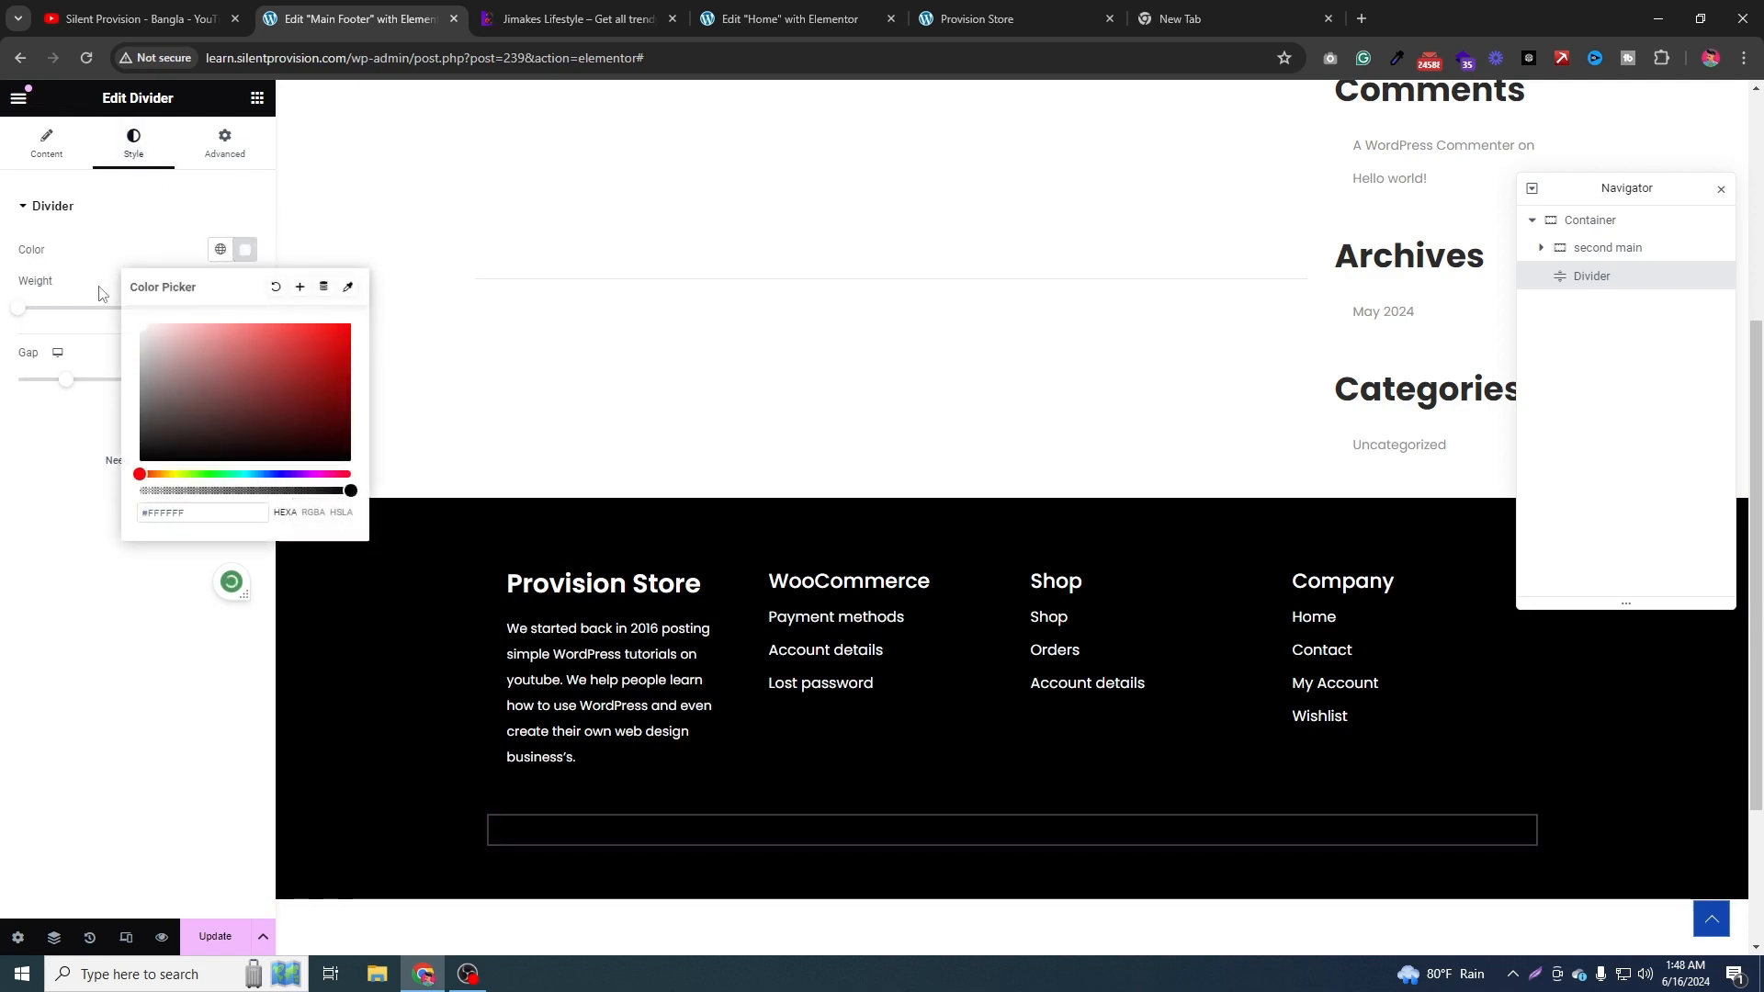
click(66, 508)
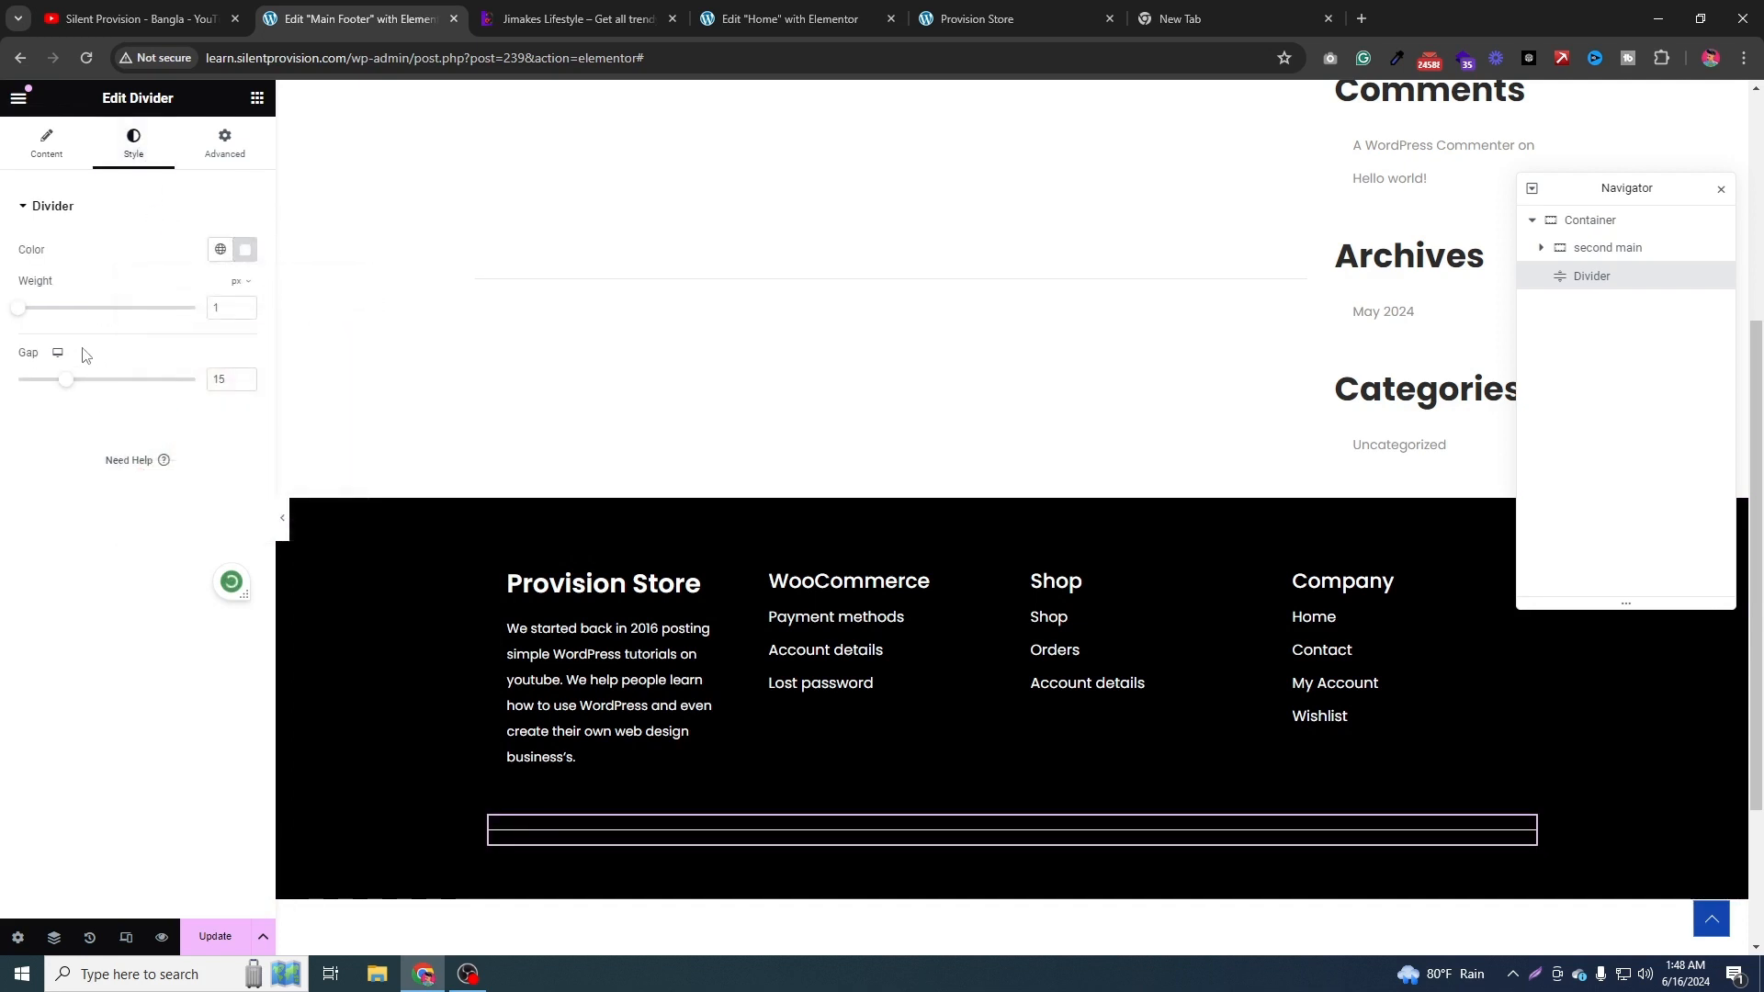
drag(68, 380, 2, 389)
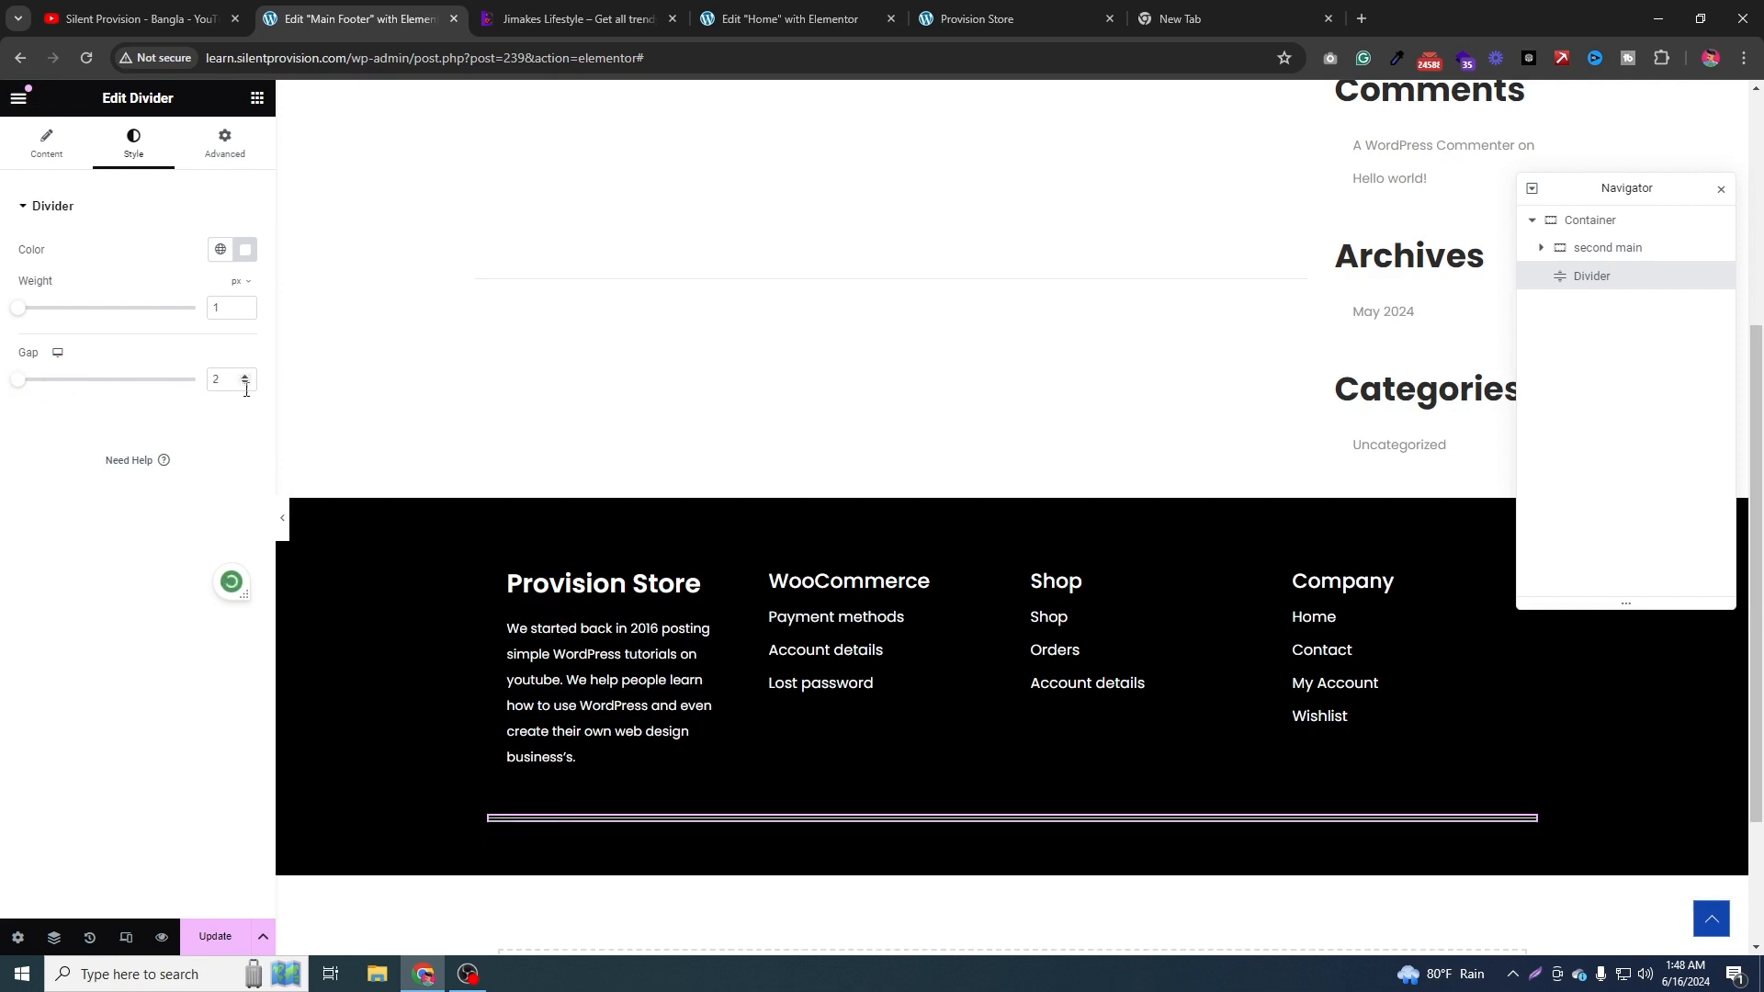
text(0)
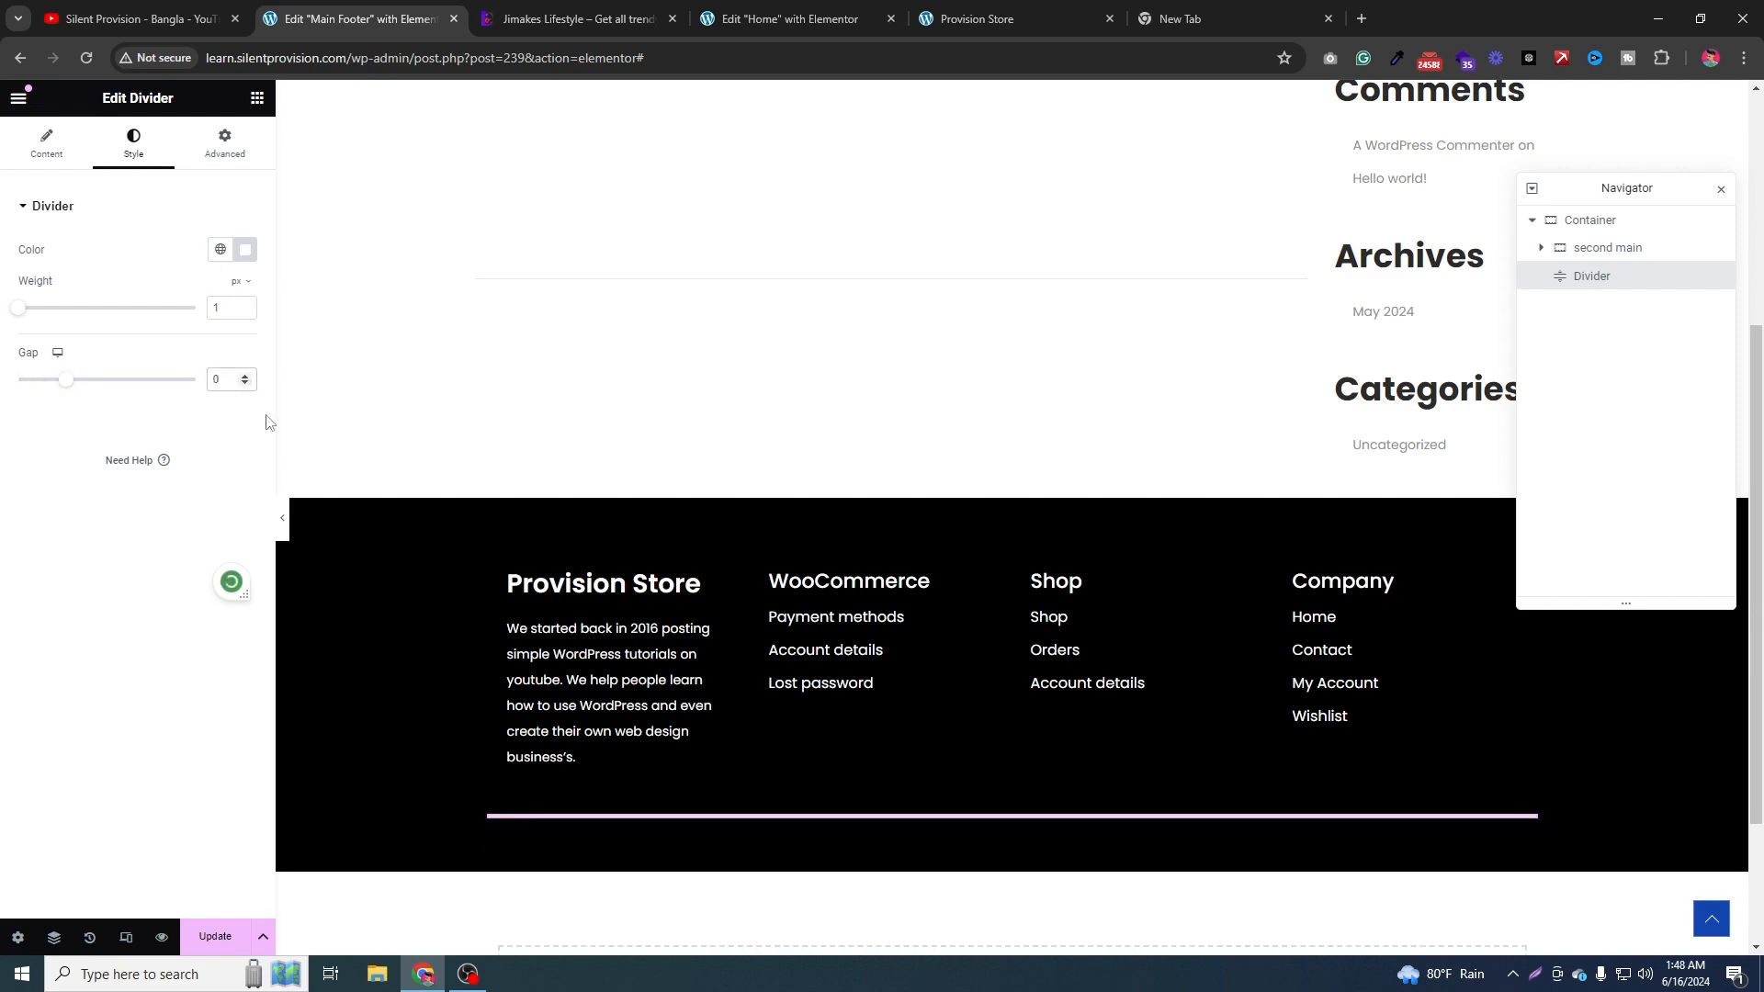
click(282, 518)
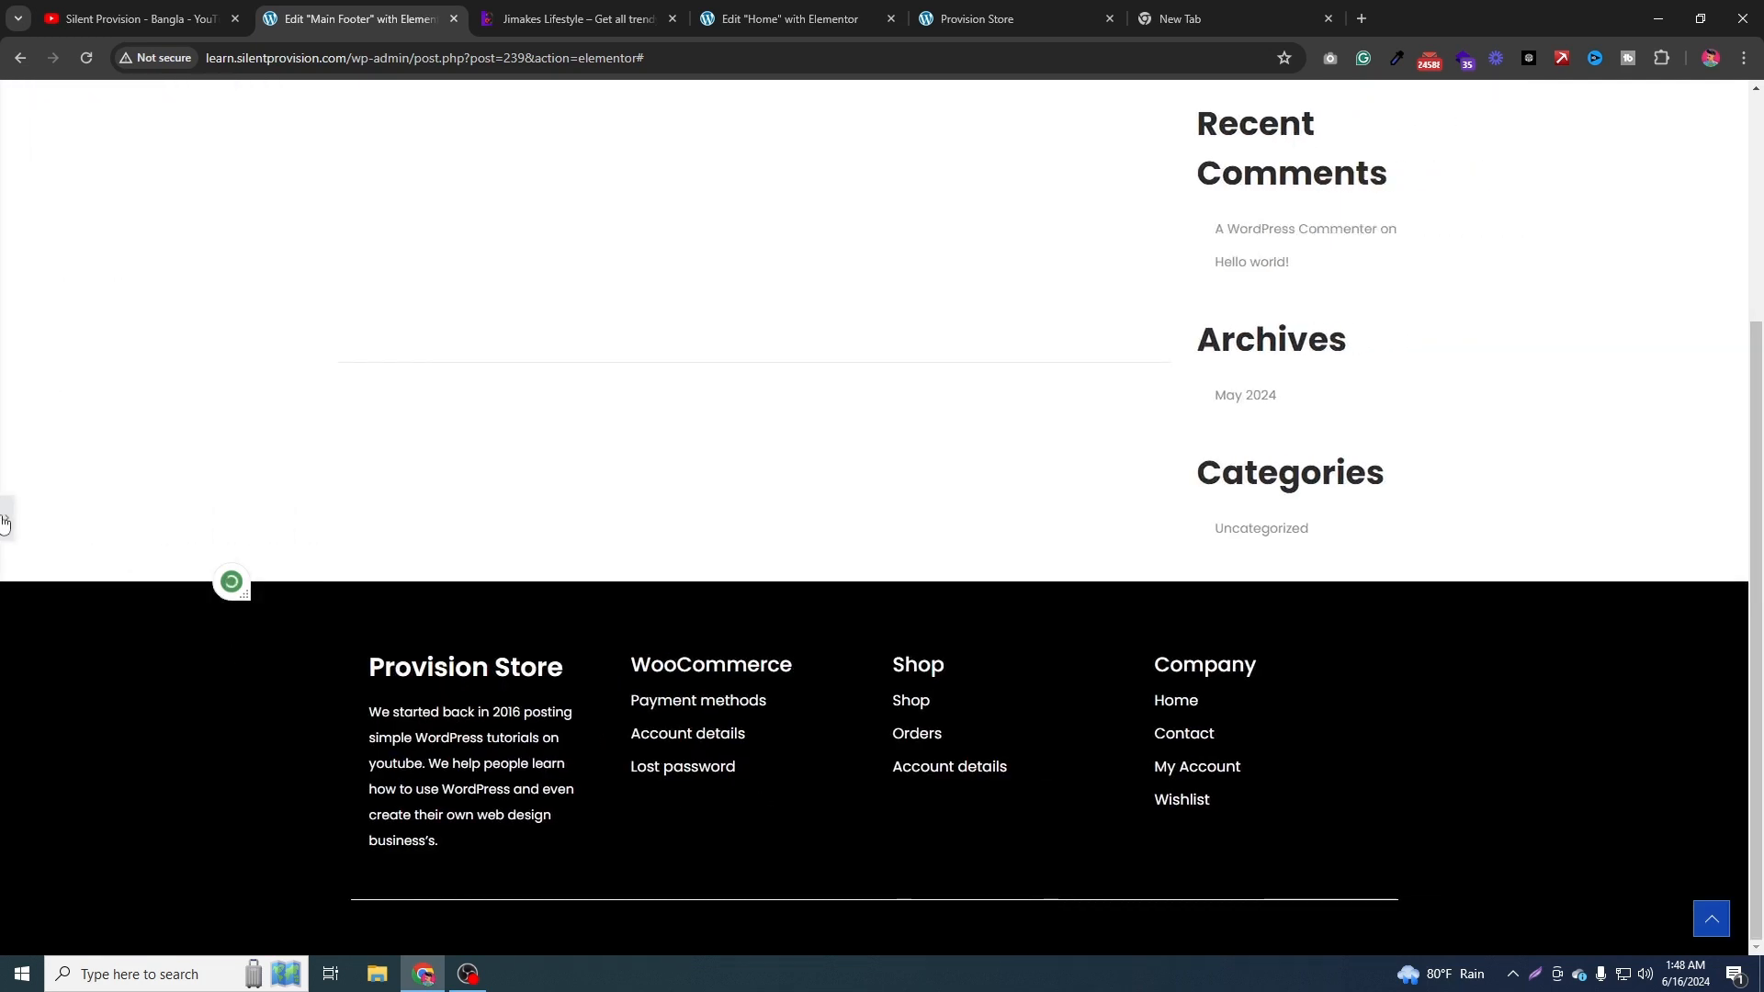
click(5, 514)
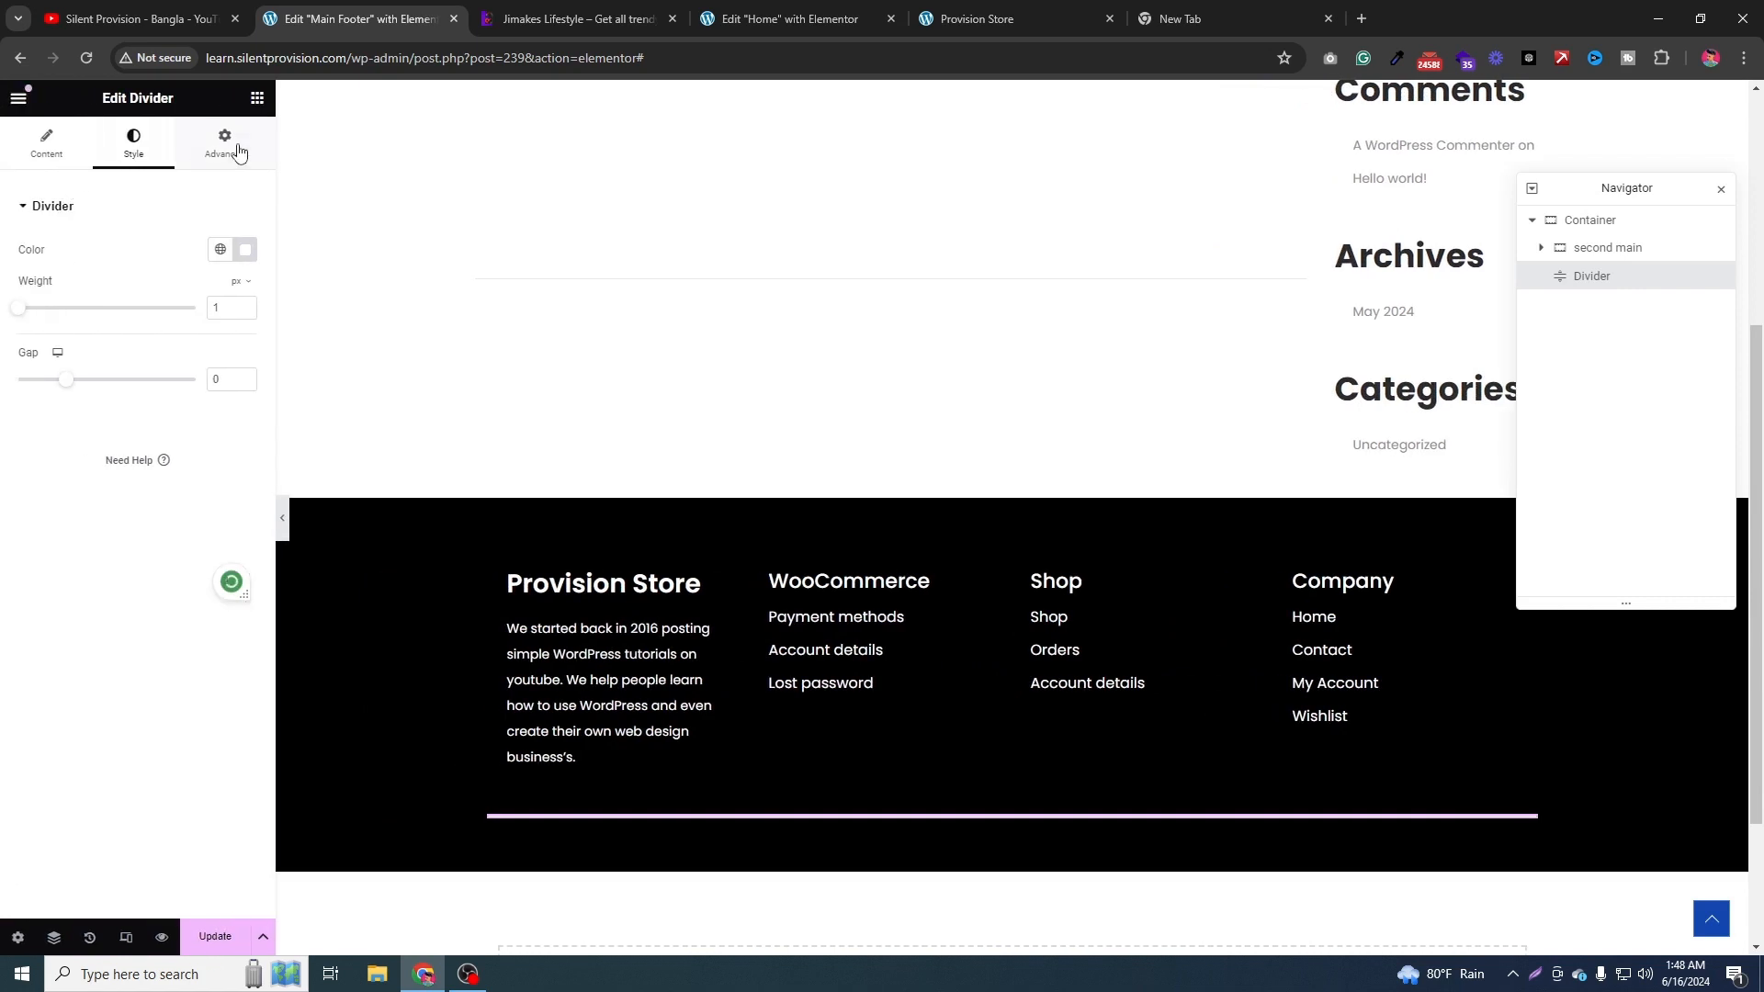
Unlink the divider's margin values, set its top margin to -15 px, and preview the footer at full width.
click(224, 143)
click(244, 273)
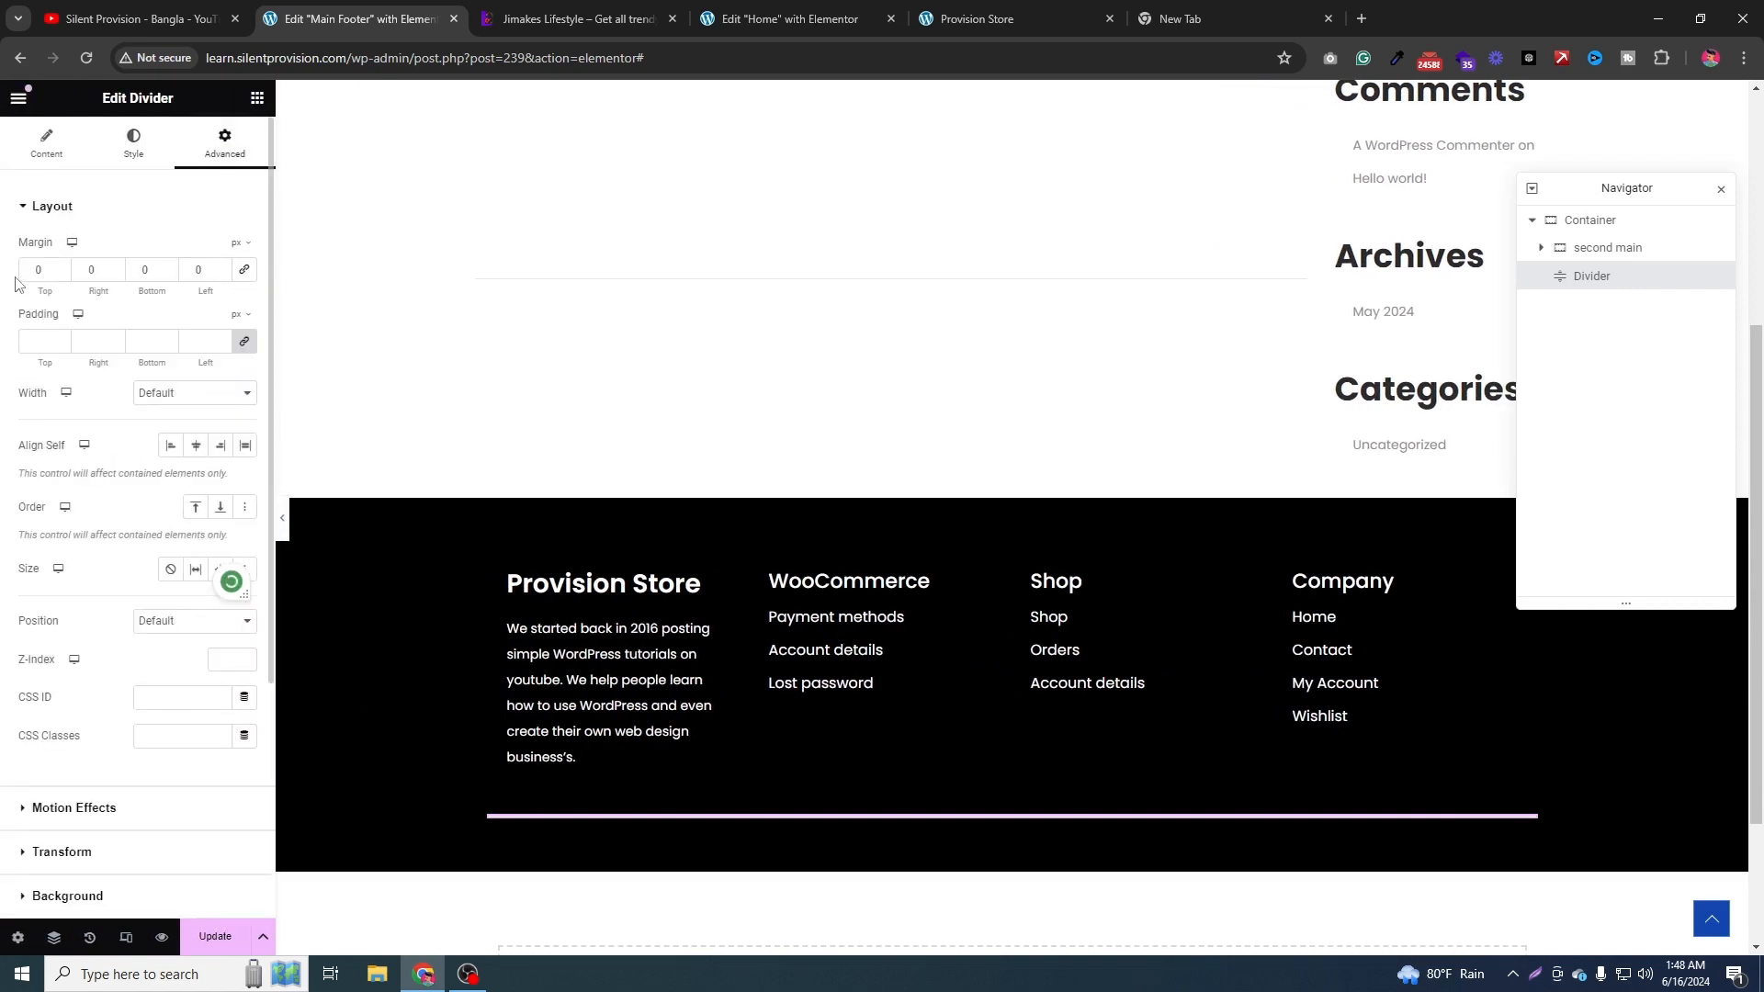
text(1)
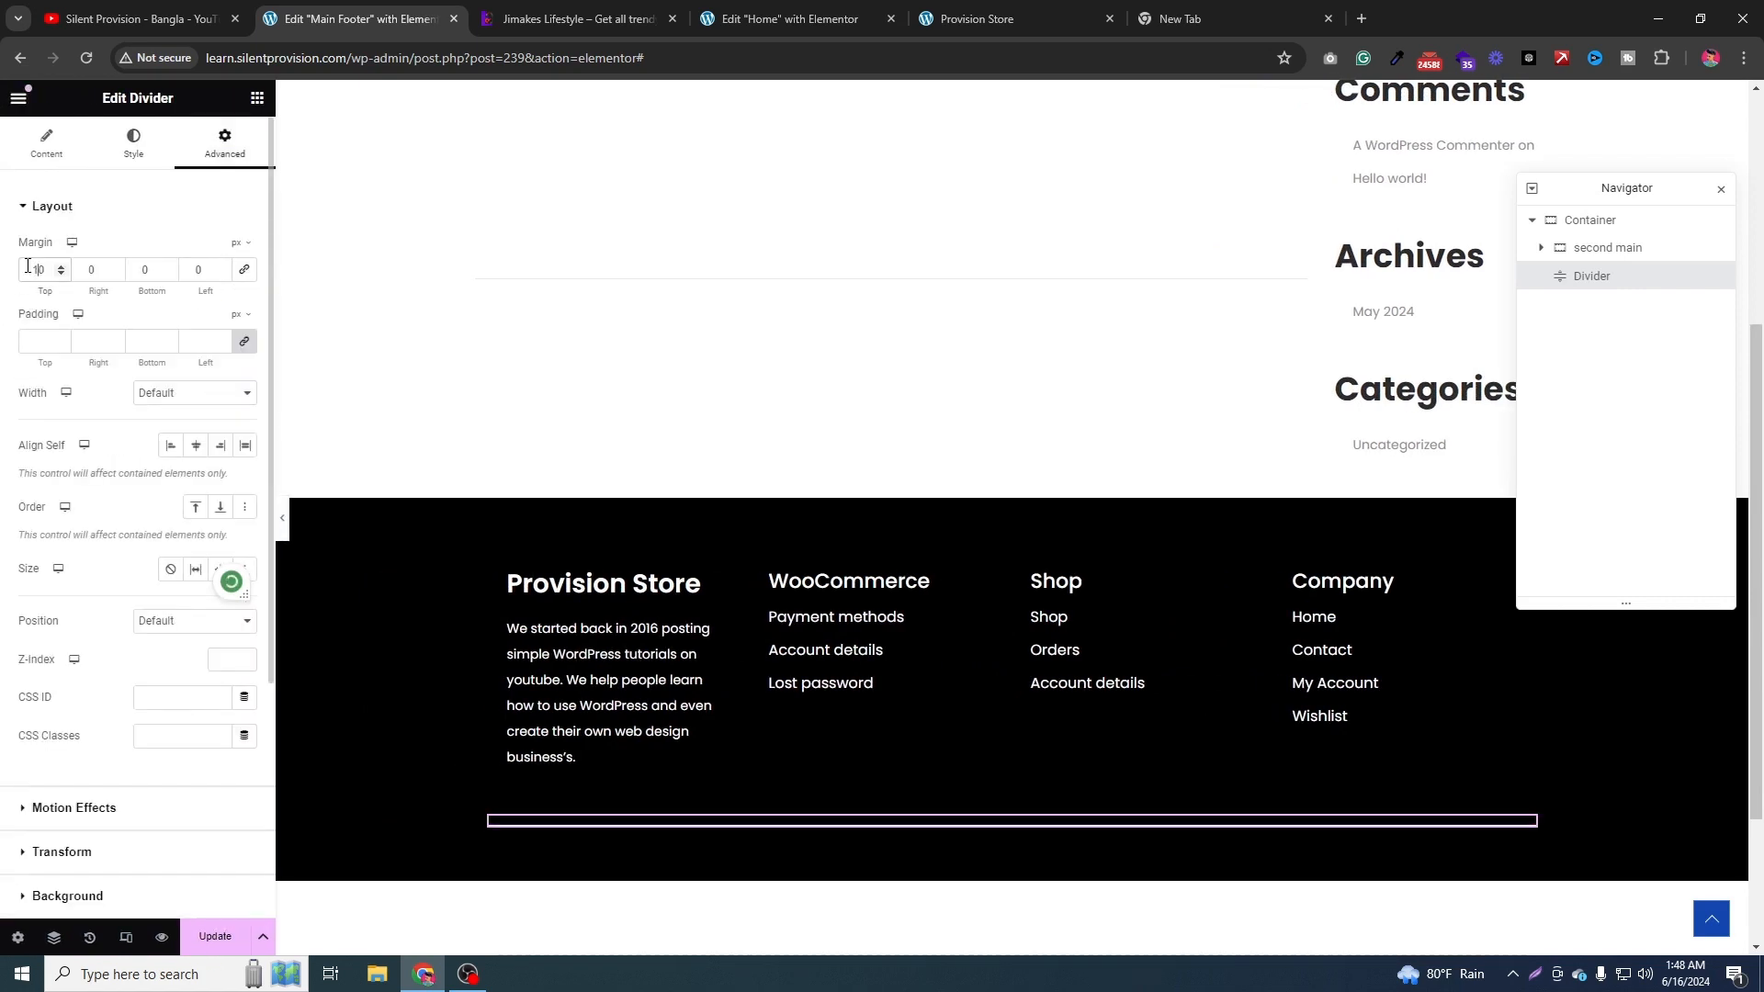
key(Down)
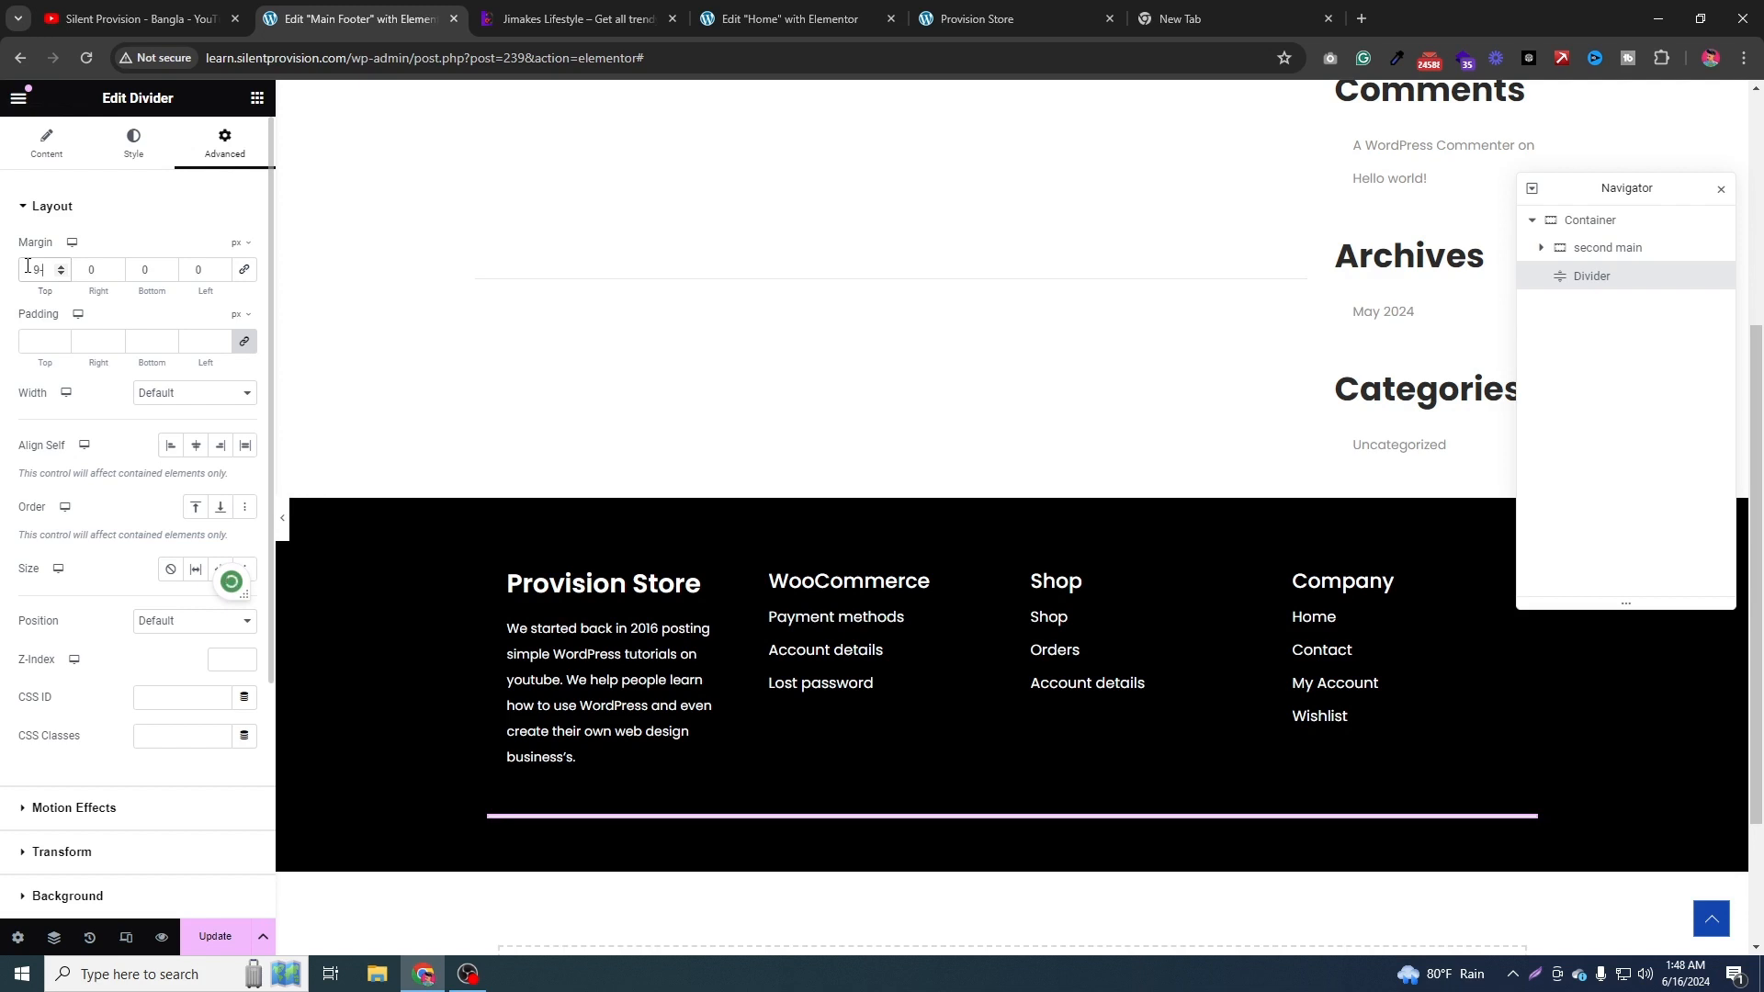
key(BackSpace)
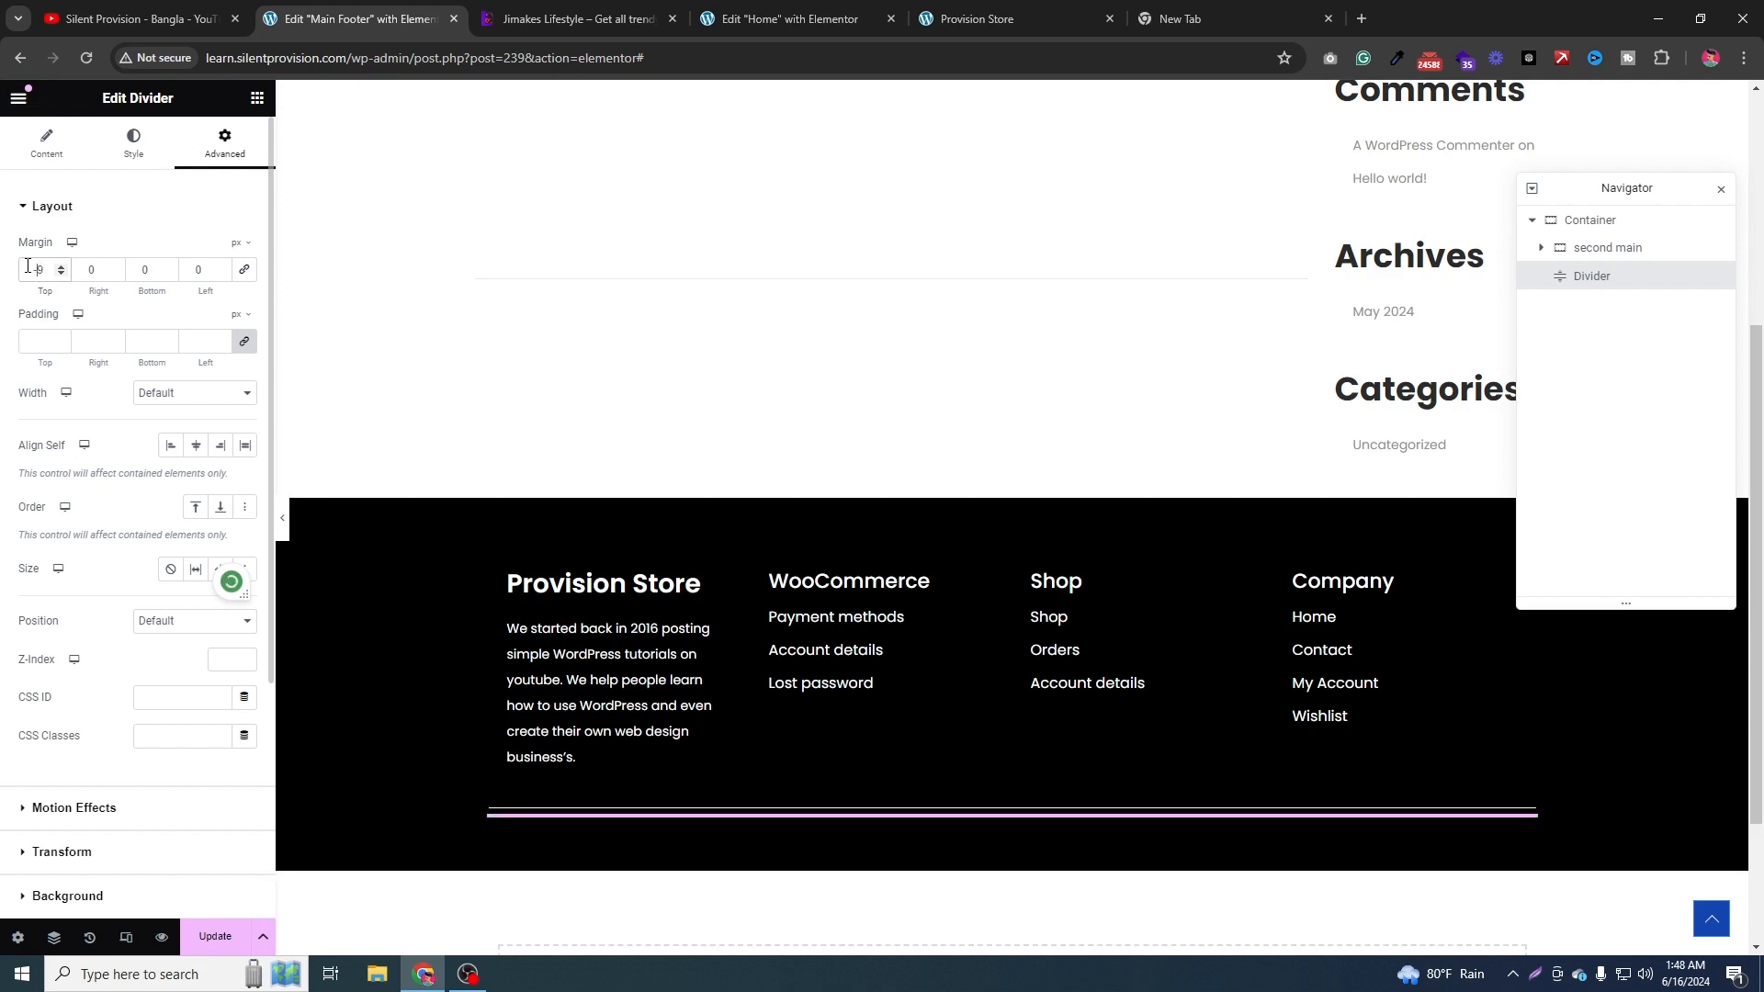
text(15)
key(BackSpace)
text(-)
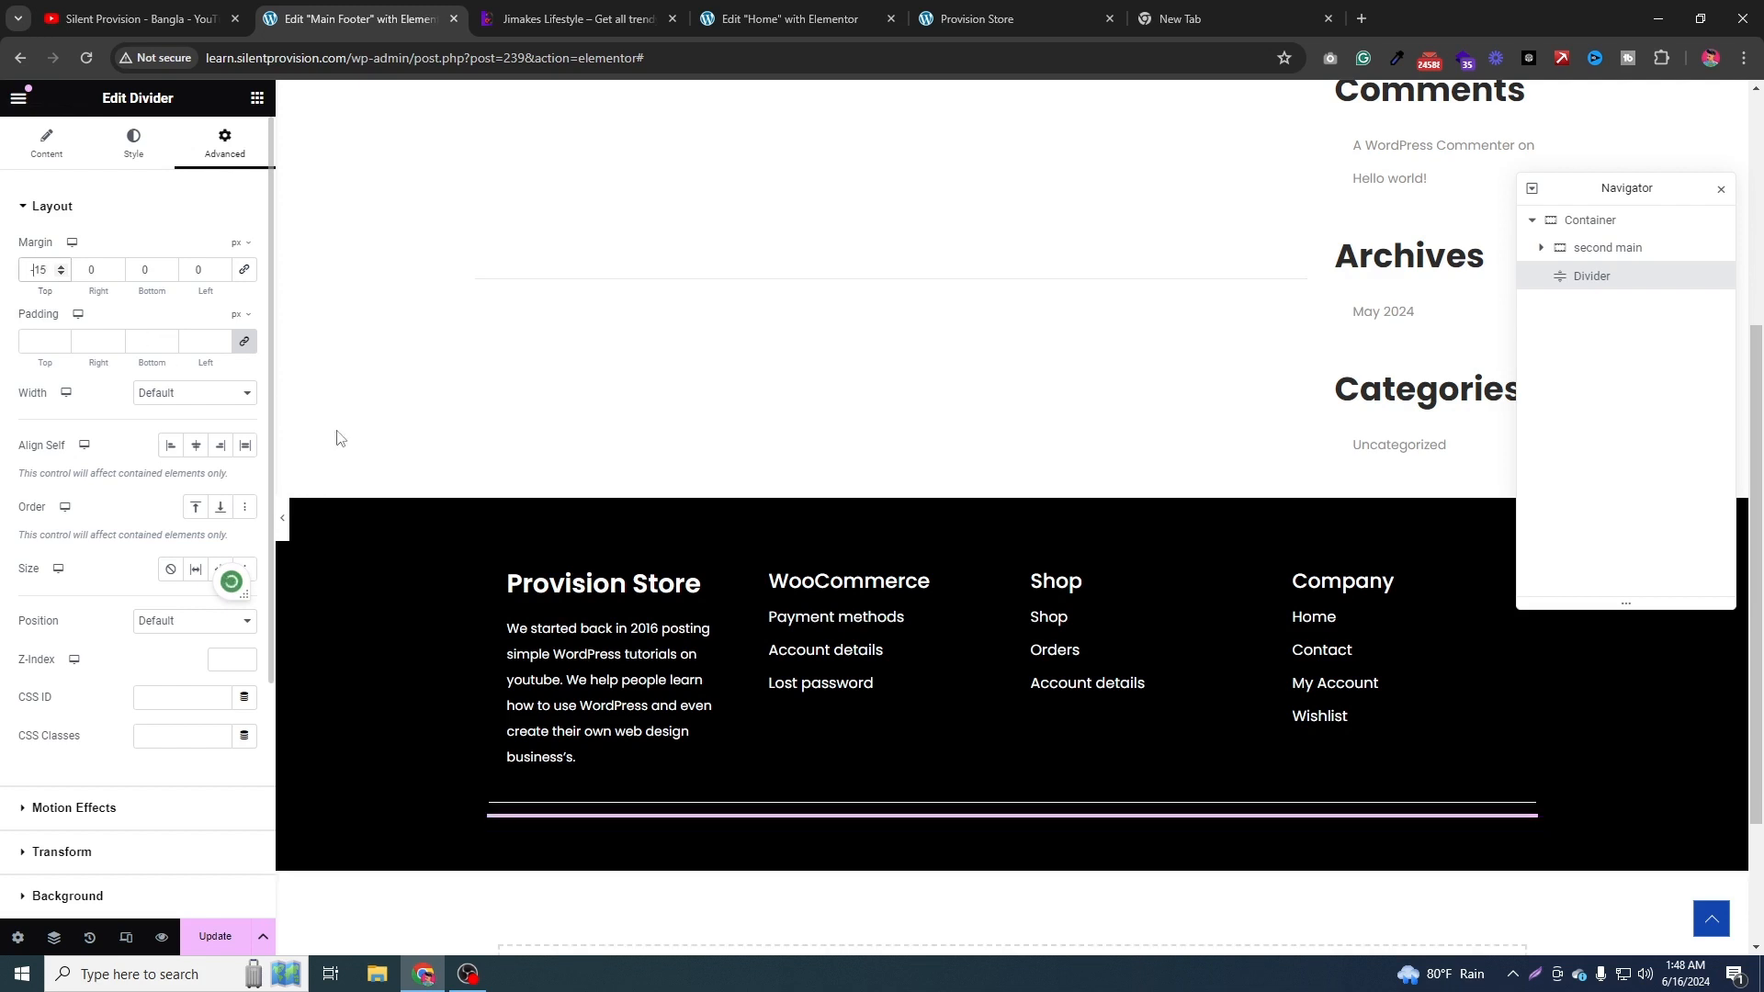
click(284, 530)
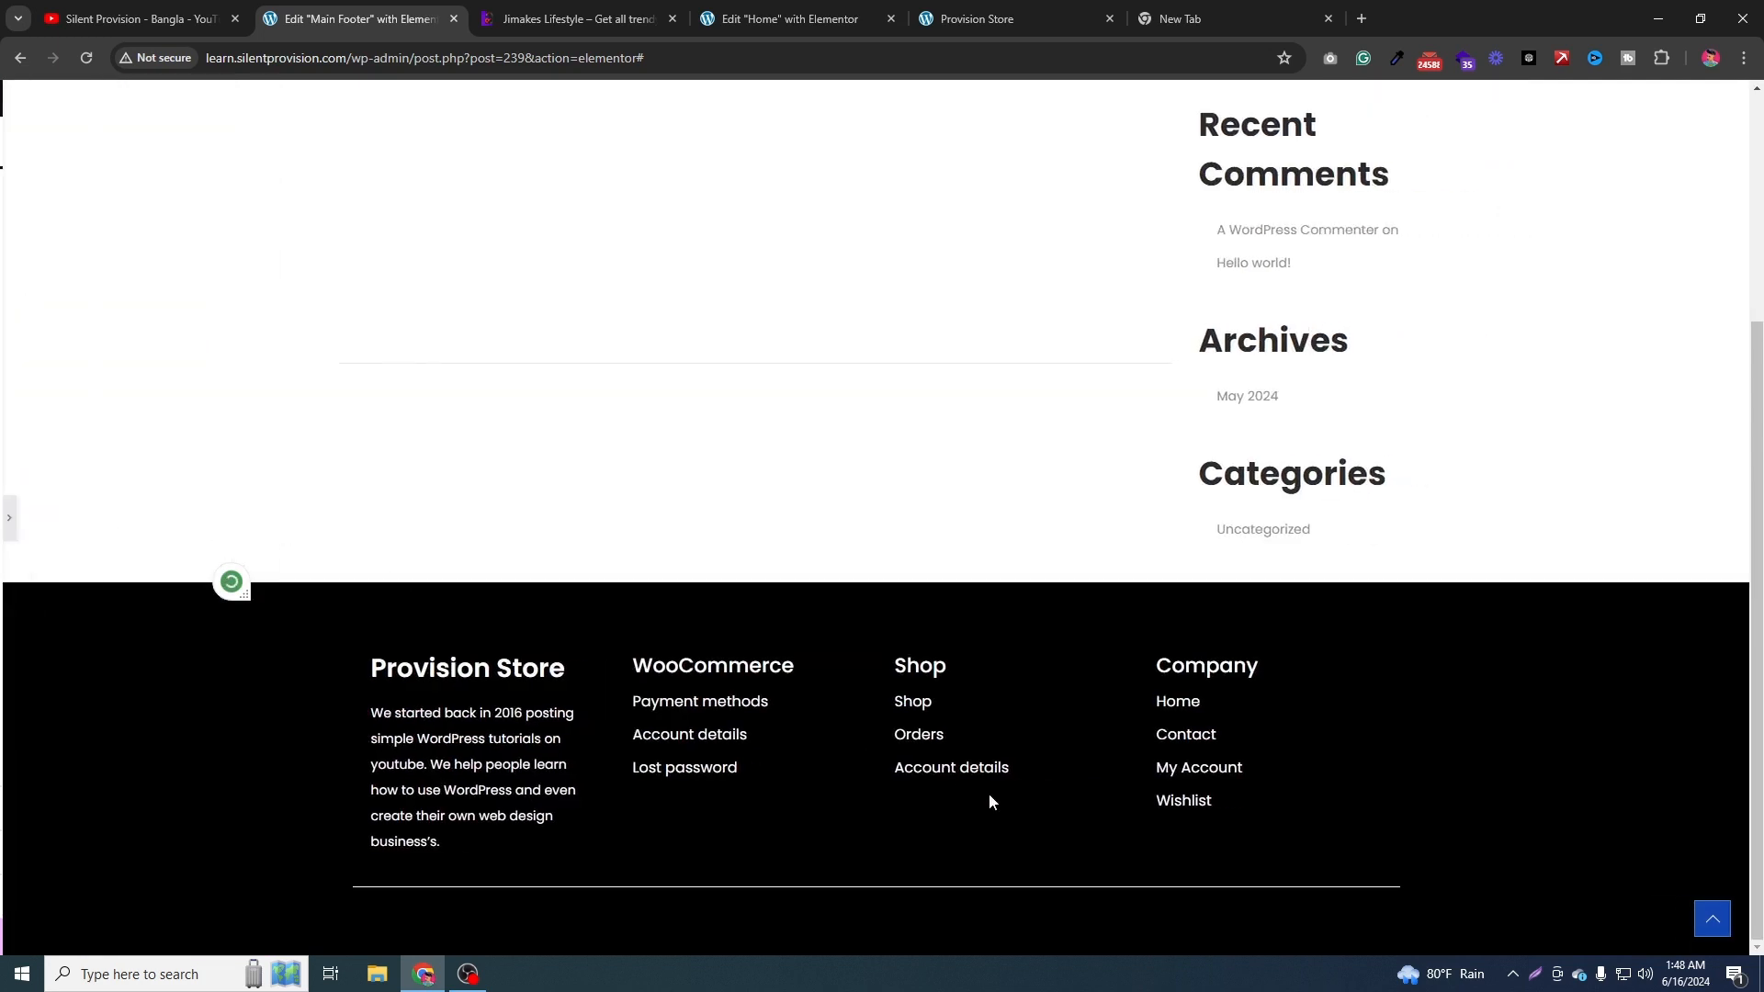
Examine the copyright line and the column order in the Jimakes reference footer, and return to the Main Footer editor.
click(579, 18)
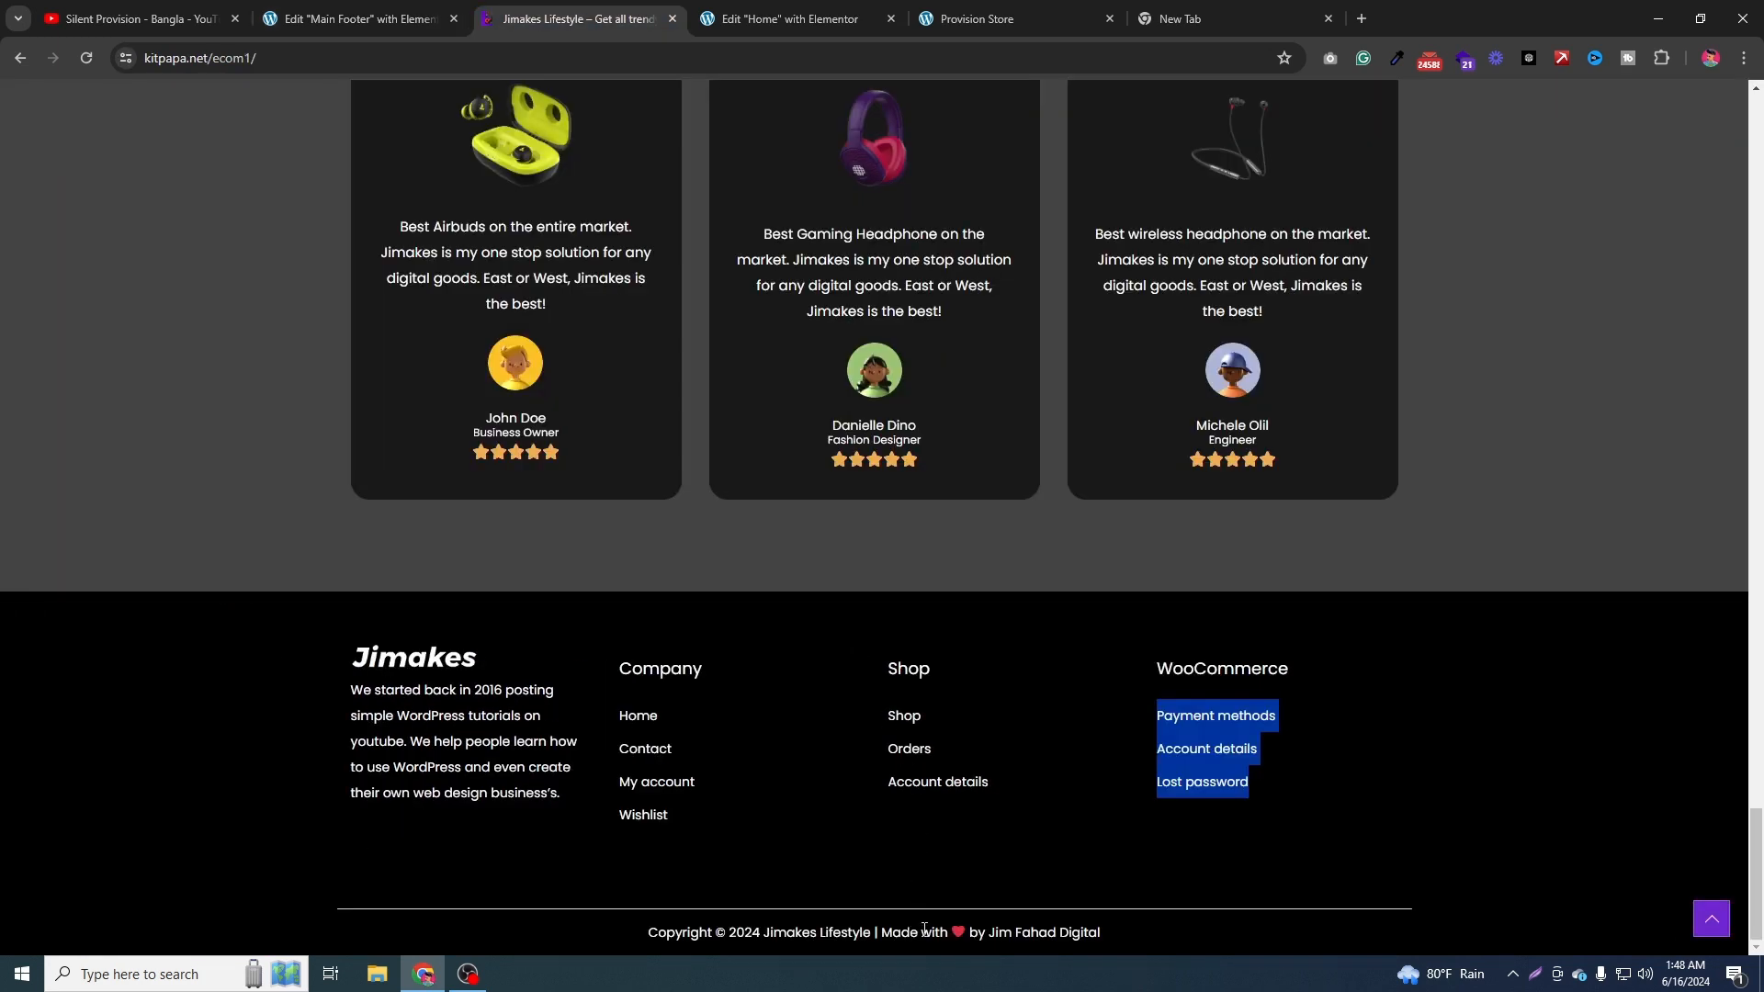
drag(632, 929, 1106, 928)
click(402, 9)
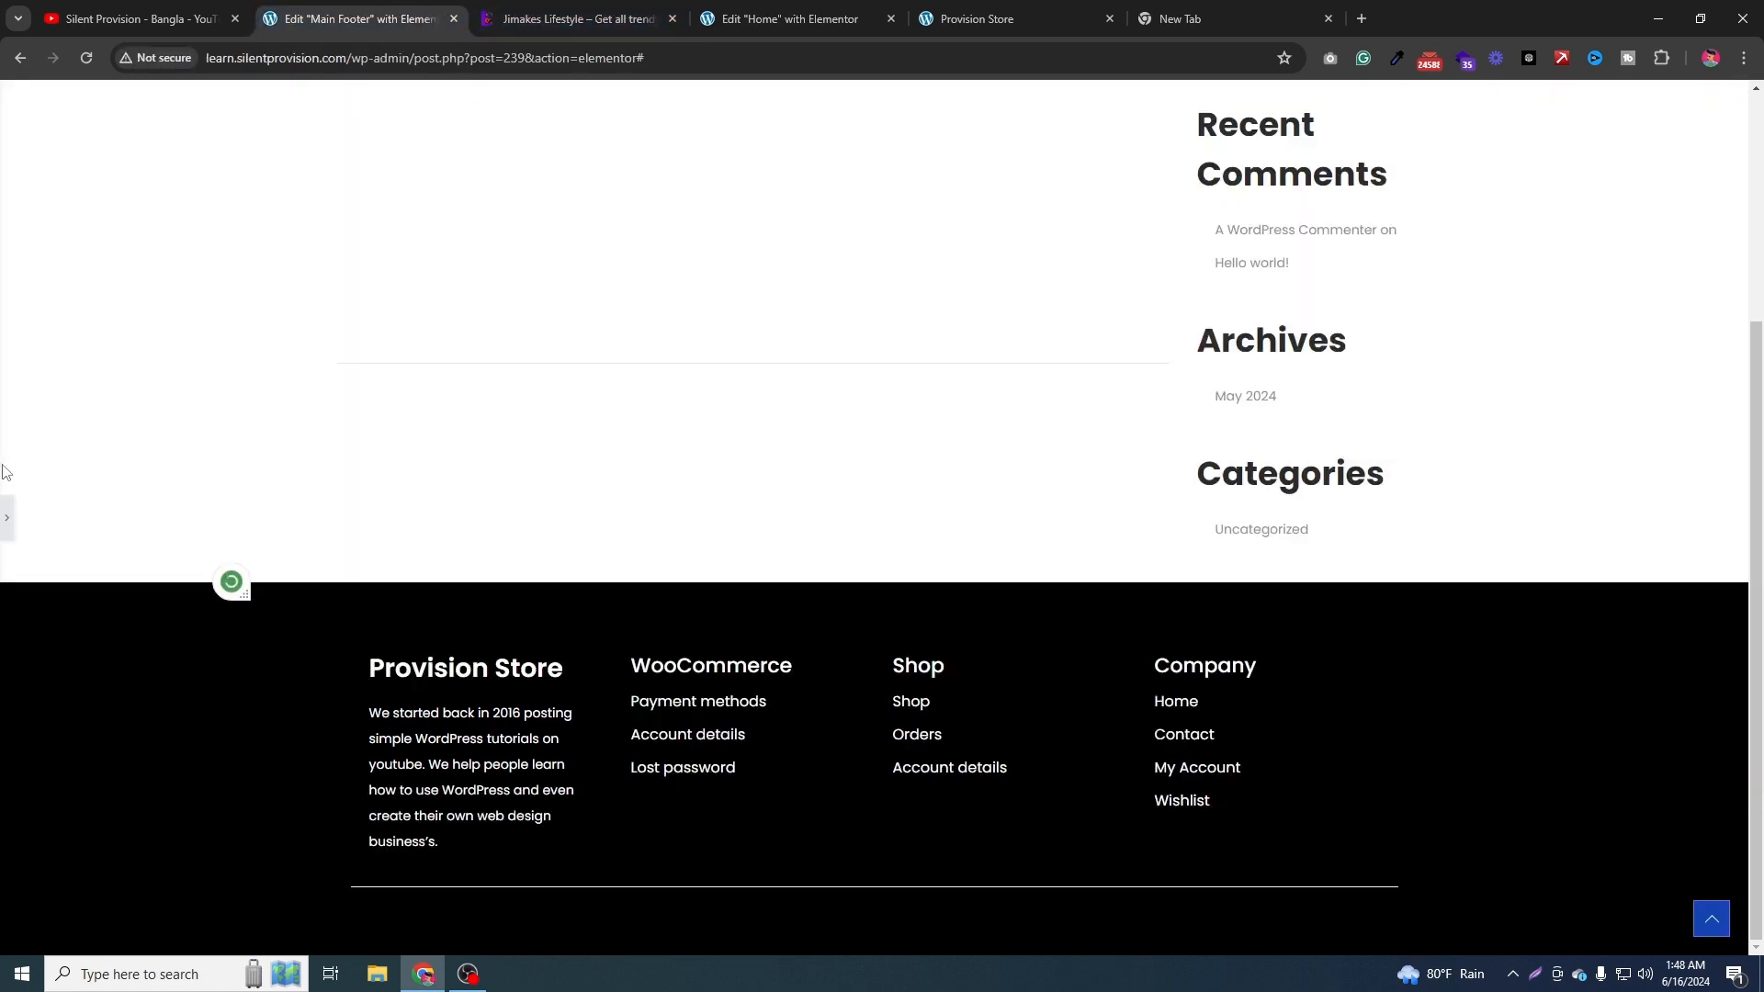
click(4, 523)
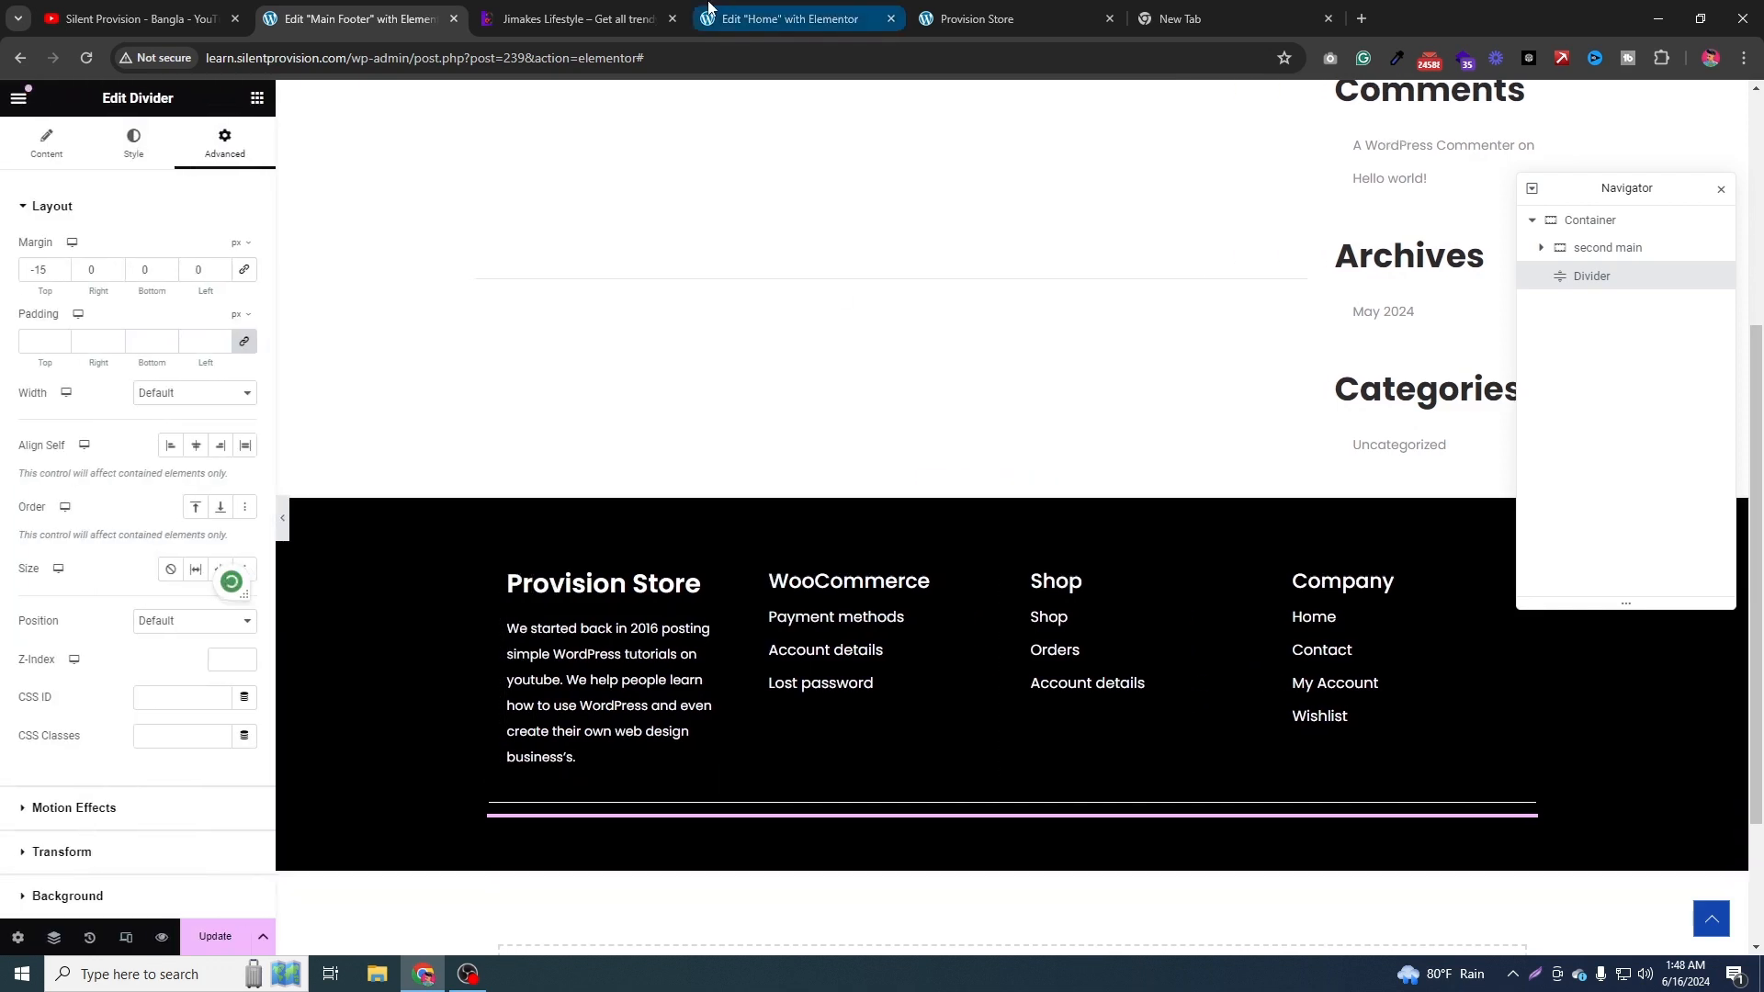
click(608, 11)
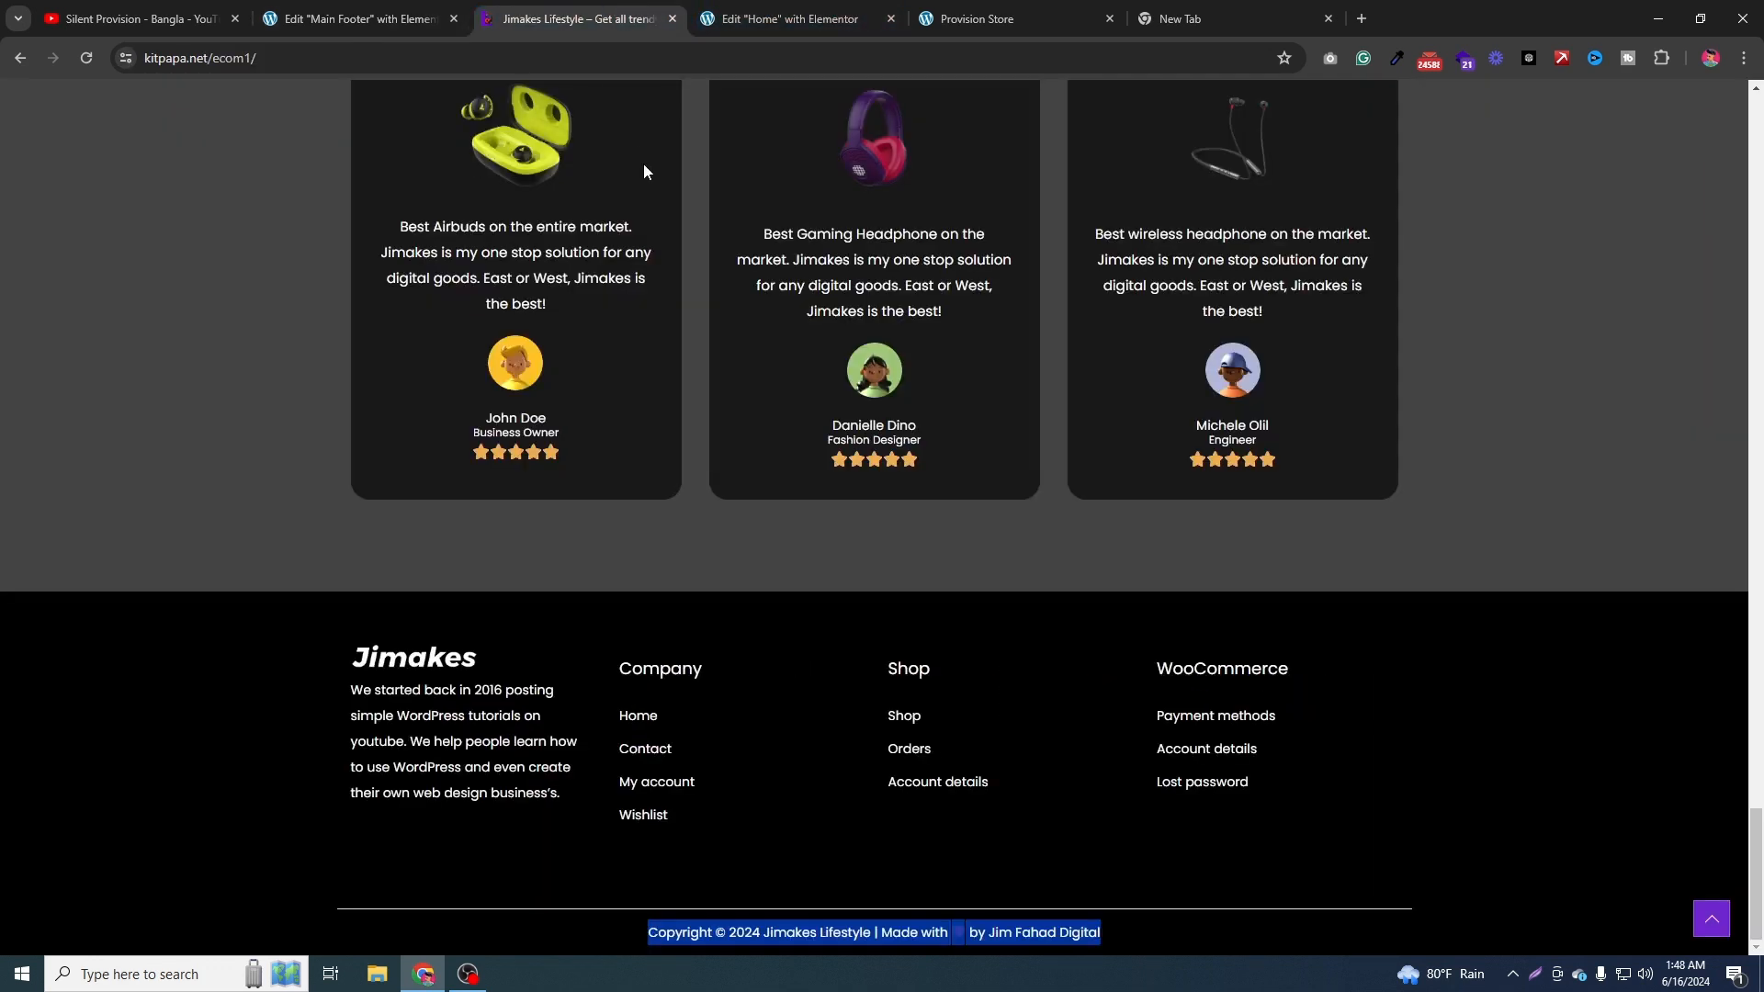
click(584, 704)
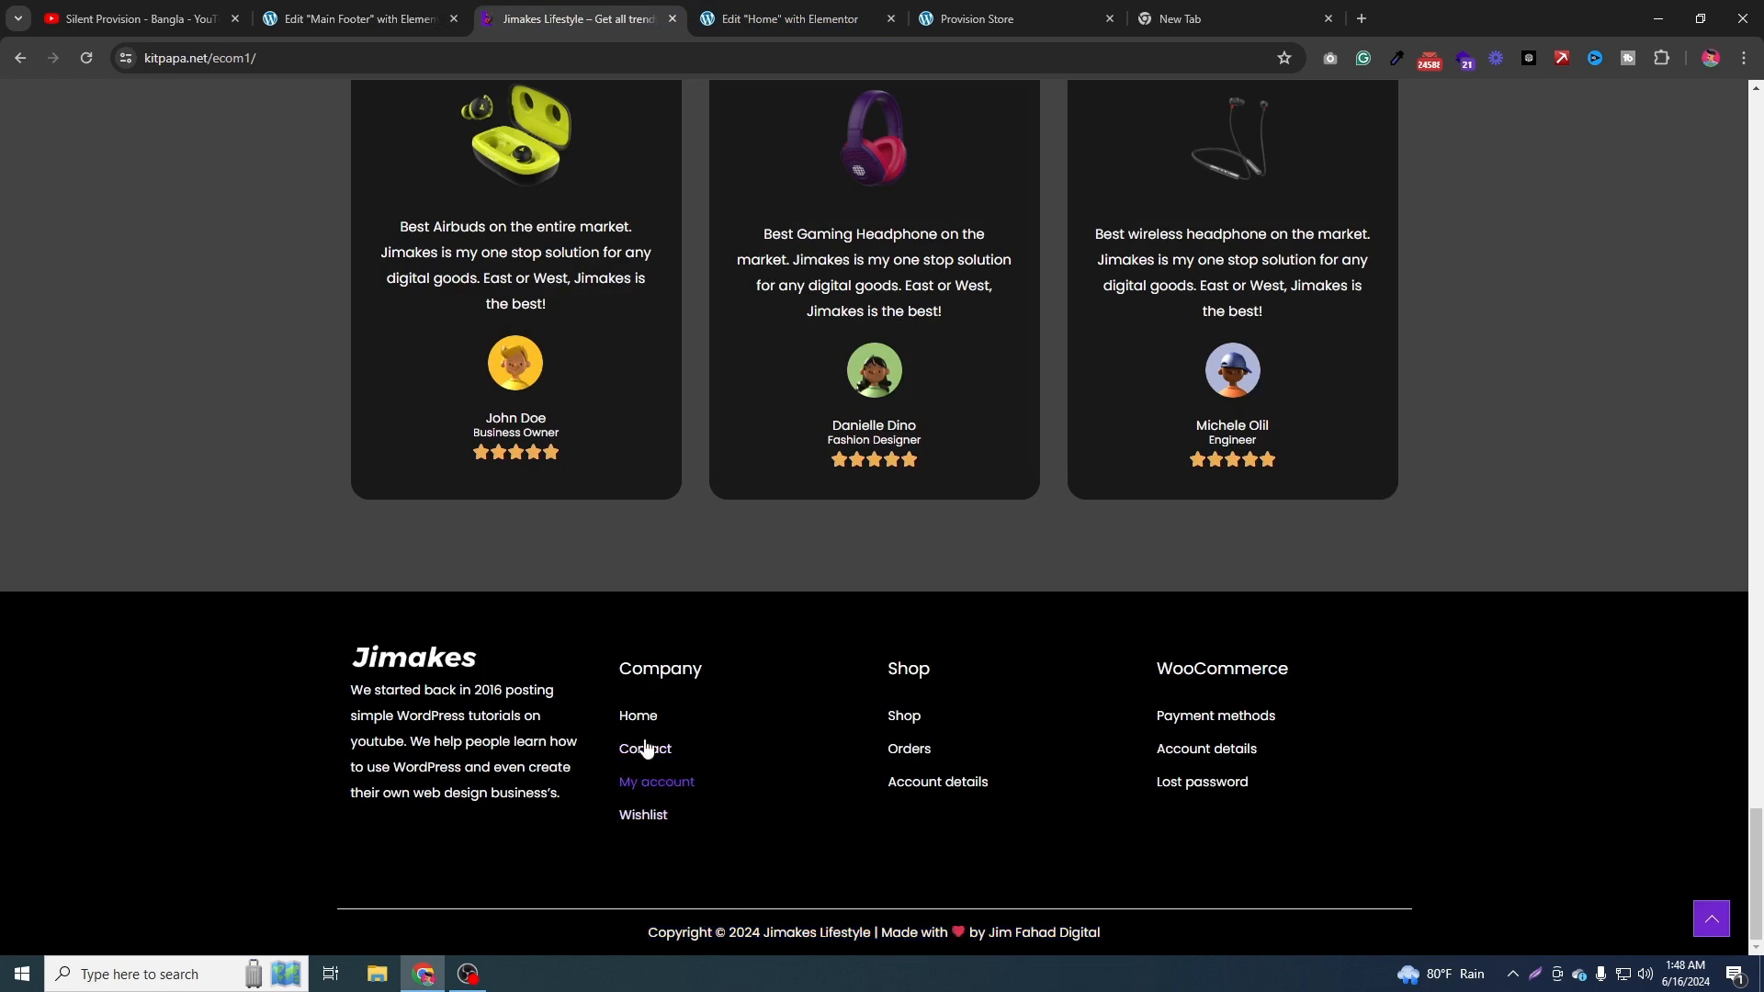
click(359, 19)
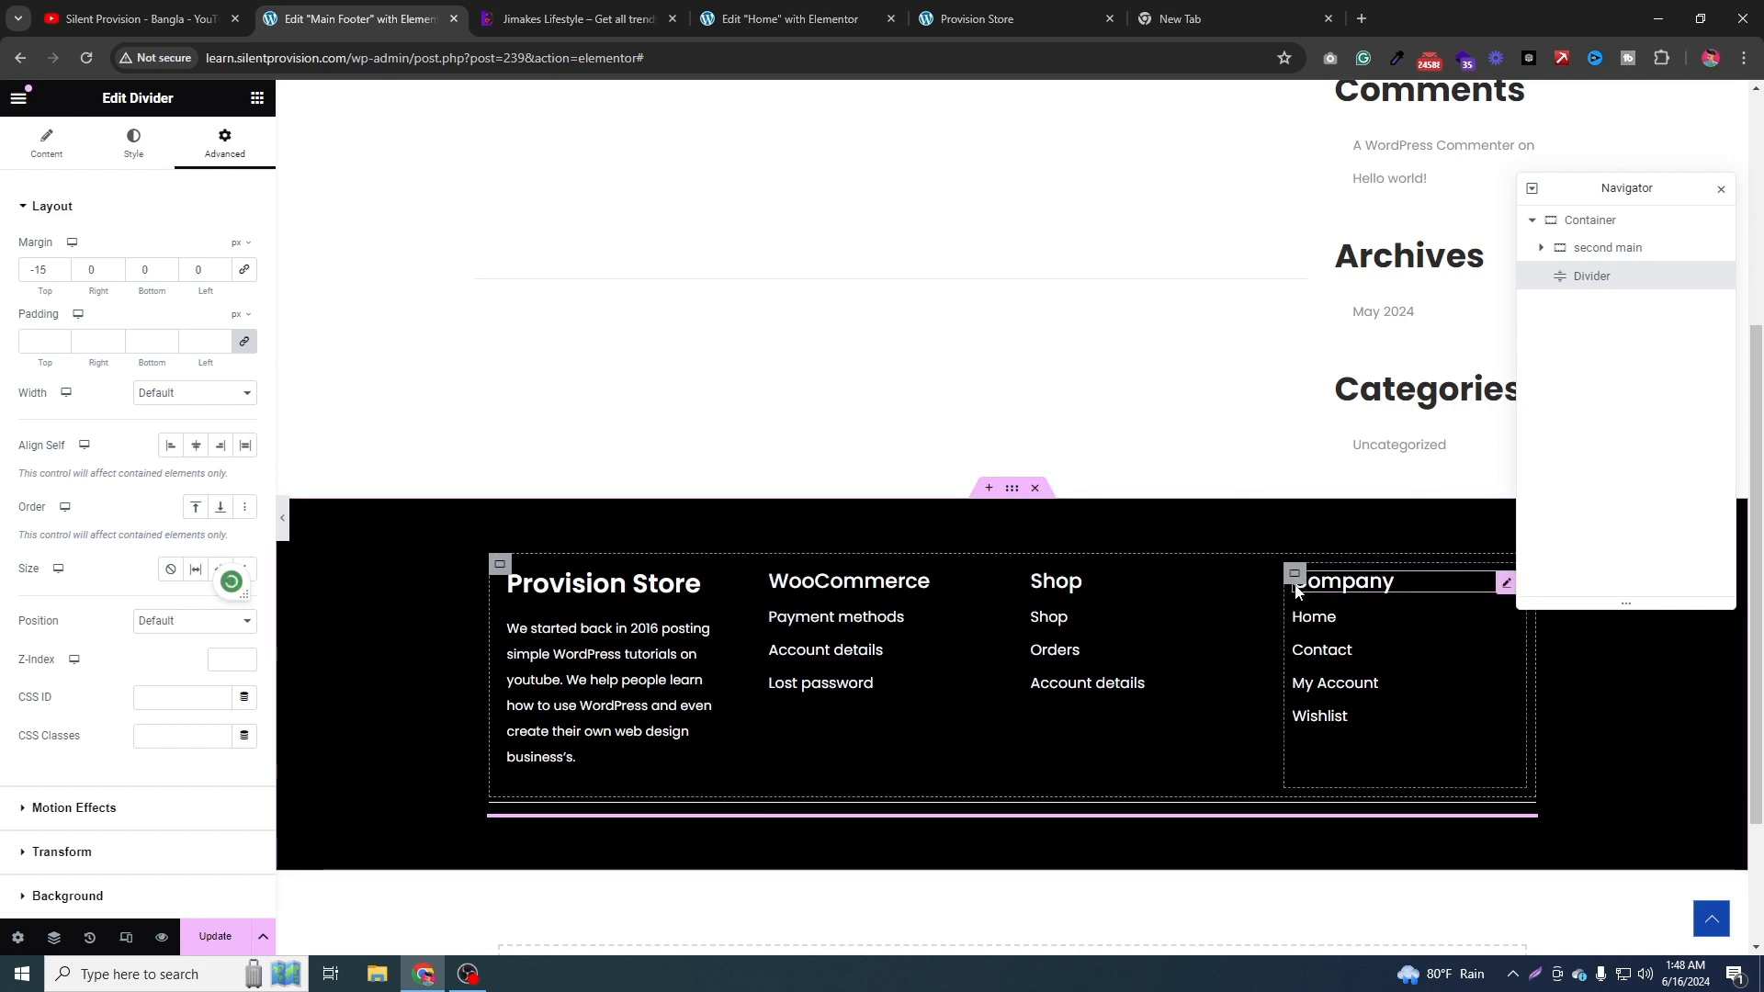
Reorder the link columns beside Provision Store as Company, Shop, WooCommerce, and clear the selection.
drag(1299, 582, 762, 579)
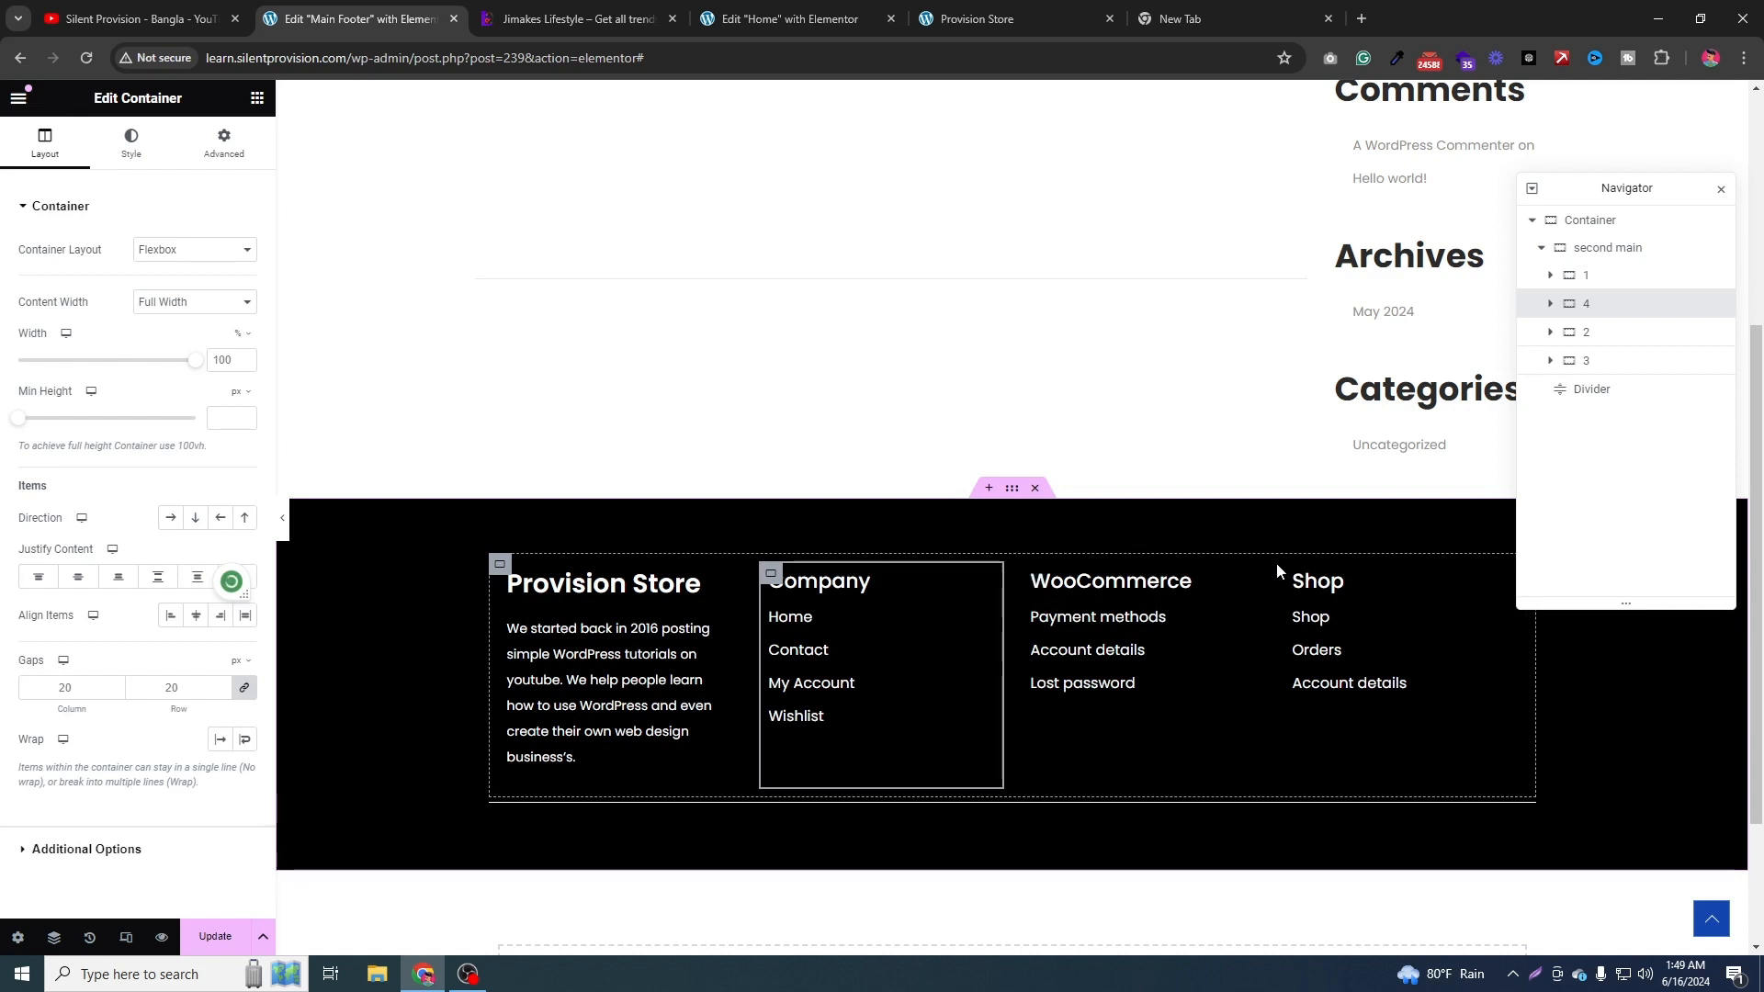
drag(1246, 583, 1424, 564)
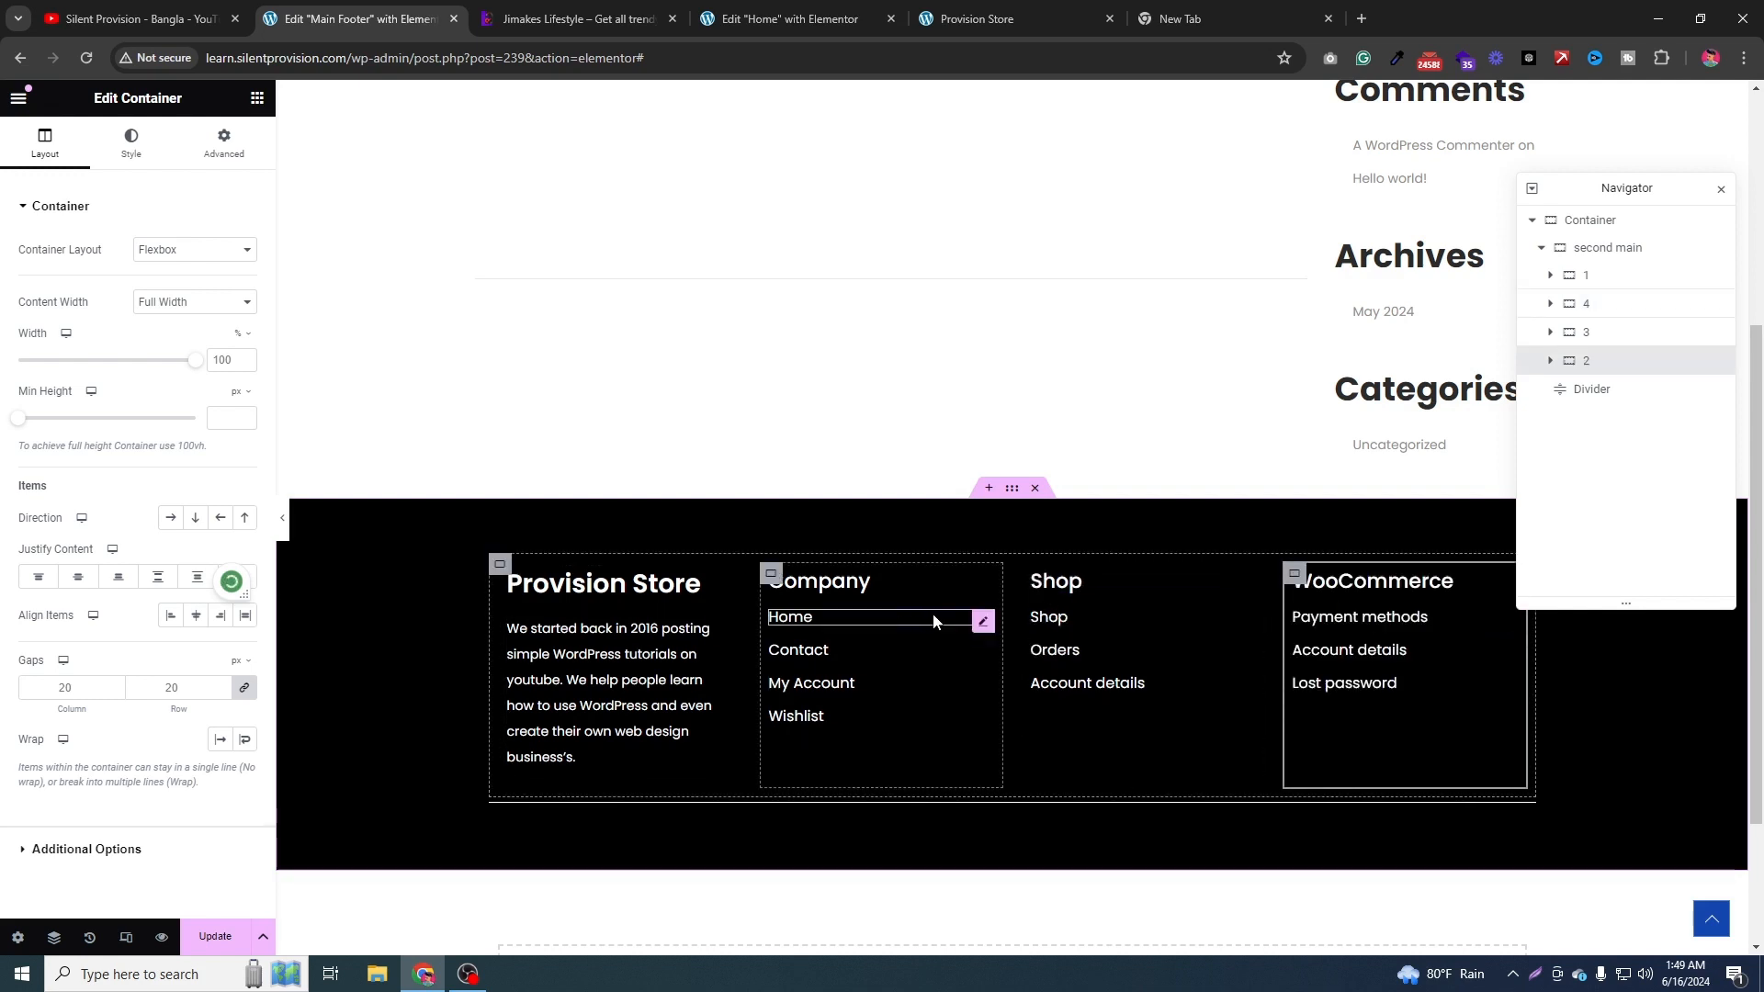
right_click(988, 628)
key(Escape)
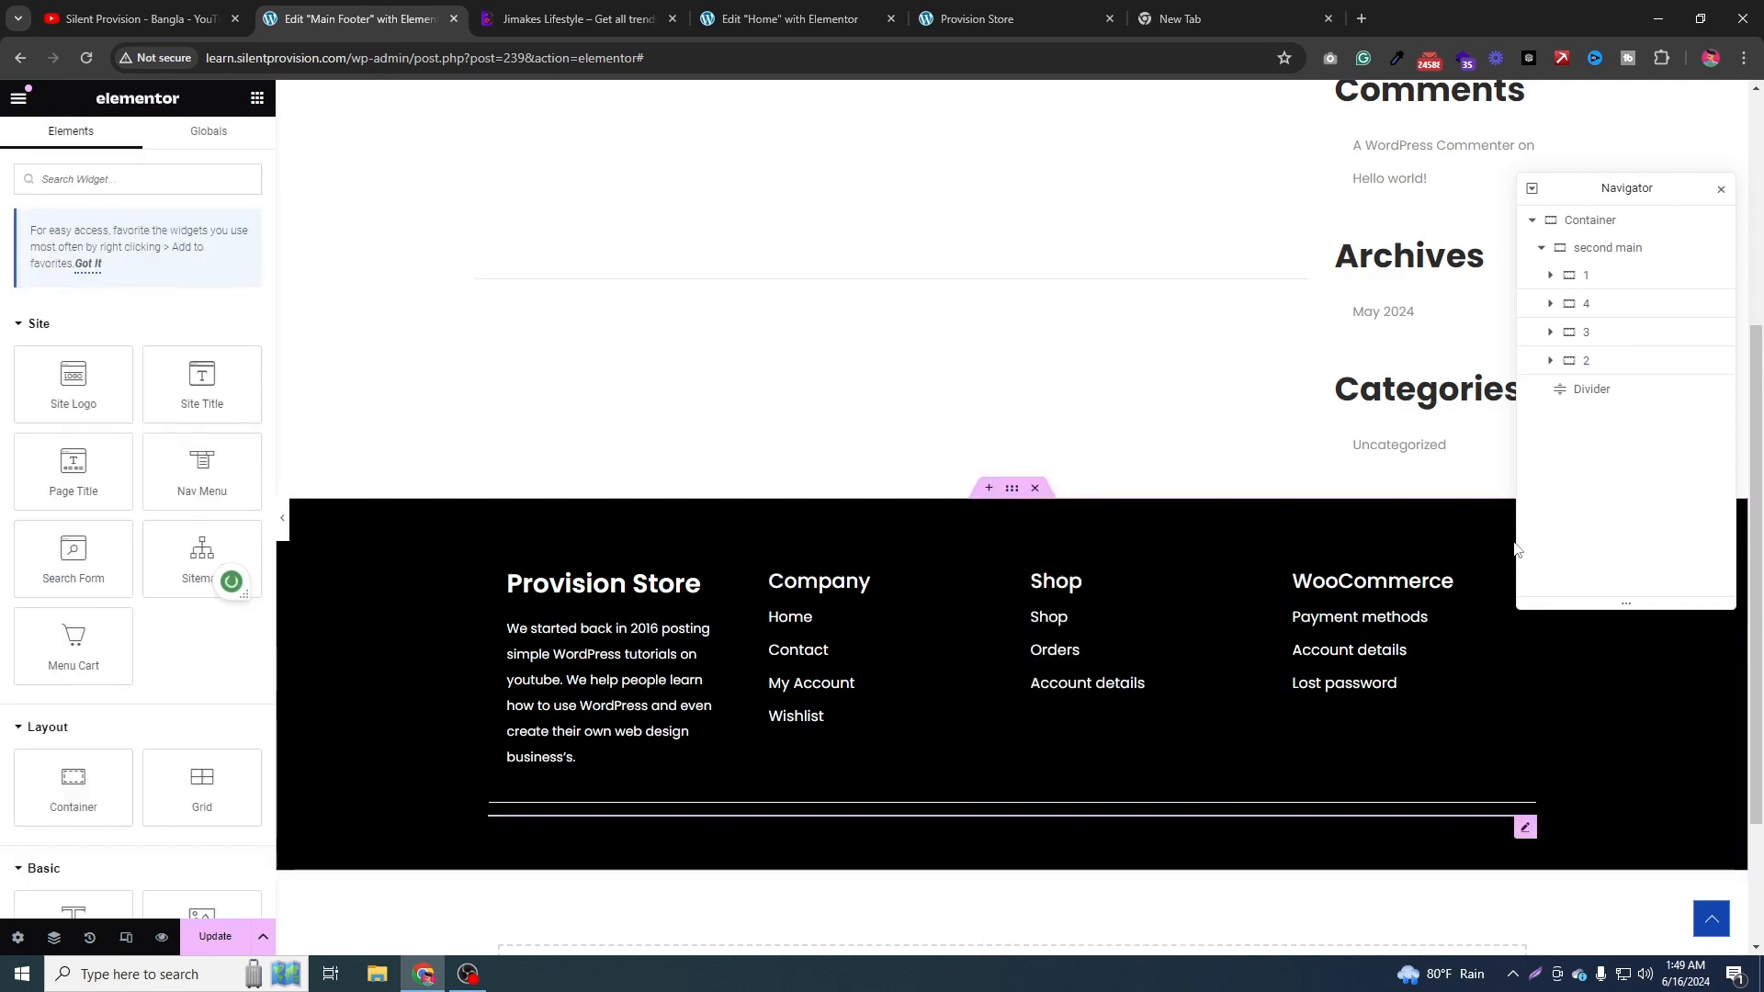
Paste the copied Home heading below the divider in the footer and centre its text.
right_click(1586, 391)
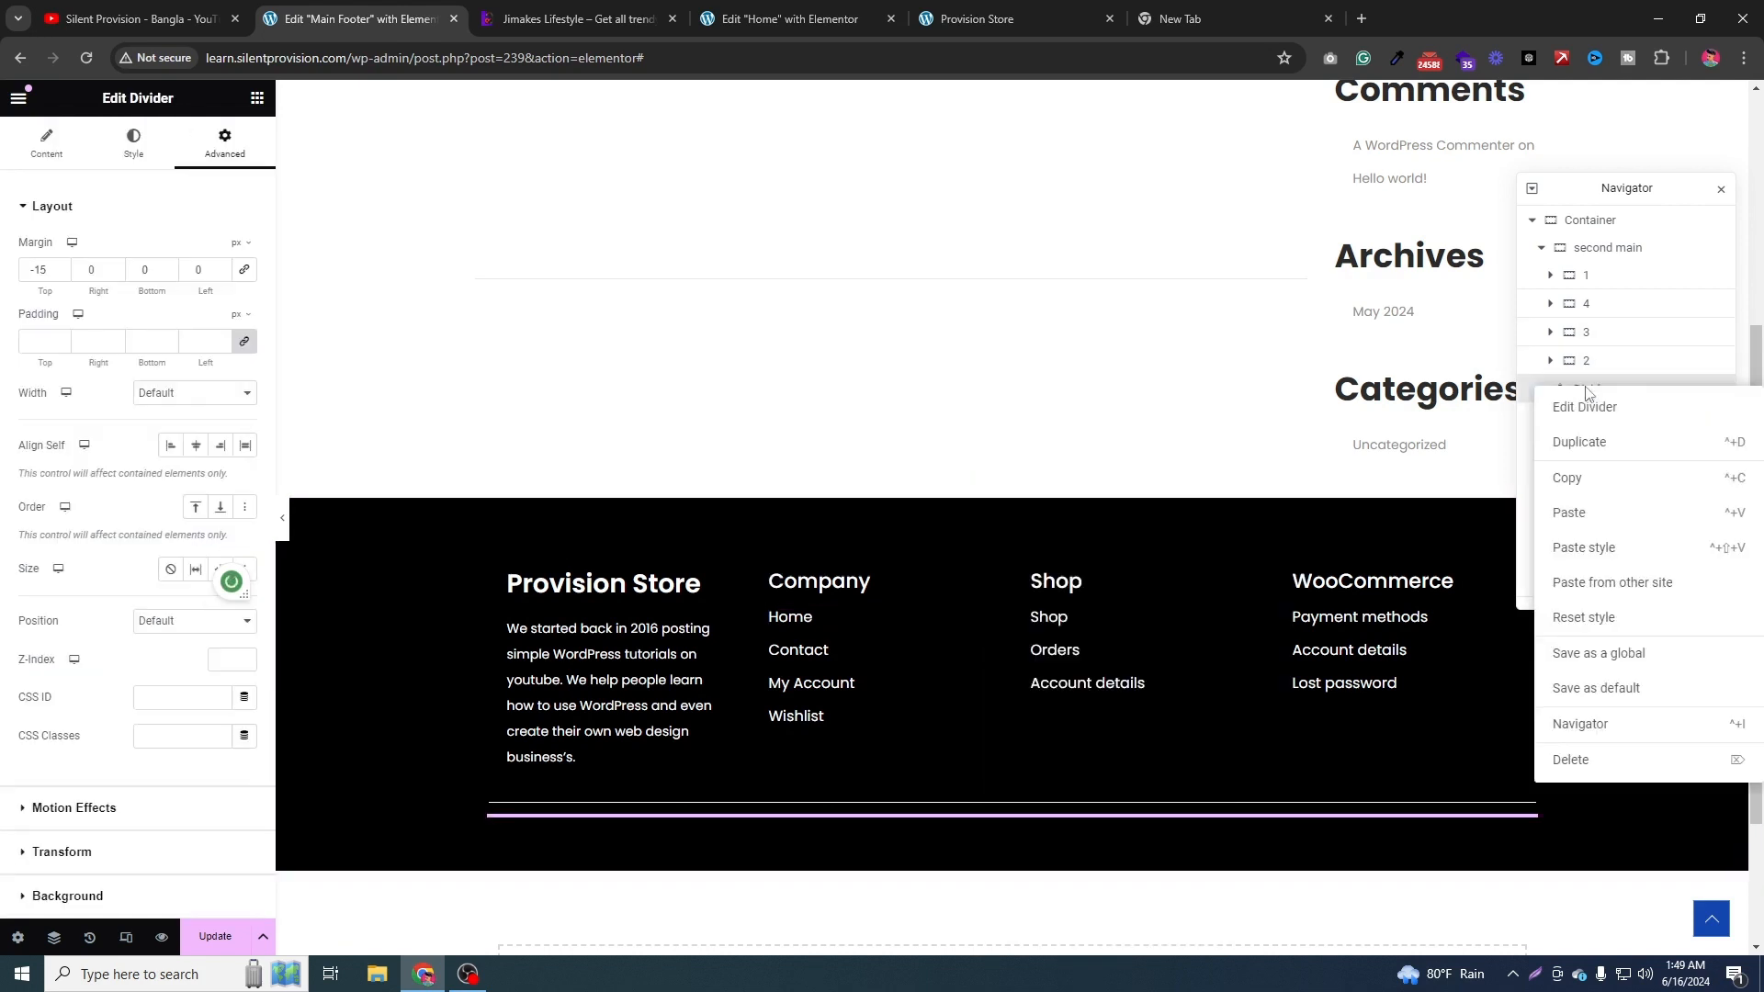
click(1571, 511)
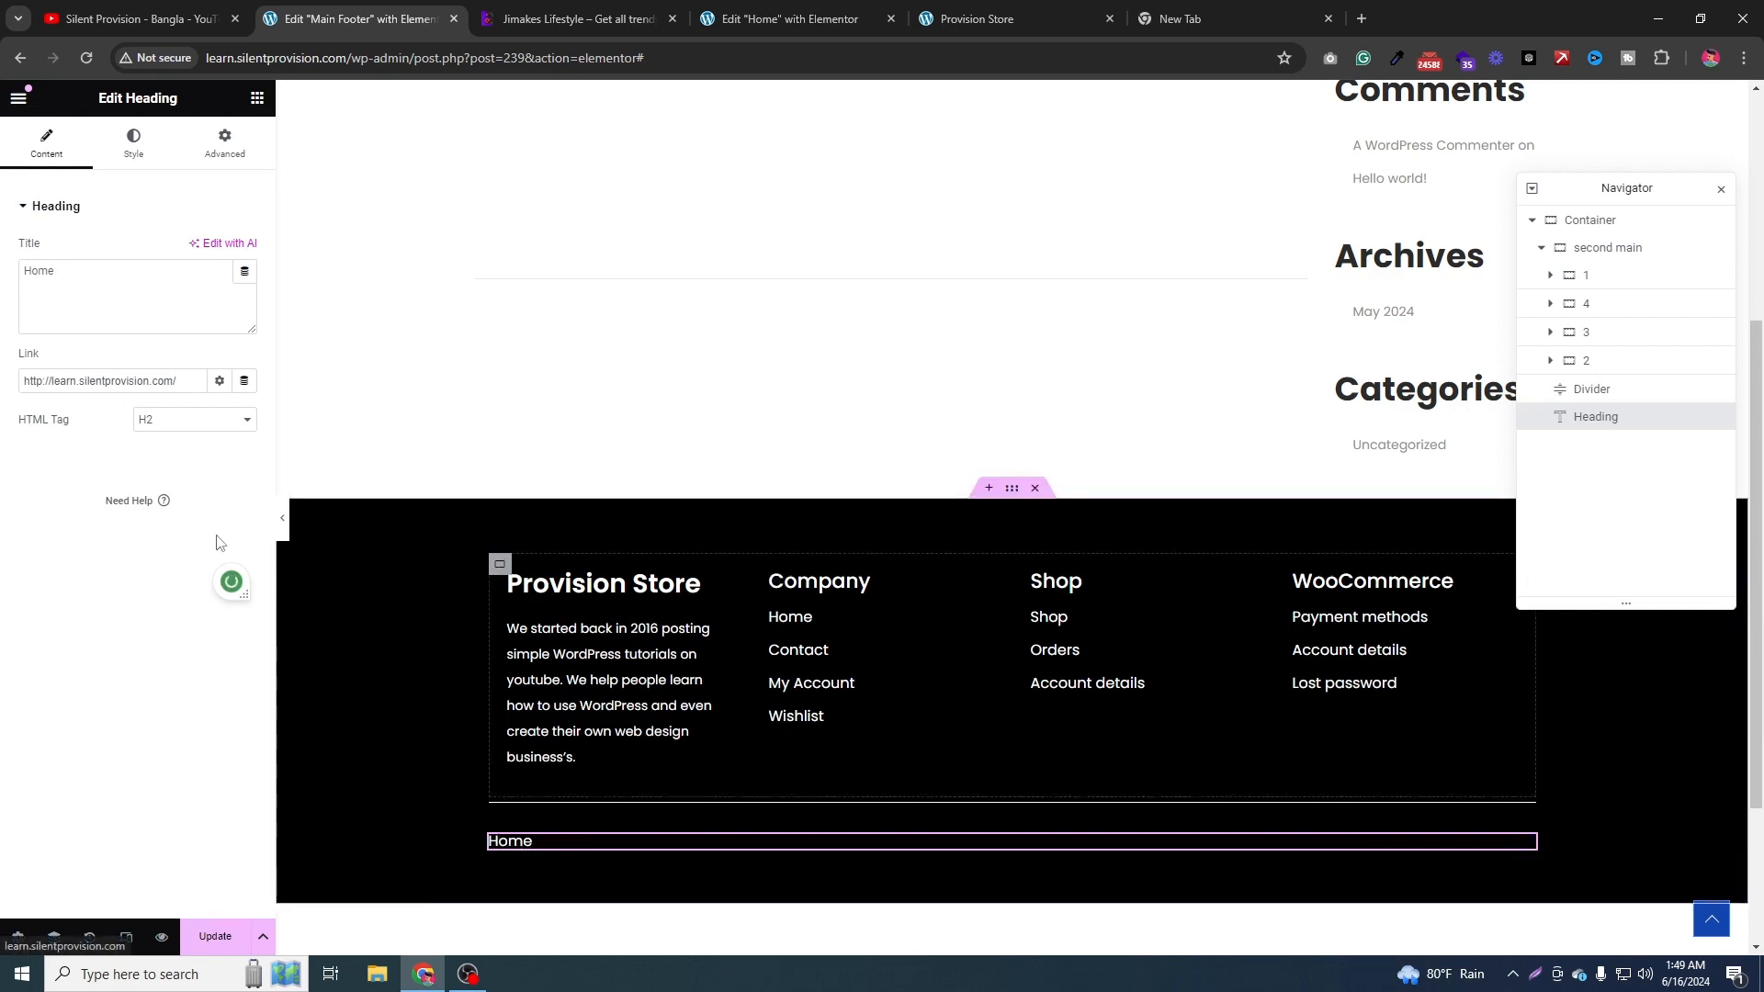
click(134, 143)
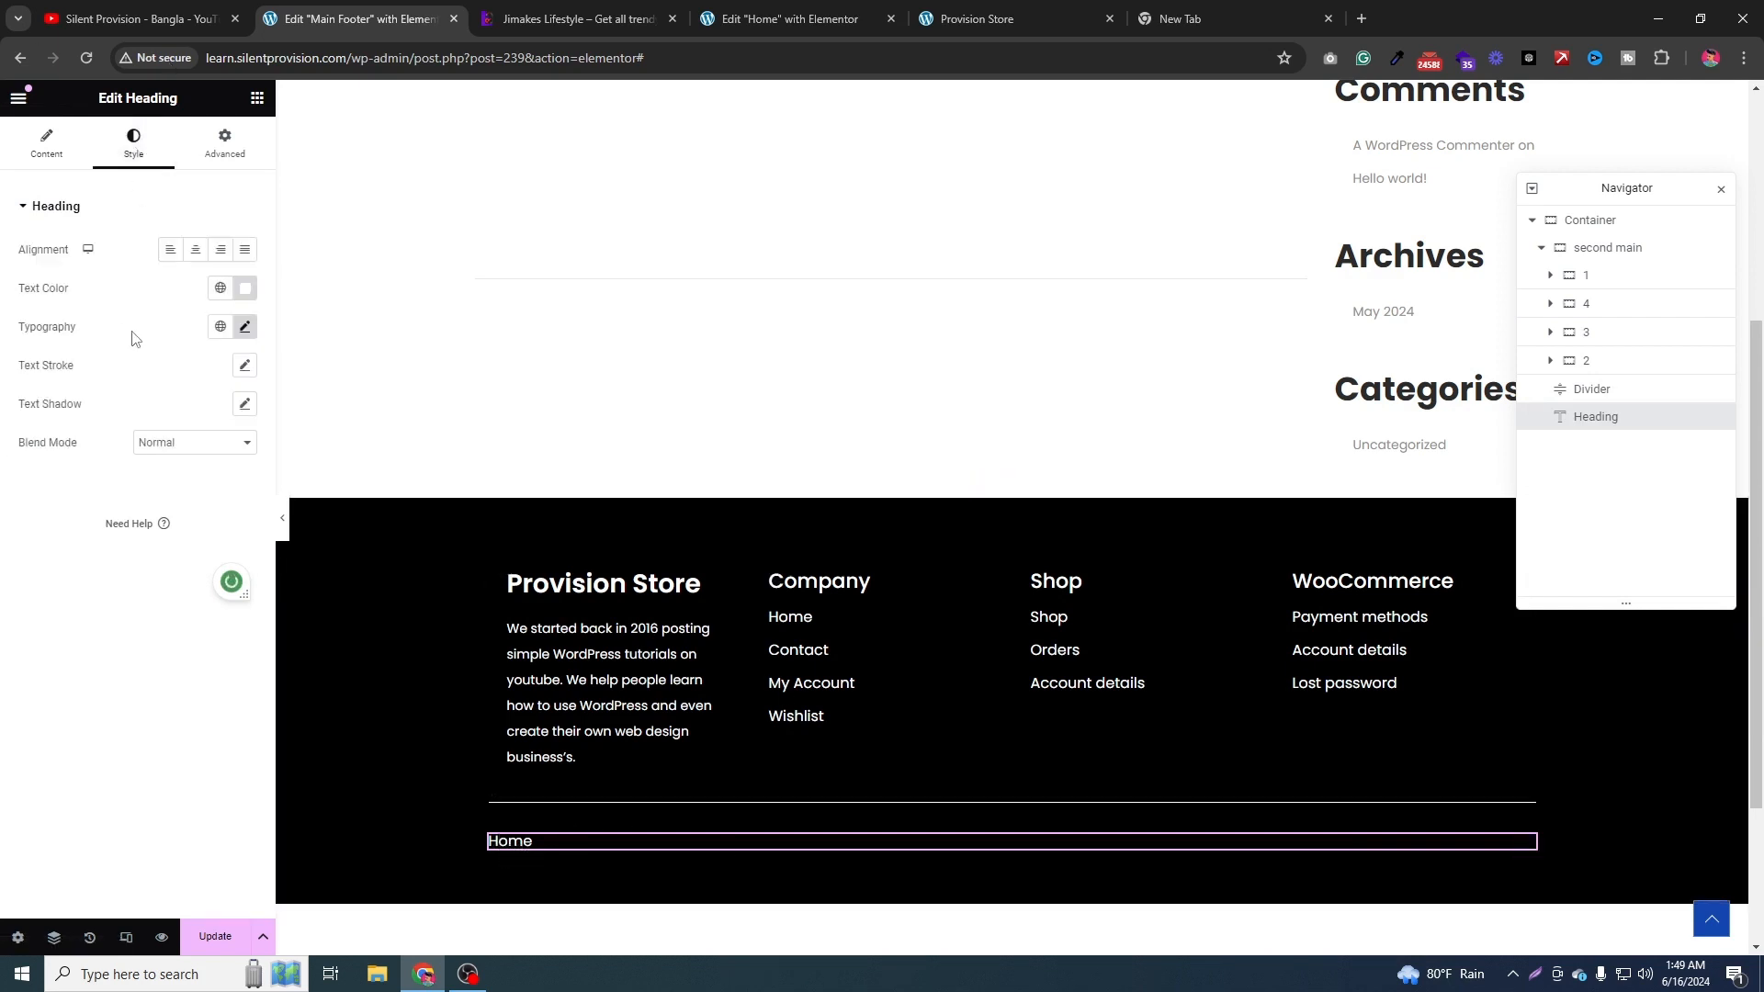
click(195, 250)
Clear the pasted heading's link and replace its title with the copyright line copied from the Jimakes reference footer.
click(47, 143)
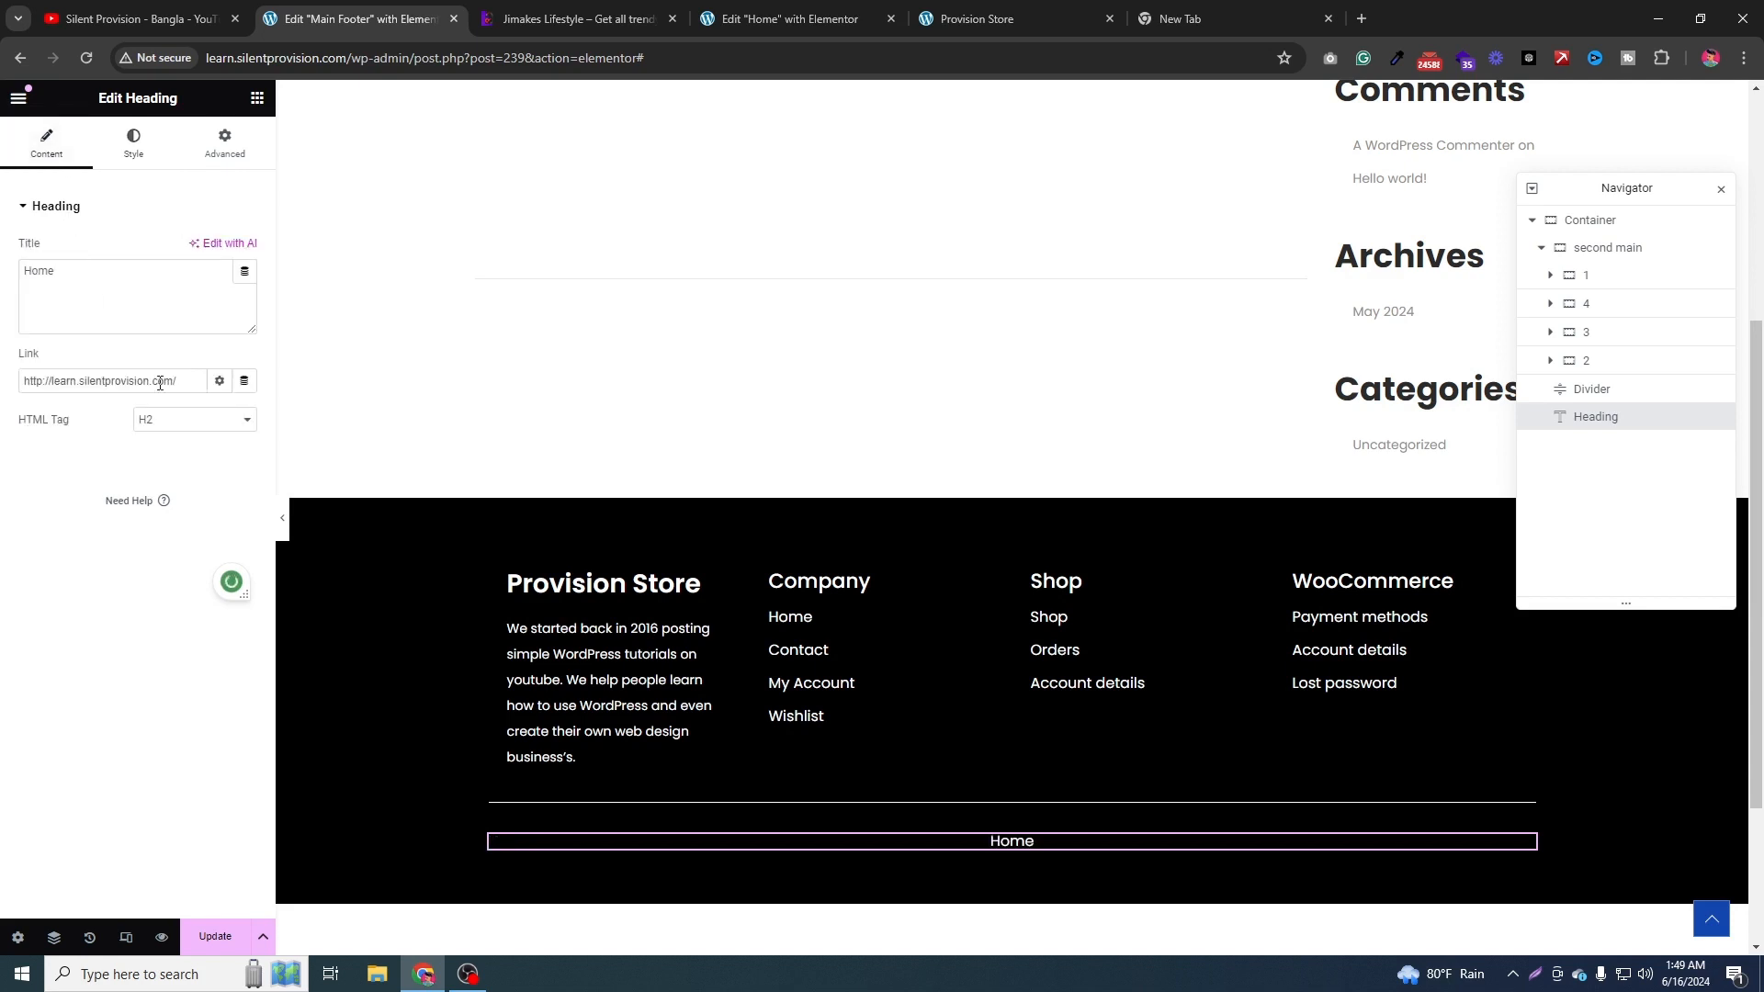
triple_click(177, 378)
click(570, 19)
triple_click(891, 936)
key(ctrl+c)
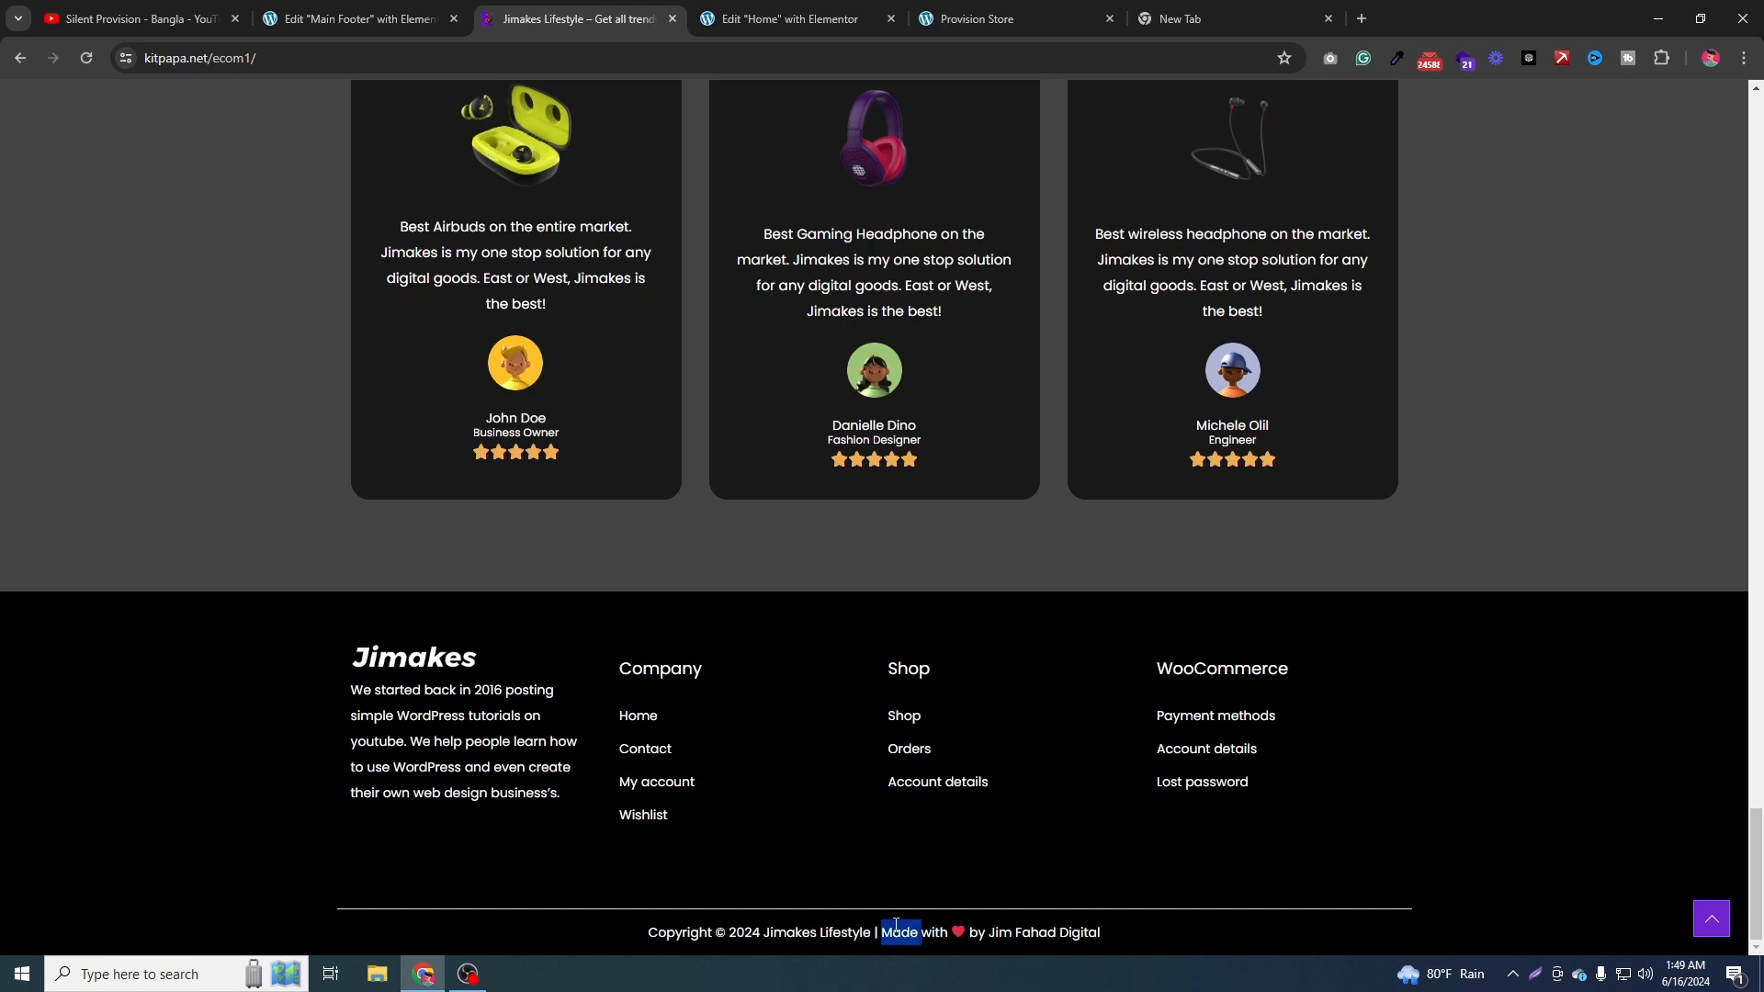
click(372, 17)
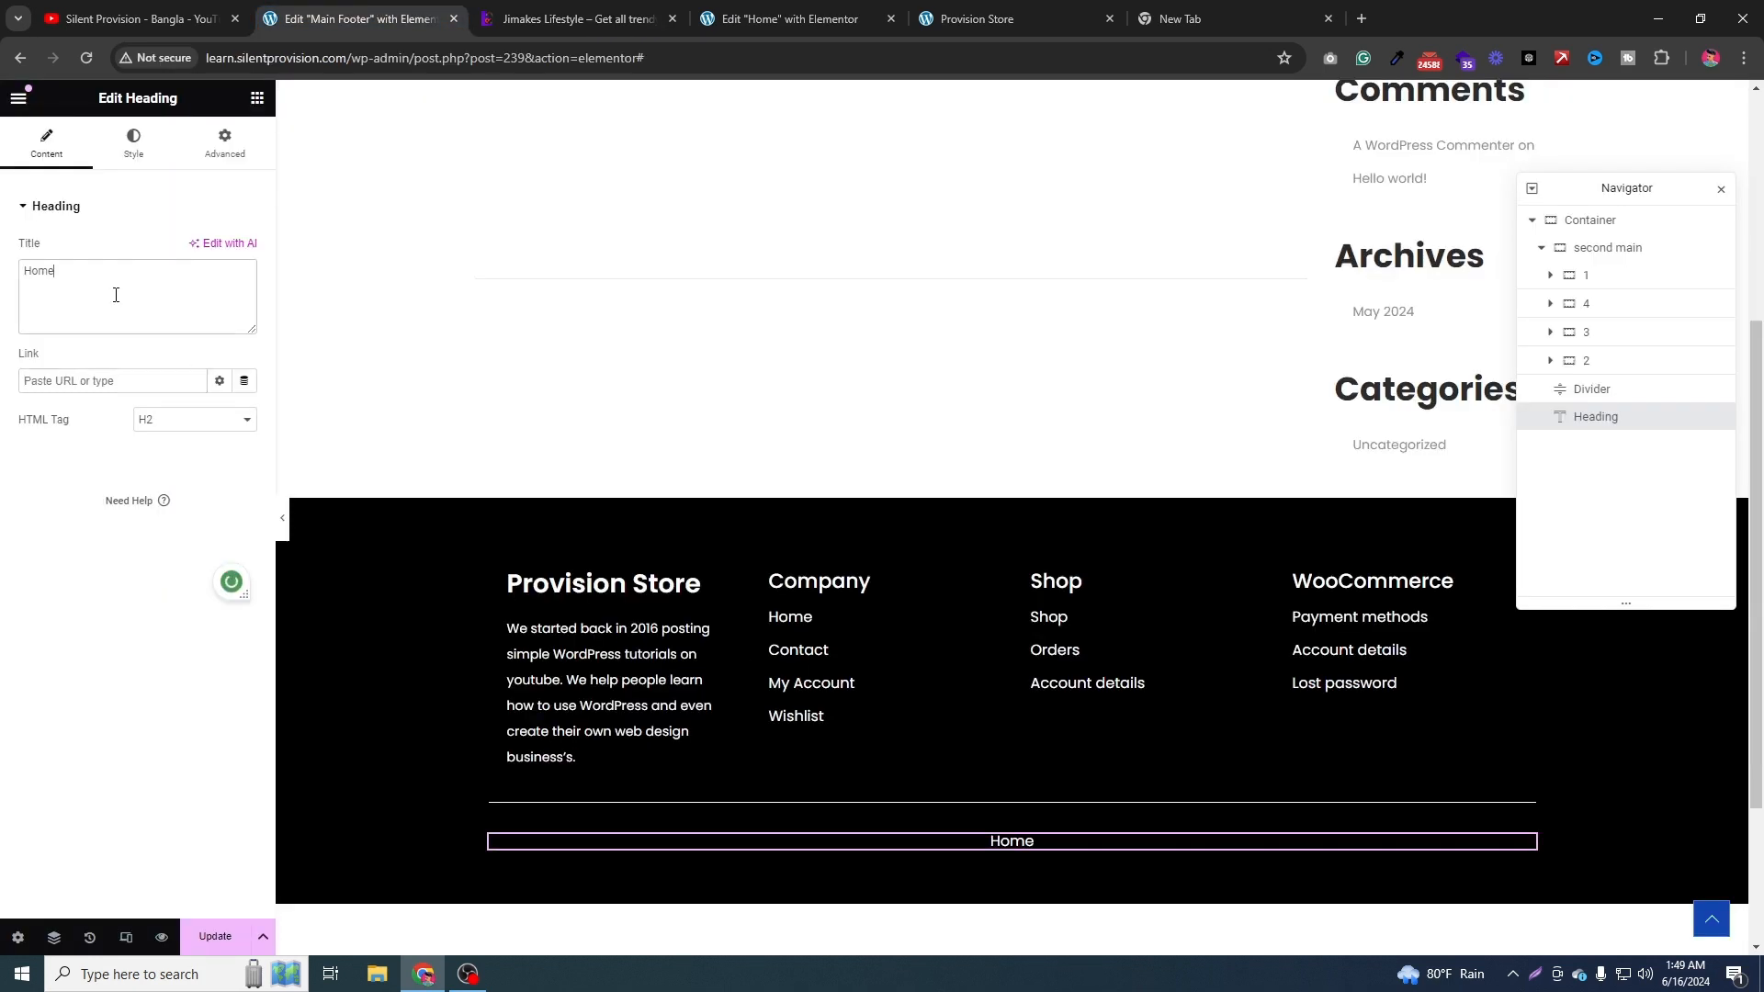
key(ctrl+a)
key(ctrl+v)
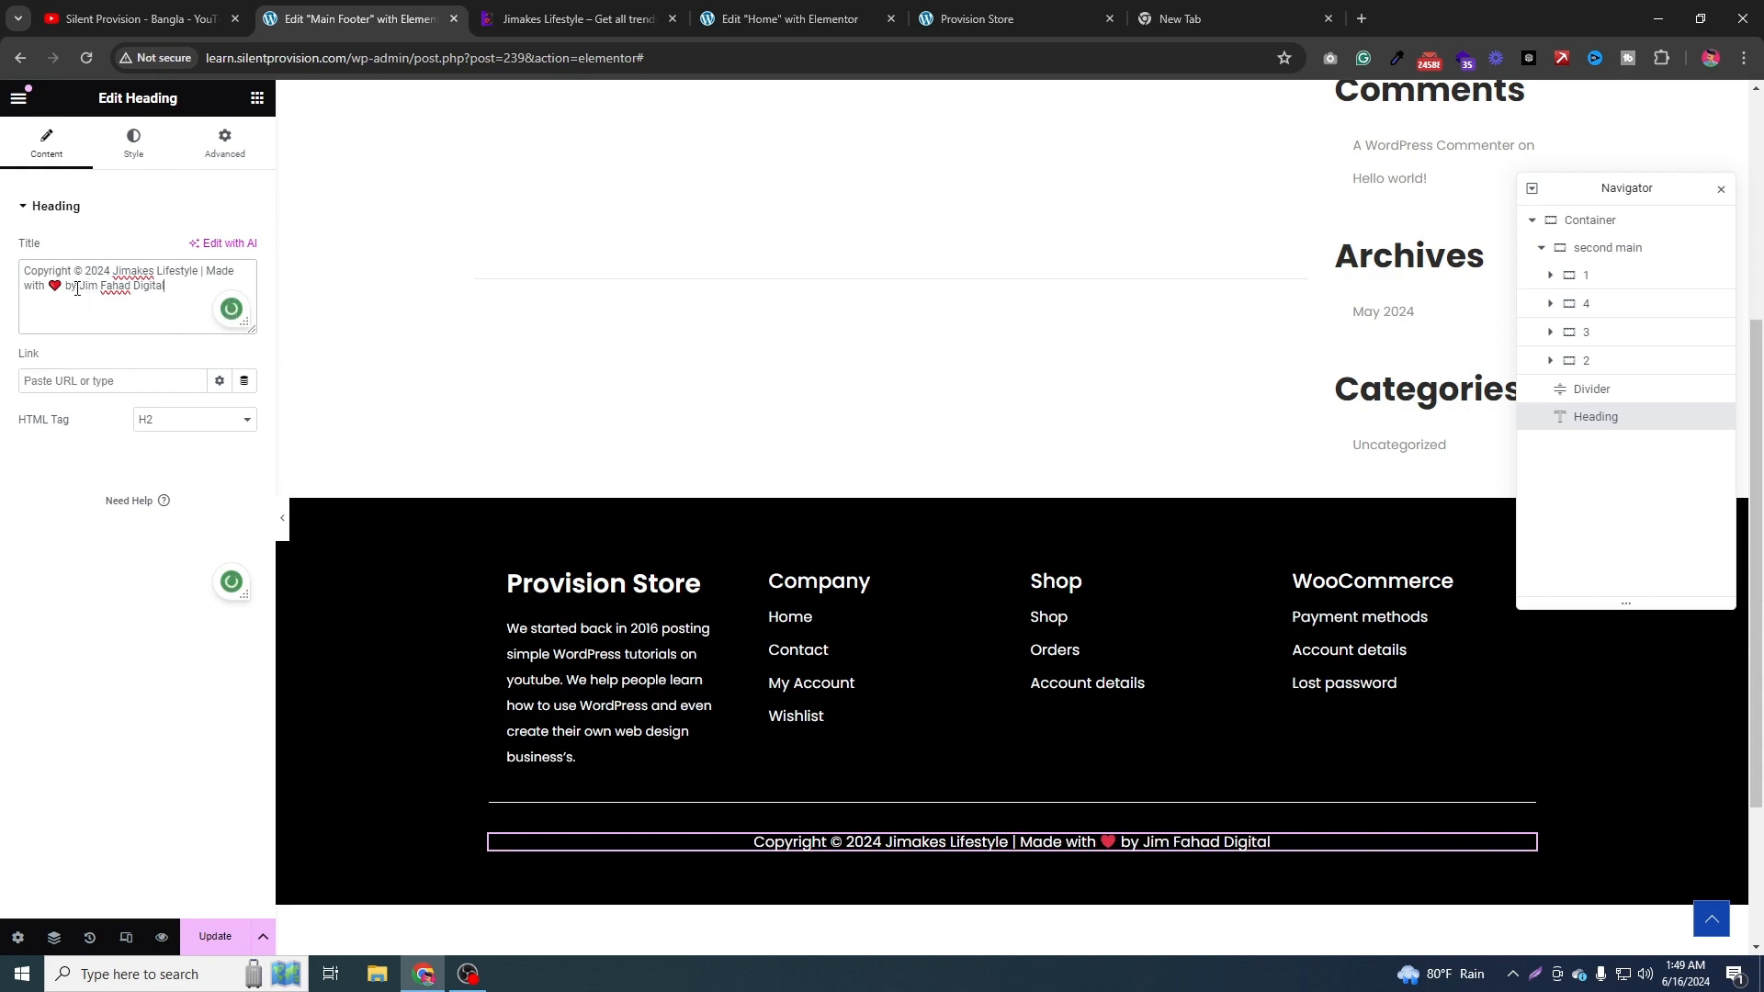
Change the credit after "by" in the copyright line to Silent Provision Bangla, and preview the footer at full width.
drag(79, 286, 182, 292)
key(BackSpace)
text(Si)
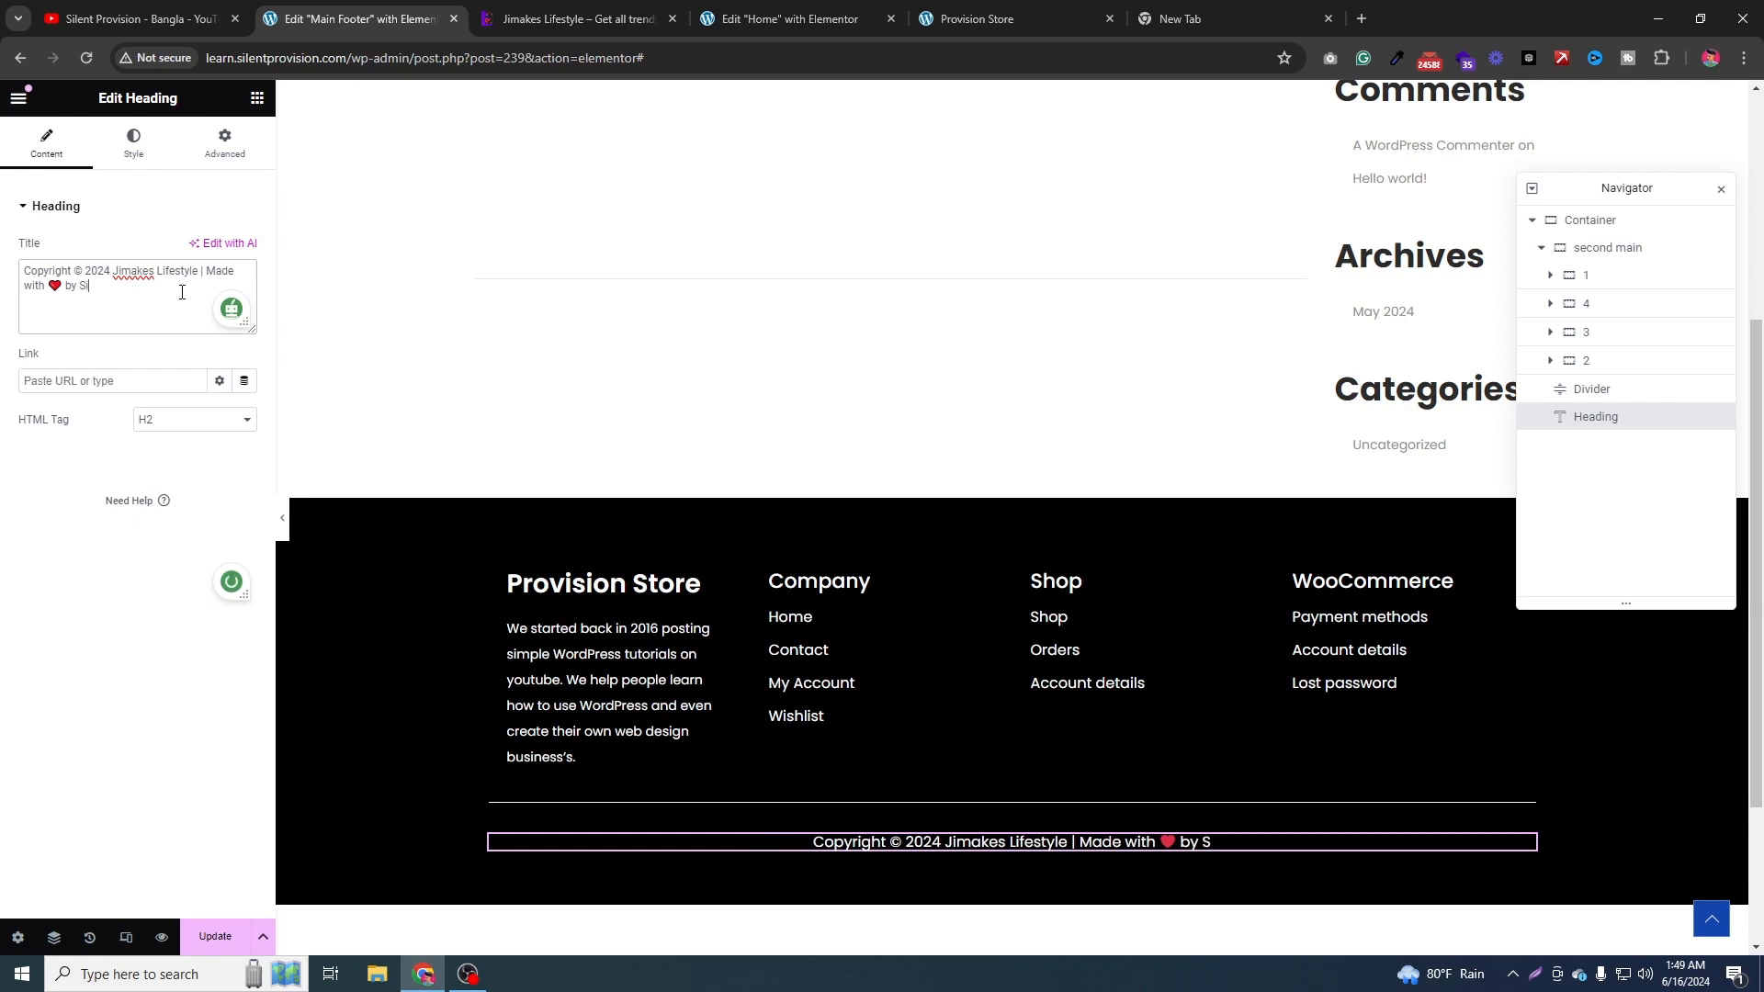
text(lent P)
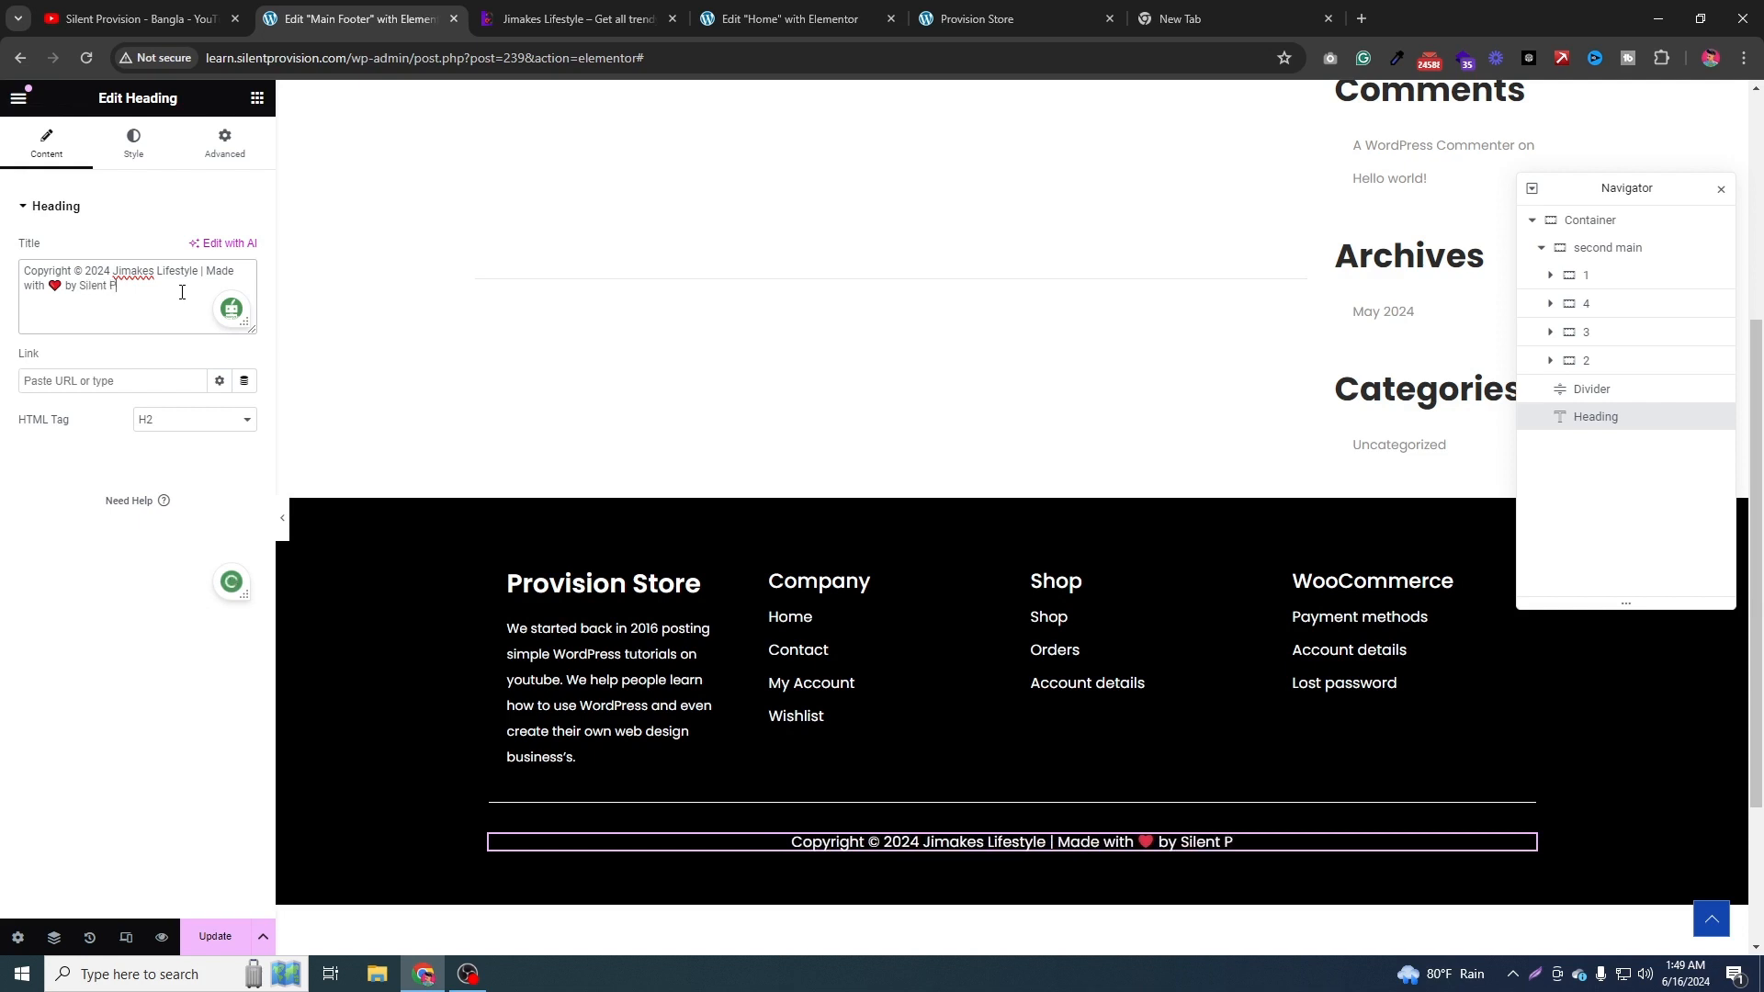
text(rovision )
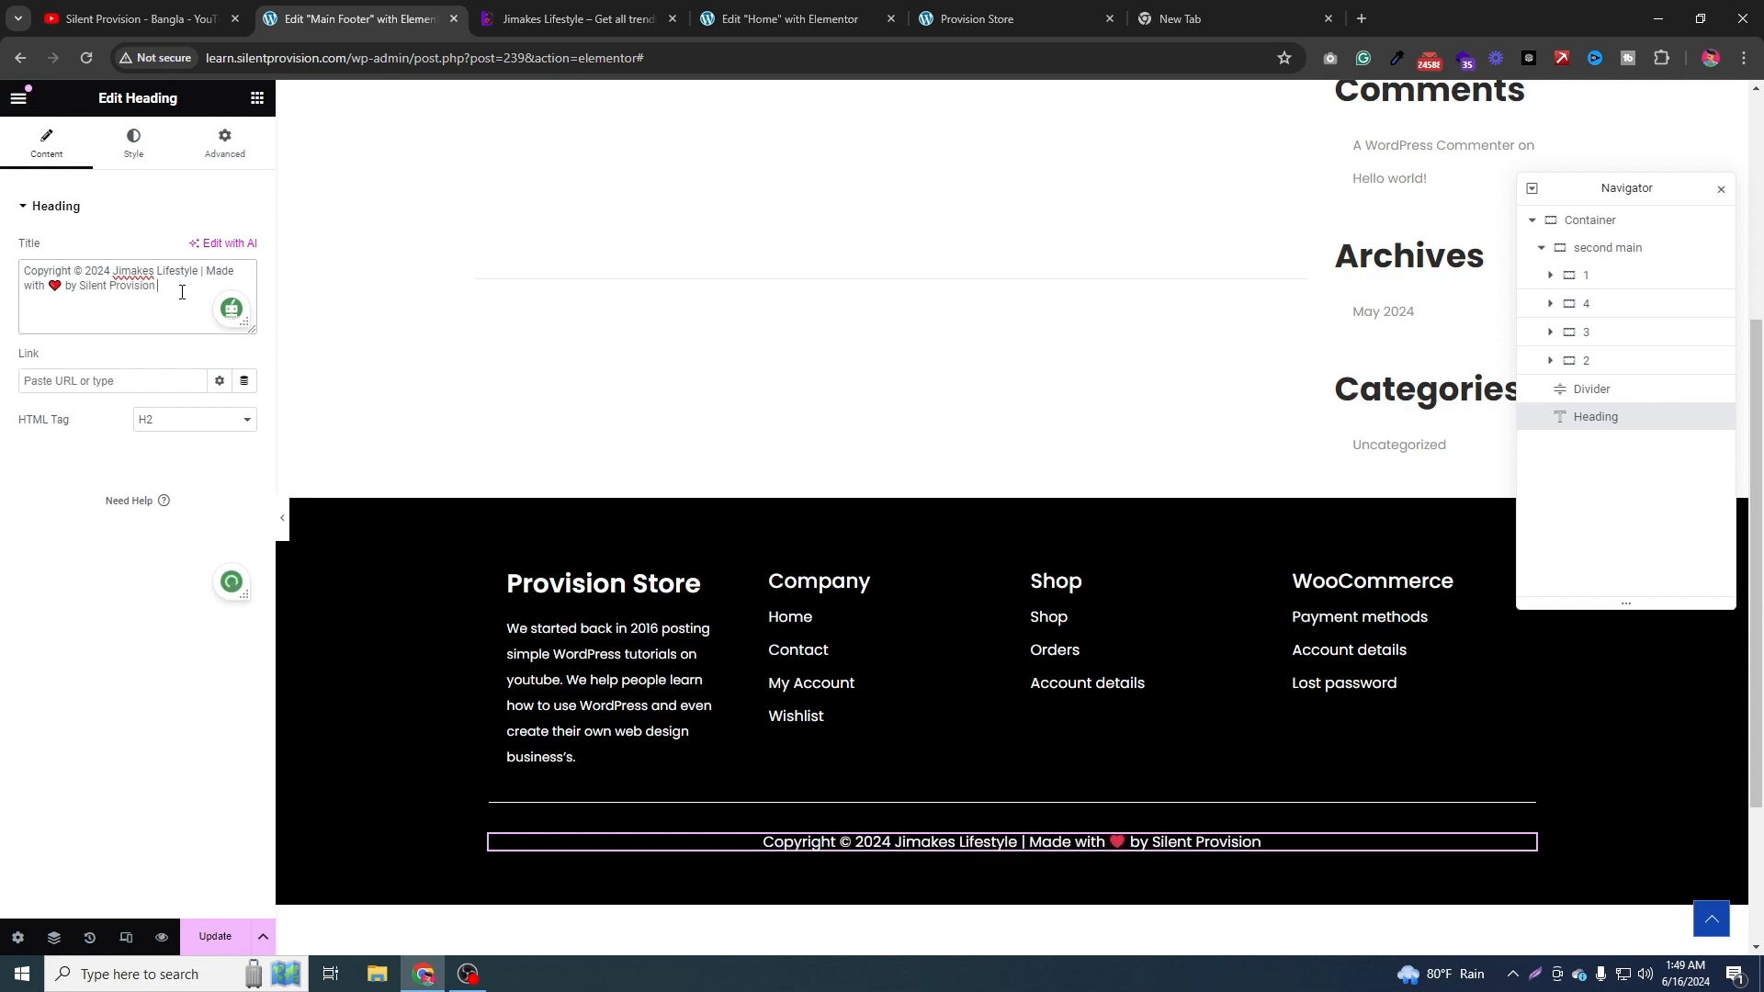
text(Bangla)
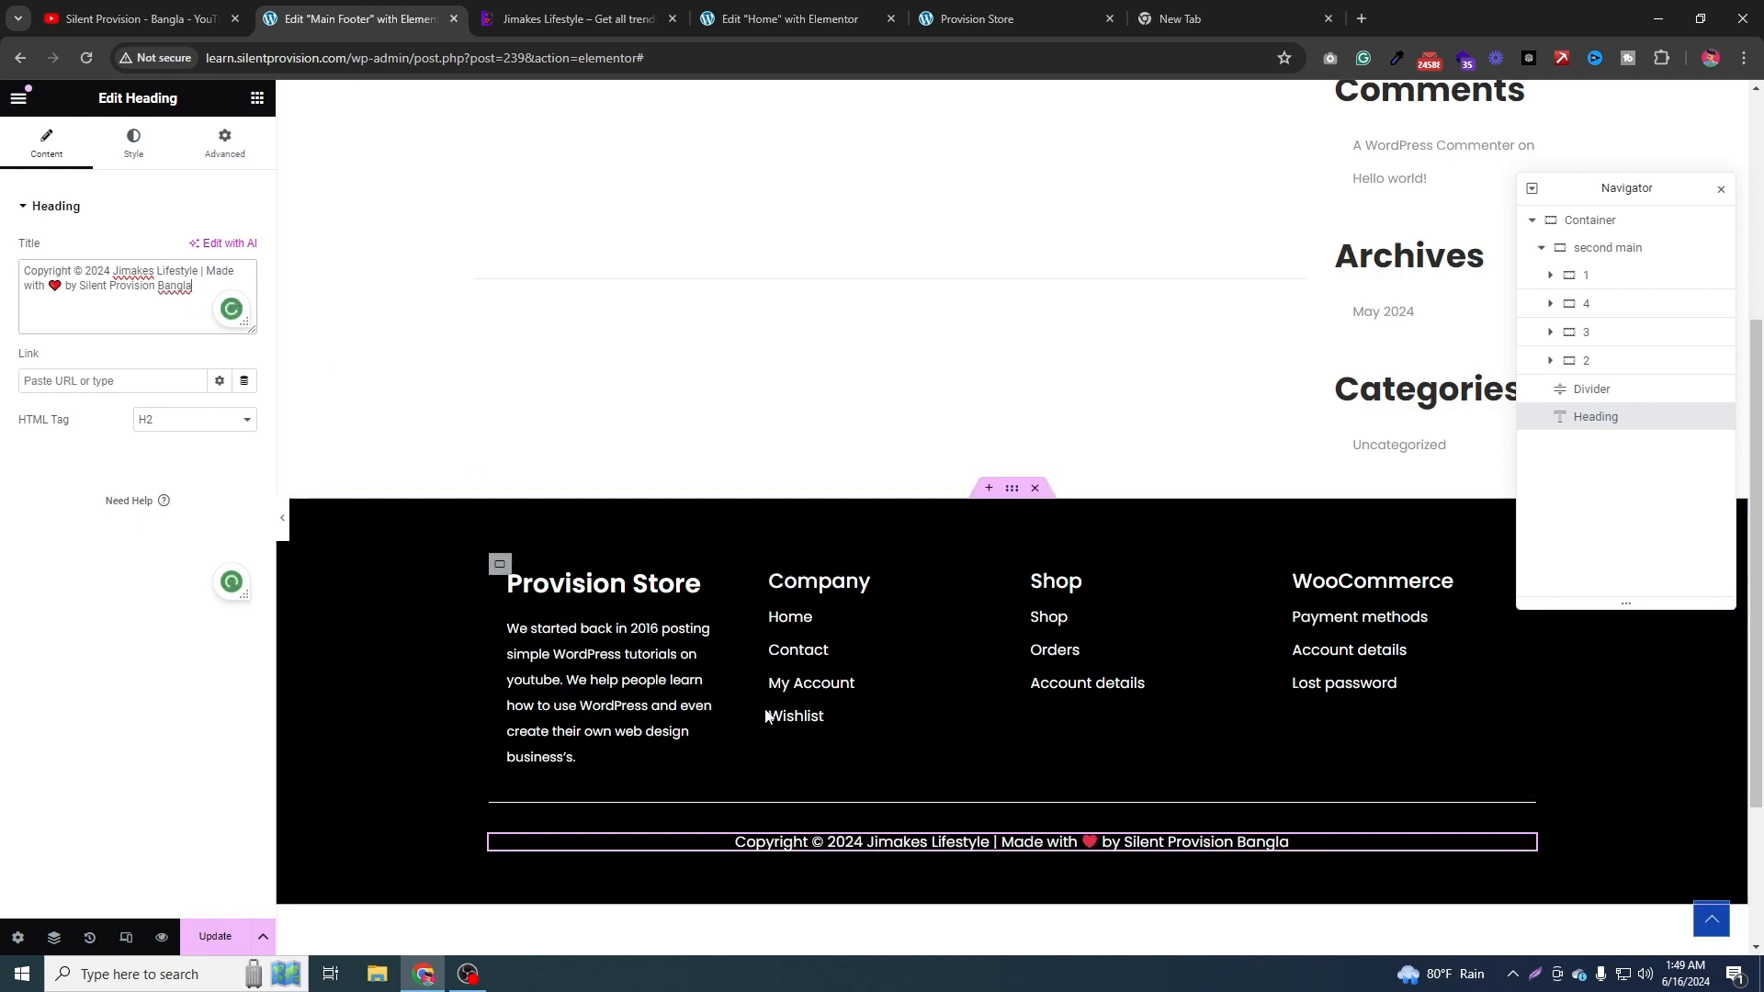
click(285, 521)
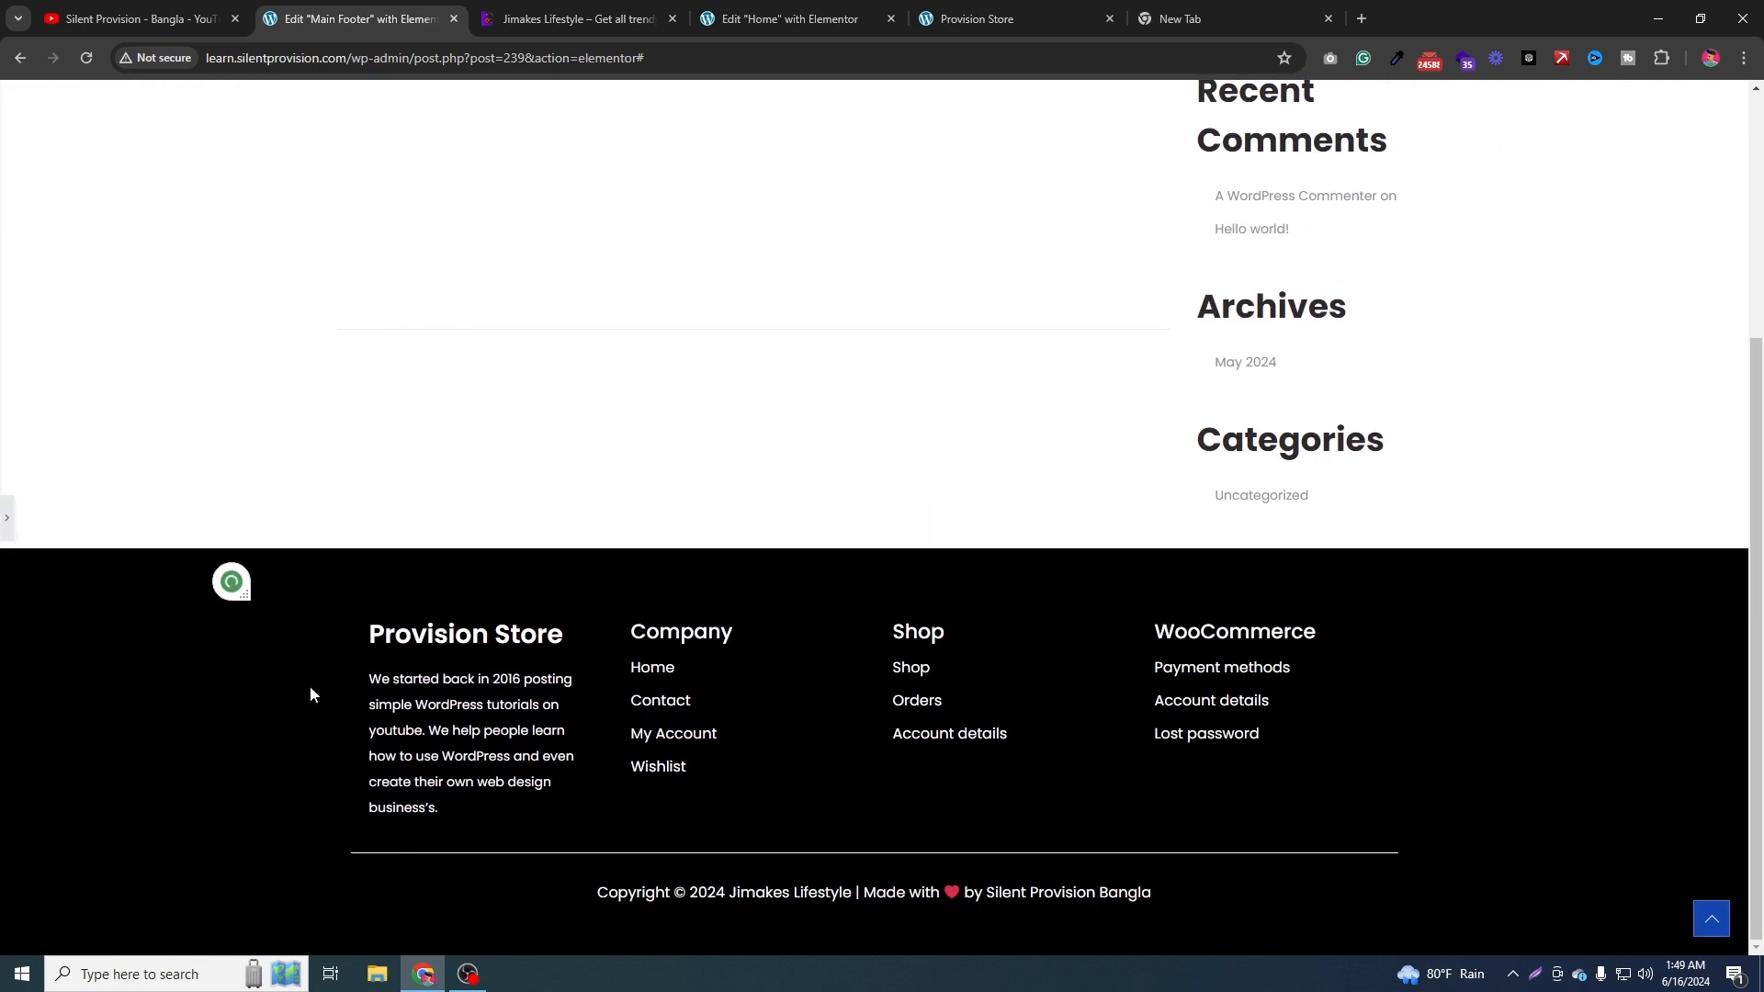
click(6, 519)
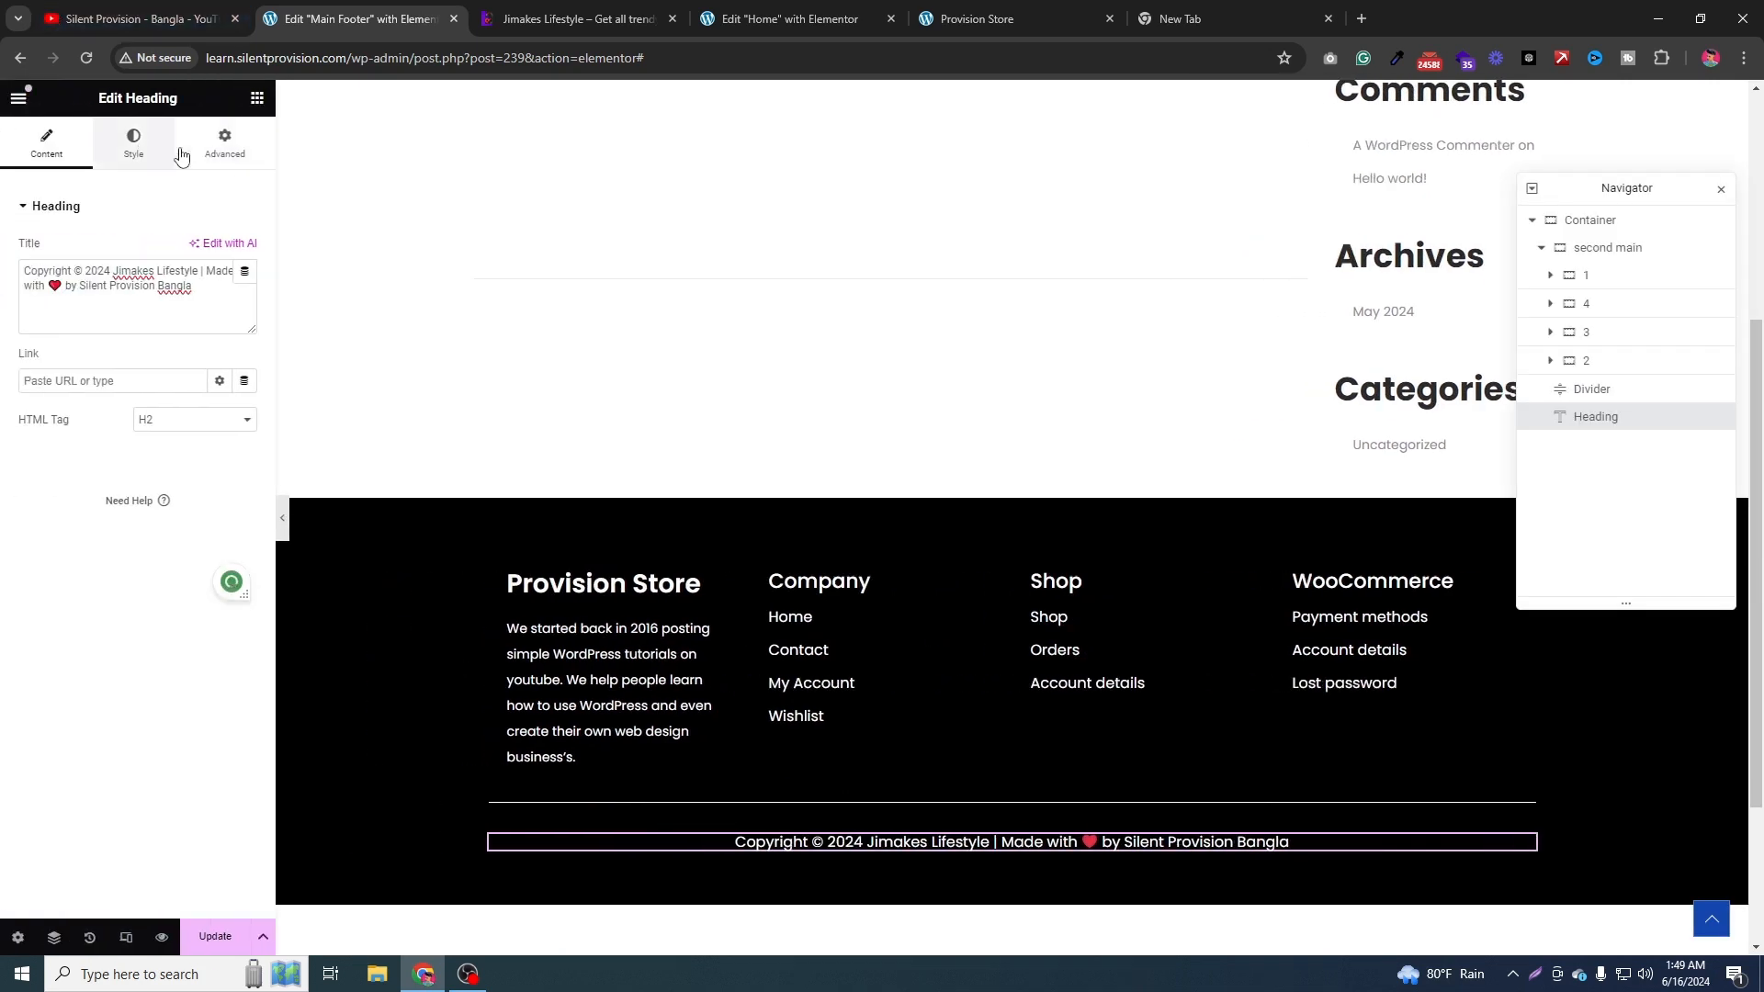
Set the copyright heading's top margin to -15 px and compare the full-width footer preview with the Jimakes reference footer.
click(248, 155)
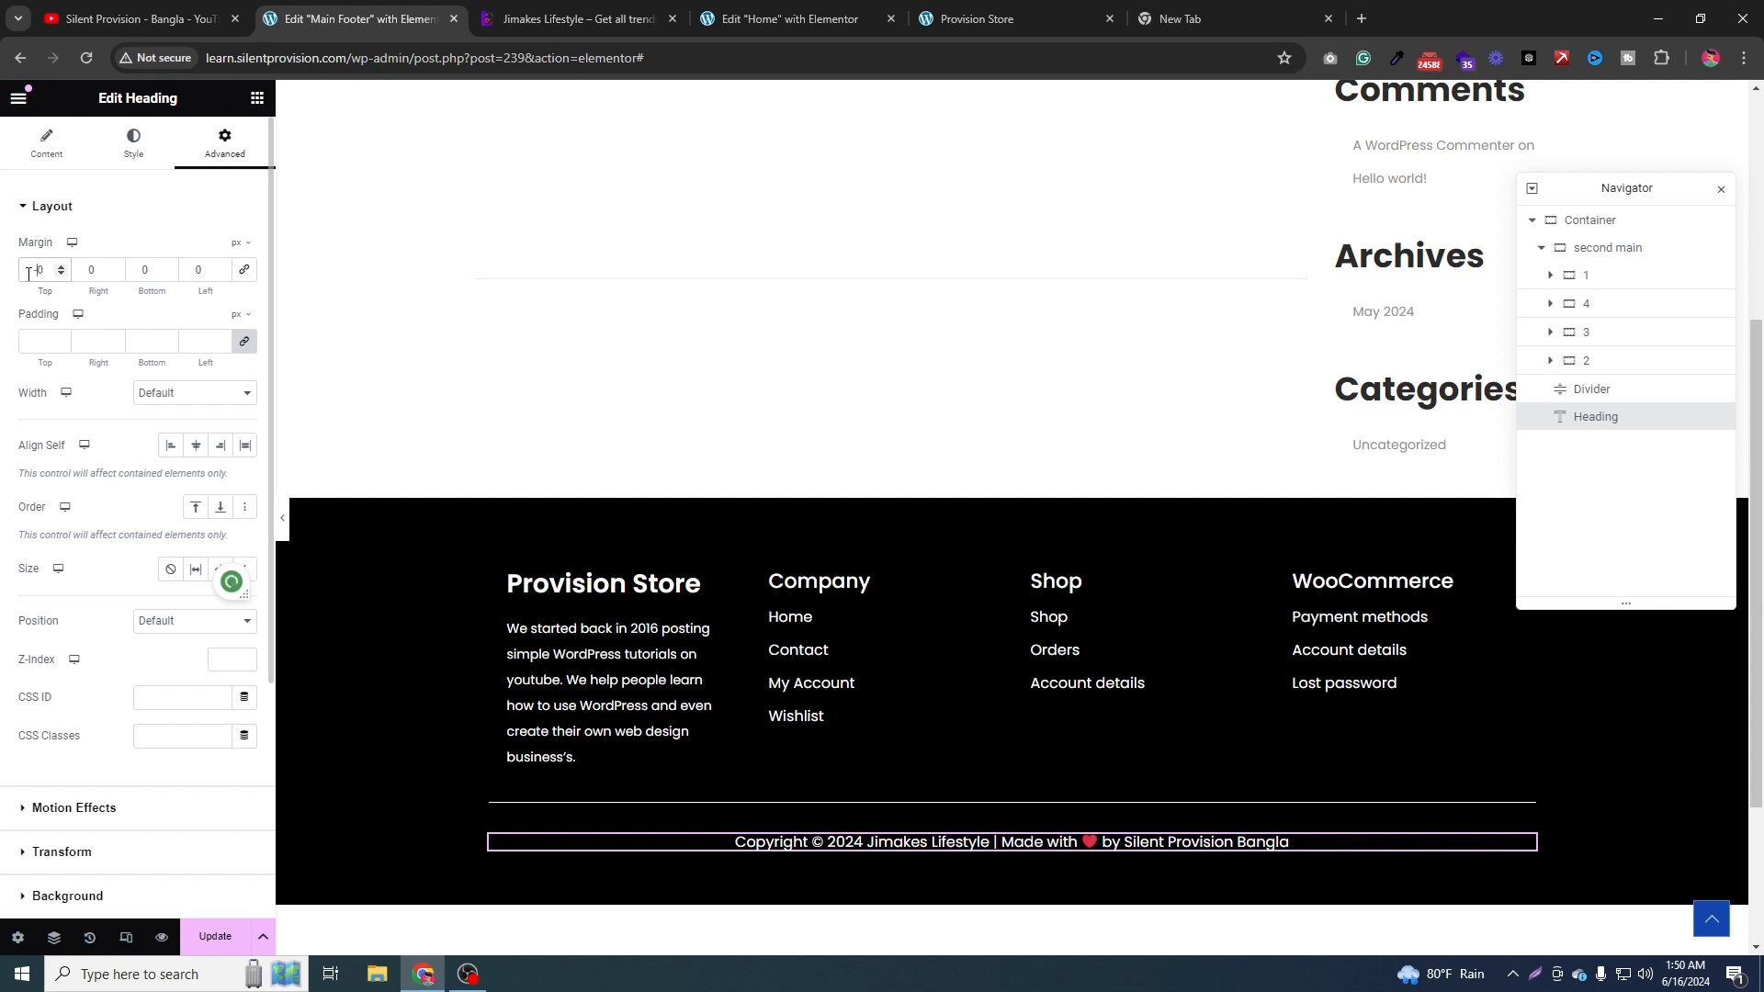
text(1)
key(Delete)
text(5)
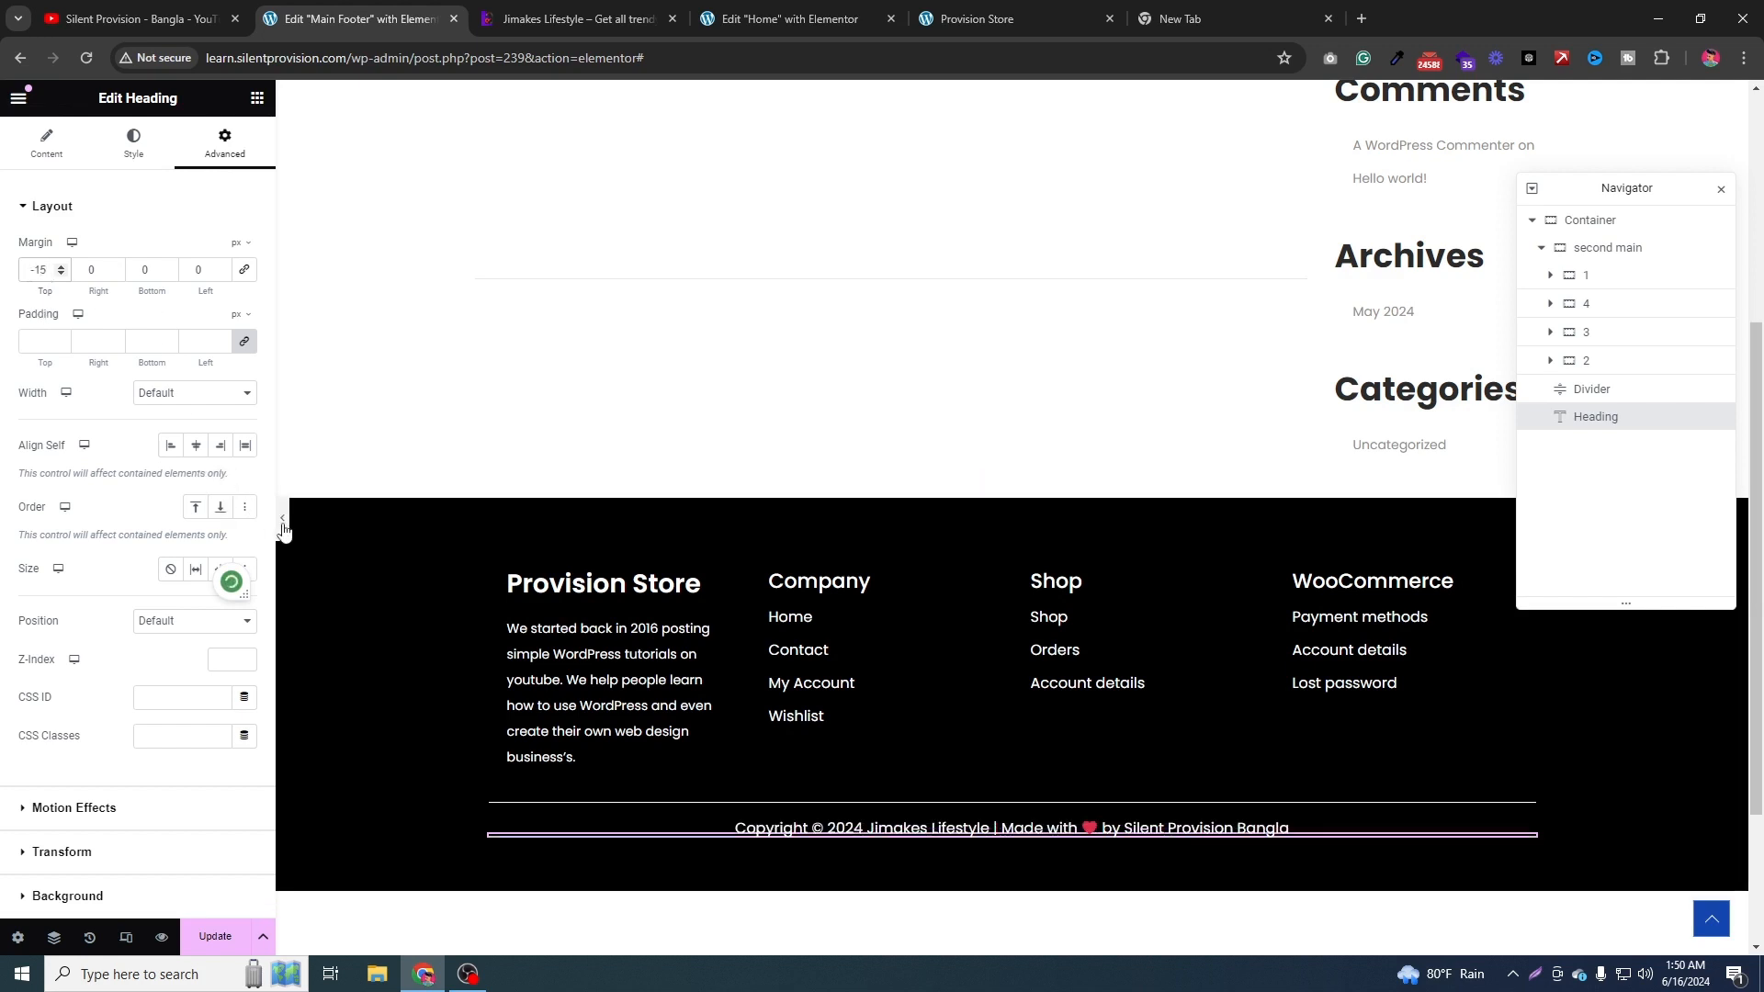
scroll(1104, 684, up, 1)
key(ctrl+p)
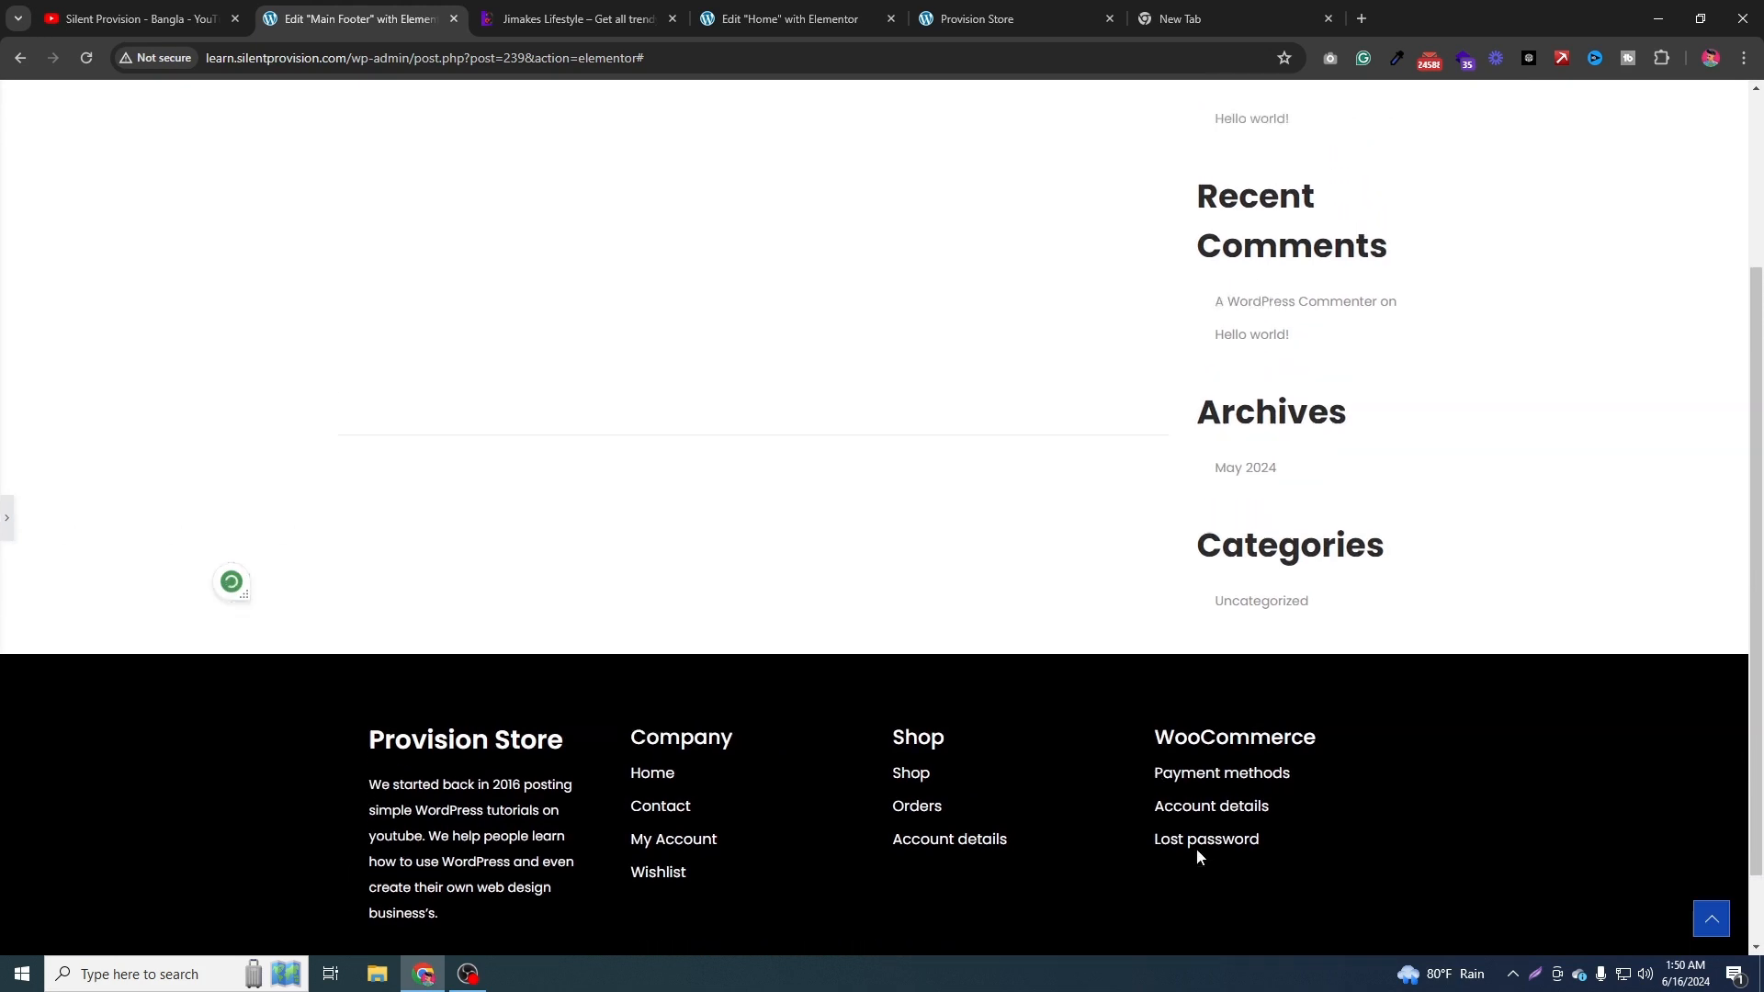
click(588, 18)
click(732, 814)
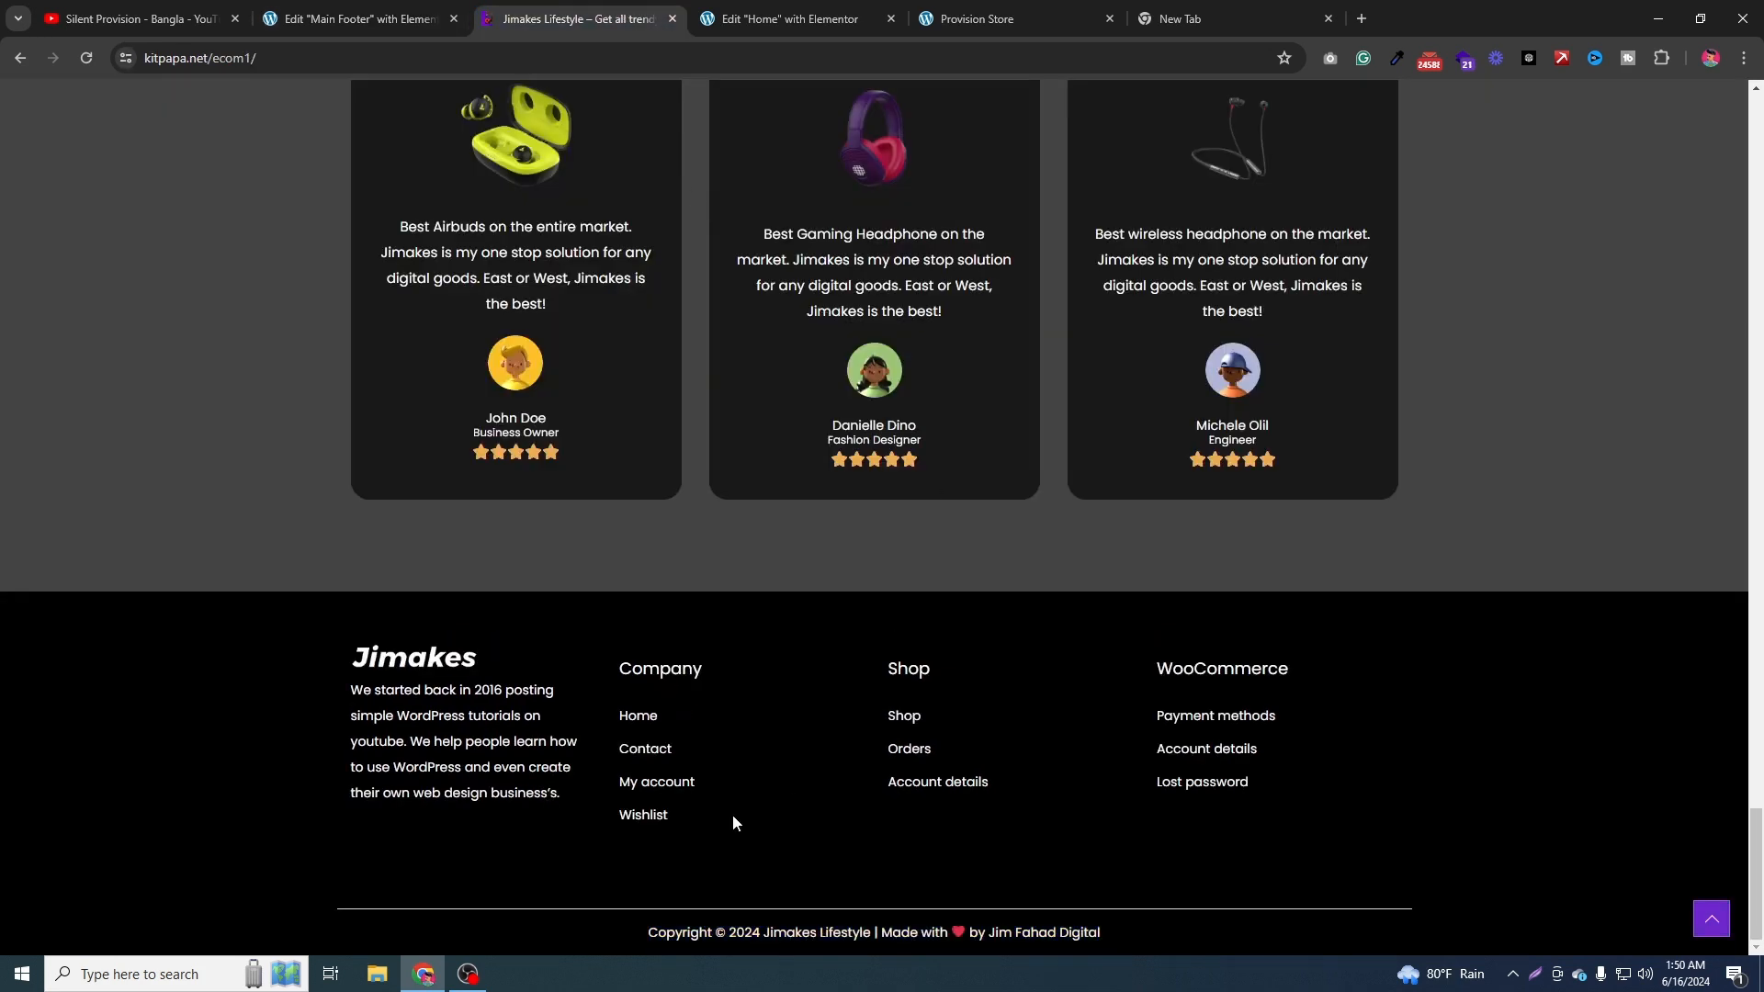
click(359, 18)
click(11, 527)
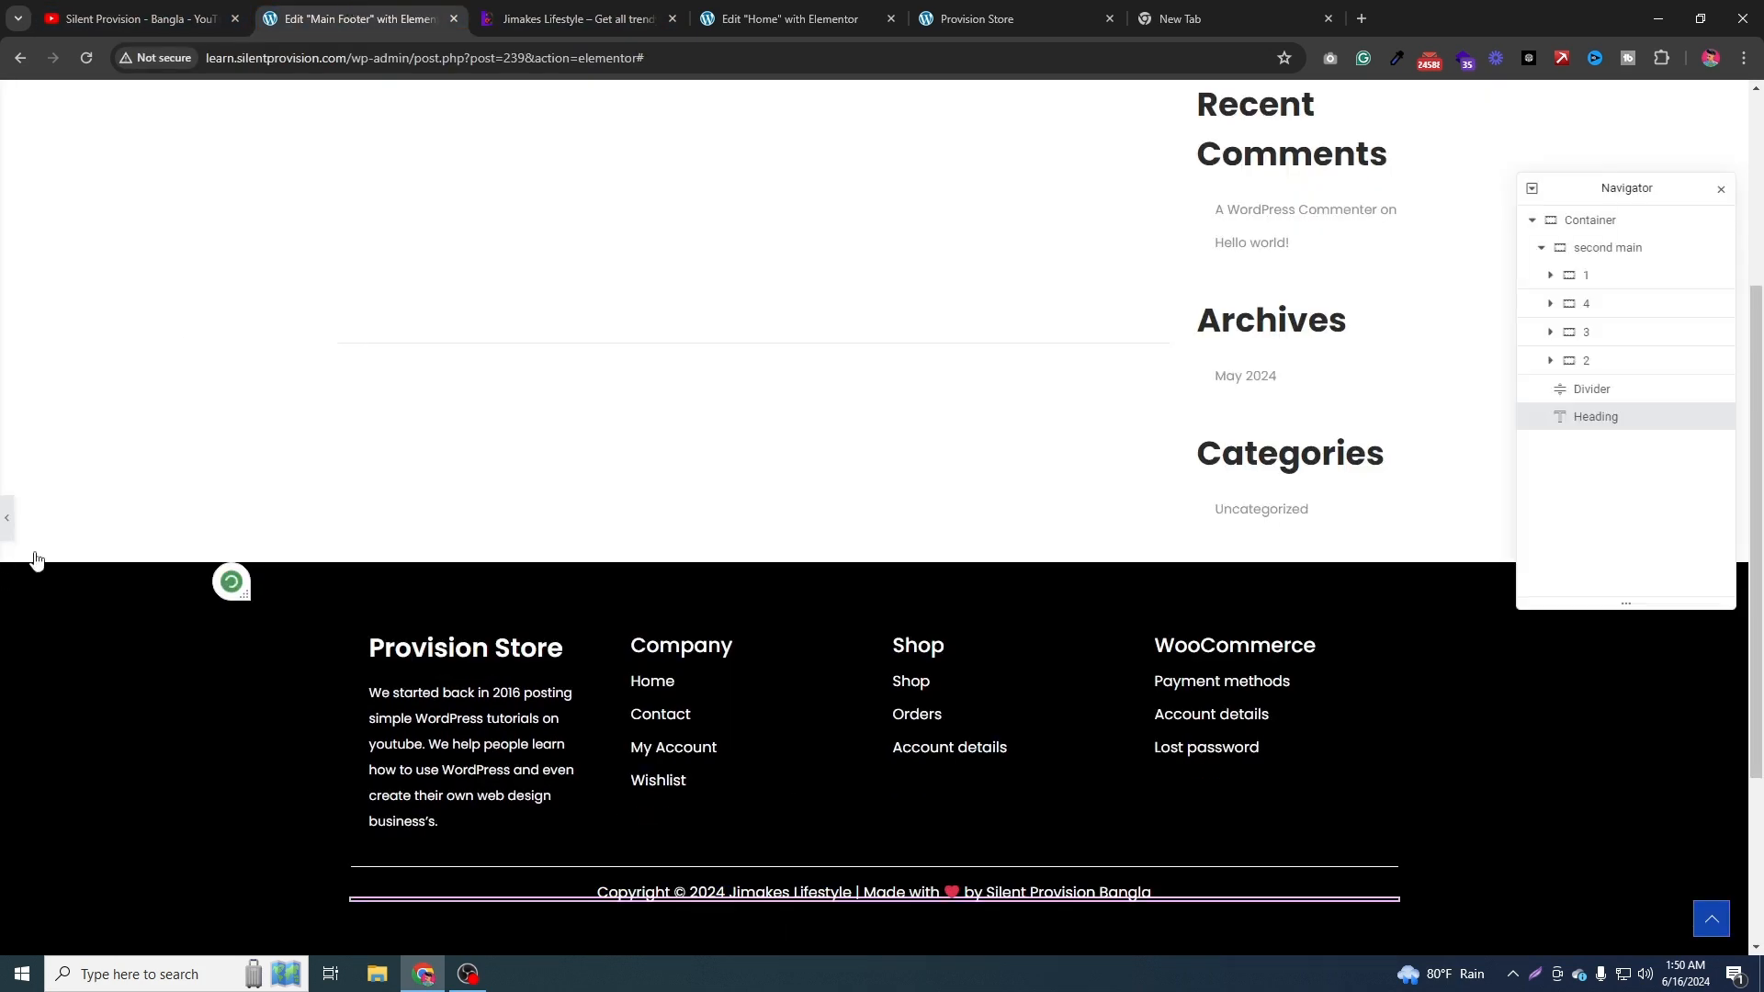
Update the Main Footer template and save its display condition as Entire Site.
click(226, 938)
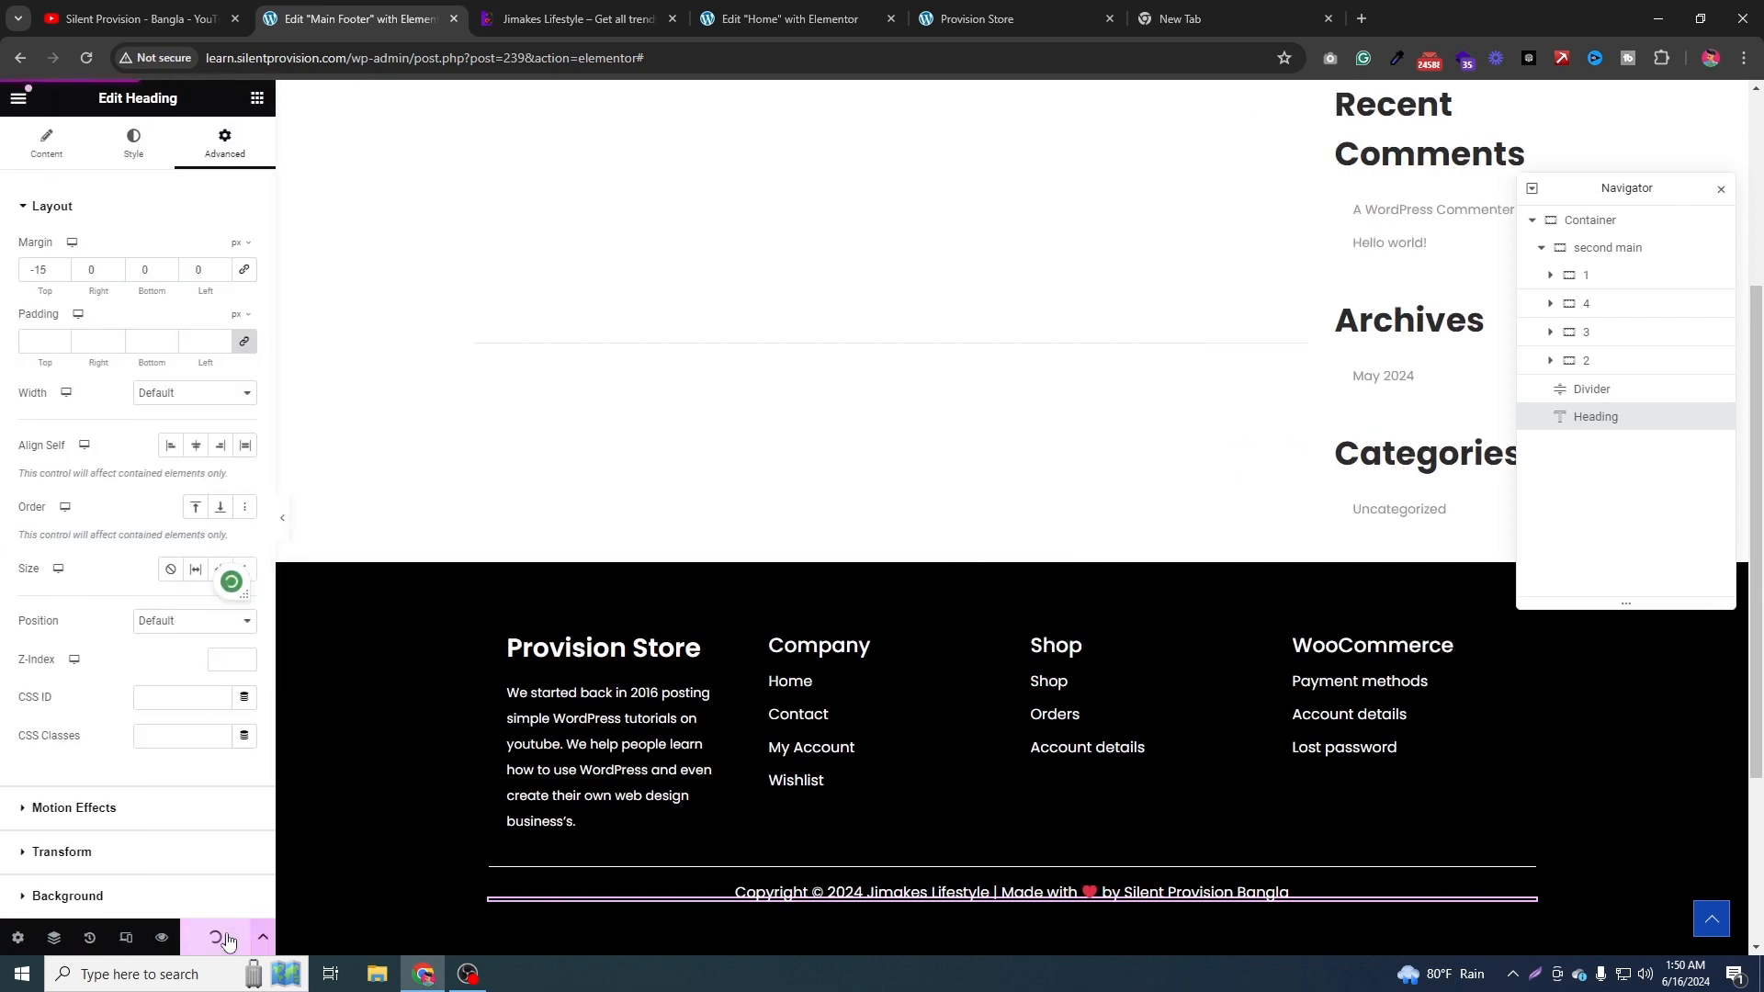
click(262, 939)
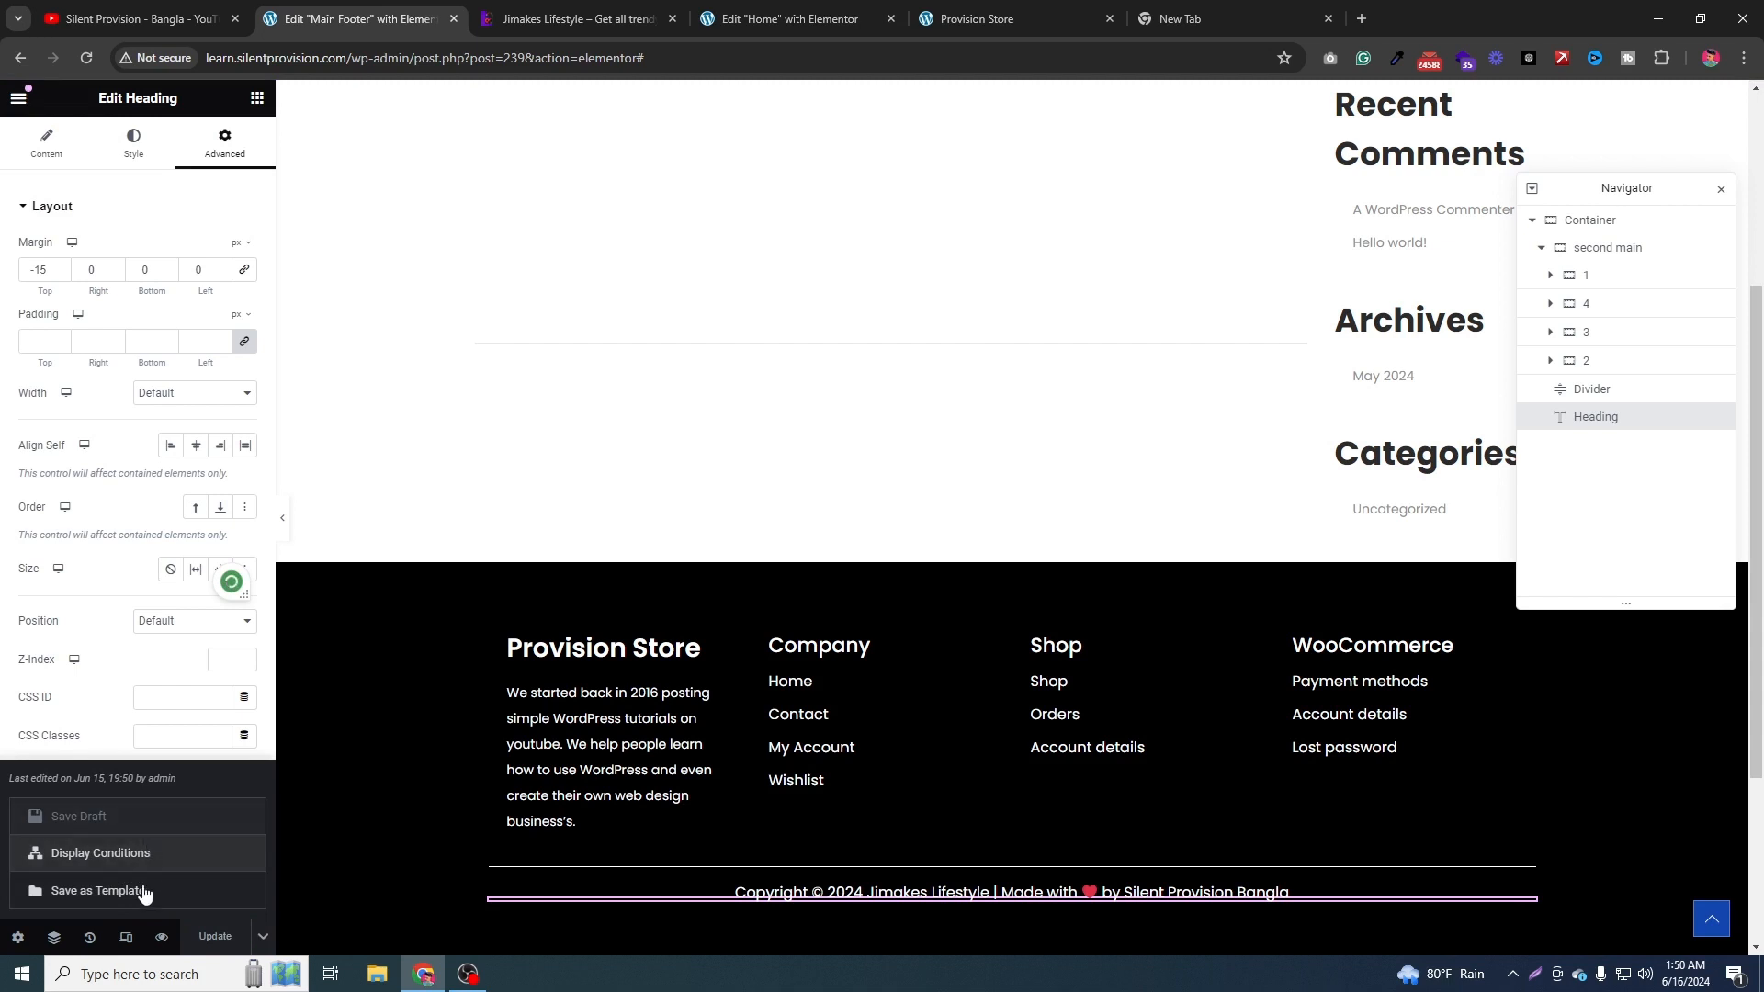
click(183, 862)
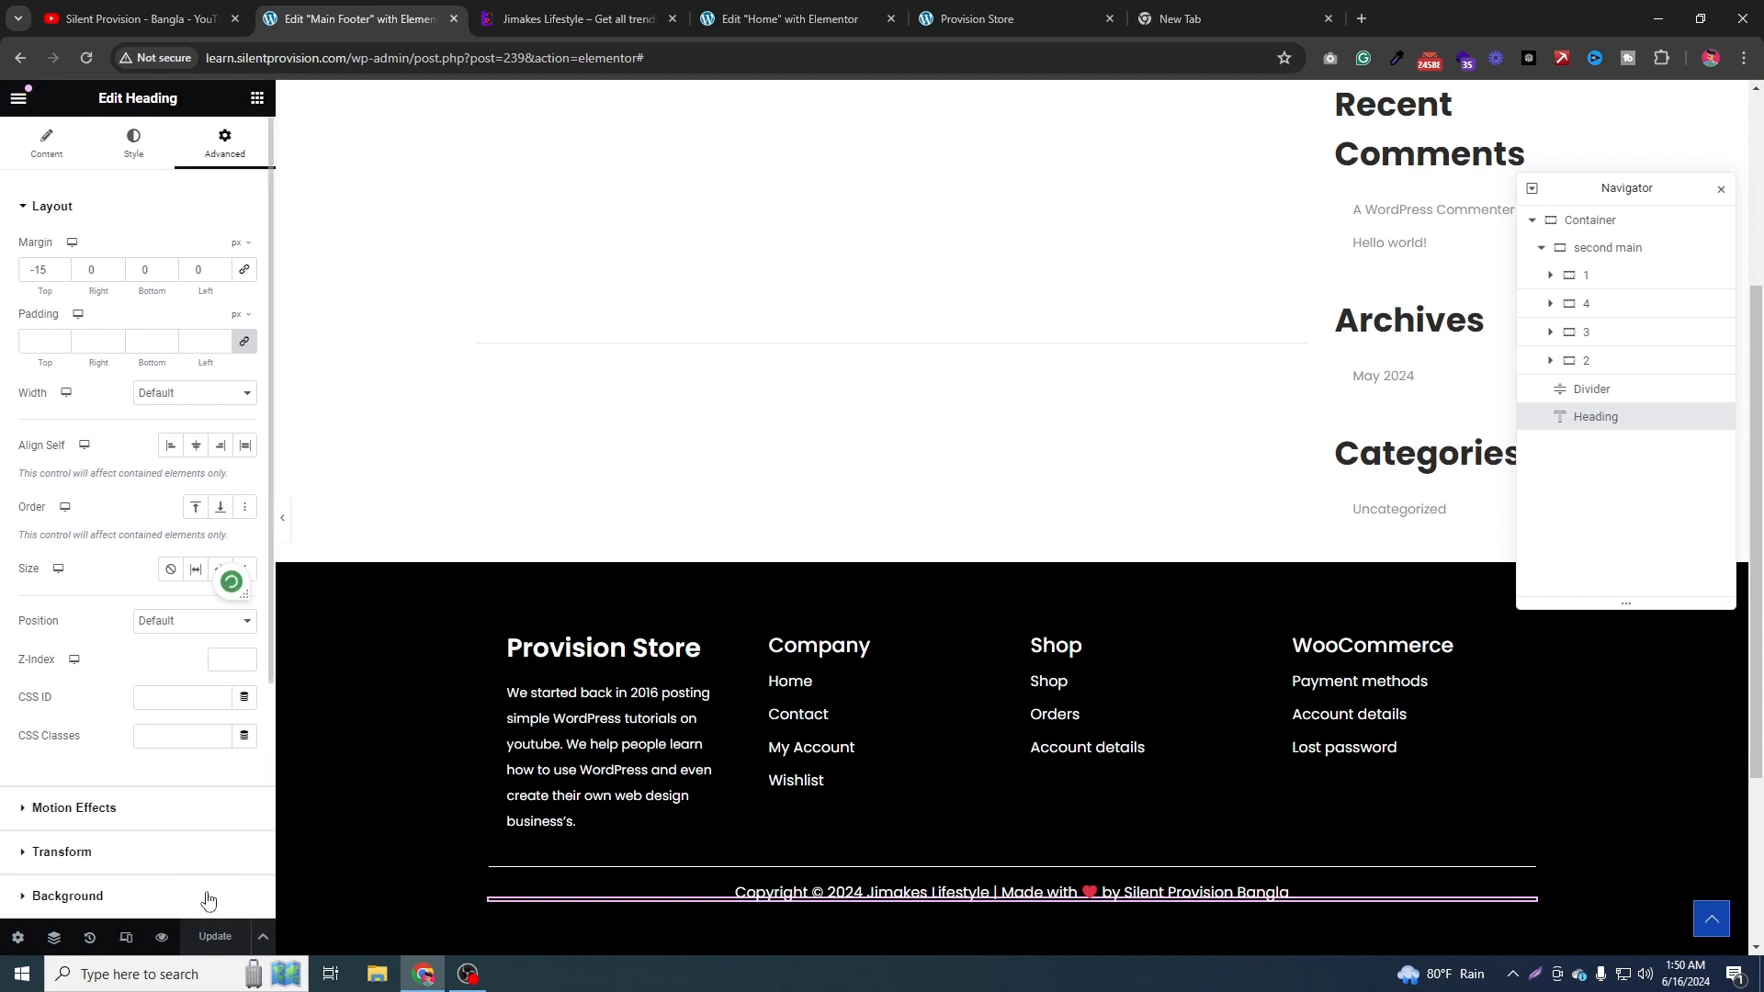
click(262, 938)
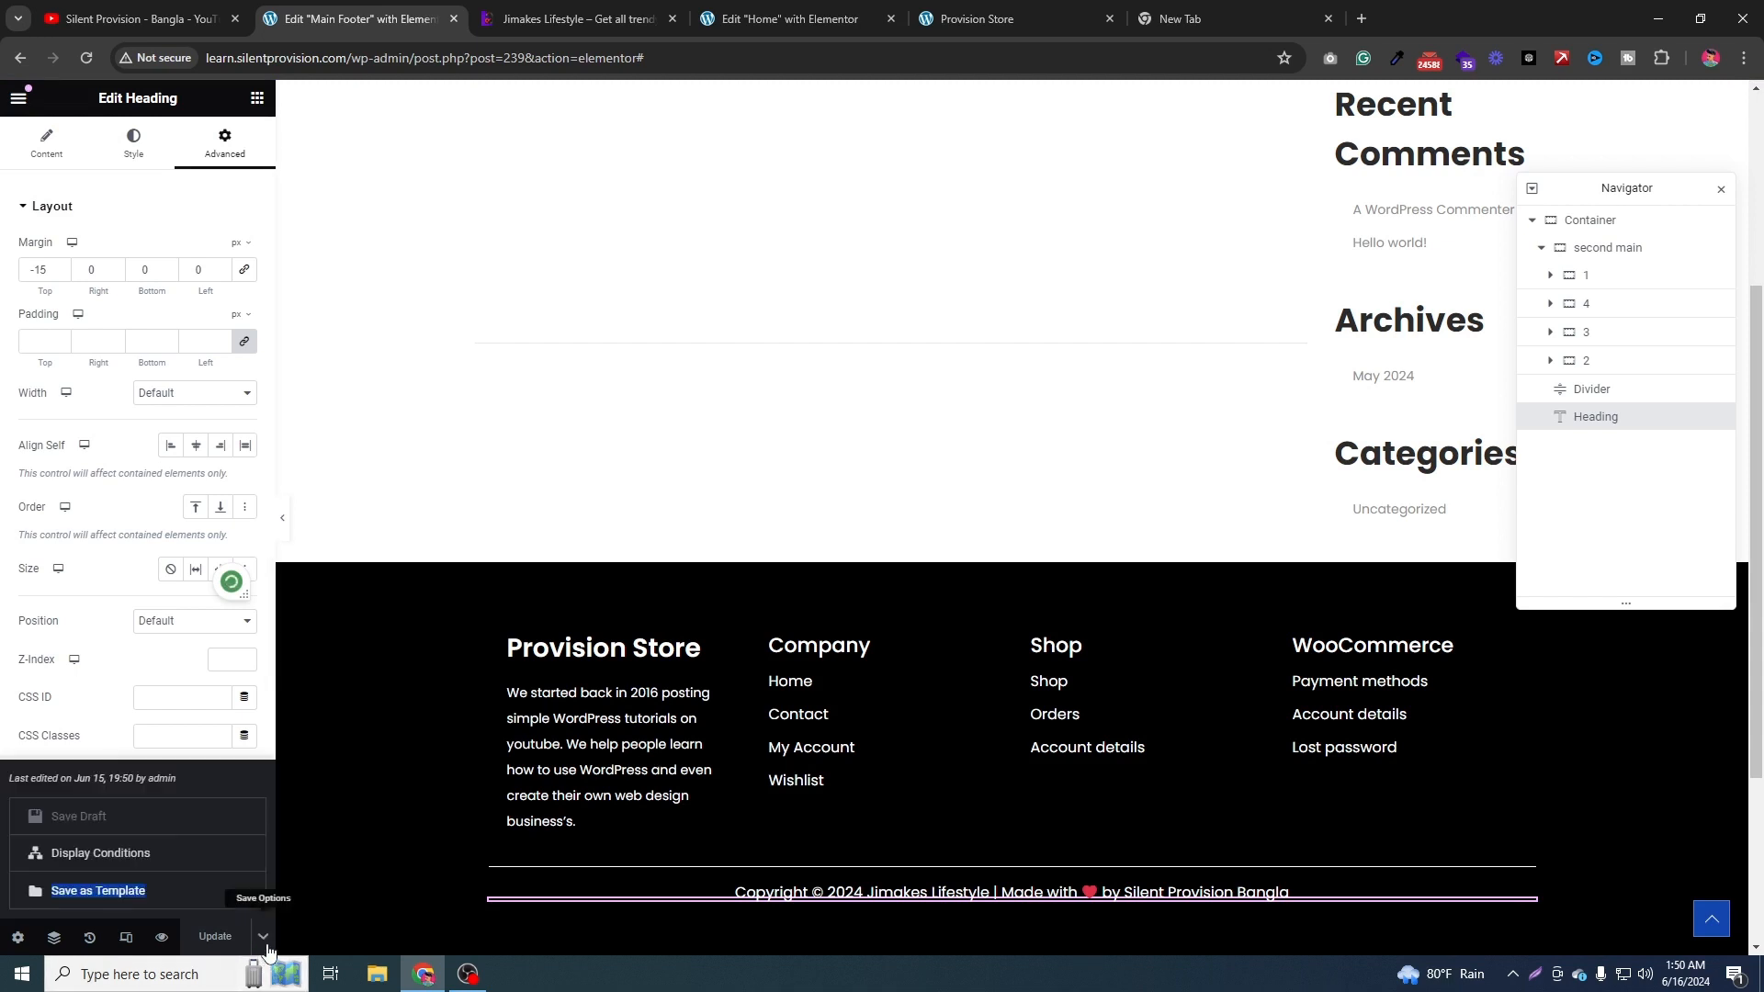
click(183, 852)
click(807, 534)
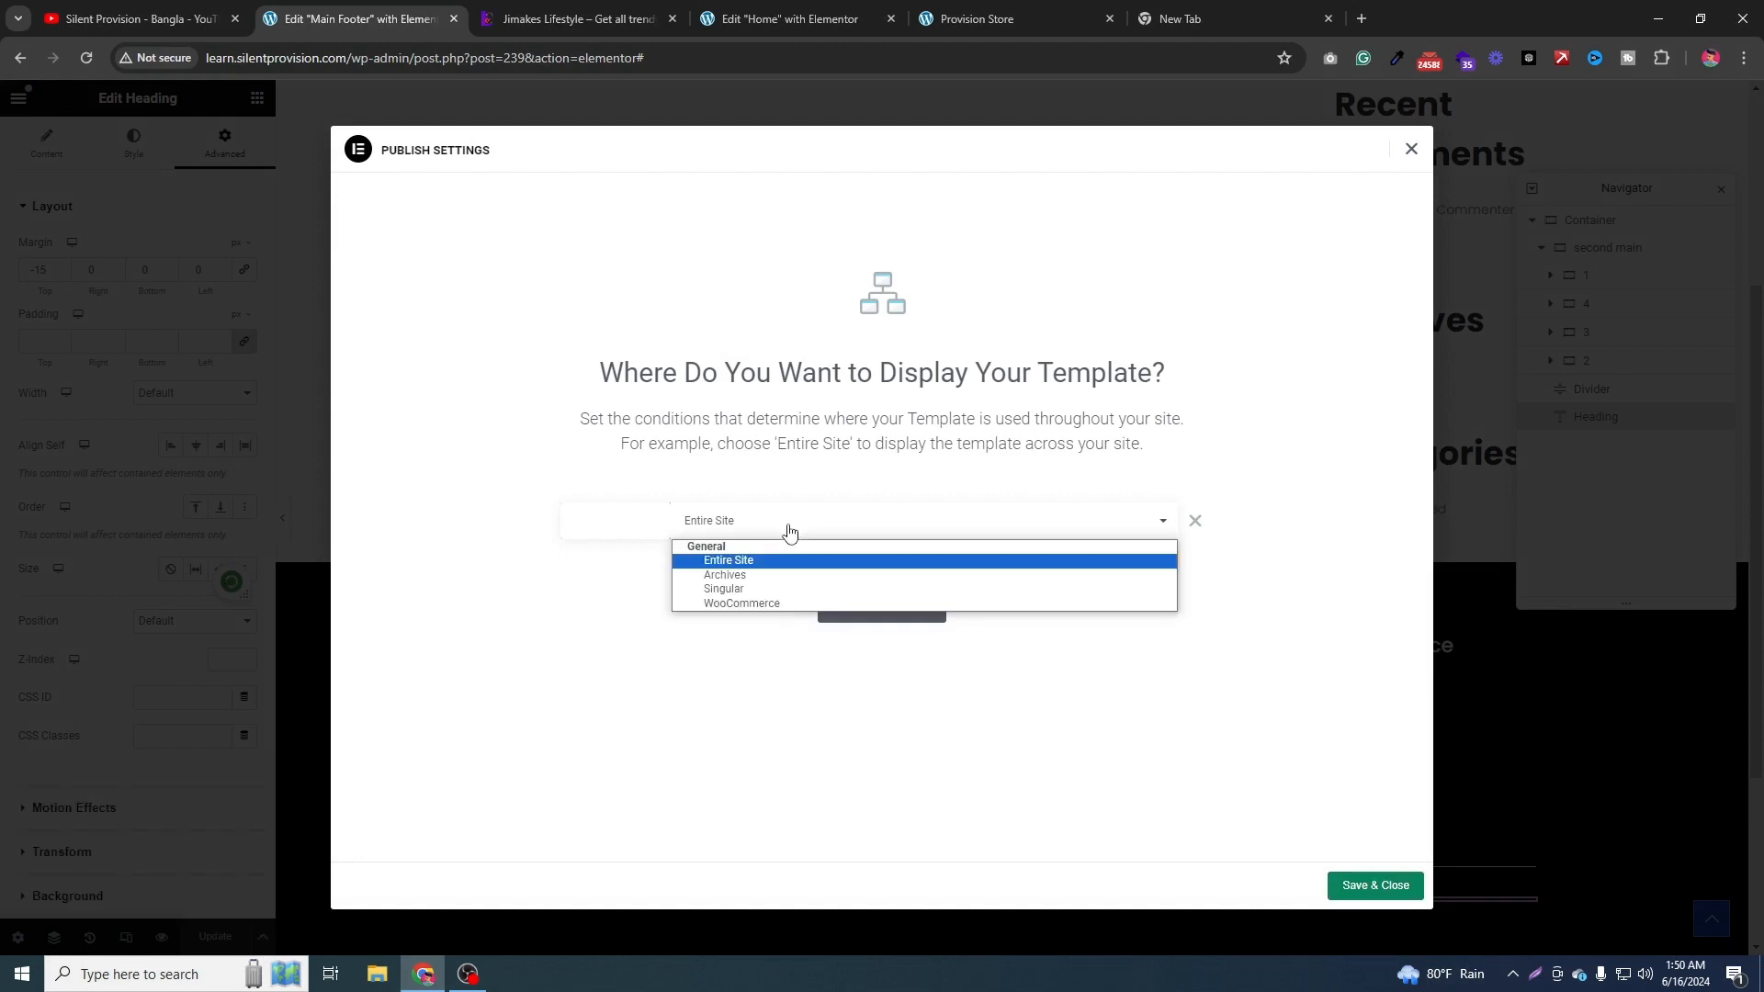
click(788, 559)
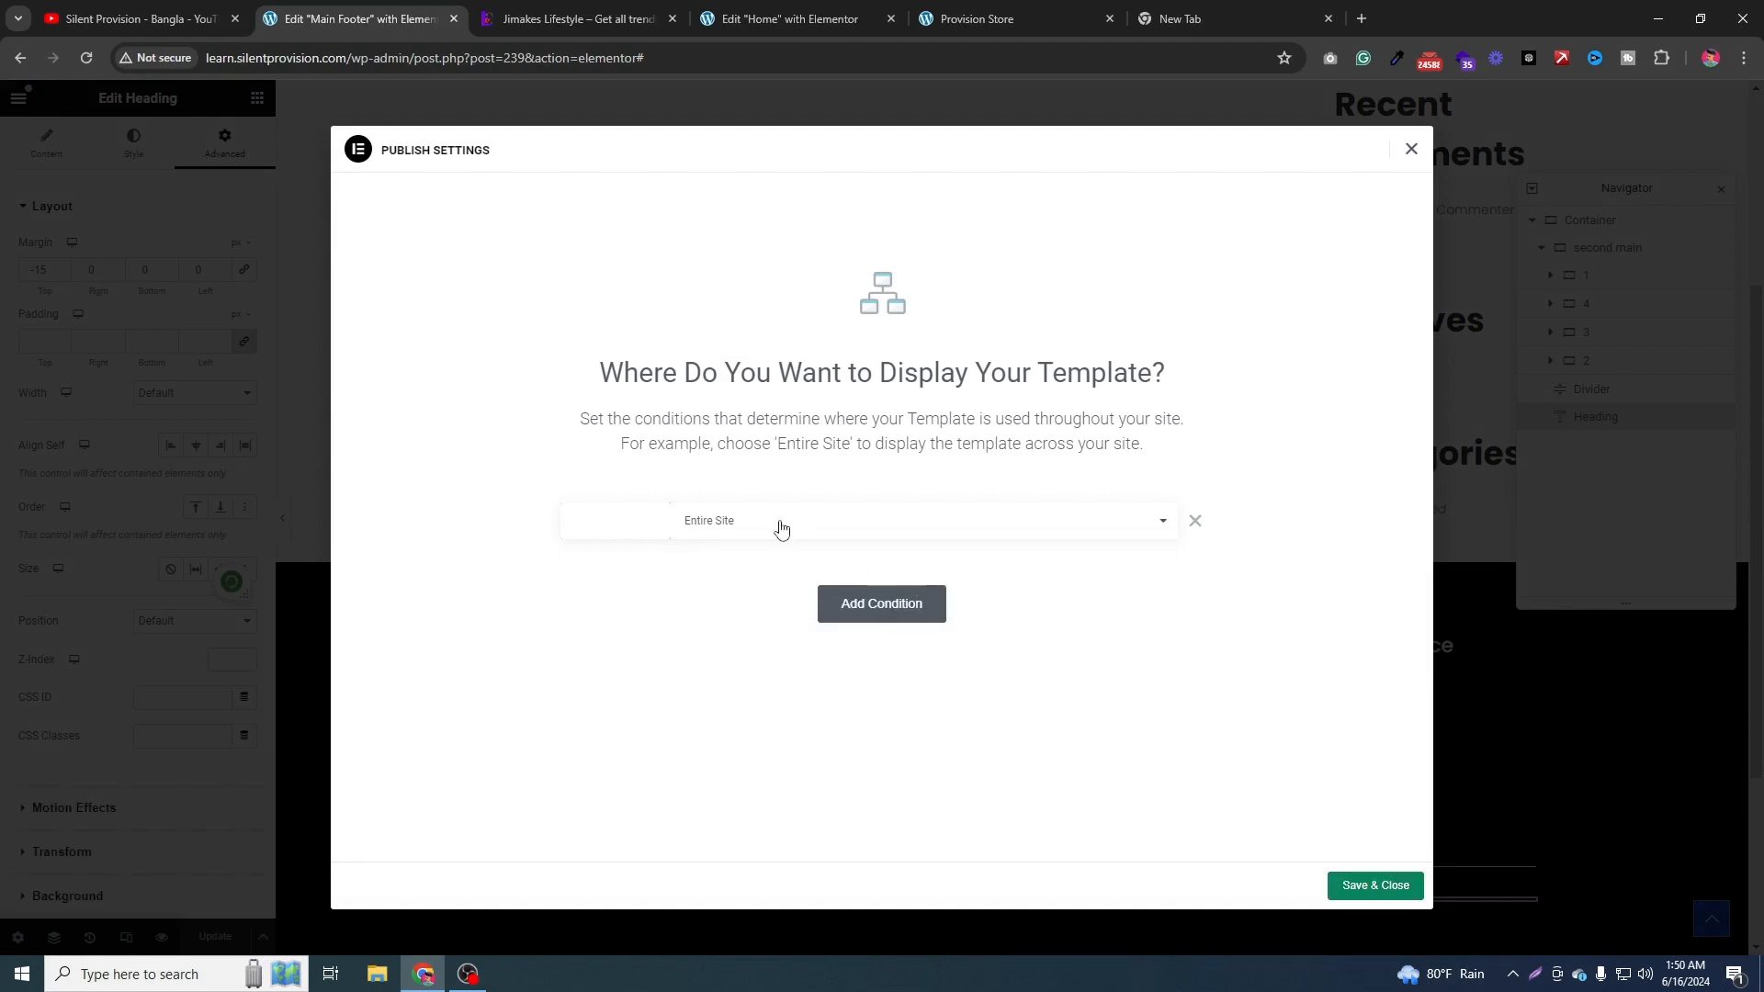
click(1375, 886)
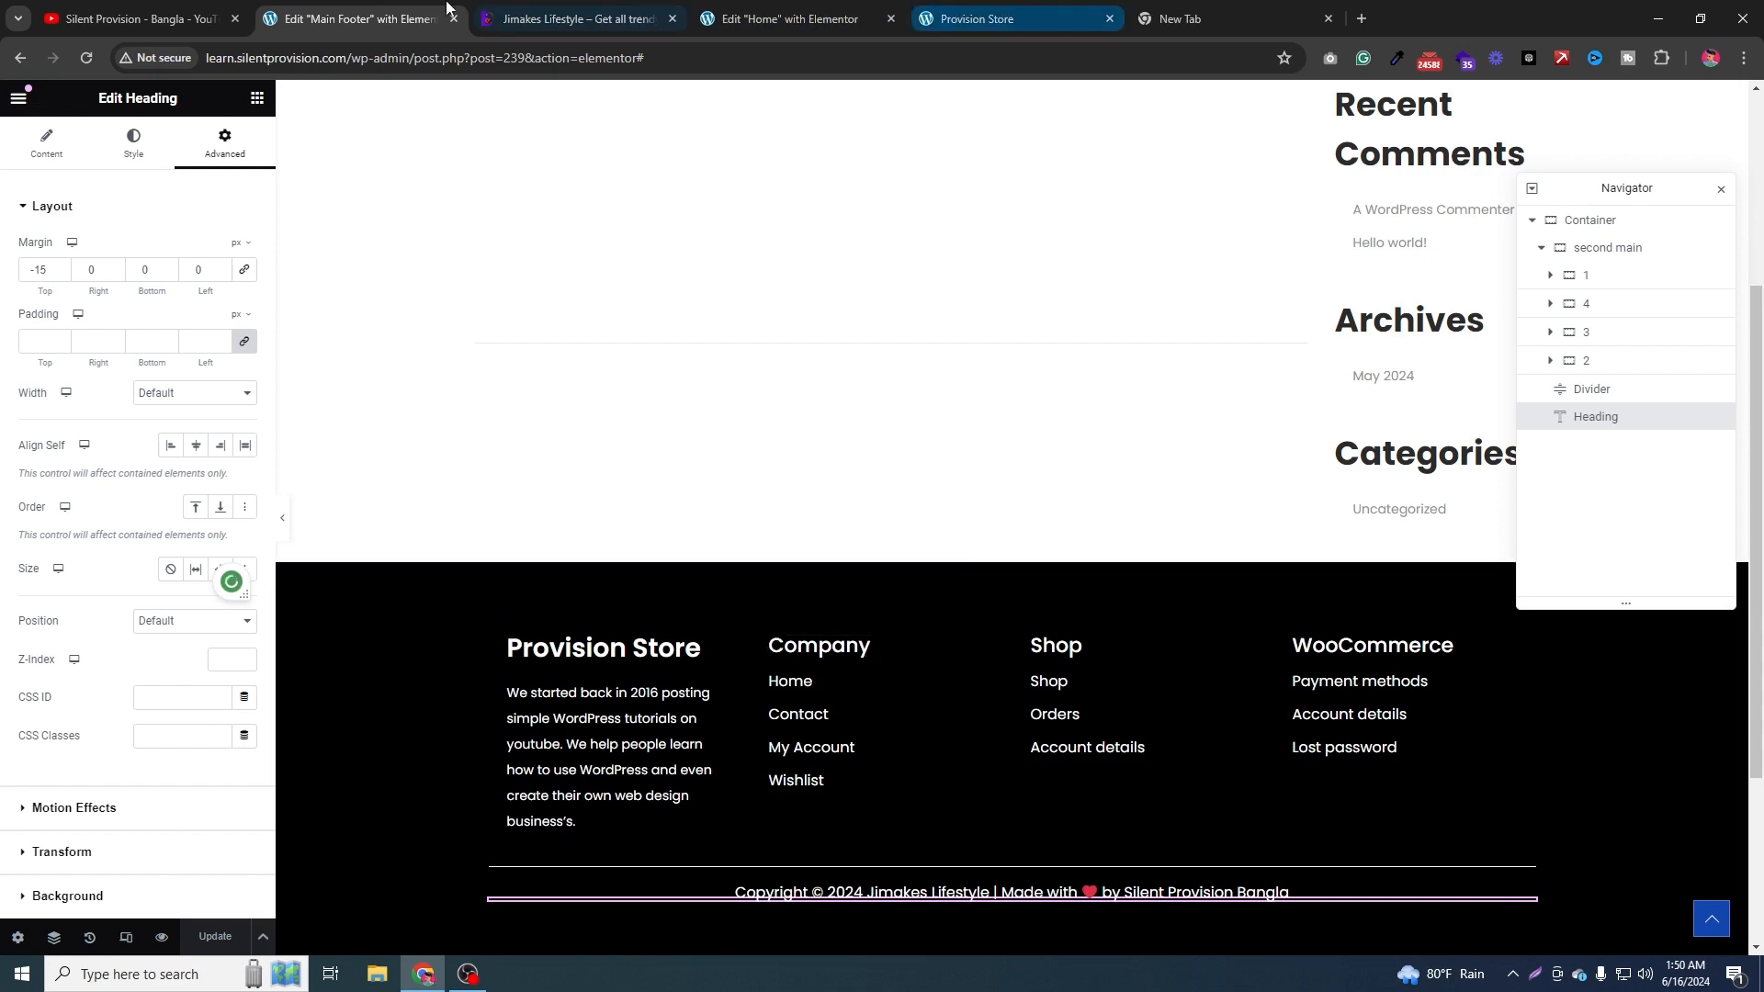
Reload the live Provision Store site, examine the footer on the homepage and the Earbuds – 1 product page, and return to the homepage.
click(988, 19)
click(87, 58)
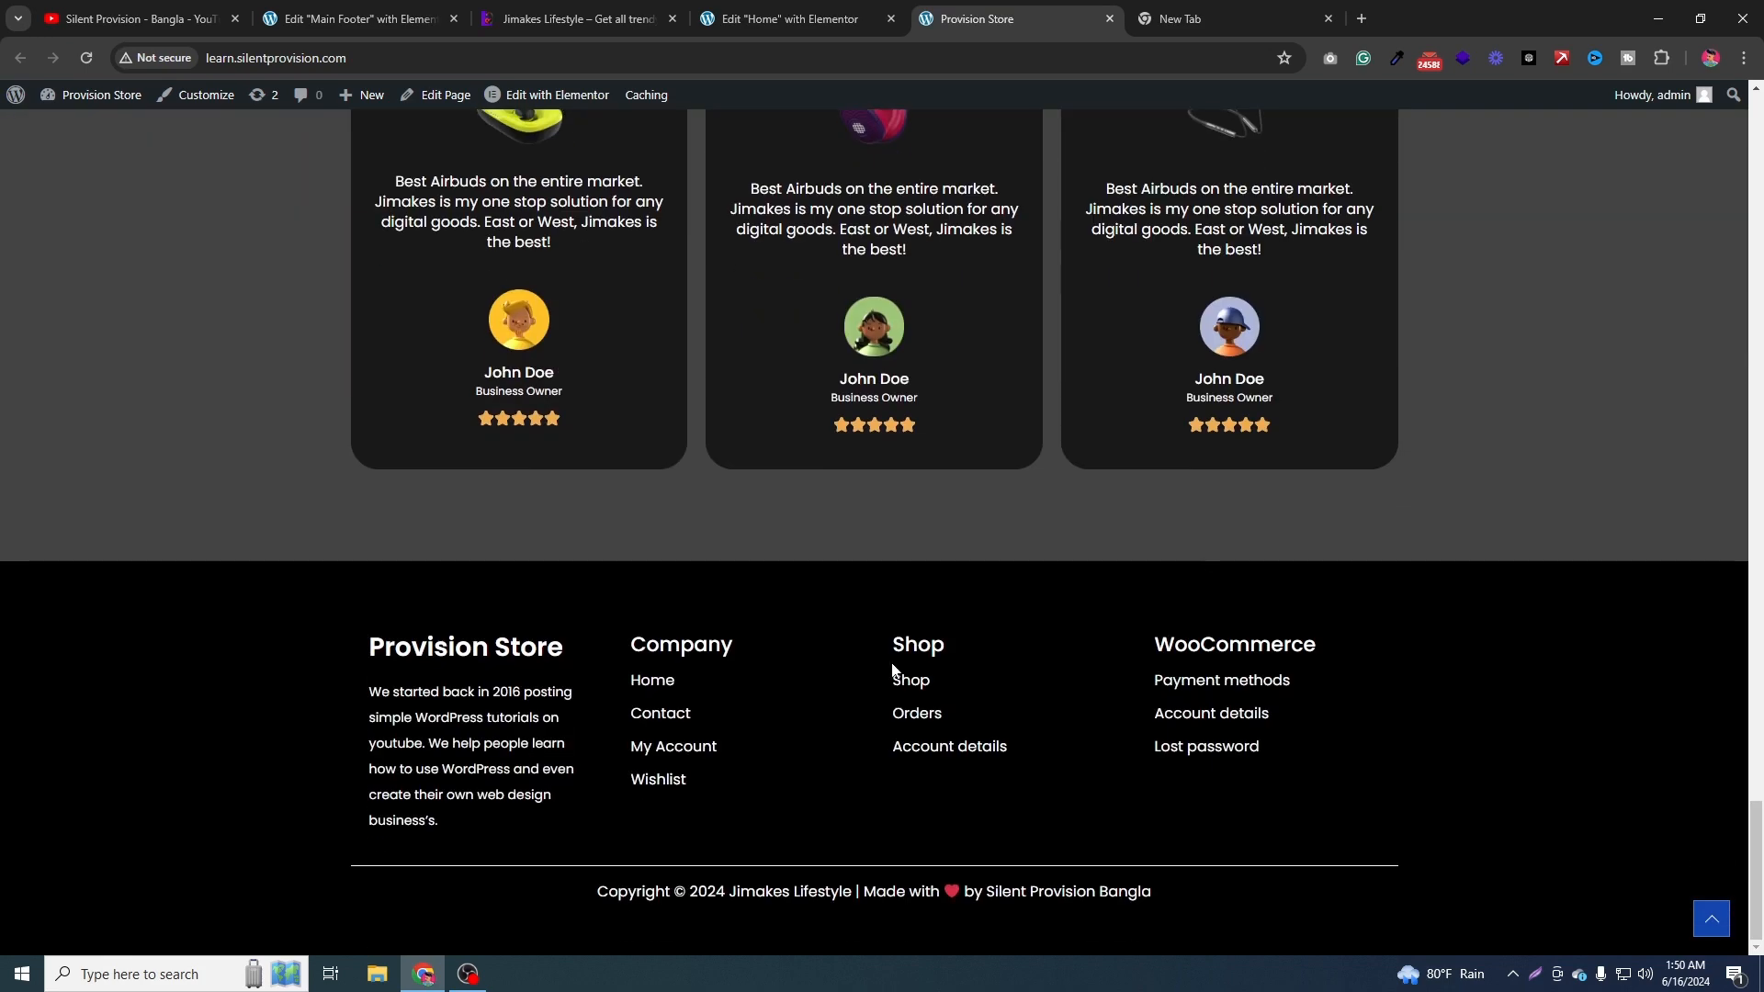
scroll(619, 729, up, 10)
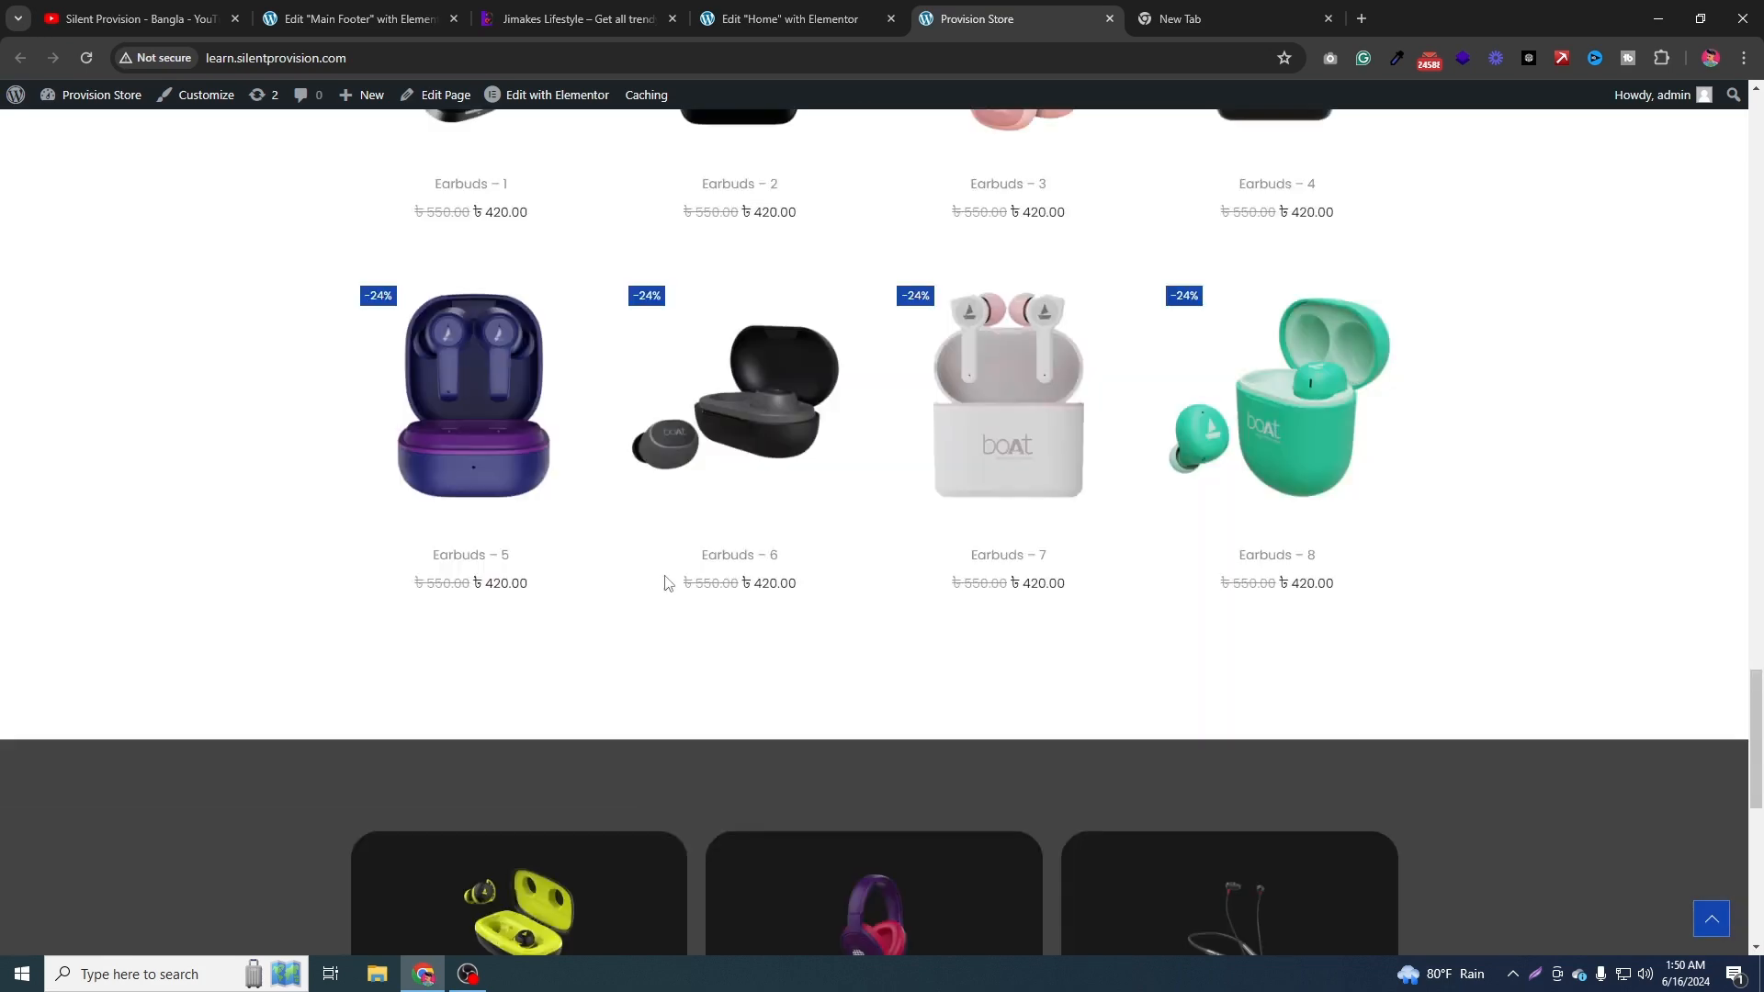
click(1148, 649)
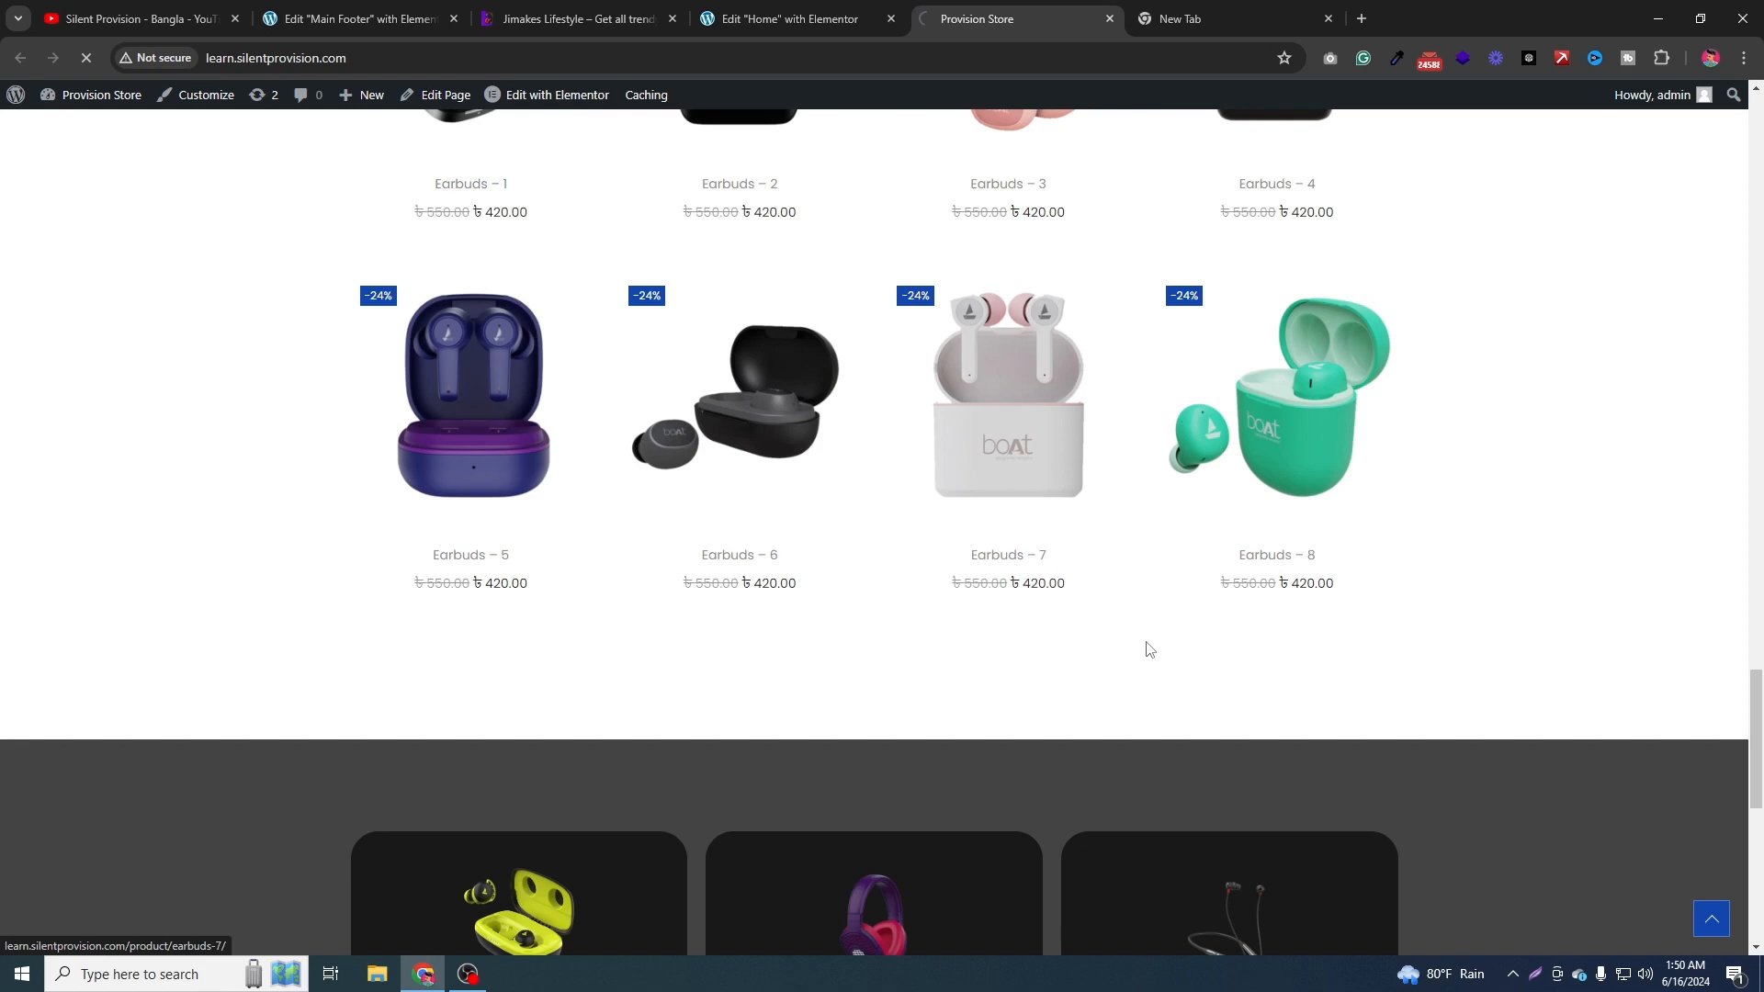
scroll(709, 769, down, 10)
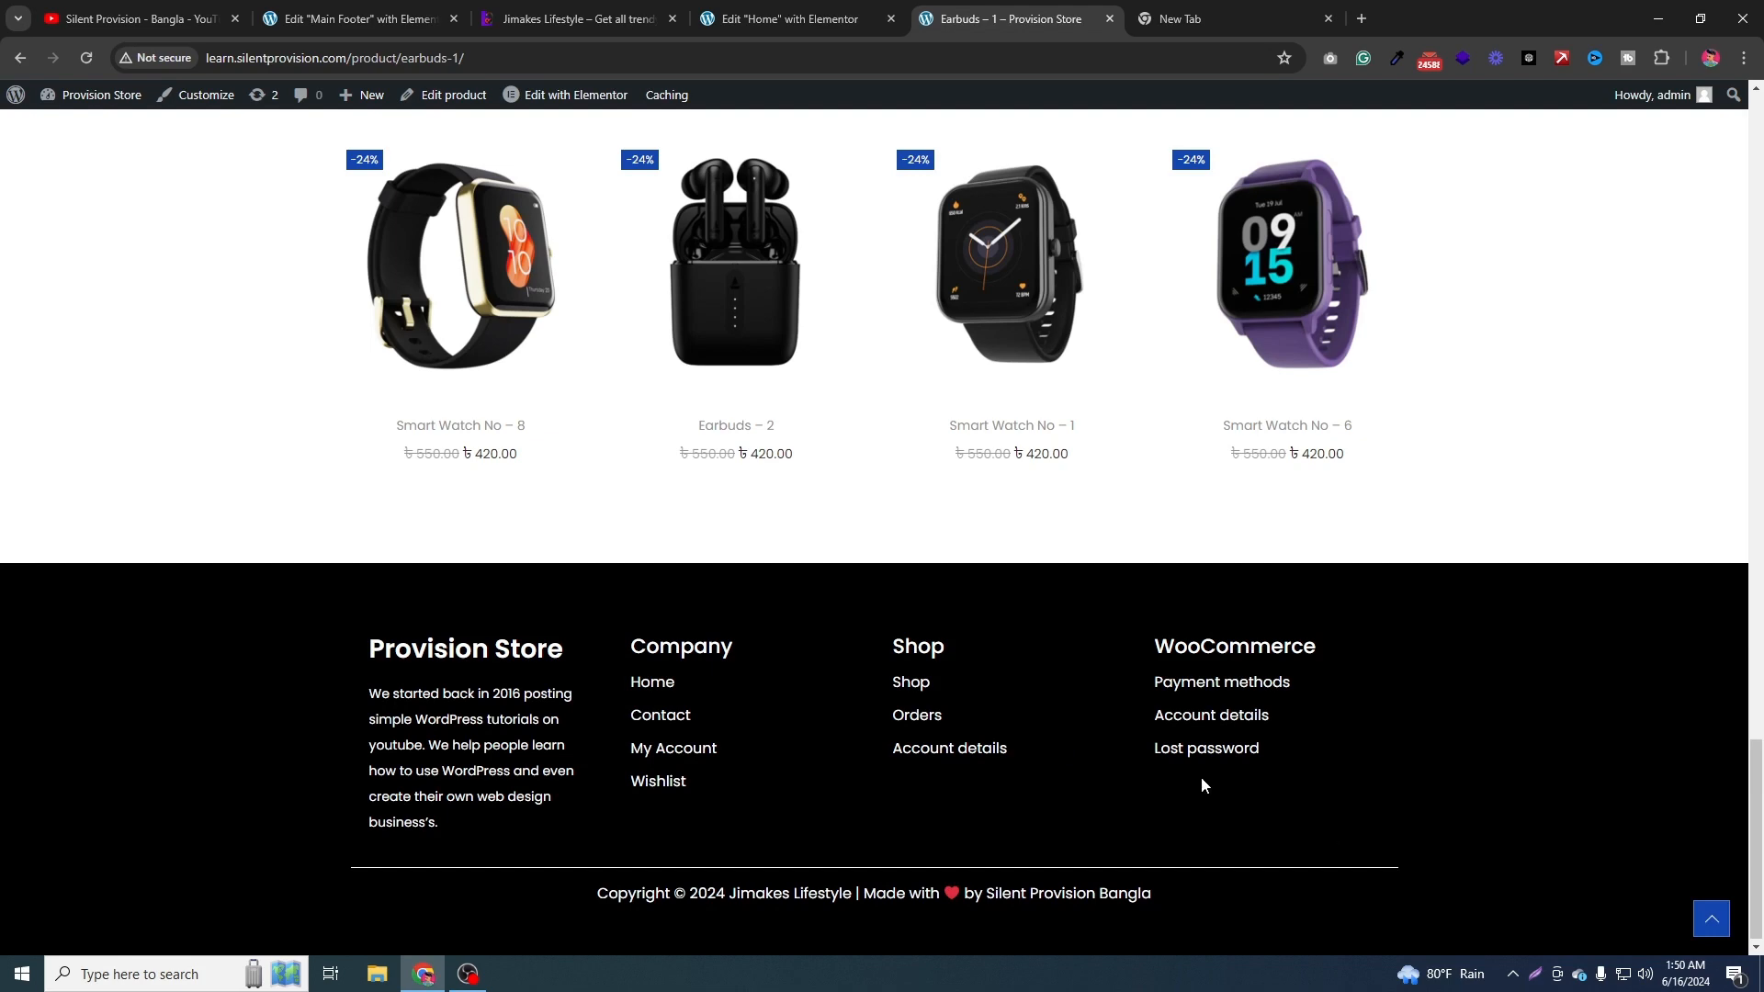
scroll(1133, 790, up, 20)
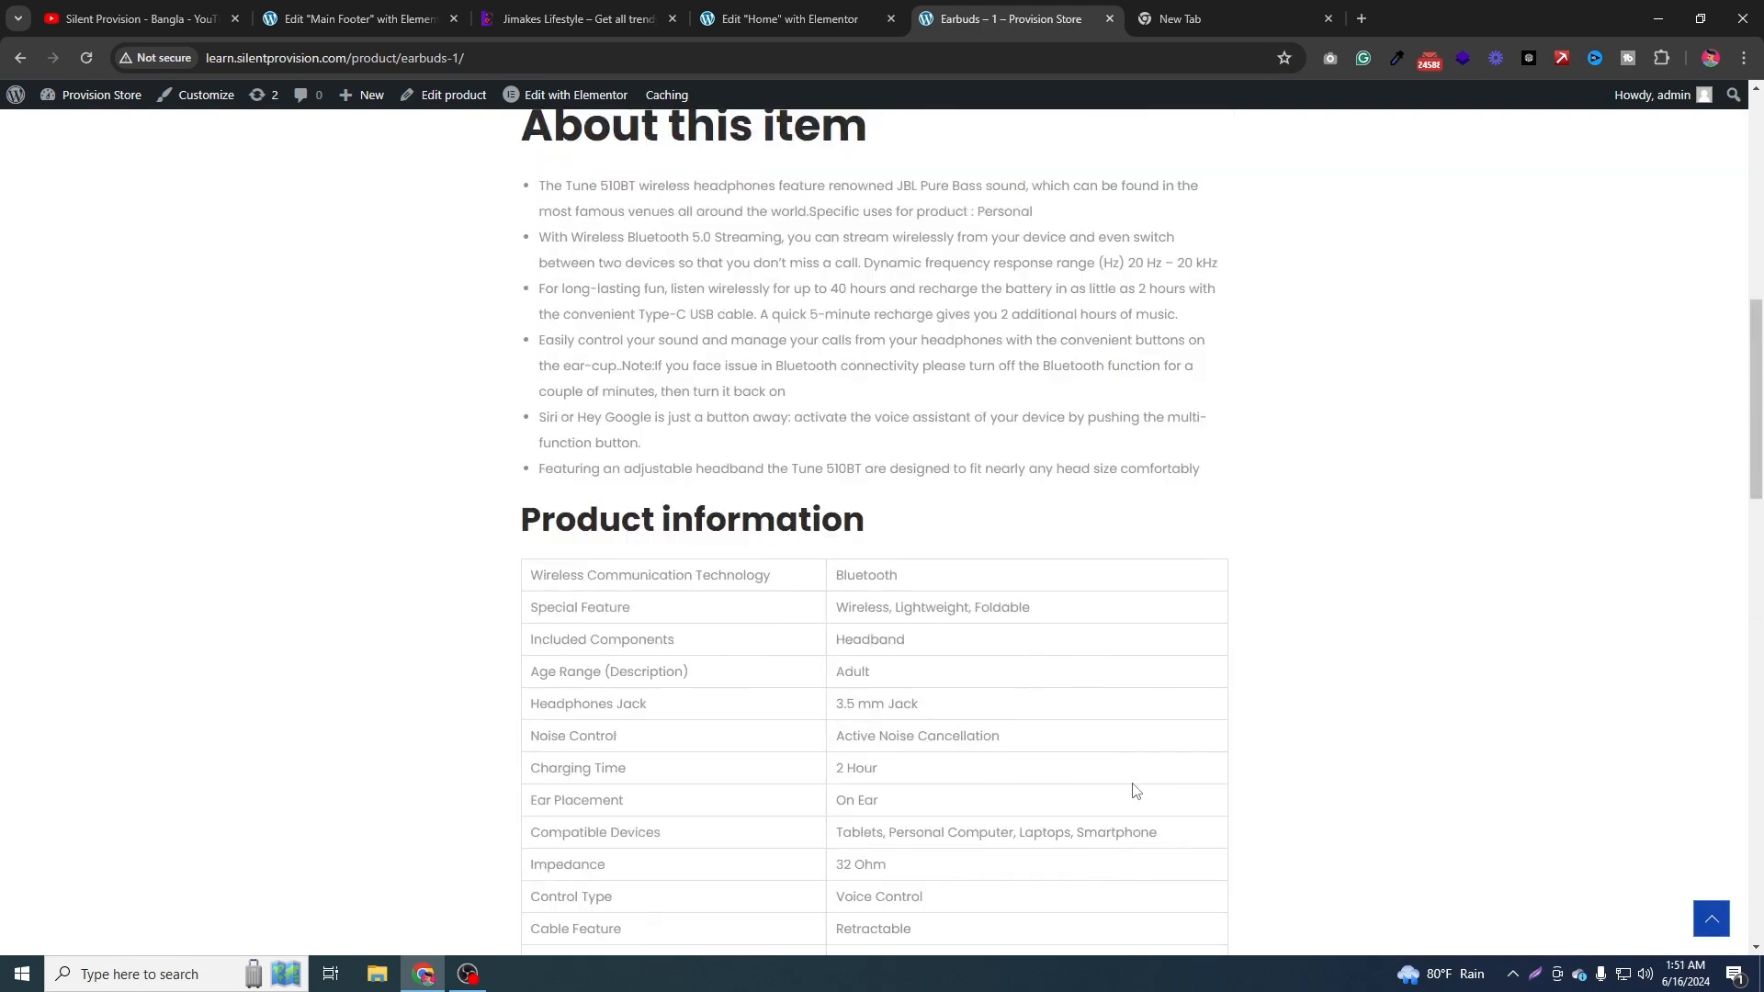
scroll(1133, 791, up, 4)
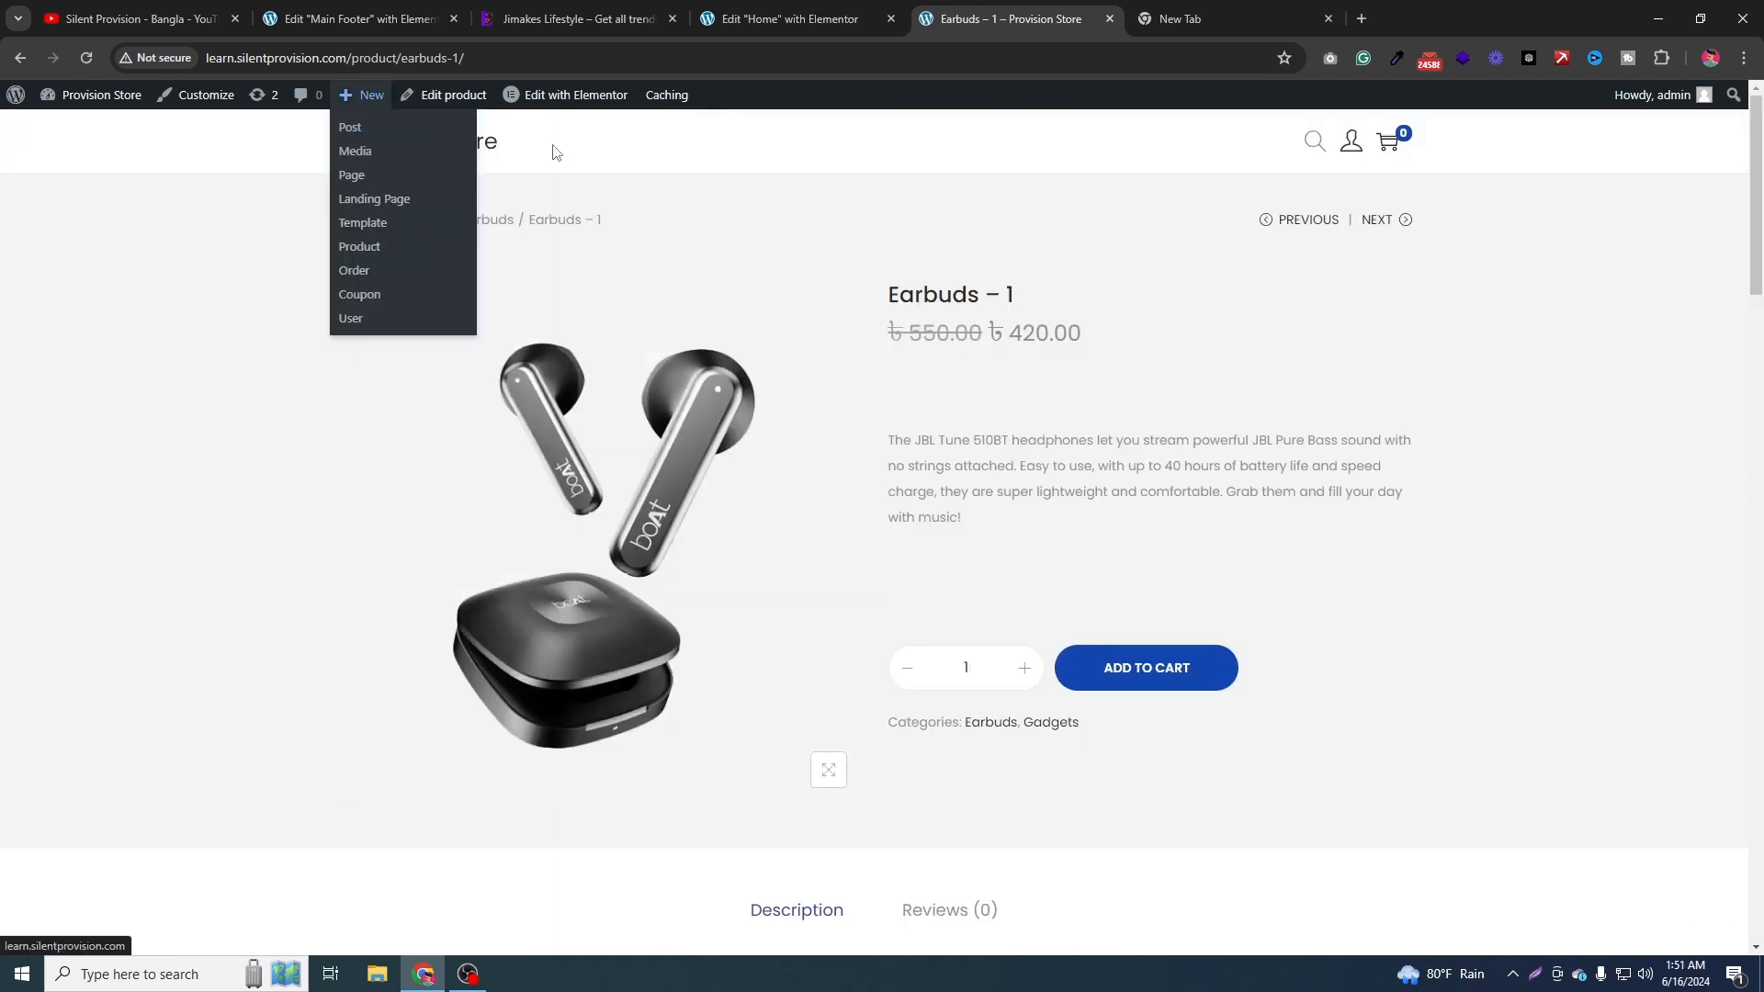
click(475, 147)
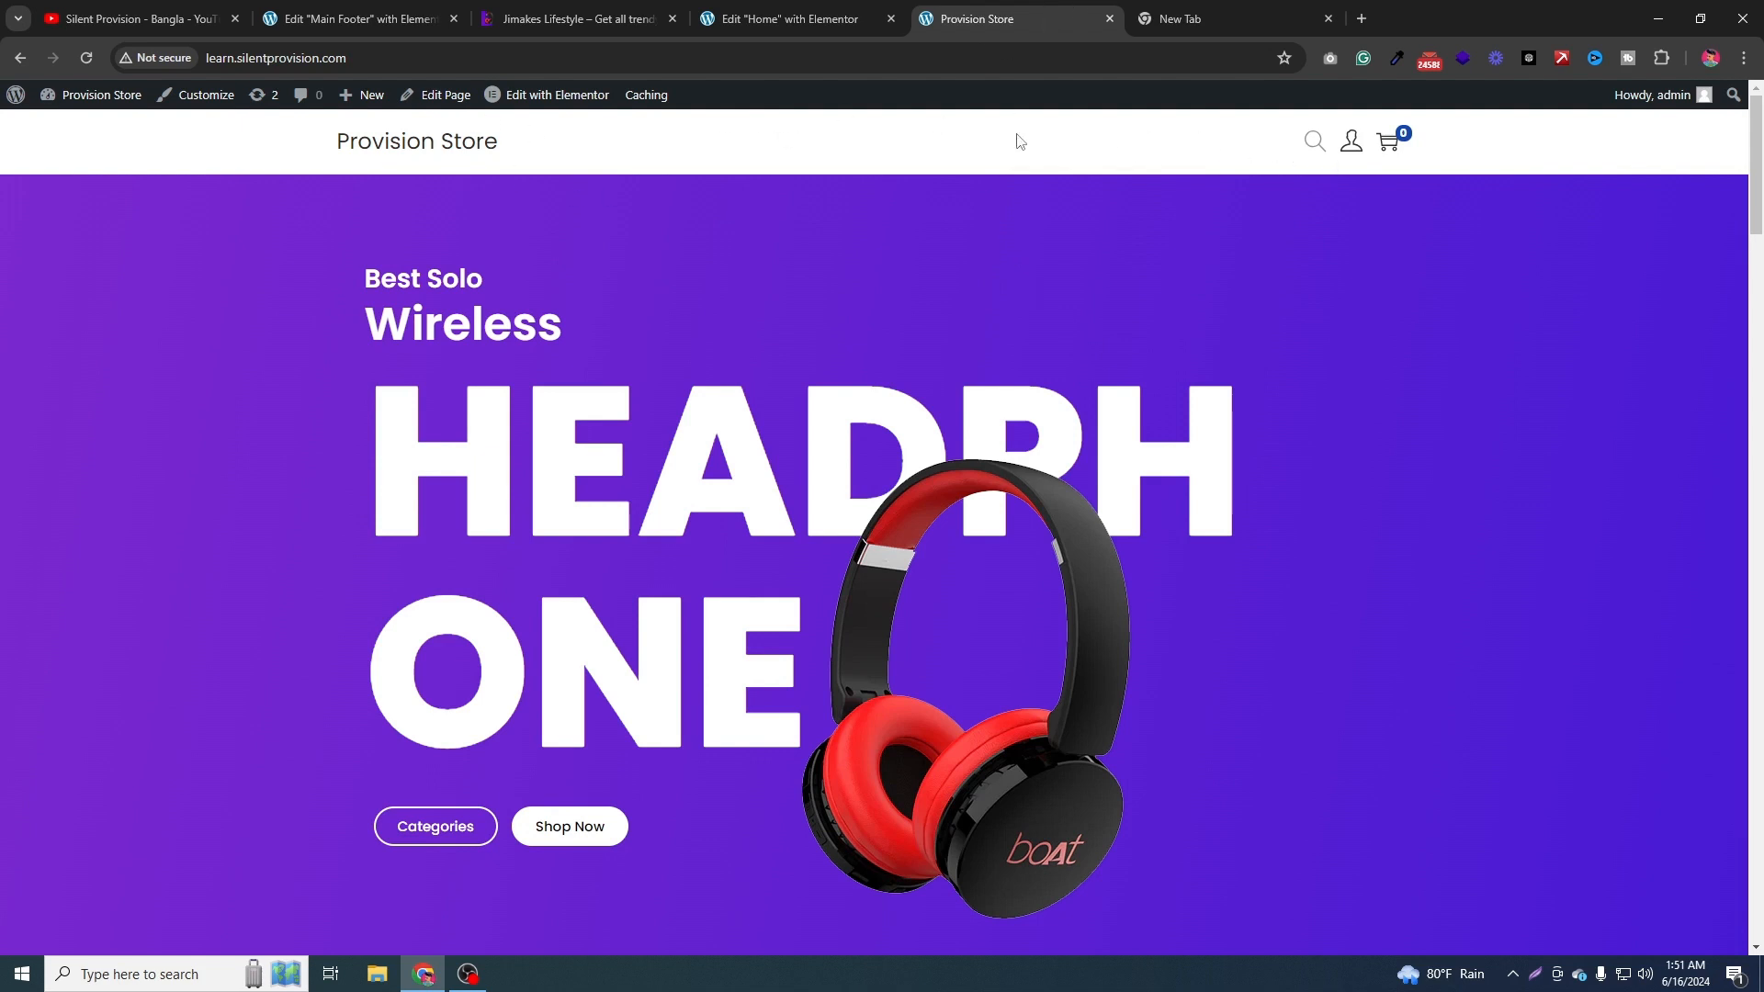
Open the site's wp-admin address in place of the Main Footer editor and log in as admin with the account password.
click(402, 9)
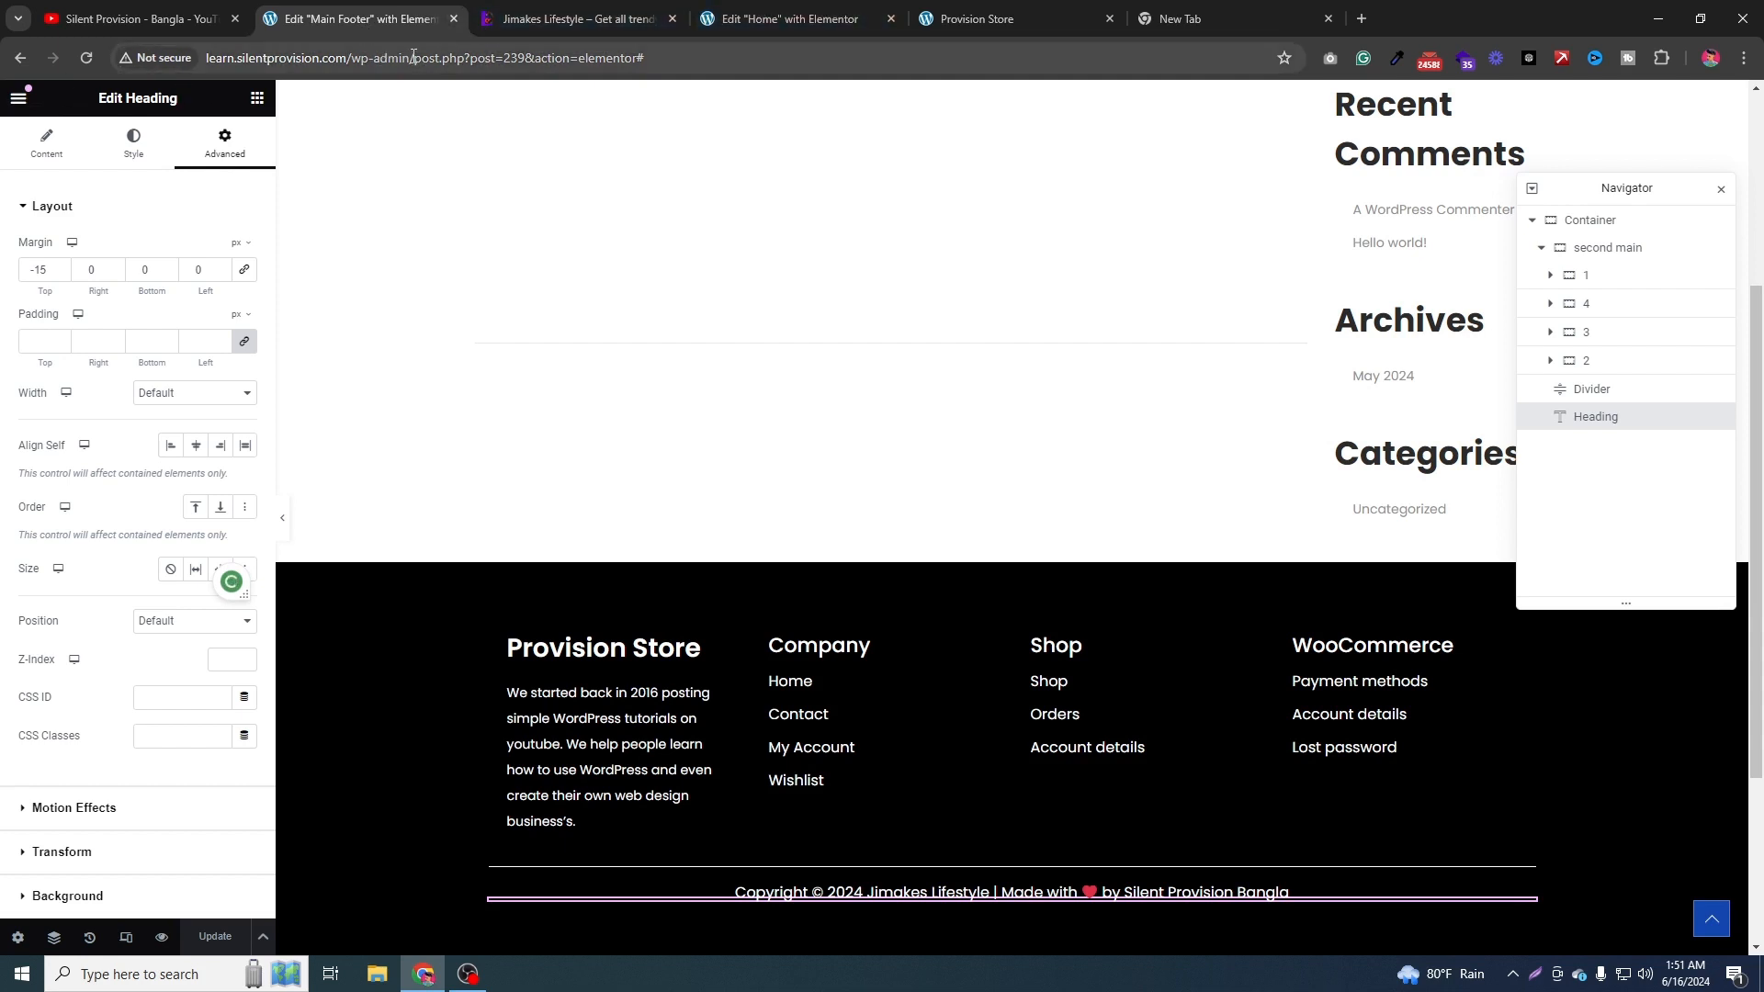
drag(413, 57, 742, 51)
key(BackSpace)
key(Return)
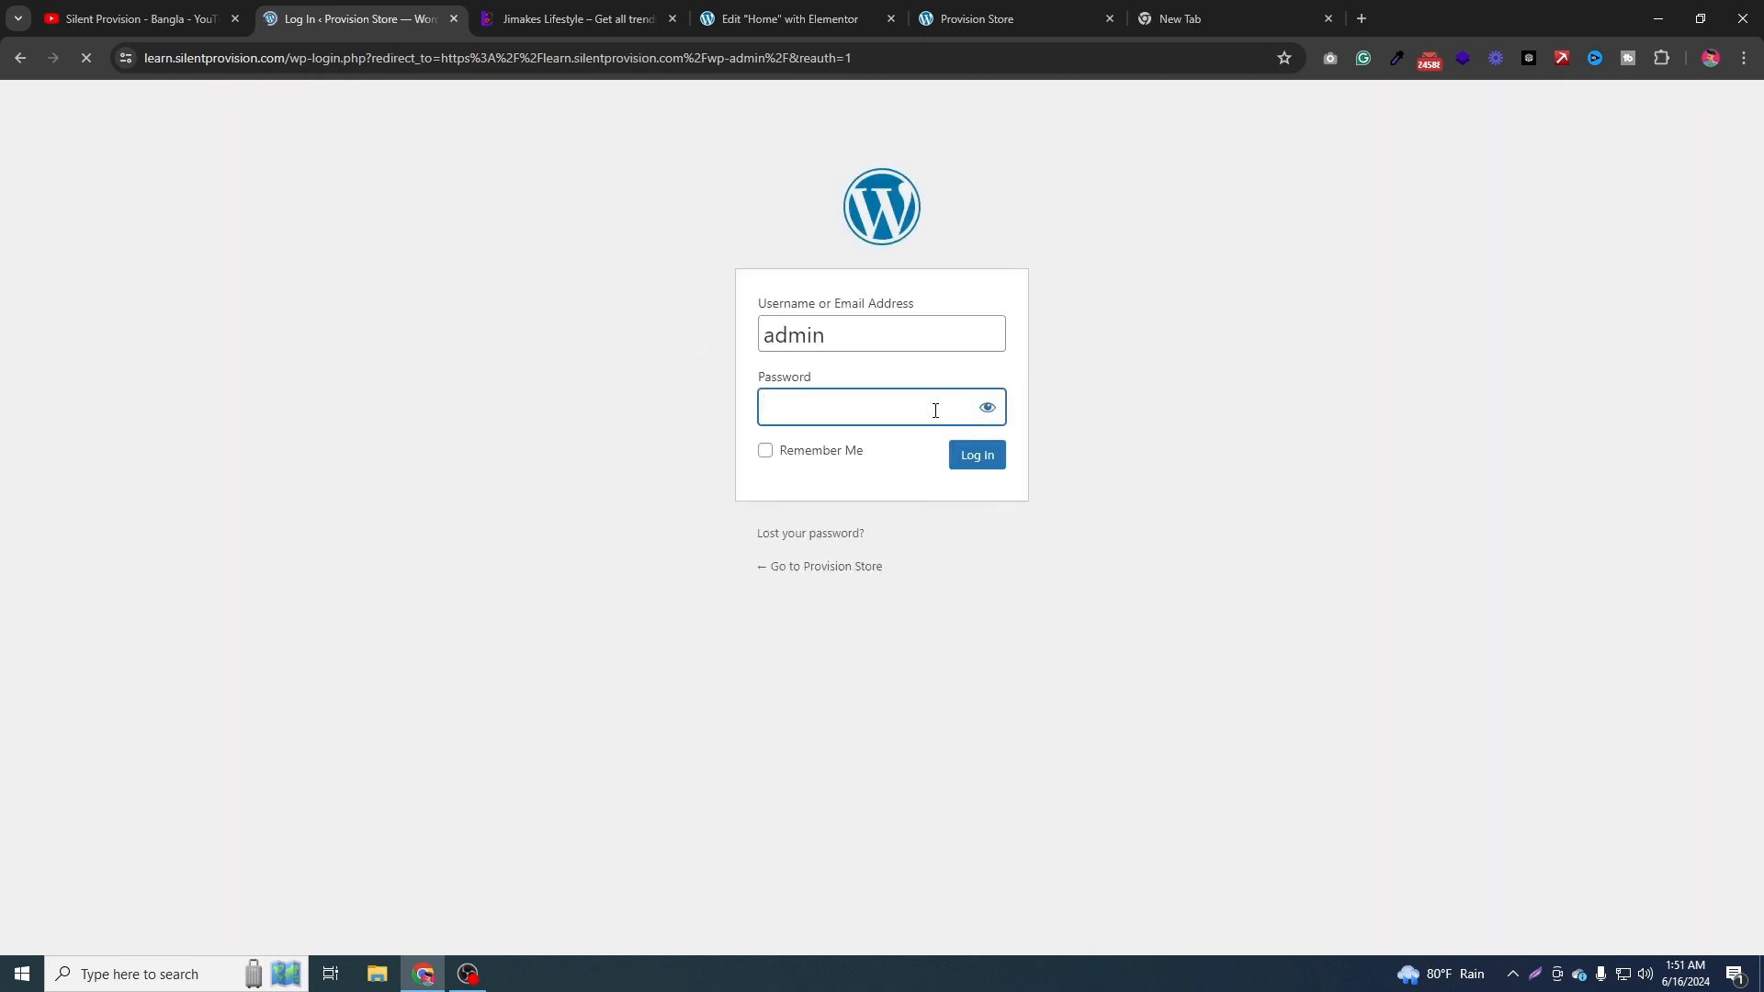
click(998, 463)
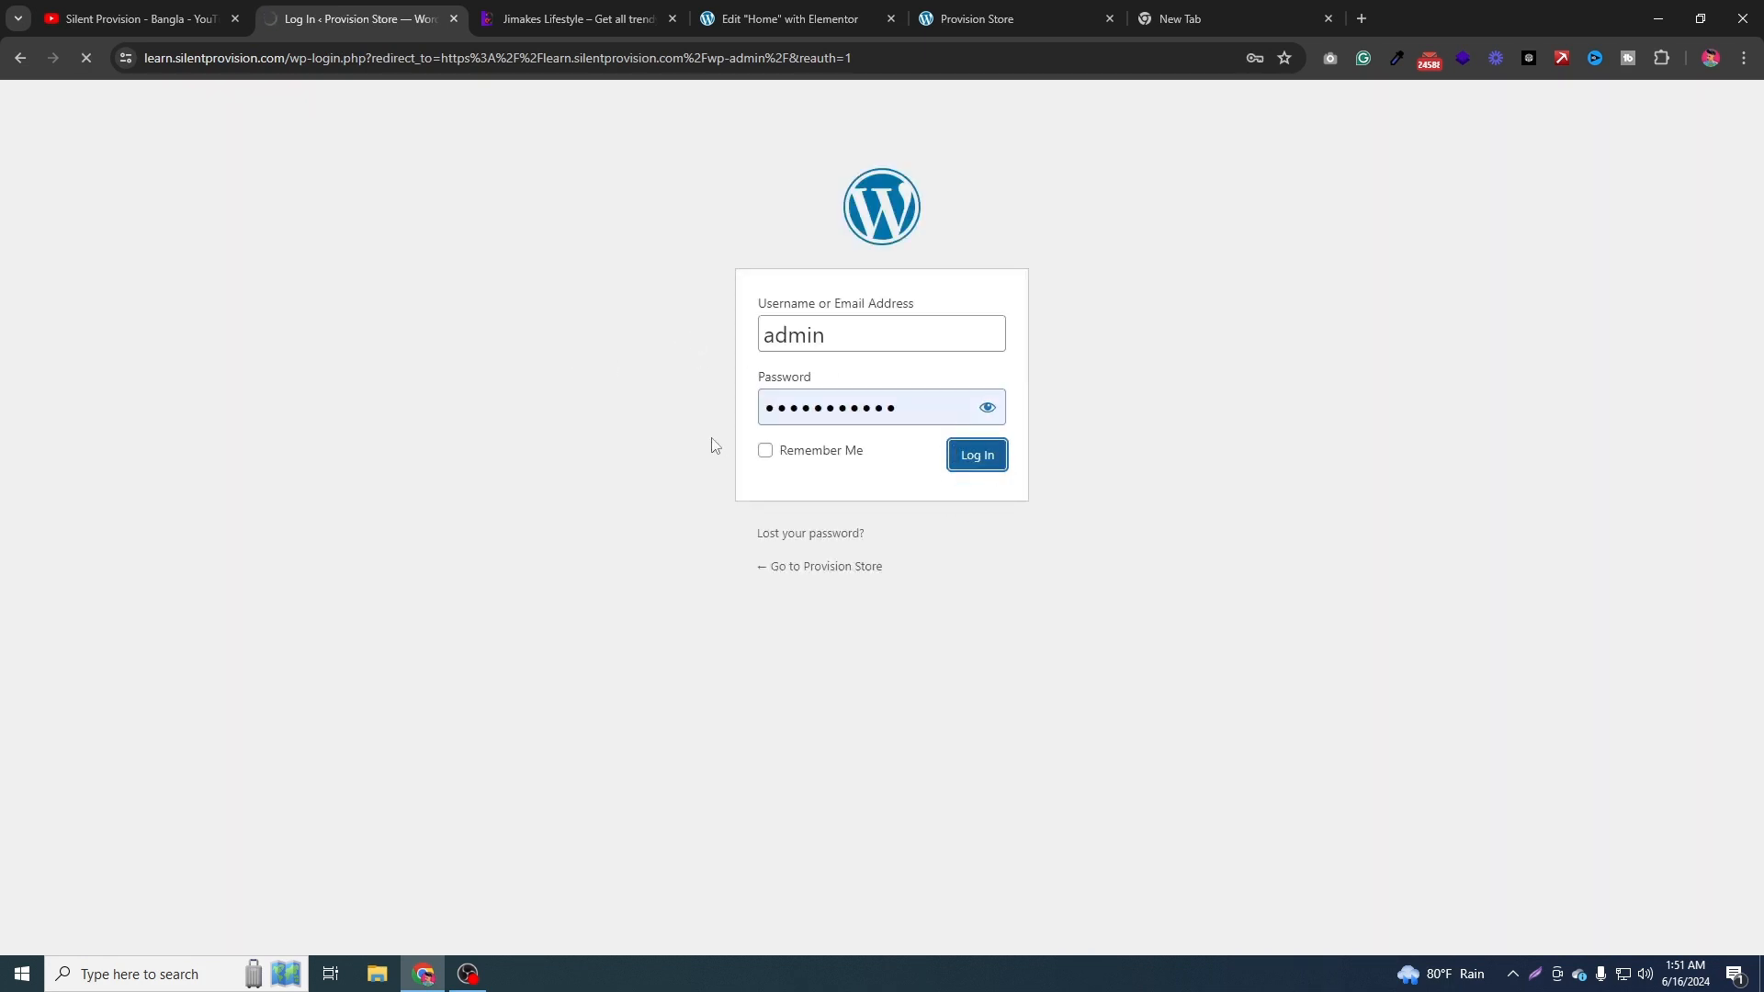
Open the WordPress menu management page, checking the Home page's hero section in its Elementor editor while it loads.
mouse_move(59, 630)
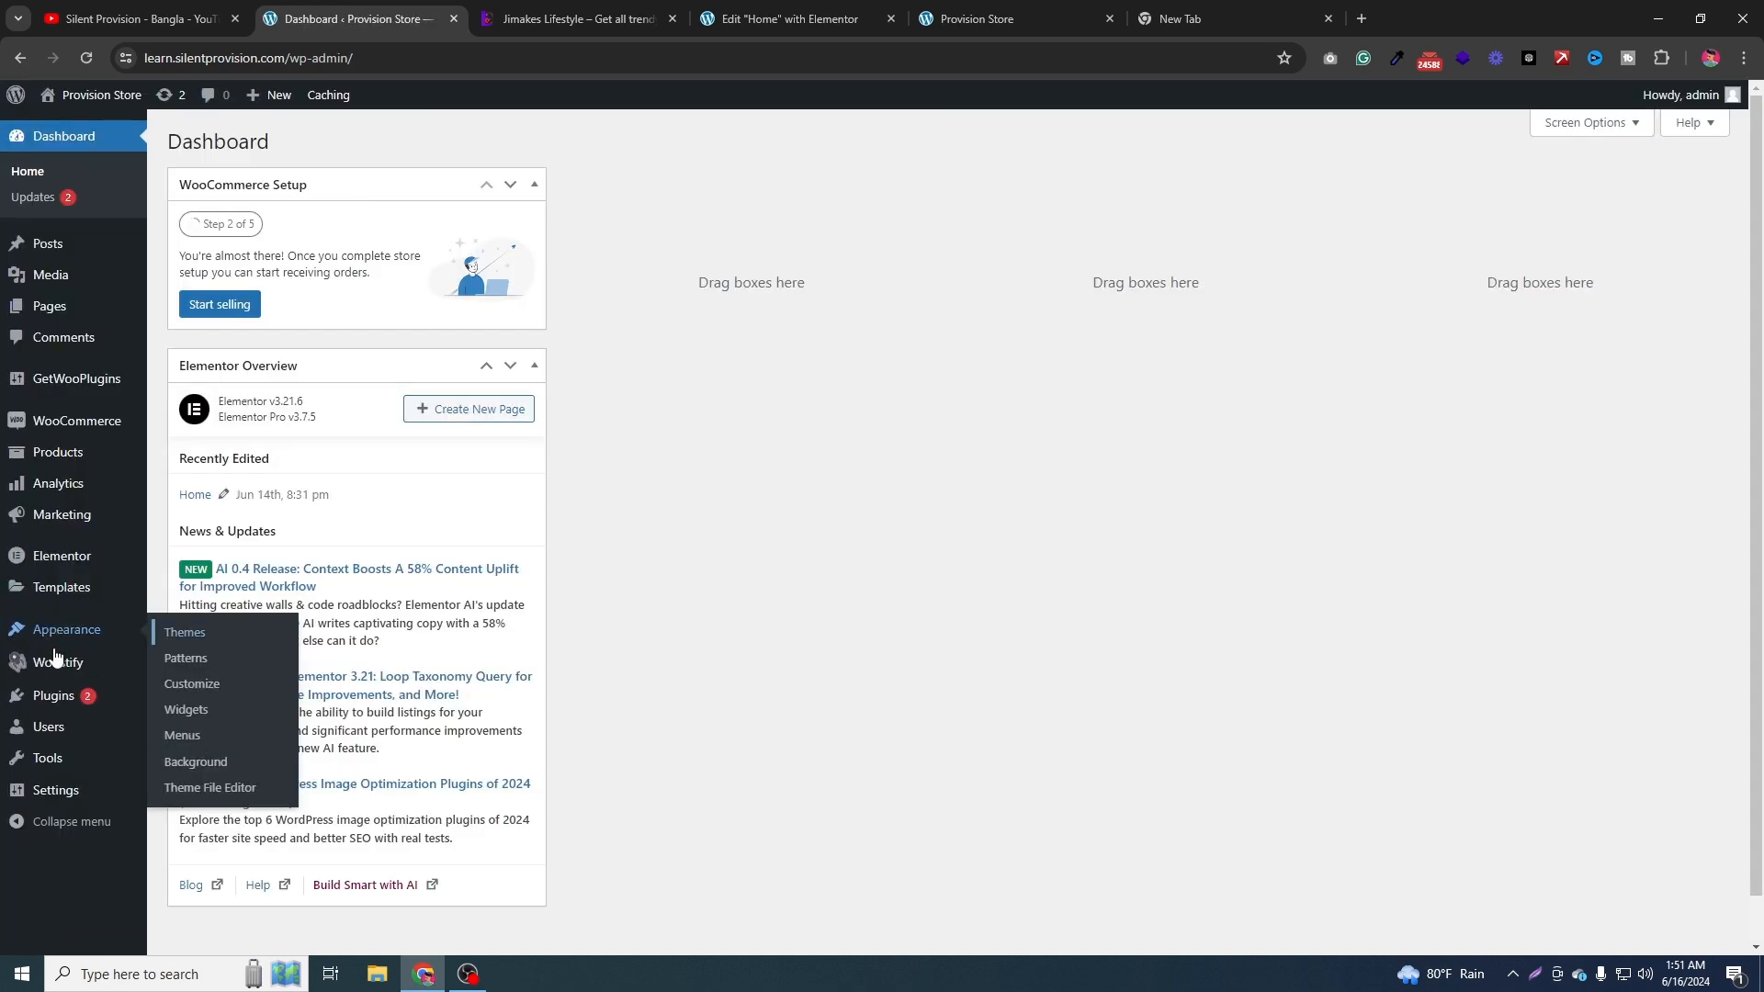
click(197, 741)
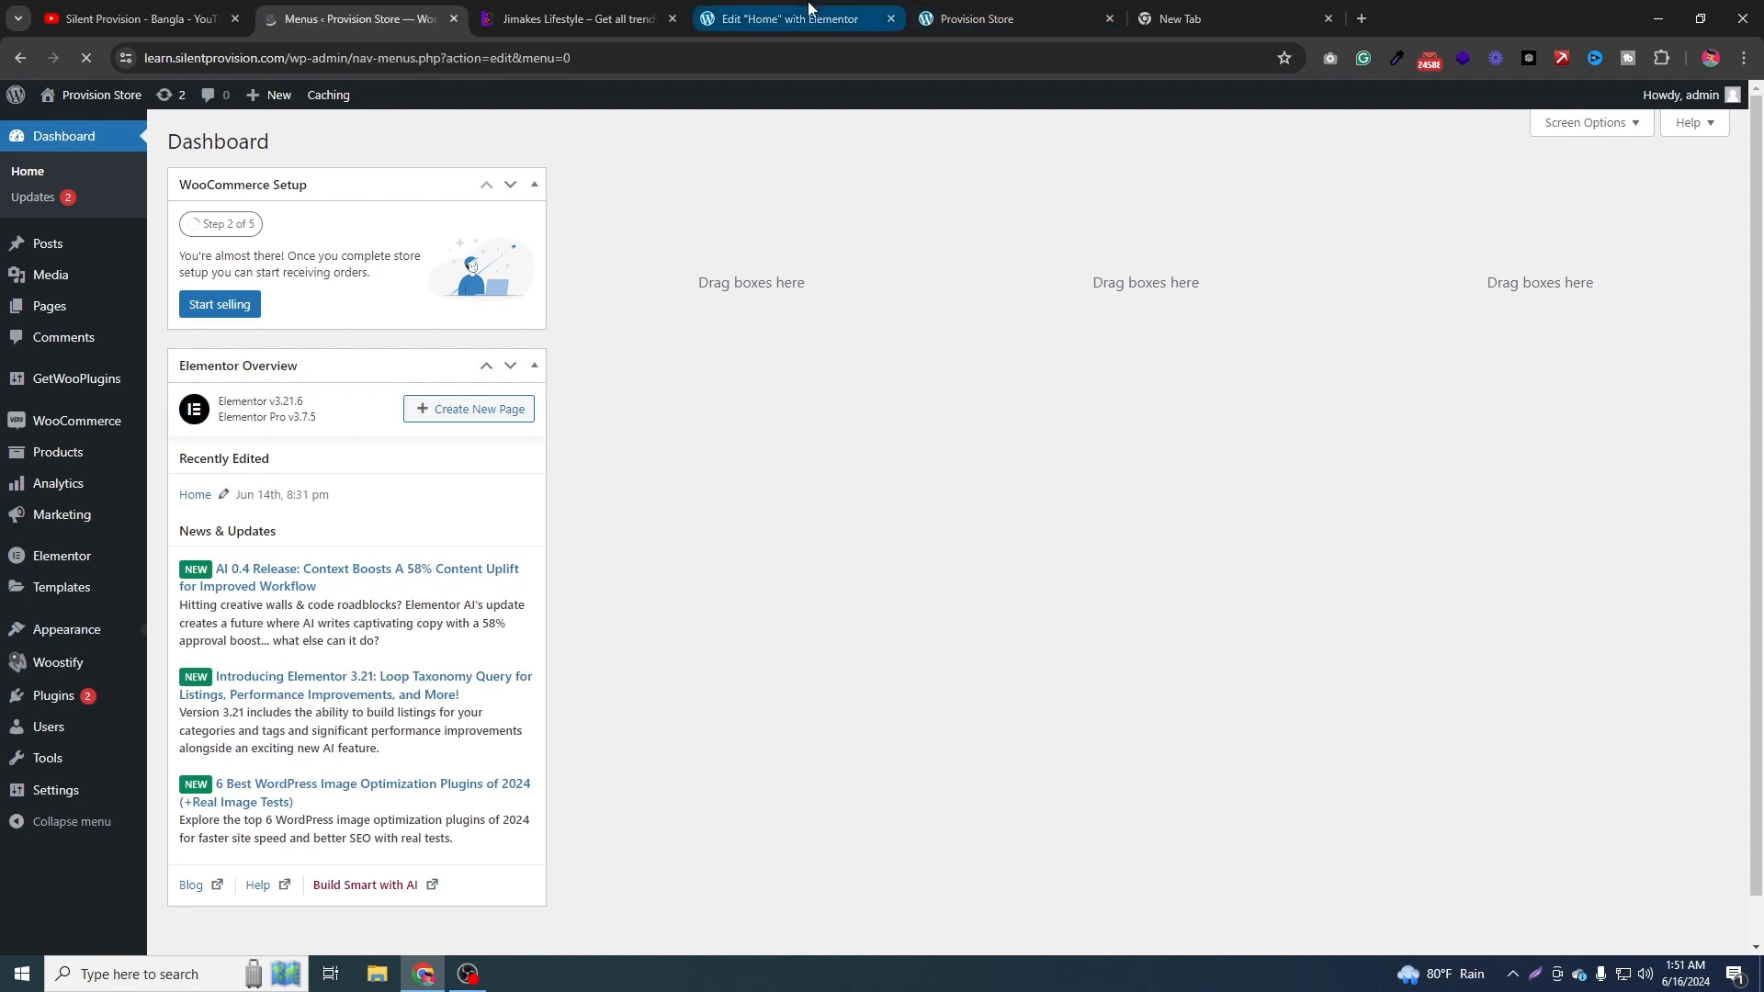
click(873, 19)
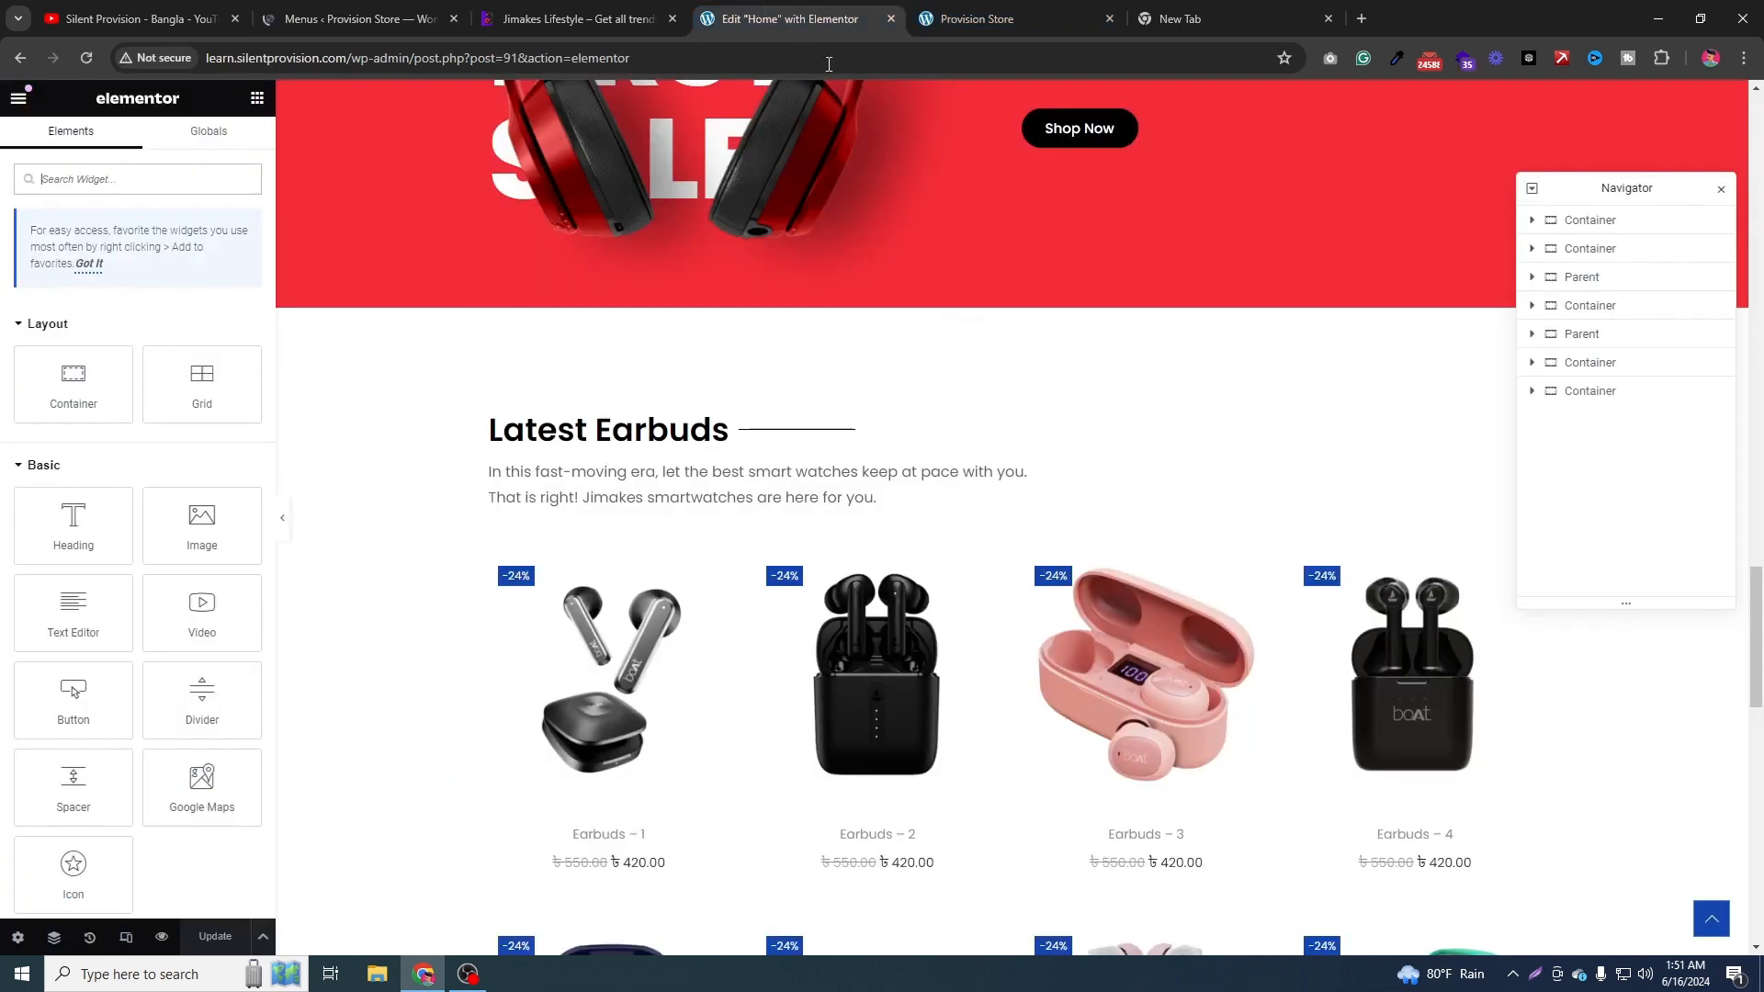
scroll(1016, 386, up, 5)
scroll(1017, 386, up, 10)
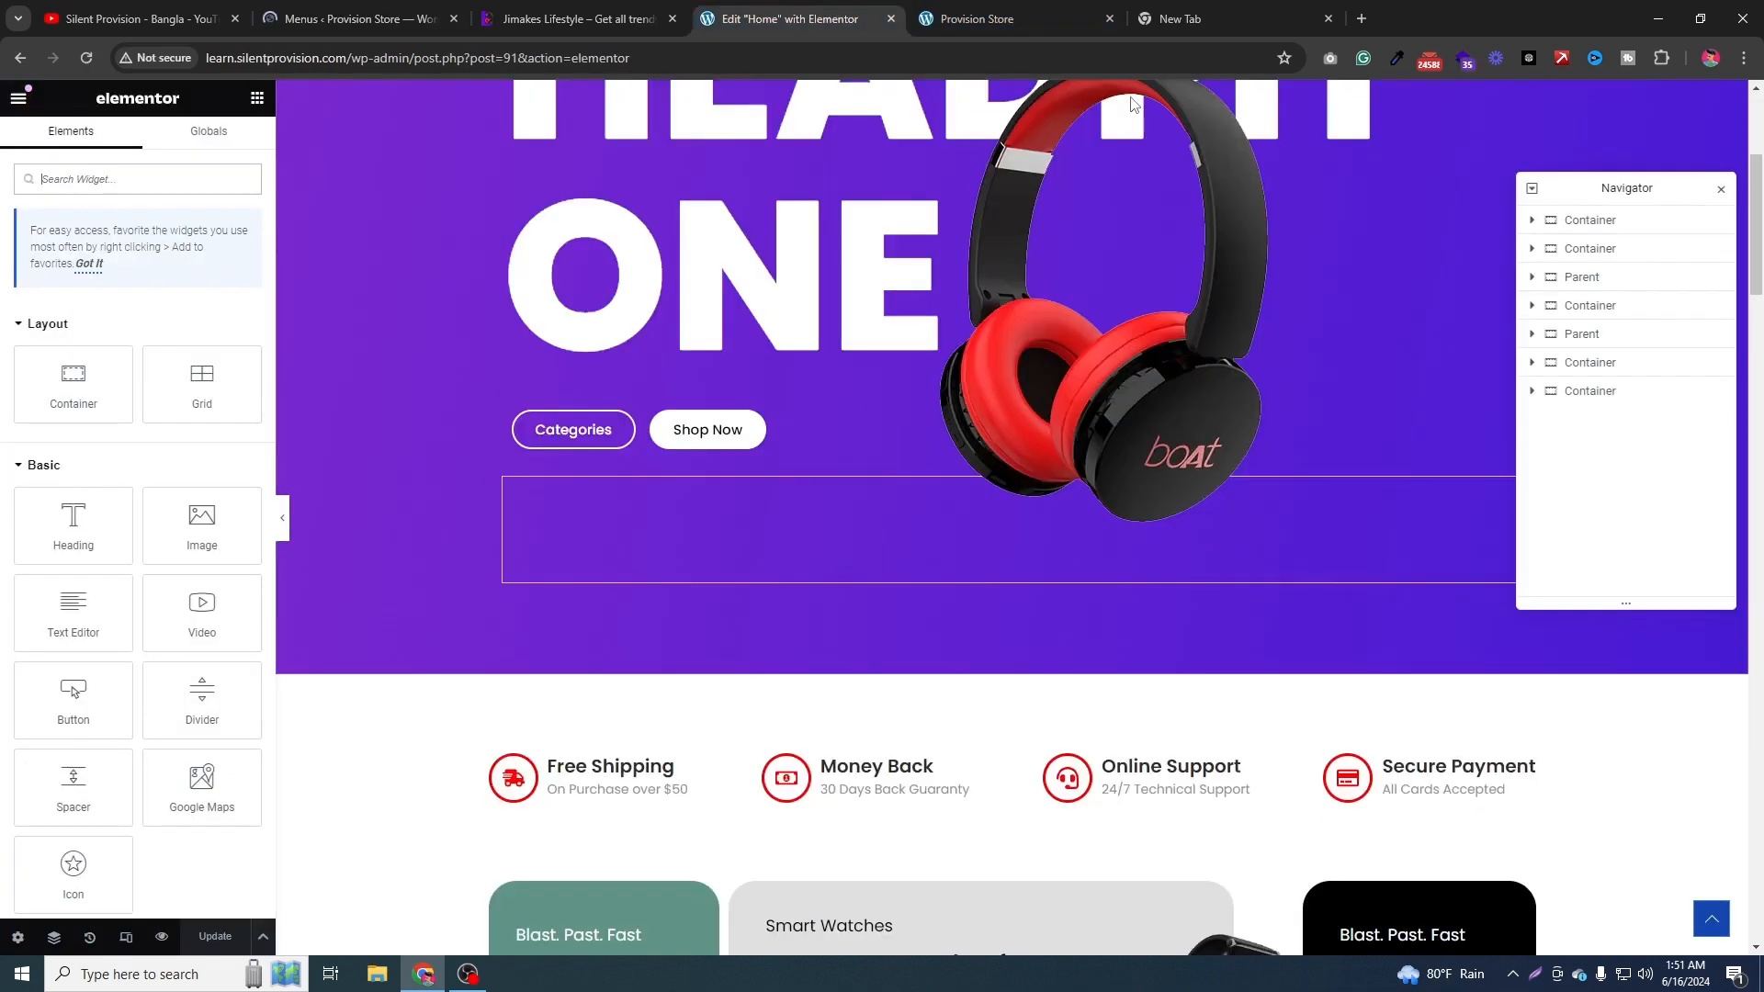
click(361, 19)
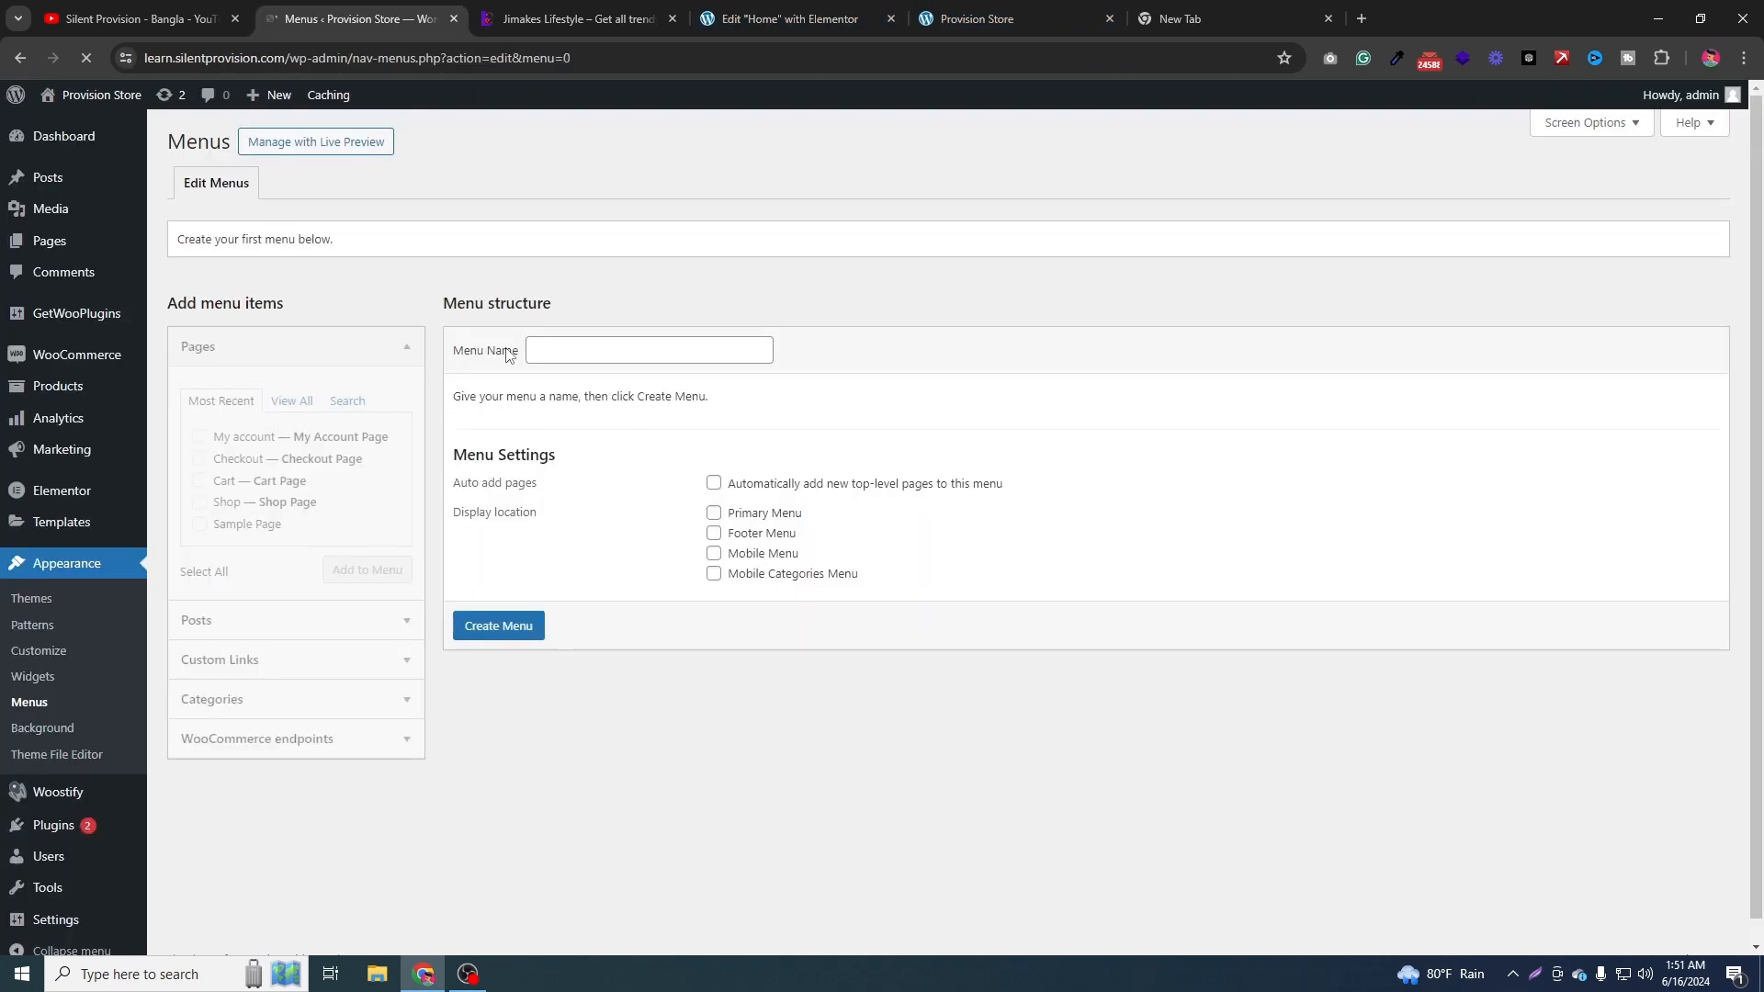
Create a navigation menu named Main menu and assign it to the Primary Menu display location.
click(582, 354)
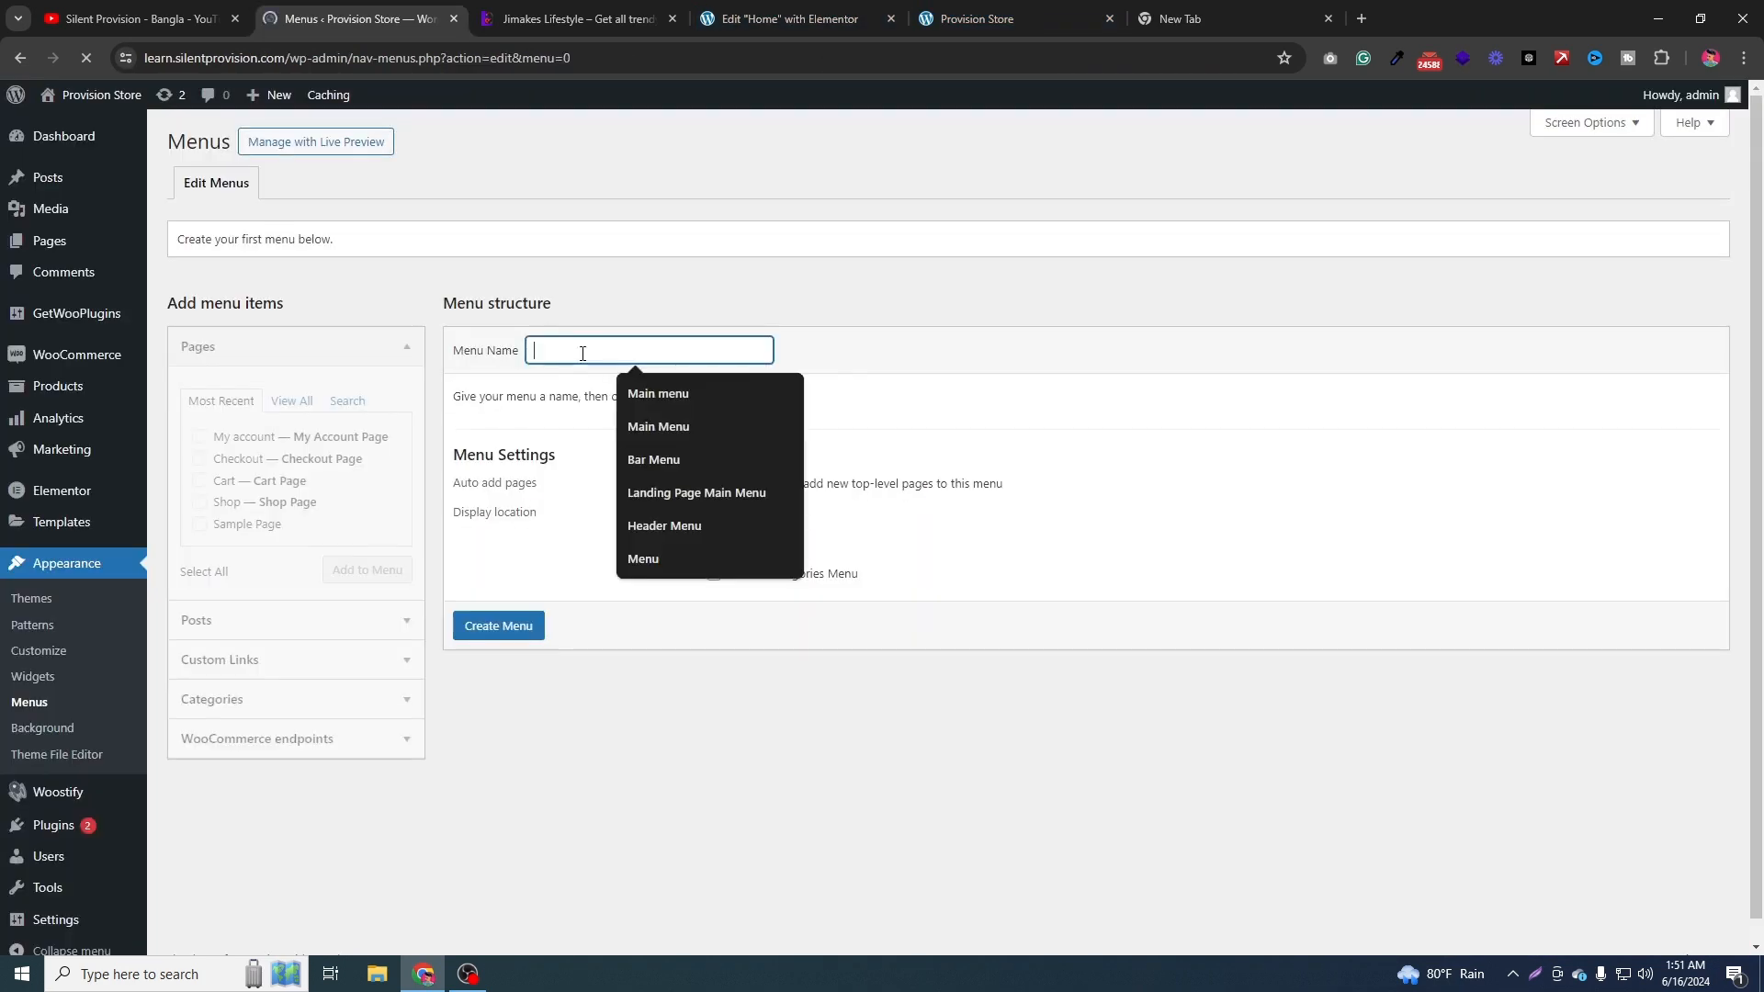
click(719, 384)
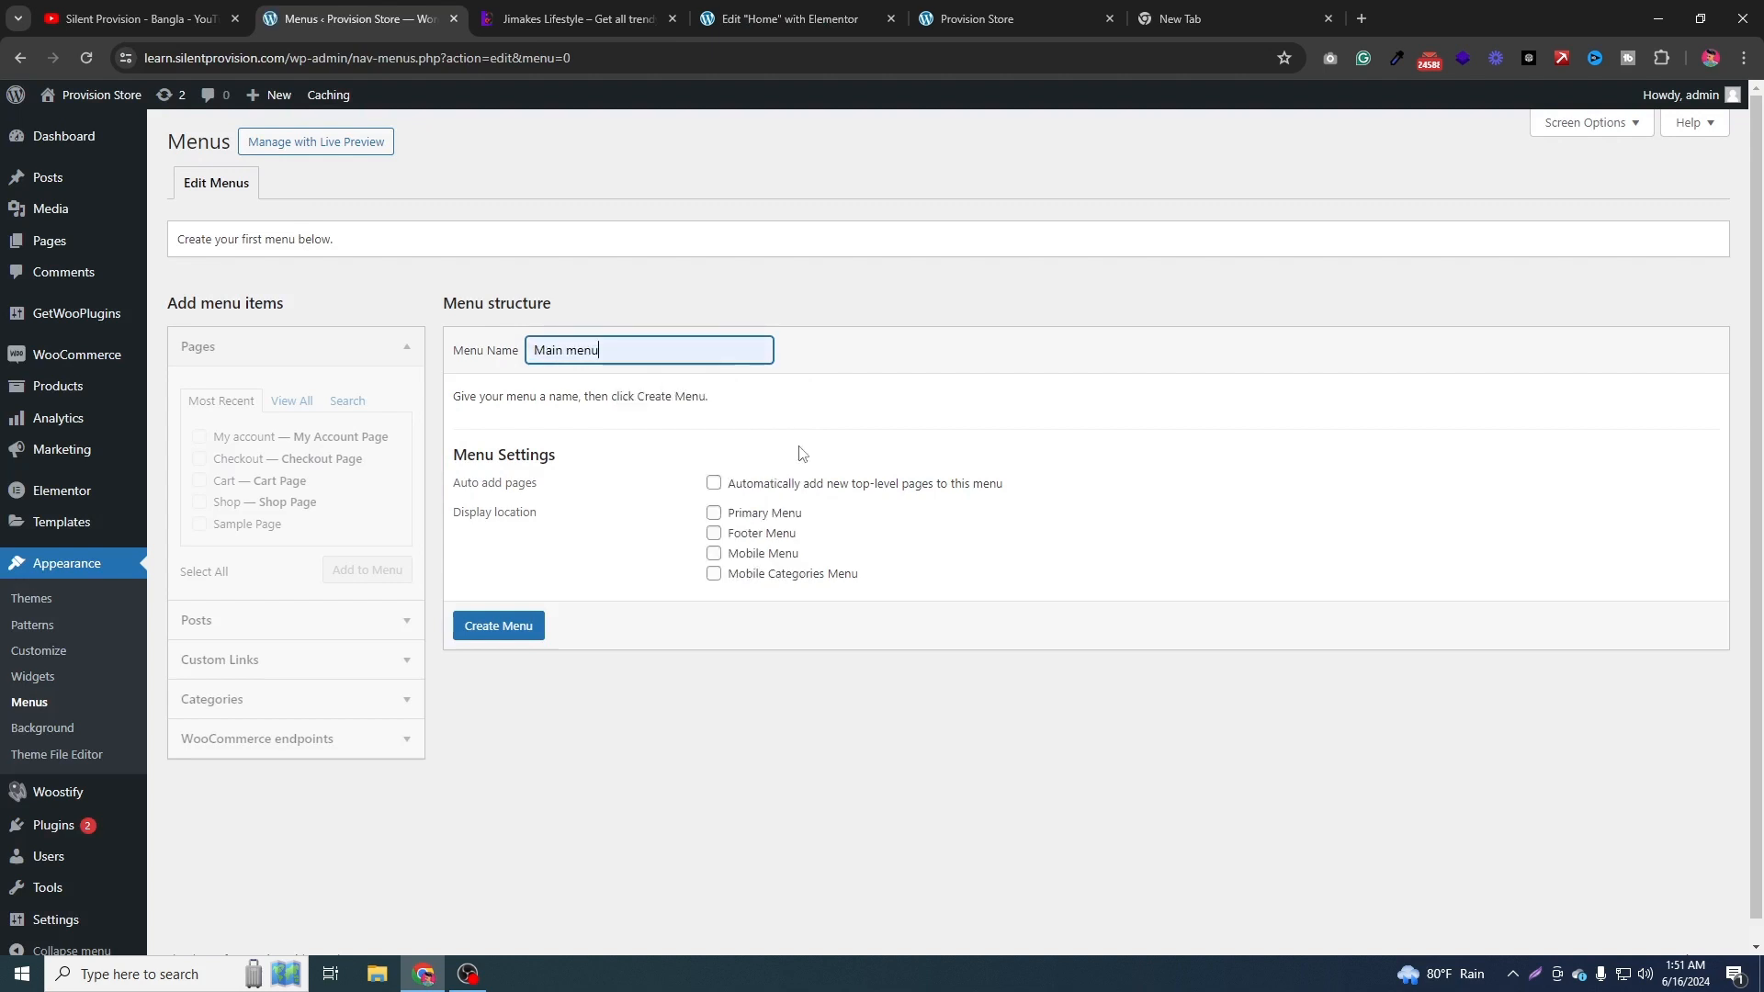
click(715, 514)
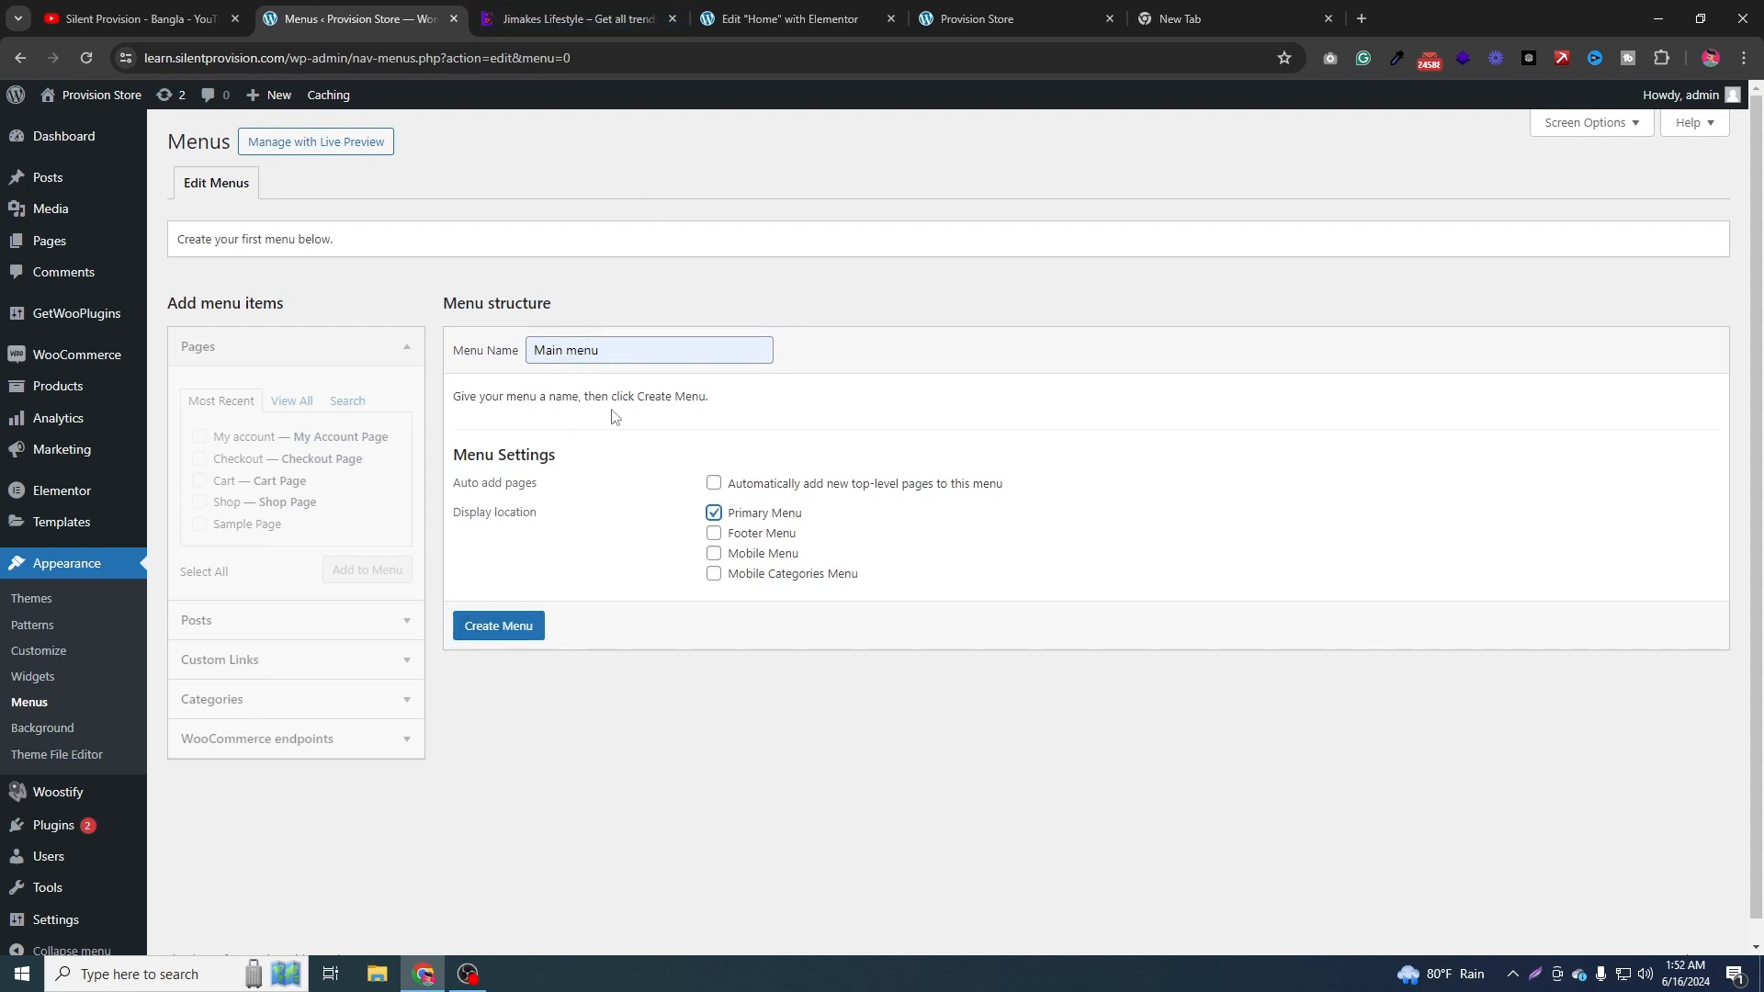
click(989, 7)
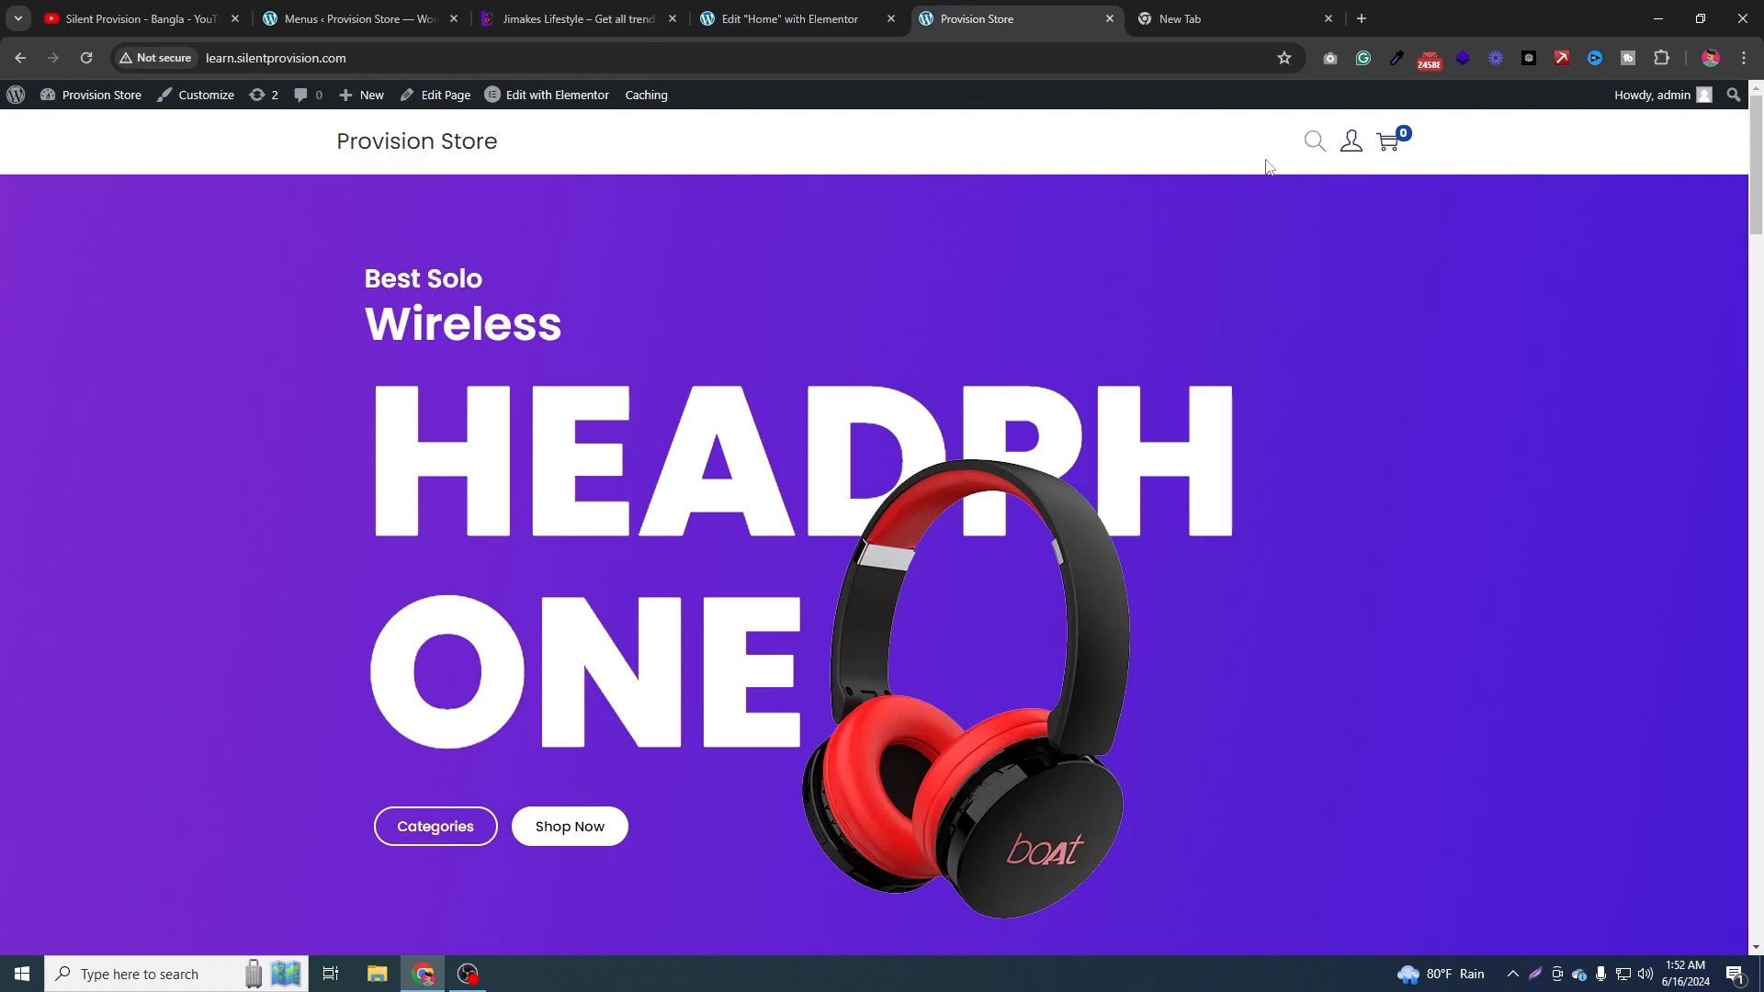
click(342, 9)
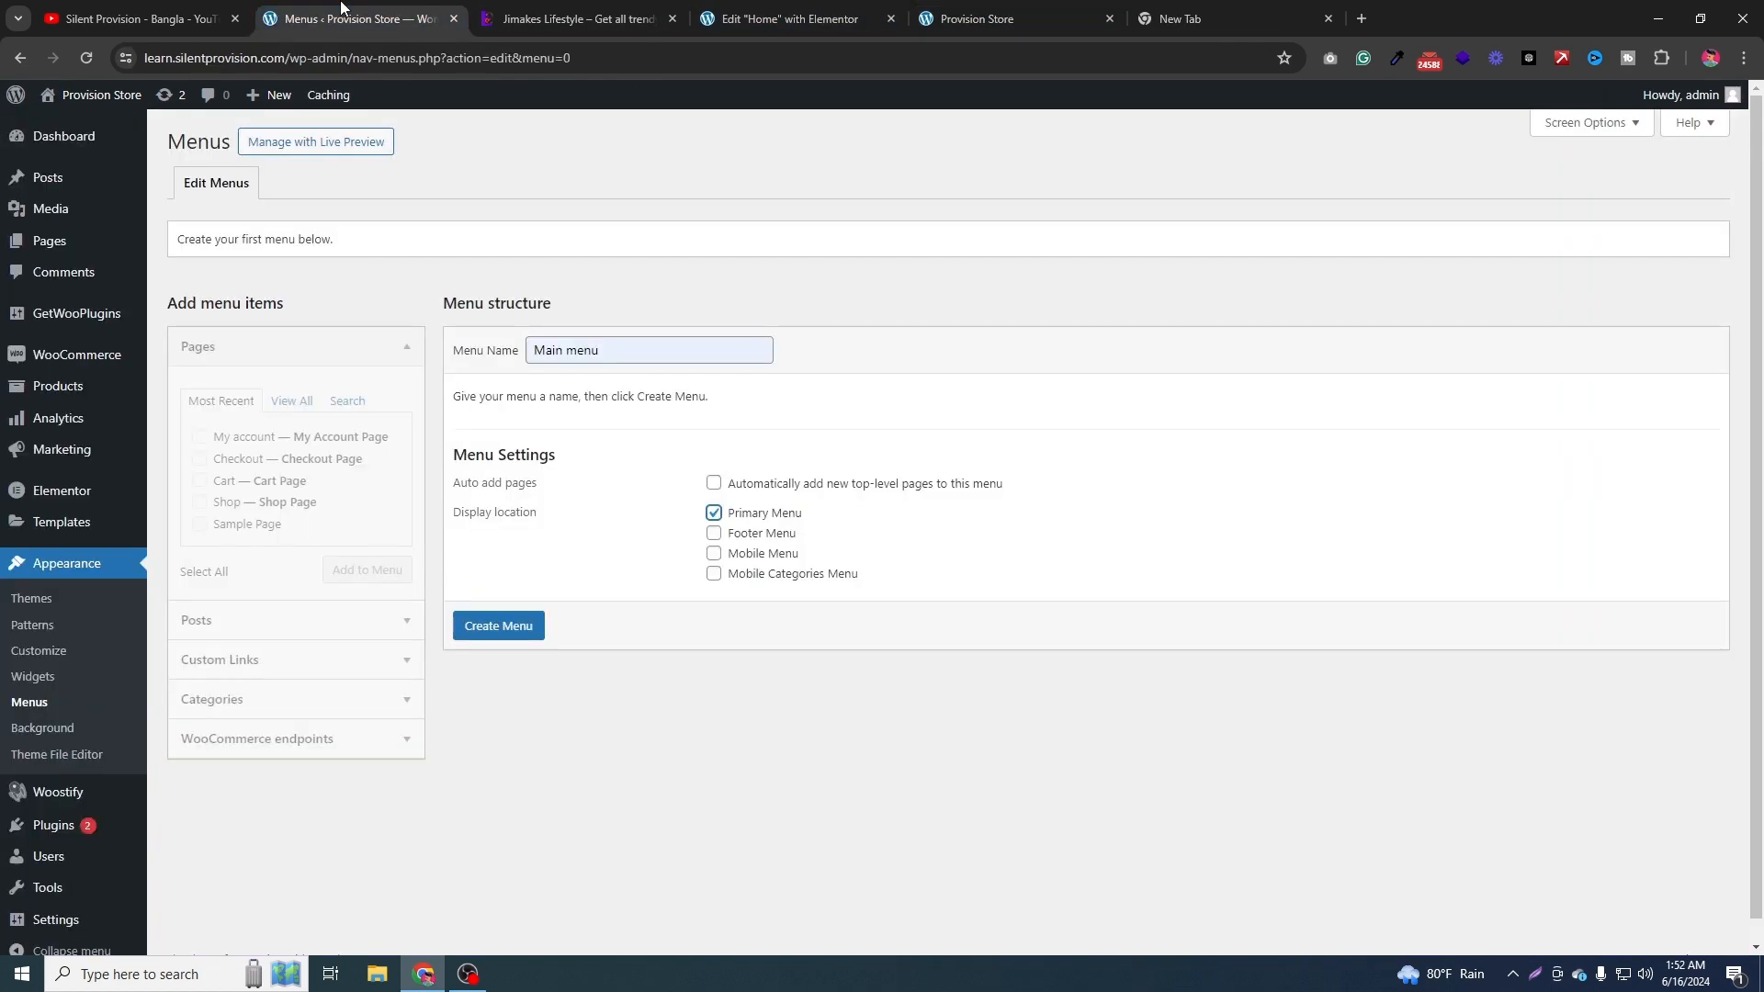
click(510, 628)
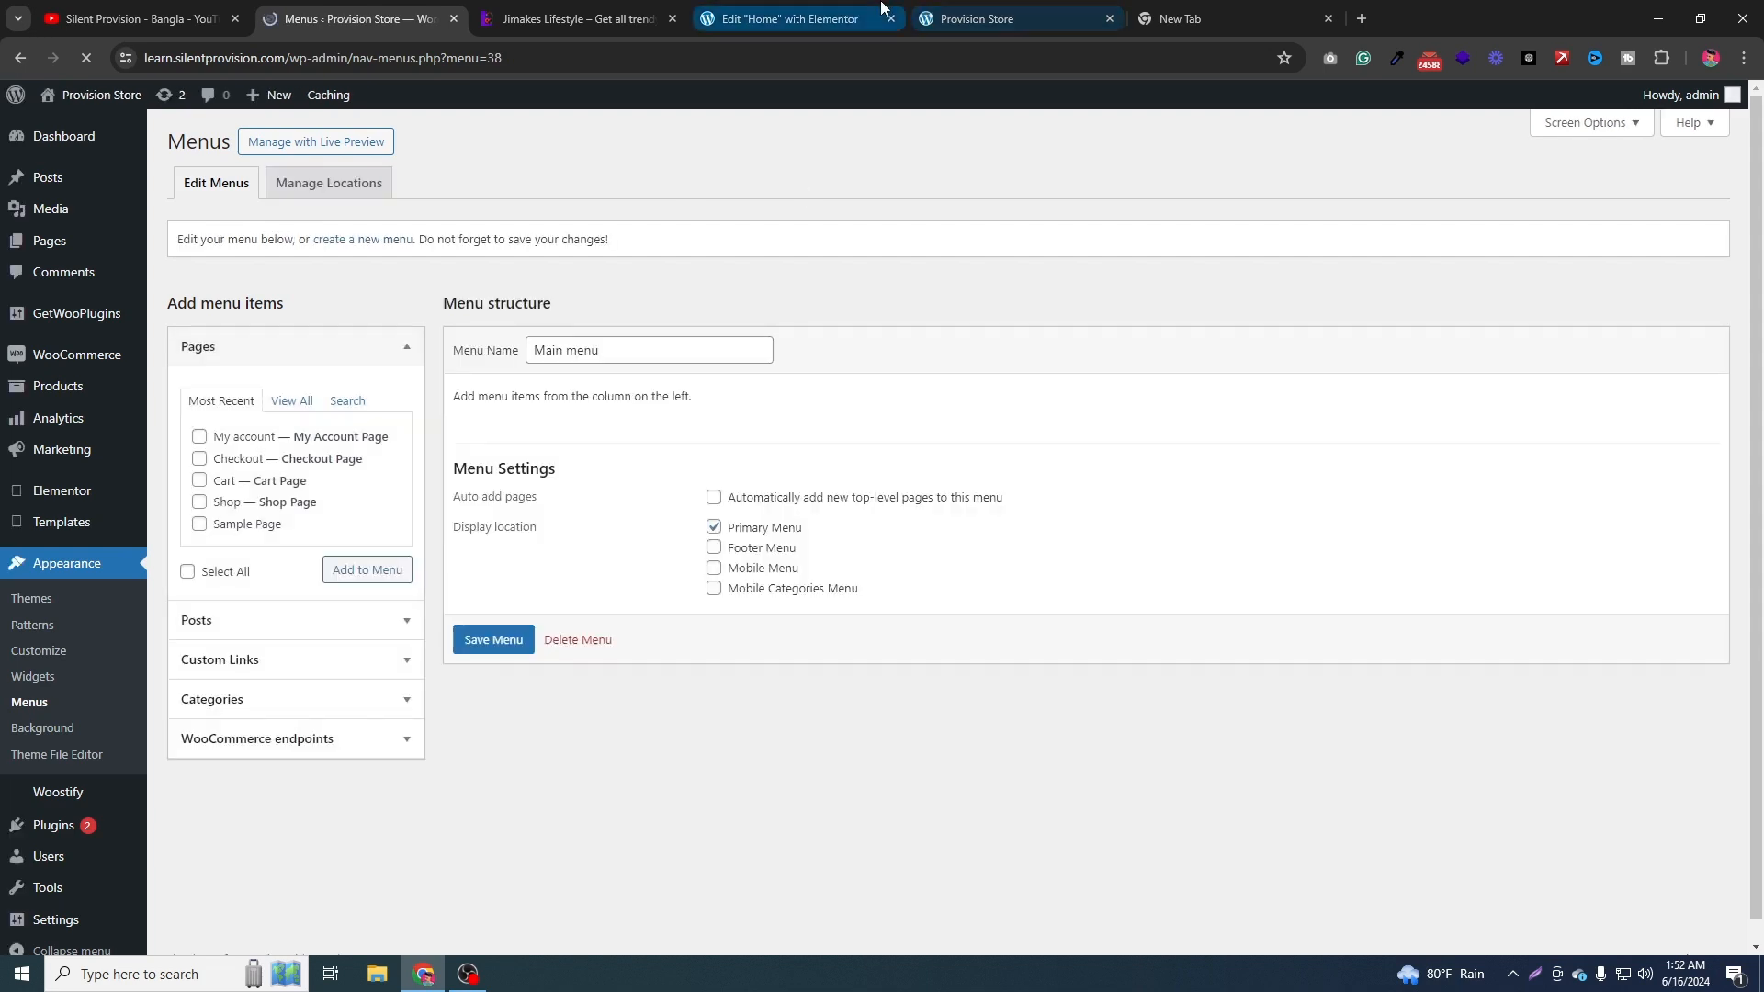
Add the Home, Checkout and Shop pages to Main menu and save the menu.
click(974, 18)
click(380, 9)
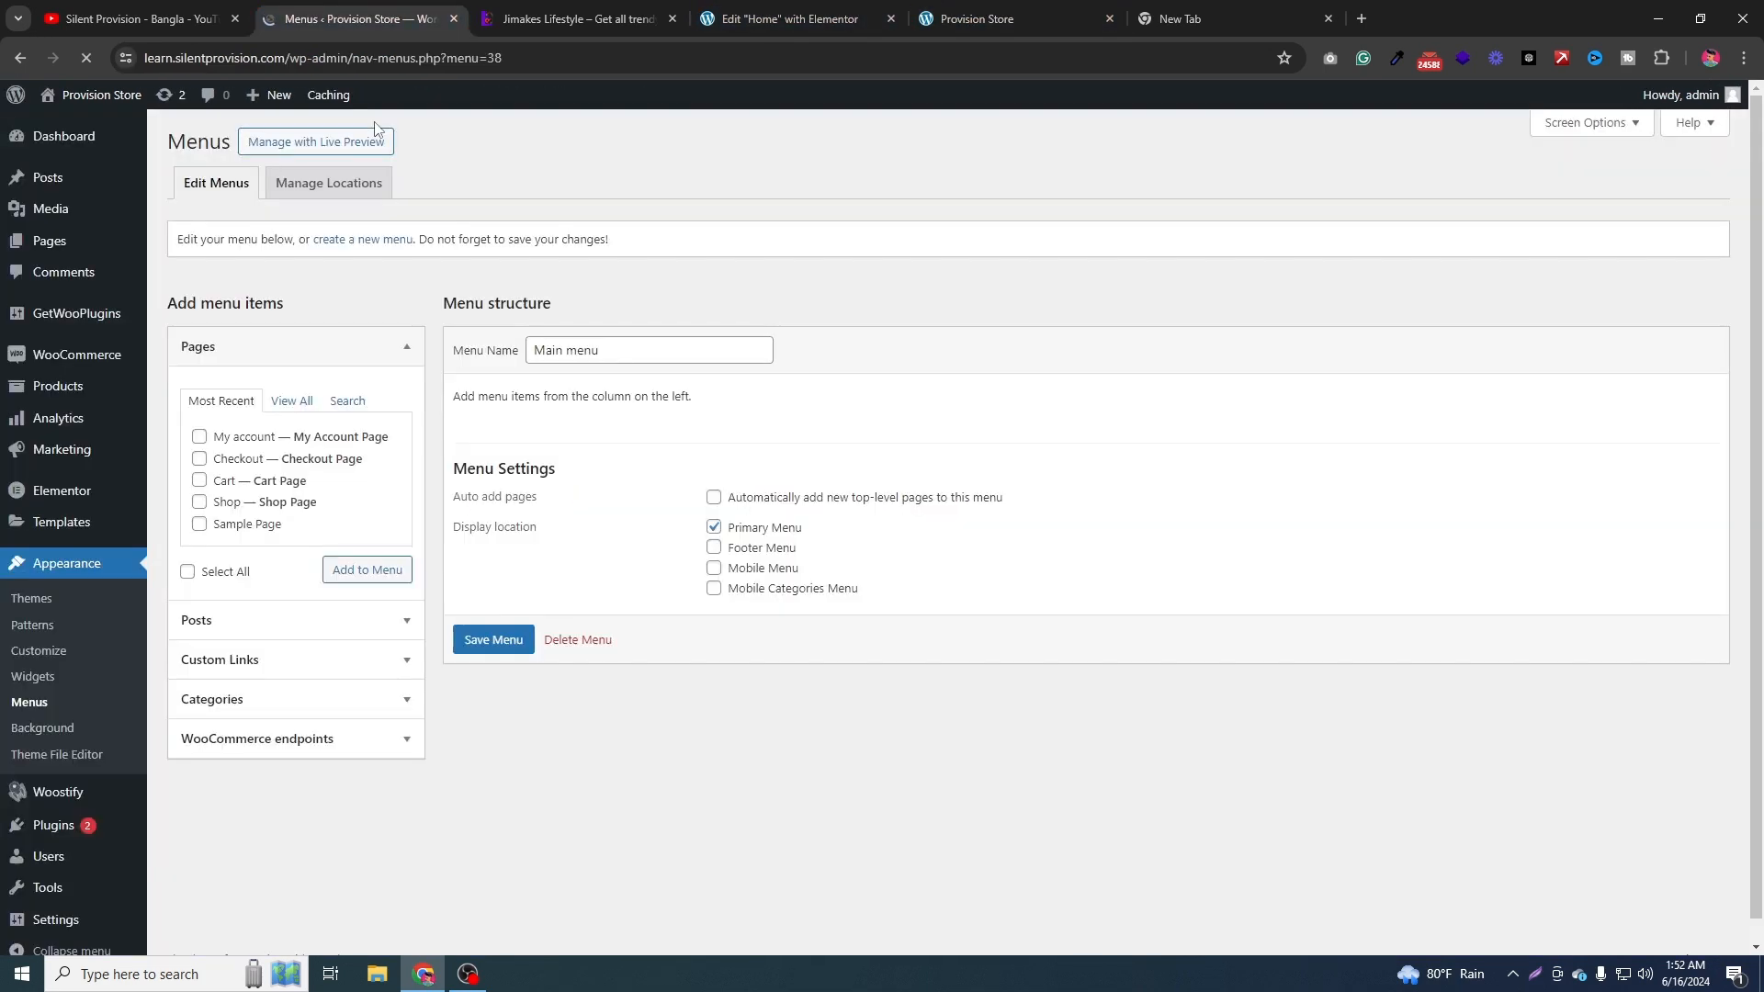
click(289, 401)
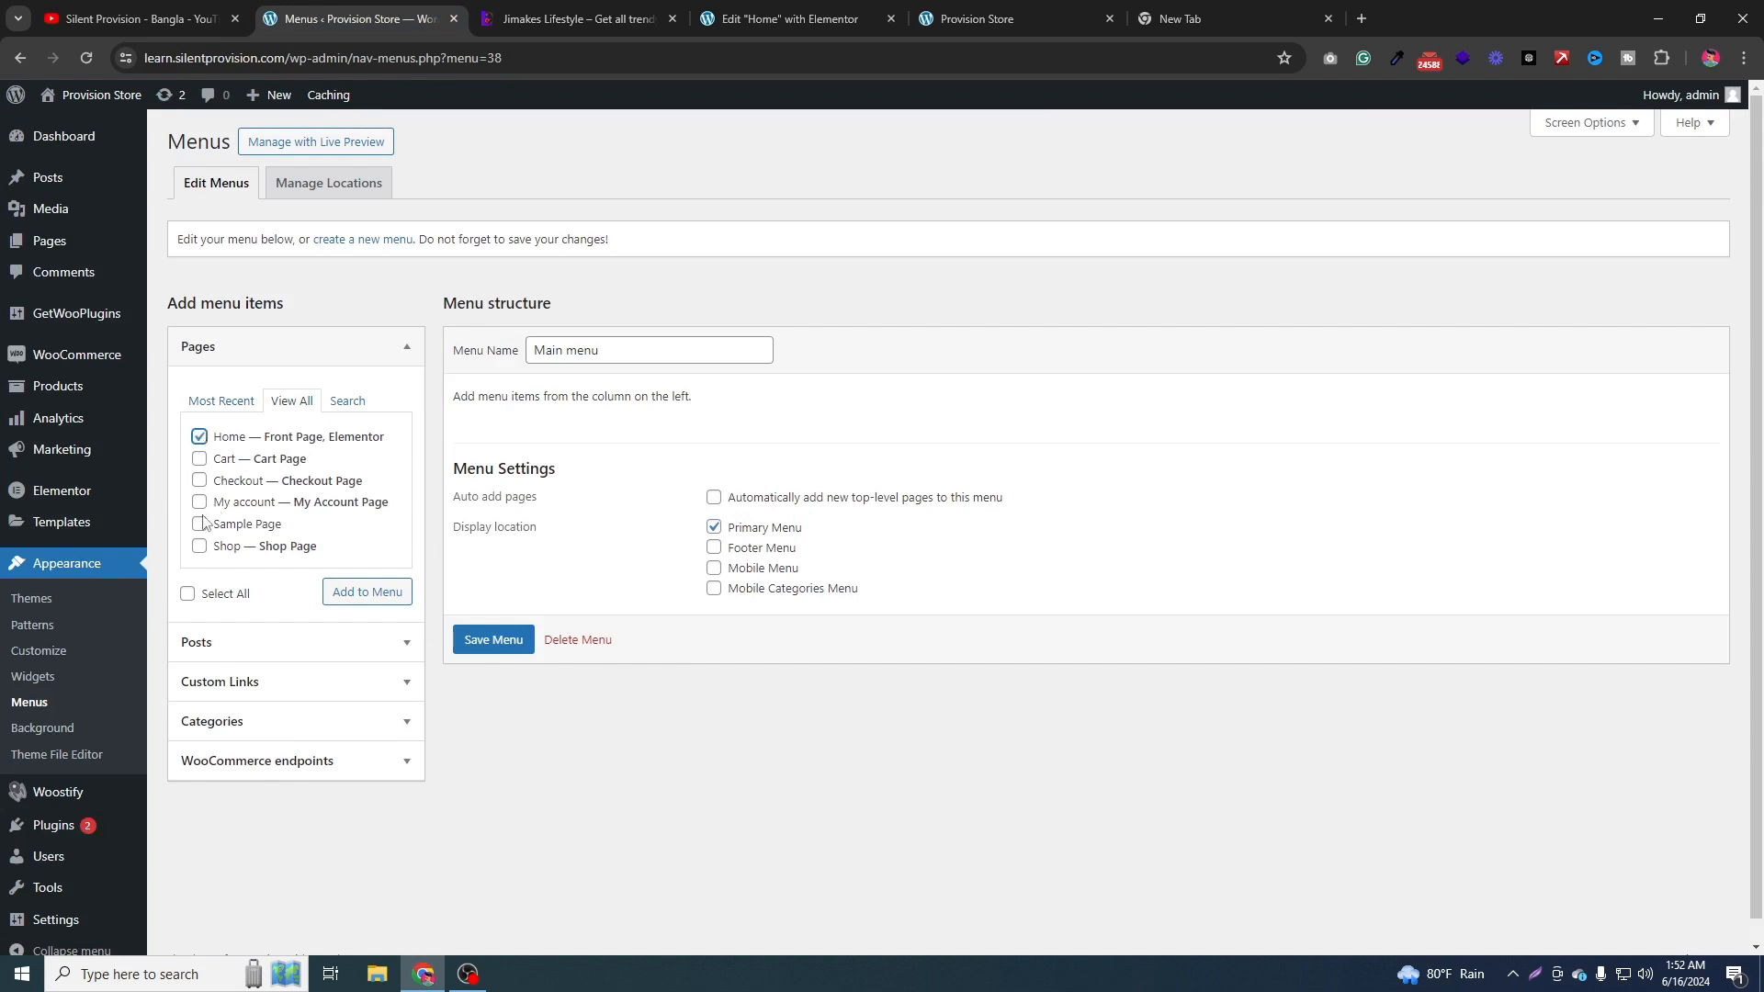
click(199, 545)
click(200, 481)
click(375, 599)
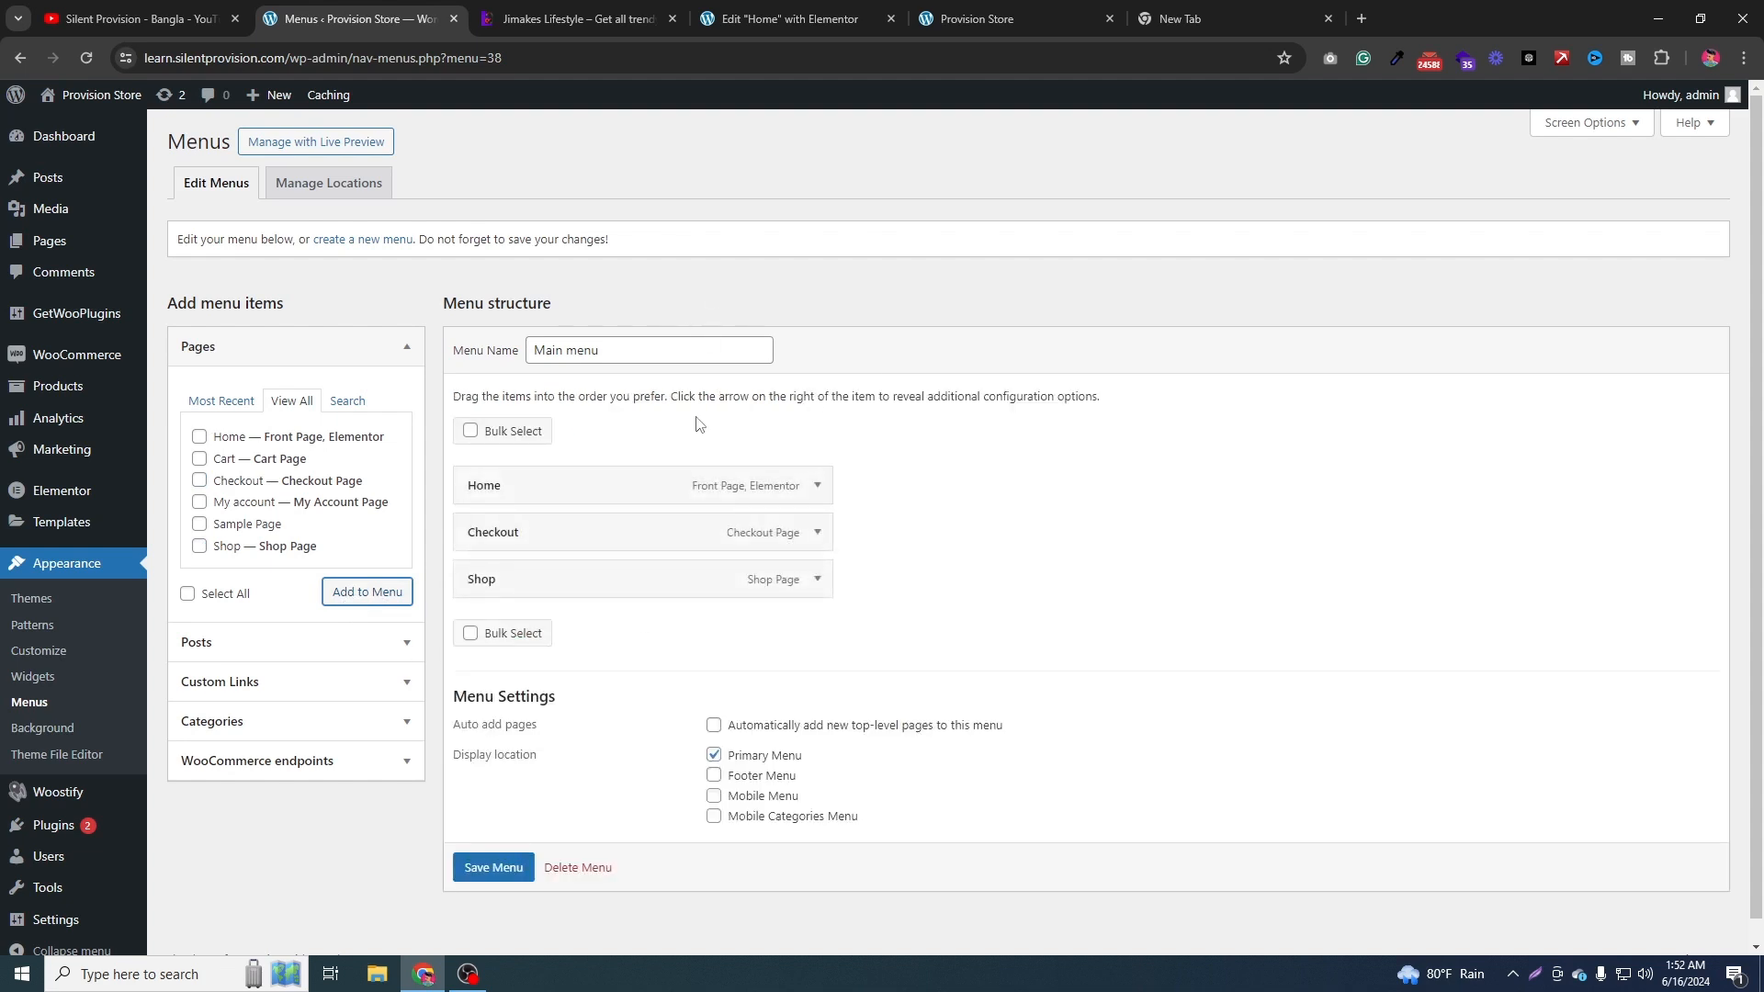
click(492, 869)
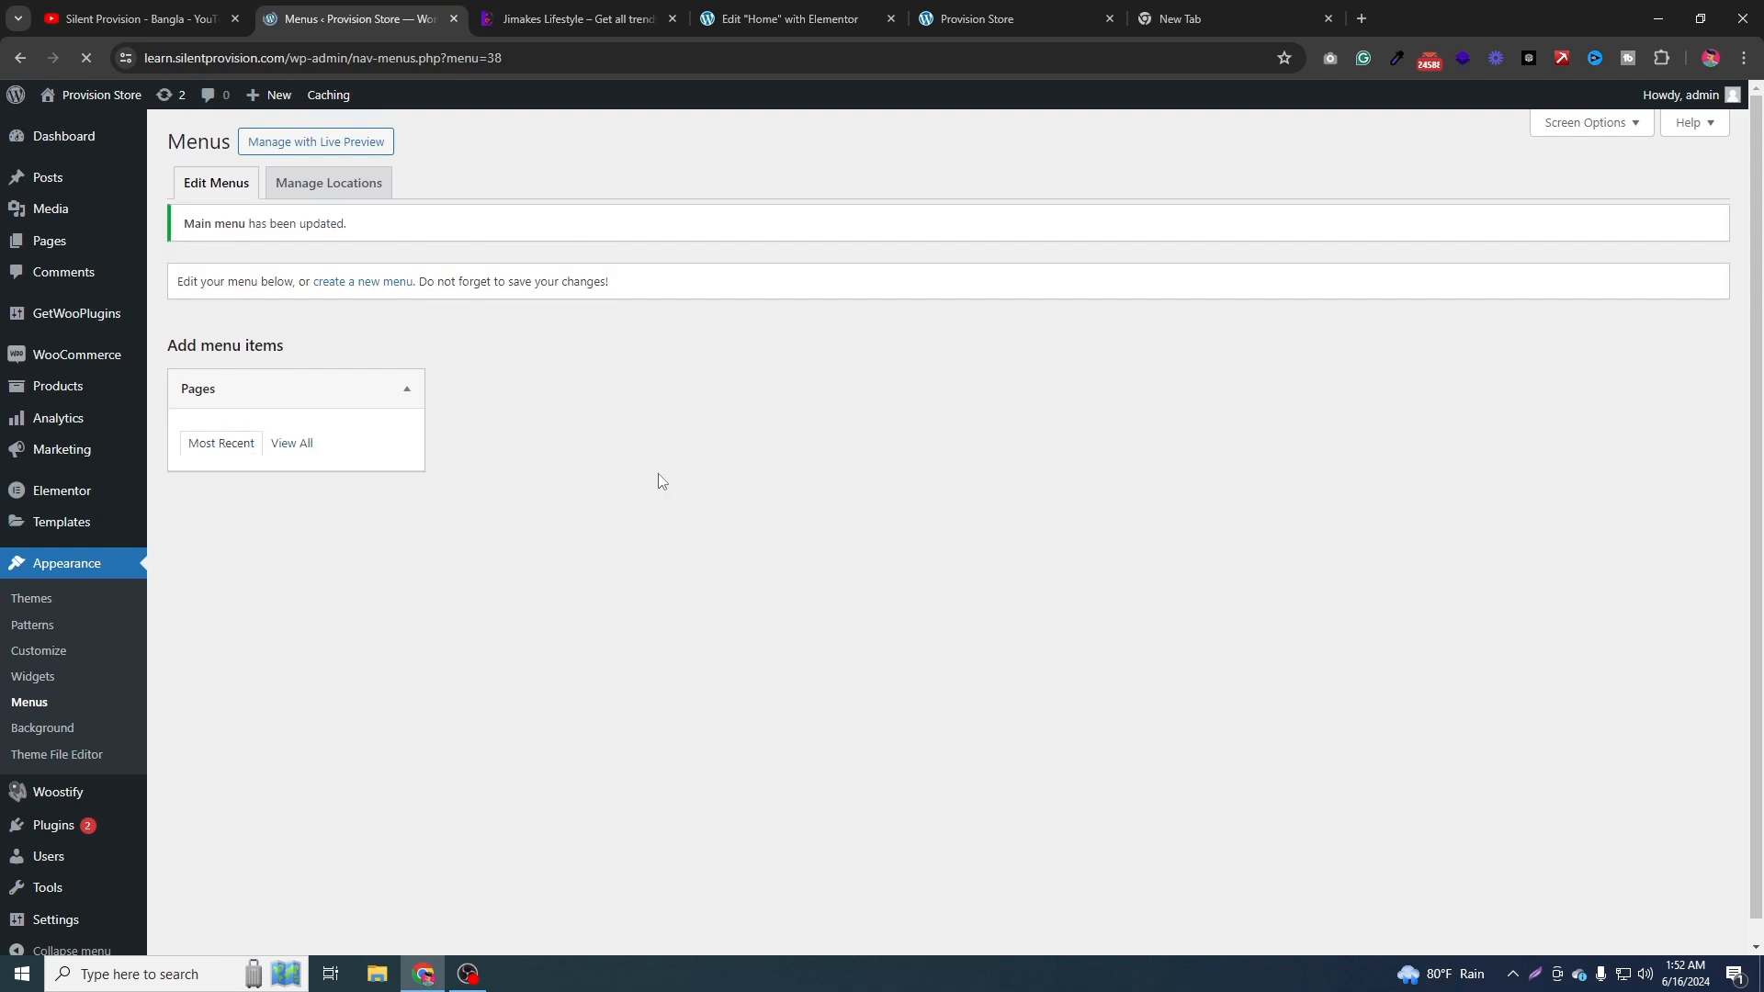
Examine the header menu on the live Provision Store homepage, view the Shop page and its sorting options, and return to Home.
click(997, 18)
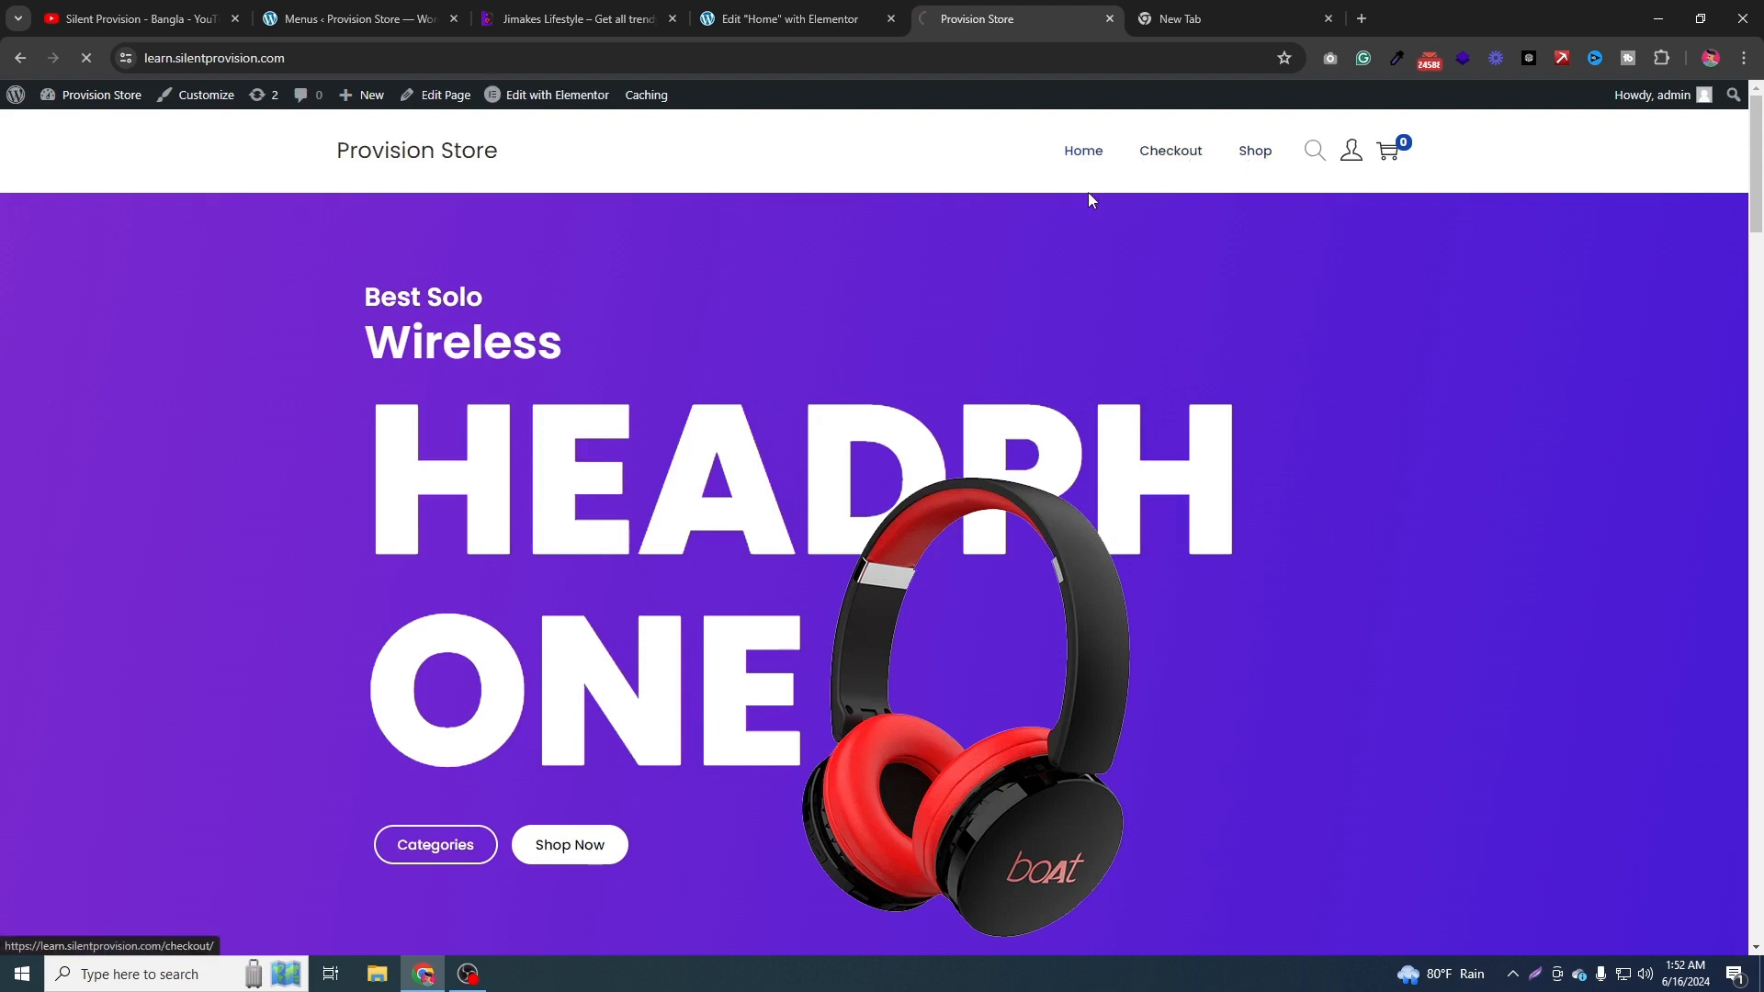
click(1255, 154)
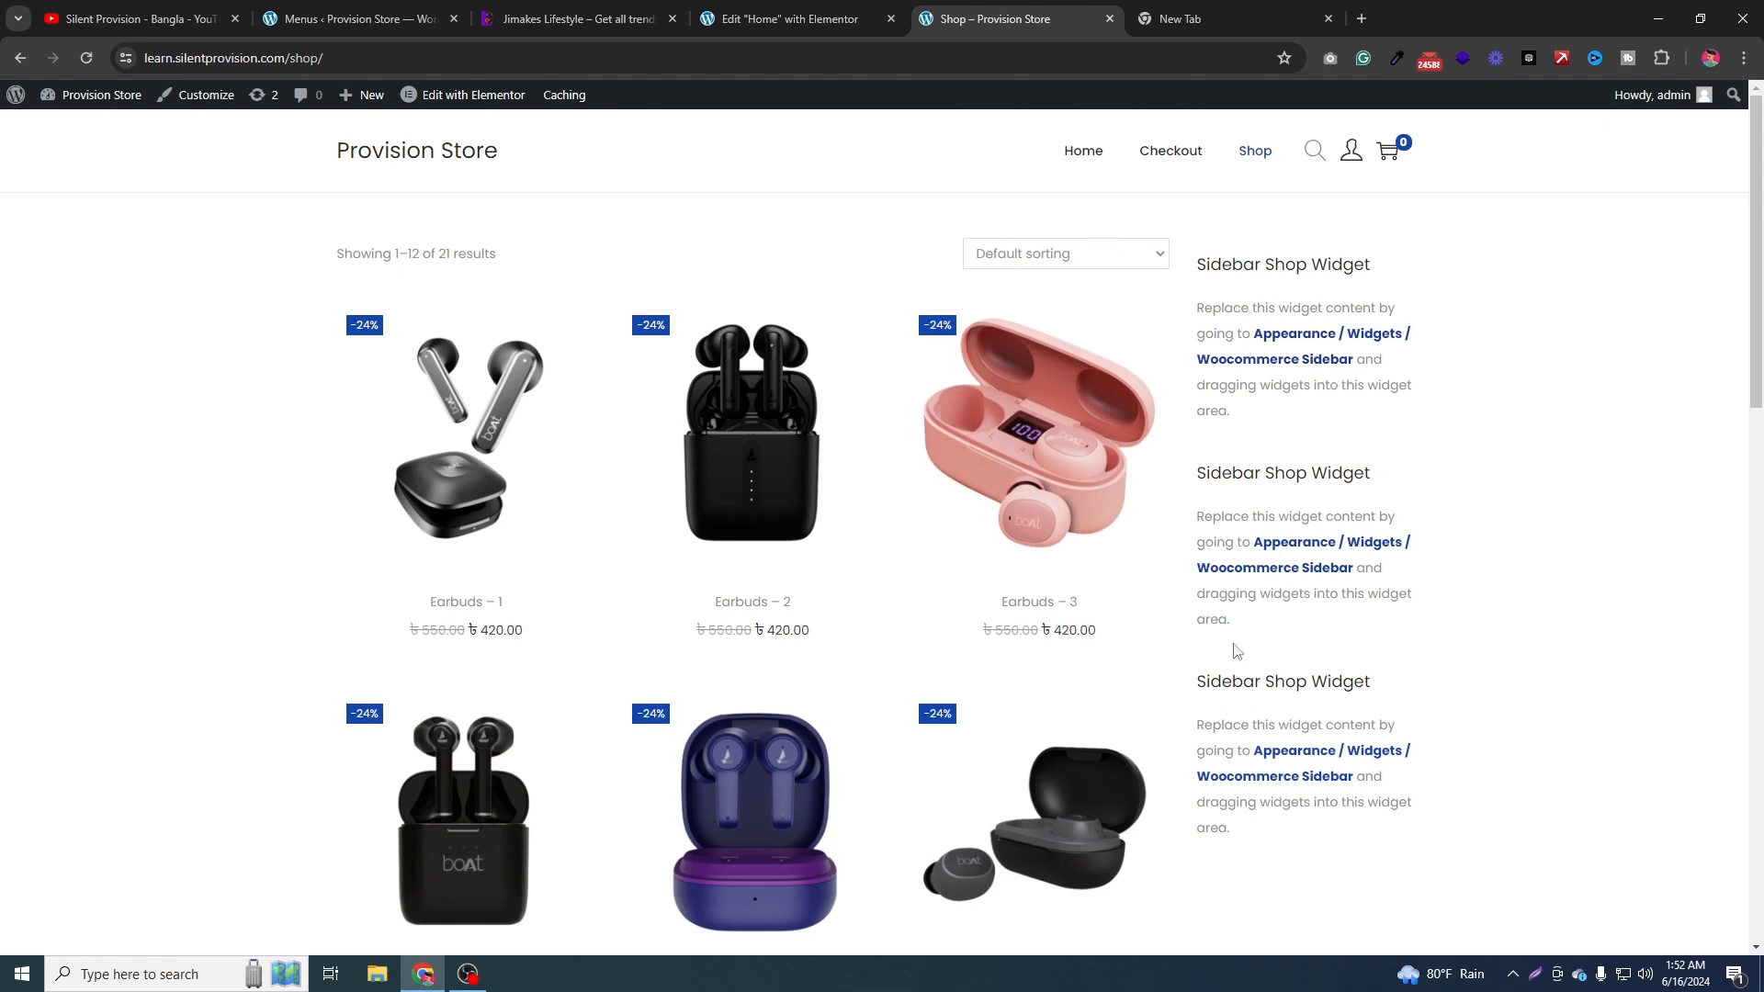
scroll(1351, 439, down, 8)
scroll(1425, 681, up, 8)
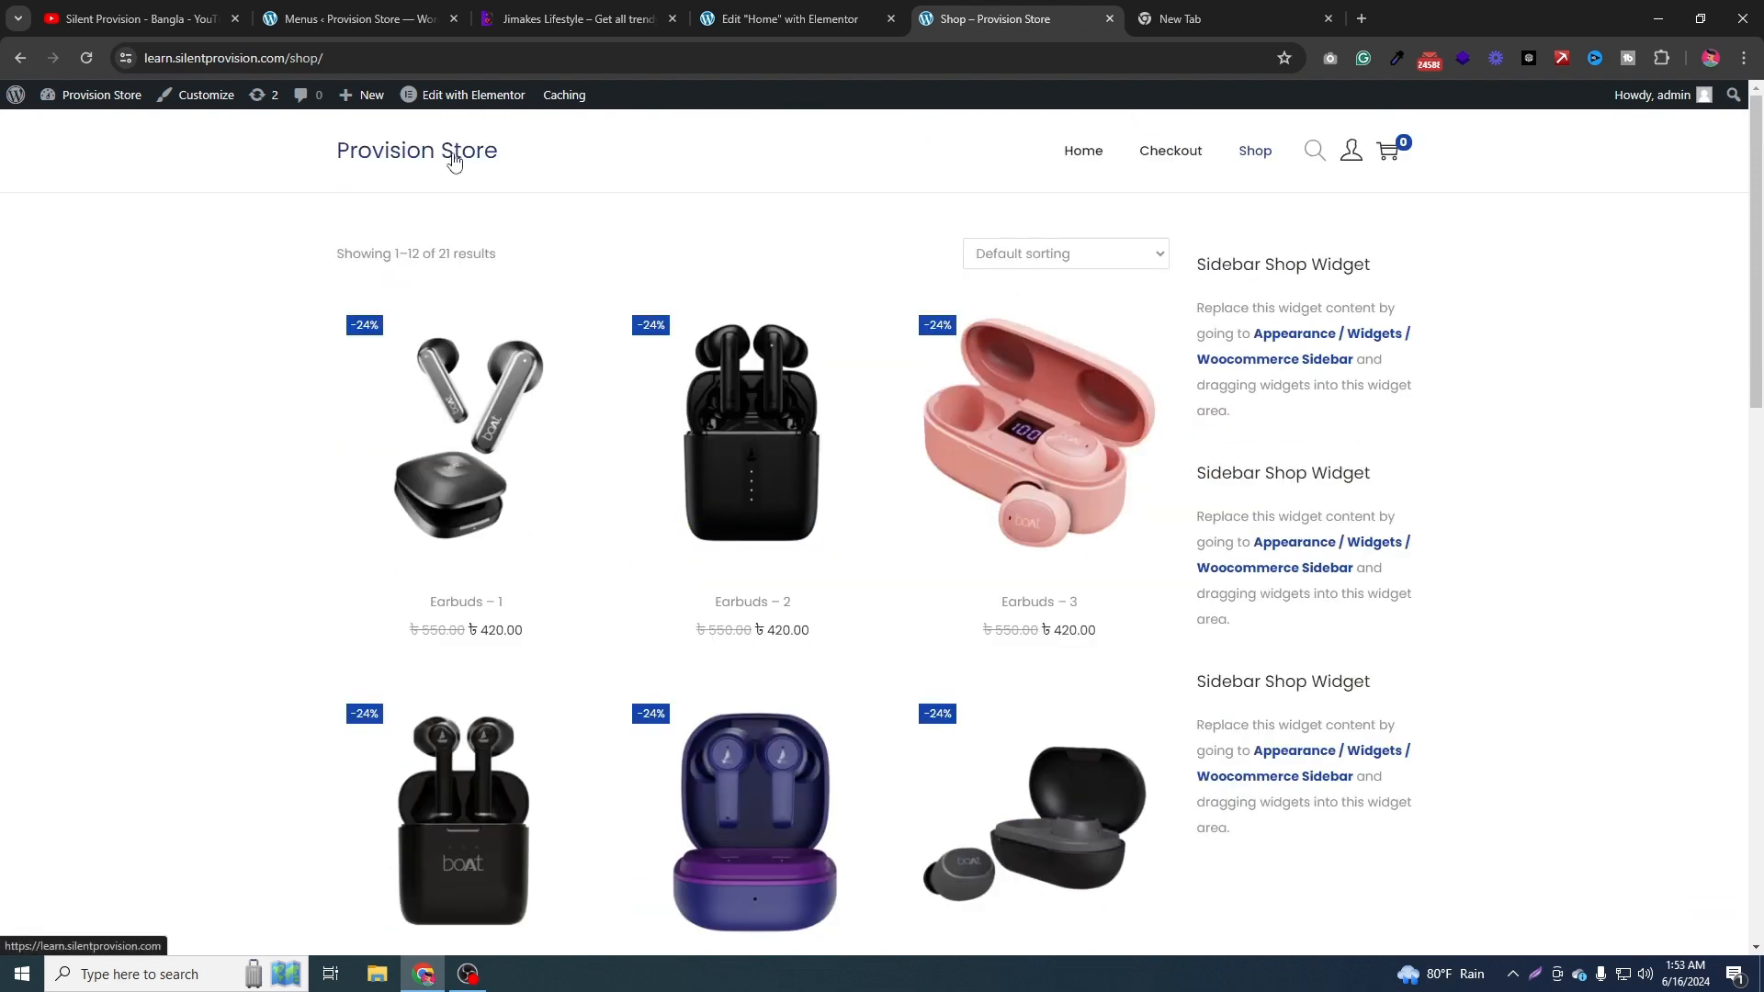
click(1065, 257)
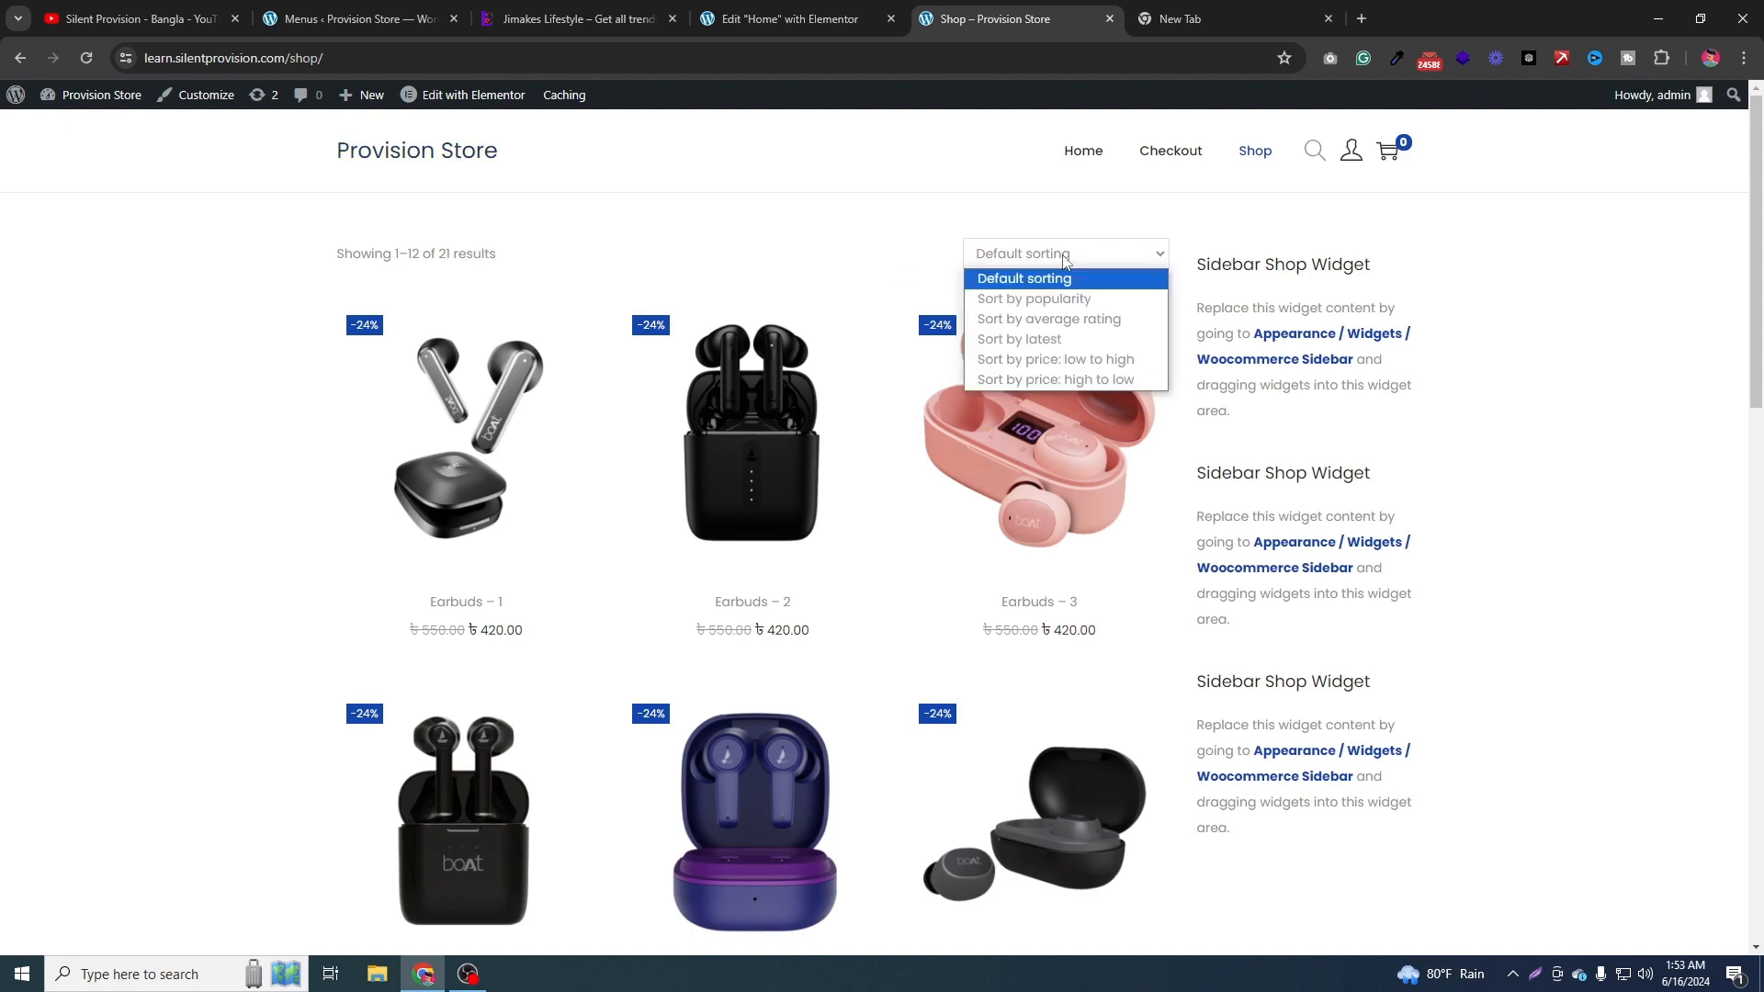
click(434, 168)
click(1085, 154)
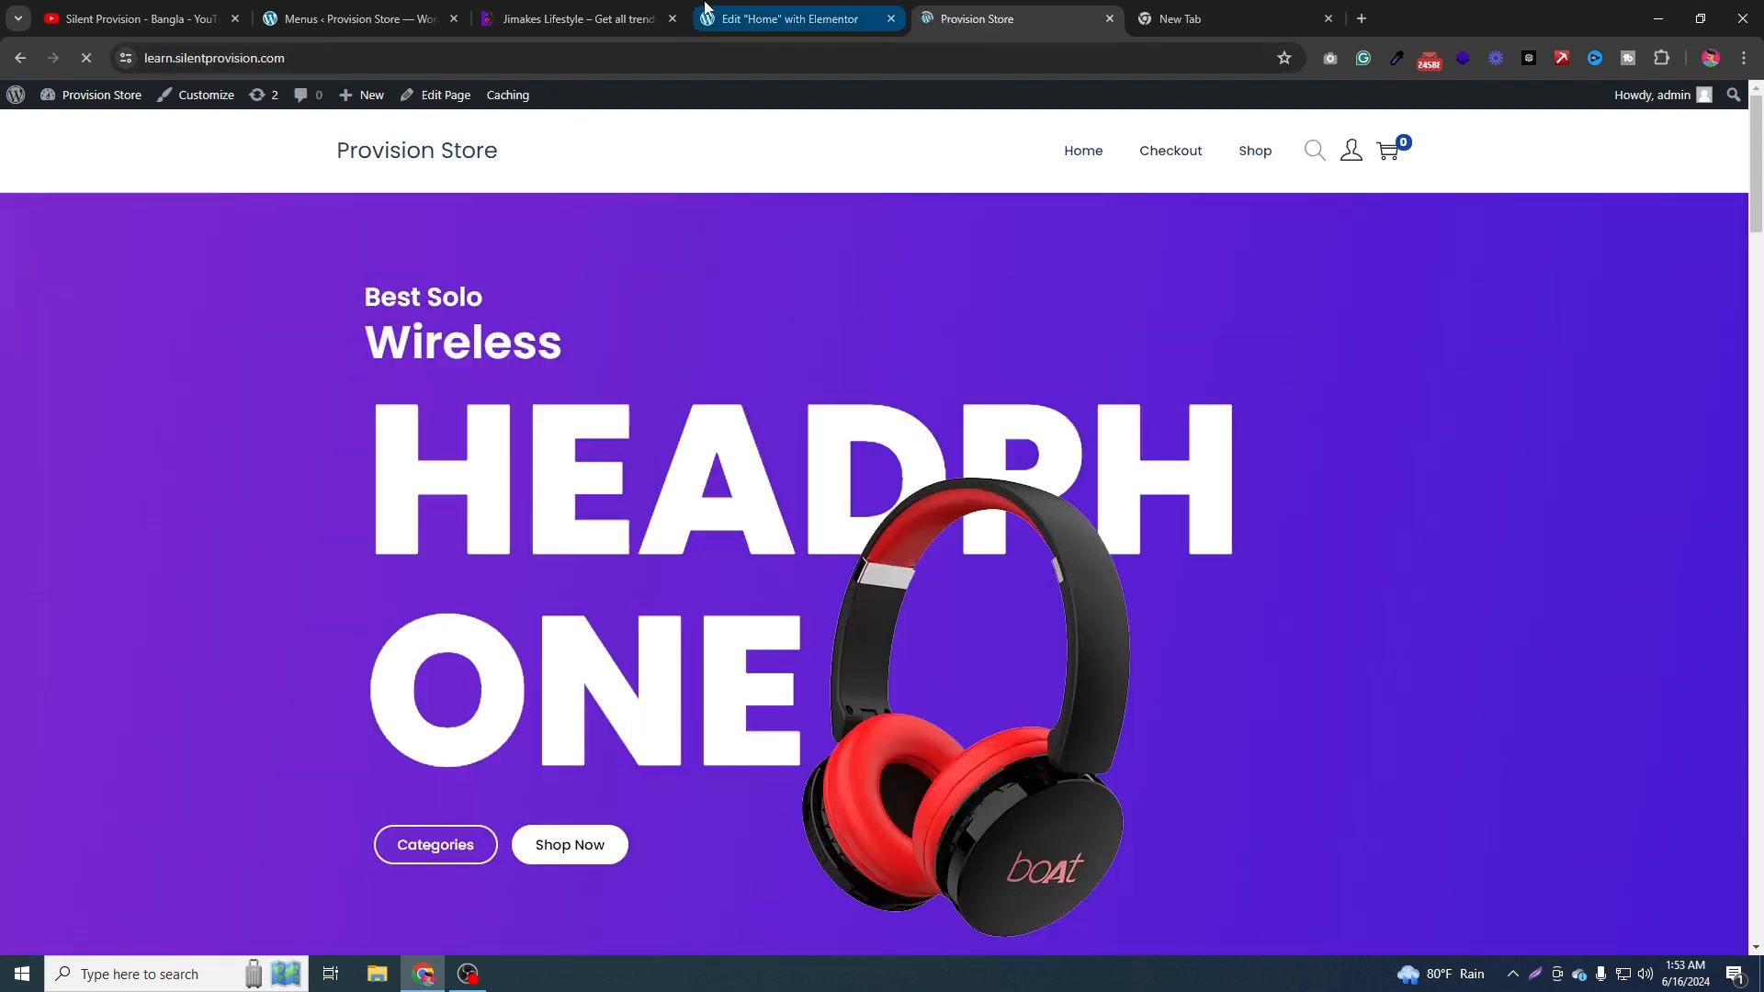
Examine the First Sale banner and Latest Earbuds section of the Jimakes reference site and return to the Provision Store homepage.
click(565, 11)
scroll(1178, 615, up, 15)
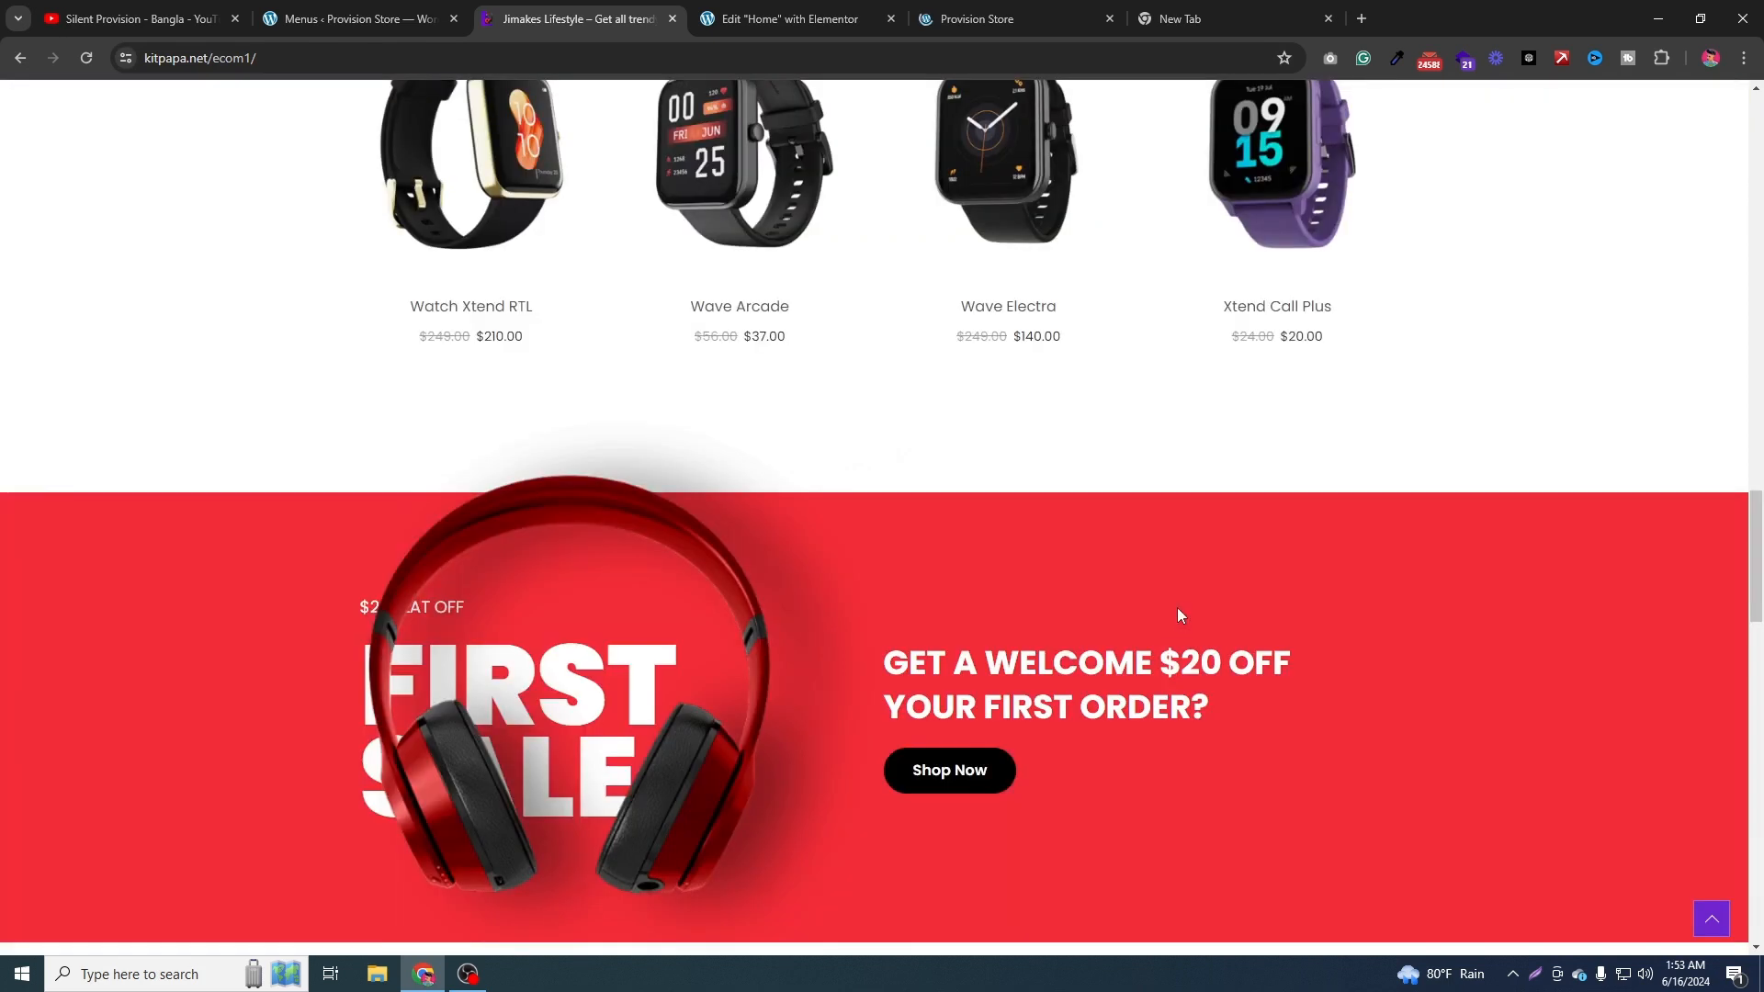
scroll(735, 555, down, 7)
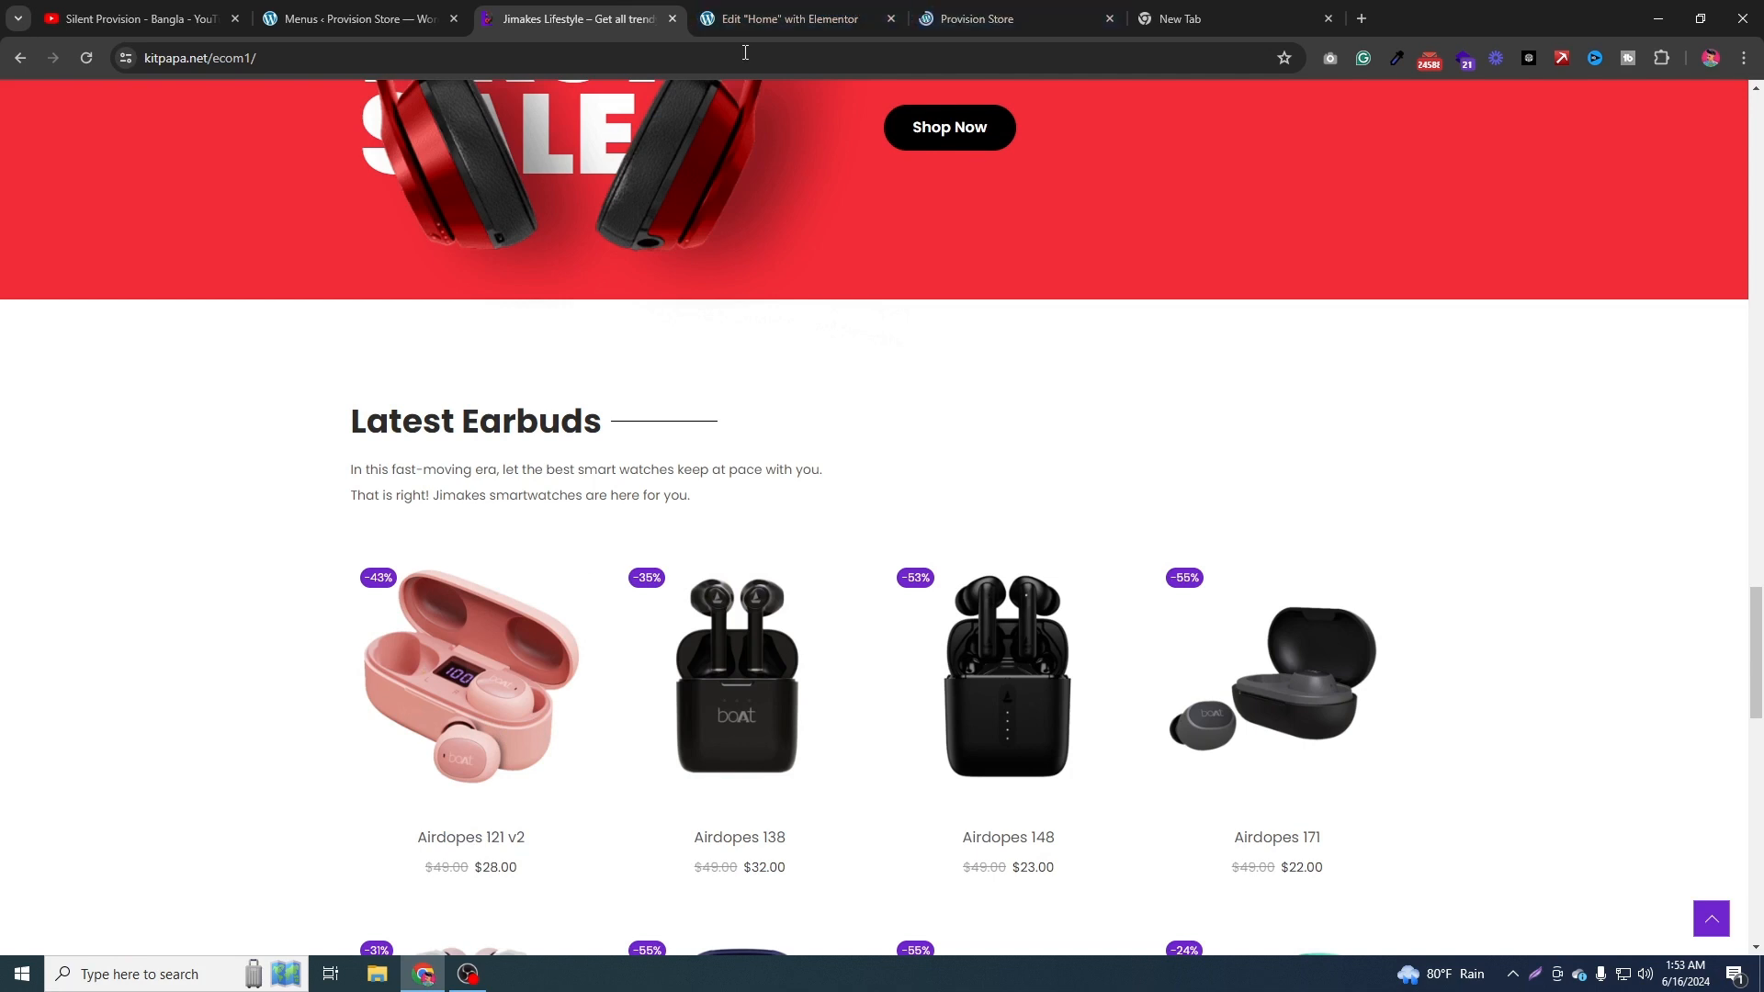
click(976, 19)
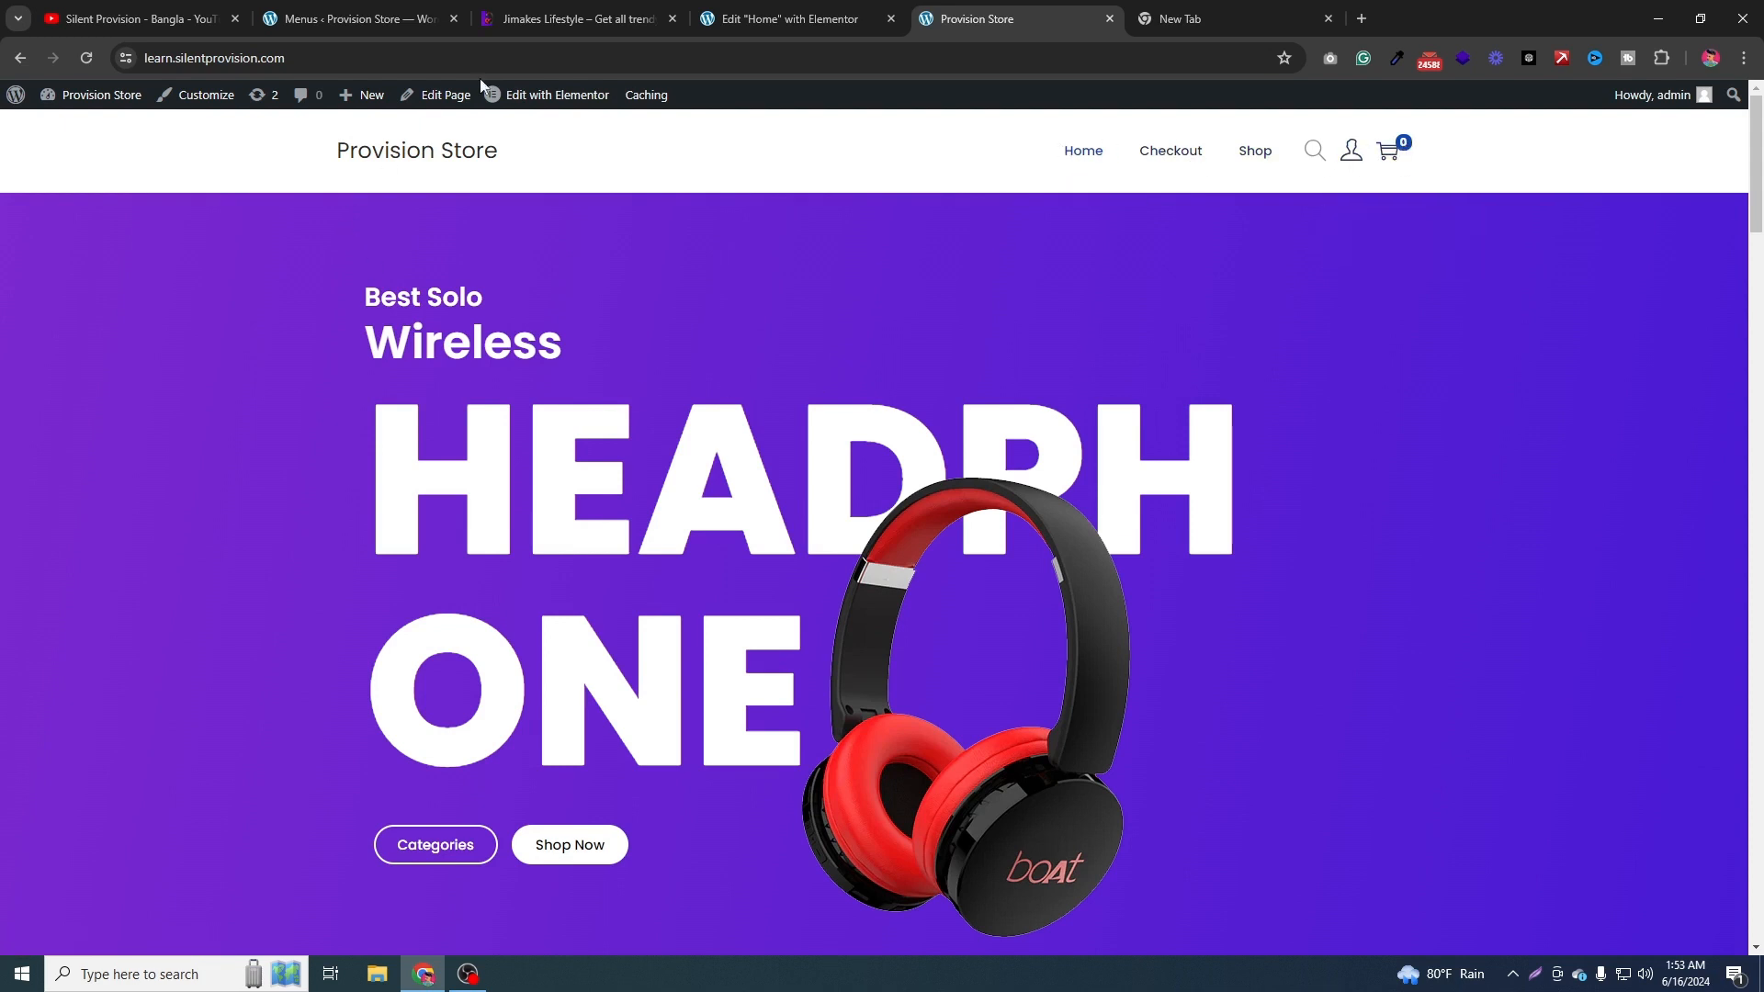
Open the theme customizer in a new browser tab and go to its Color settings.
click(297, 10)
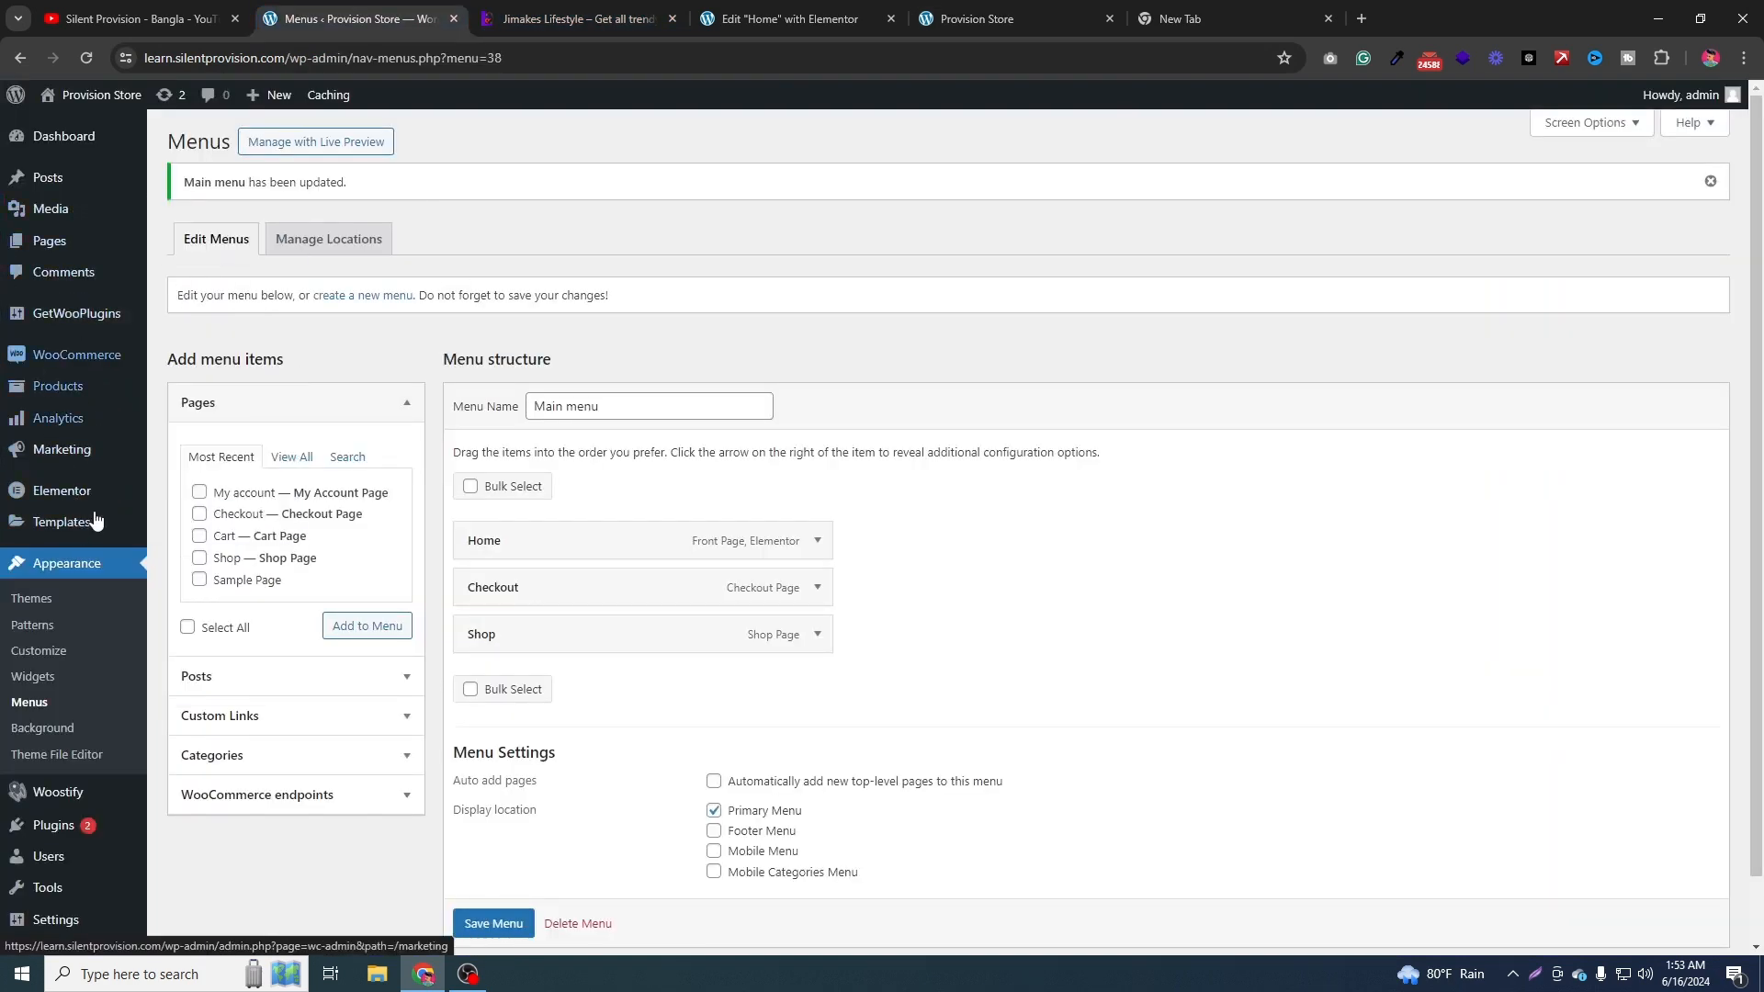
right_click(28, 653)
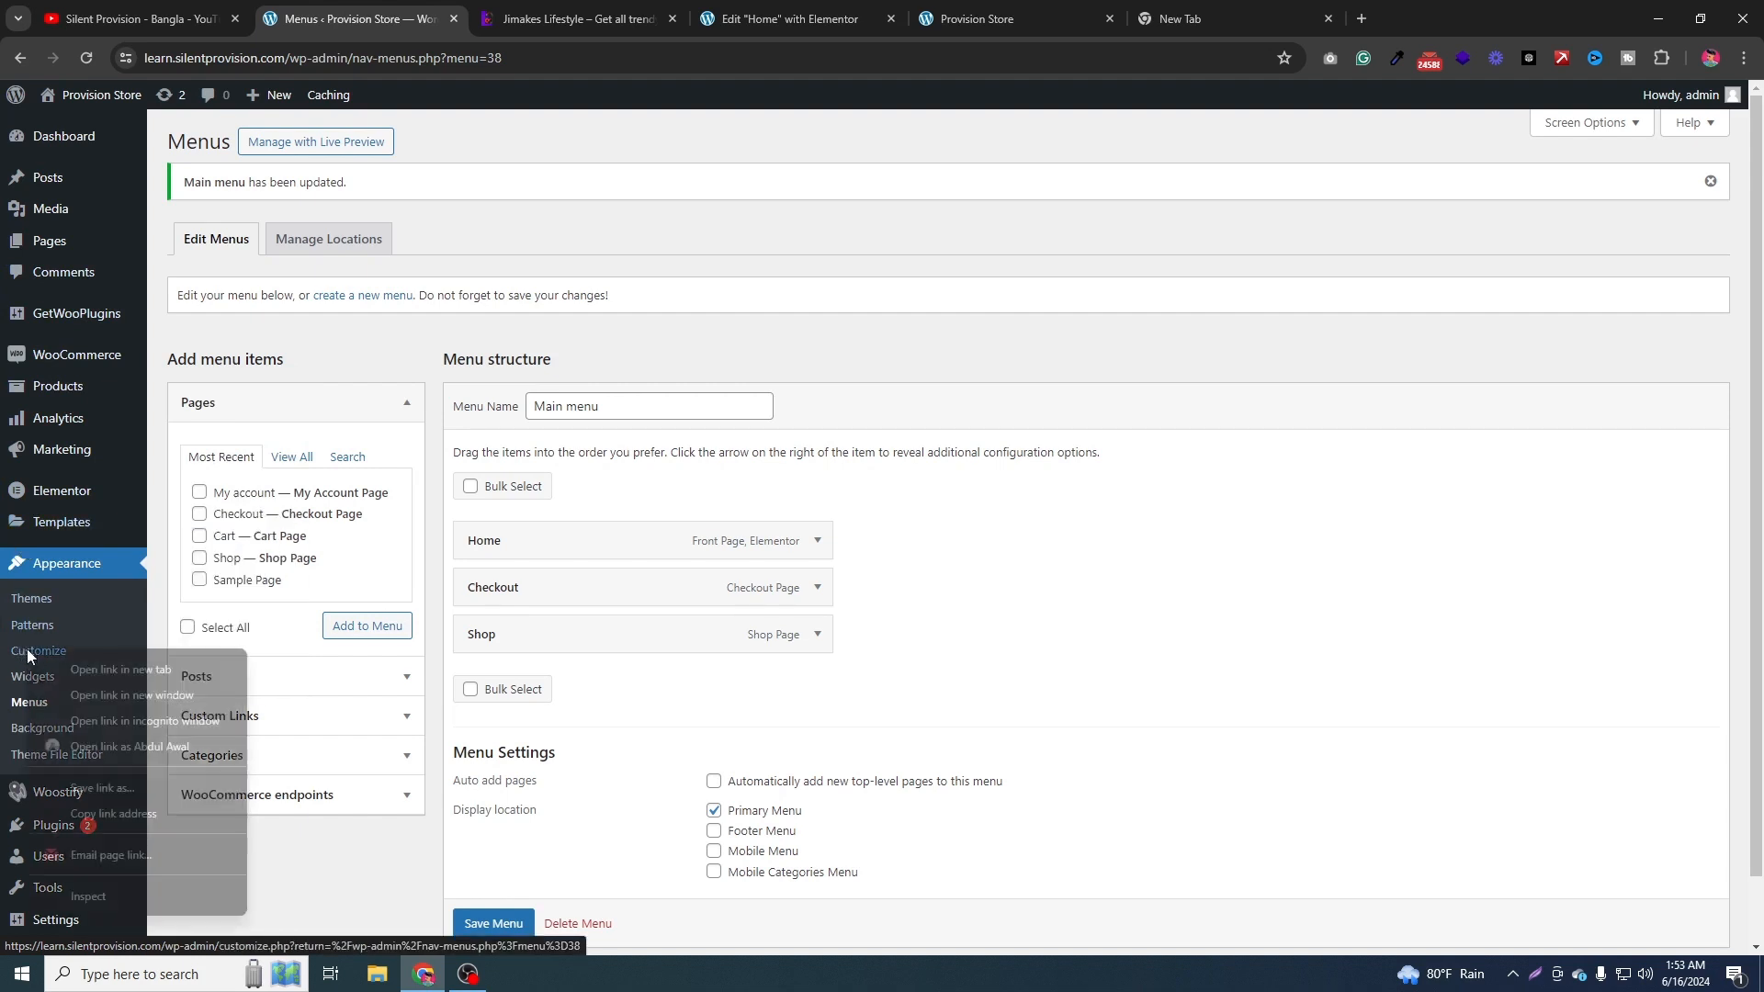
click(114, 674)
click(613, 11)
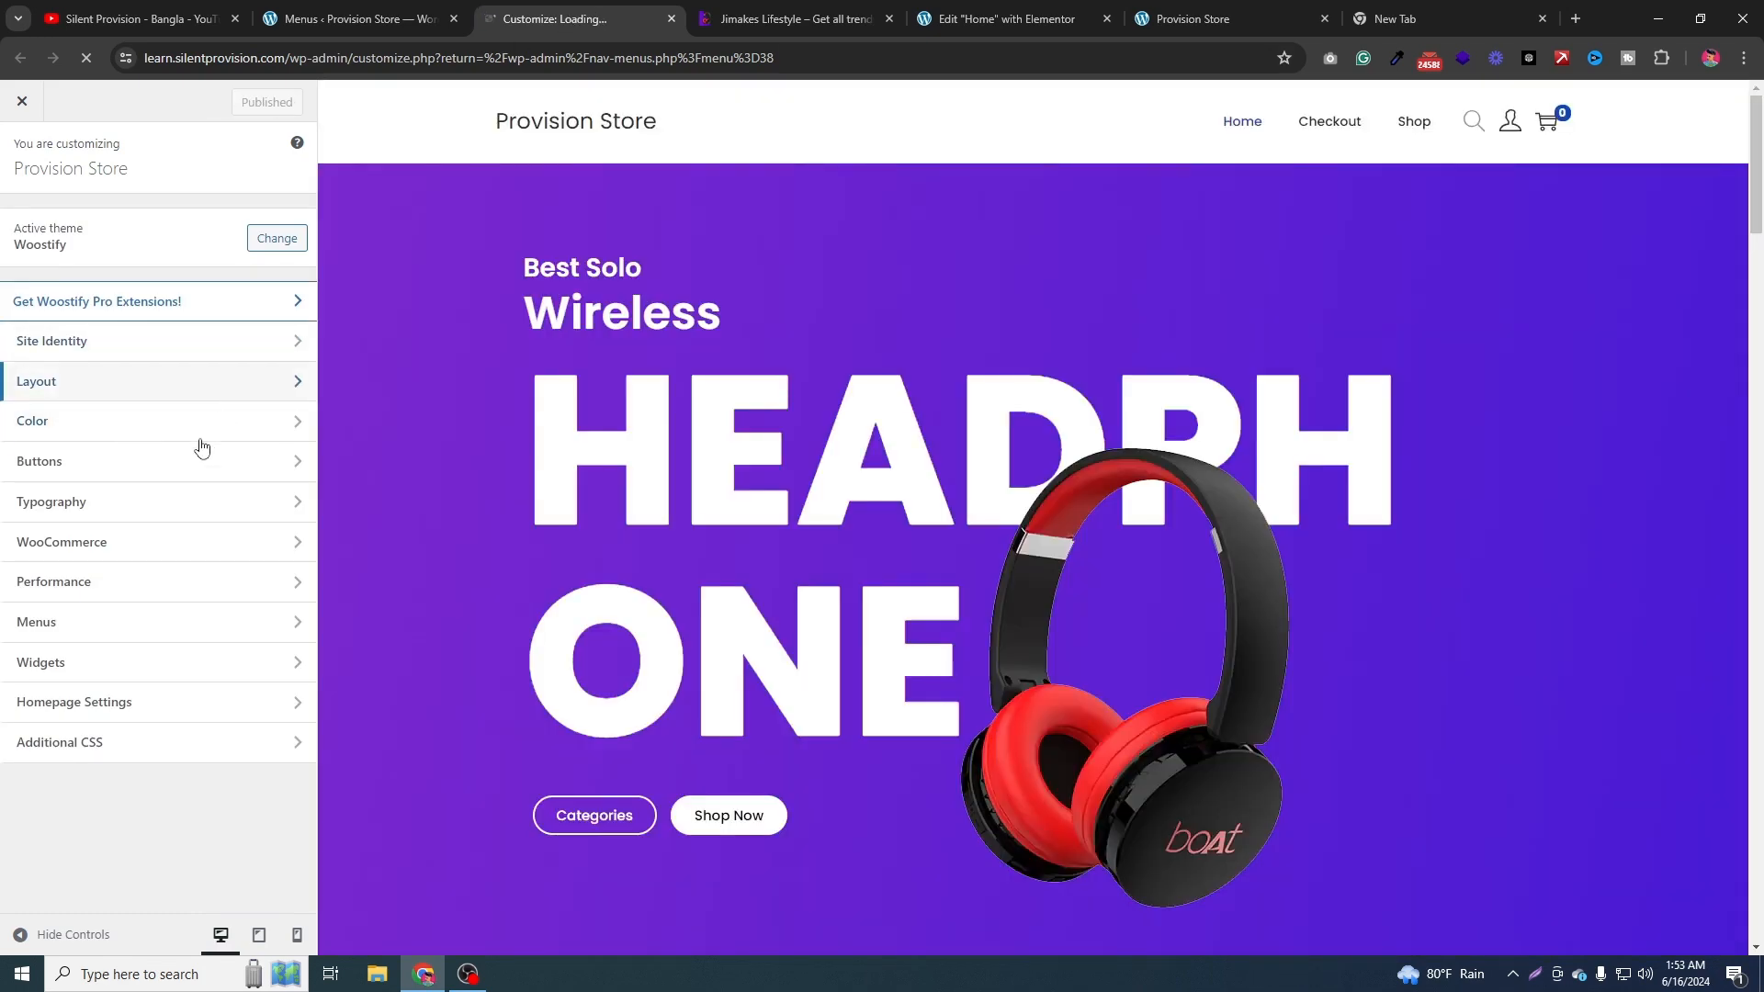
click(118, 431)
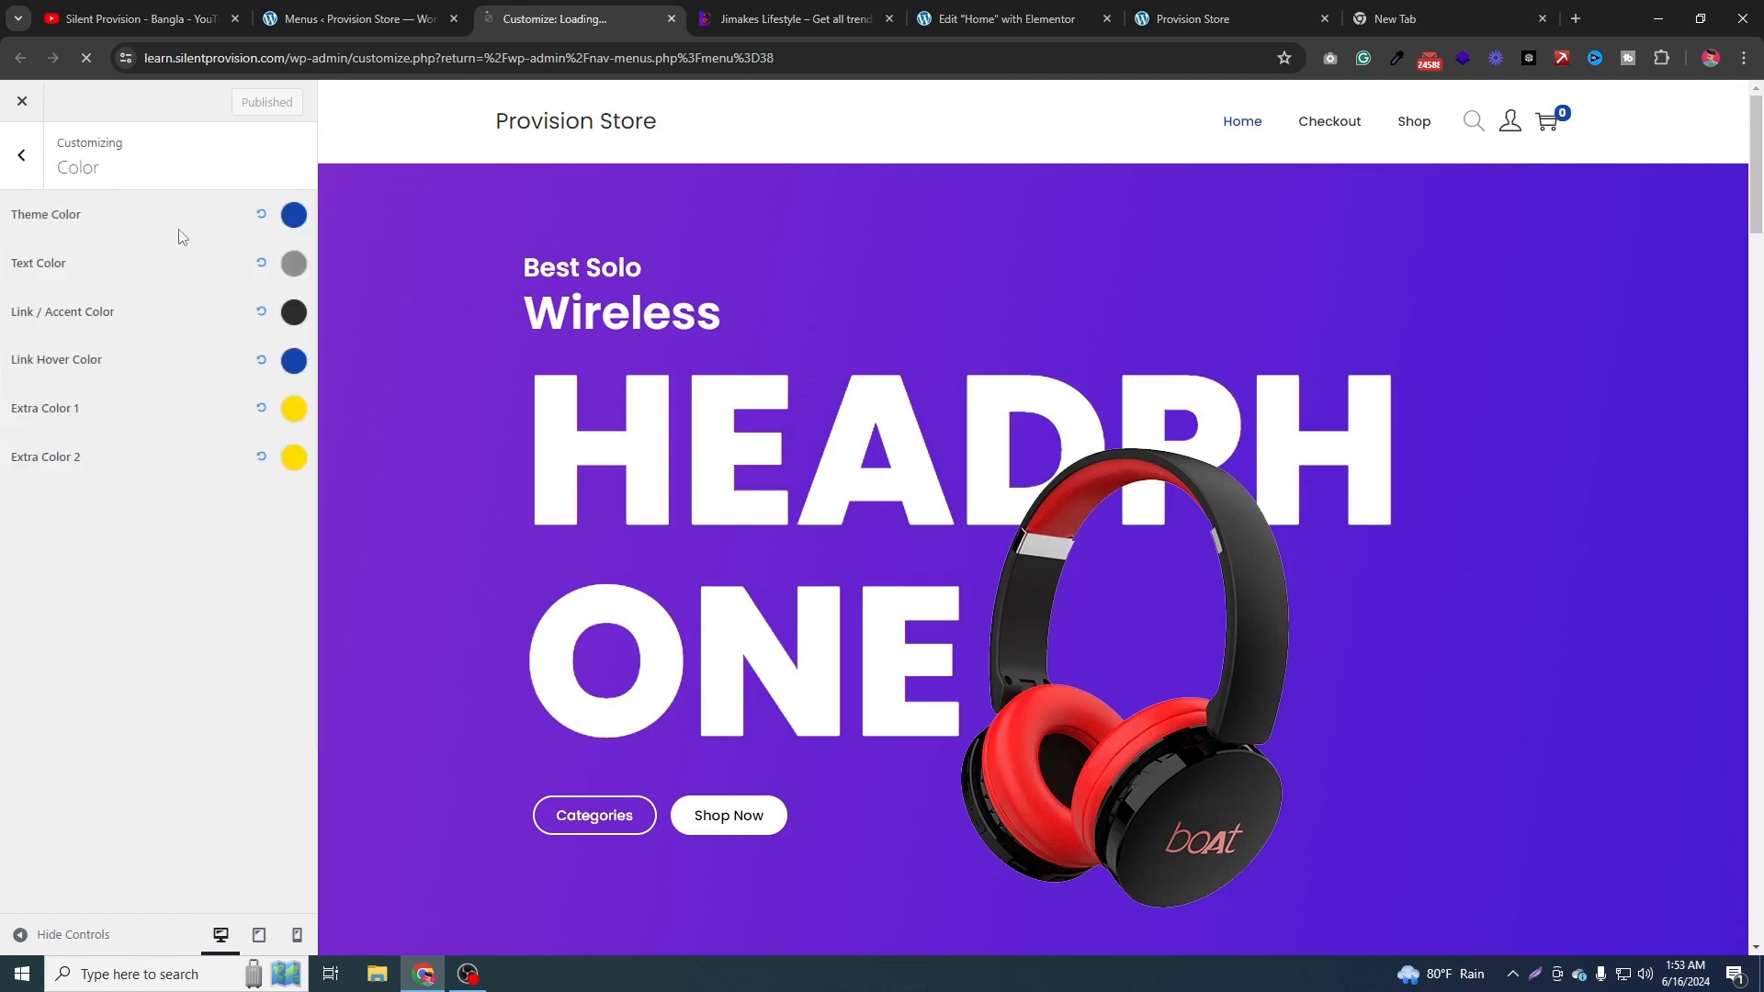
Set the theme color to #7627D0, sampled from the purple background of the homepage hero banner.
click(294, 215)
drag(182, 381, 237, 391)
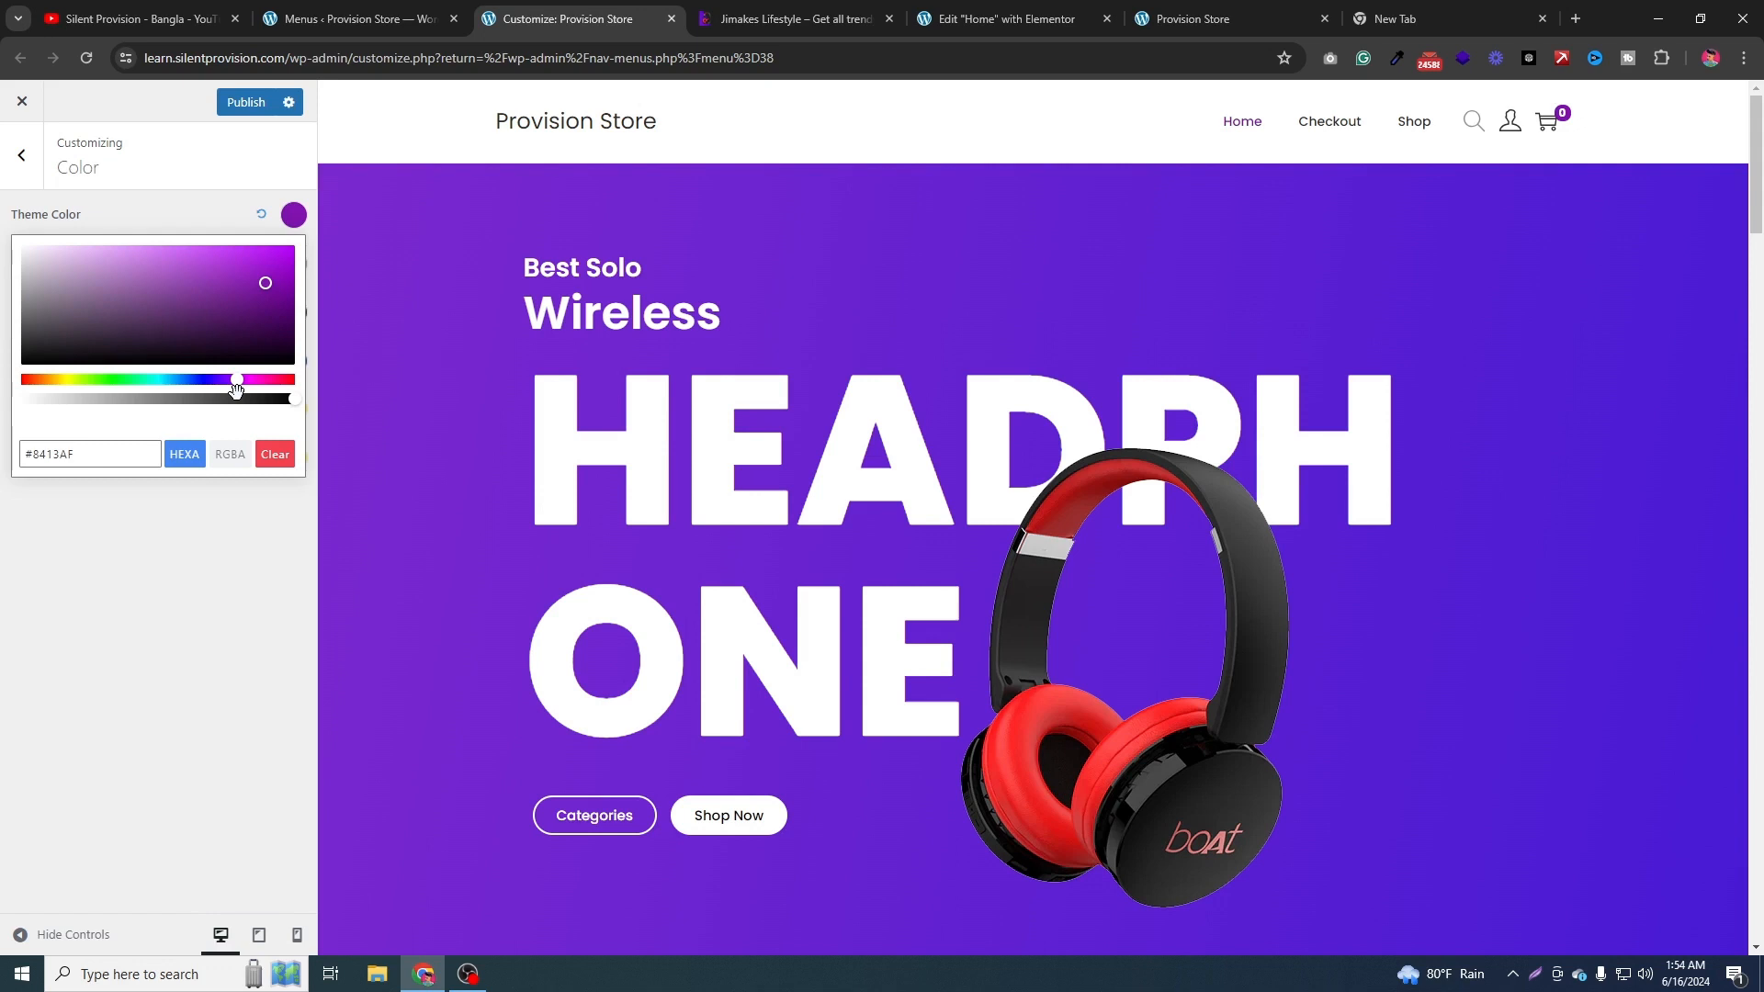
click(1397, 58)
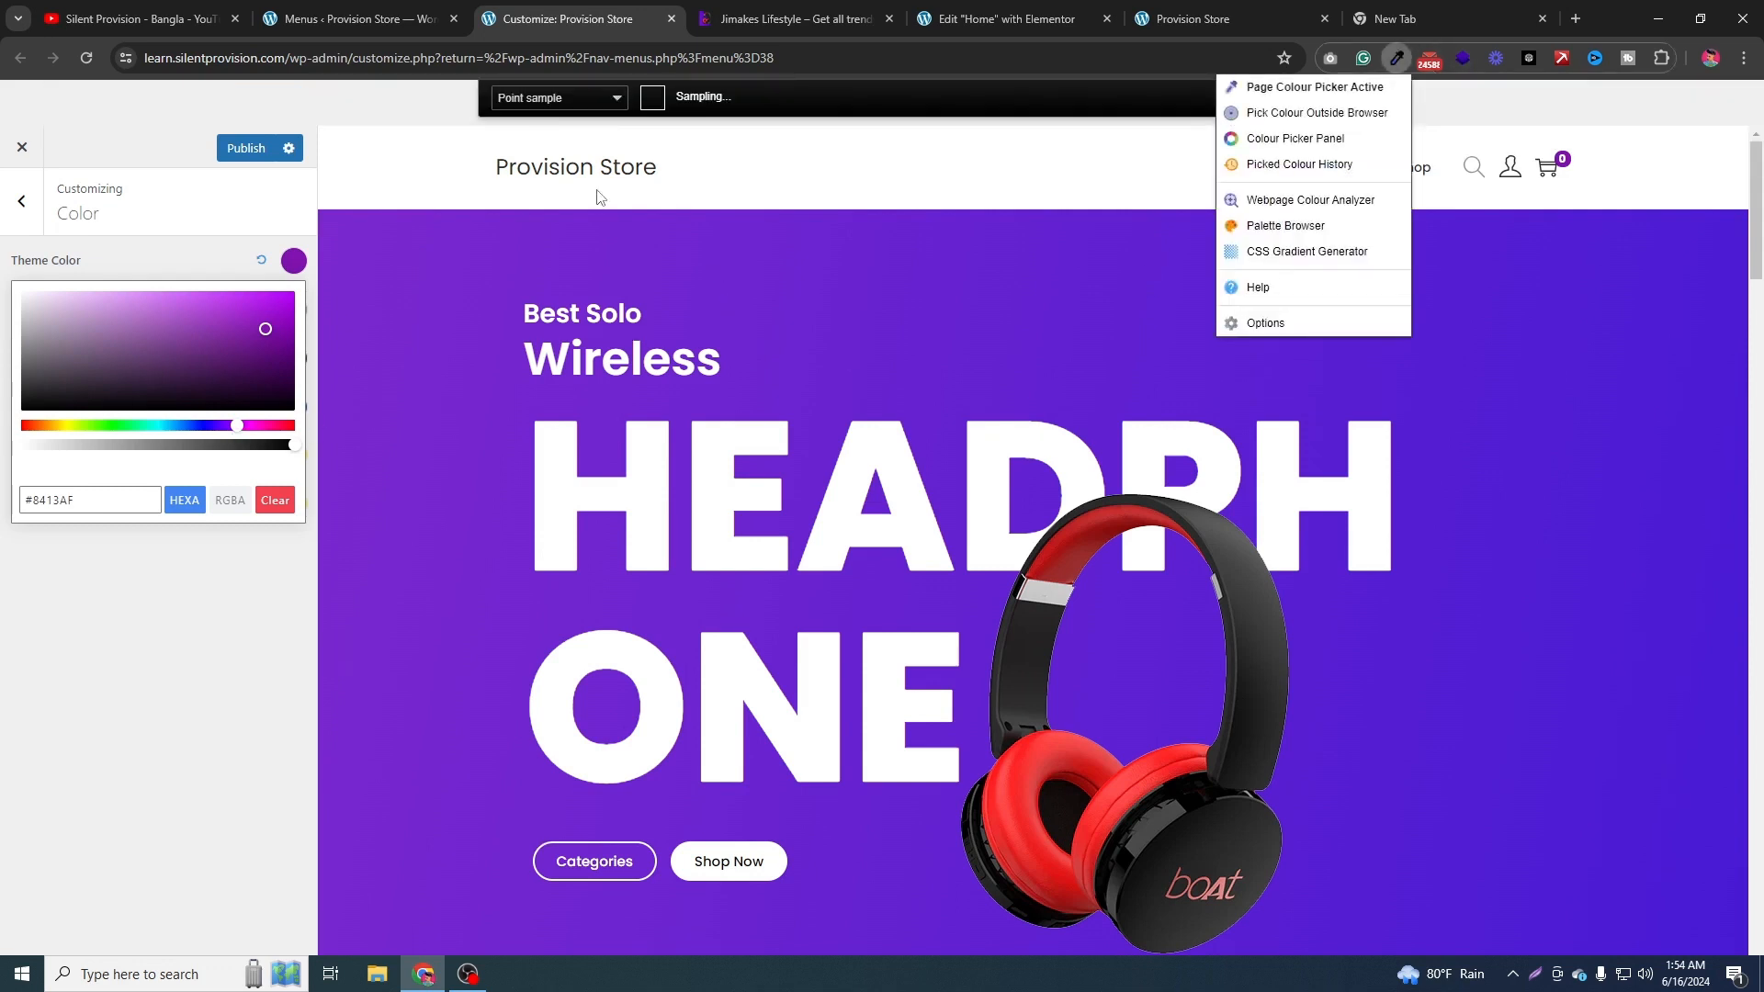
click(480, 299)
click(301, 263)
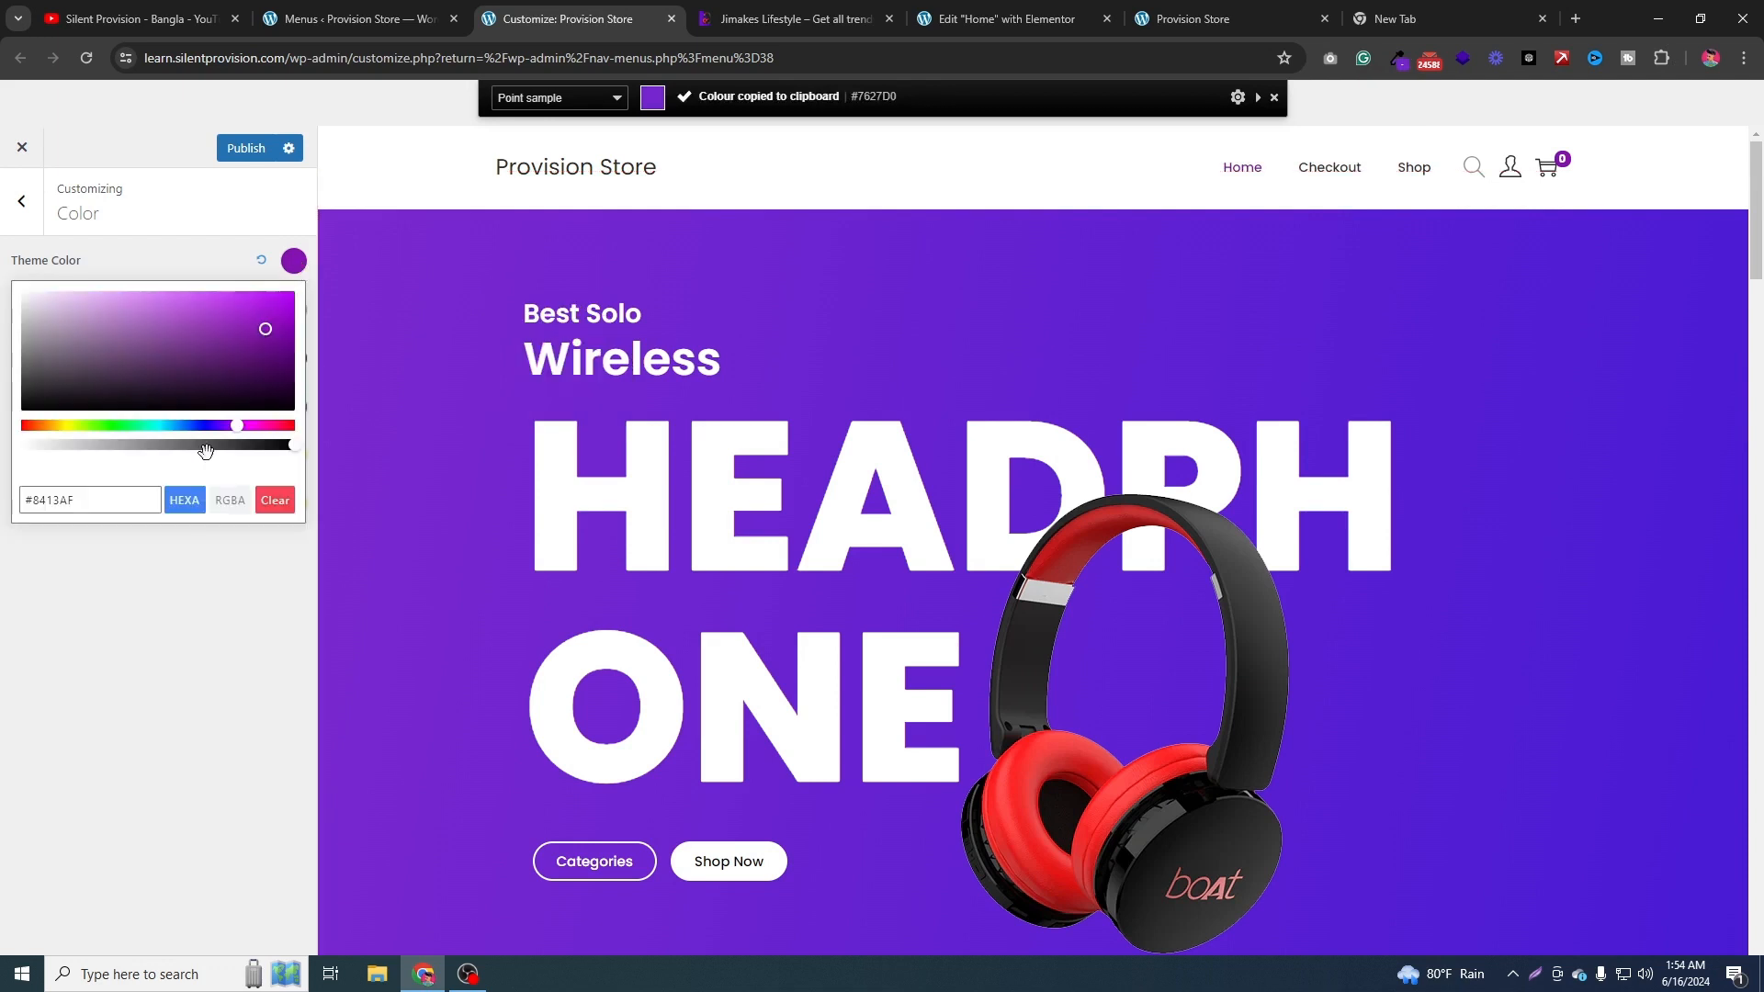
click(98, 505)
key(ctrl+a)
key(ctrl+v)
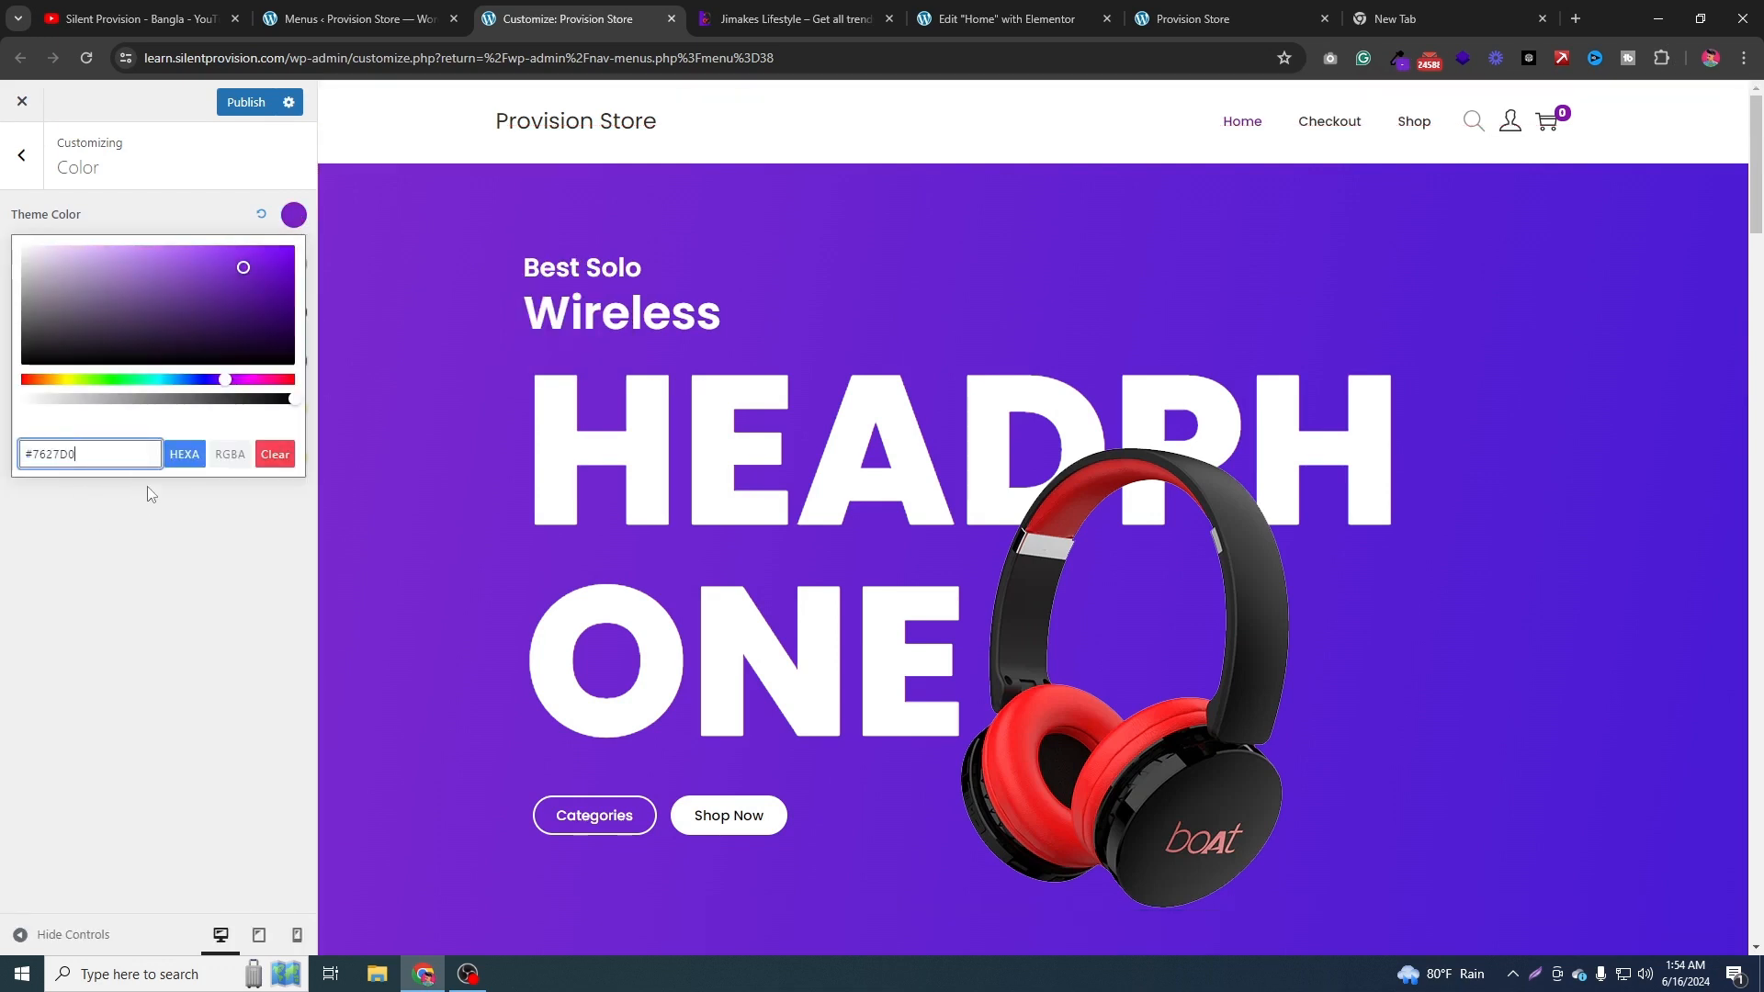
click(237, 535)
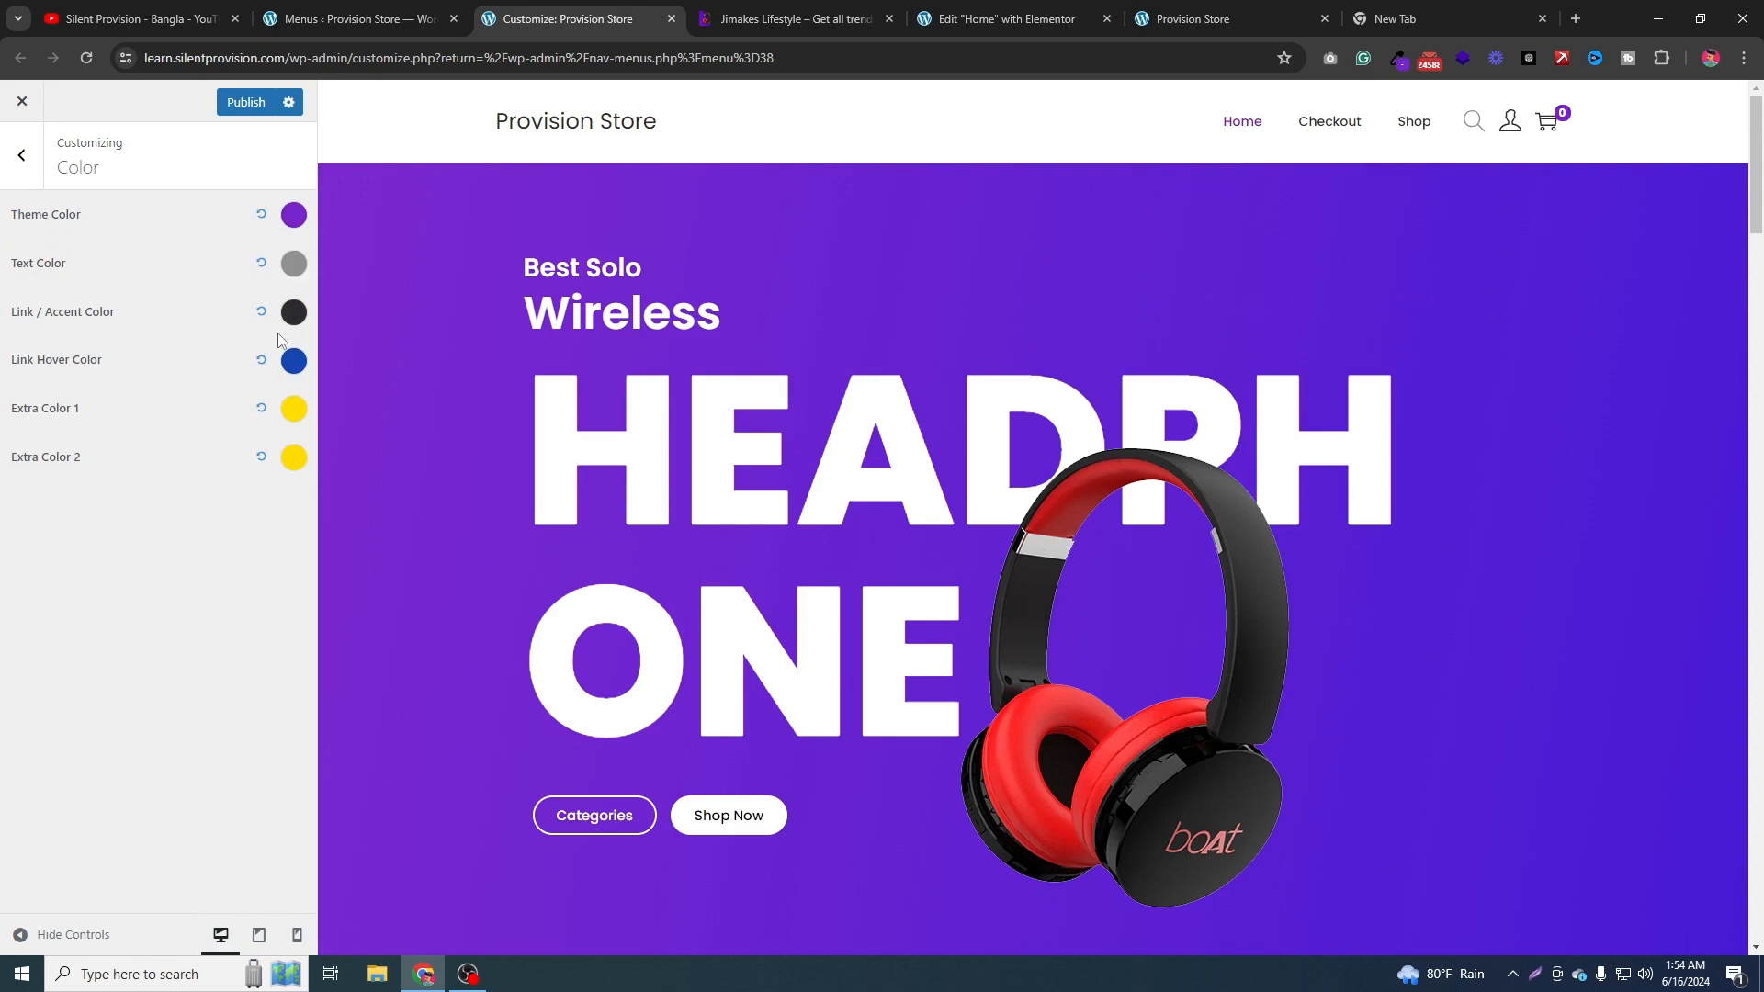
Set the link hover color to the same purple, #7627D0, and publish the color changes.
click(294, 360)
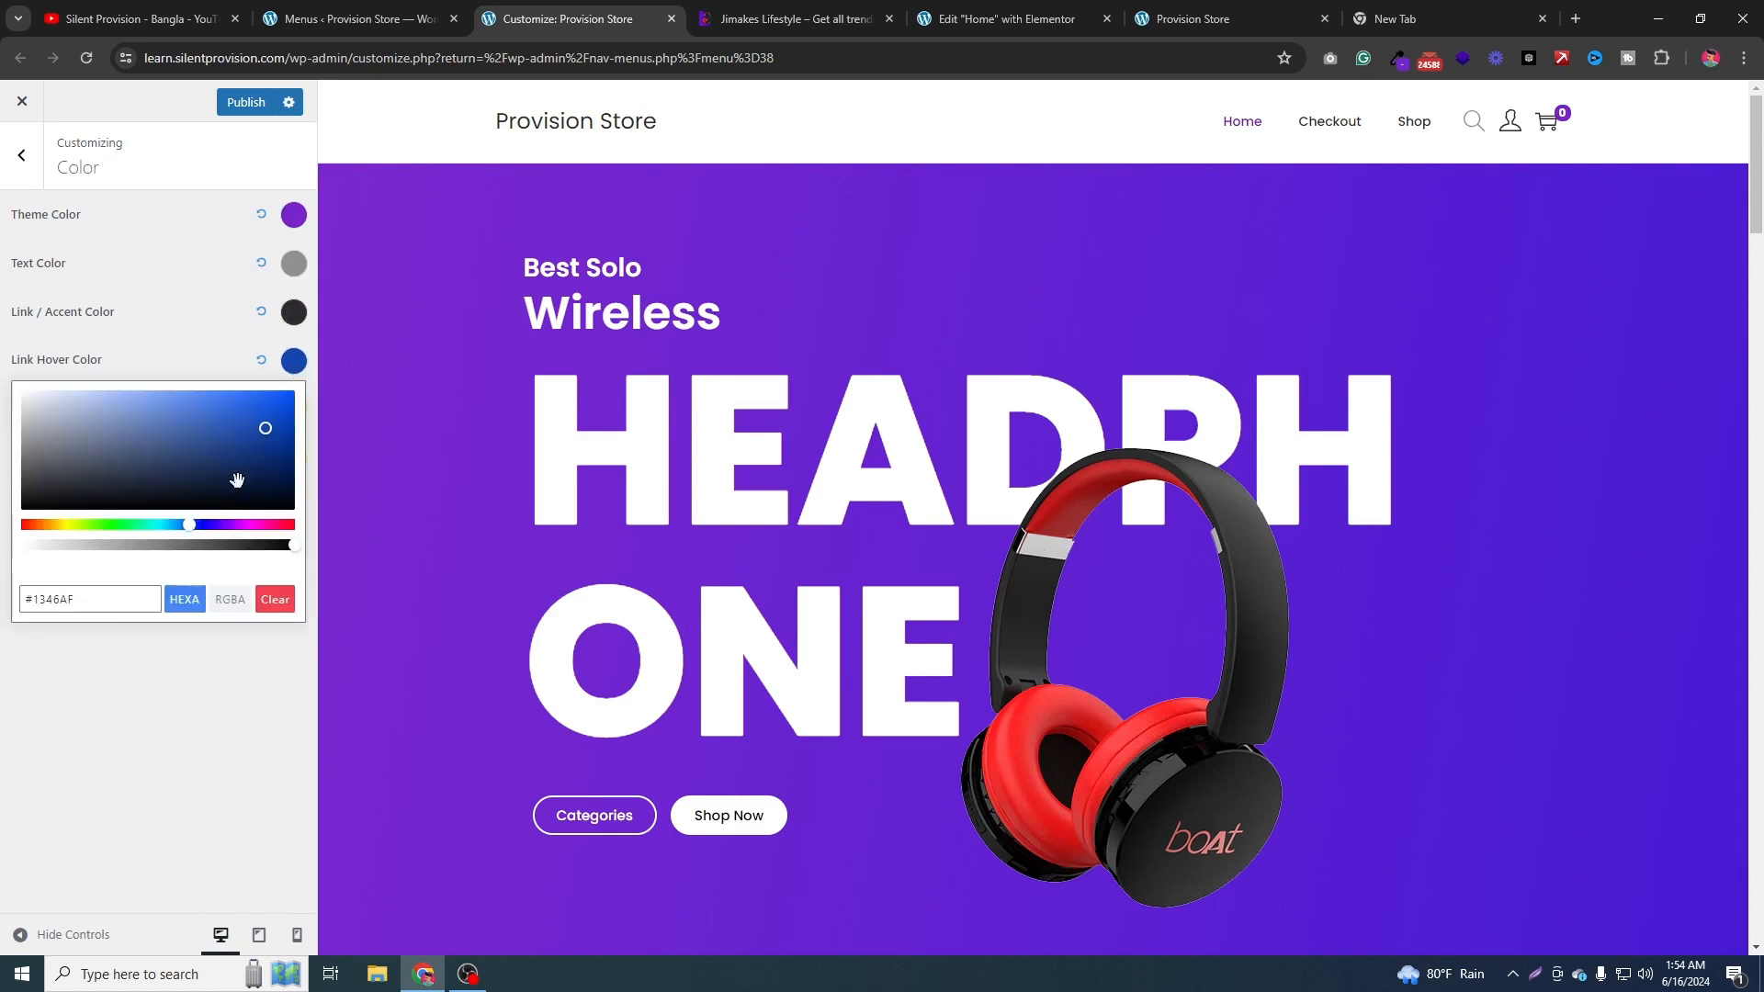
click(140, 607)
key(ctrl+a)
key(ctrl+v)
click(148, 672)
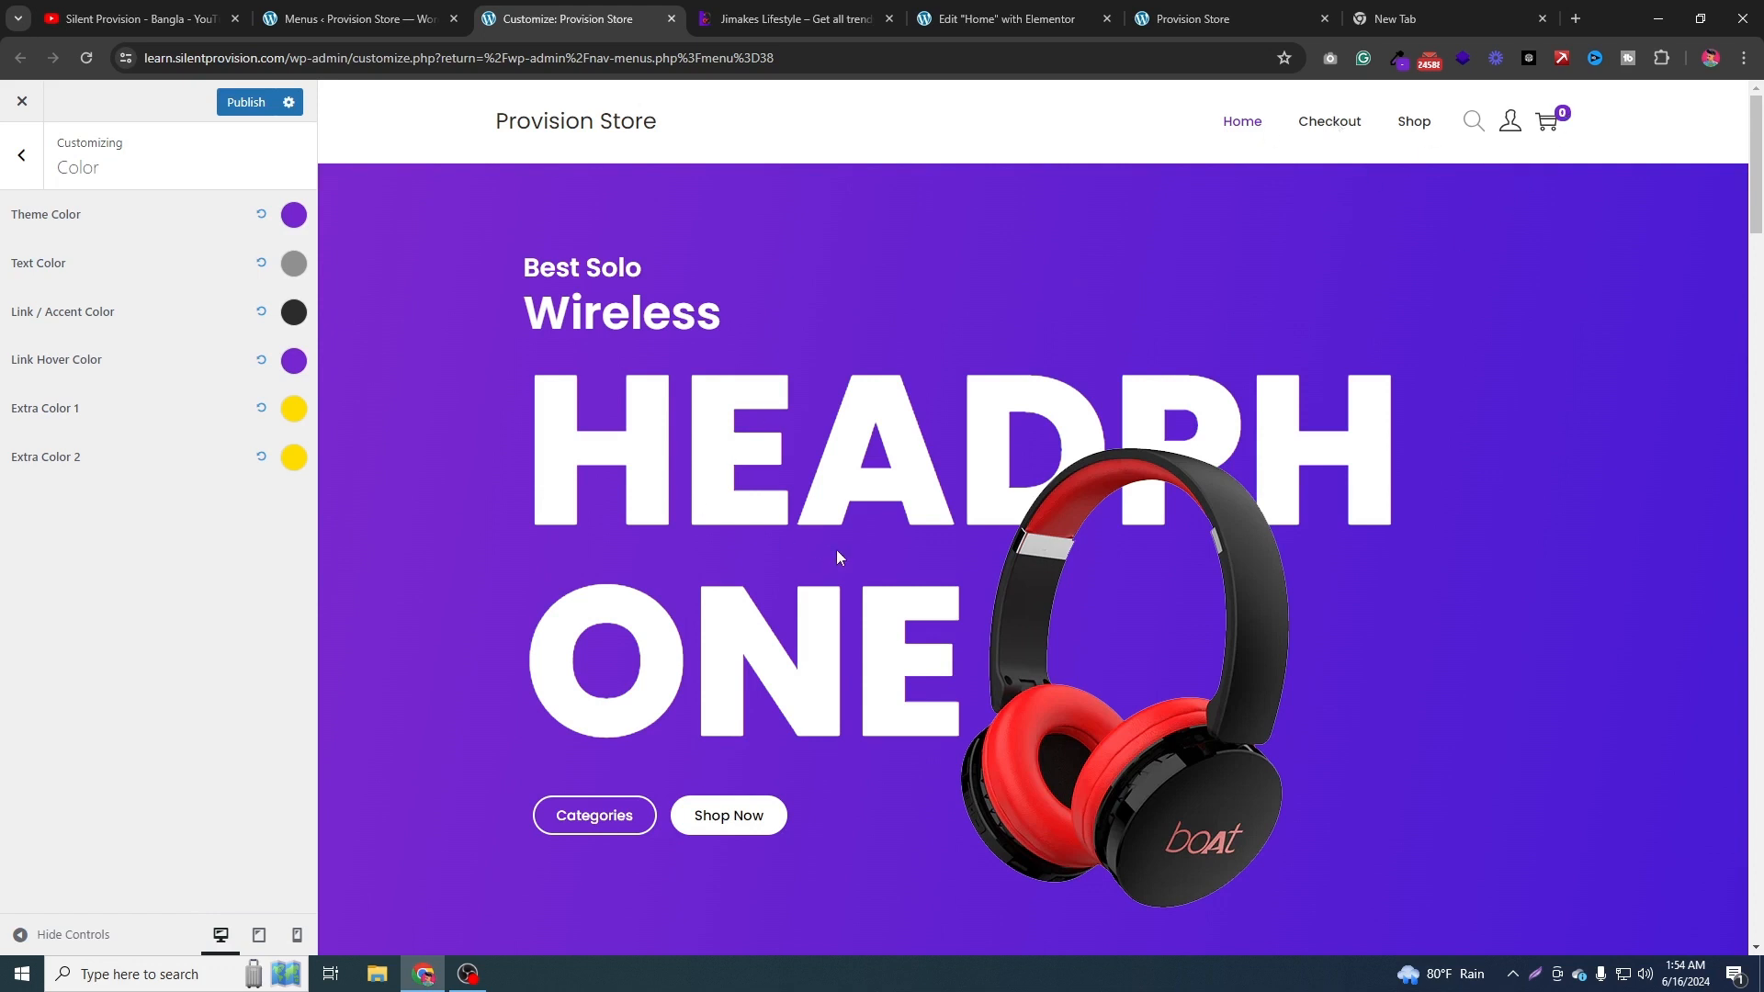
click(239, 102)
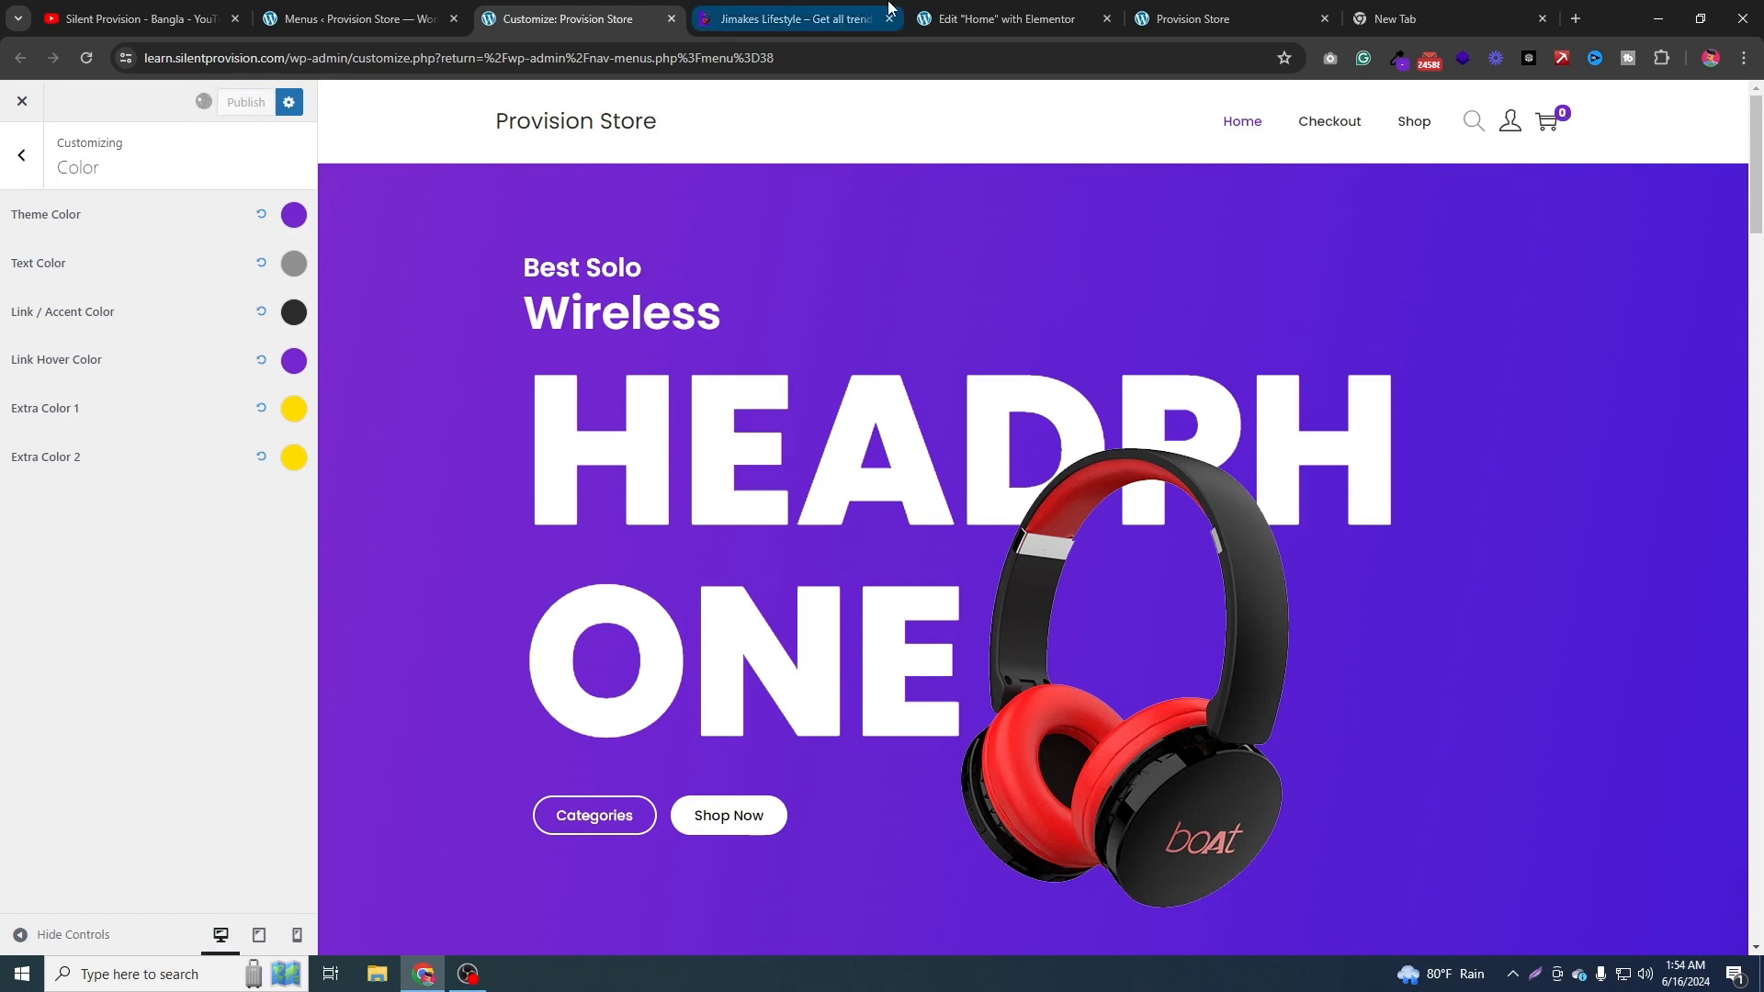
Reload the live Provision Store homepage and compare its link colors and product sale badges with the customizer preview.
click(1210, 10)
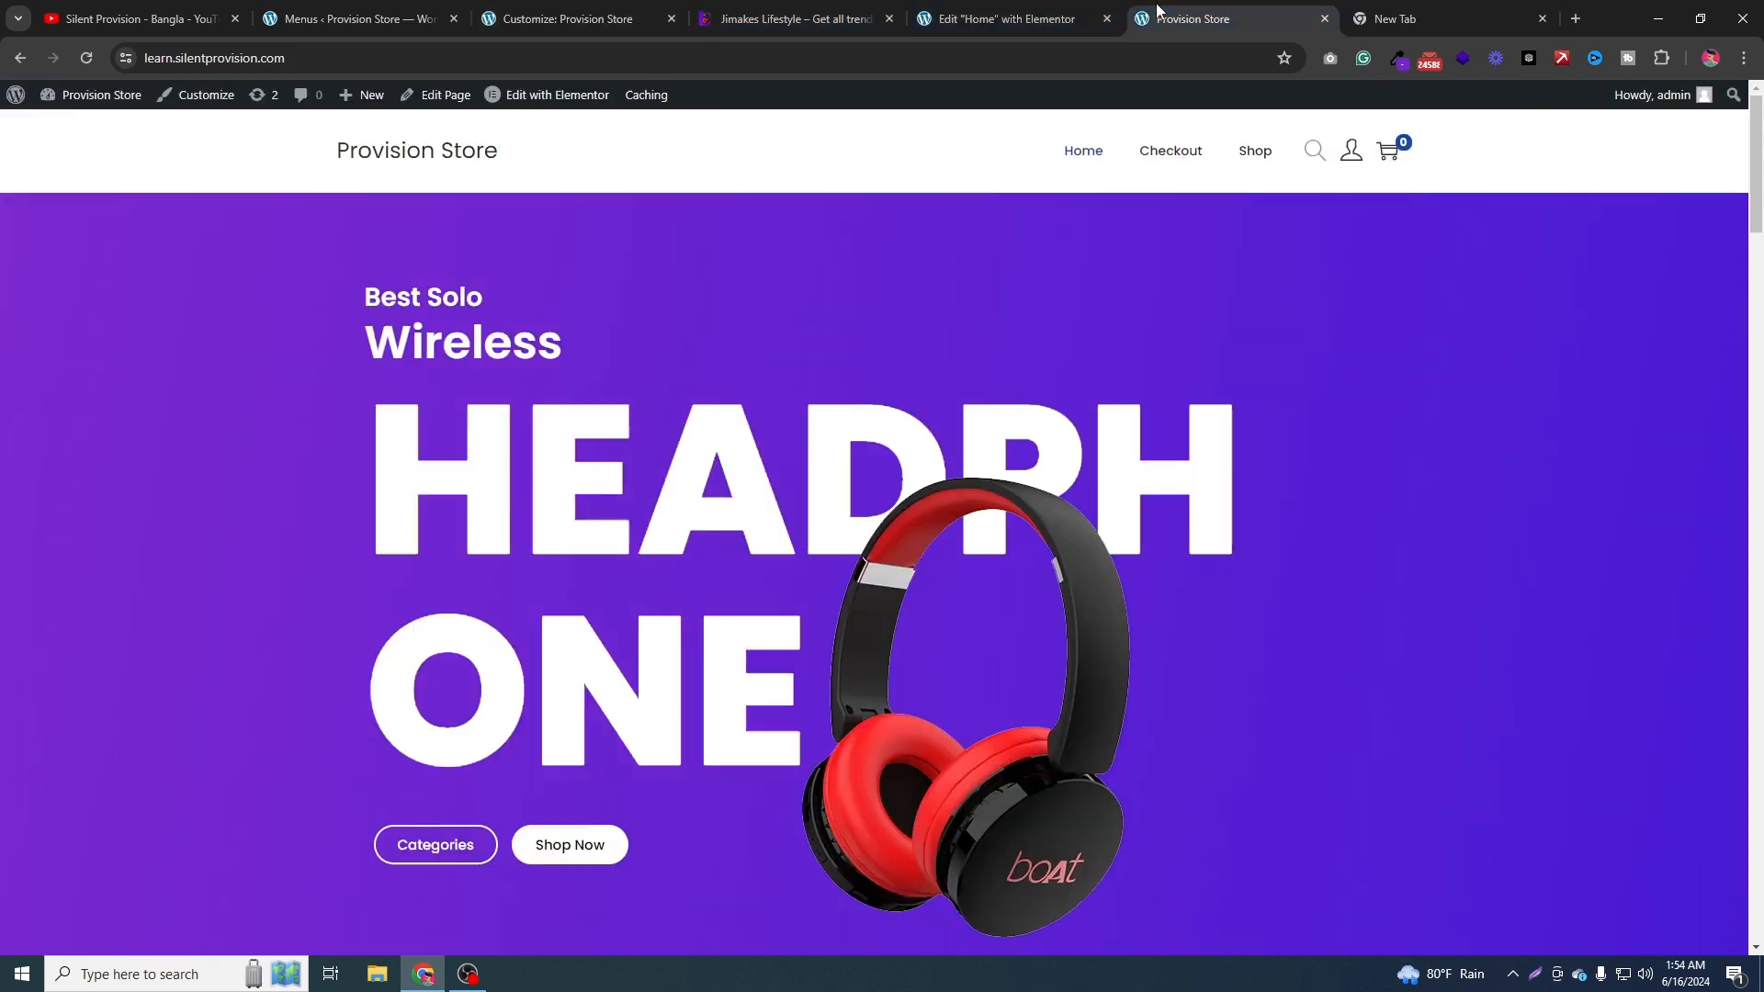
click(96, 58)
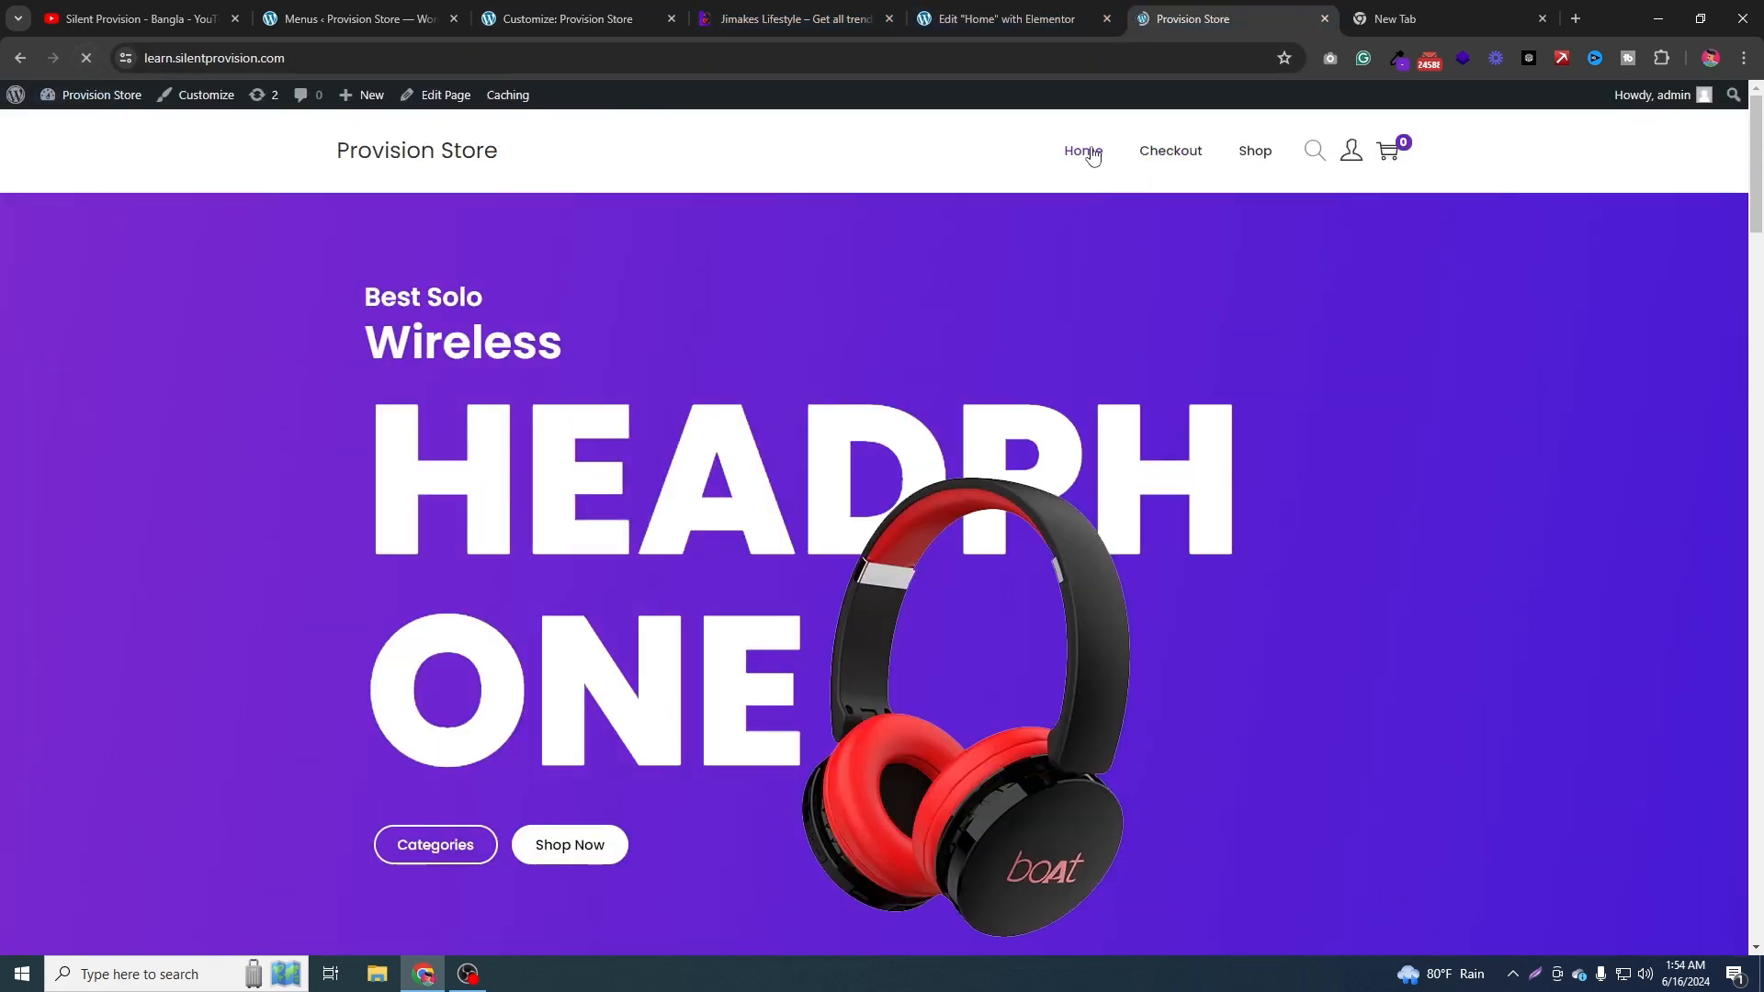
scroll(934, 673, down, 15)
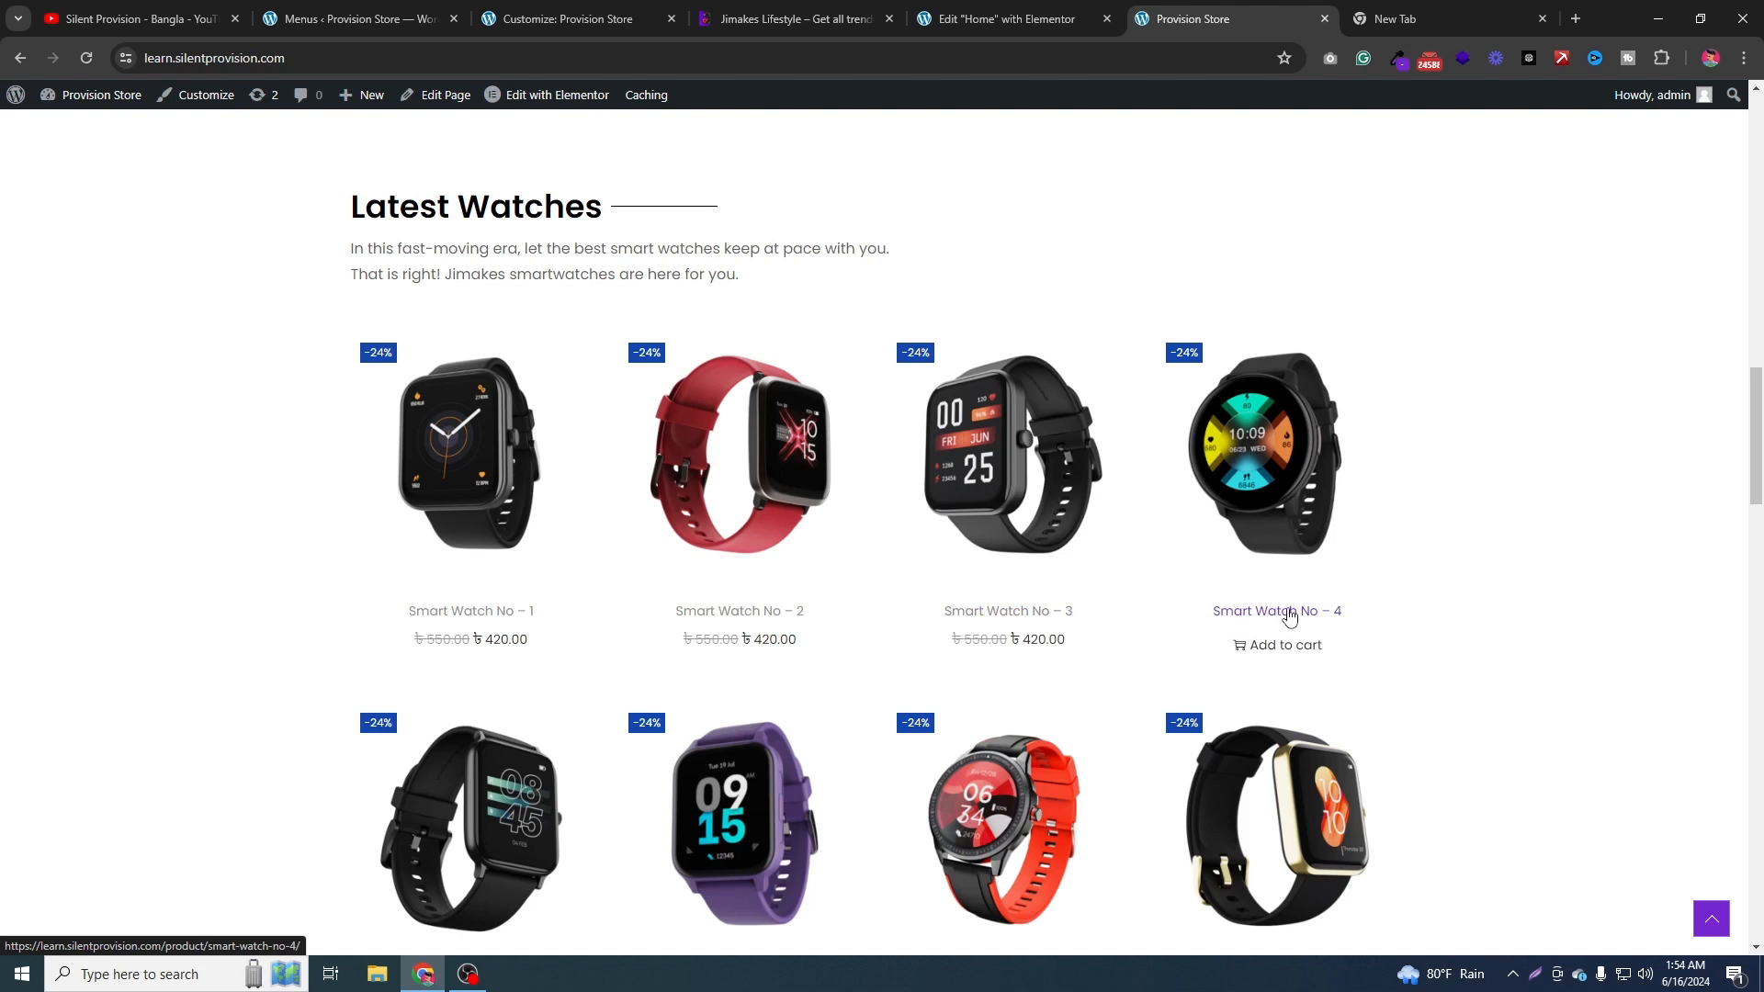
click(489, 13)
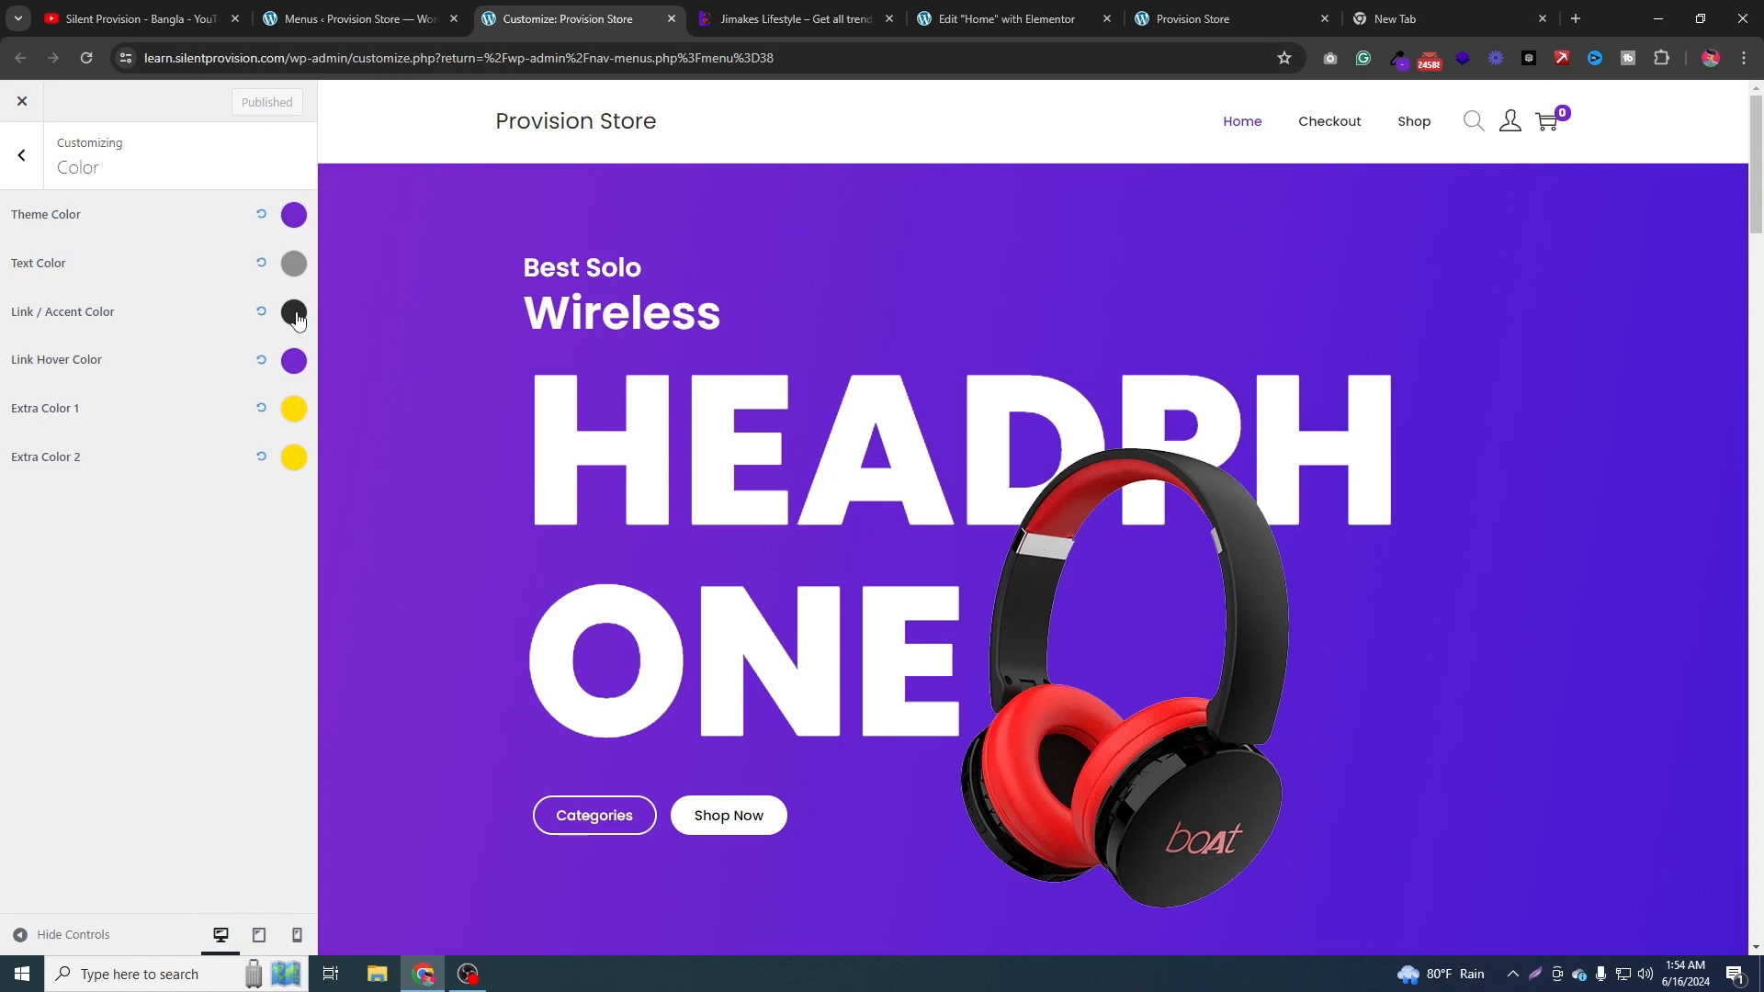
scroll(934, 409, down, 12)
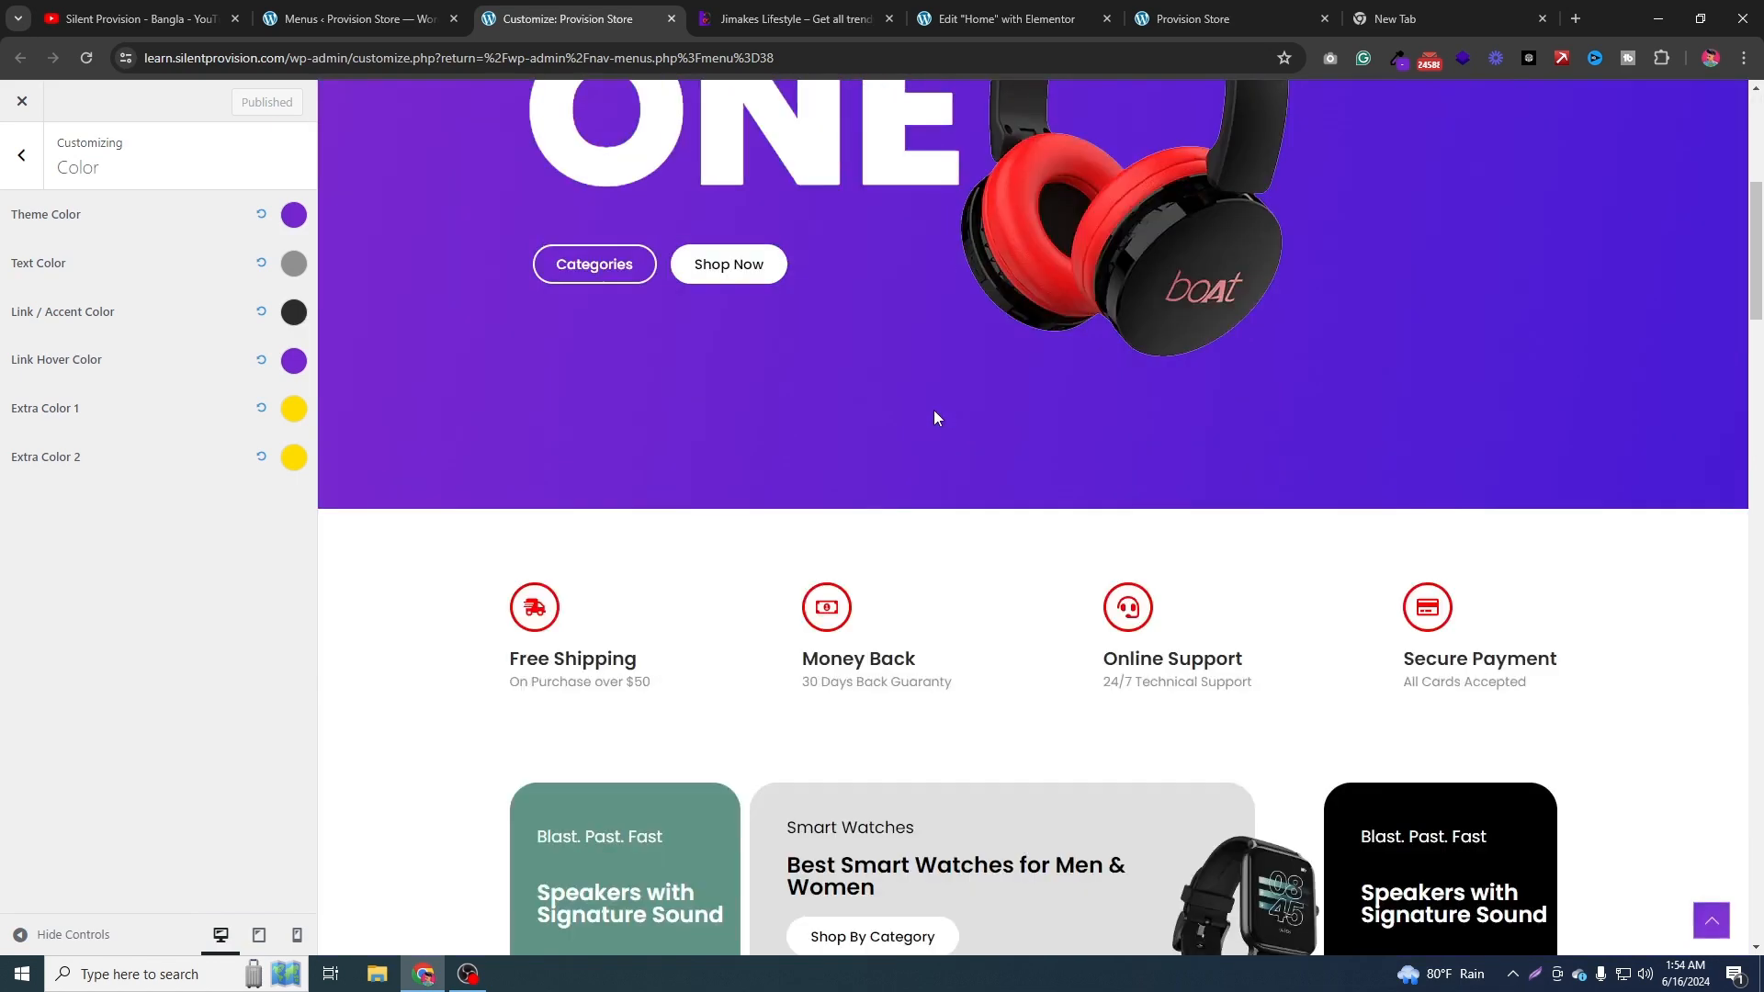
scroll(717, 717, down, 4)
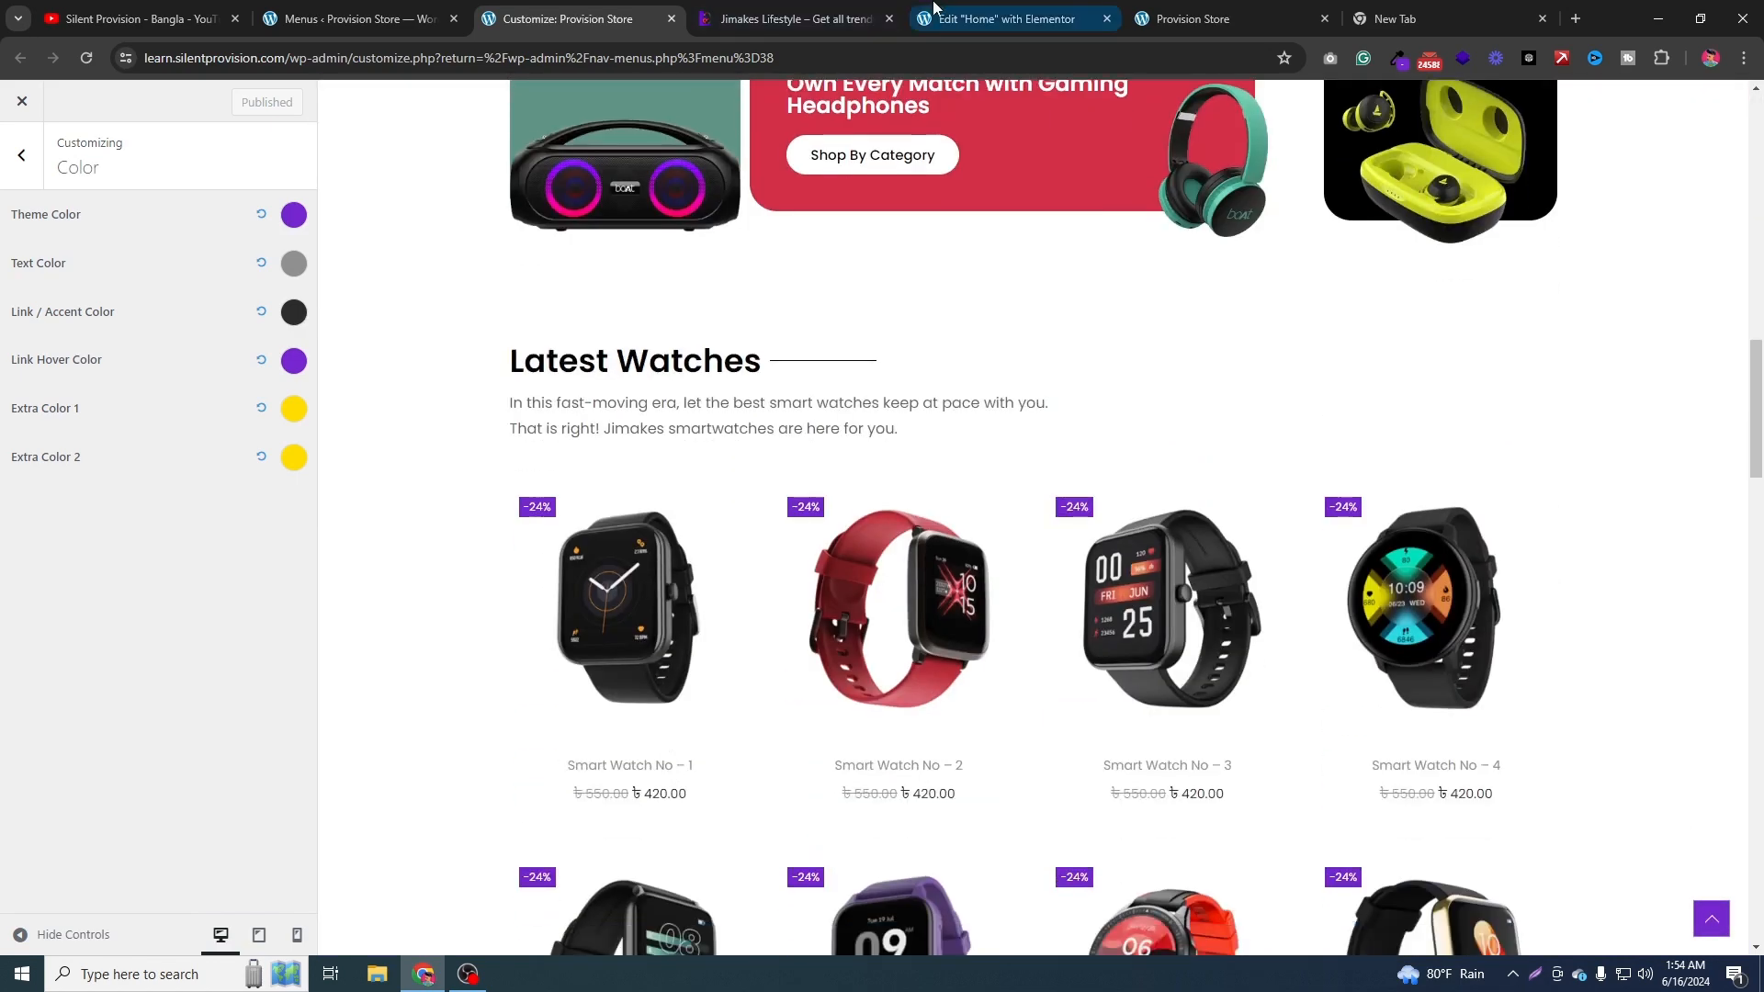
click(1222, 19)
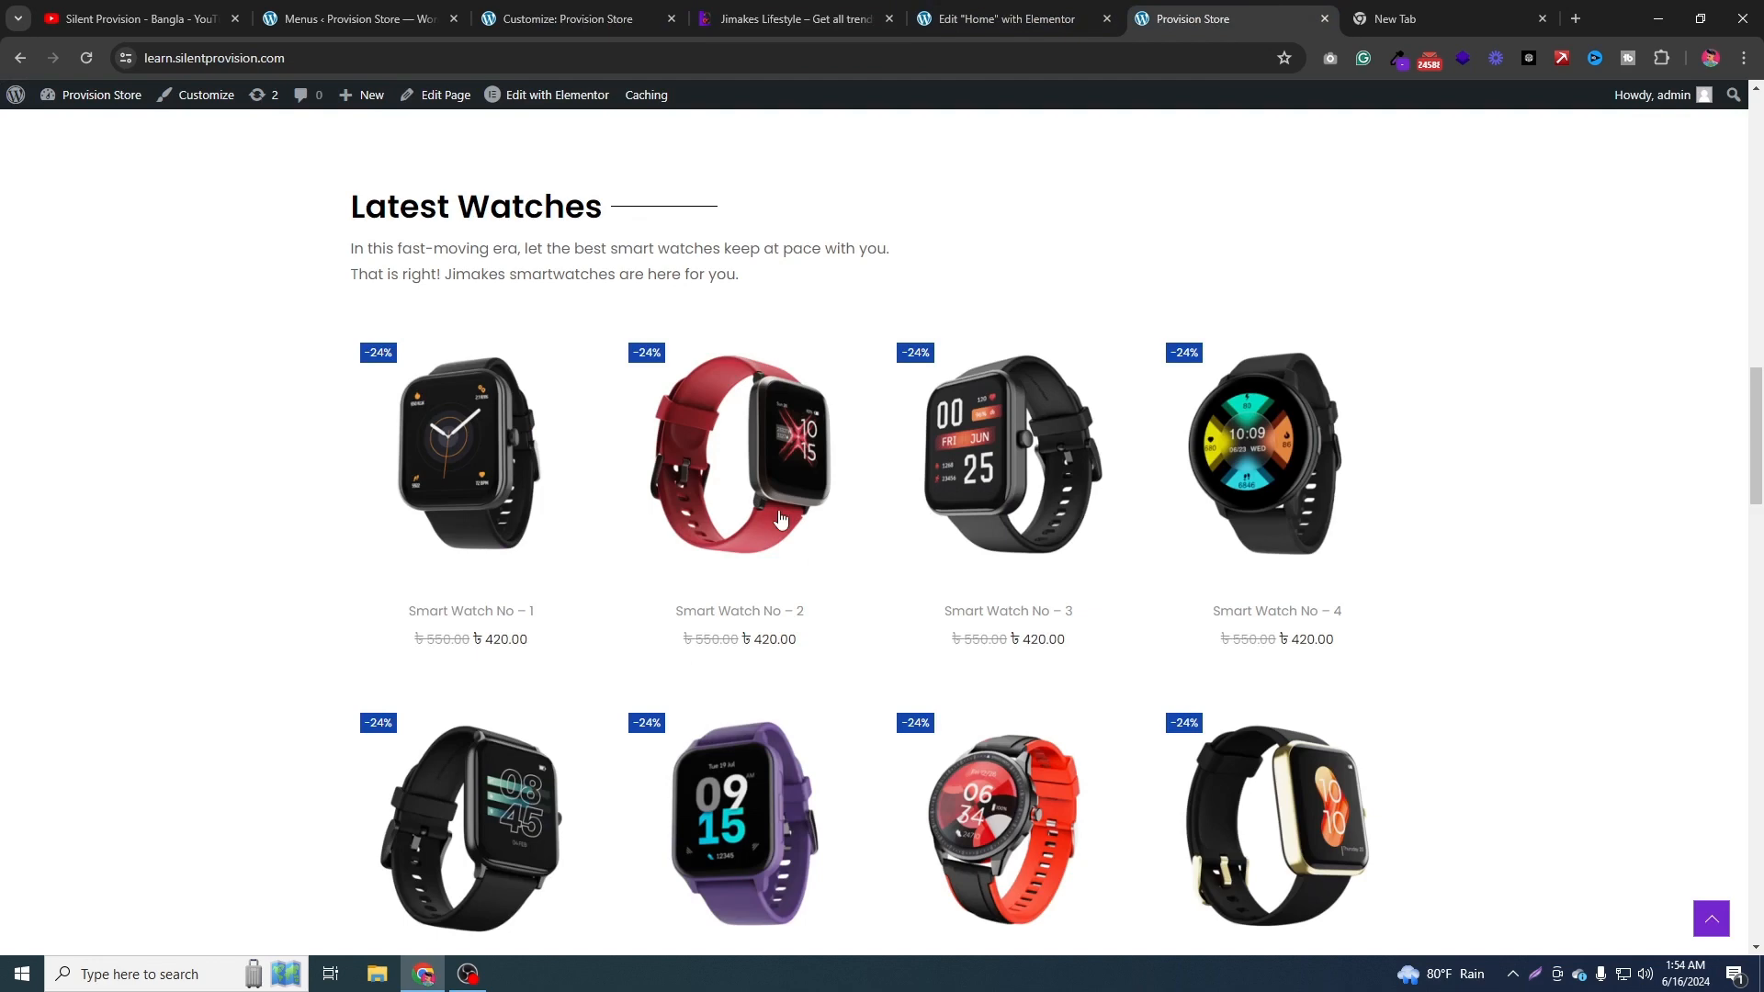
click(86, 57)
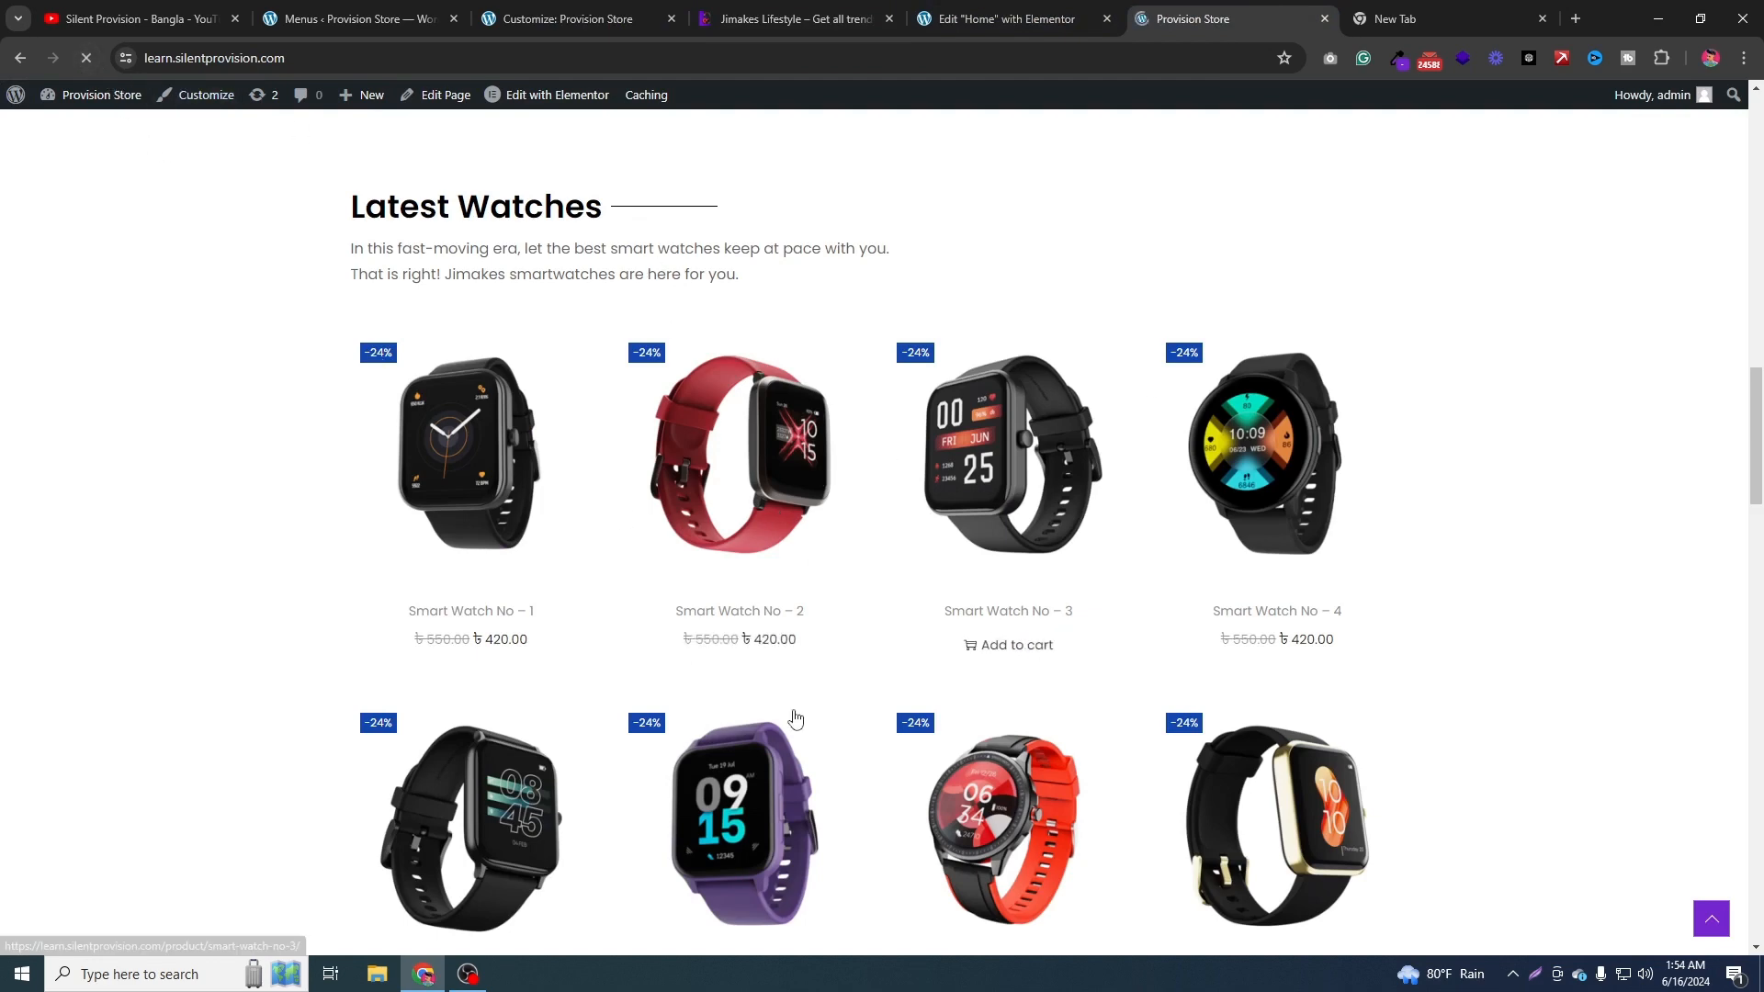
scroll(1134, 654, down, 1)
scroll(1134, 654, down, 13)
scroll(989, 618, up, 7)
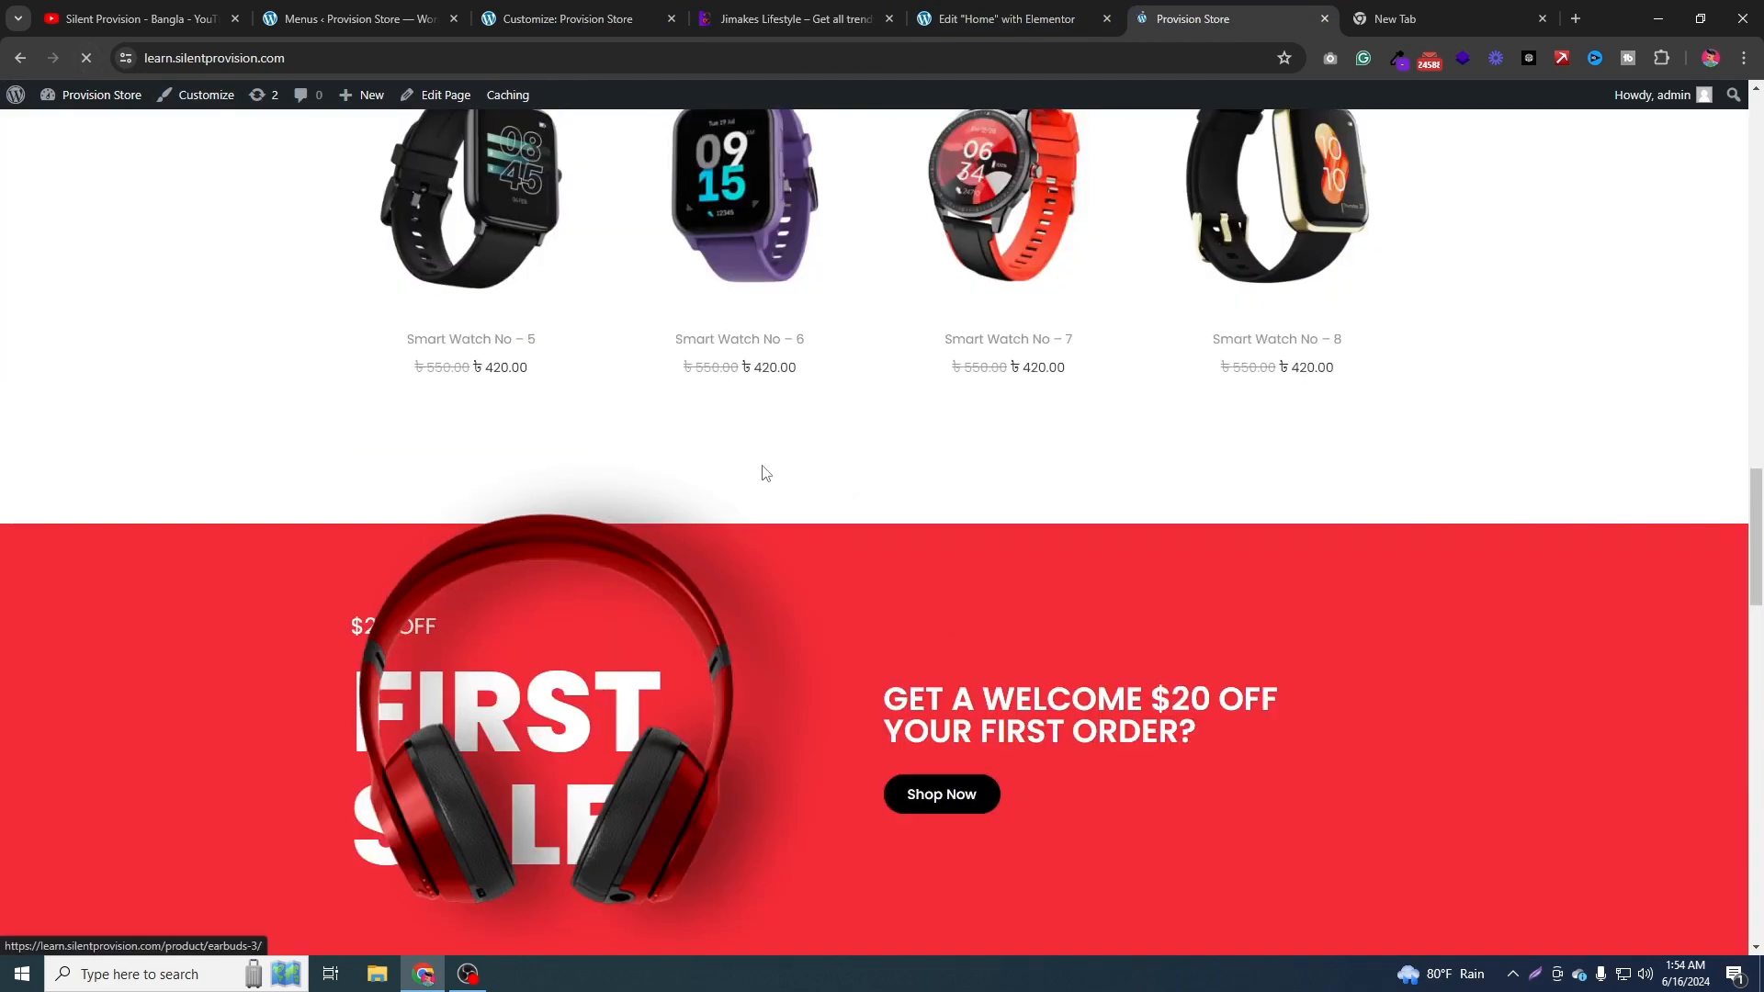
Open the Smart Watch No – 6 product page and examine the colors of its cart button, tabs and description.
click(753, 346)
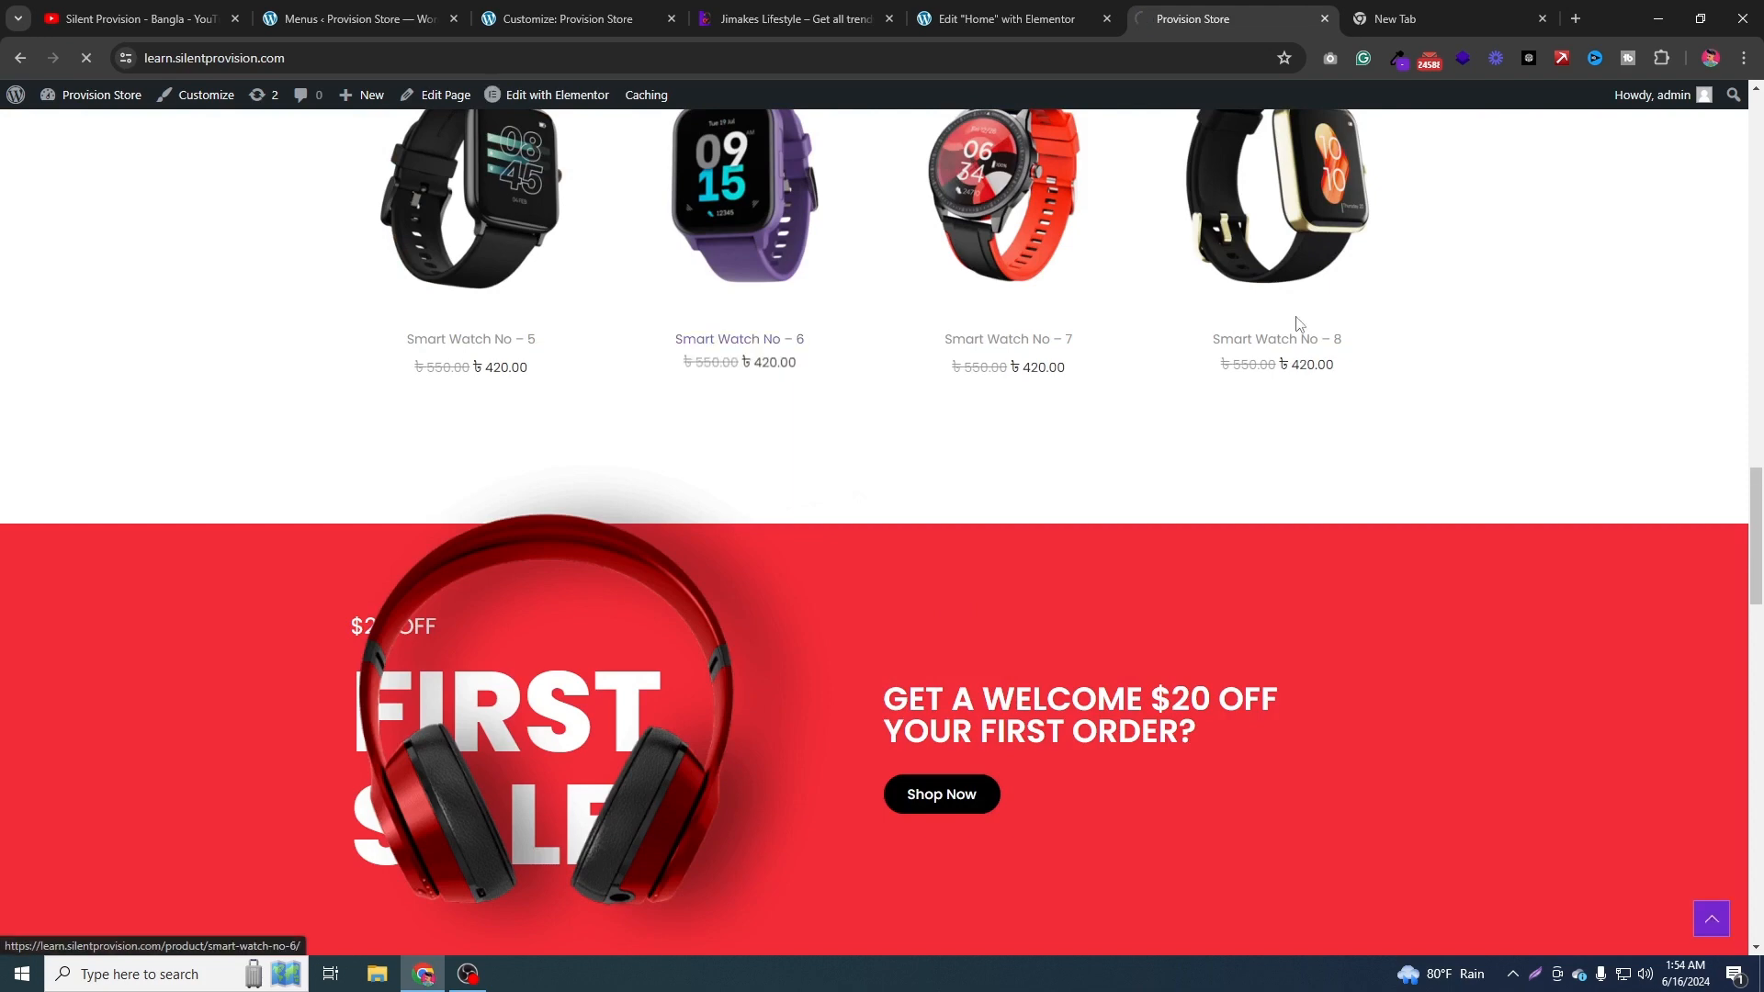
scroll(1299, 324, up, 11)
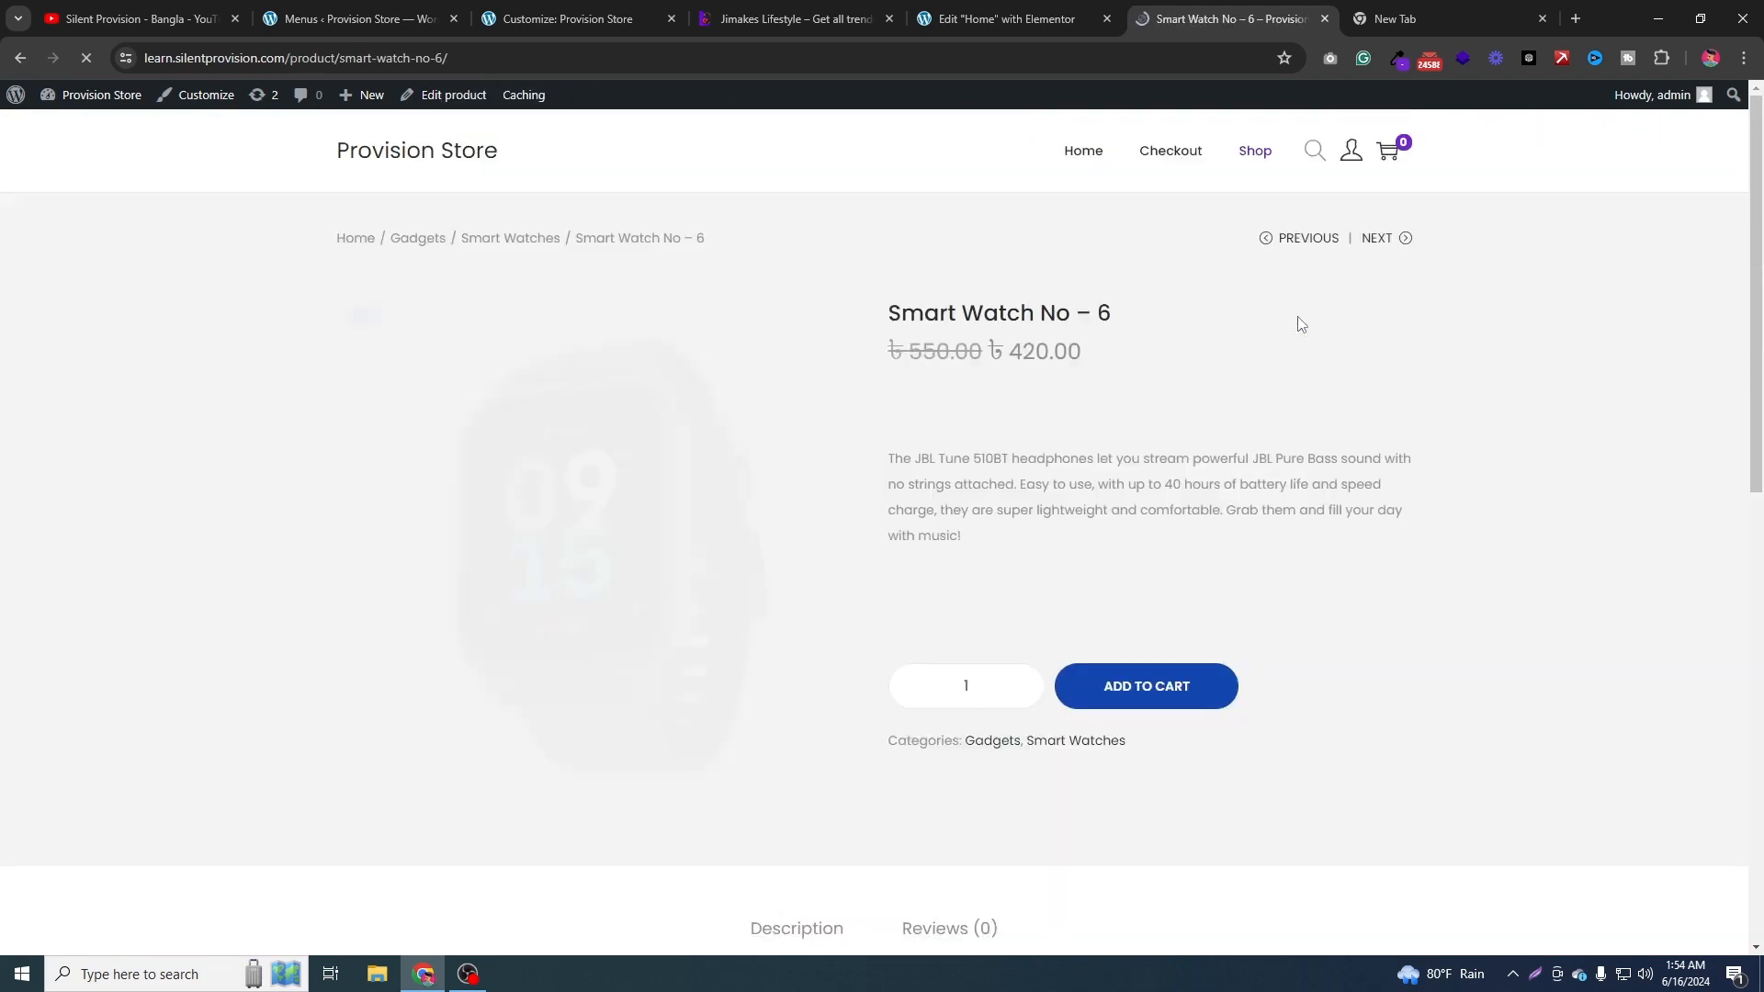
scroll(1043, 478, down, 3)
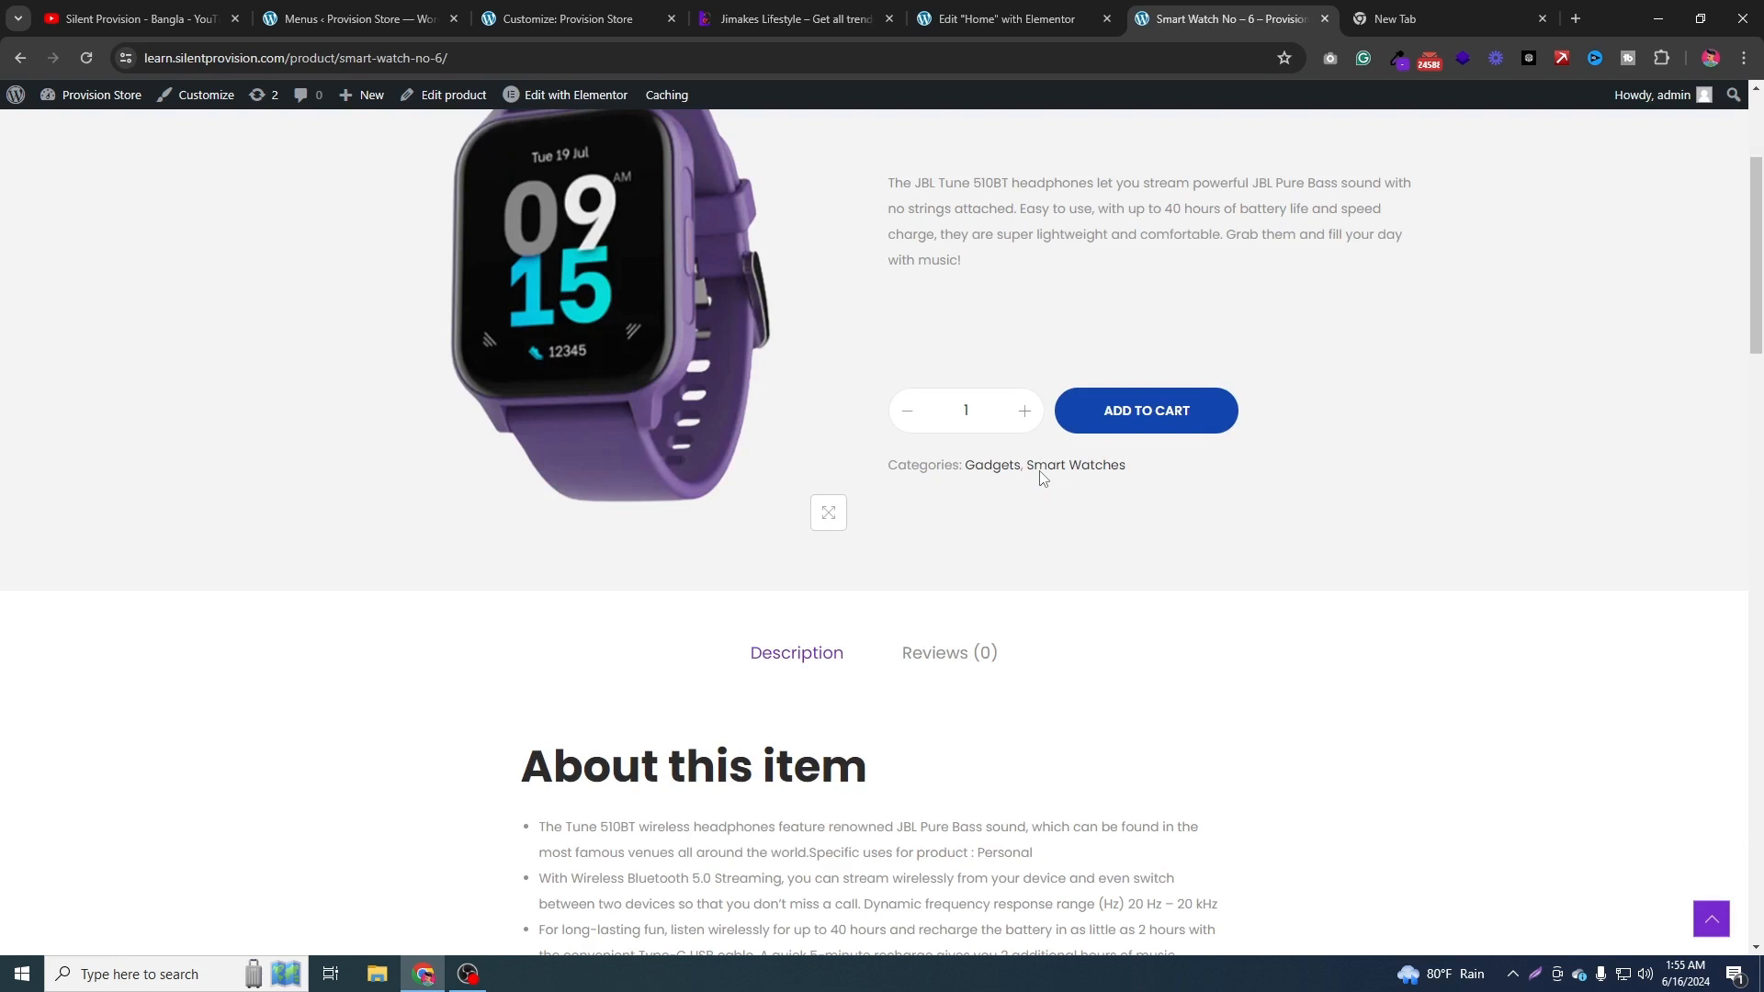
scroll(1043, 478, down, 4)
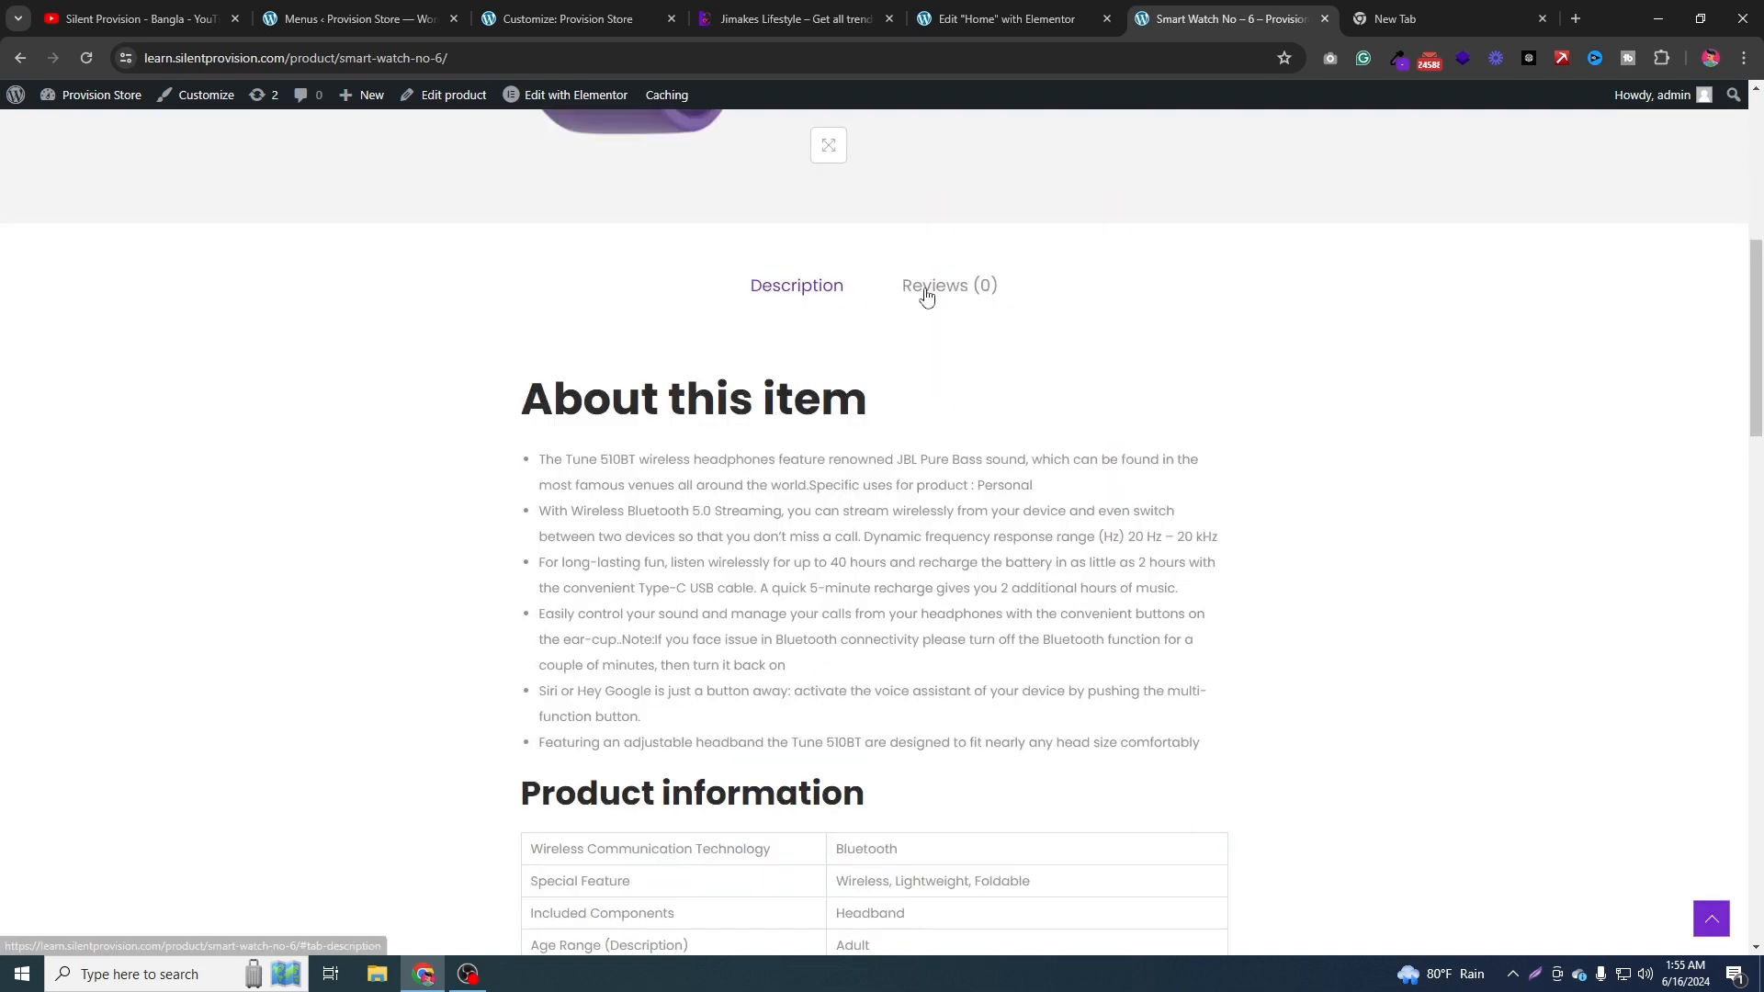
scroll(926, 296, down, 12)
click(395, 18)
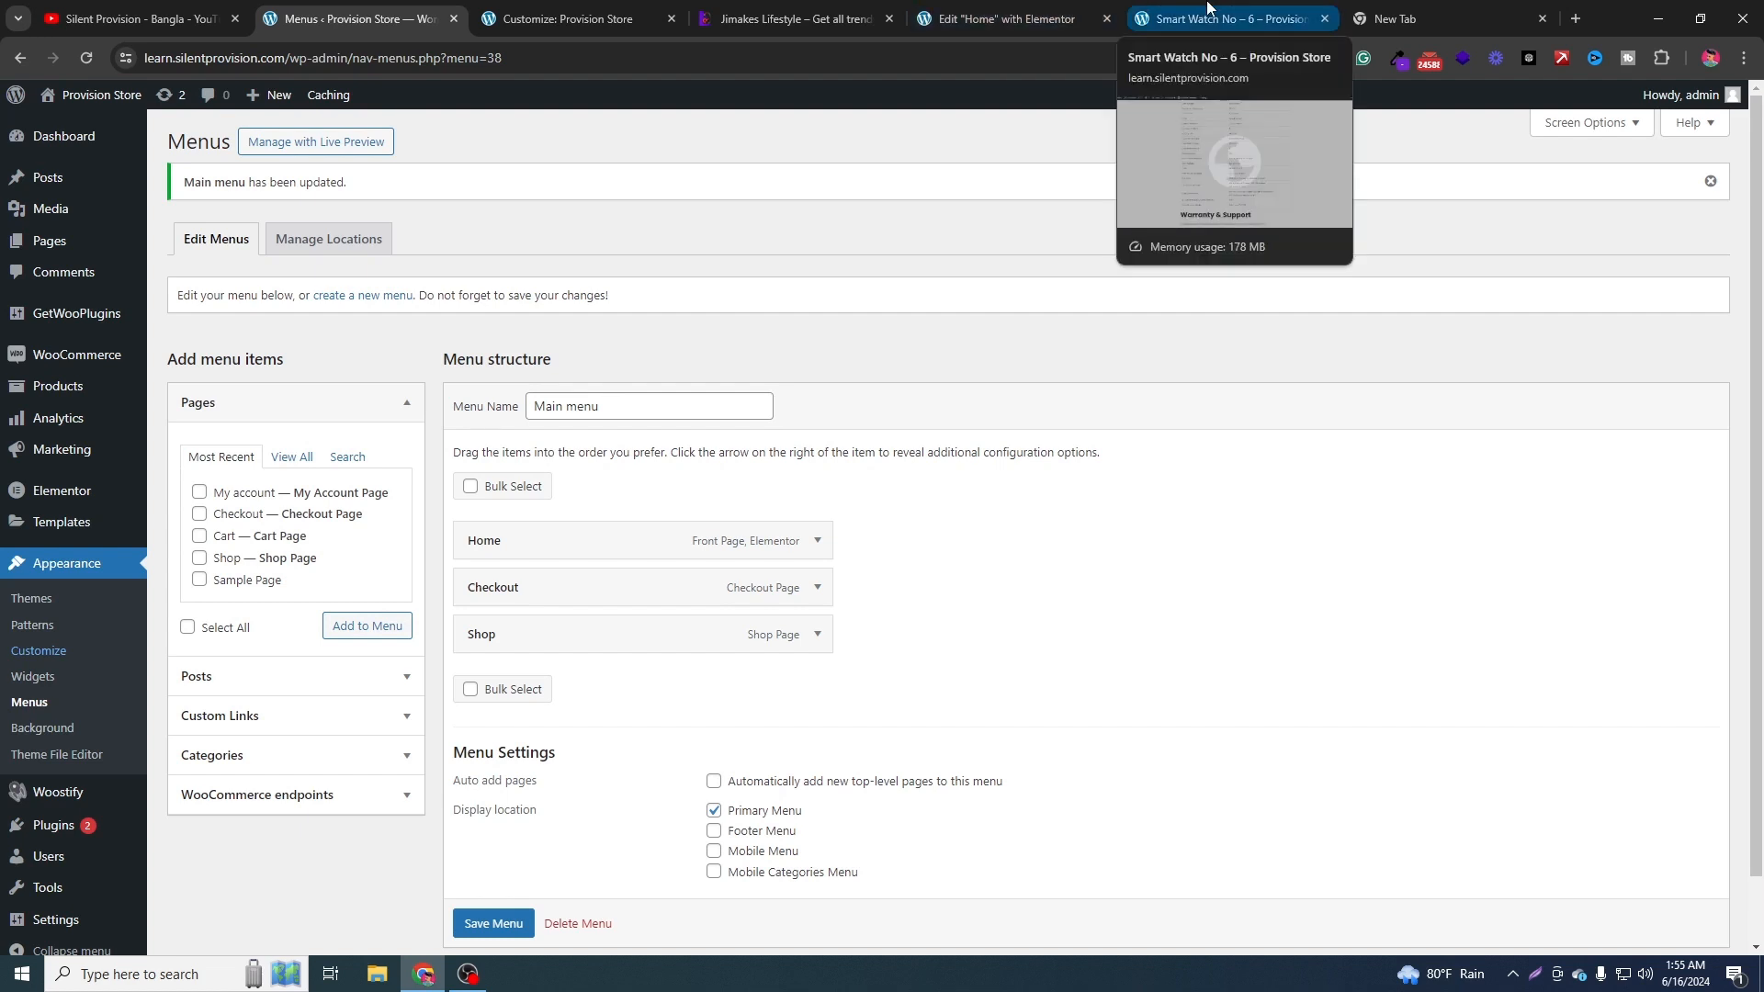
click(1209, 7)
scroll(1201, 496, up, 10)
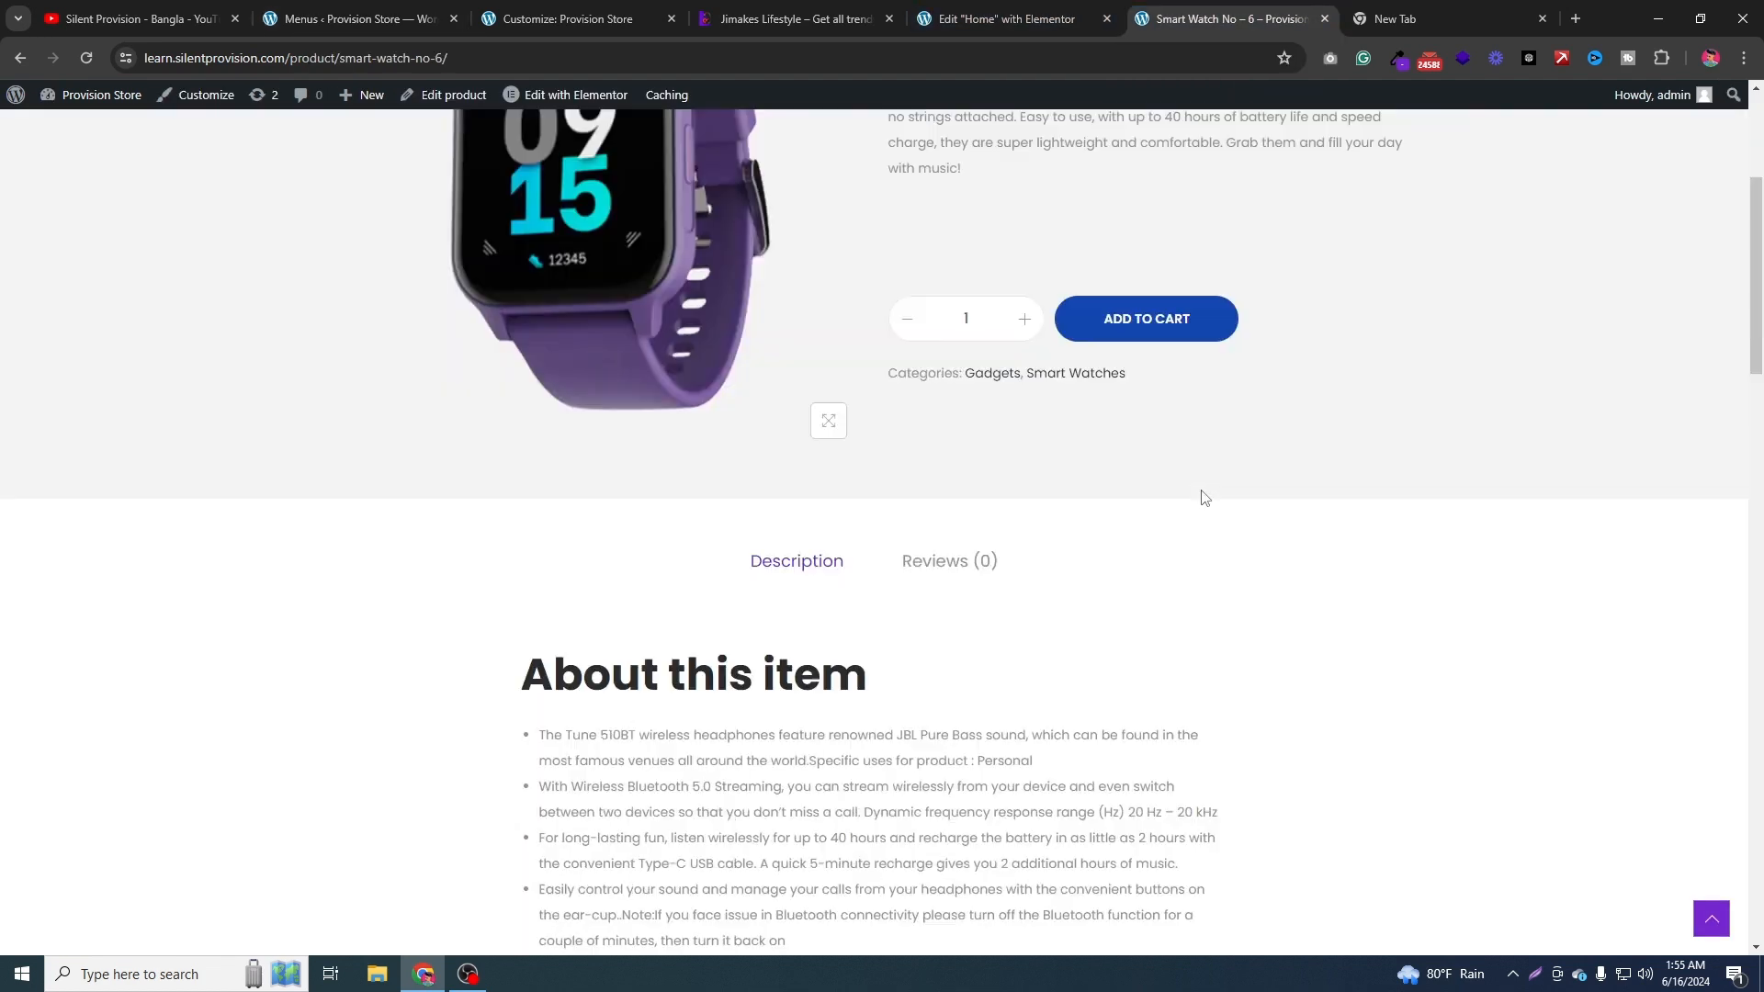
Return to the theme customizer, leave the Color settings and open the Site Identity settings.
click(567, 19)
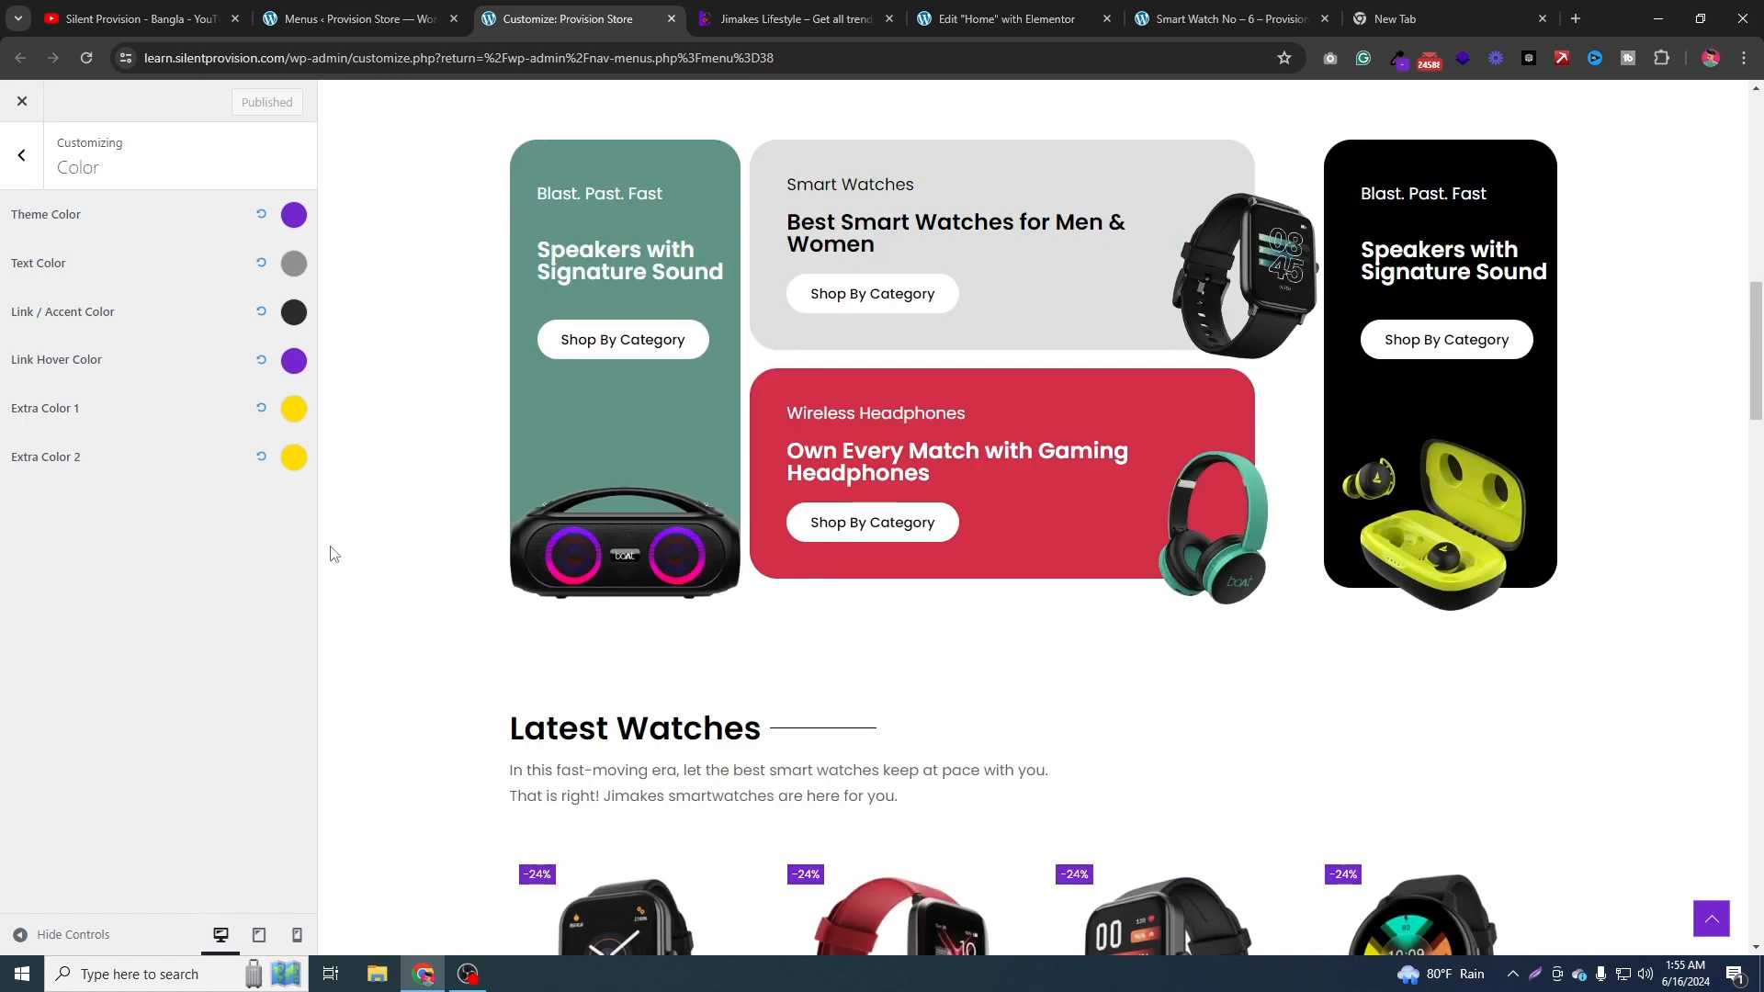
click(21, 154)
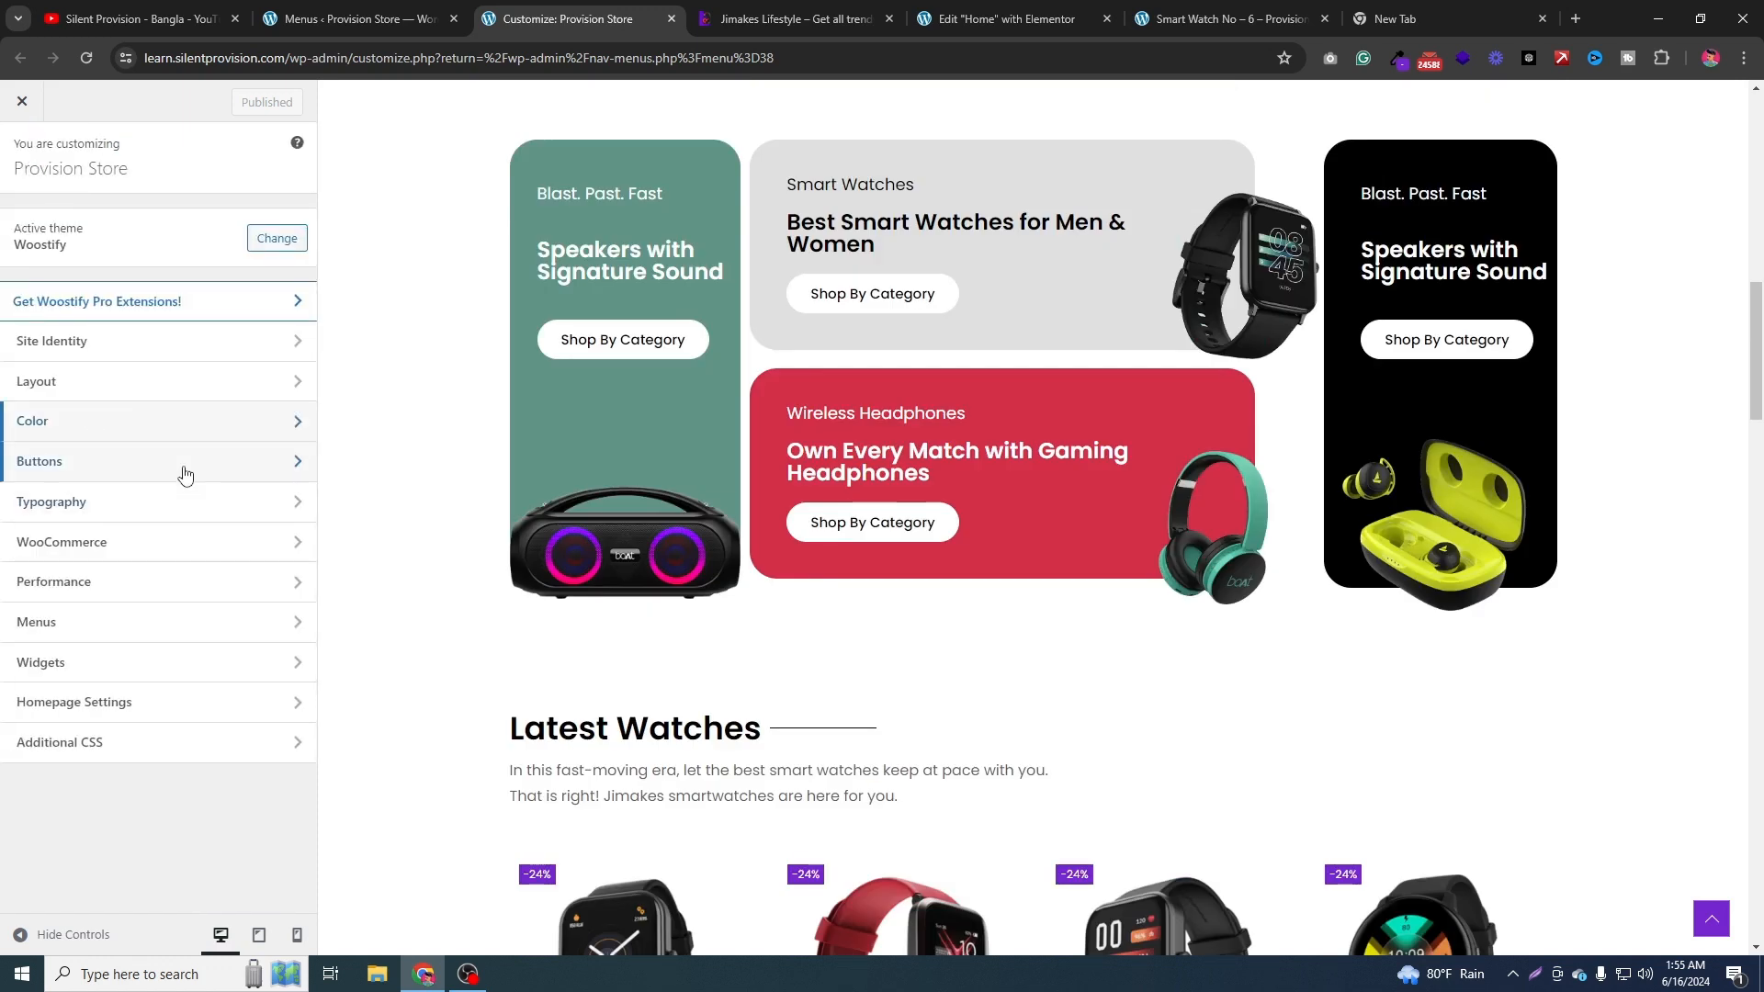
click(208, 352)
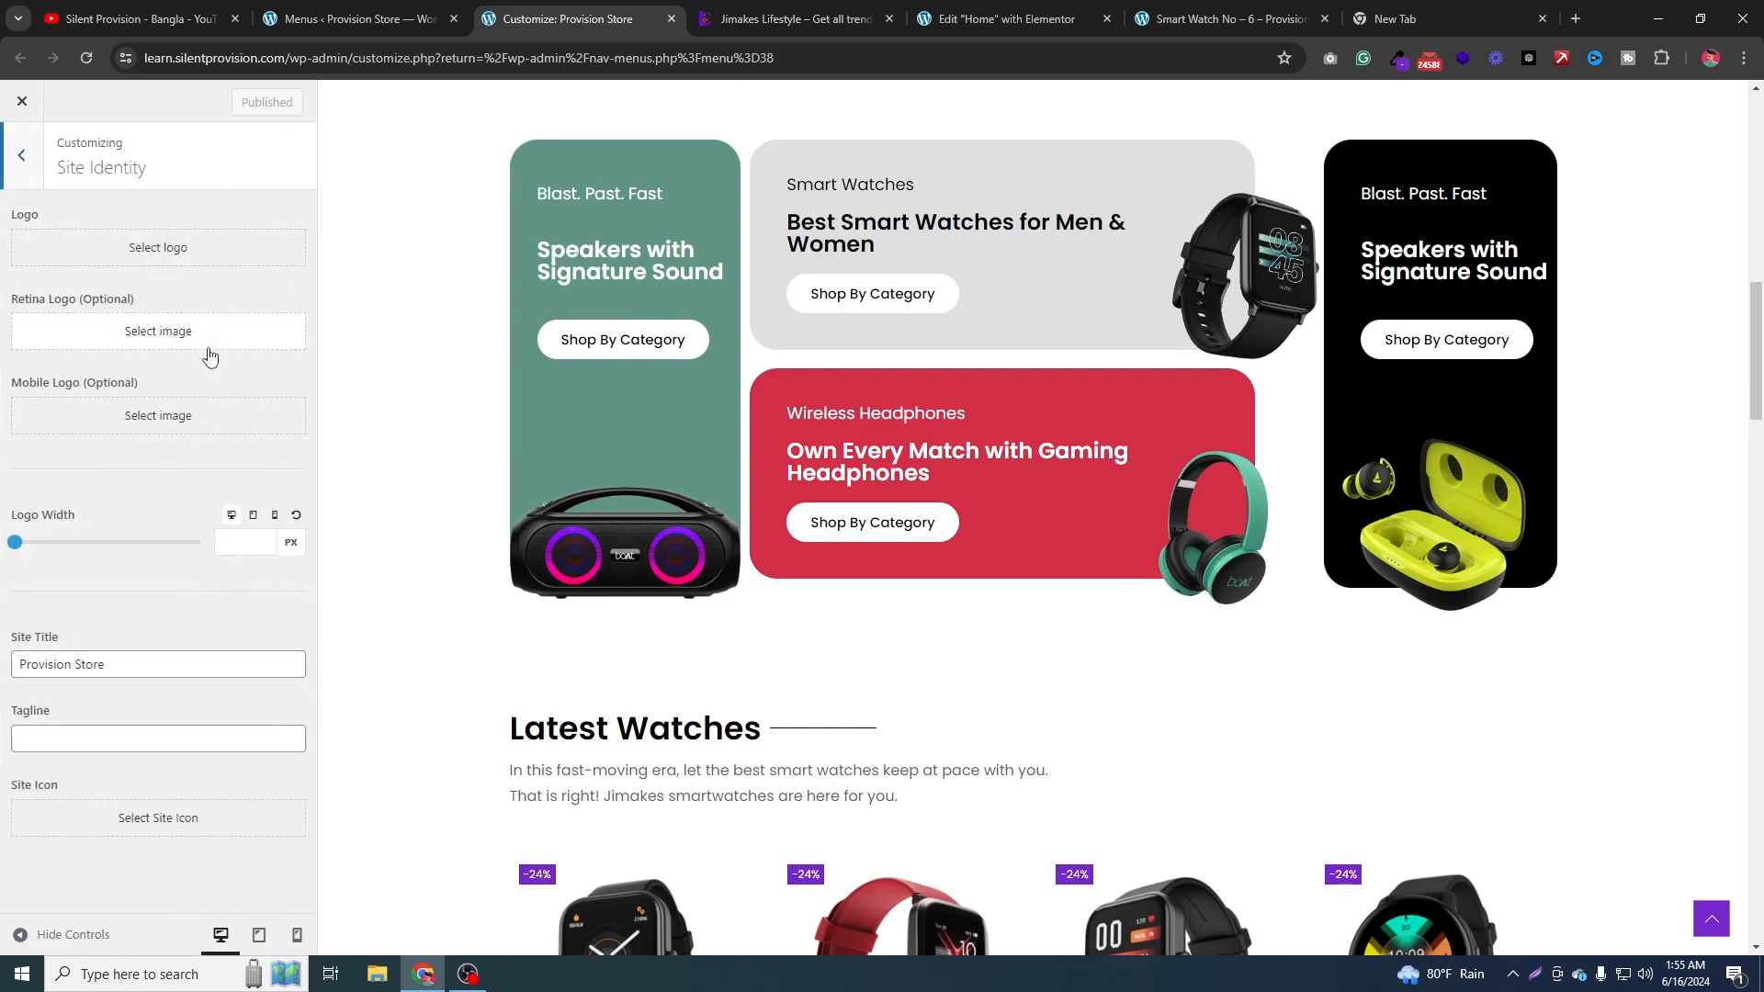